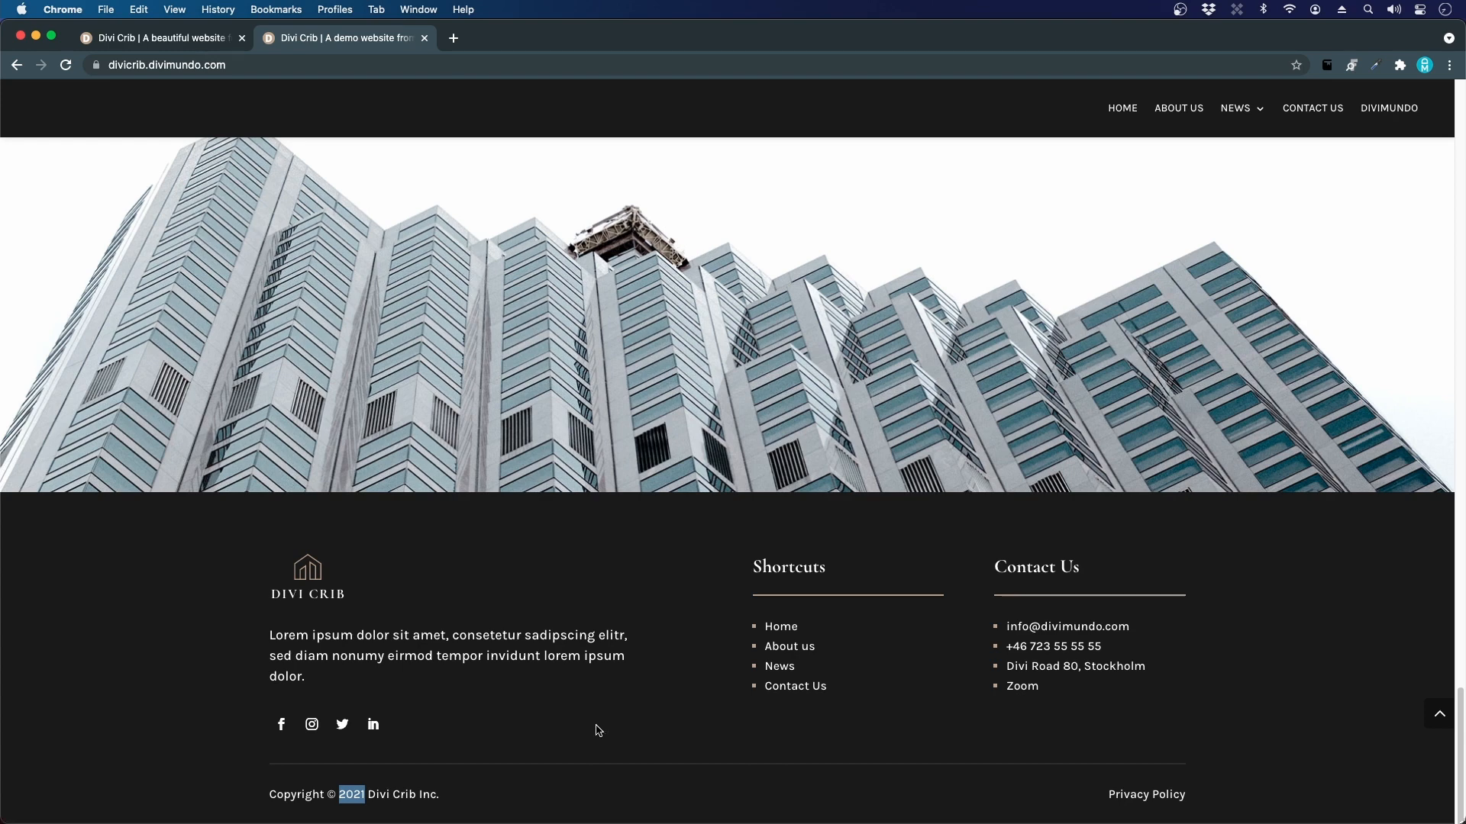
- Switch from the demo site to the divicrib.com site and open the Divi Theme Builder in its WordPress admin
{"action": "left_click", "coordinate": [598, 730]}
{"action": "left_click", "coordinate": [195, 46]}
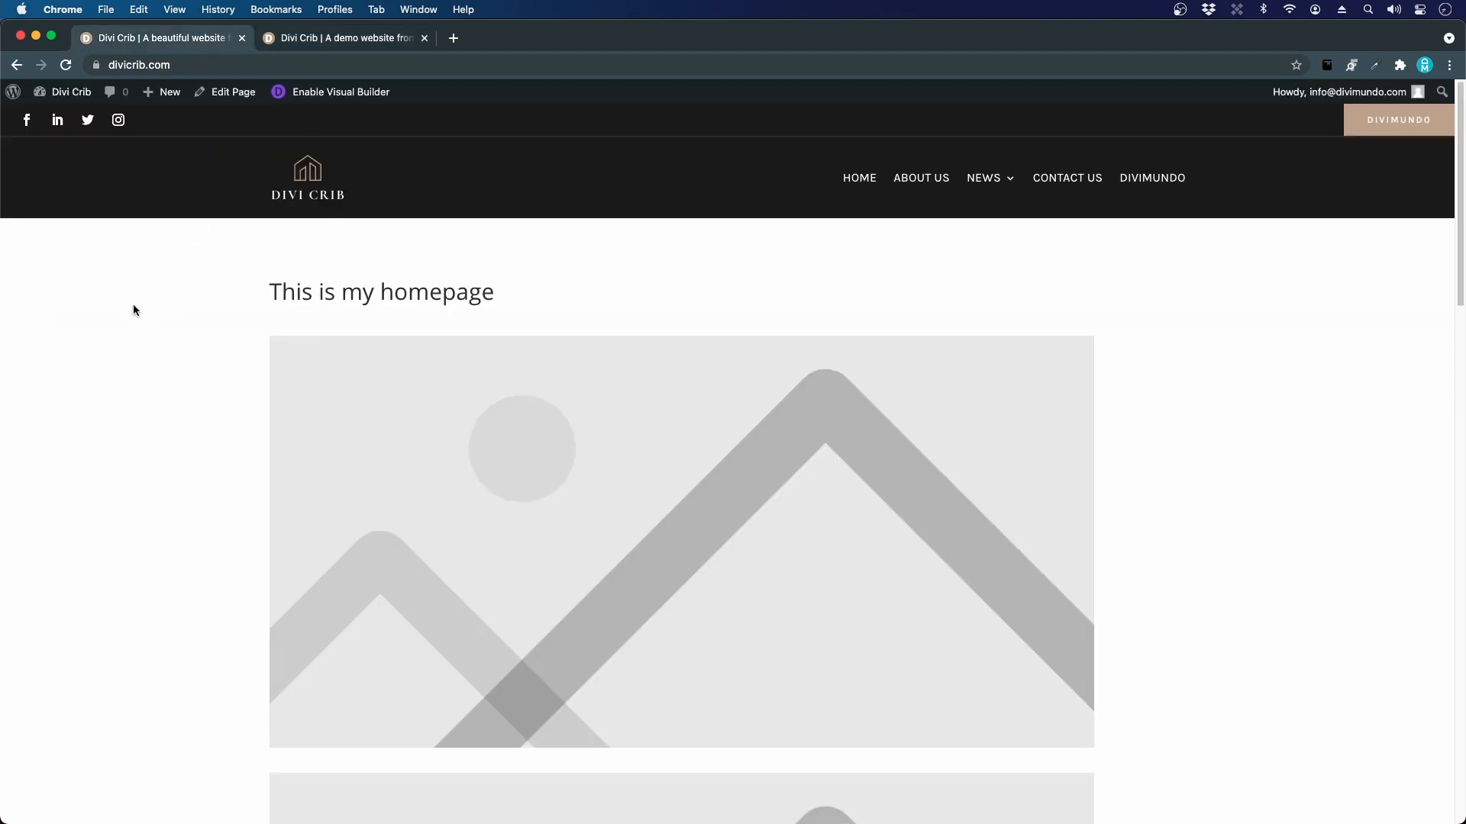
{"action": "left_click", "coordinate": [56, 95]}
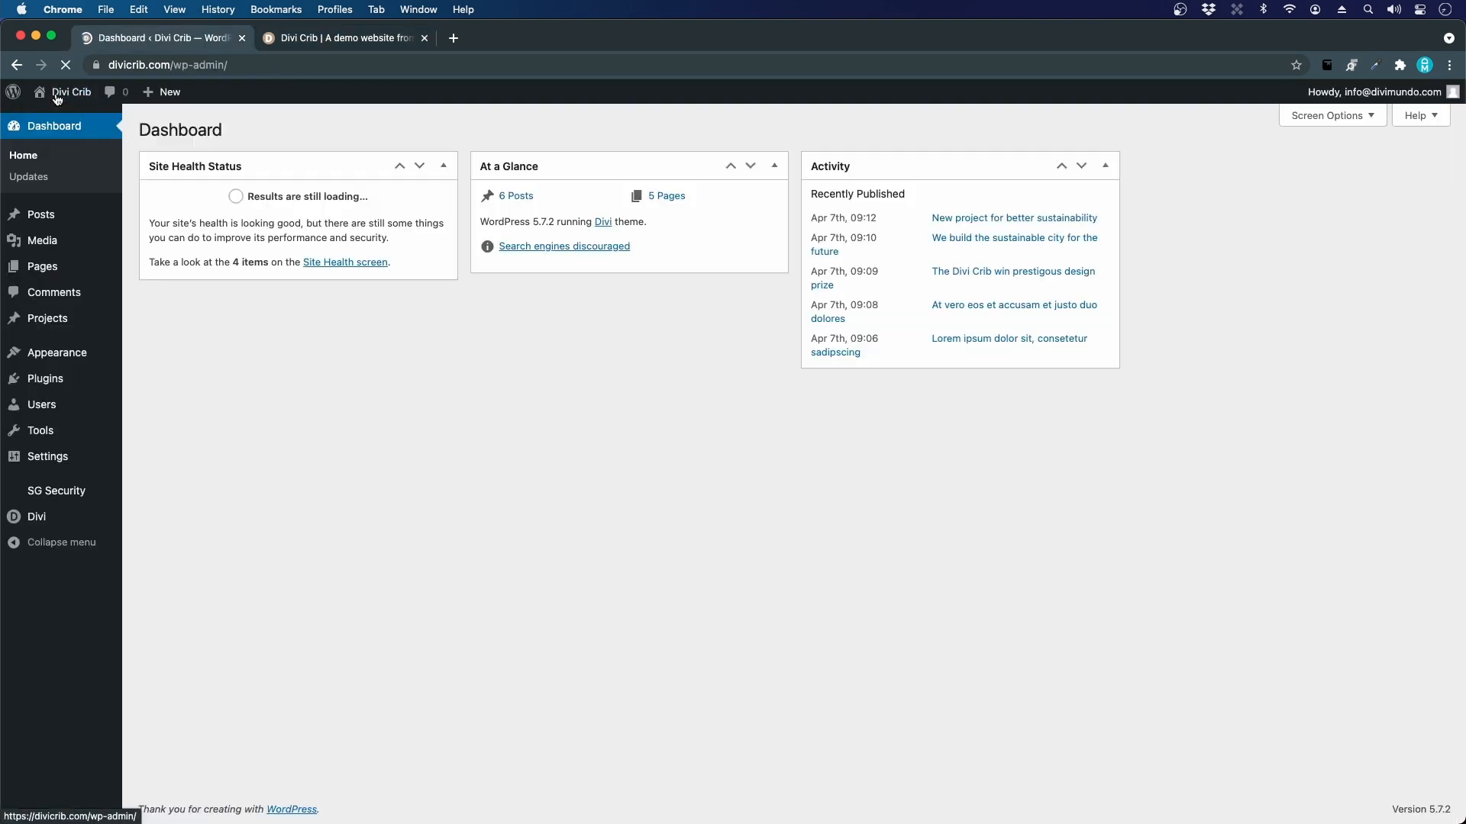
{"action": "mouse_move", "coordinate": [58, 99]}
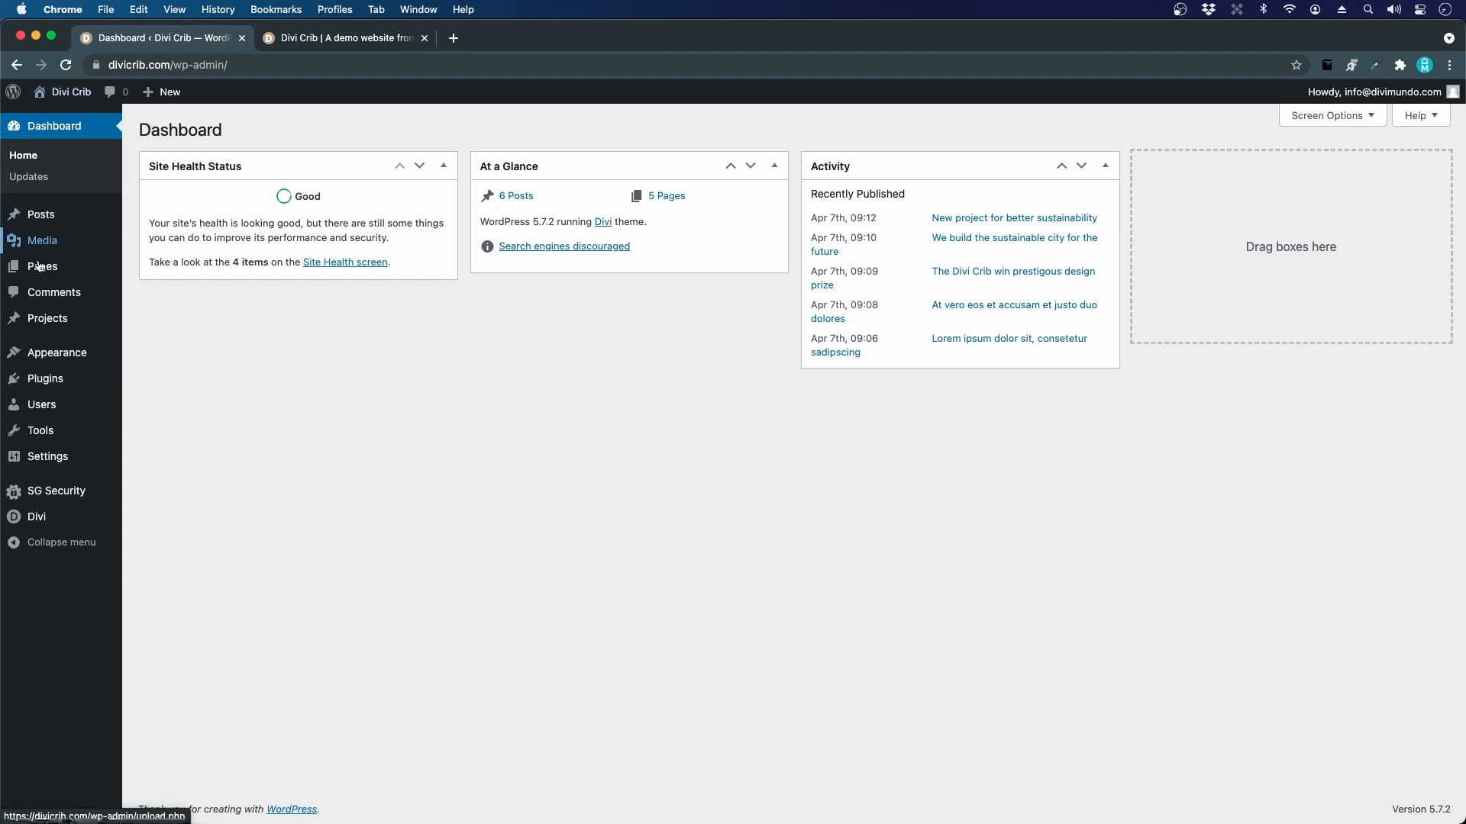
{"action": "mouse_move", "coordinate": [37, 516]}
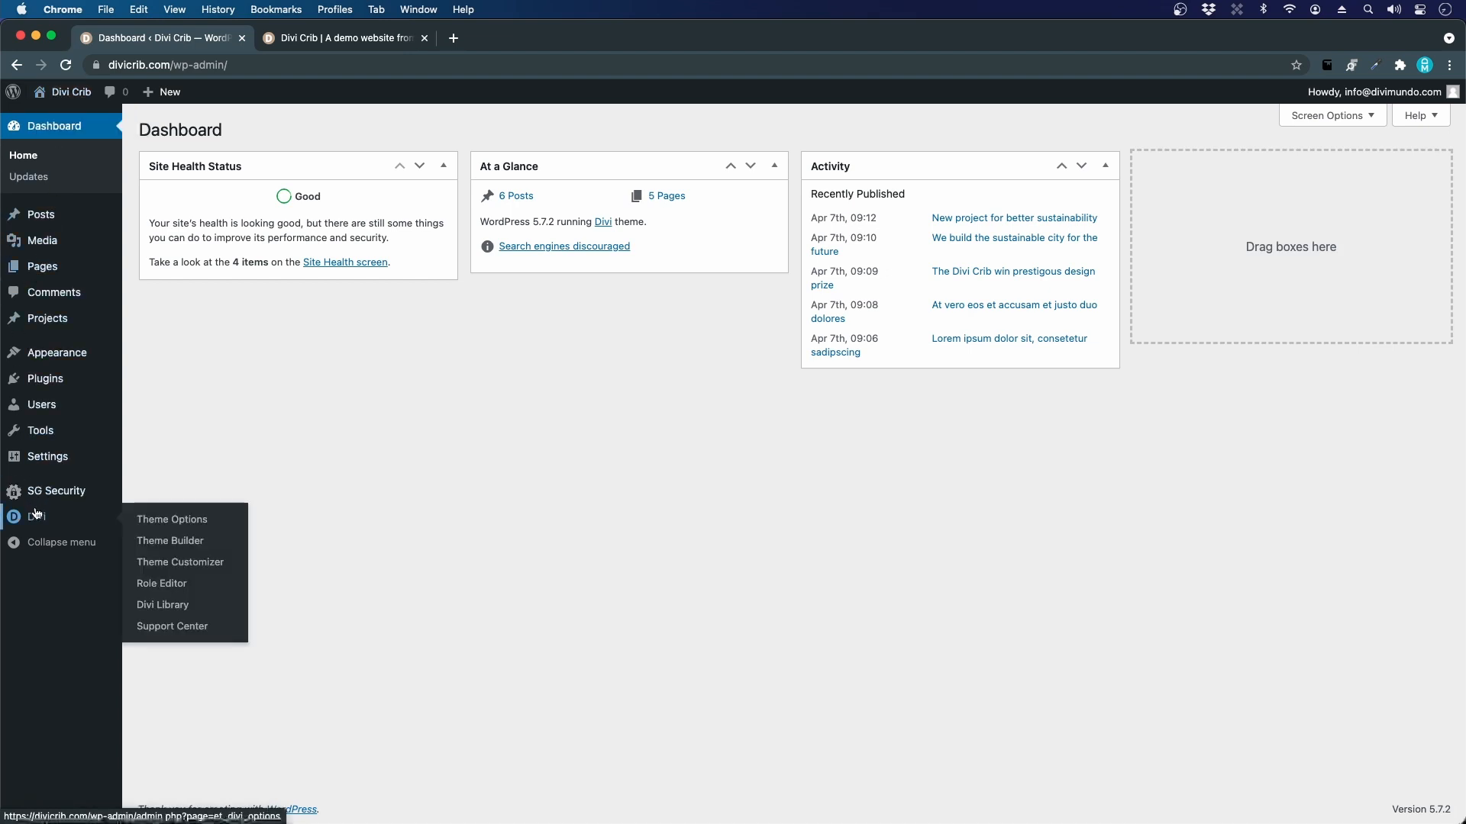
{"action": "left_click", "coordinate": [172, 542]}
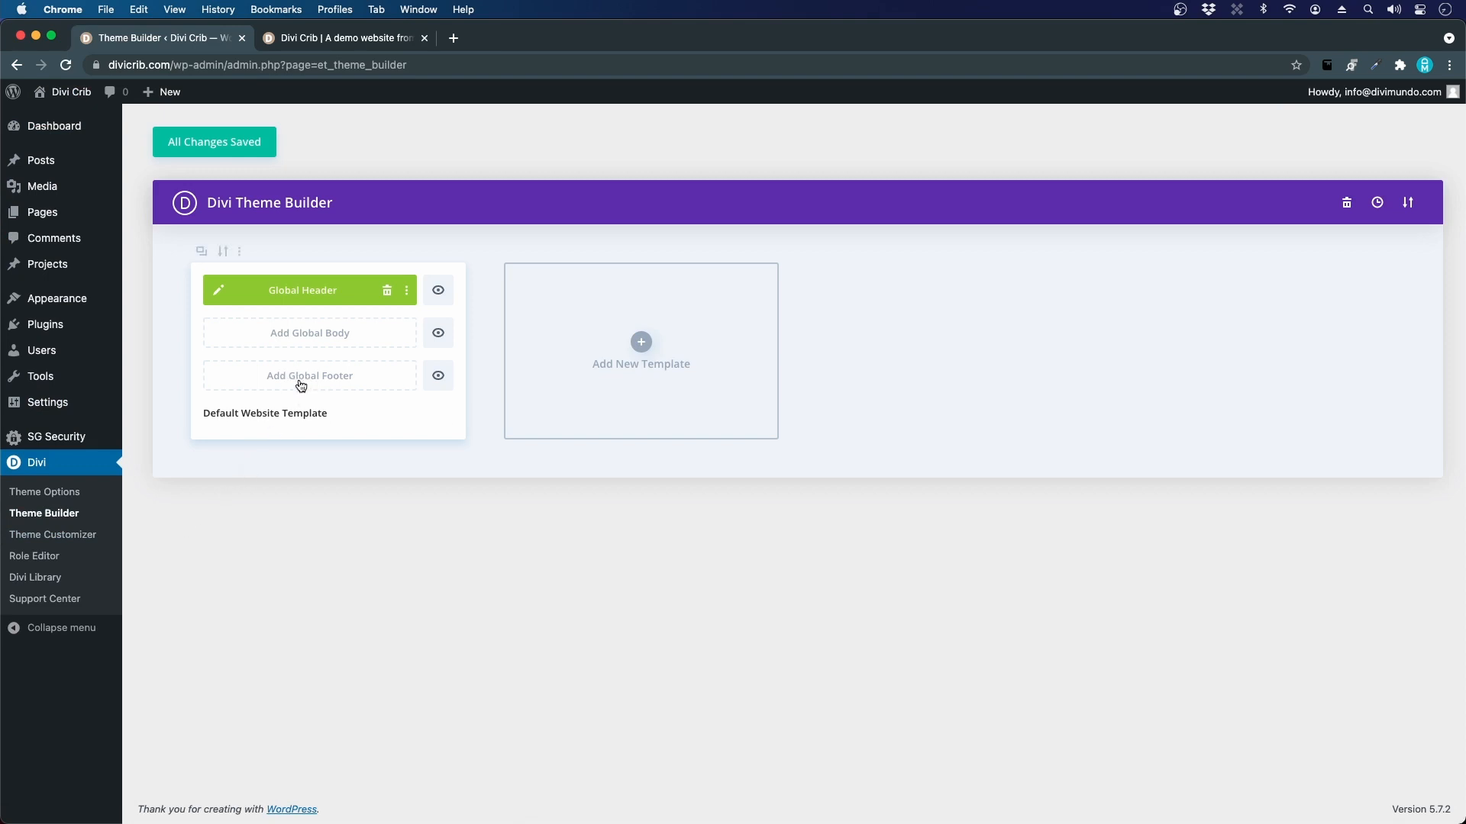
- Save the Social Media Follow module of the global header to the Divi Library as "Social Media", and close the header layout
{"action": "left_click", "coordinate": [211, 289]}
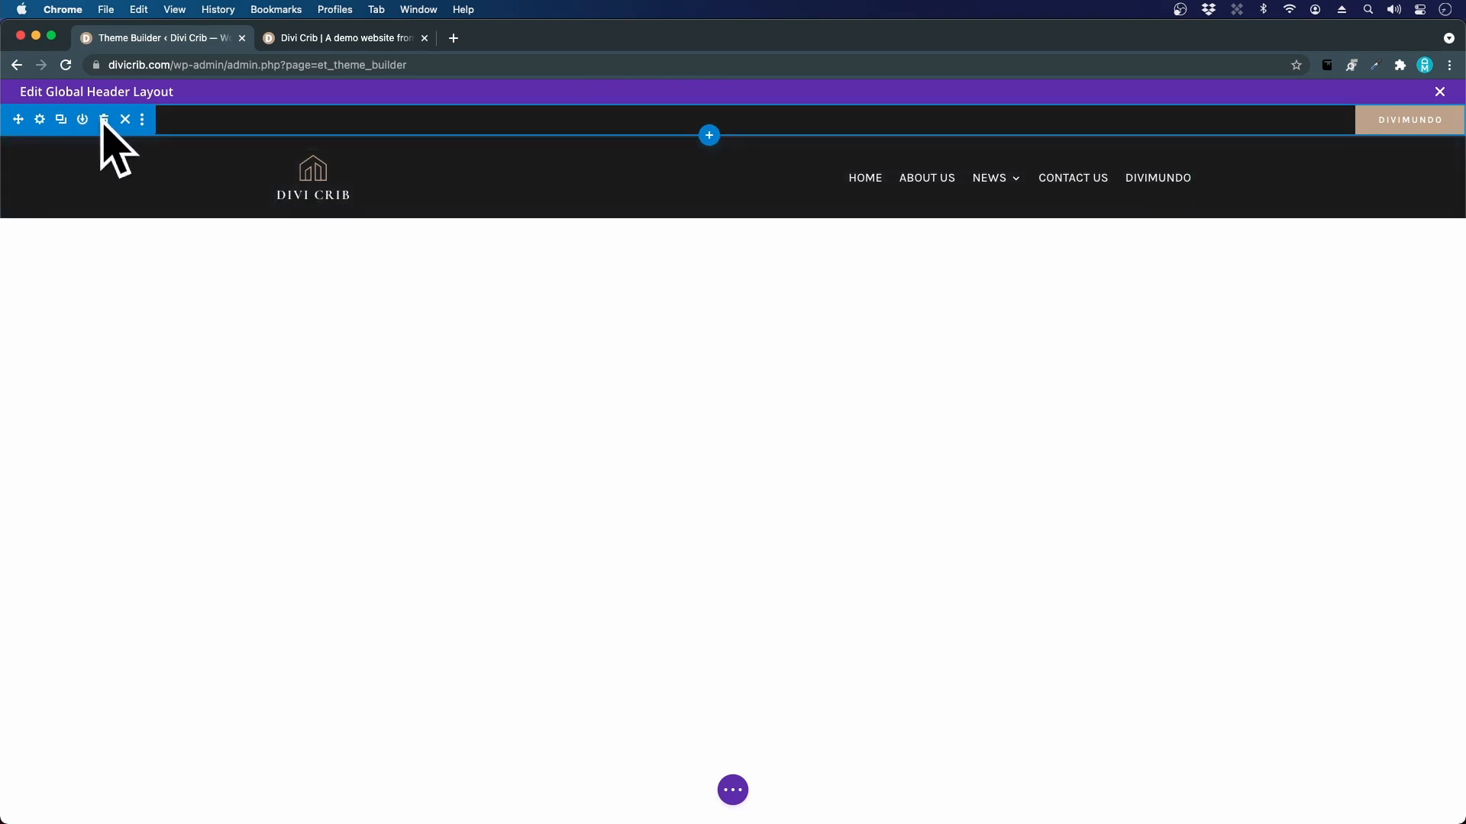
{"action": "left_click", "coordinate": [731, 790]}
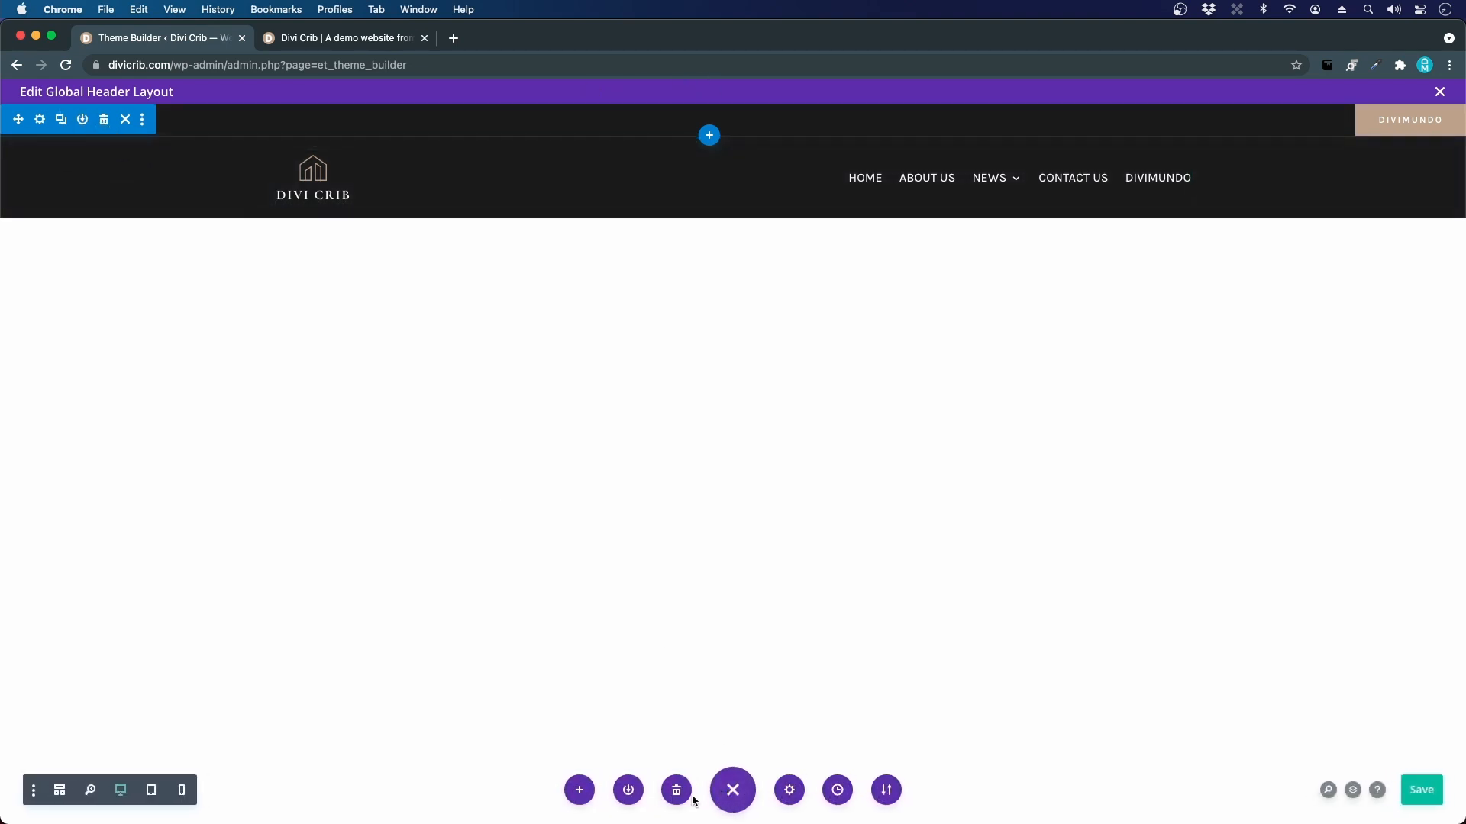
{"action": "left_click", "coordinate": [59, 790]}
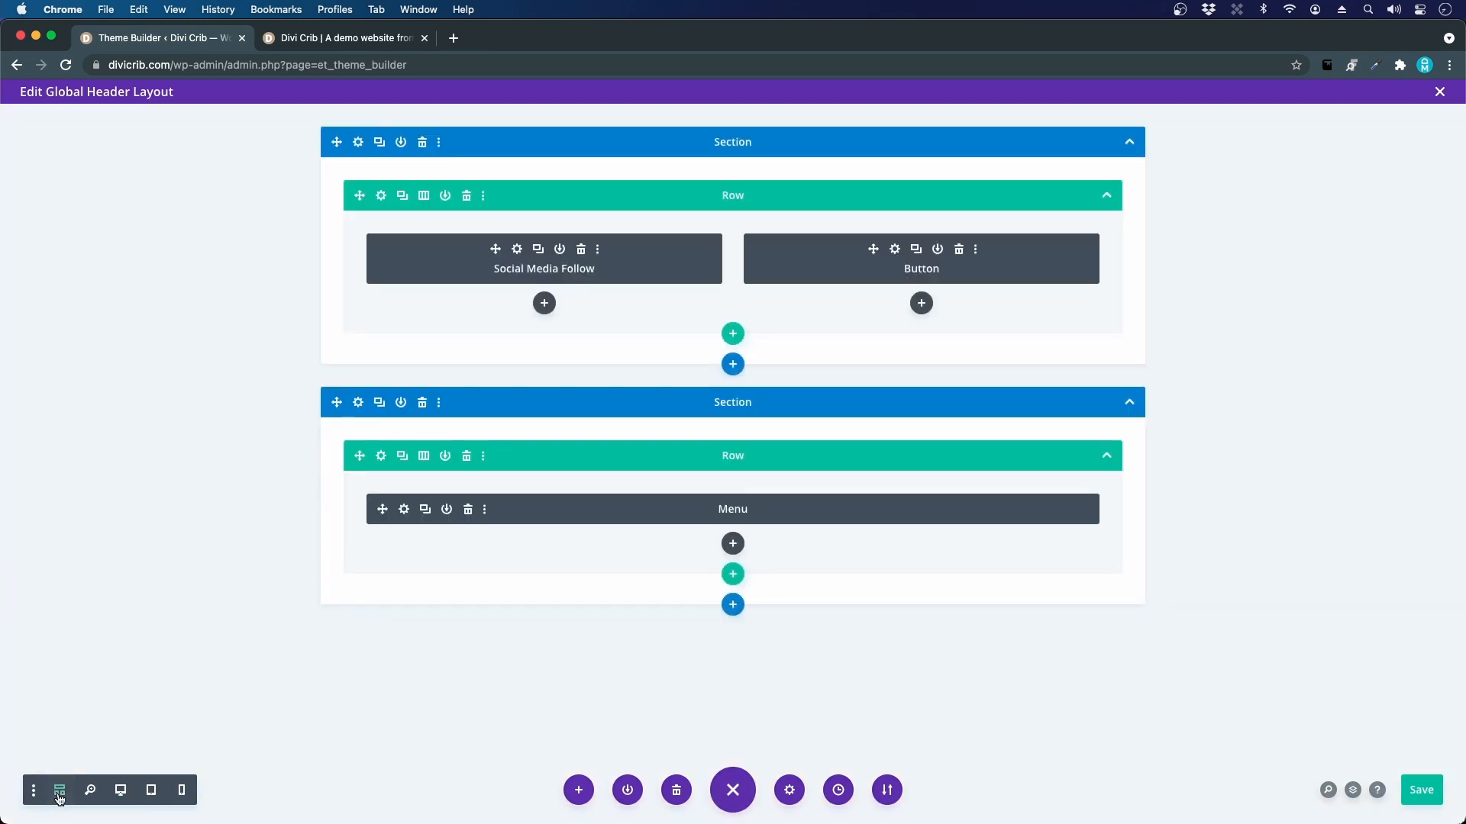
{"action": "left_click", "coordinate": [563, 251]}
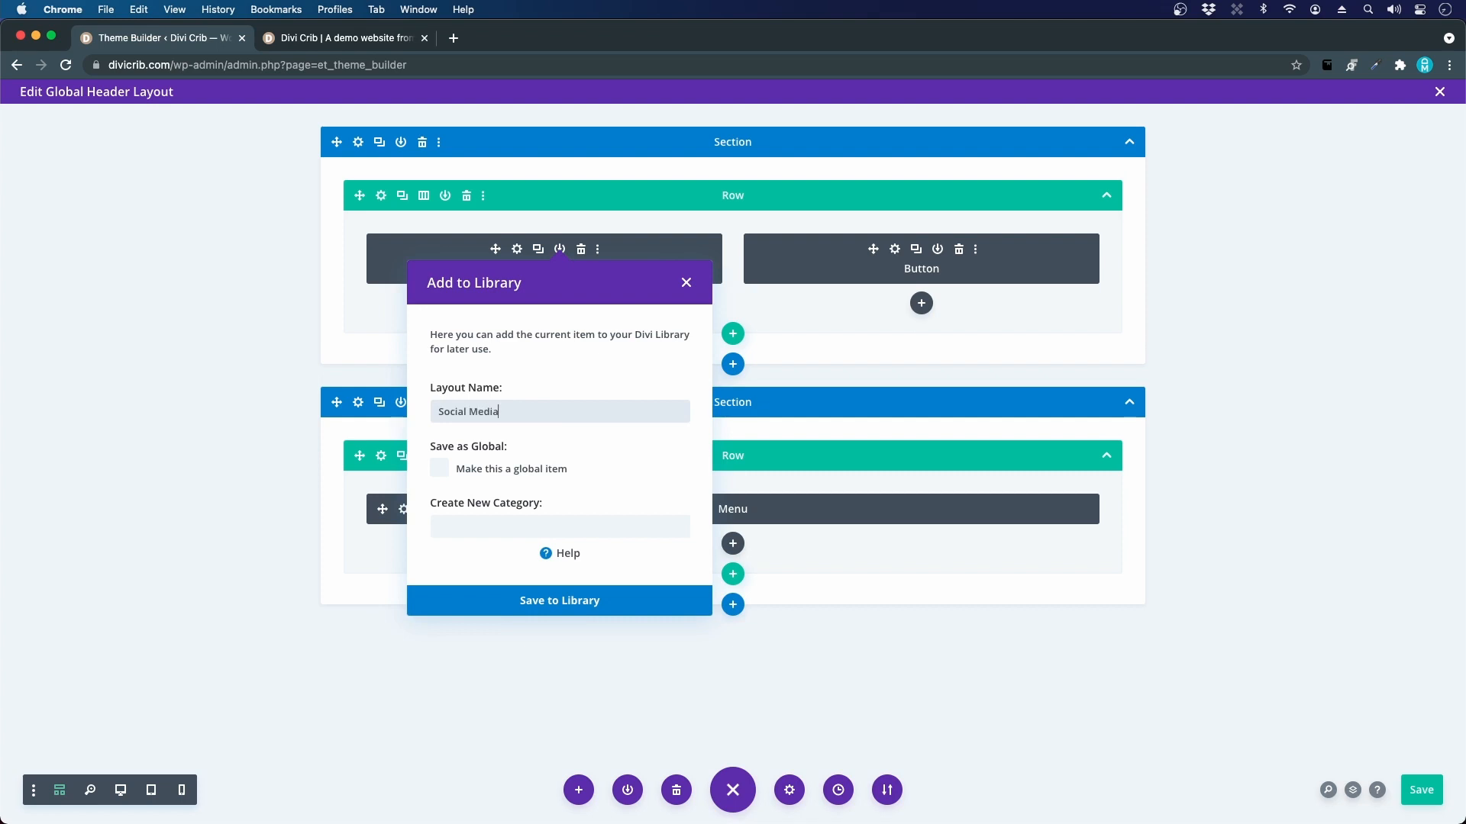
{"action": "left_click", "coordinate": [577, 601]}
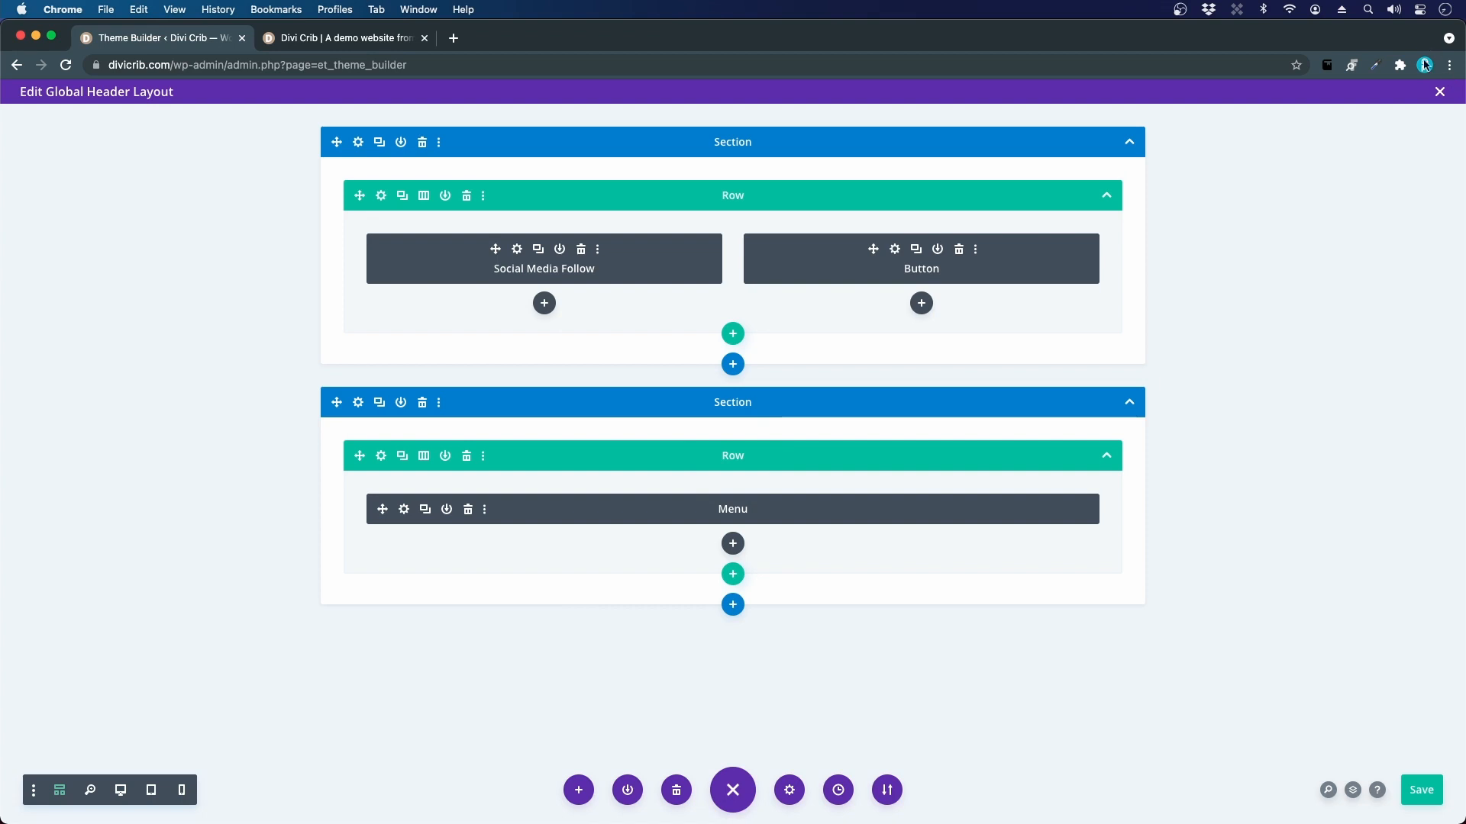
{"action": "left_click", "coordinate": [1439, 91]}
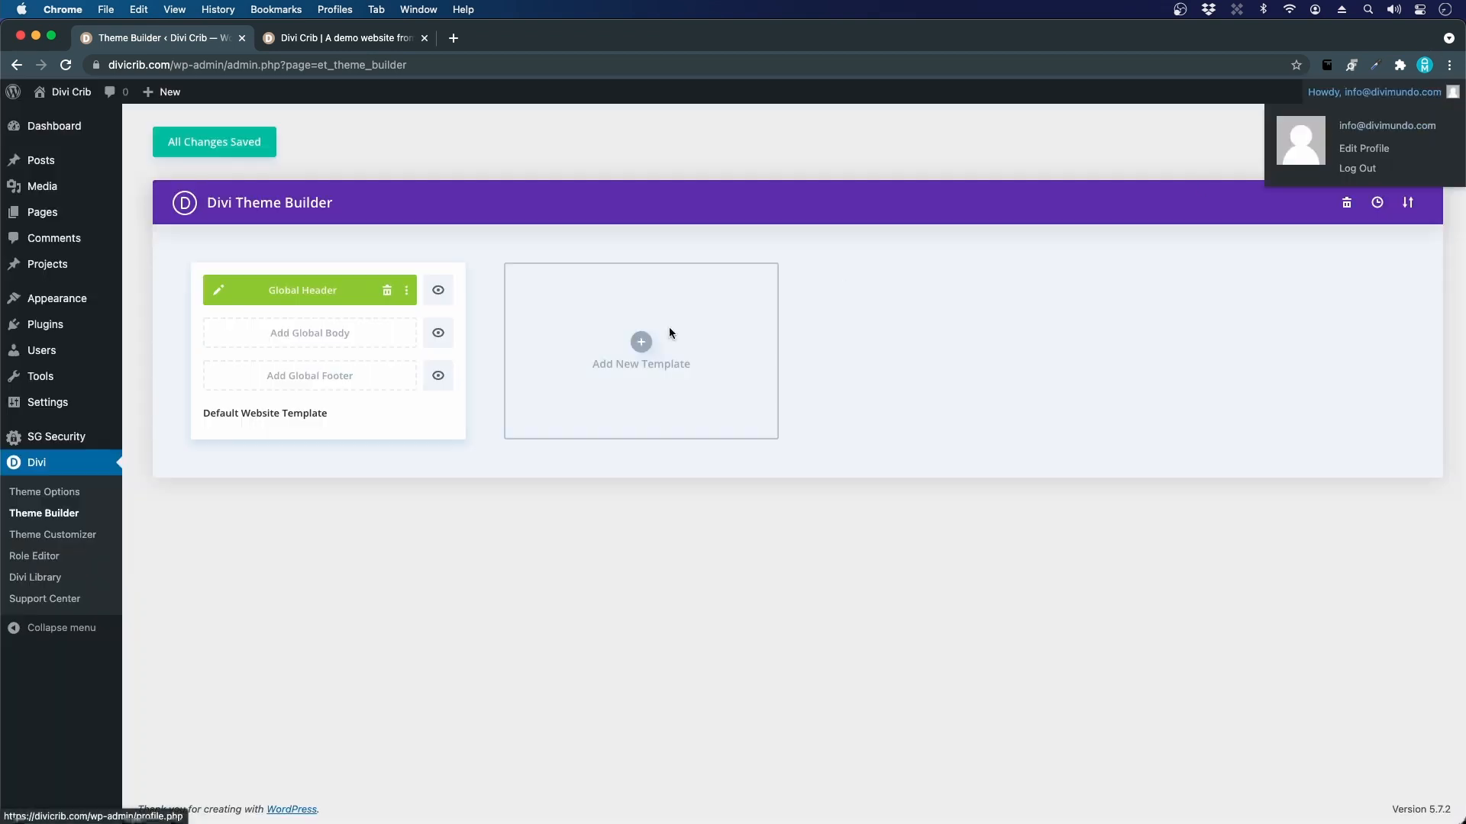
- Open the saved Social Media module from the Divi Library and examine it in the builder's desktop view
{"action": "left_click", "coordinate": [54, 582]}
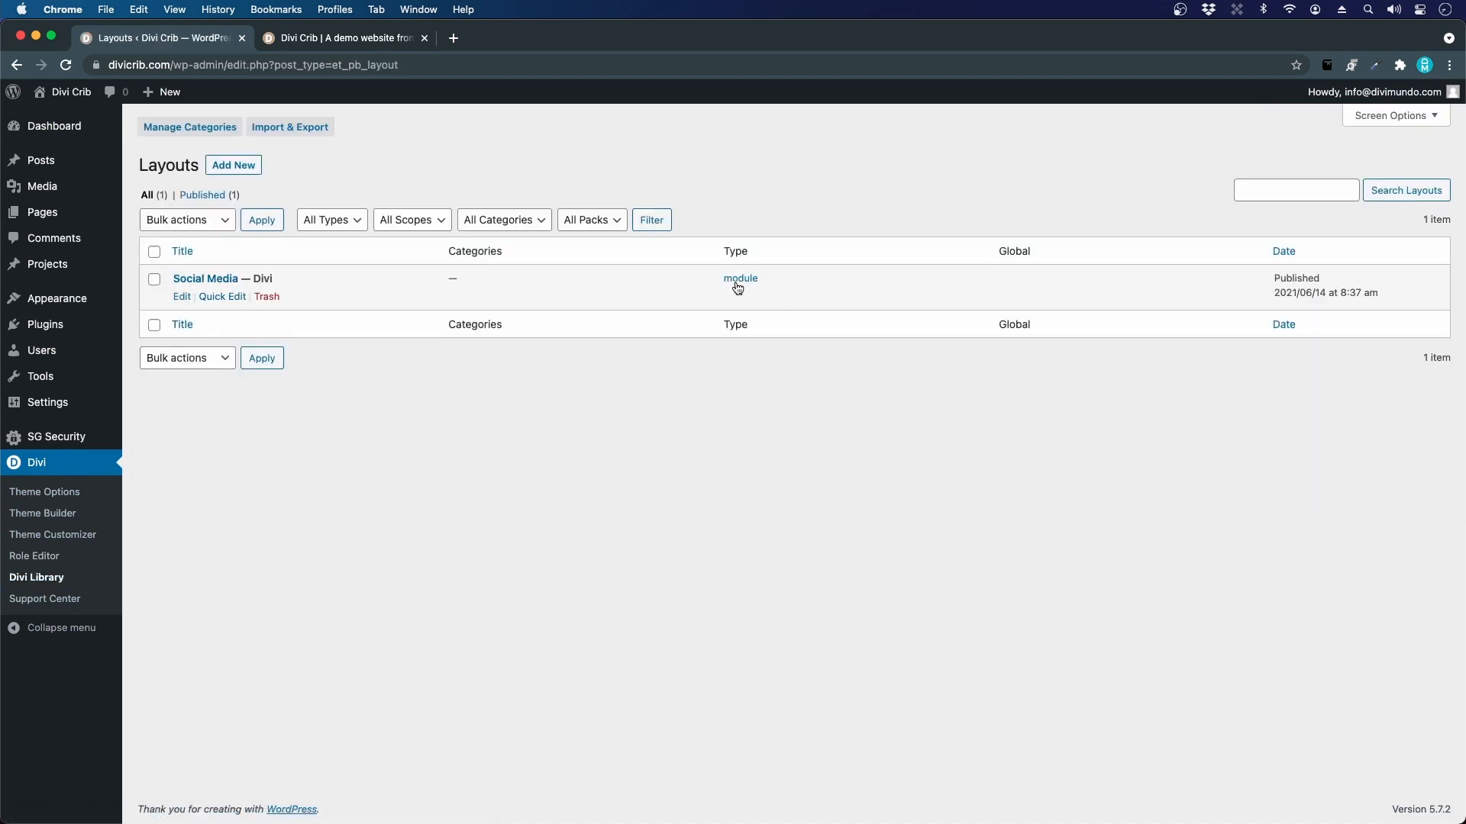
{"action": "left_click", "coordinate": [235, 283]}
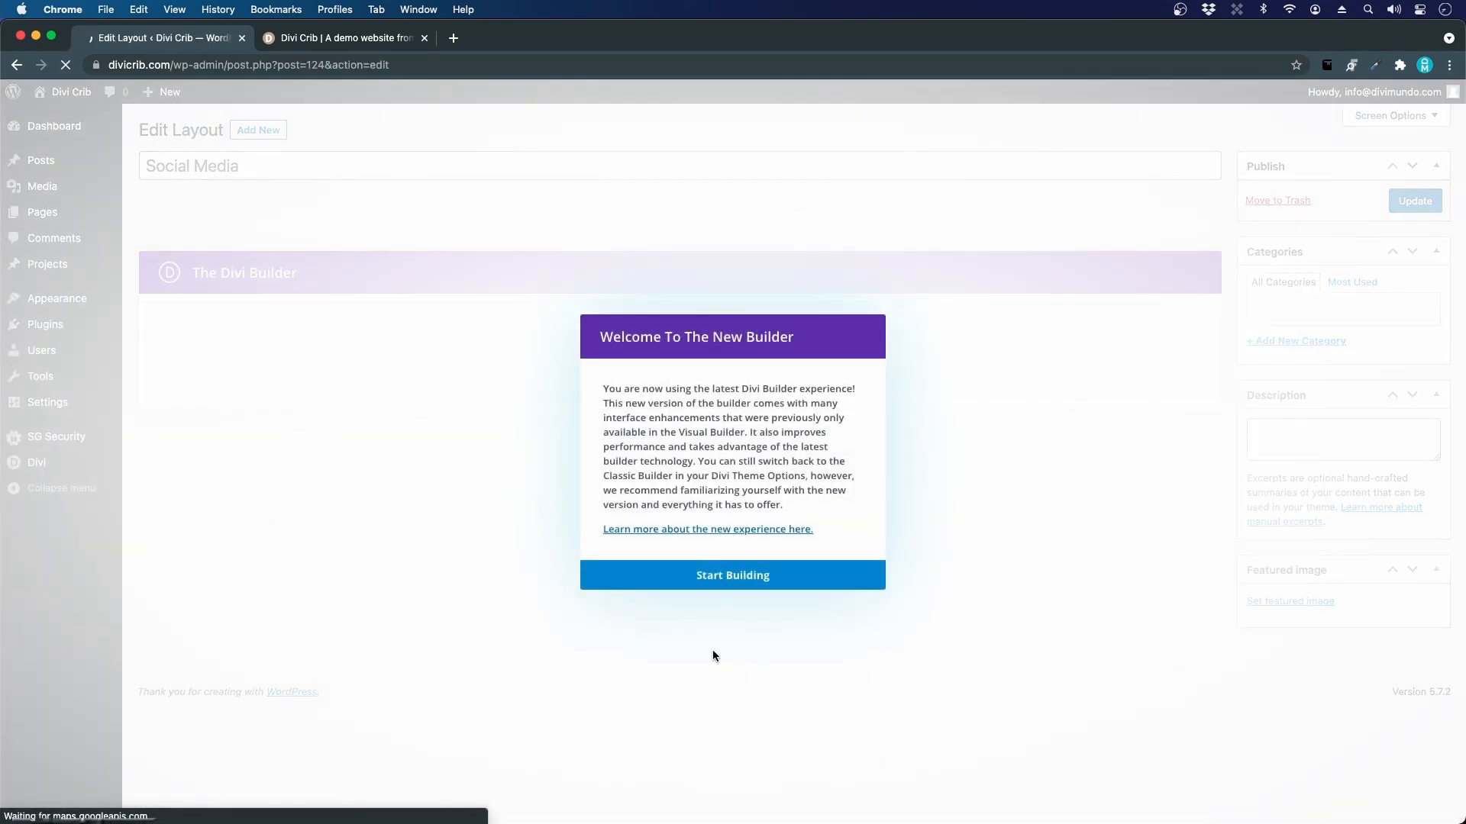
{"action": "left_click", "coordinate": [707, 581]}
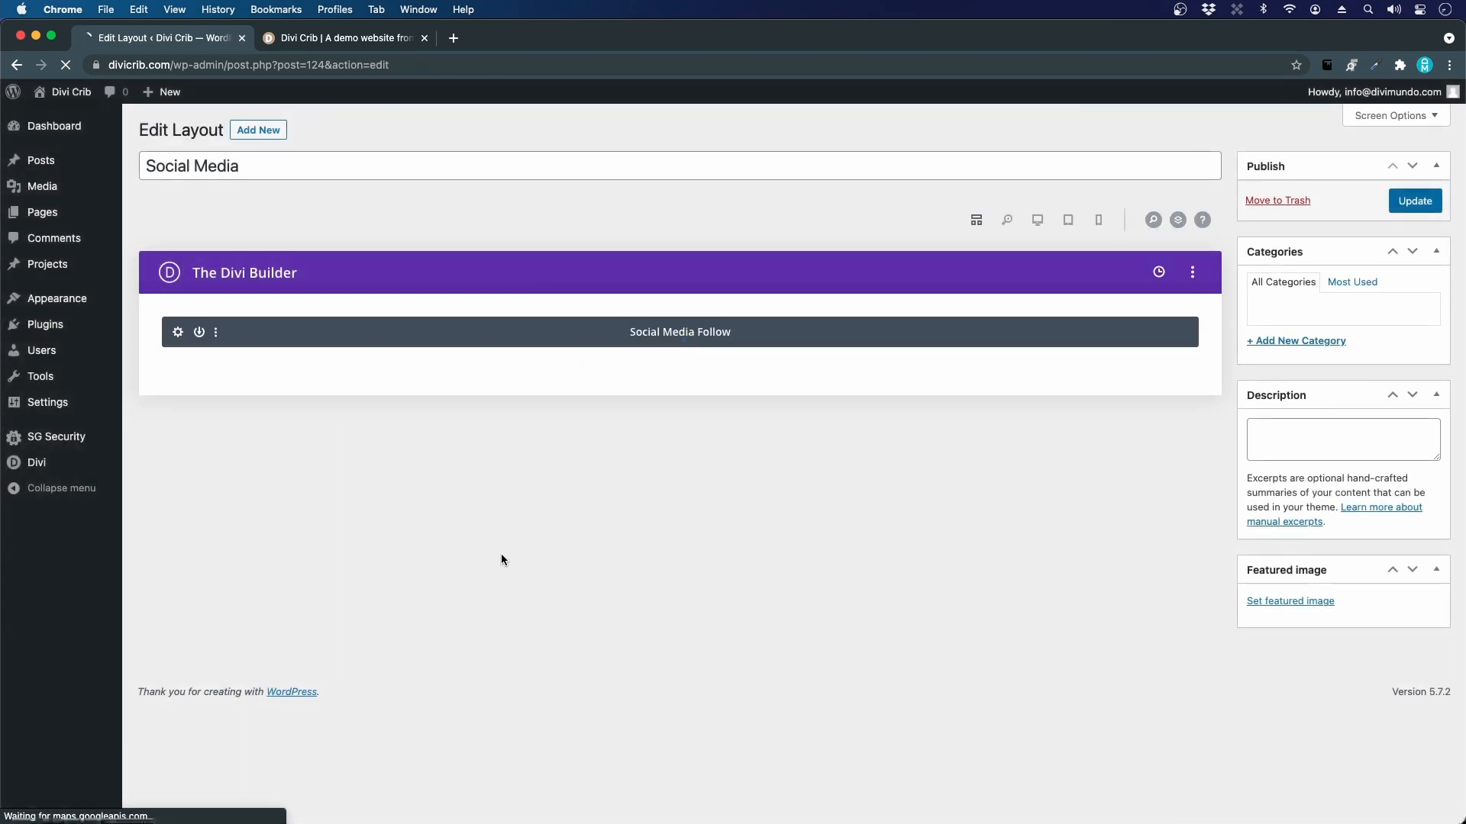
{"action": "left_click", "coordinate": [1043, 222]}
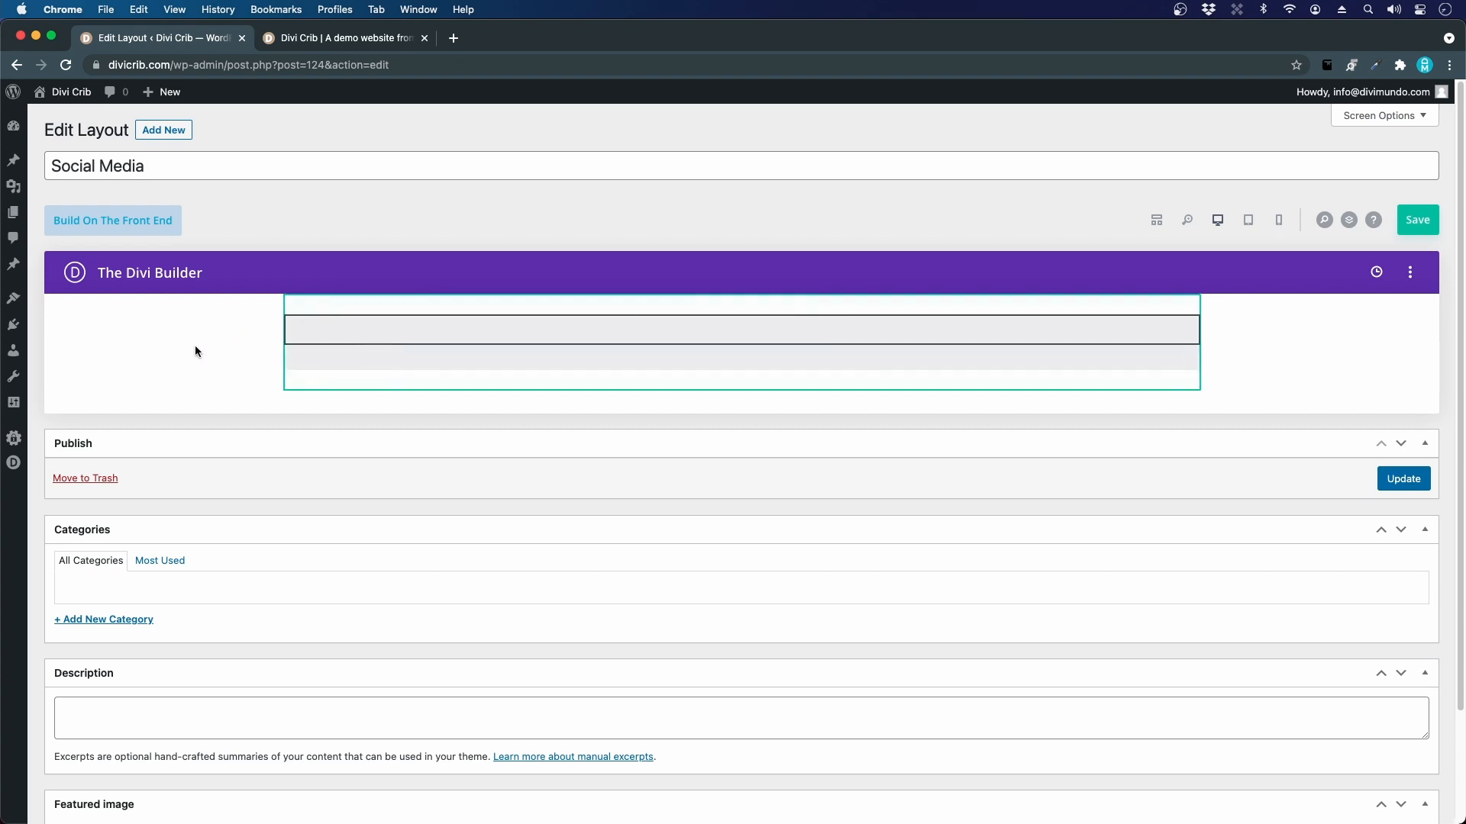
- Return to the Theme Builder and start building a global footer from scratch for the Default Website Template
{"action": "left_click", "coordinate": [21, 469]}
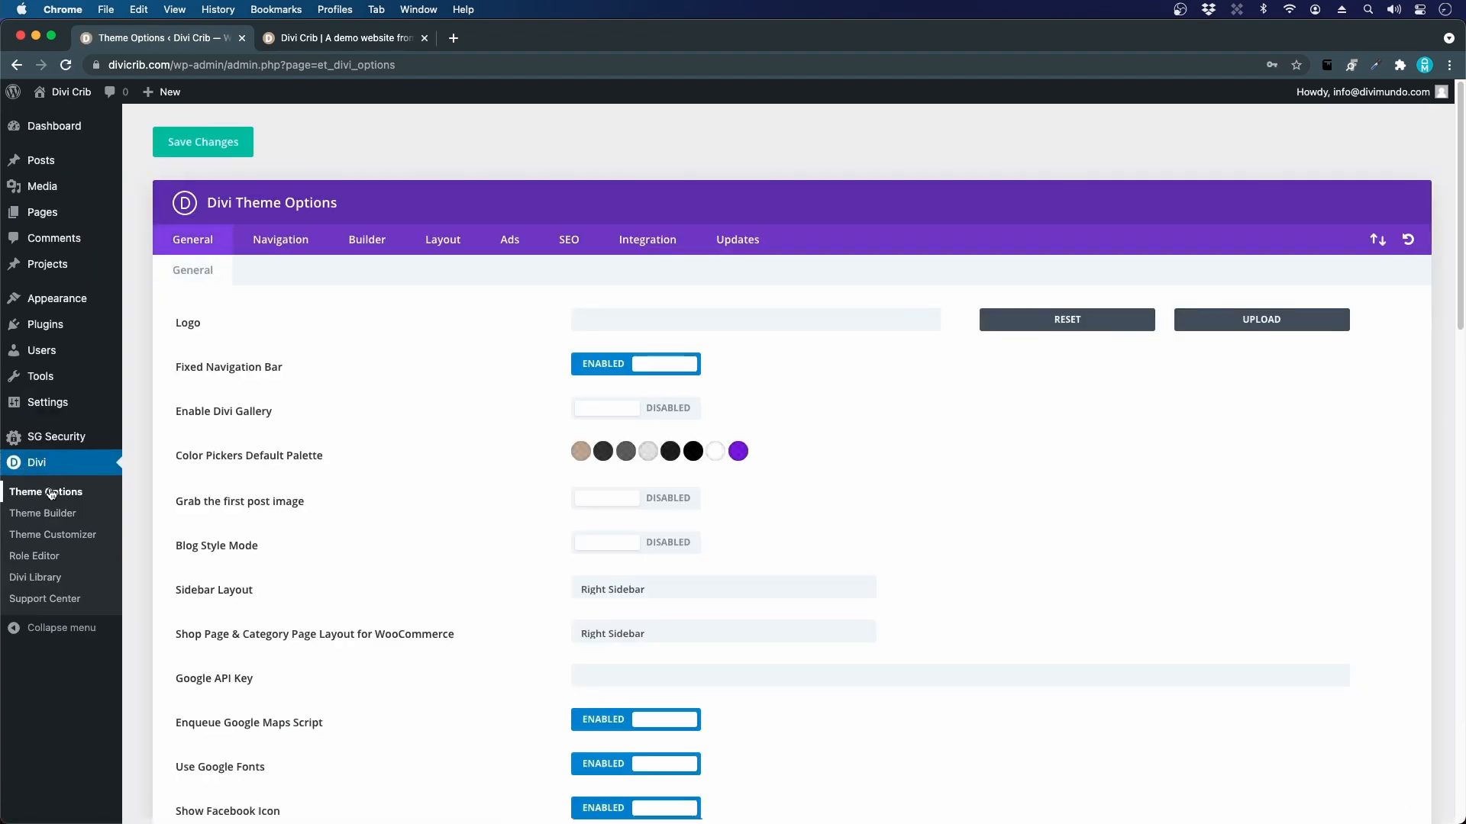
{"action": "left_click", "coordinate": [51, 516]}
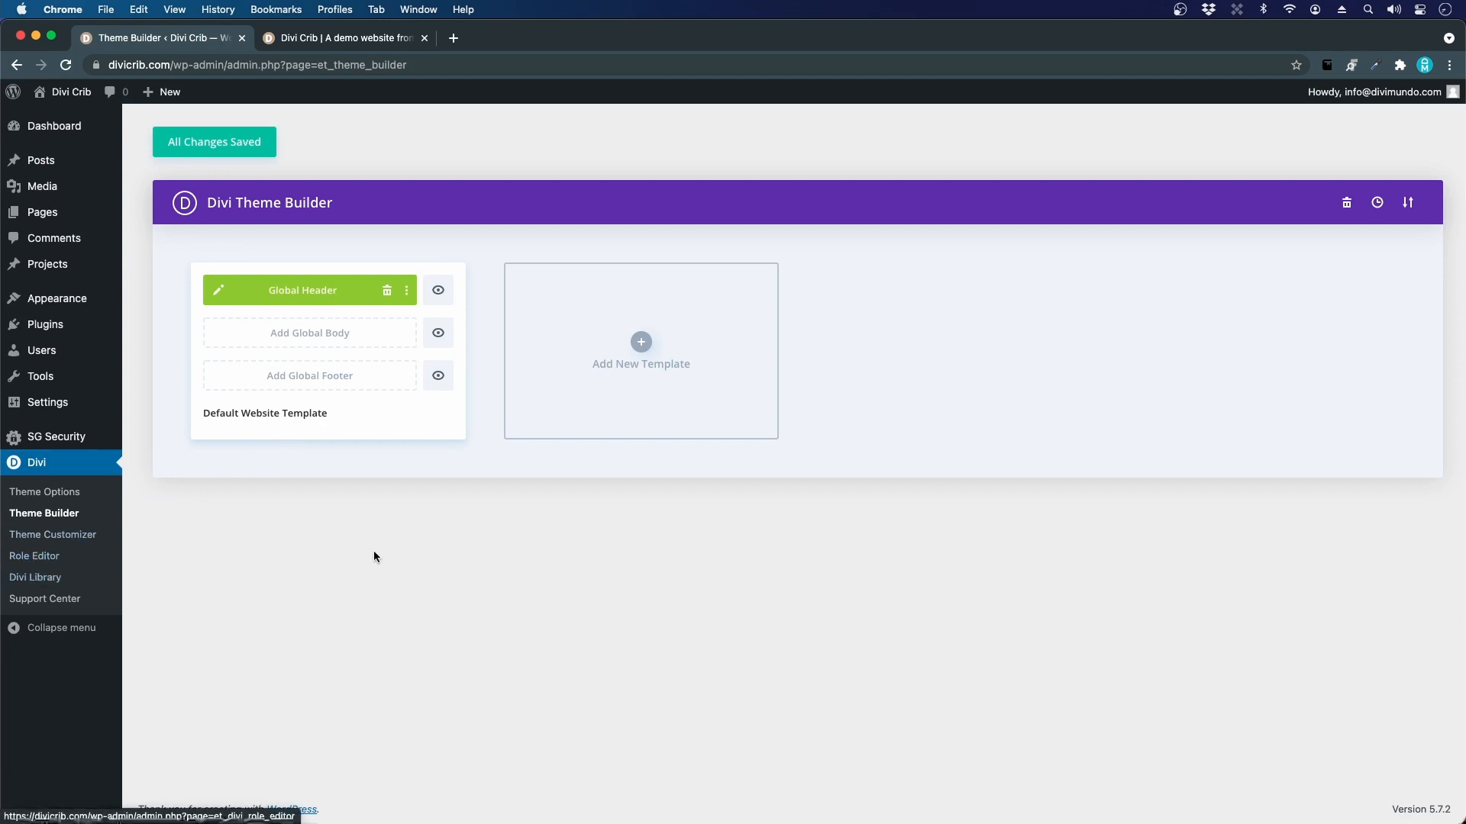
{"action": "left_click", "coordinate": [324, 384]}
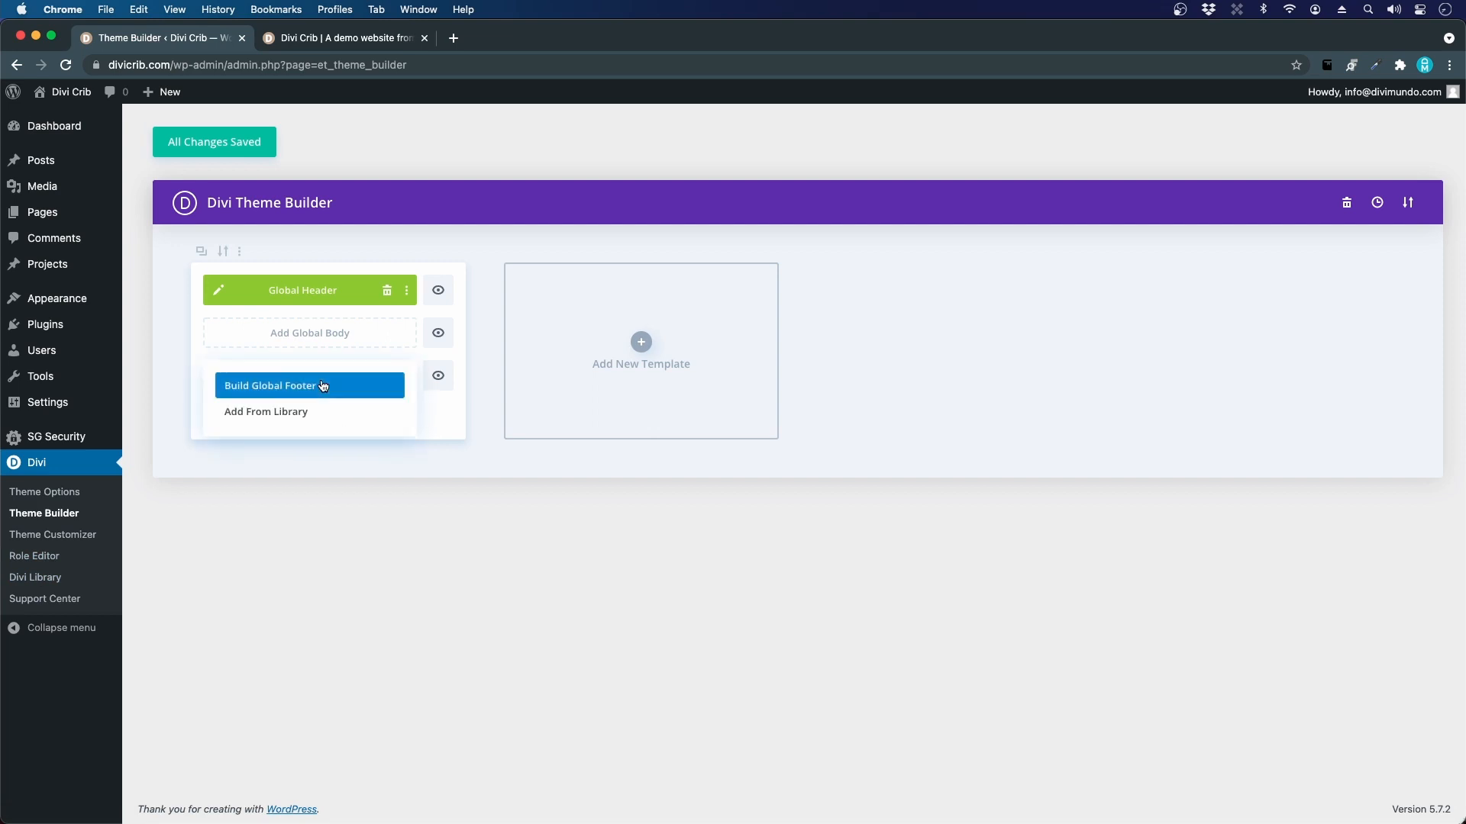
{"action": "left_click", "coordinate": [294, 387]}
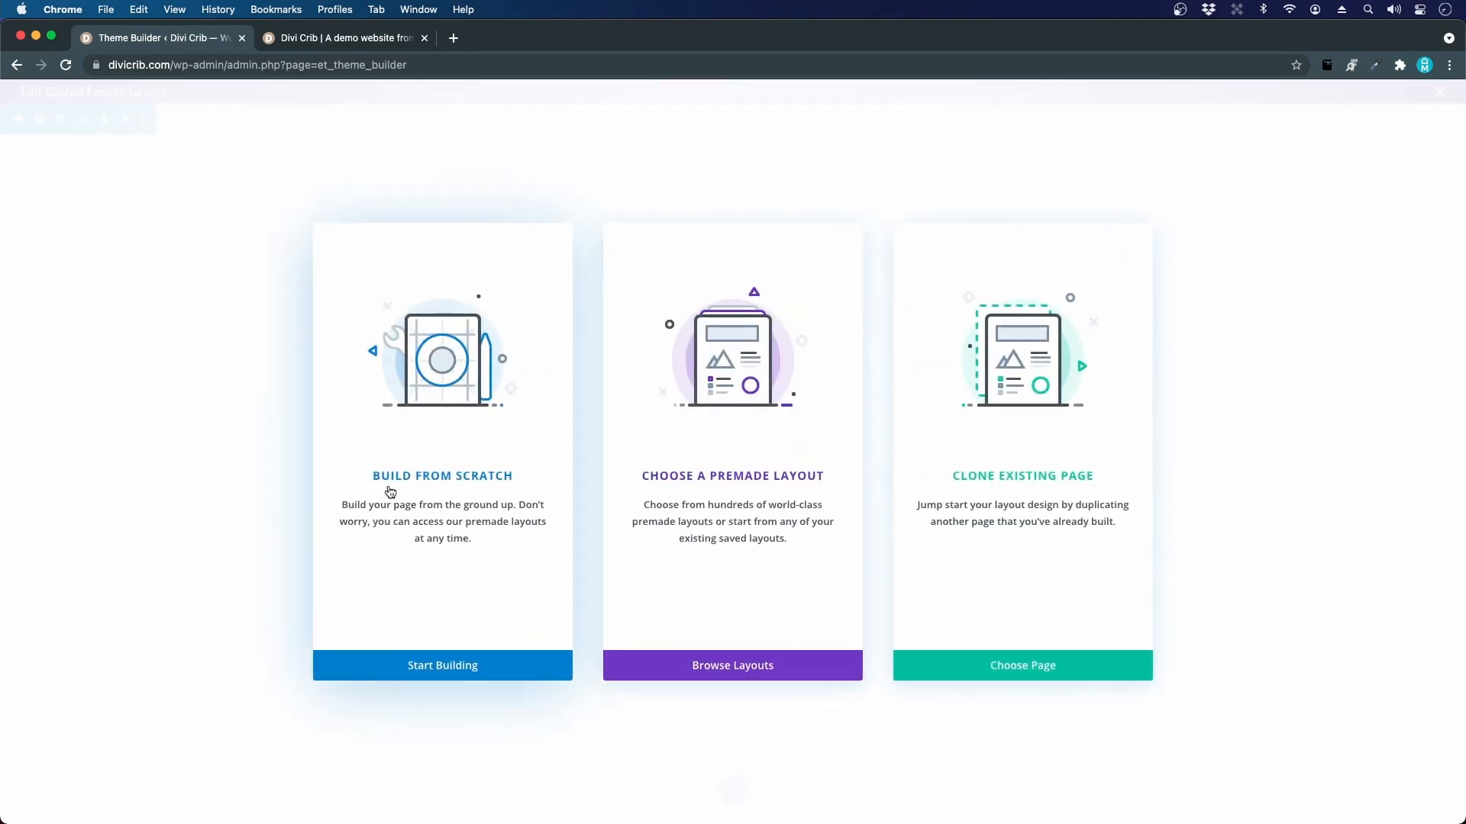
{"action": "left_click", "coordinate": [472, 664]}
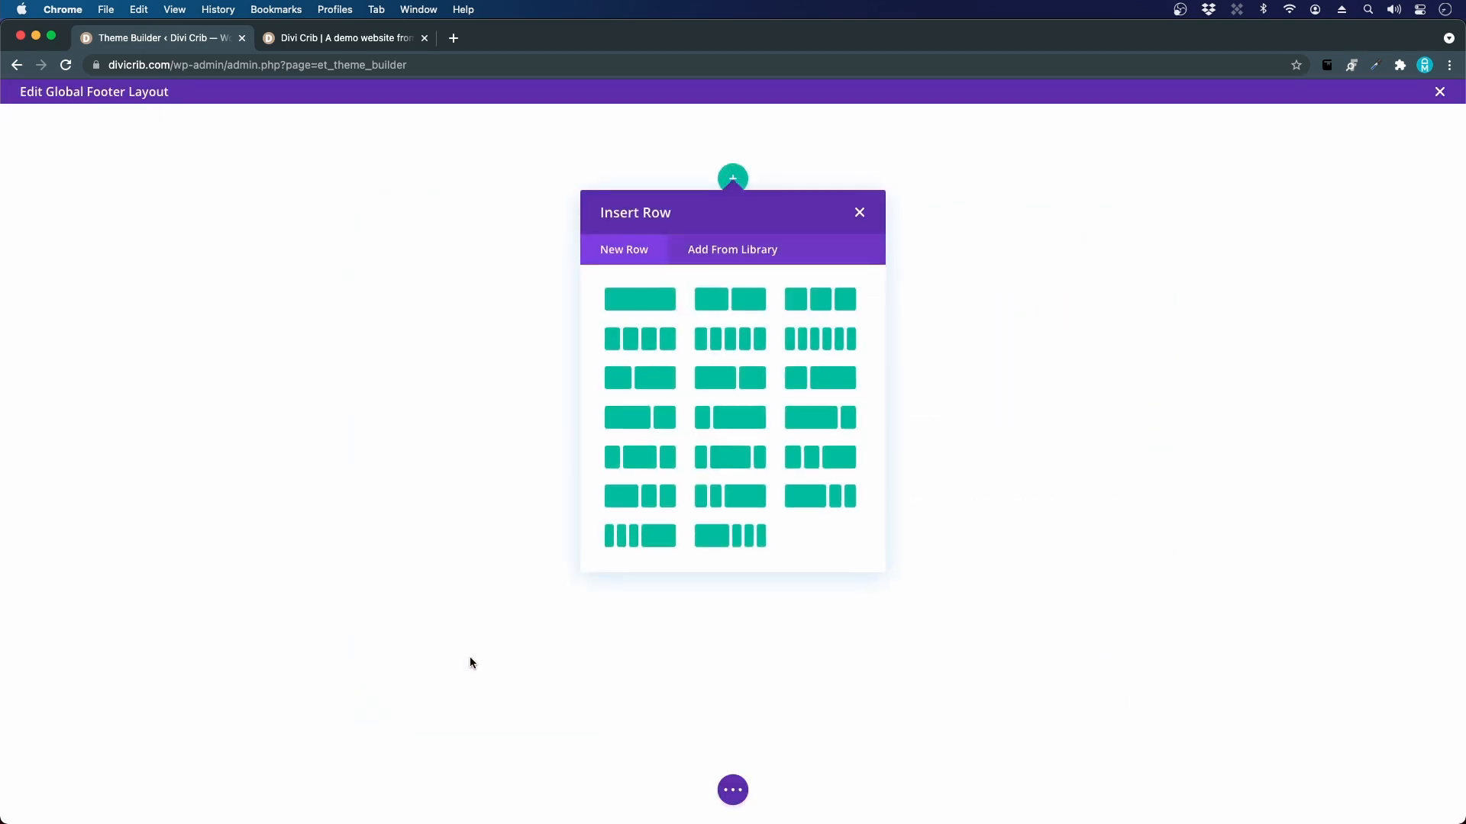
- Check the demo site's footer structure and insert a three-column row with one half-width and two quarter-width columns
{"action": "left_click", "coordinate": [372, 46]}
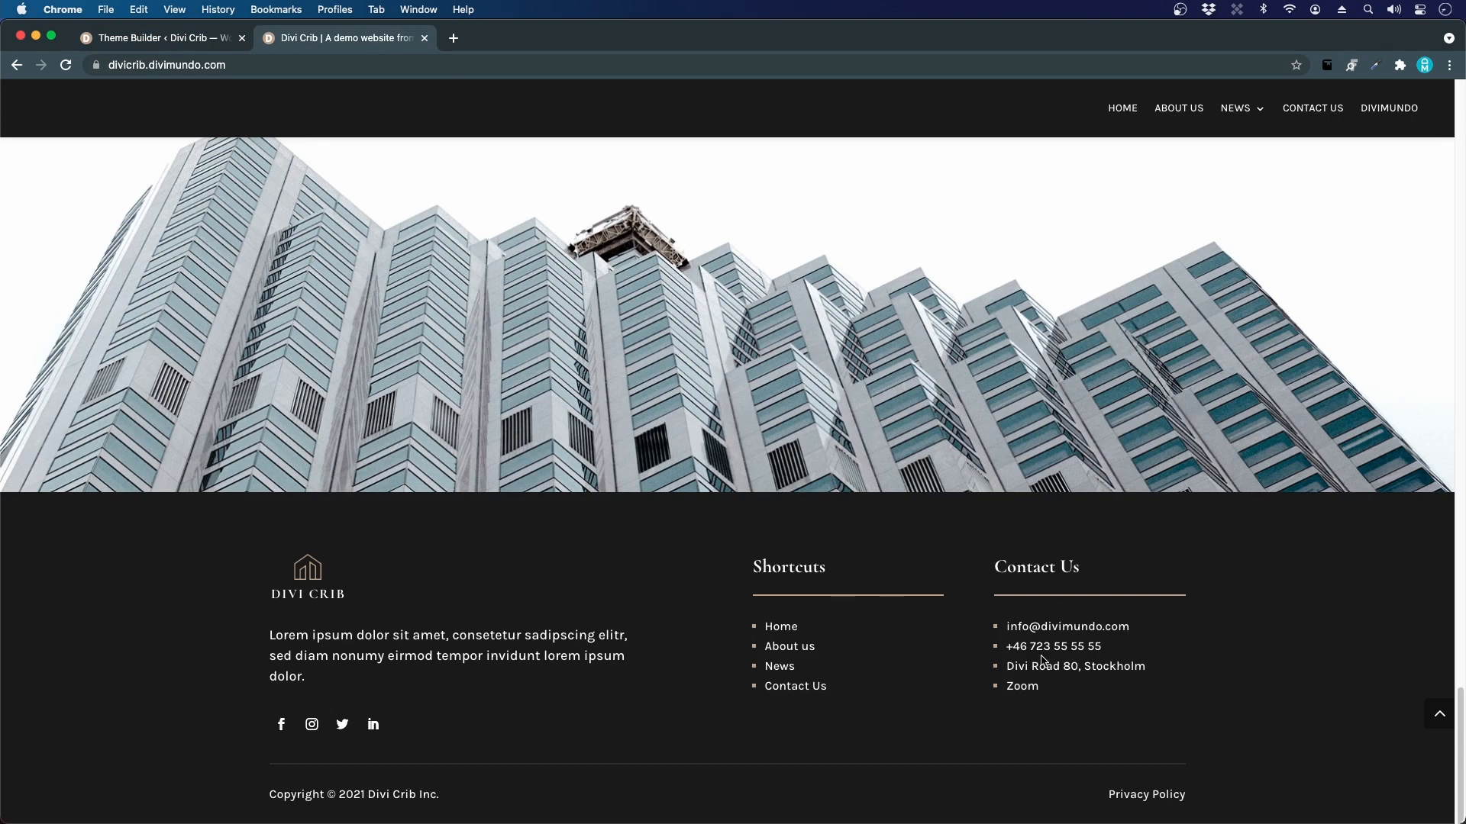
{"action": "left_click", "coordinate": [177, 42]}
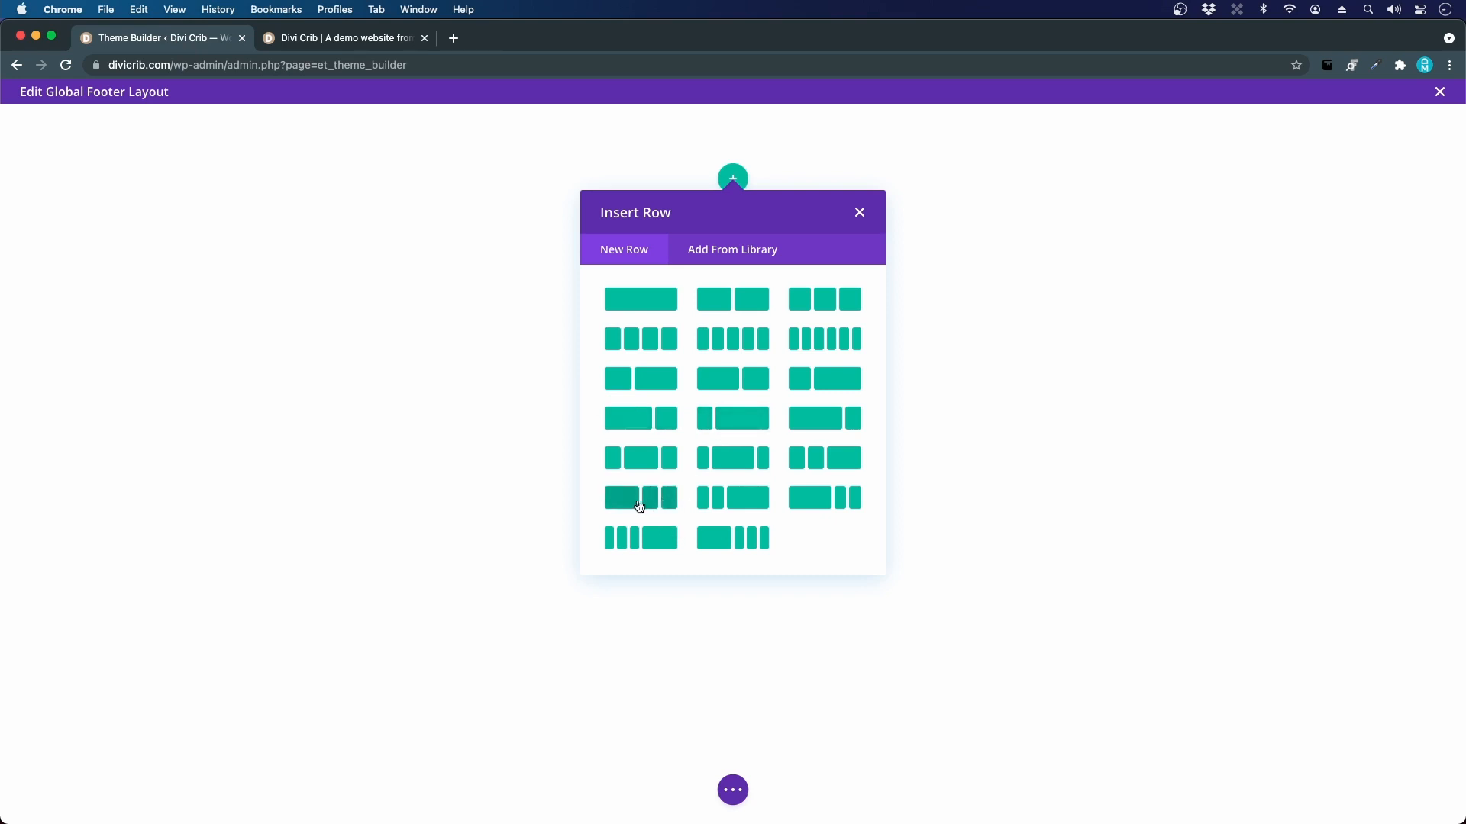
{"action": "left_click", "coordinate": [619, 509]}
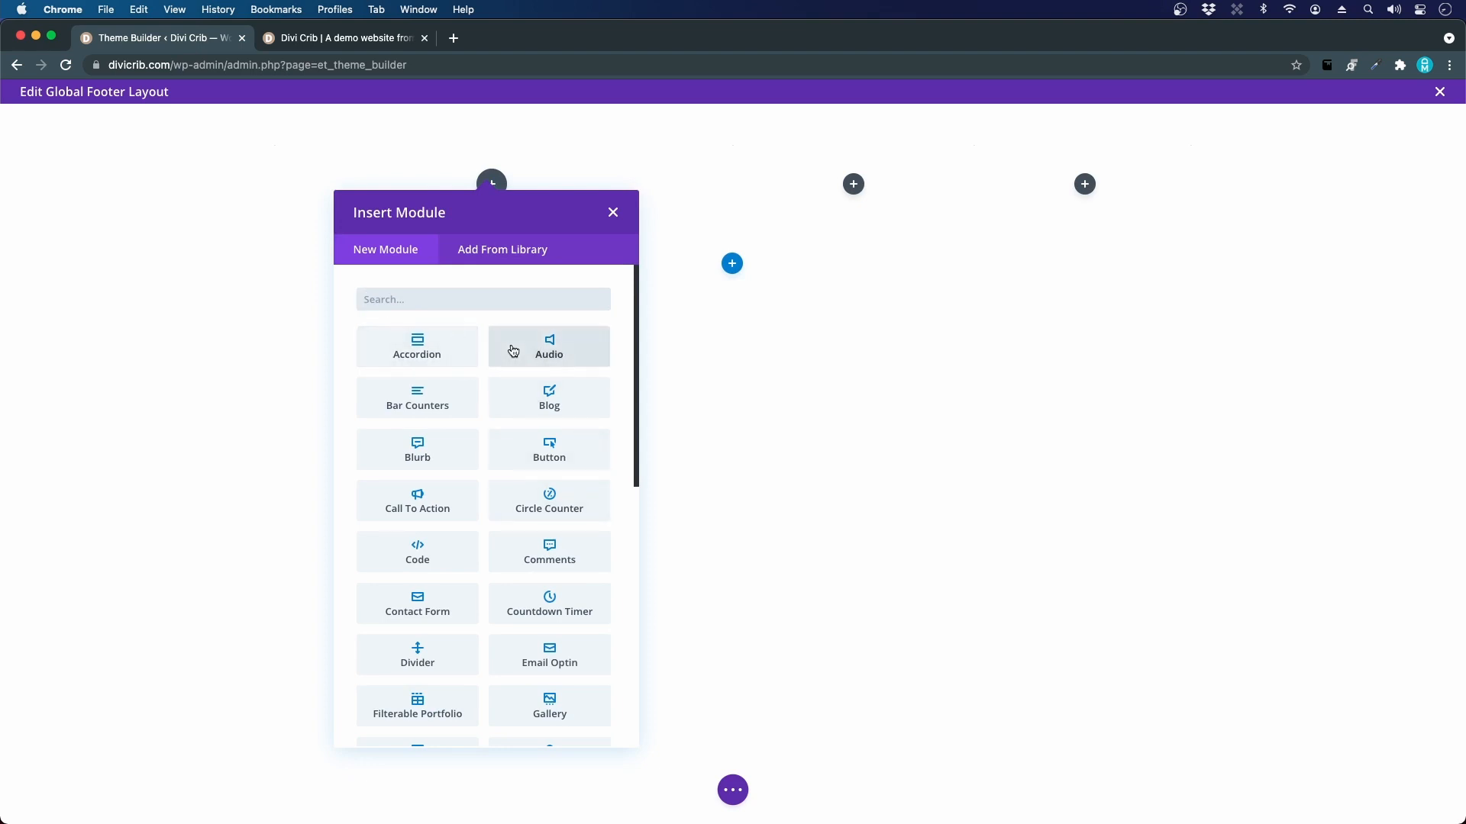
- Add an Image module to the row's first column and use the divi-crib.png logo from the media library
{"action": "type", "text": "ima"}
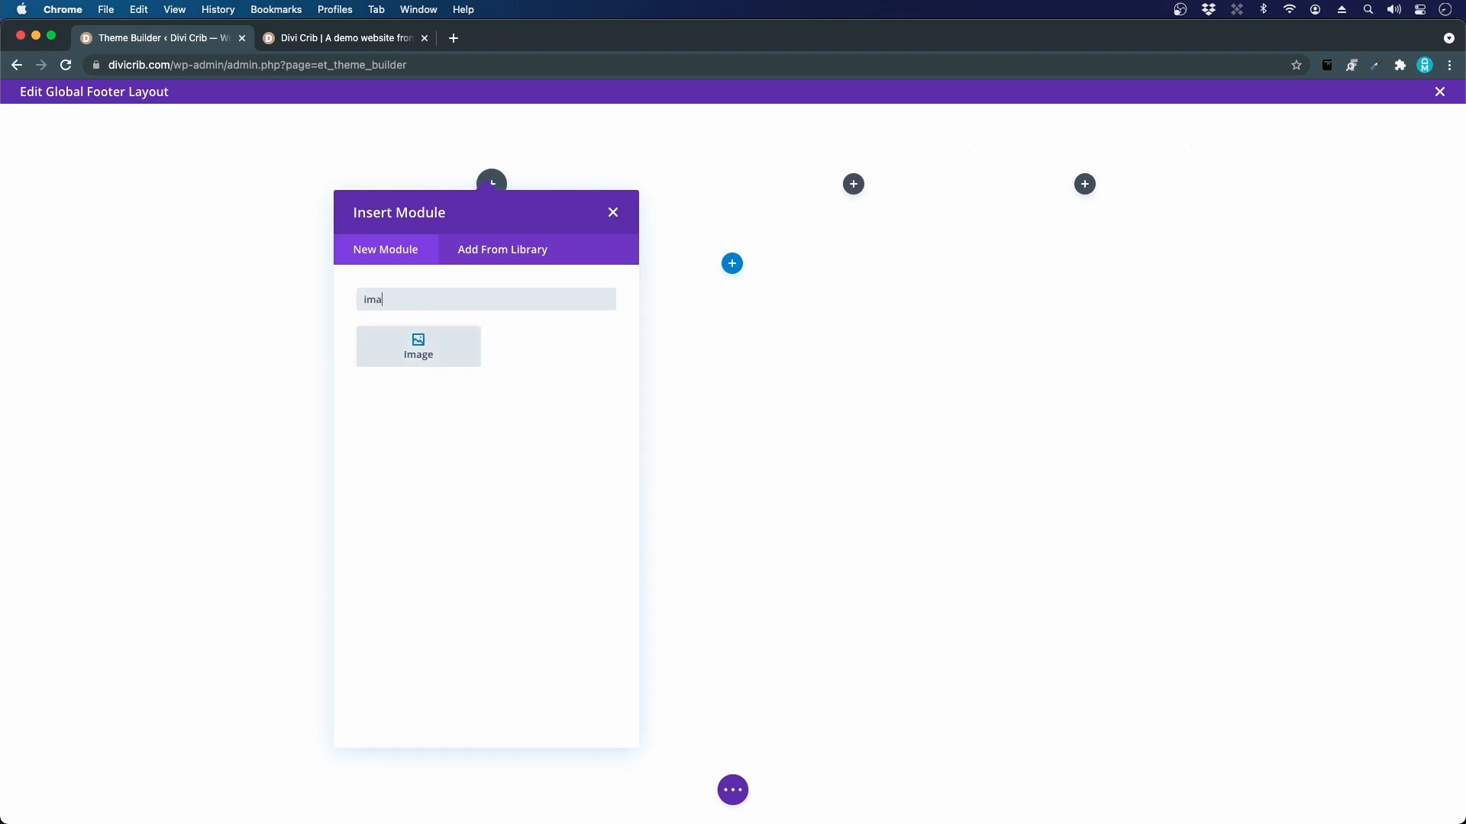
{"action": "left_click", "coordinate": [458, 354]}
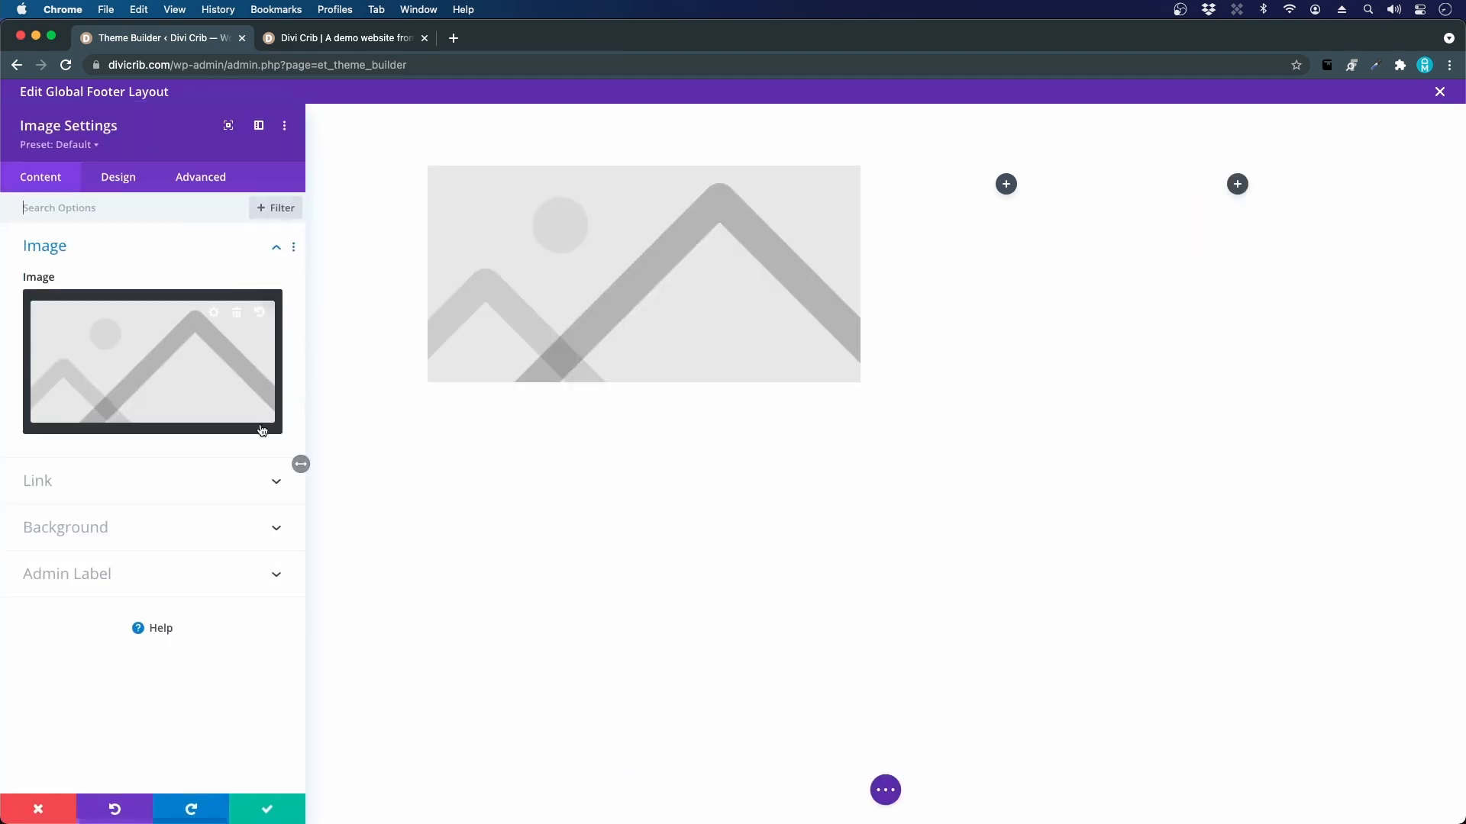
{"action": "left_click", "coordinate": [121, 379]}
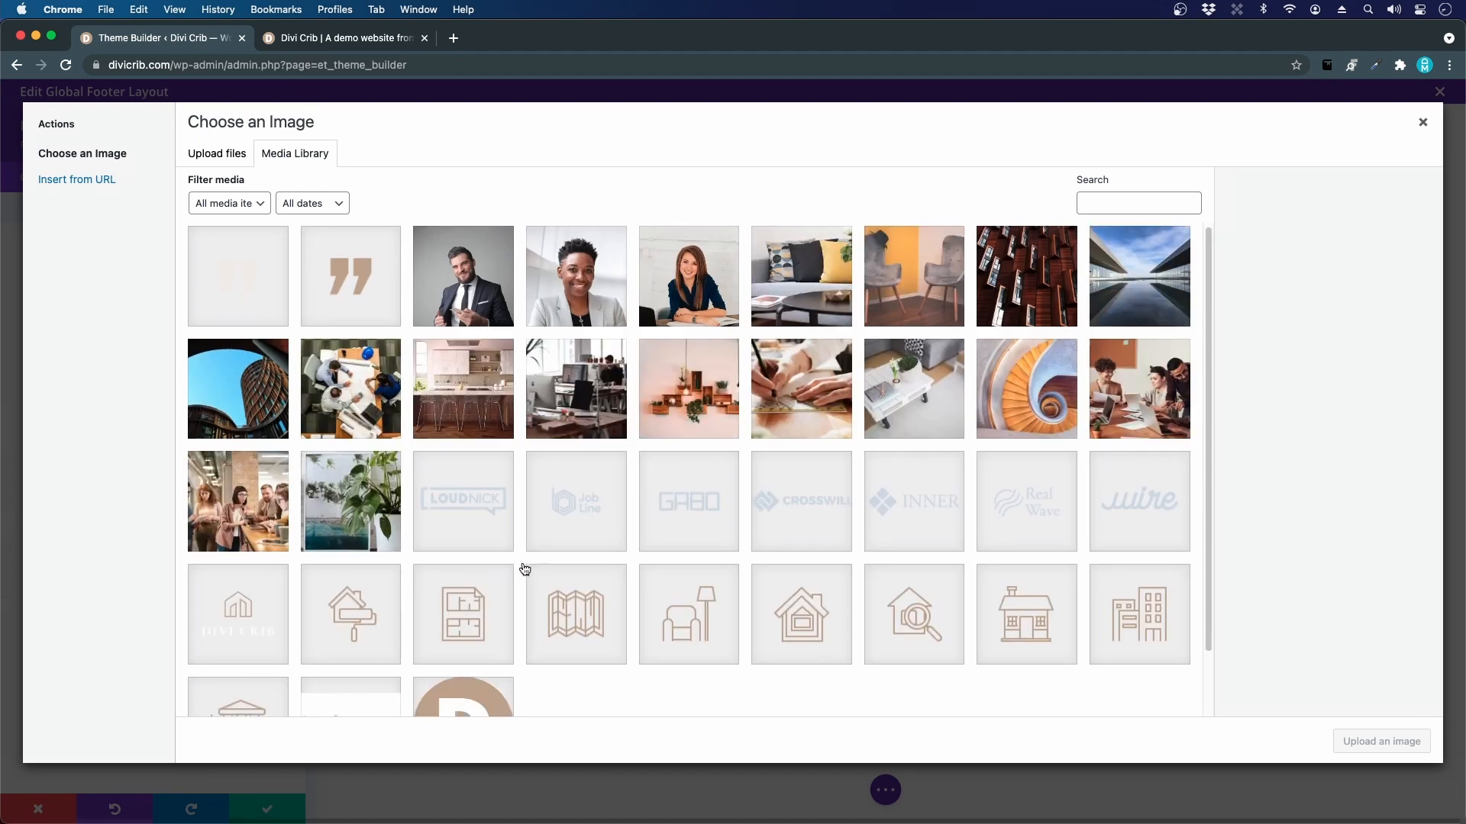
{"action": "scroll", "coordinate": [519, 573], "scroll_direction": "down", "scroll_amount": 2}
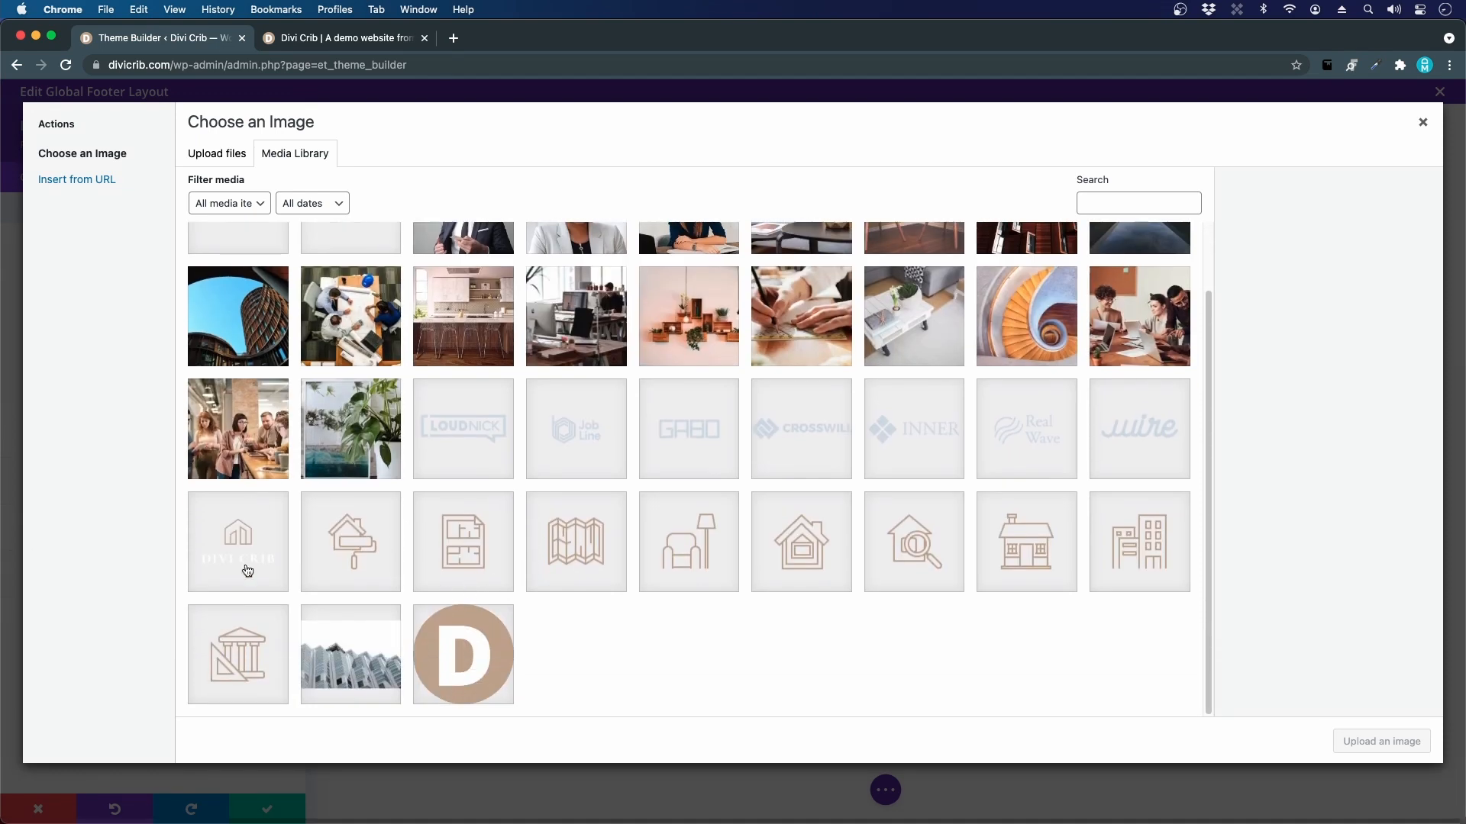
{"action": "left_click", "coordinate": [269, 553]}
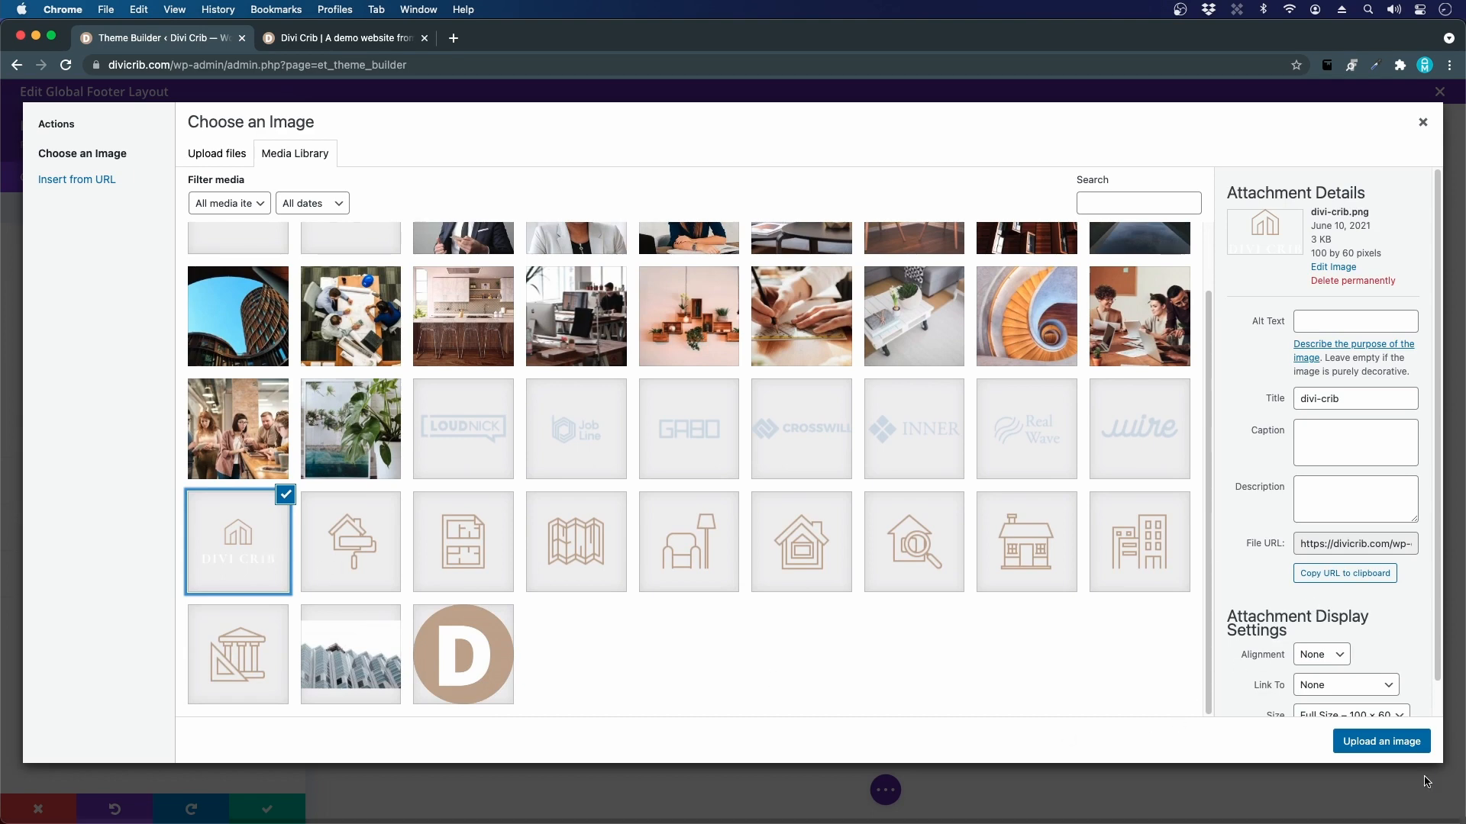
{"action": "left_click", "coordinate": [1386, 744]}
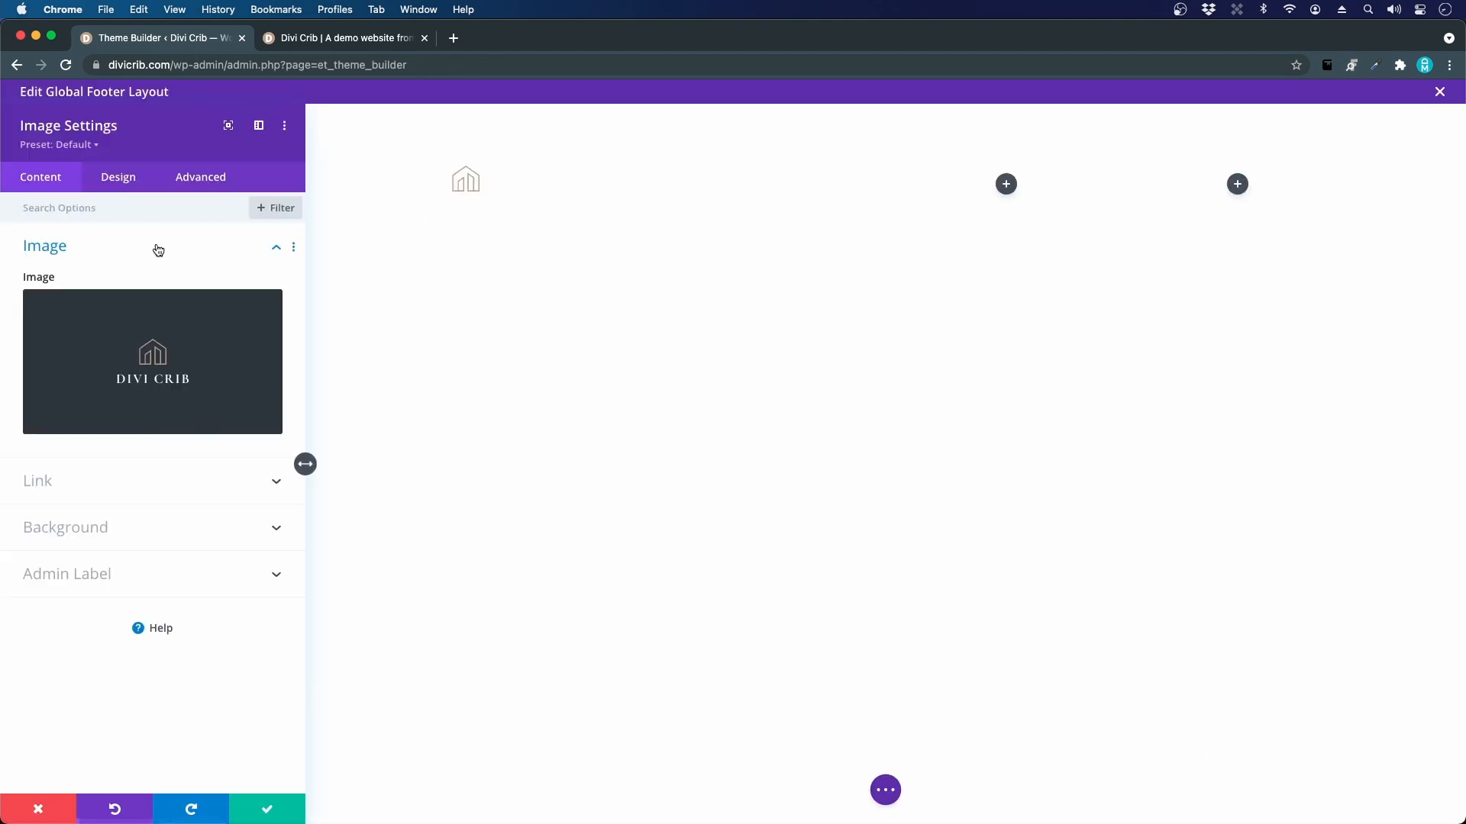
- Set the logo's image link URL to "/" and save the image settings
{"action": "left_click", "coordinate": [53, 483]}
{"action": "left_click", "coordinate": [110, 409]}
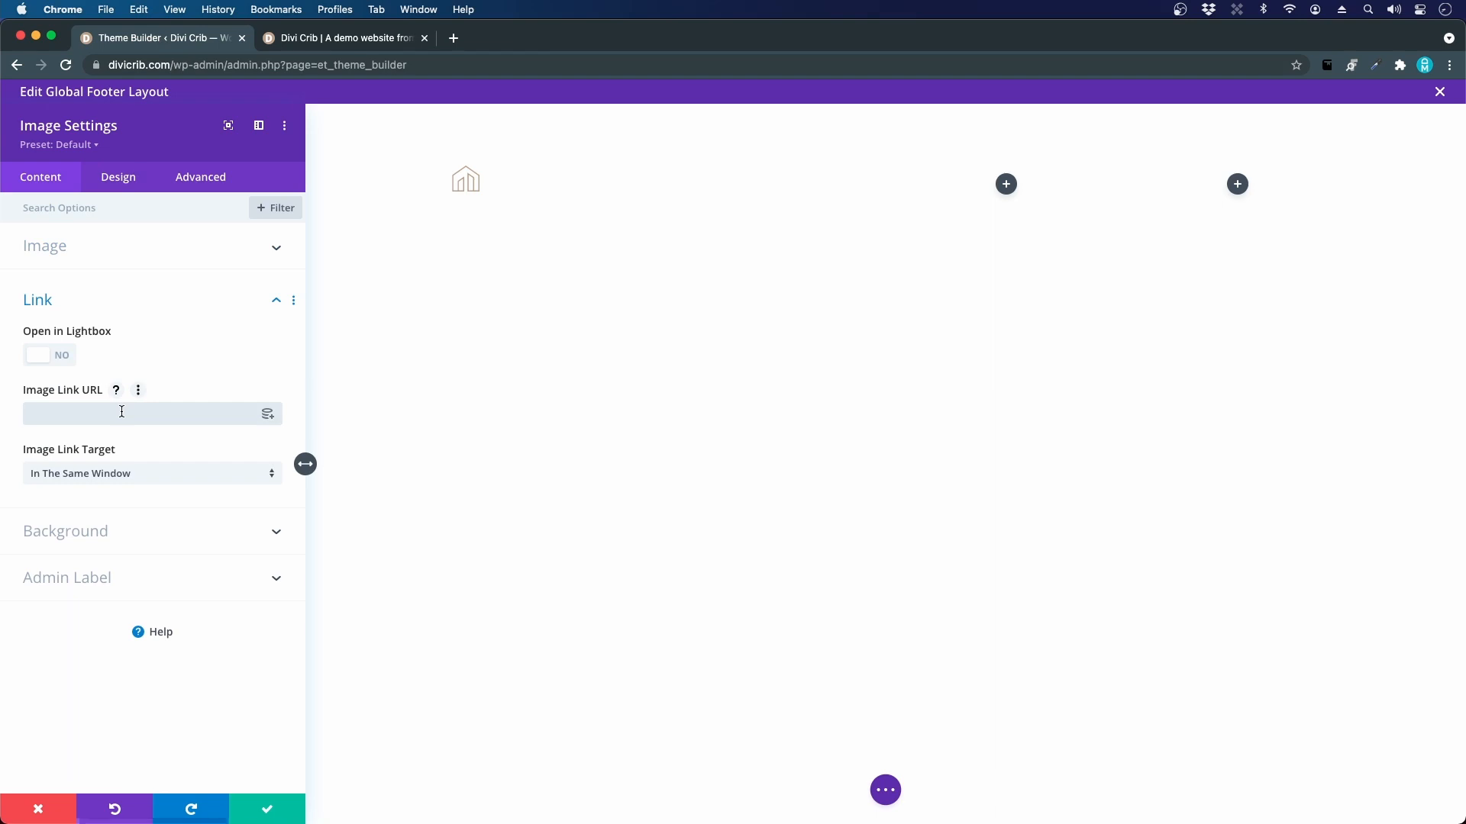
{"action": "type", "text": "/"}
{"action": "left_click", "coordinate": [267, 810]}
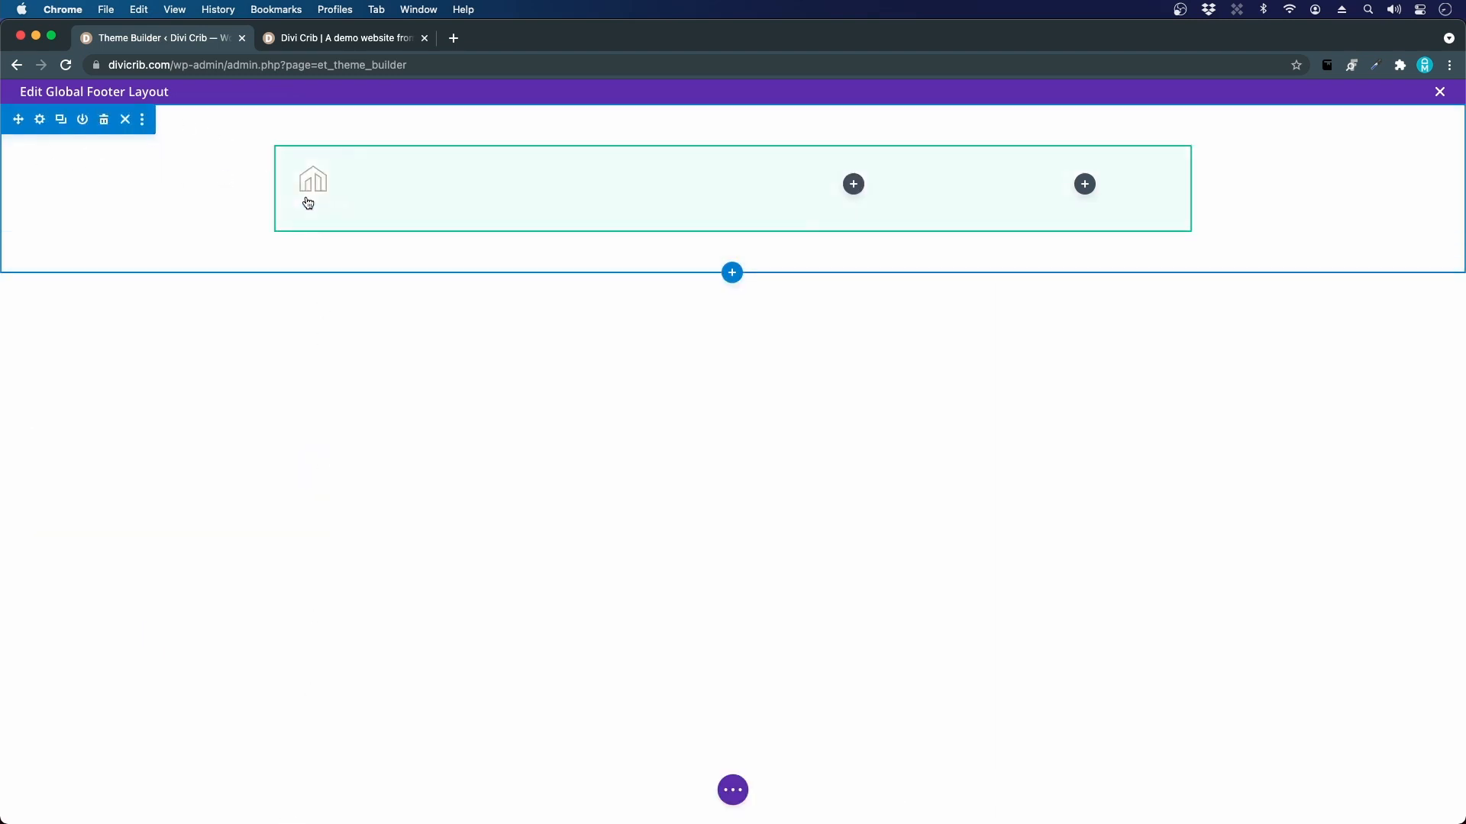
- Set the footer section's background colour to the saved colour #1c1c1c and save the section settings
{"action": "left_click", "coordinate": [40, 122]}
{"action": "left_click", "coordinate": [82, 296]}
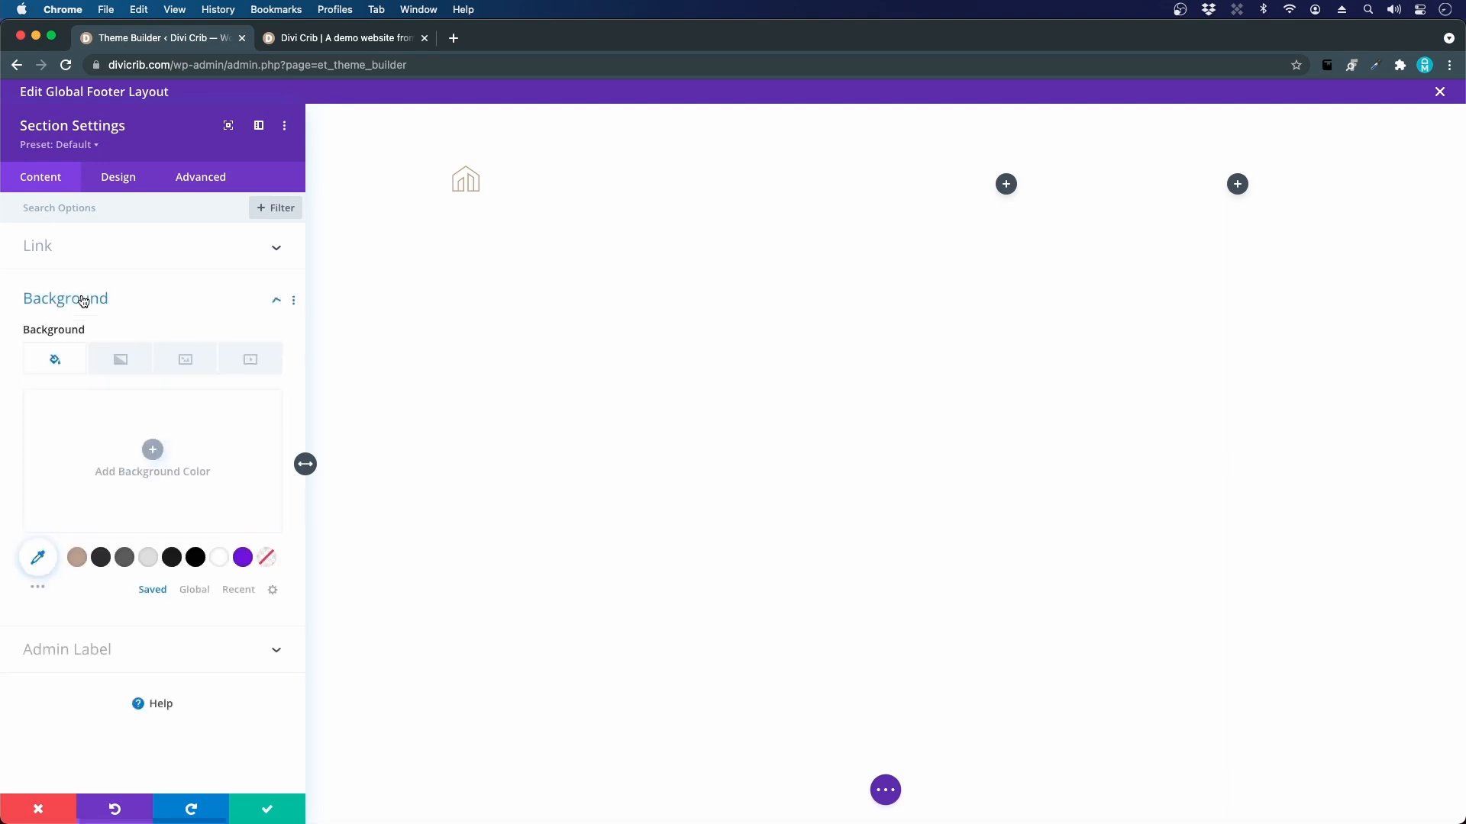
{"action": "left_click", "coordinate": [172, 560]}
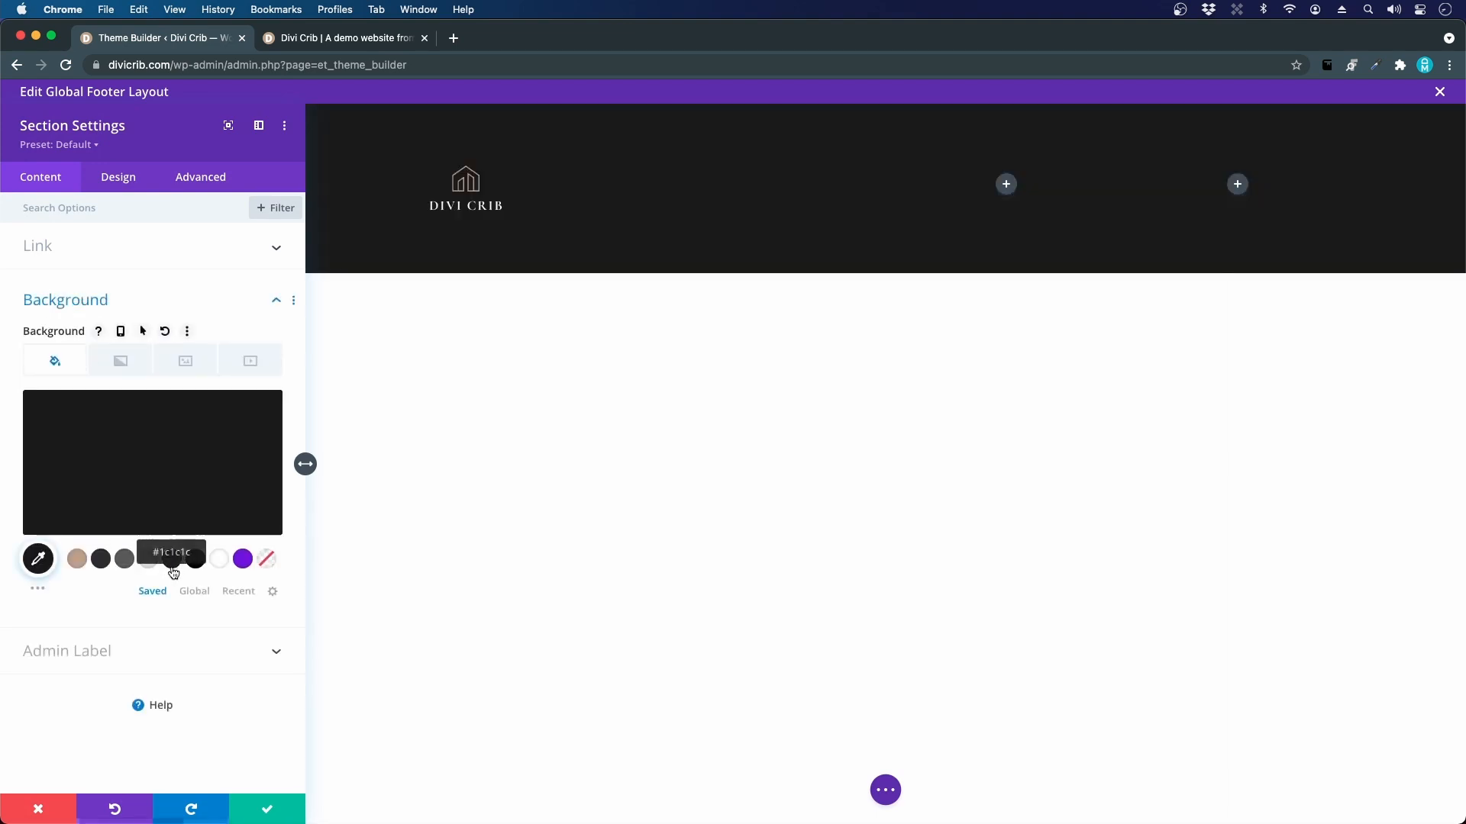
{"action": "left_click", "coordinate": [269, 811]}
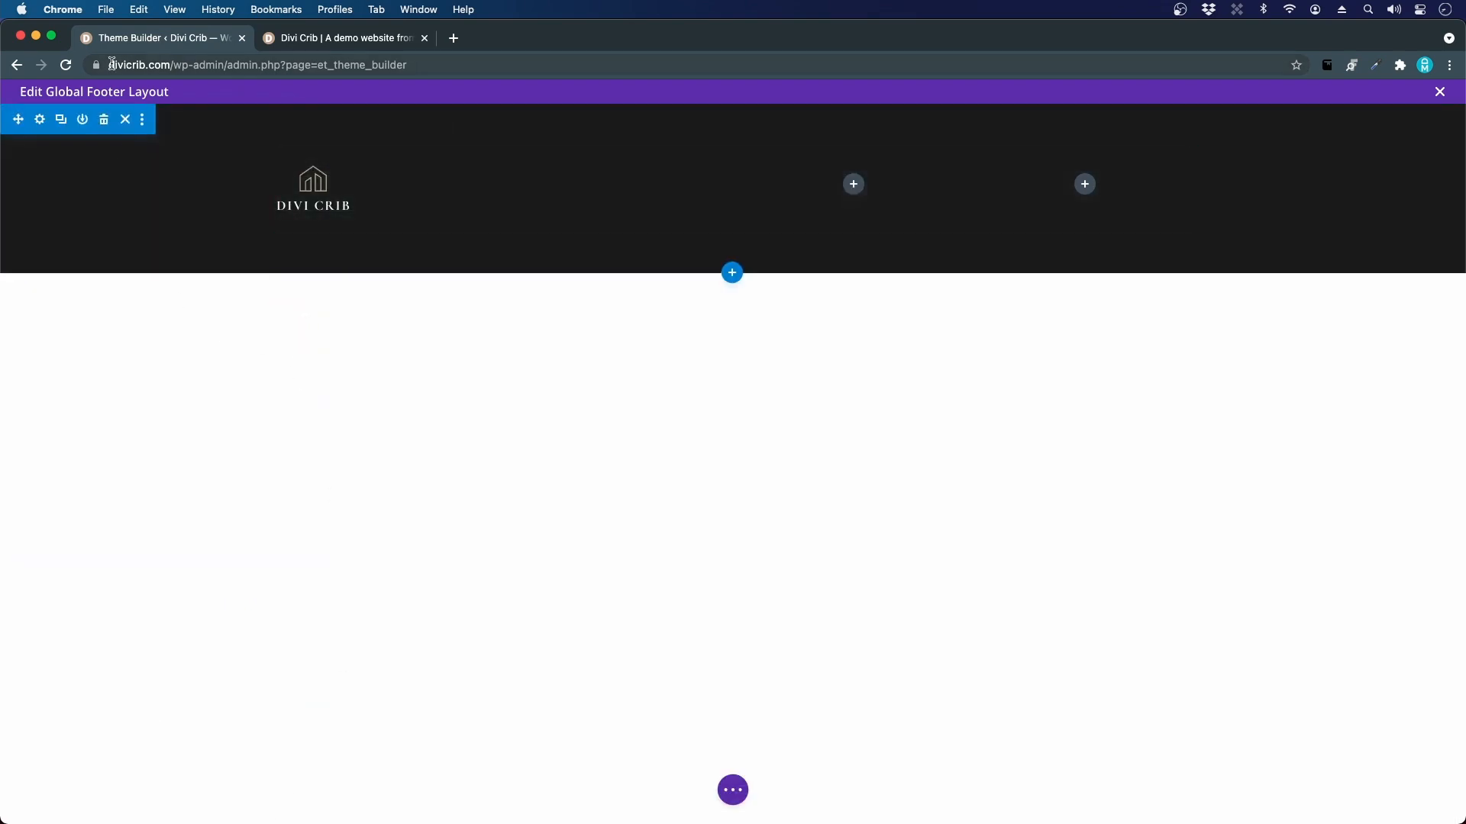
- Copy the Lorem ipsum paragraph from the demo site's footer and insert a Text module below the logo in the first column
{"action": "left_click", "coordinate": [317, 42]}
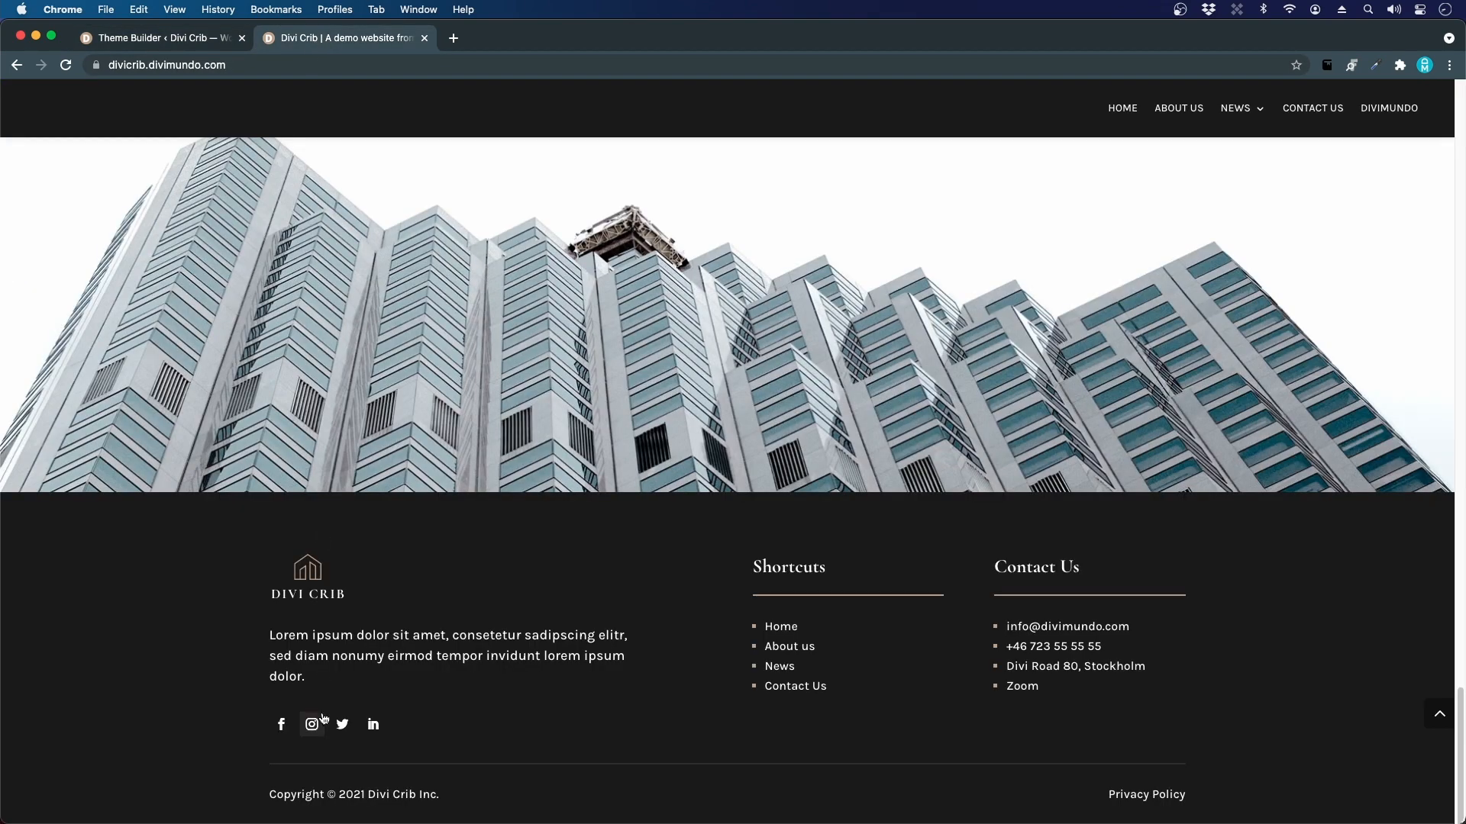
{"action": "left_click_drag", "start_coordinate": [309, 683], "coordinate": [271, 637]}
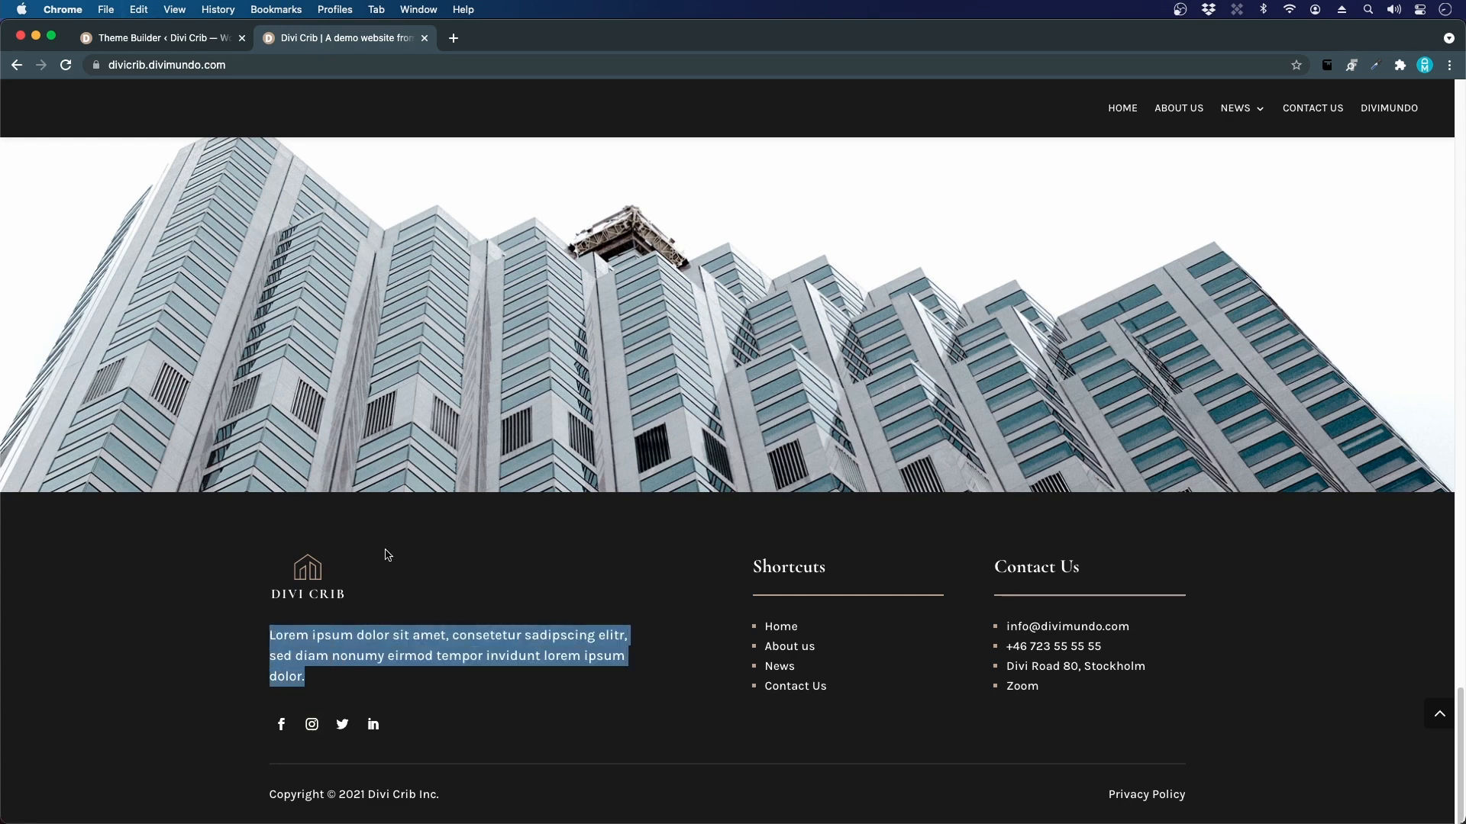
{"action": "left_click", "coordinate": [174, 43]}
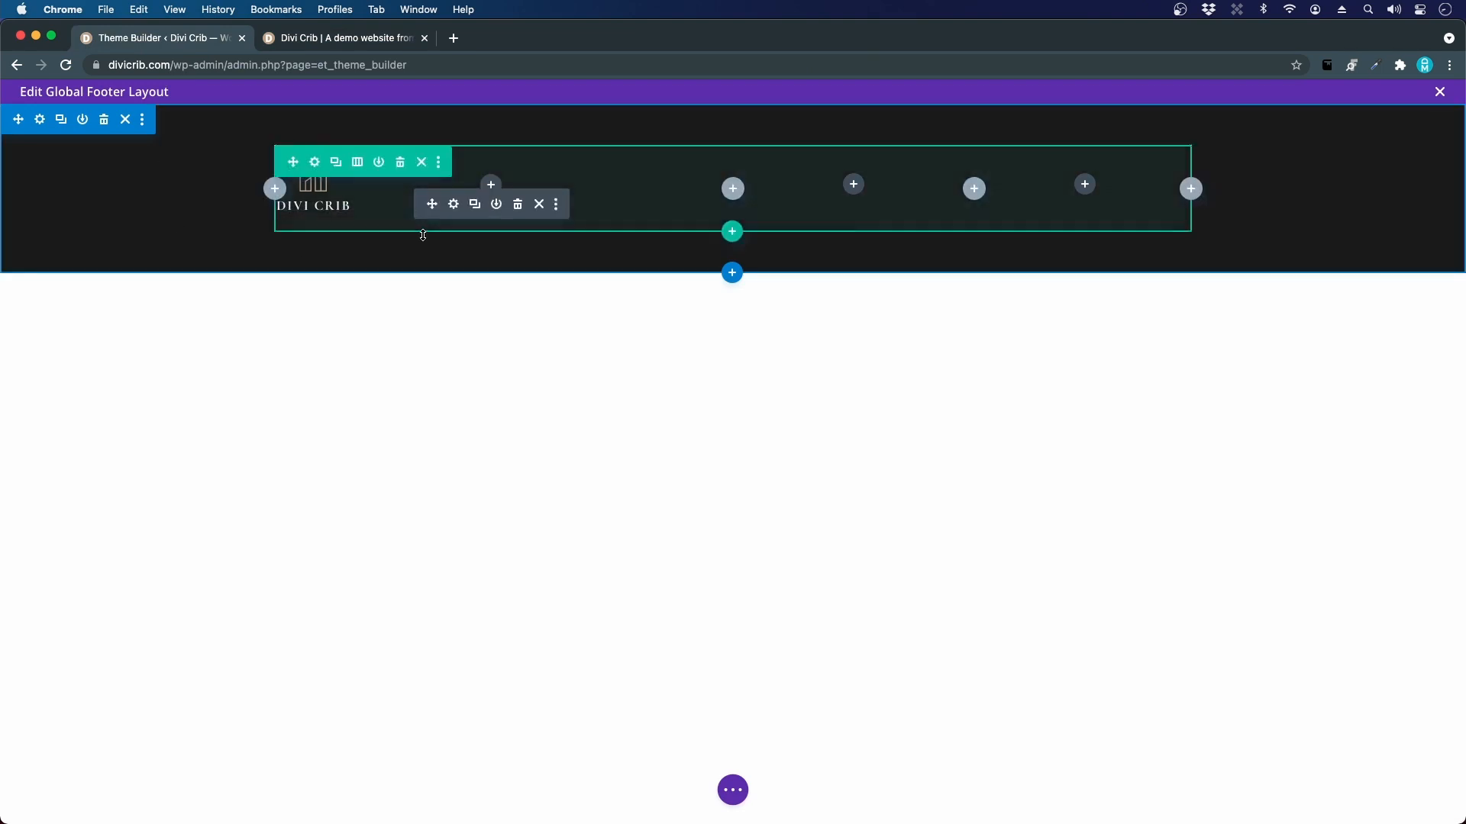
{"action": "left_click", "coordinate": [495, 185]}
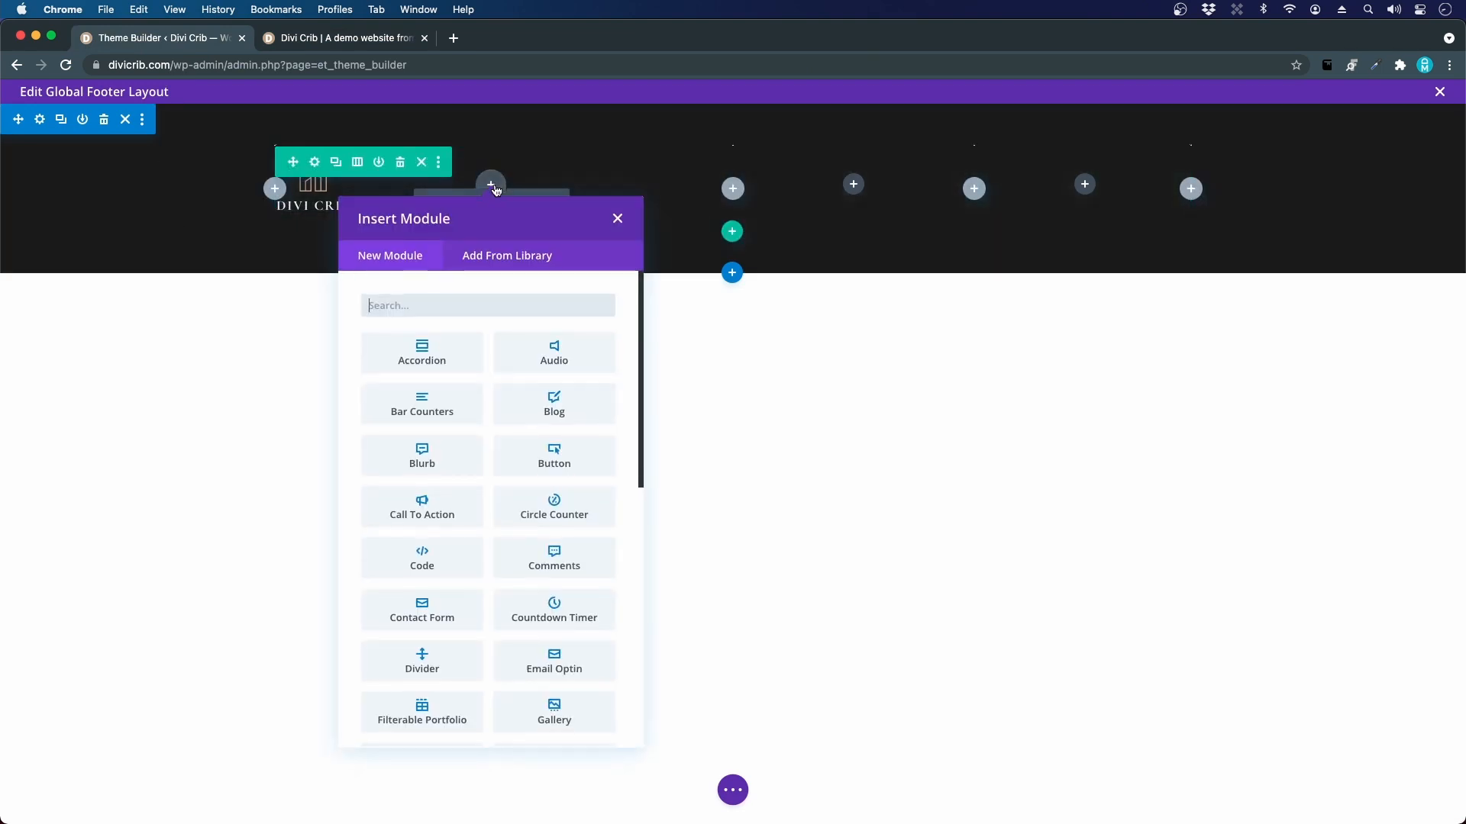
{"action": "type", "text": "text"}
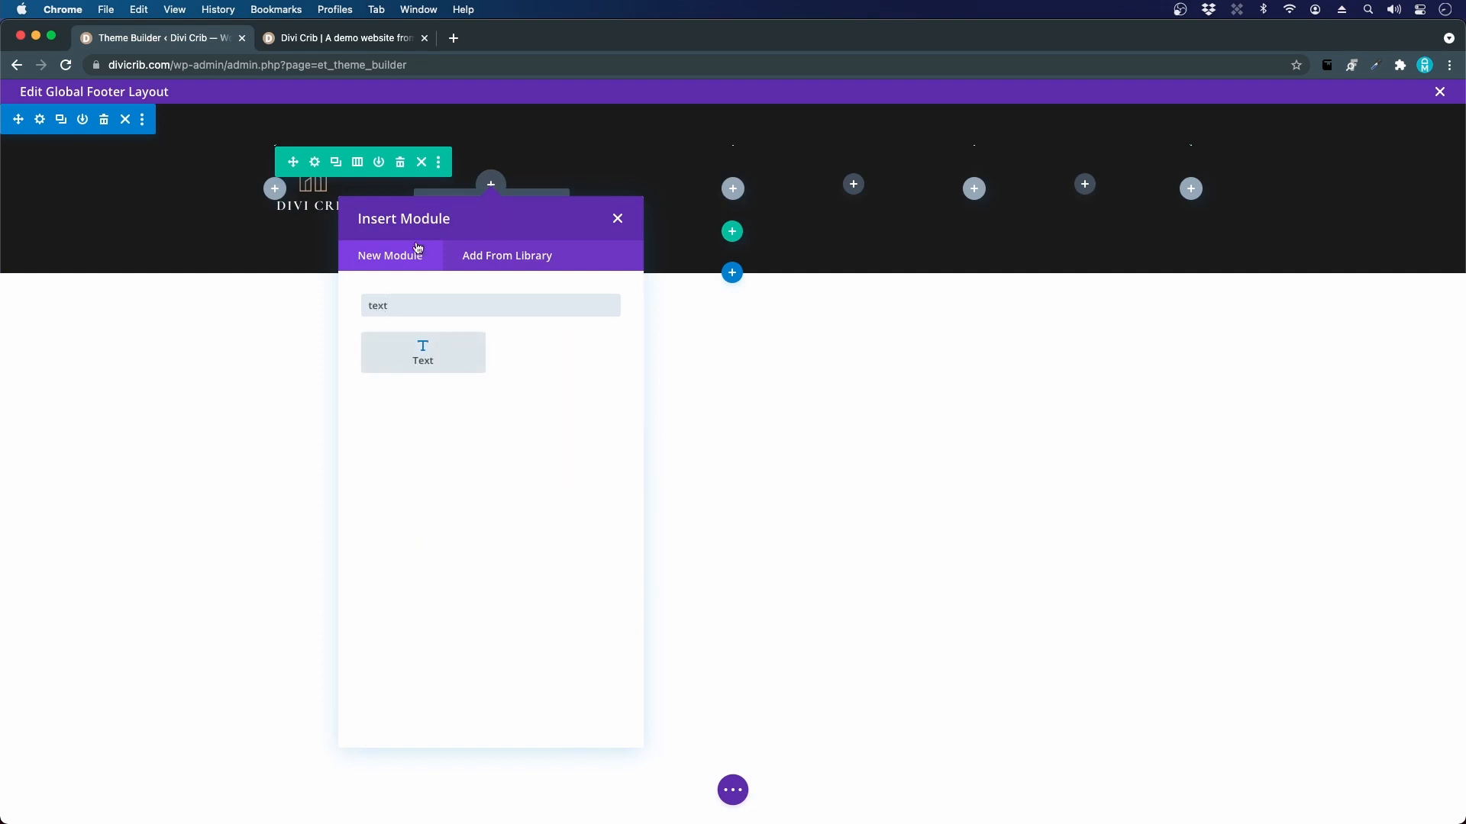
{"action": "left_click", "coordinate": [413, 365]}
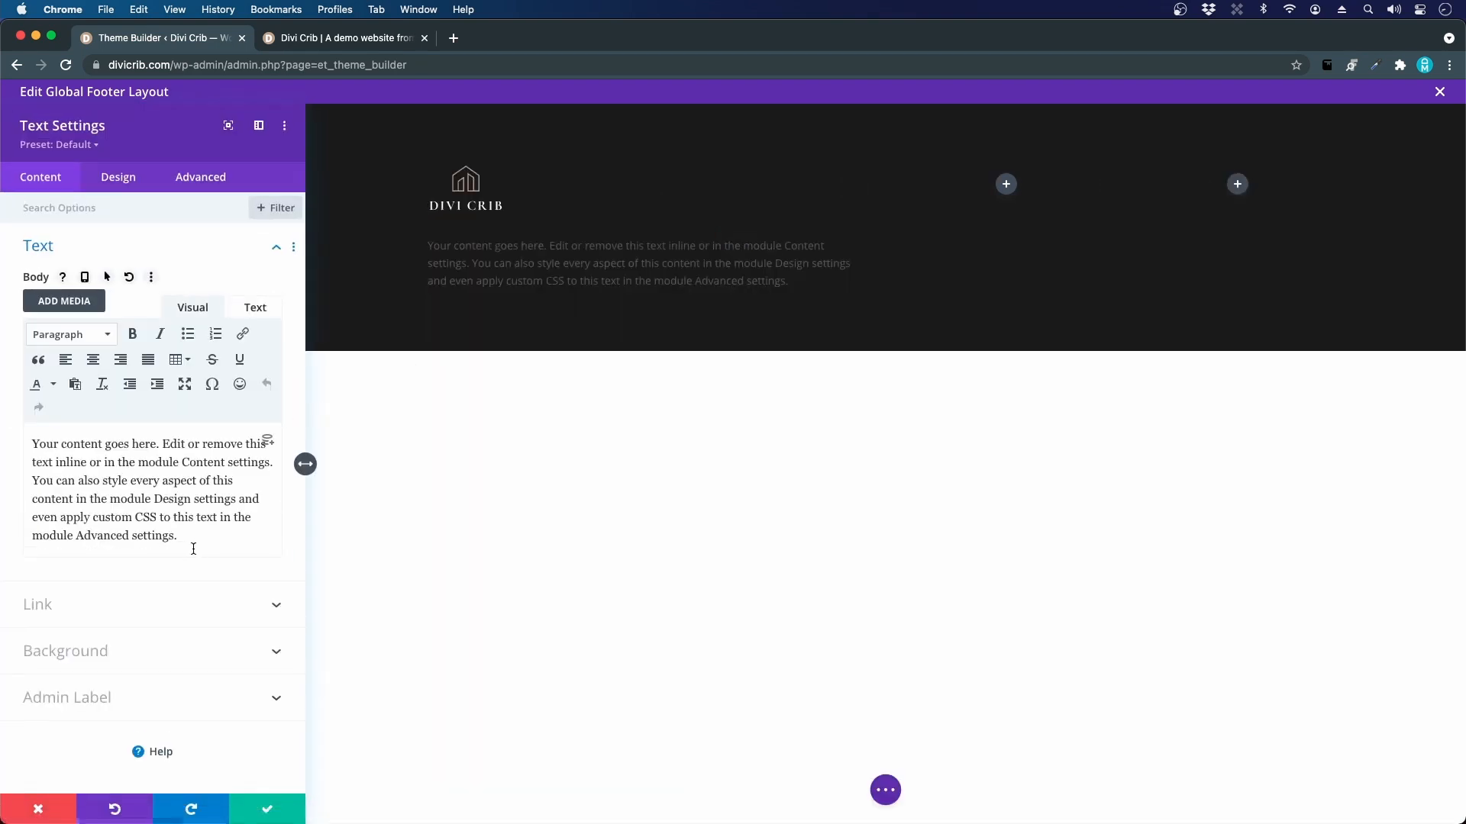
- Turn on plain-text pasting and replace the Text module's placeholder body with the copied Lorem ipsum paragraph
{"action": "left_click_drag", "start_coordinate": [183, 544], "coordinate": [20, 437]}
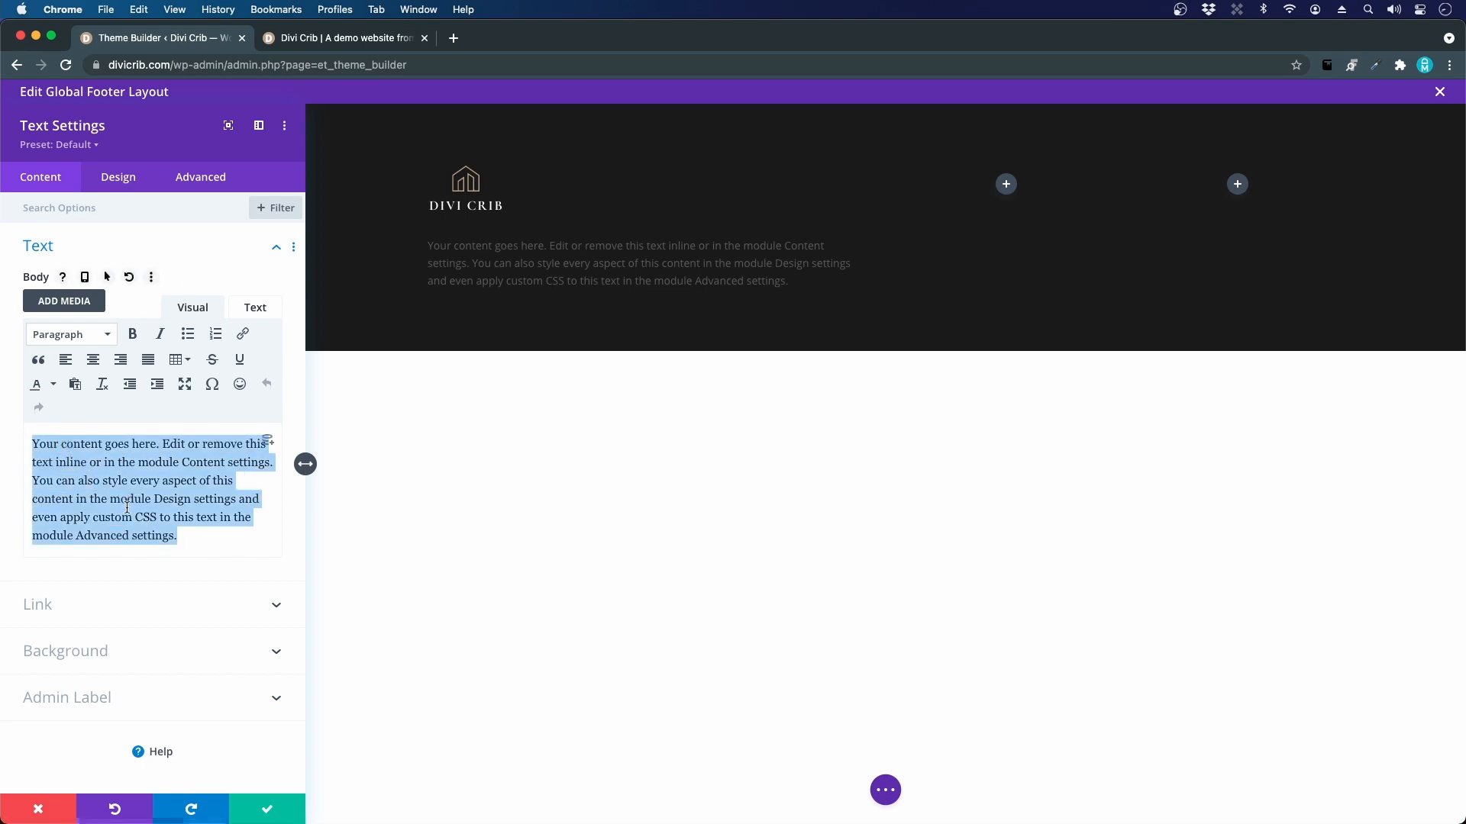
{"action": "left_click", "coordinate": [75, 386]}
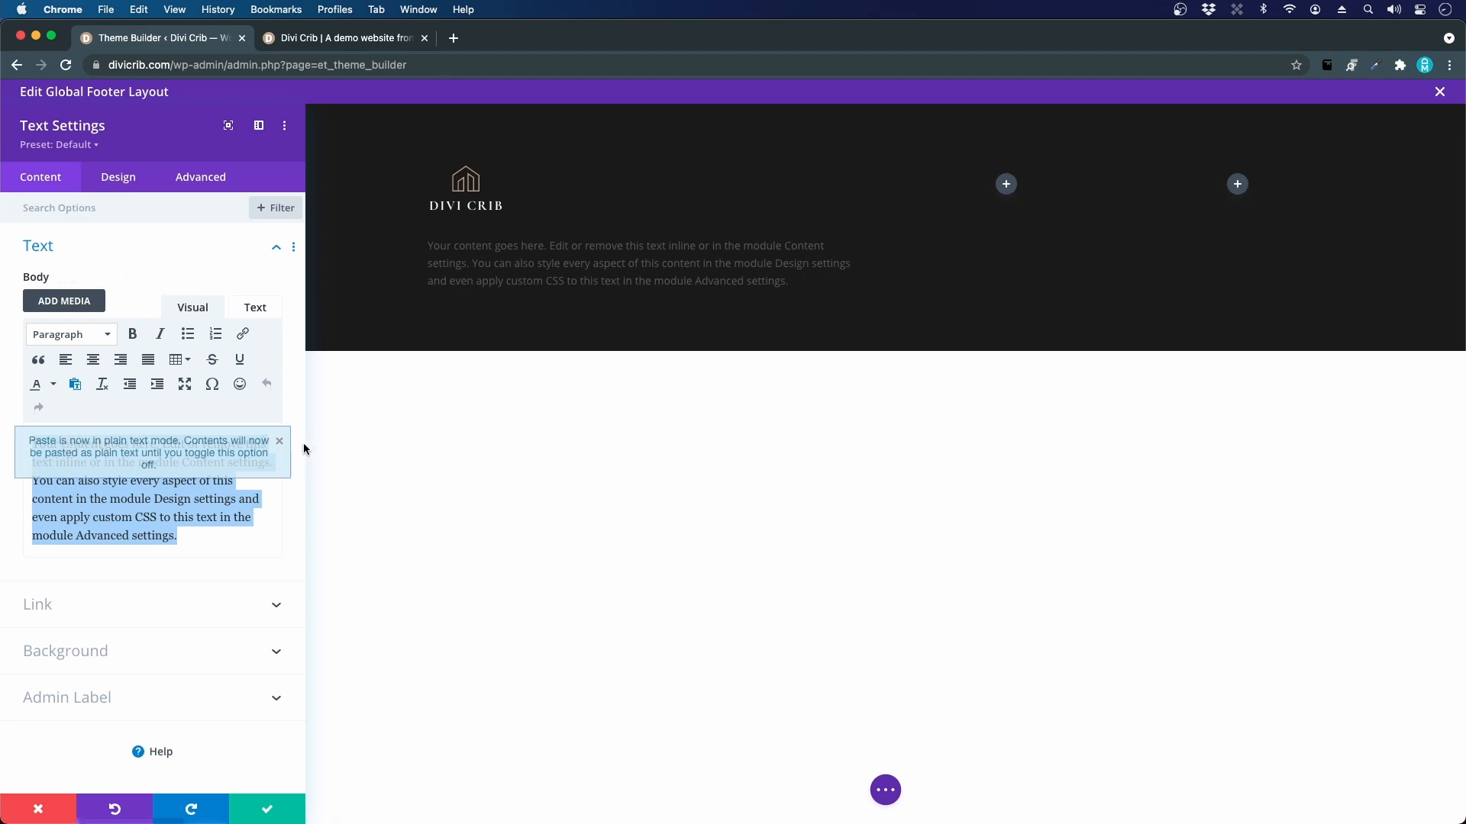
{"action": "left_click", "coordinate": [279, 441]}
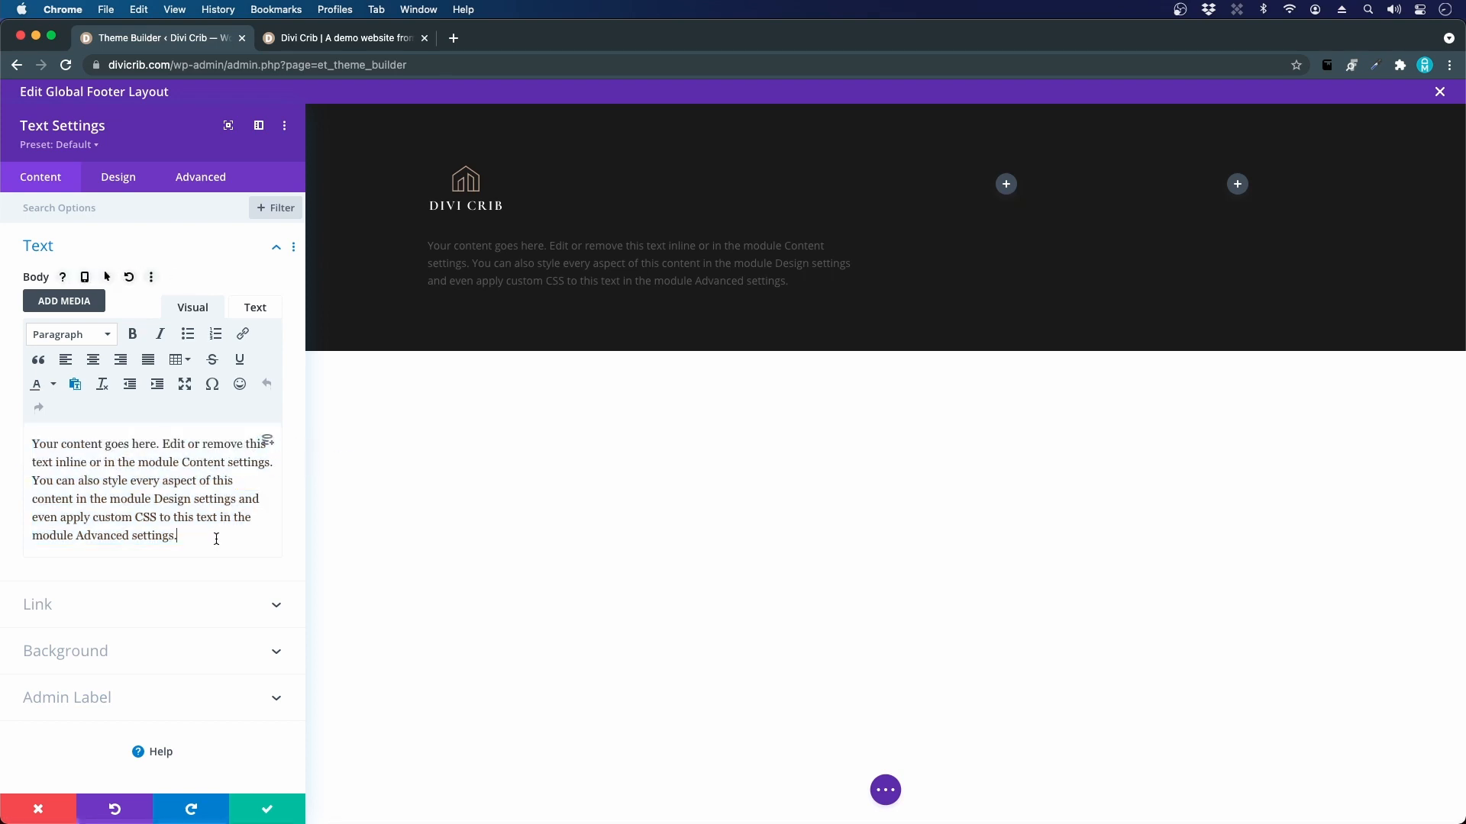
{"action": "left_click_drag", "start_coordinate": [219, 537], "coordinate": [32, 444]}
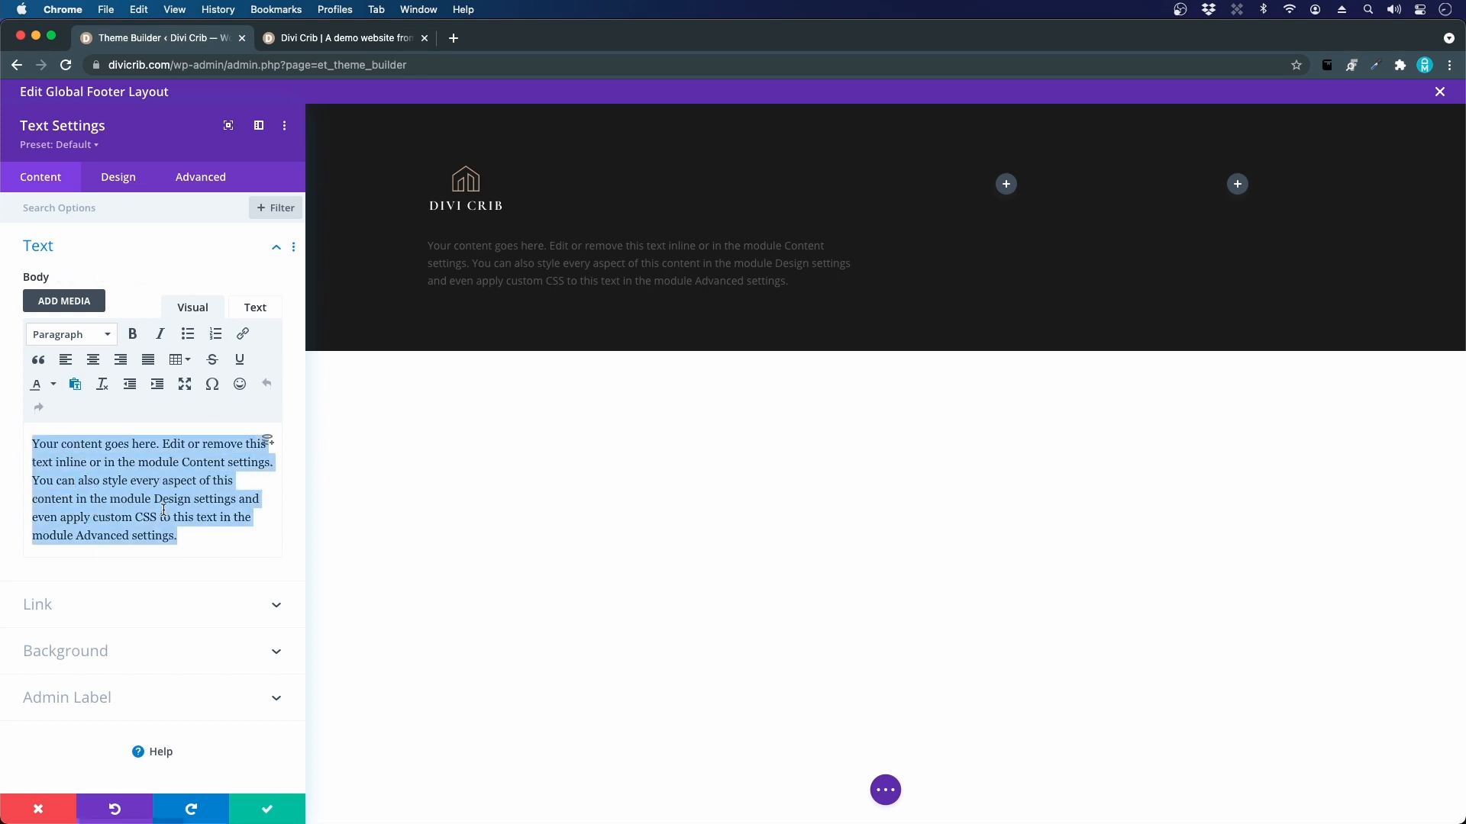
{"action": "type", "text": "Lorem ipsum dolor sit amet, consetetur sadipscing elitr, sed diam nonumy eirmod tempor invidunt lorem ipsum dolor."}
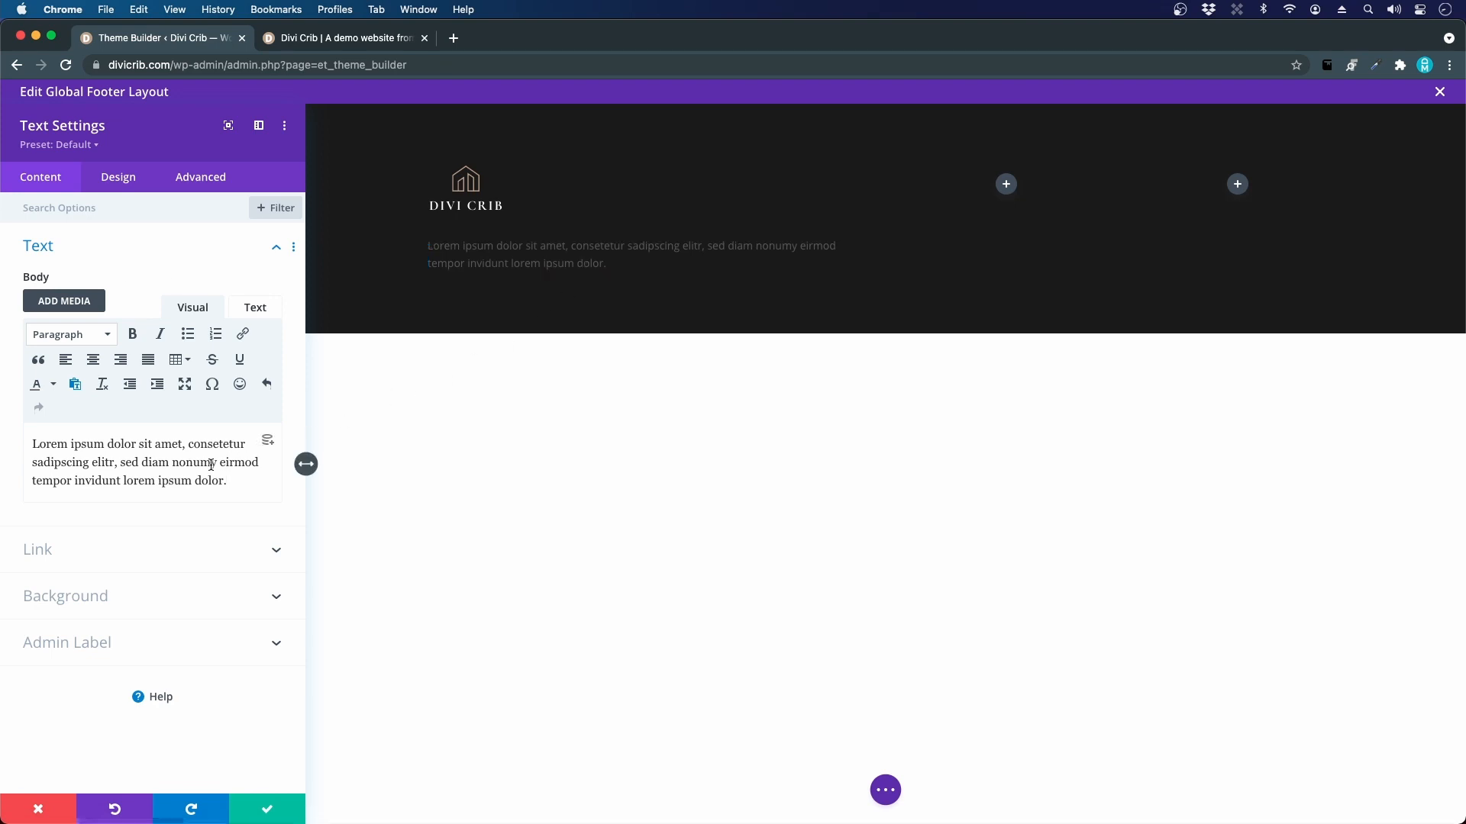
- Style the footer paragraph with the Karla font, white colour and 18px size, compare it with the demo site and save
{"action": "left_click", "coordinate": [125, 179]}
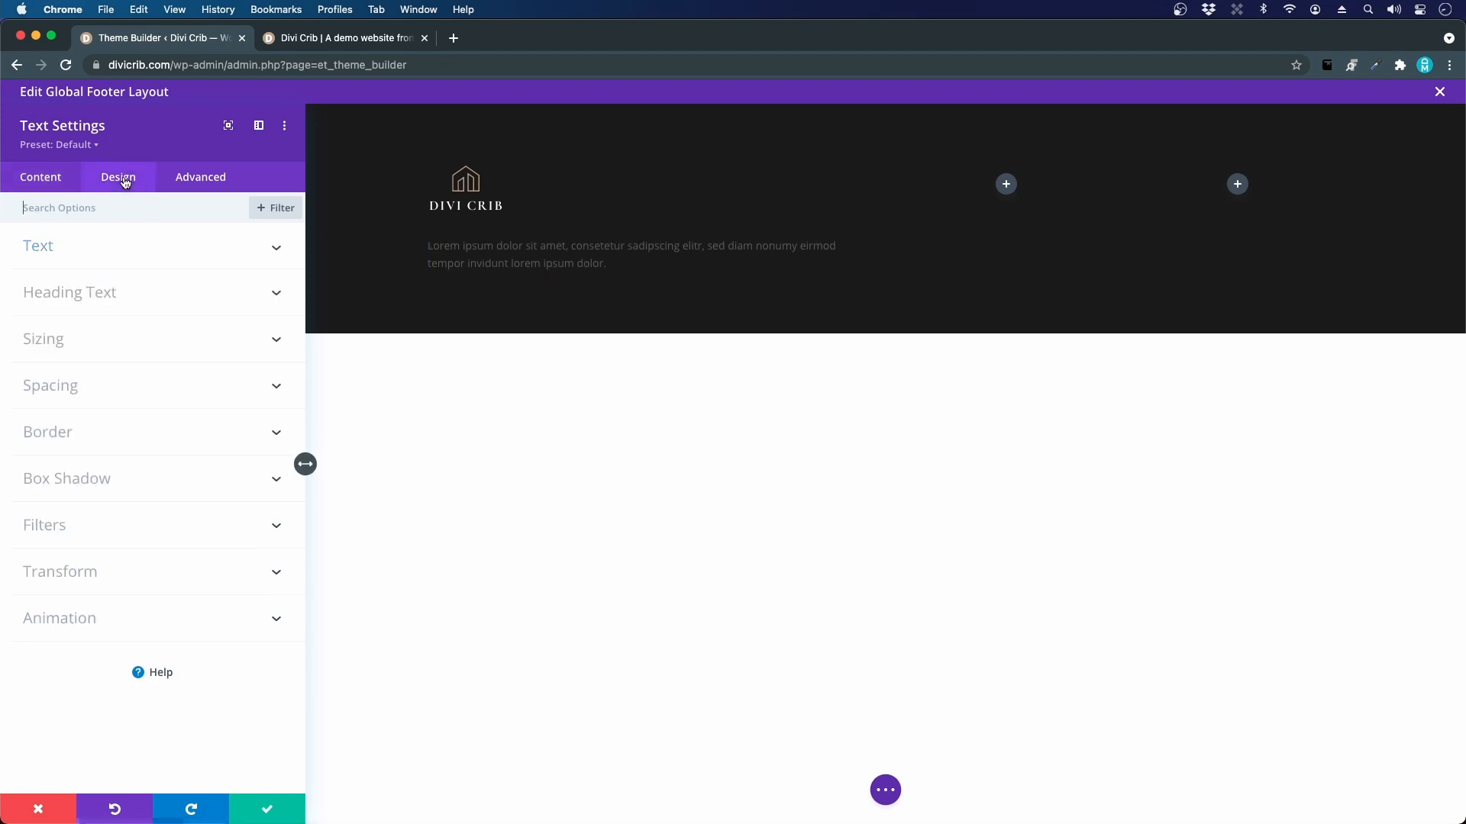
{"action": "left_click", "coordinate": [45, 247]}
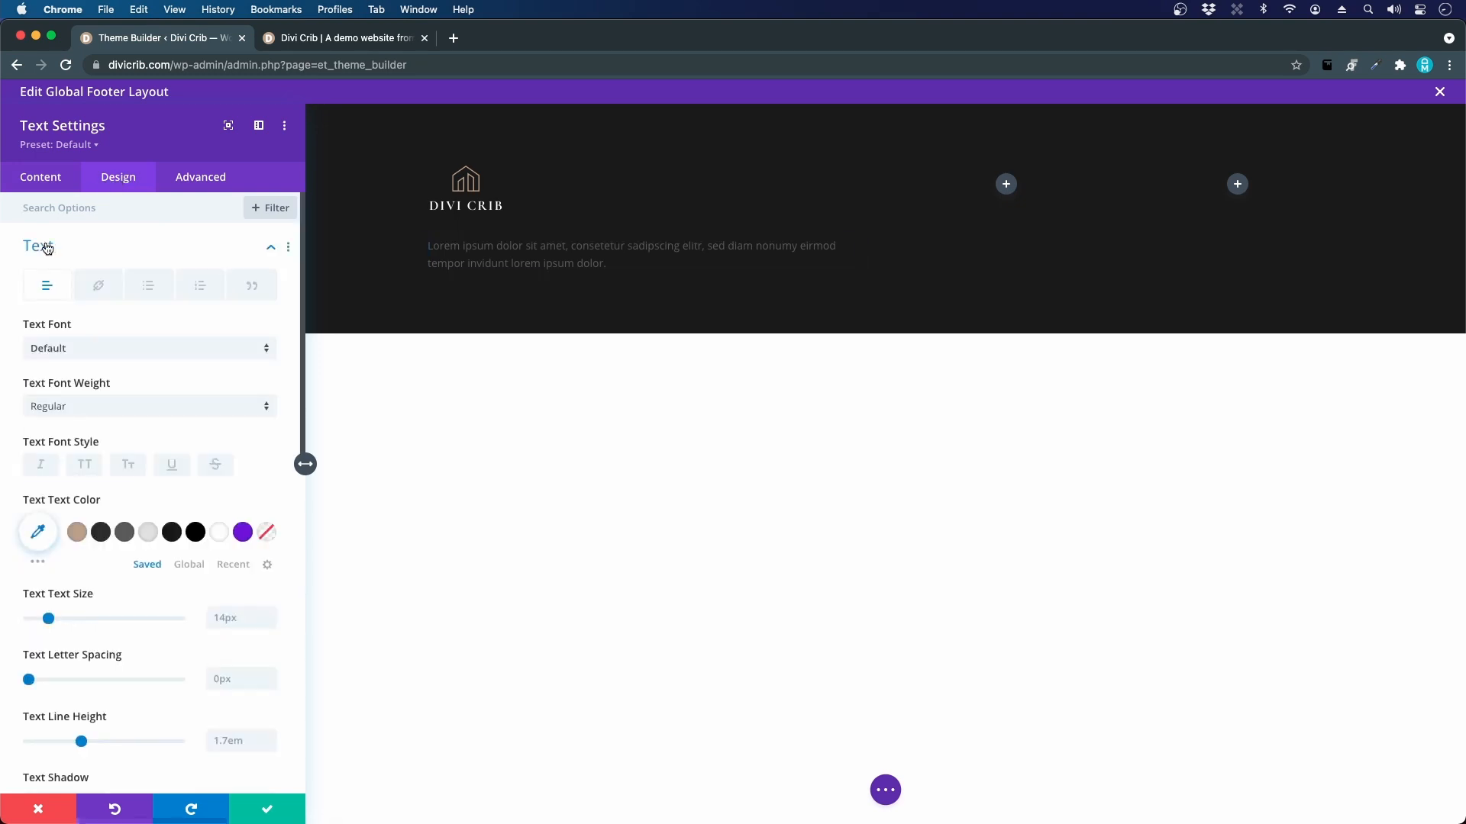
{"action": "left_click", "coordinate": [66, 350]}
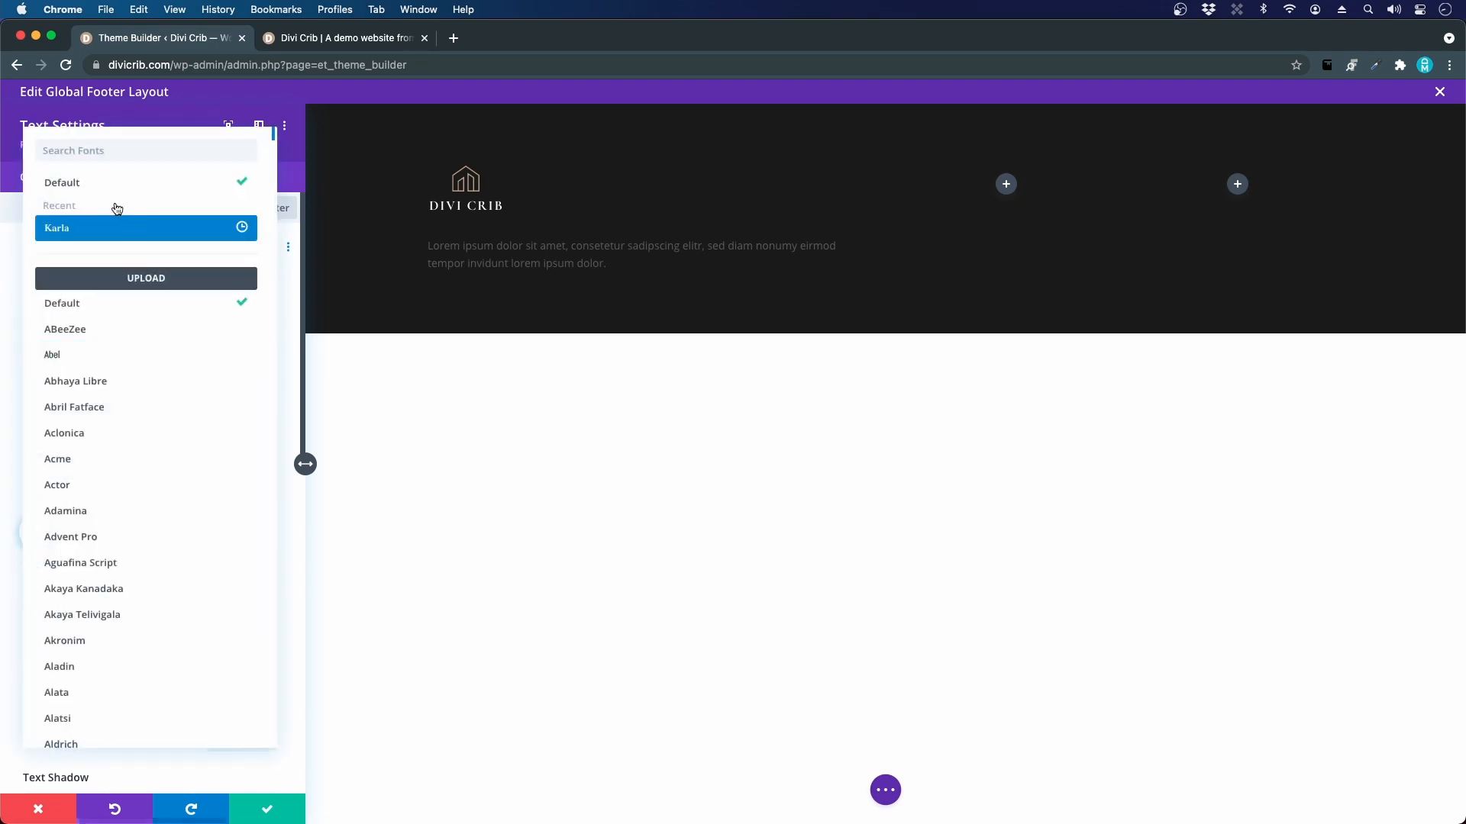
{"action": "left_click", "coordinate": [73, 230]}
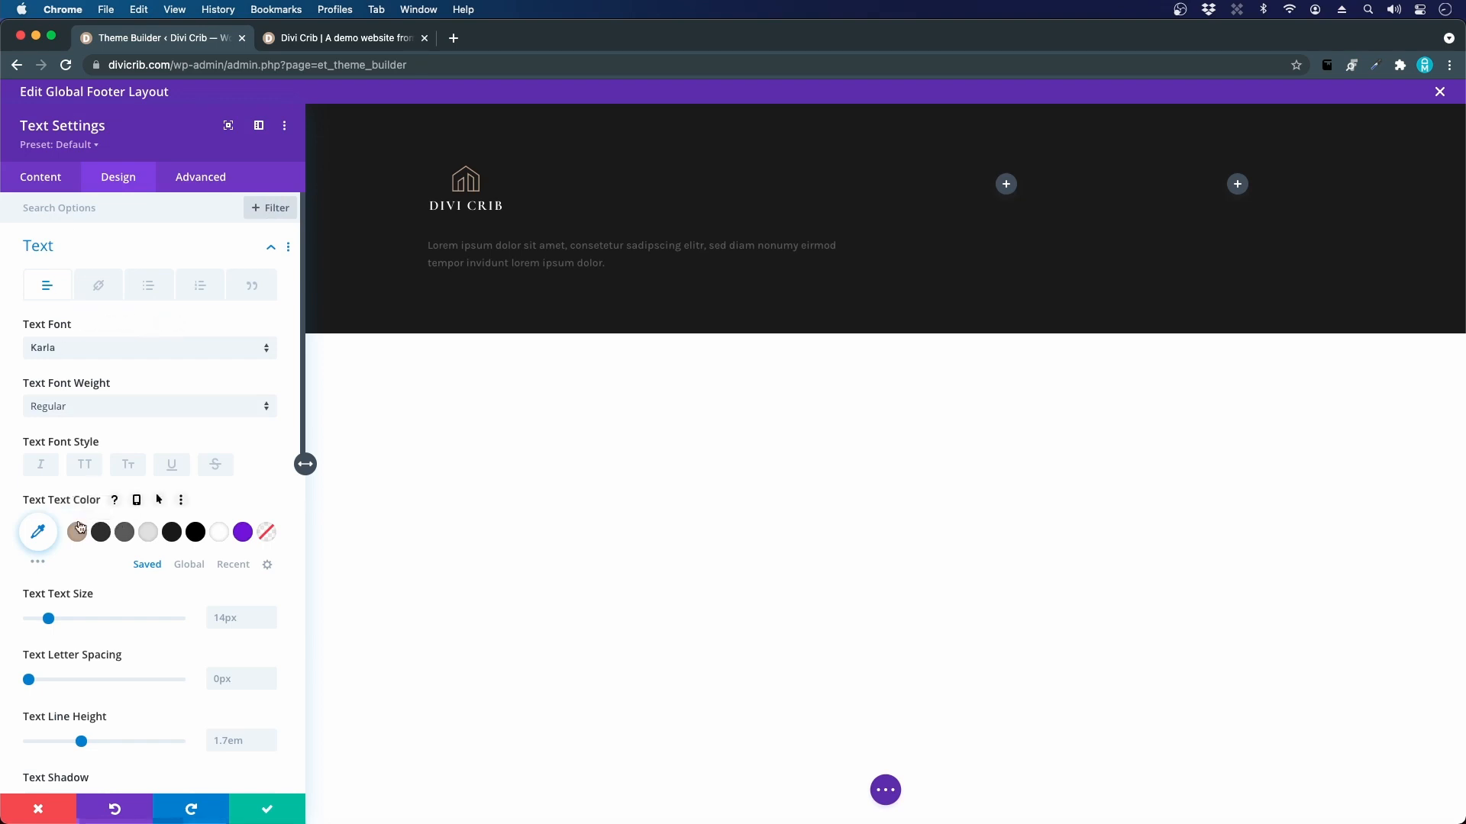
{"action": "left_click", "coordinate": [219, 532]}
{"action": "scroll", "coordinate": [221, 537], "scroll_direction": "down", "scroll_amount": 2}
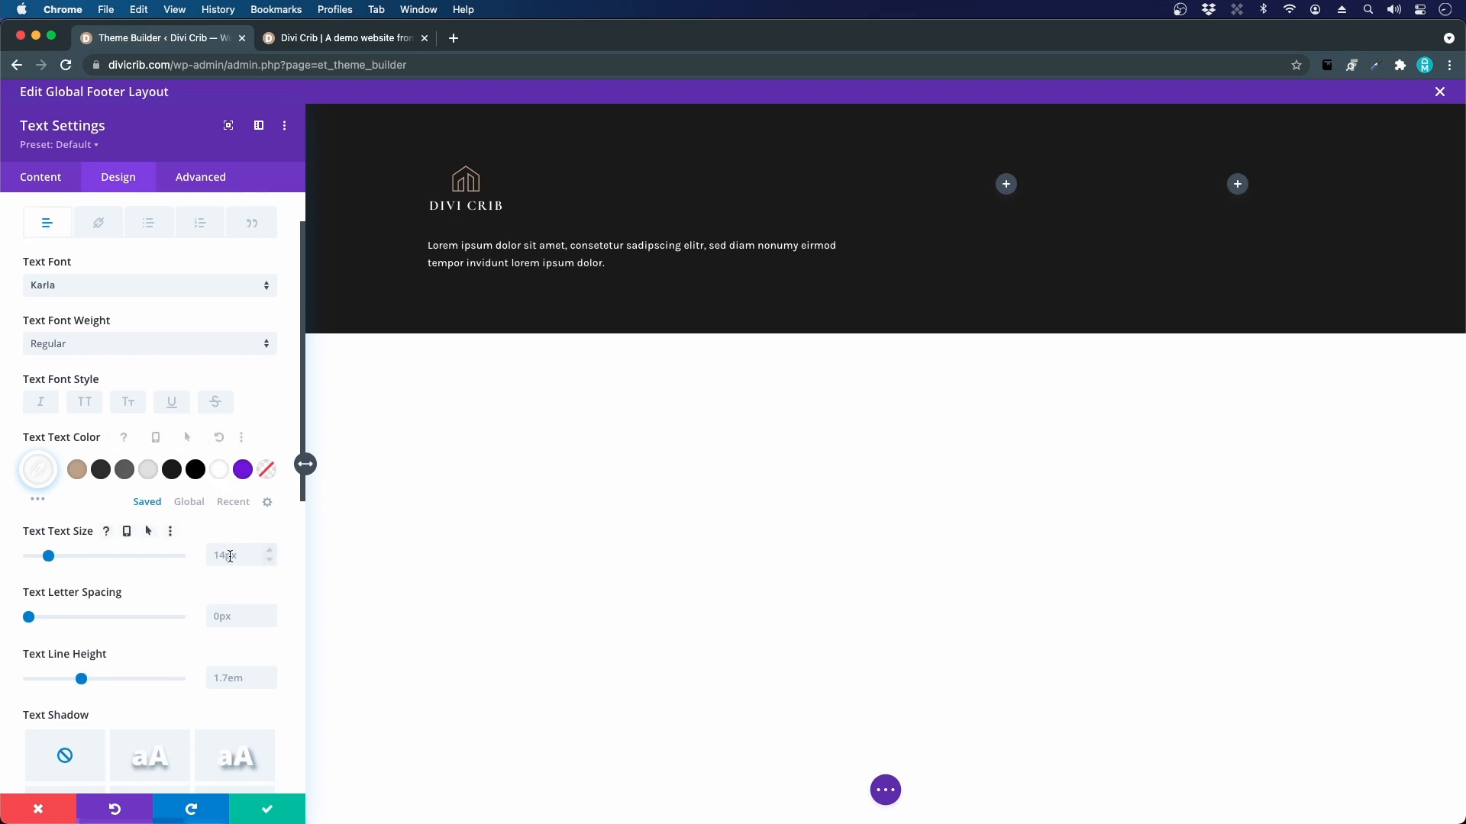
{"action": "type", "text": "18px"}
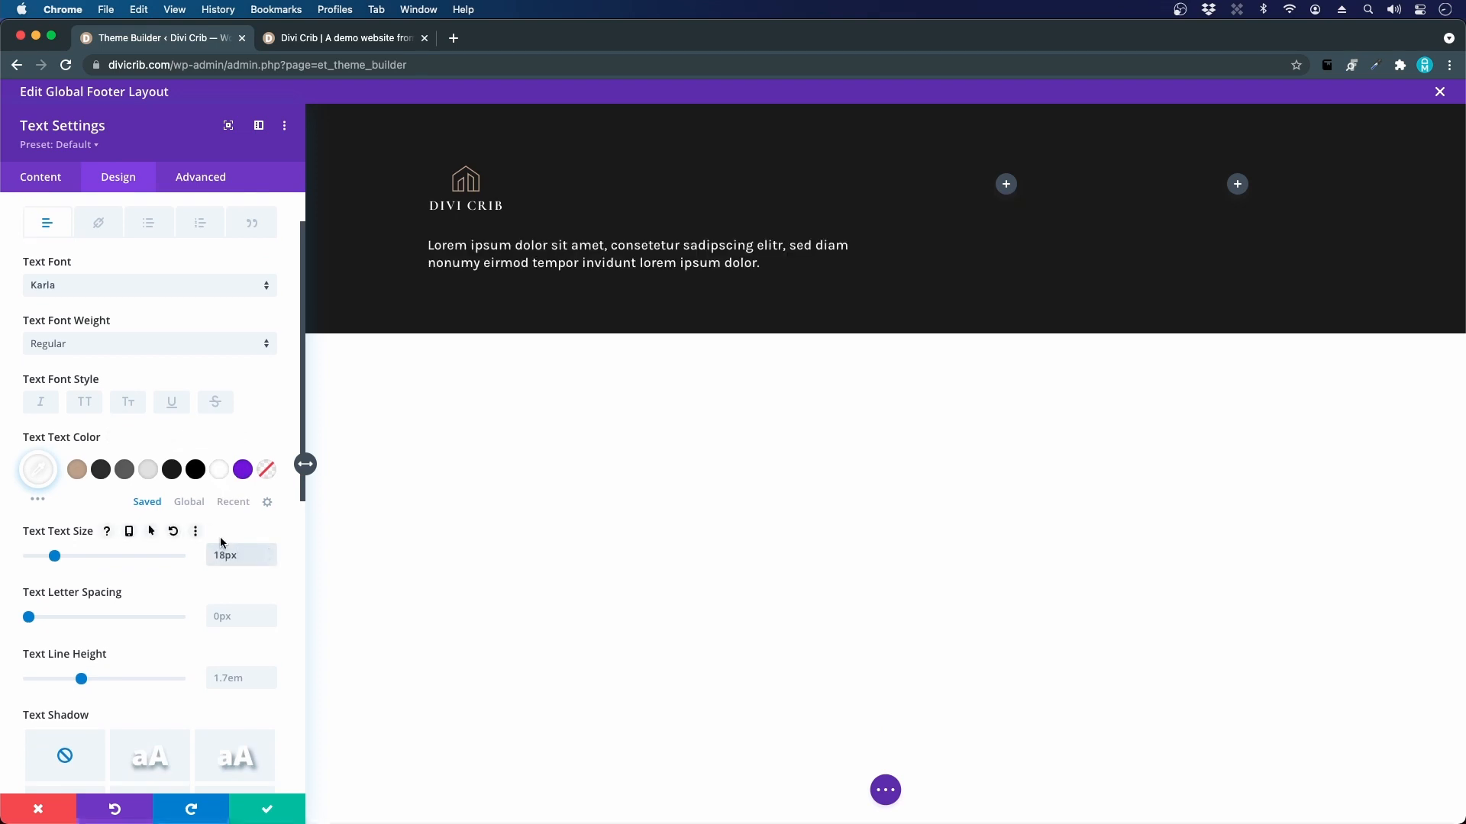
{"action": "left_click", "coordinate": [297, 40]}
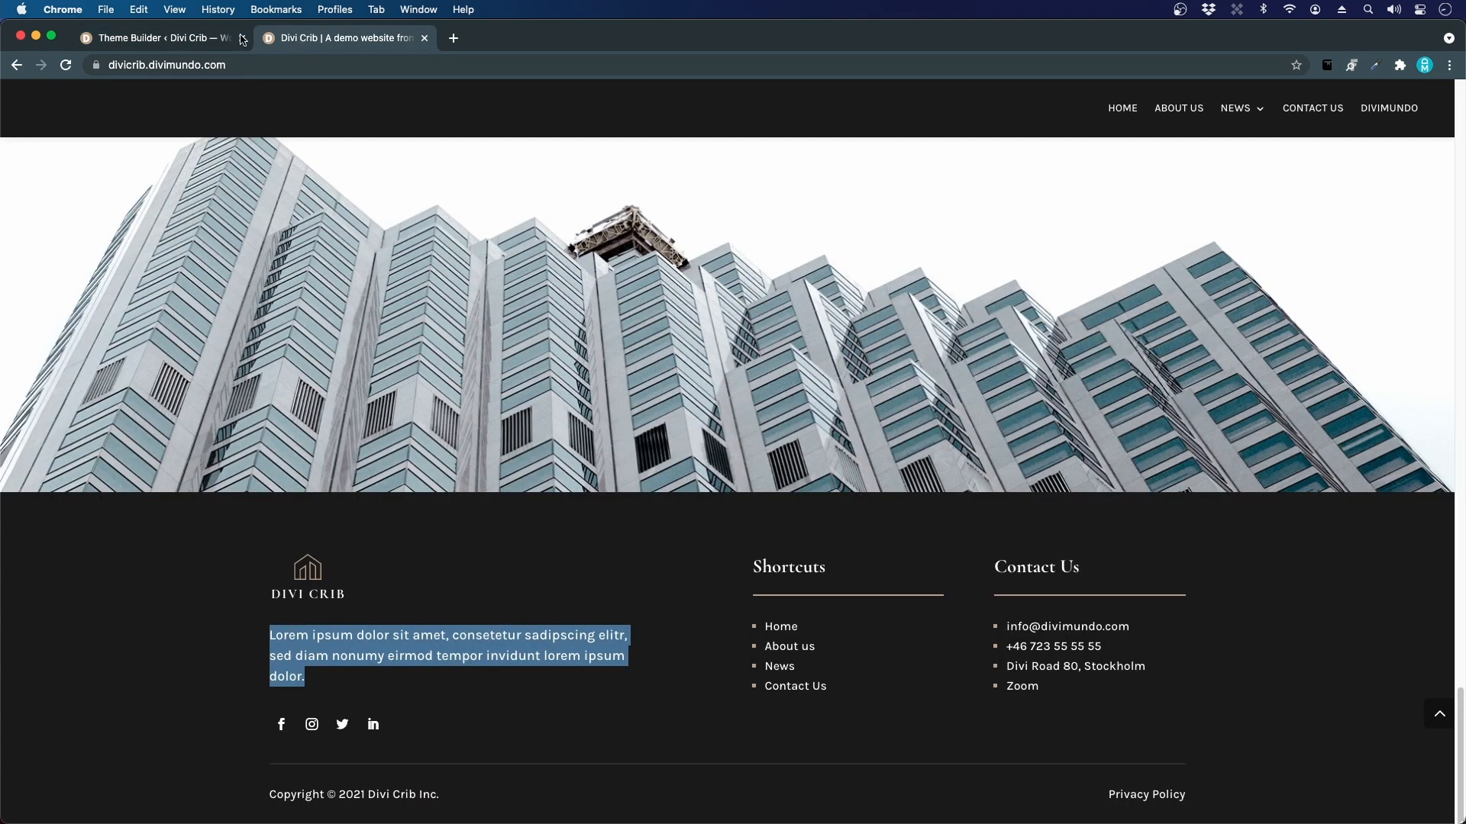
{"action": "left_click", "coordinate": [169, 40]}
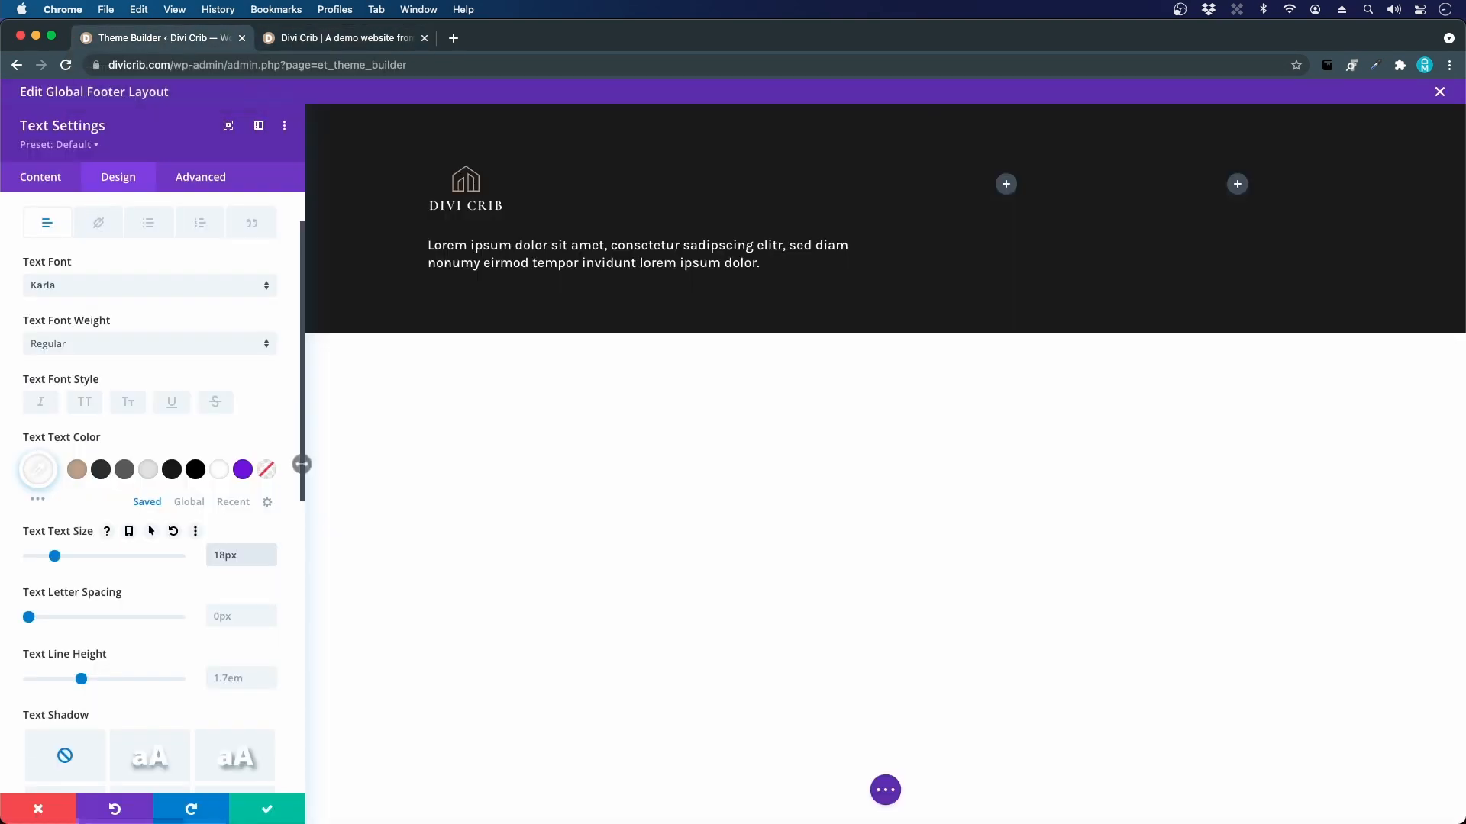
{"action": "left_click", "coordinate": [251, 811]}
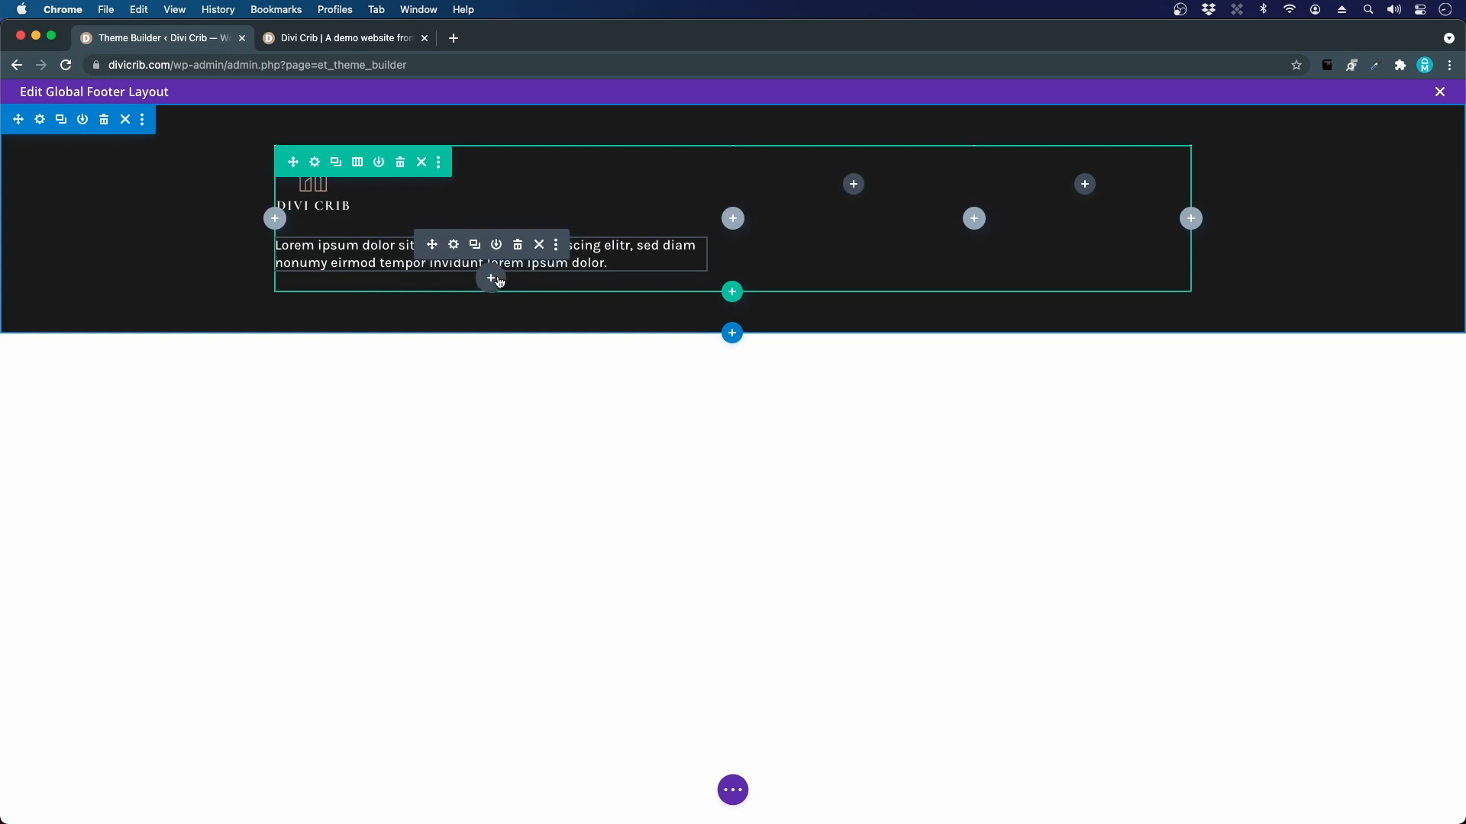
- Insert the saved Social Media module from the library below the paragraph in the first column
{"action": "left_click", "coordinate": [492, 279]}
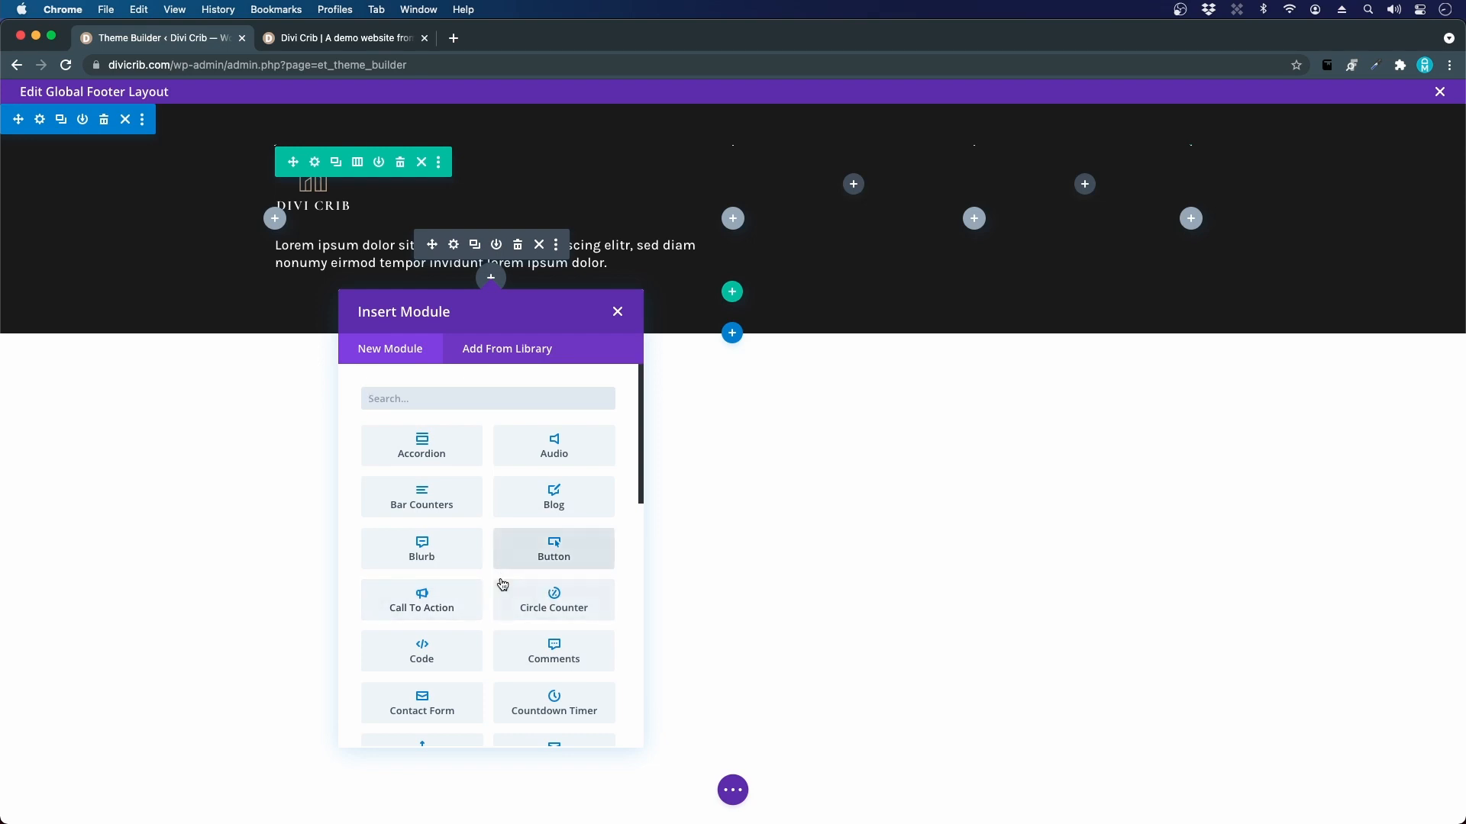
{"action": "left_click", "coordinate": [525, 355]}
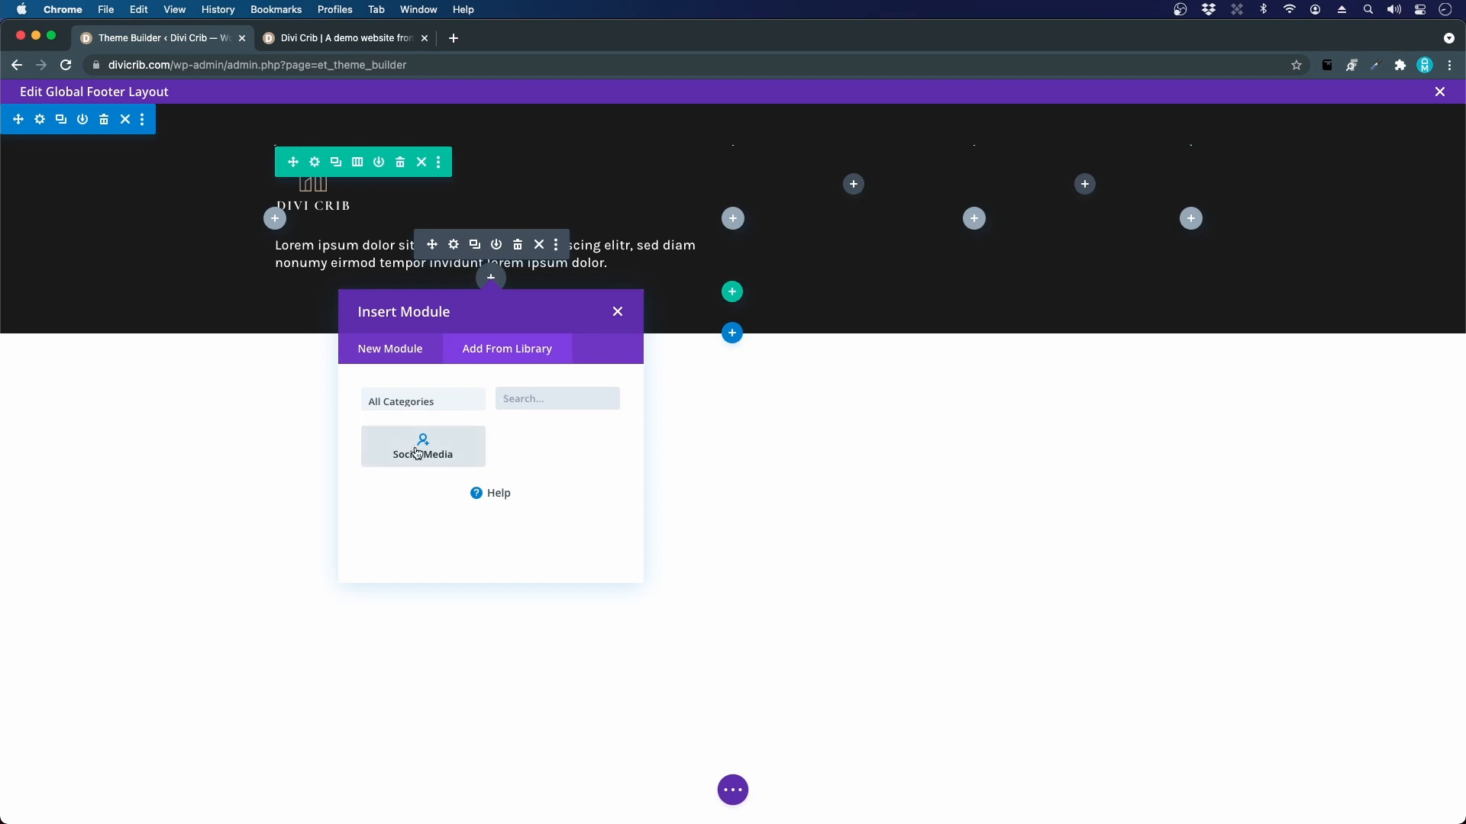
{"action": "left_click", "coordinate": [418, 454]}
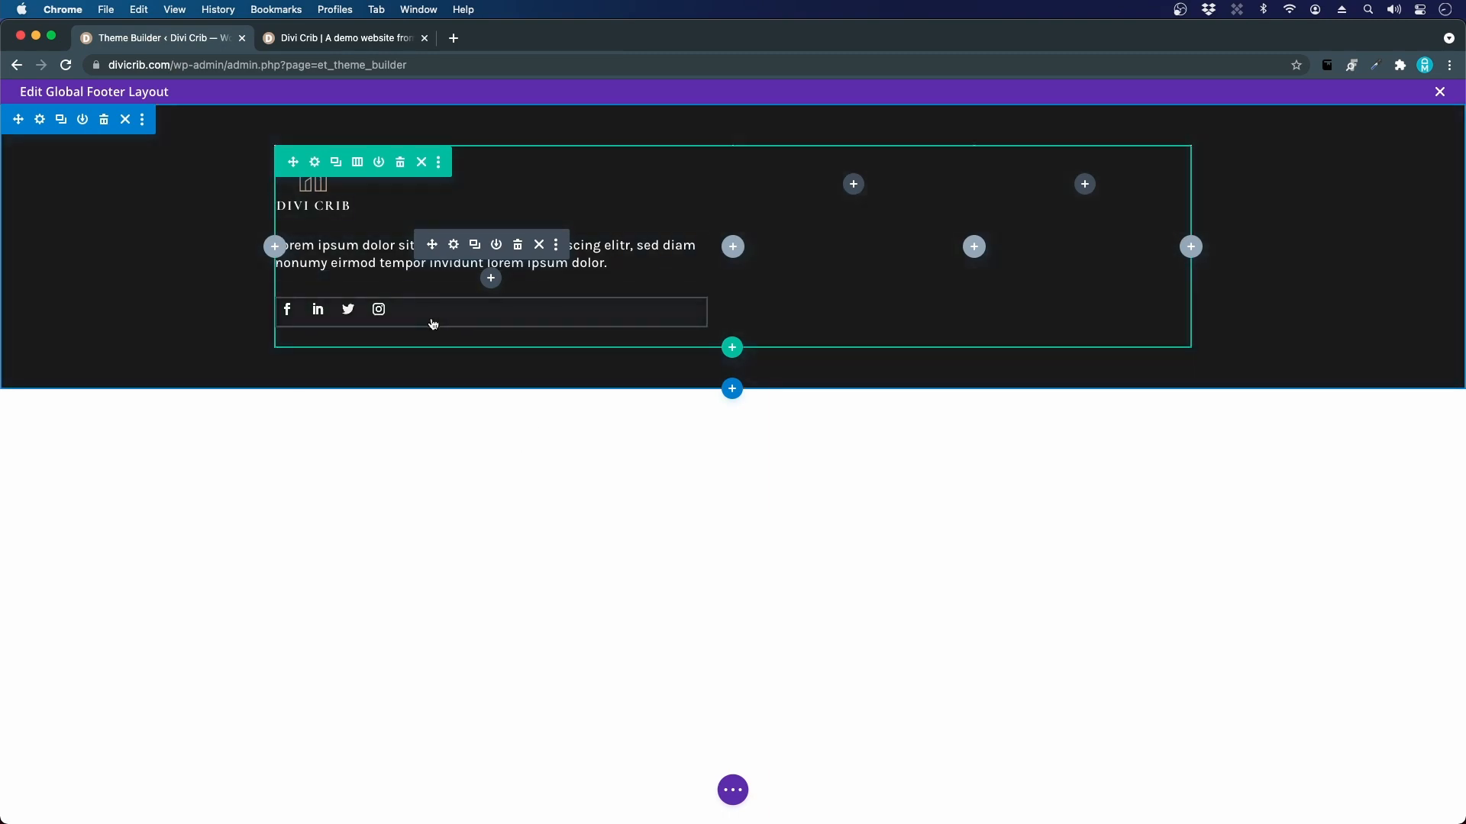
- Check the demo footer's Shortcuts column and insert a Text module in the row's second column
{"action": "left_click", "coordinate": [310, 46]}
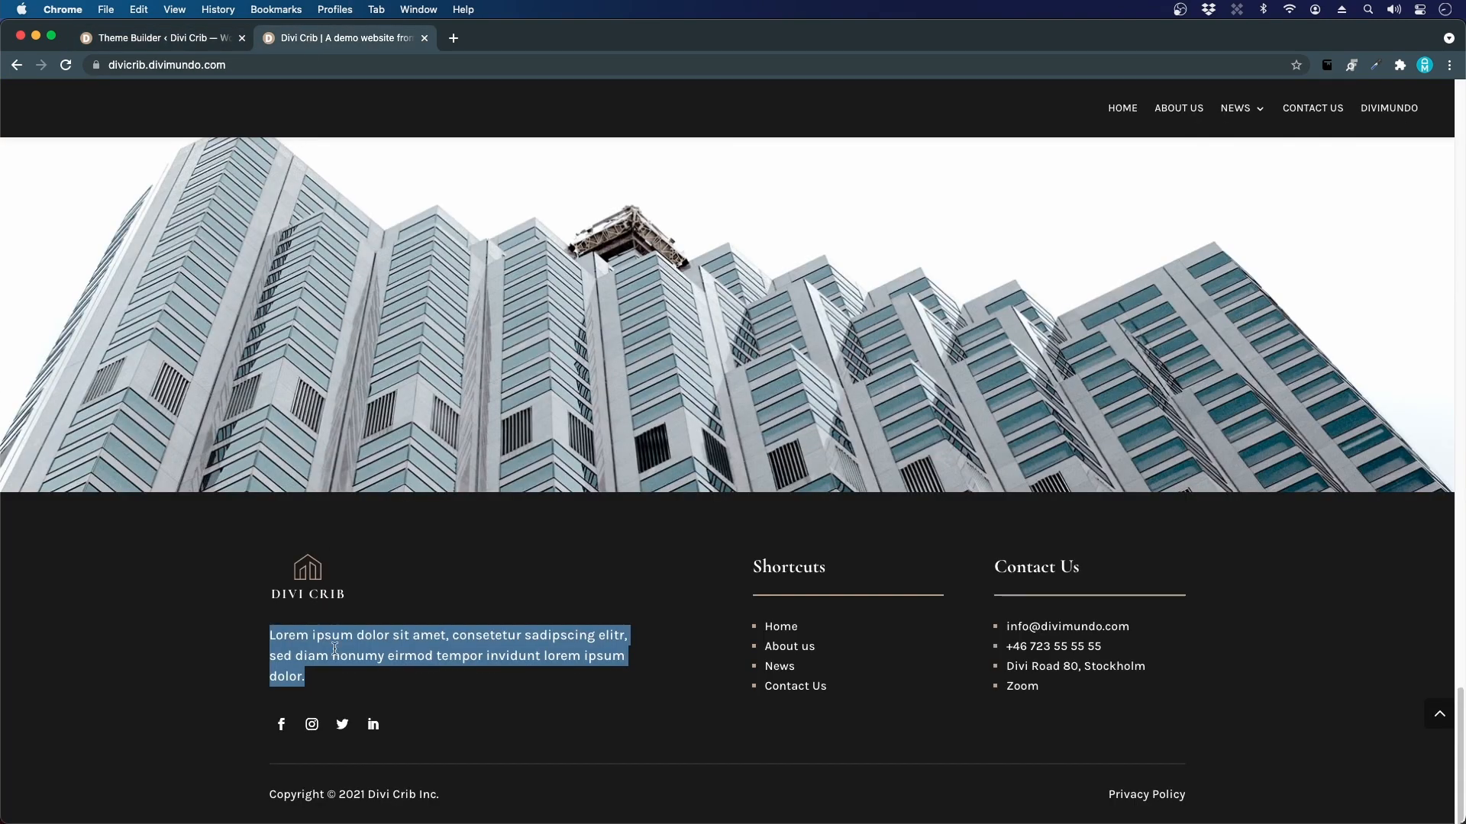
{"action": "left_click", "coordinate": [465, 649]}
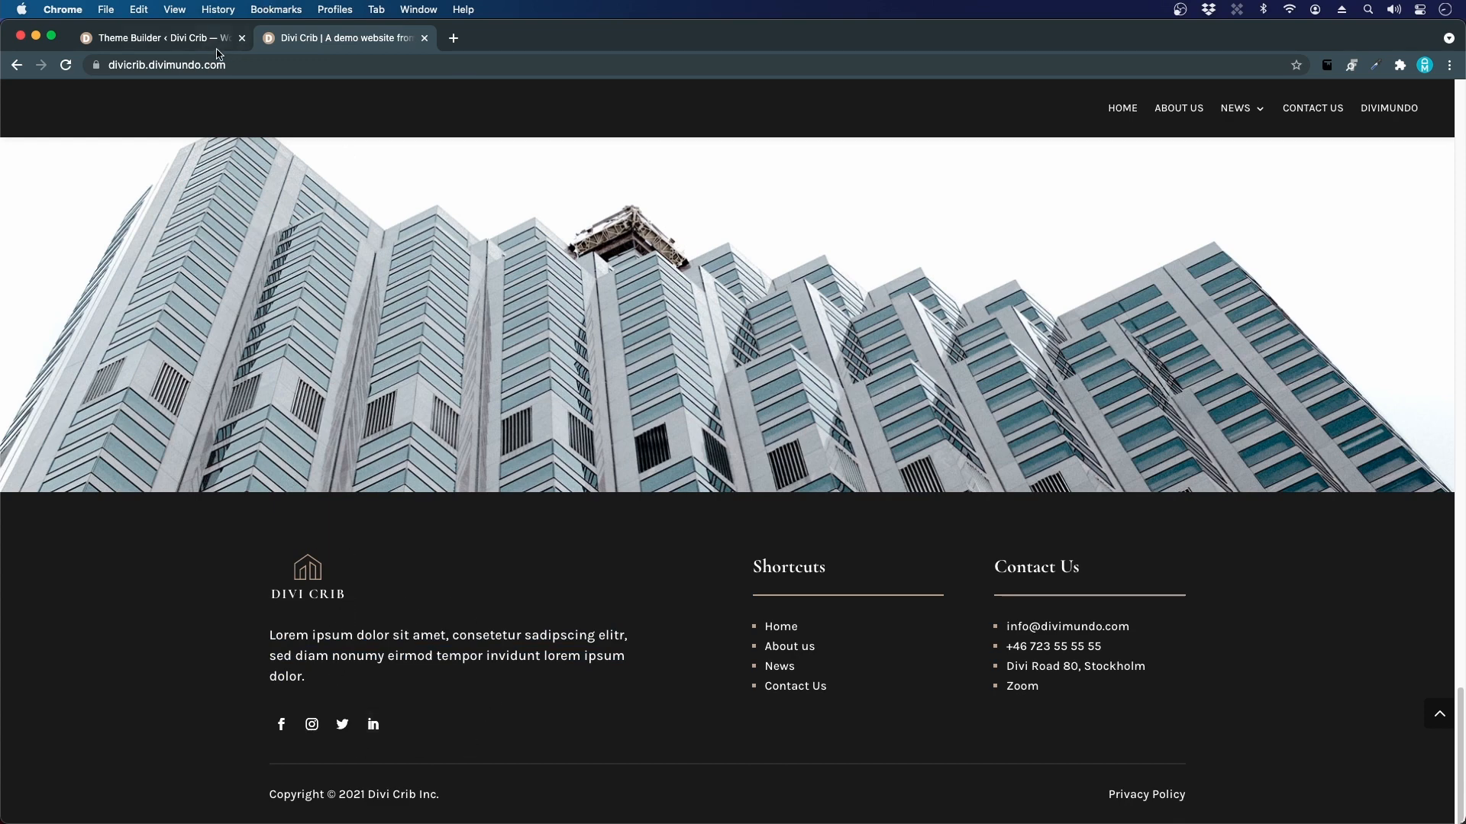
{"action": "left_click", "coordinate": [179, 42]}
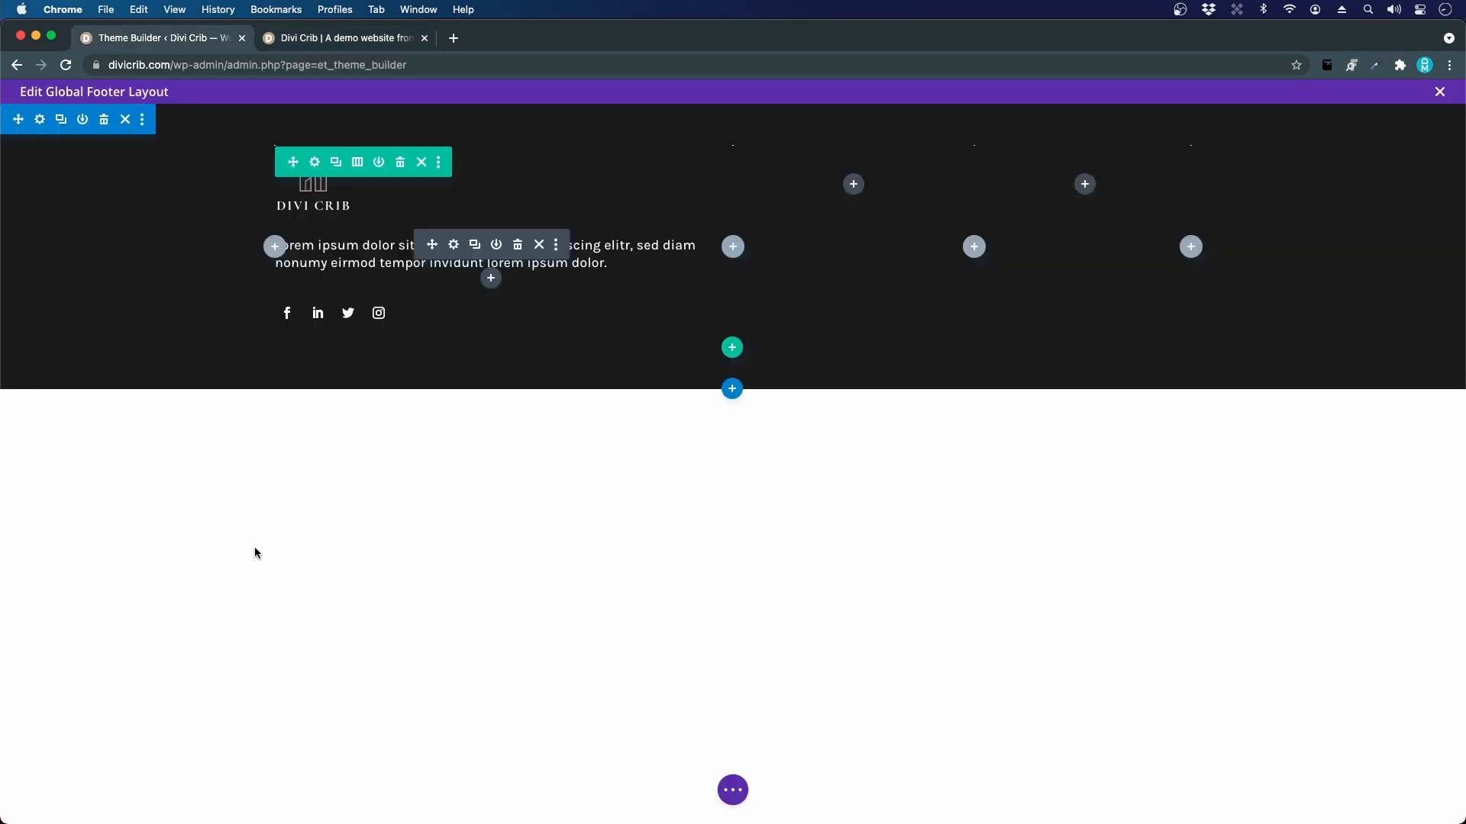
{"action": "left_click", "coordinate": [853, 185]}
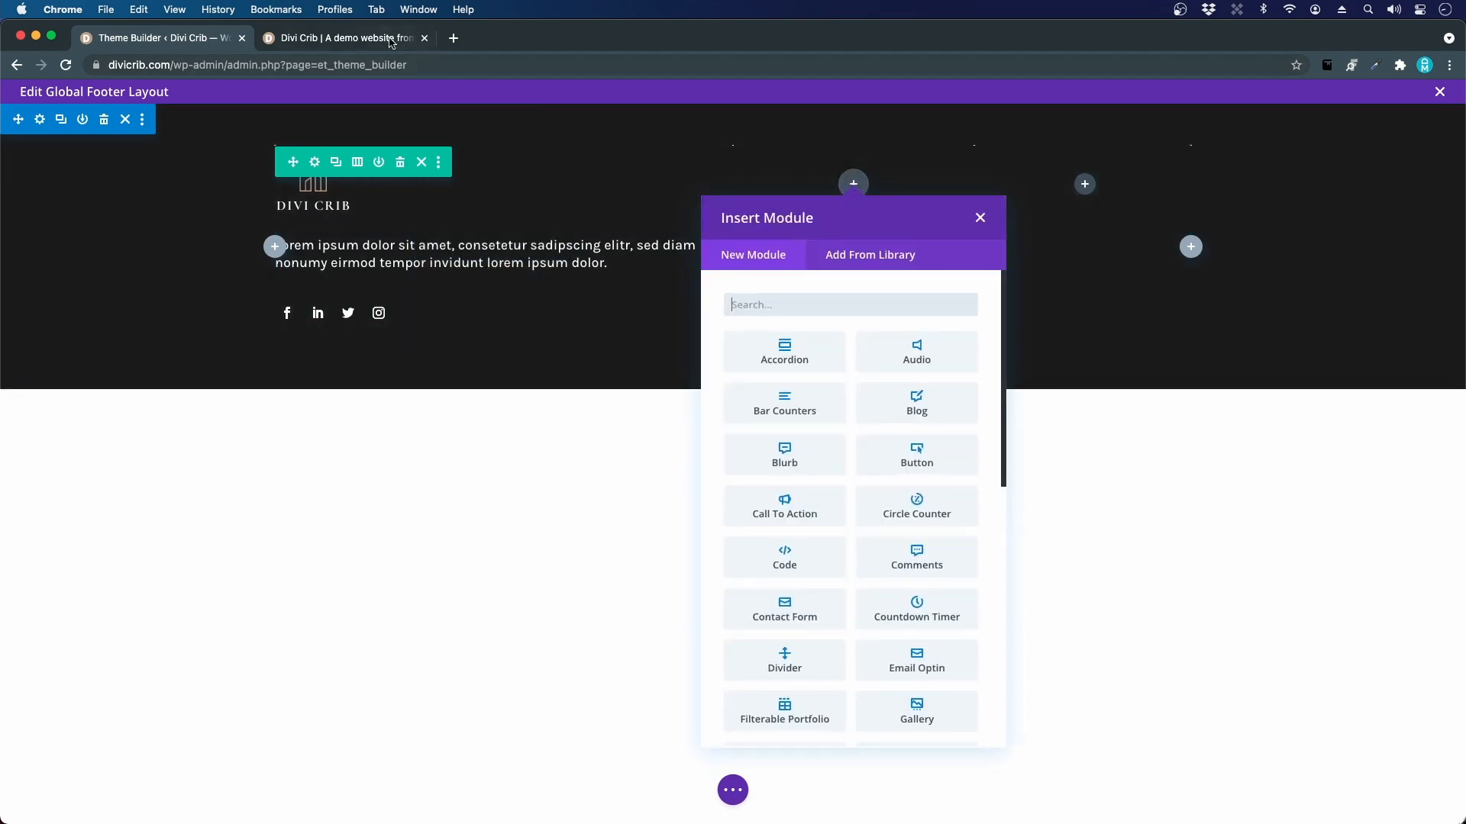
{"action": "left_click", "coordinate": [390, 42]}
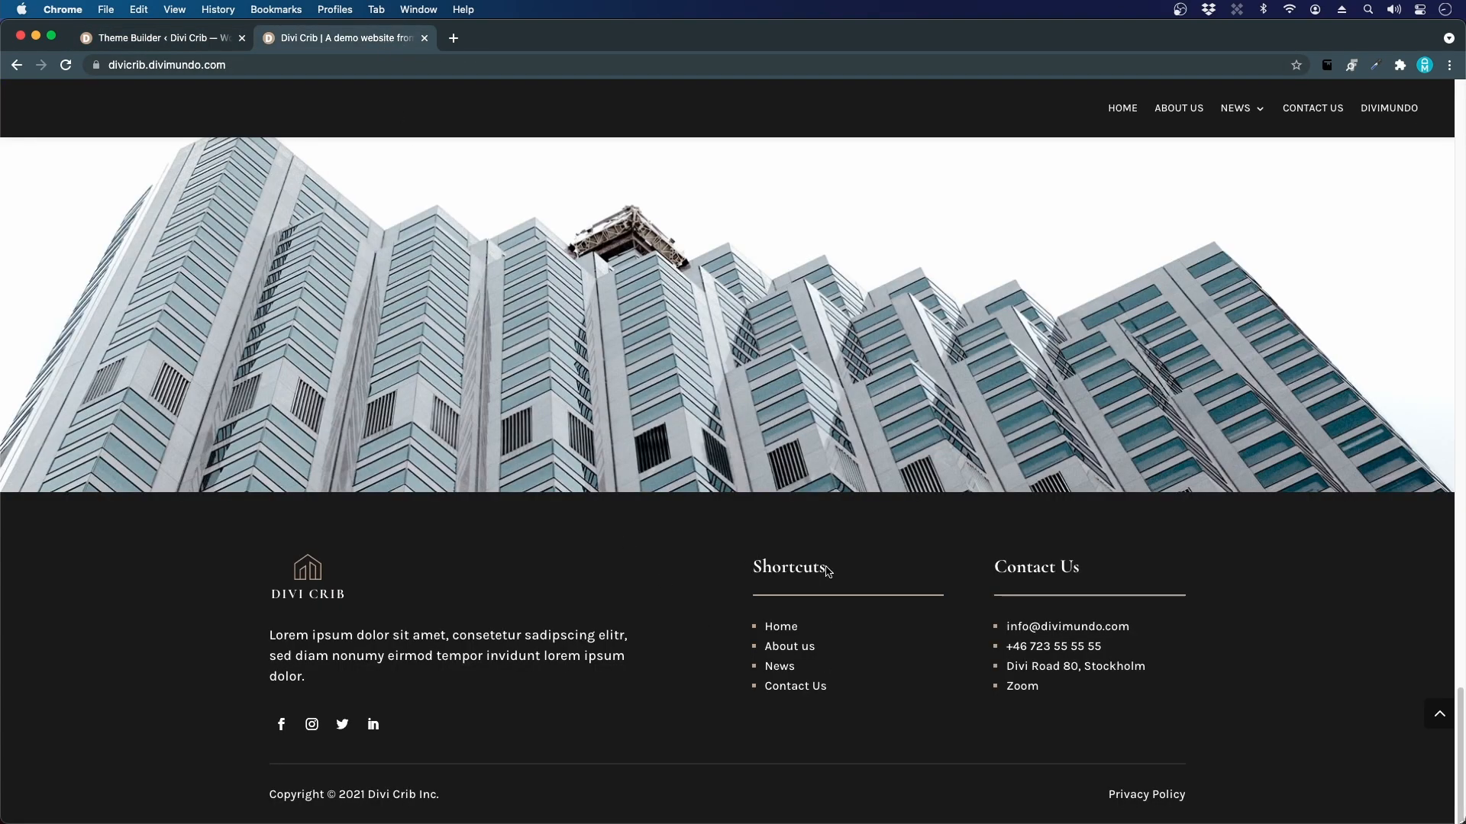
{"action": "left_click", "coordinate": [178, 44]}
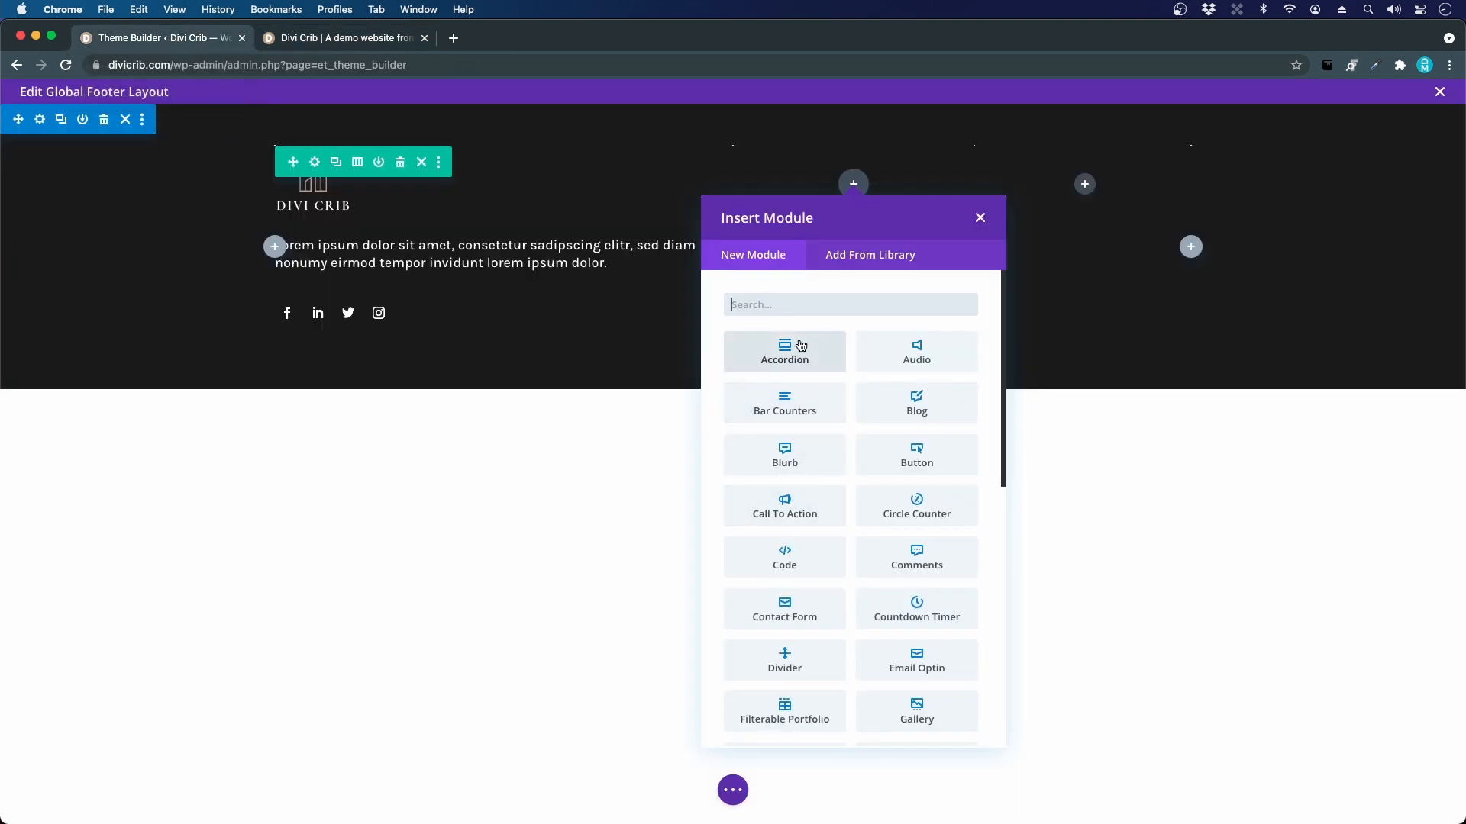
{"action": "type", "text": "text"}
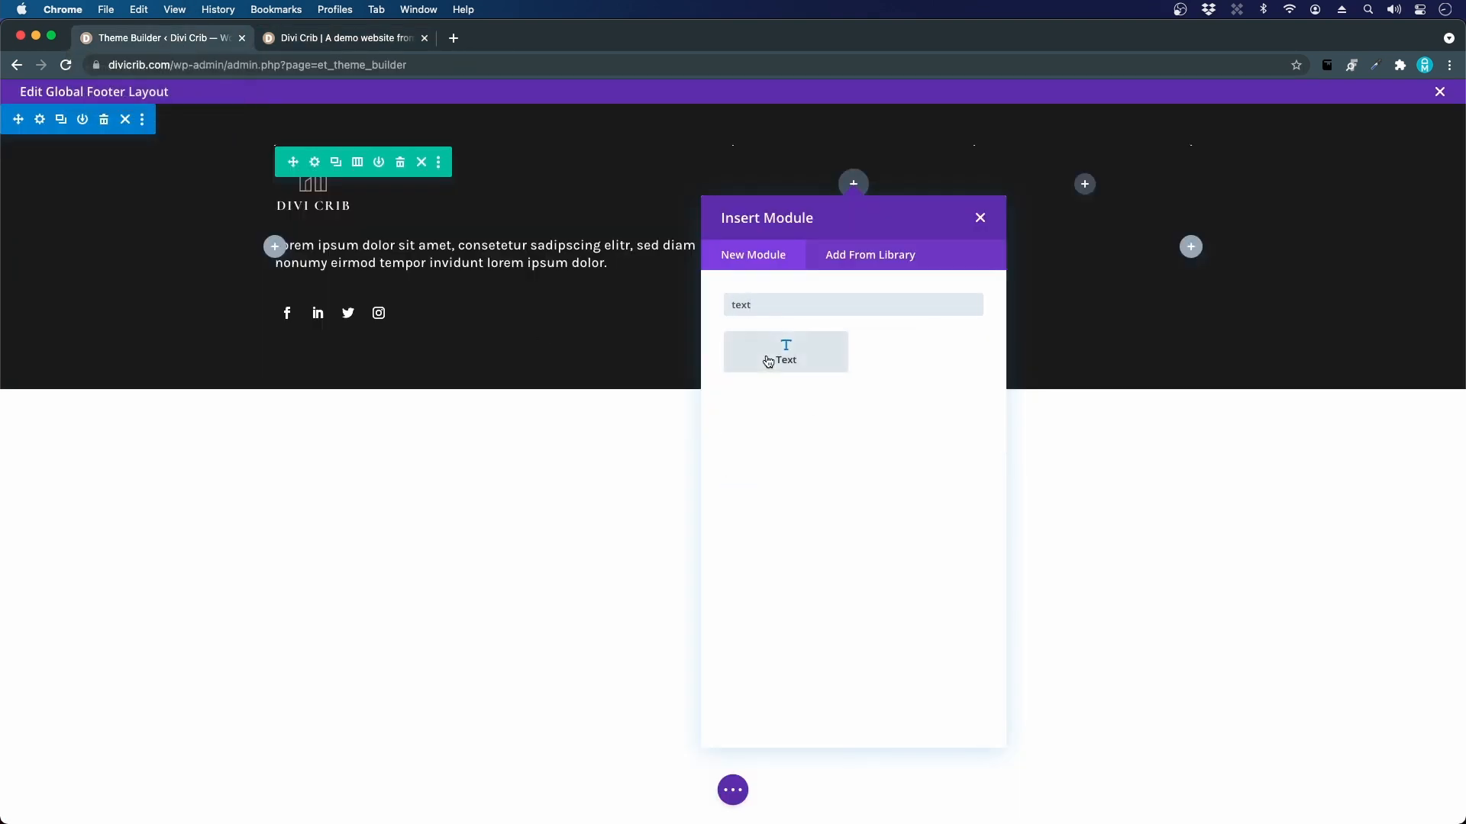
{"action": "left_click", "coordinate": [770, 359]}
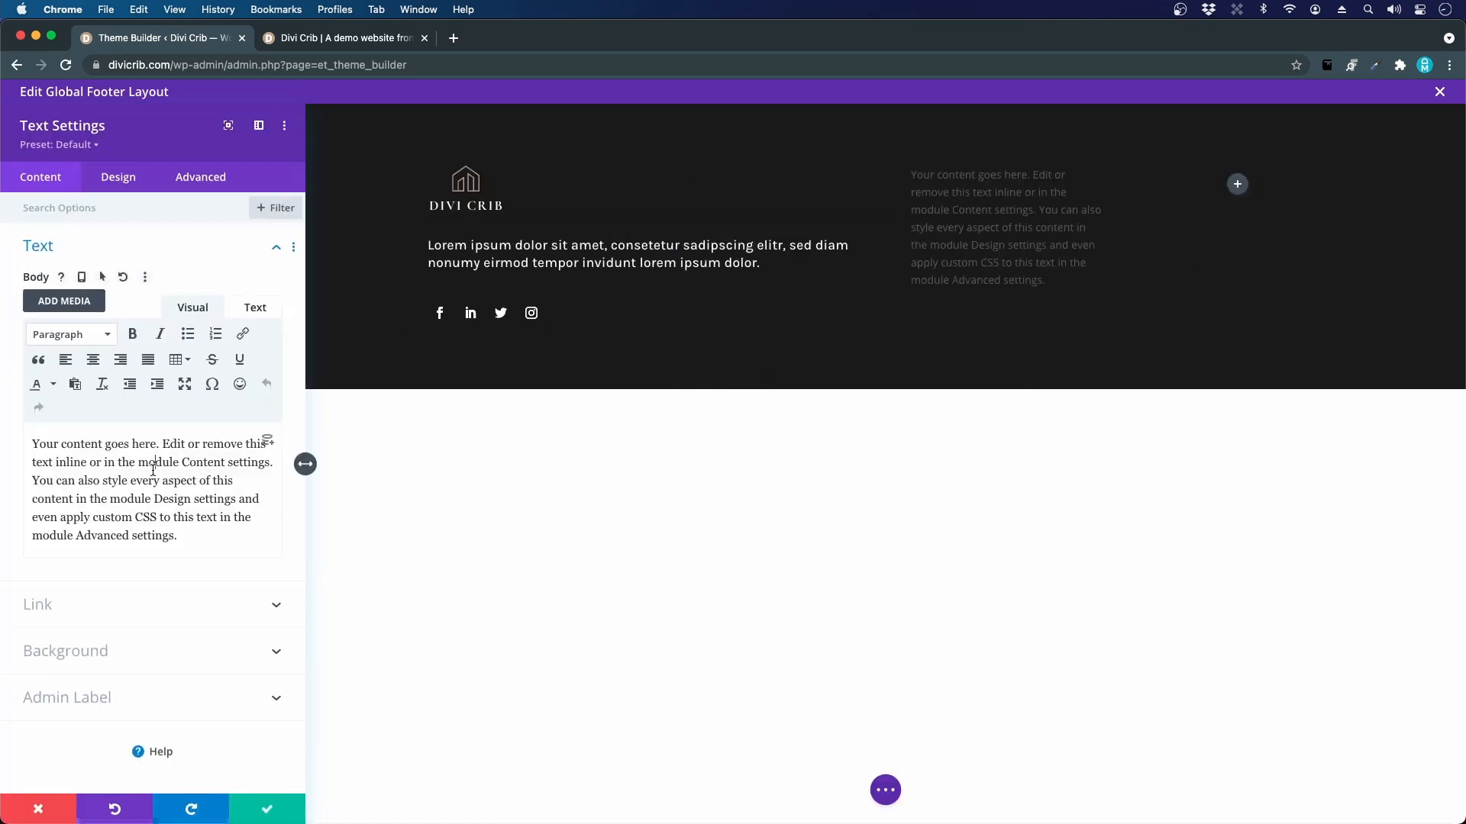
- Replace the second column's placeholder text with "Shortcuts" and format it as Heading 3
{"action": "triple_click", "coordinate": [152, 468]}
{"action": "type", "text": "Short"}
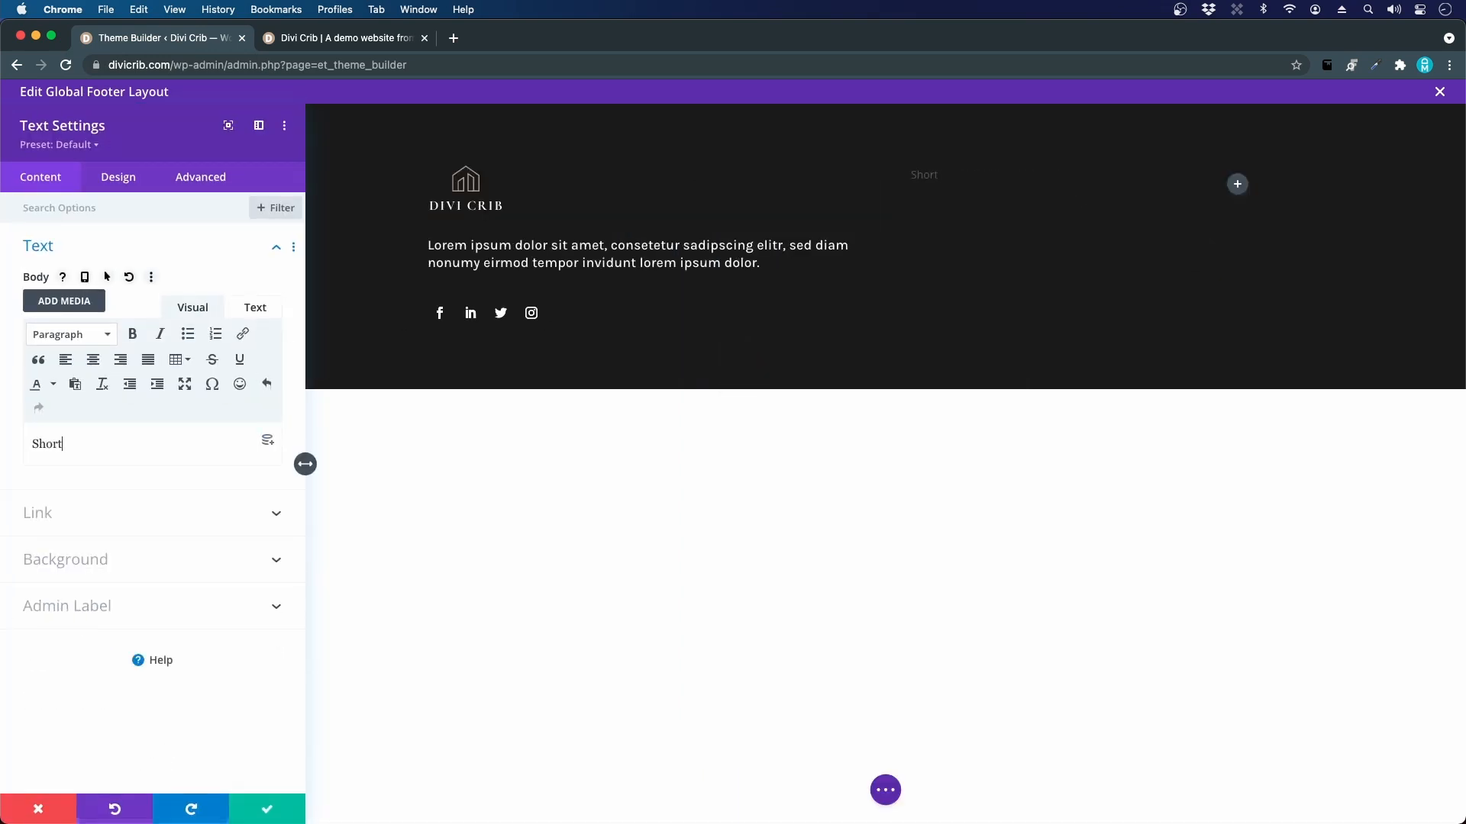
{"action": "type", "text": "cuts"}
{"action": "triple_click", "coordinate": [131, 441]}
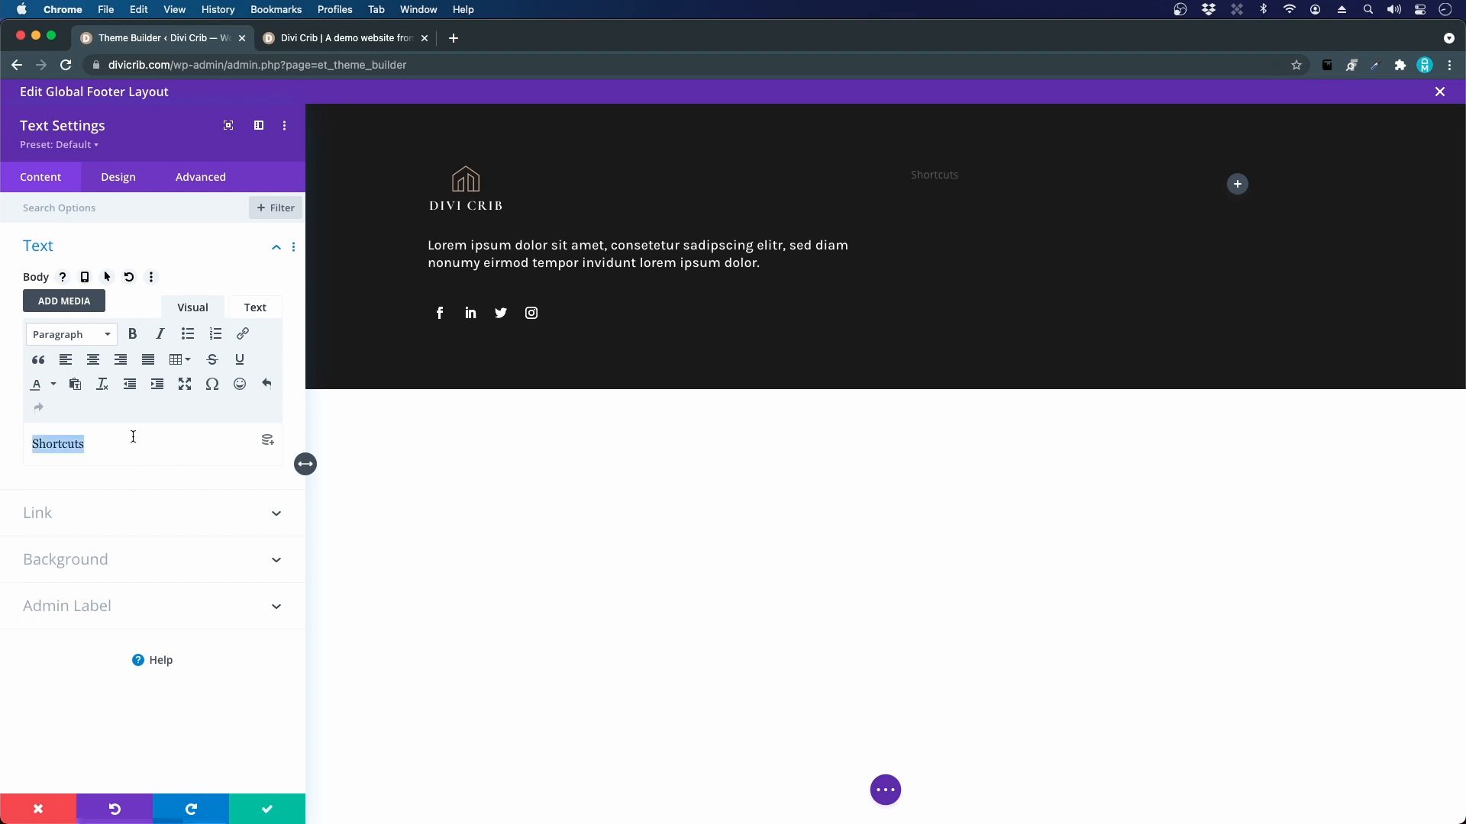
{"action": "left_click", "coordinate": [88, 334]}
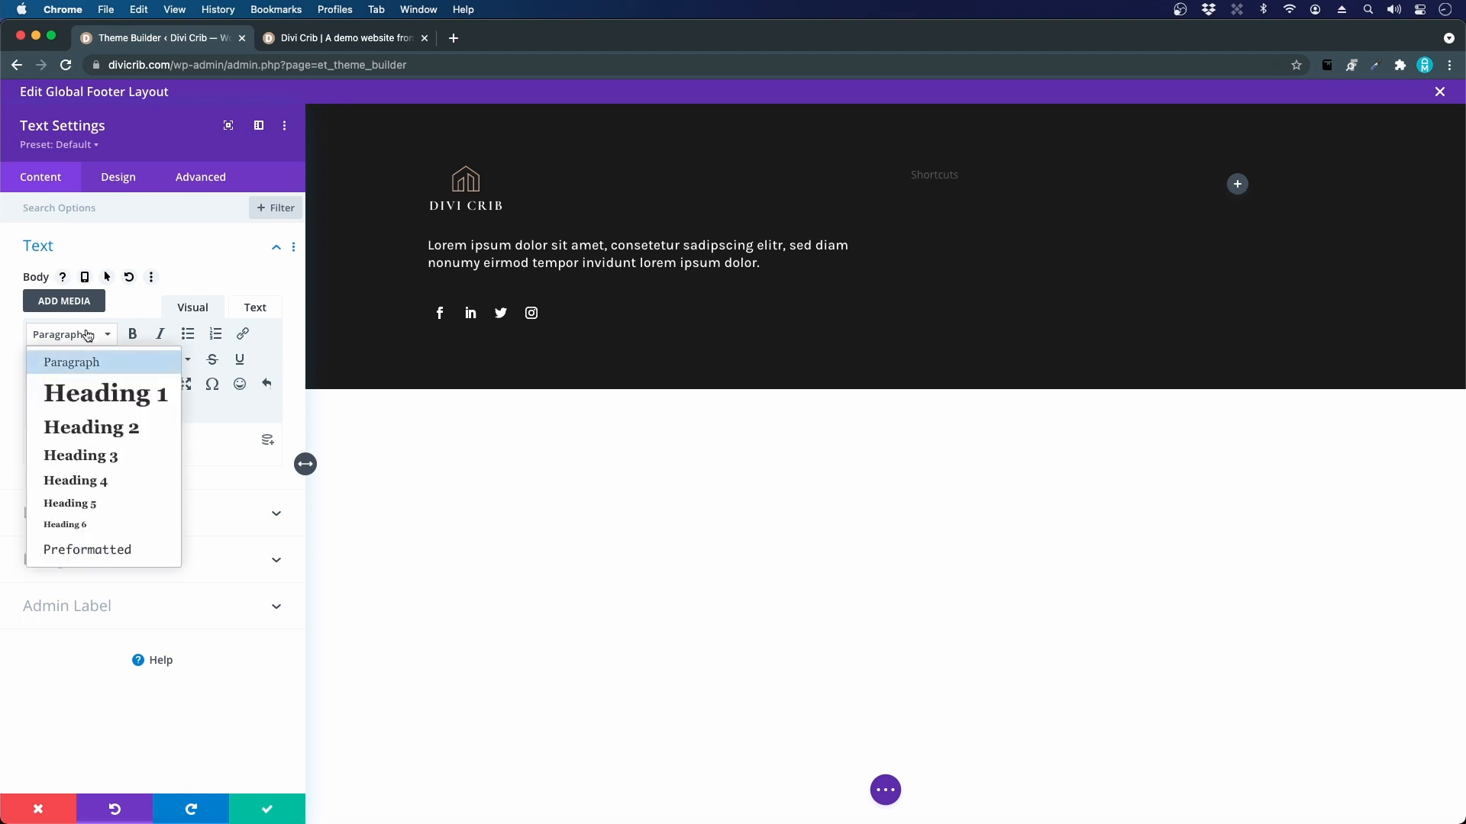
{"action": "left_click", "coordinate": [101, 456]}
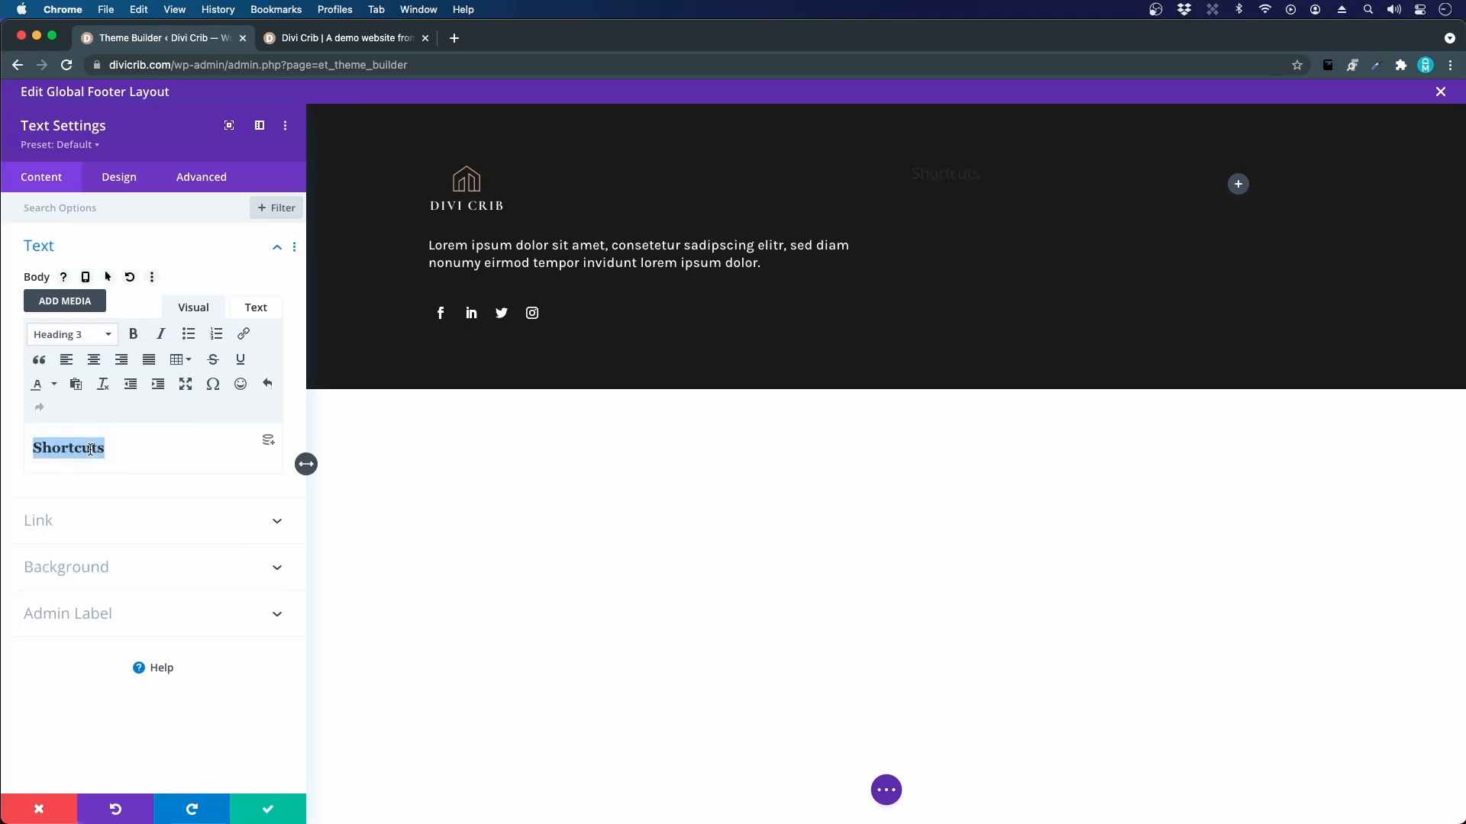
- Set the Heading 3 font of the Shortcuts text module to Cormorant Garamond
{"action": "left_click", "coordinate": [104, 178]}
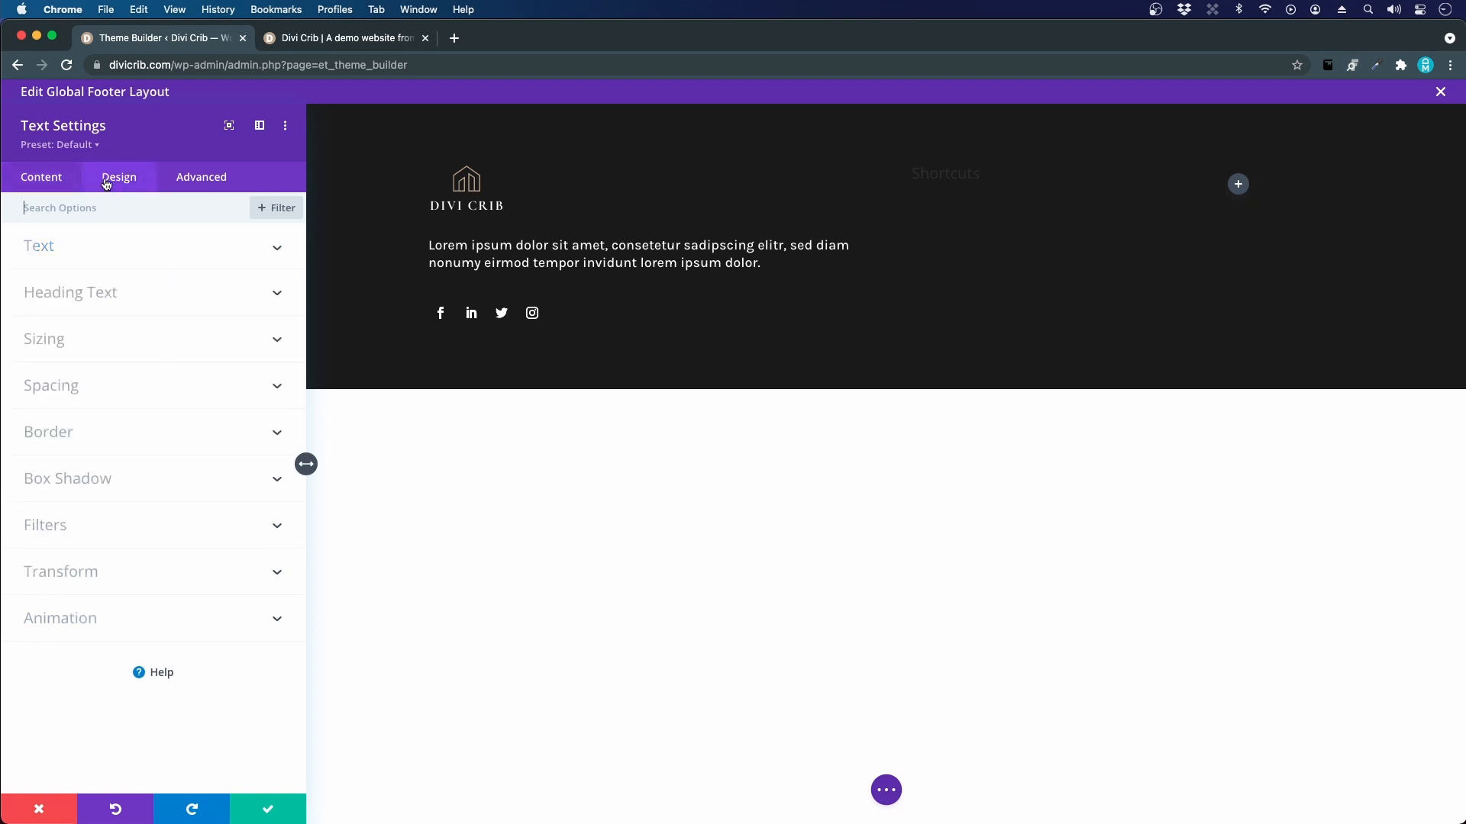
{"action": "left_click", "coordinate": [76, 293]}
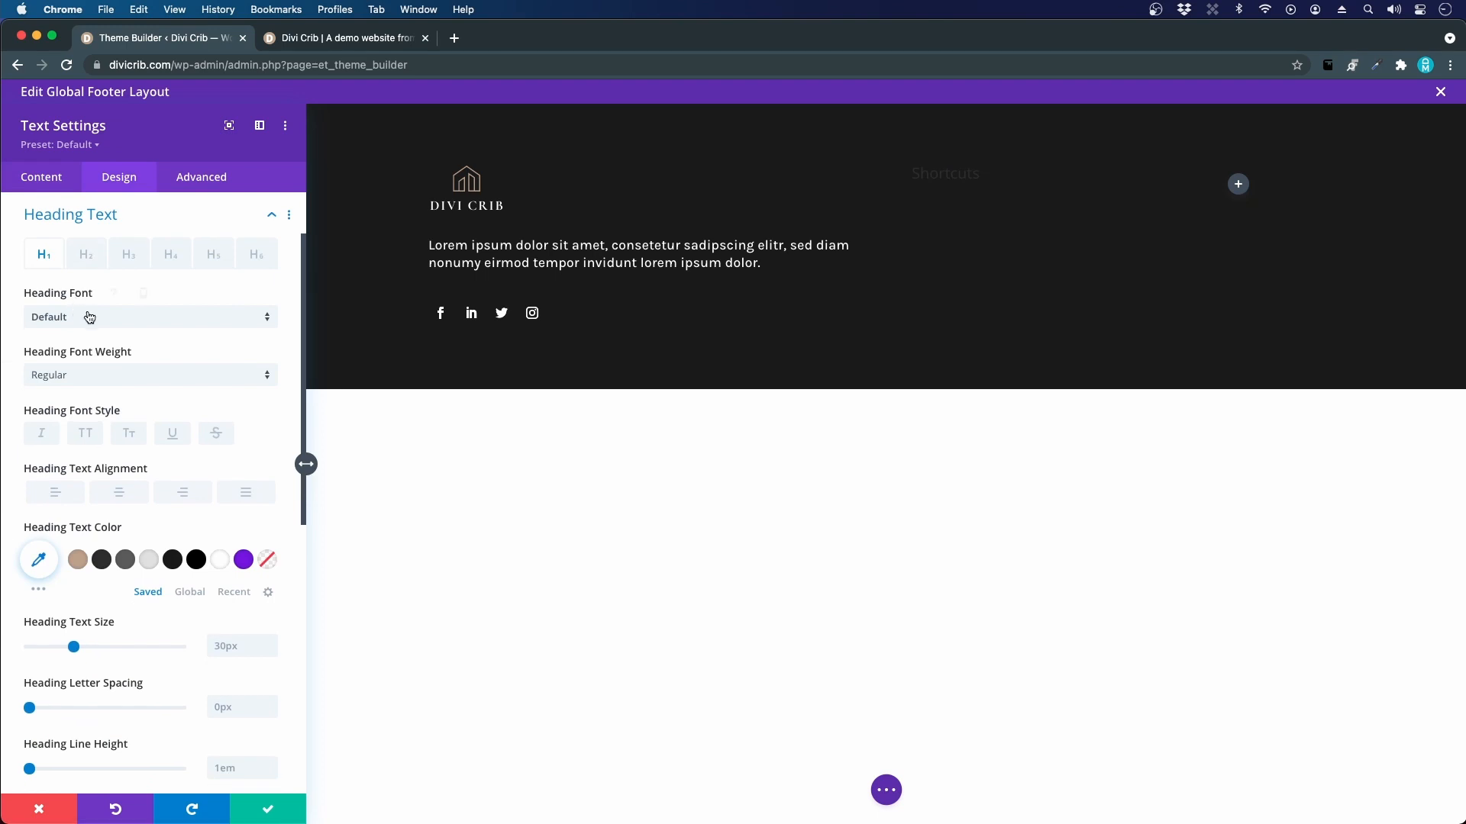
{"action": "left_click", "coordinate": [126, 260]}
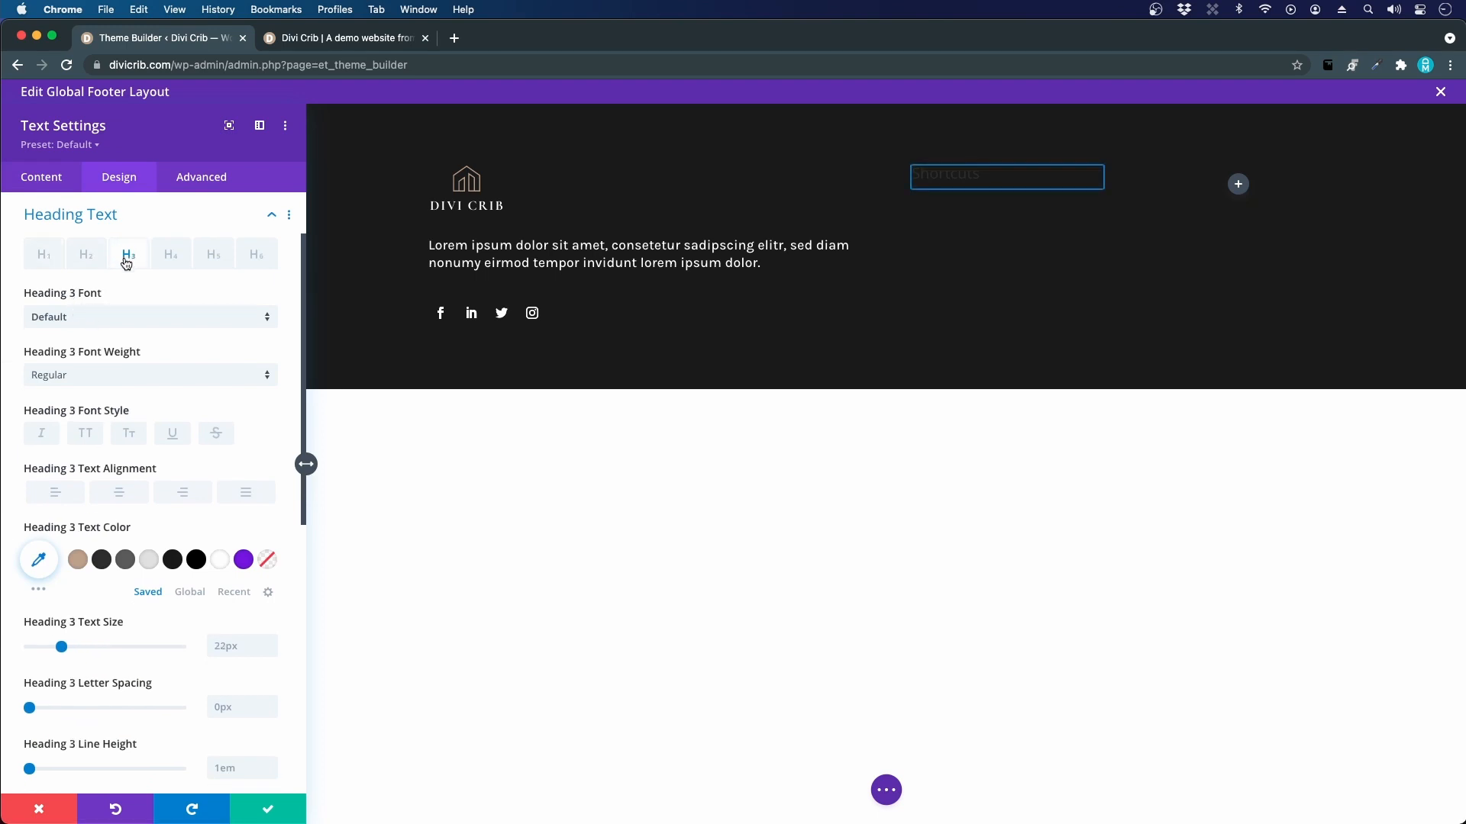
{"action": "left_click", "coordinate": [57, 318]}
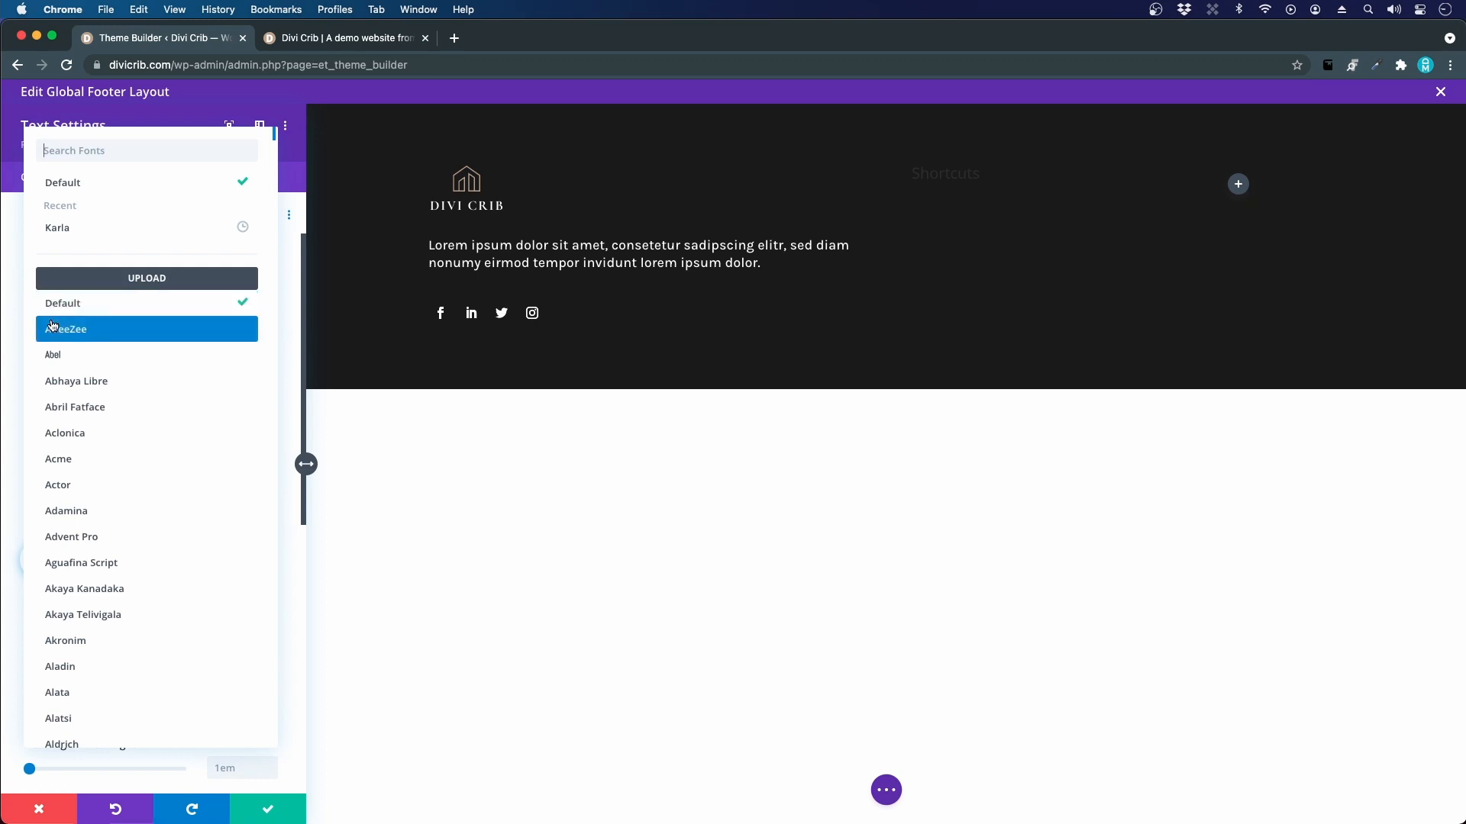
{"action": "type", "text": "corm"}
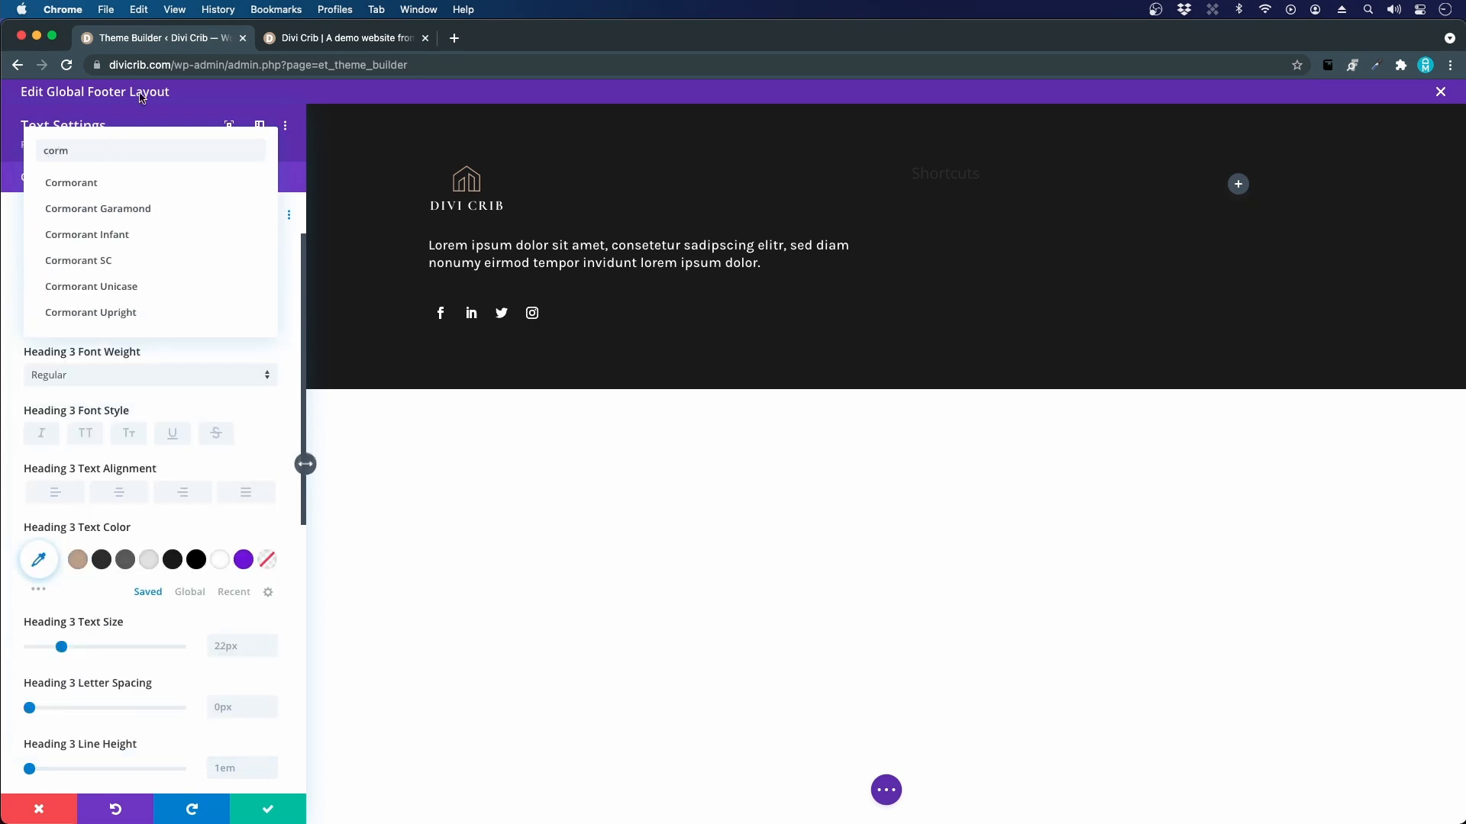
{"action": "left_click", "coordinate": [143, 209]}
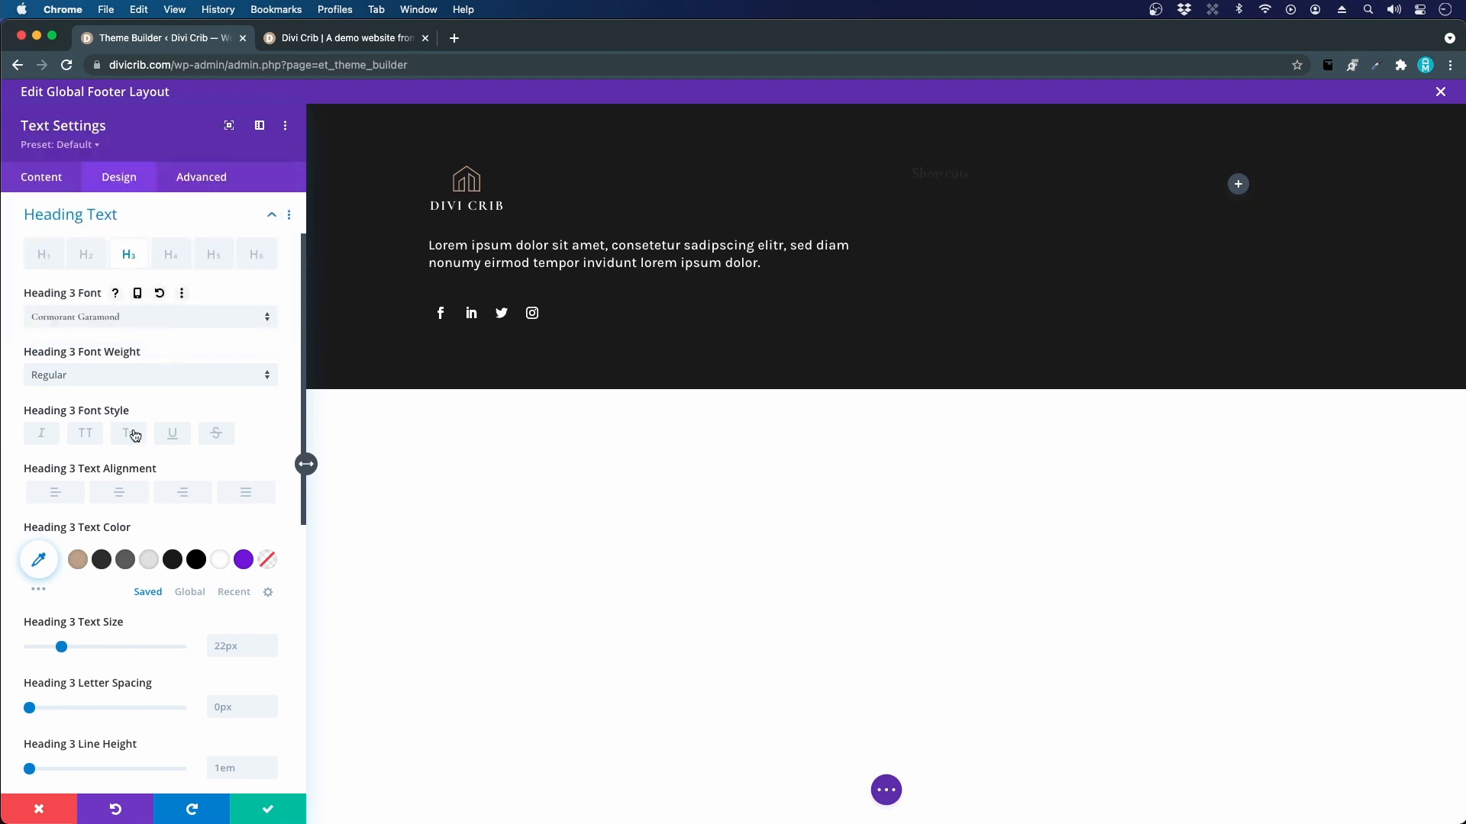
- Give the Shortcuts module's Heading 3 text the white colour #ffffff and a size of 26px
{"action": "scroll", "coordinate": [184, 343], "scroll_direction": "down", "scroll_amount": 3}
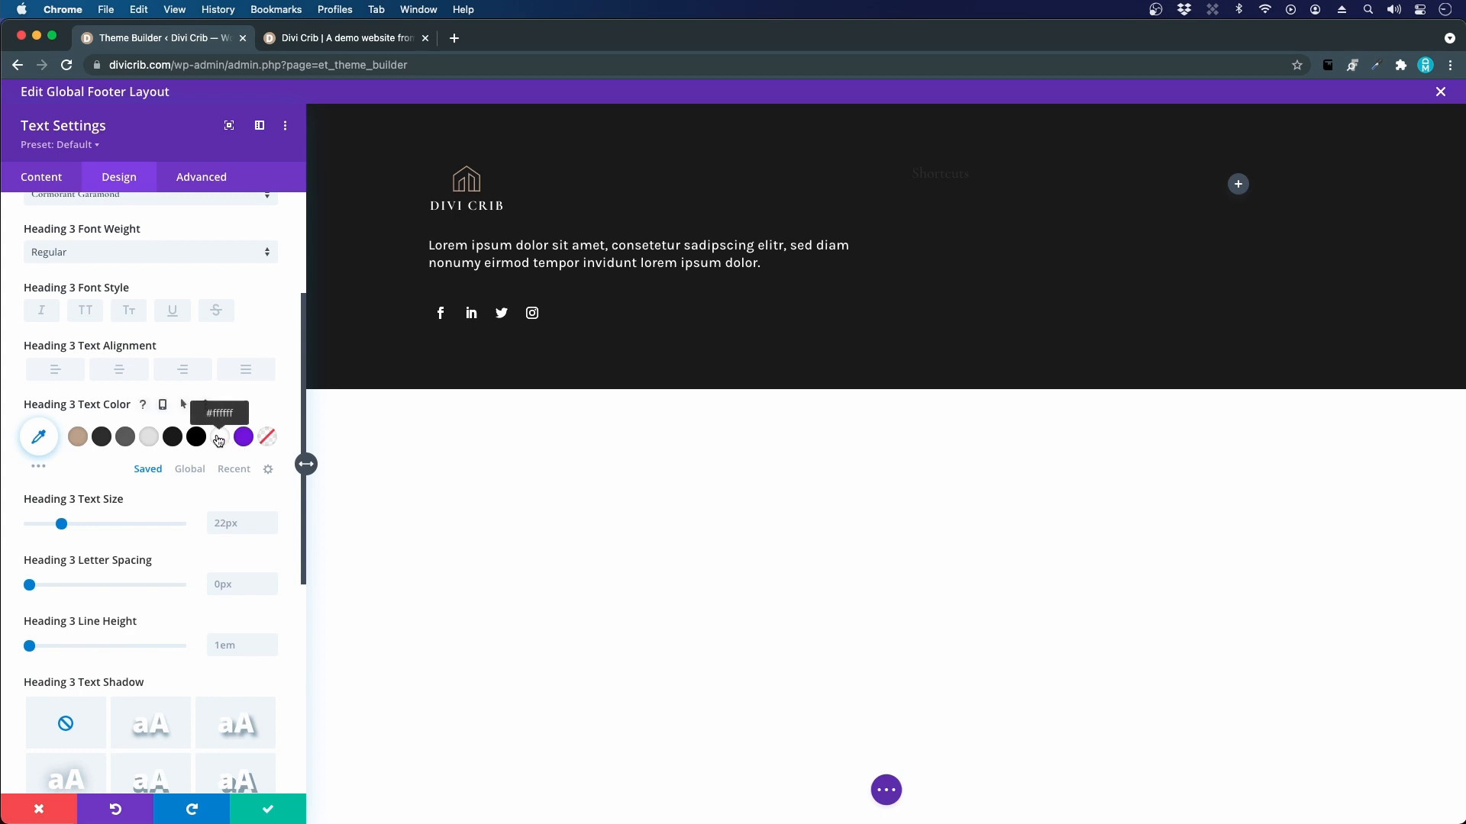
{"action": "left_click", "coordinate": [219, 437]}
{"action": "scroll", "coordinate": [203, 460], "scroll_direction": "down", "scroll_amount": 1}
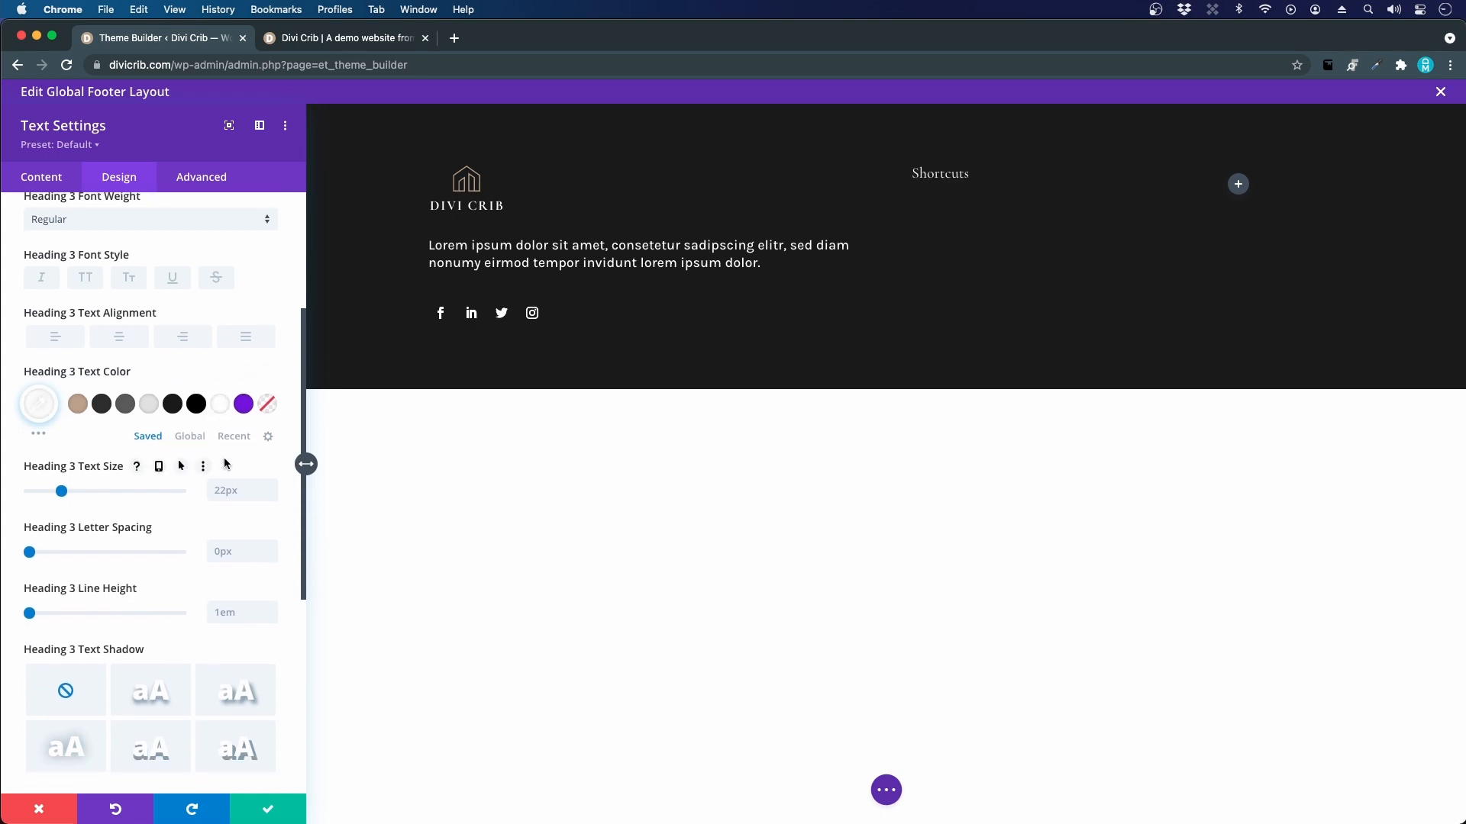
{"action": "left_click", "coordinate": [234, 494]}
{"action": "type", "text": "29"}
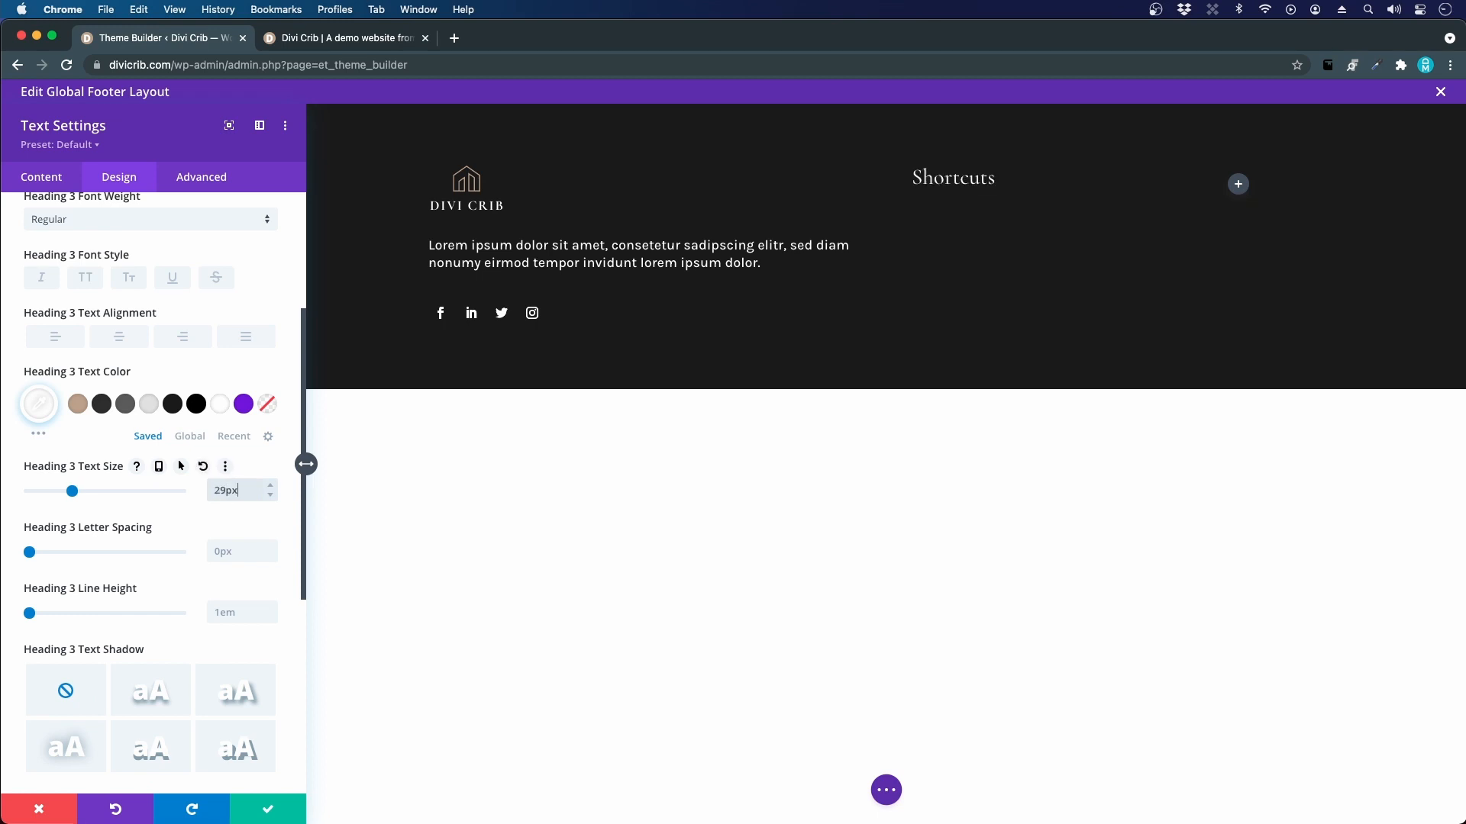
{"action": "key", "text": "Down"}
{"action": "key", "text": "Down"}
{"action": "key", "text": "Down"}
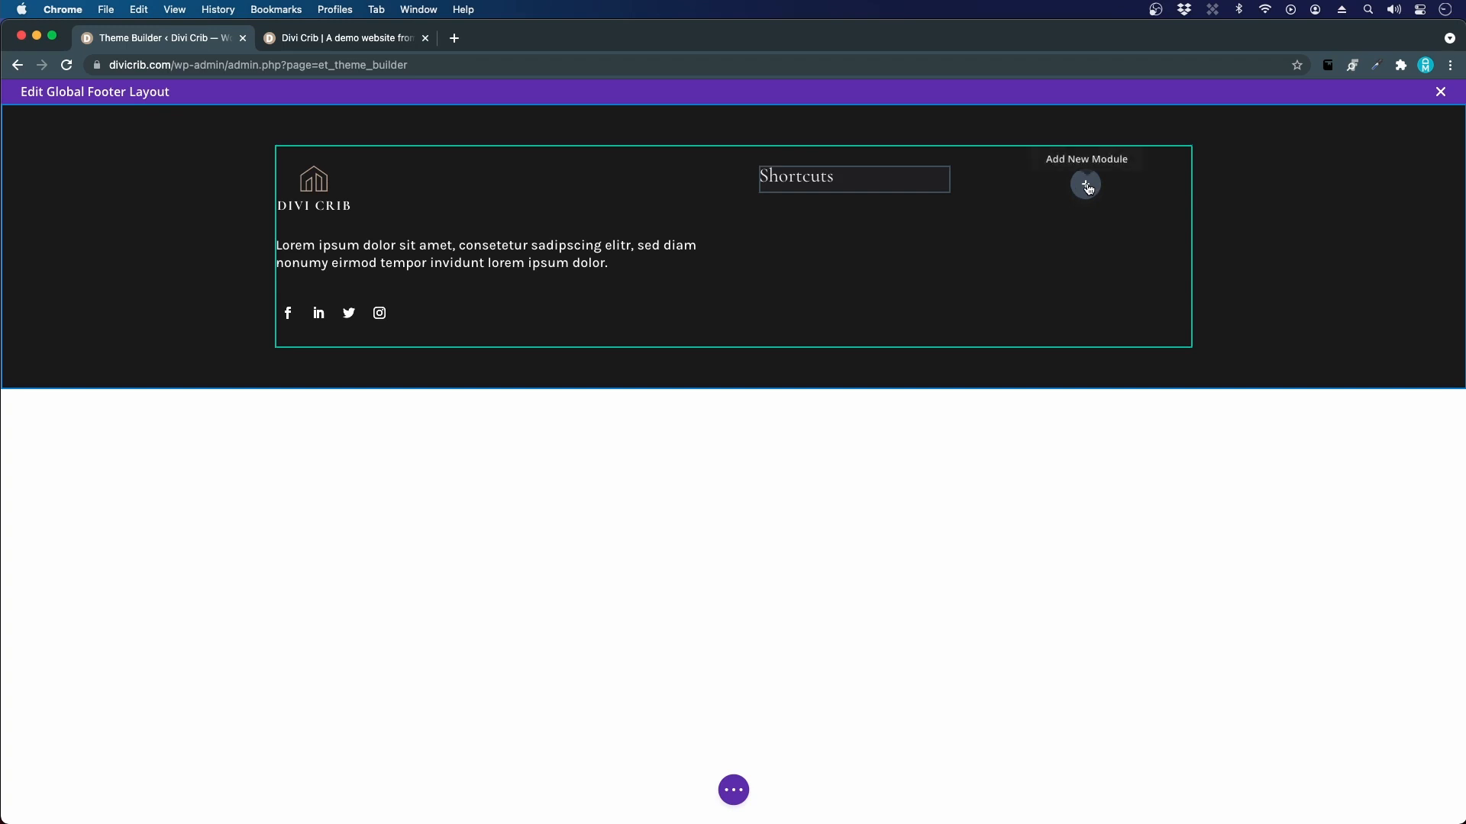
- Paste the copied Shortcuts heading module into the third column, change its text to "Contact Us" and save it
{"action": "key", "text": "super+v"}
{"action": "left_click", "coordinate": [1053, 171]}
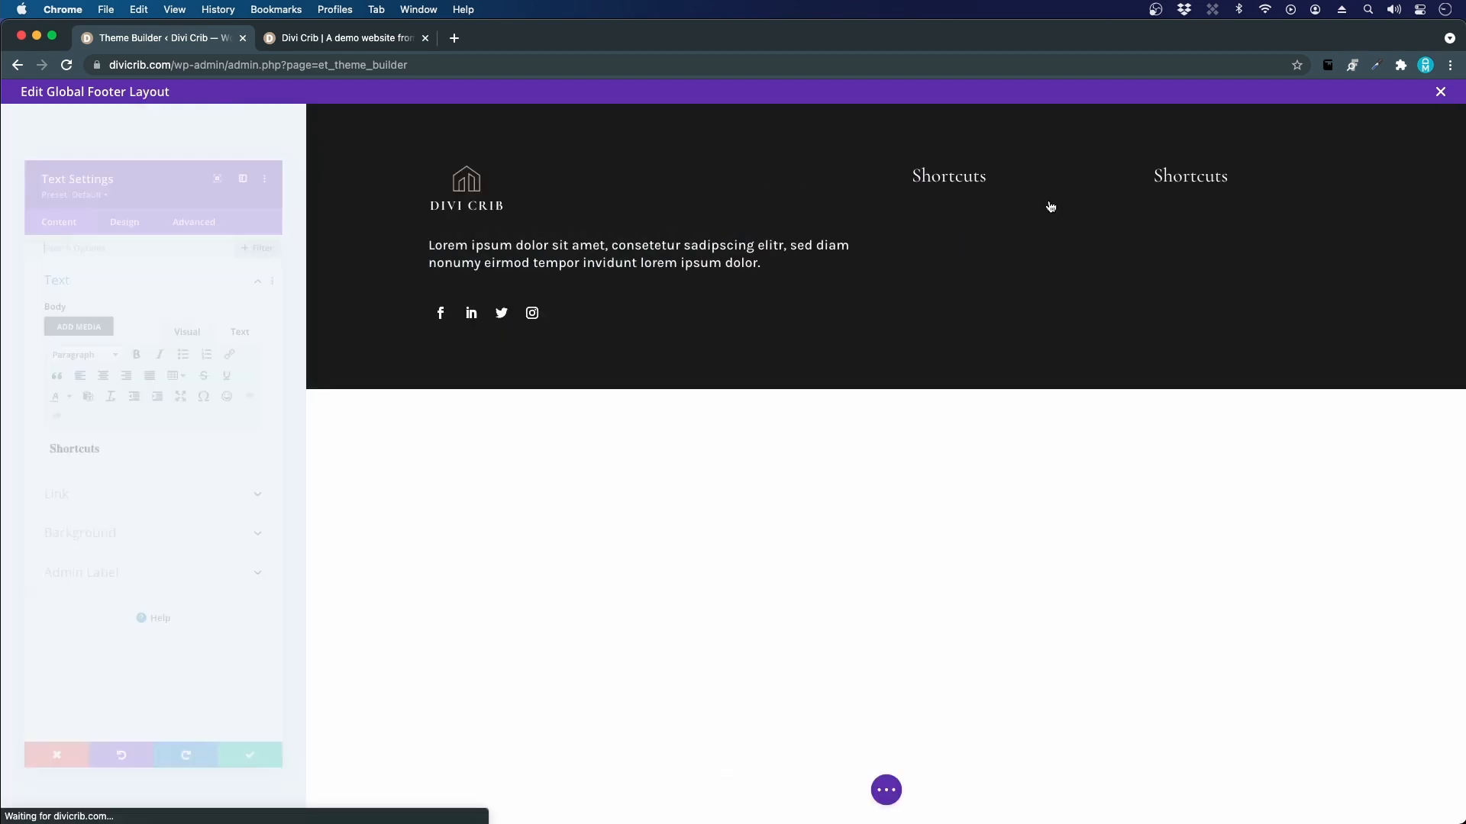
{"action": "double_click", "coordinate": [99, 443]}
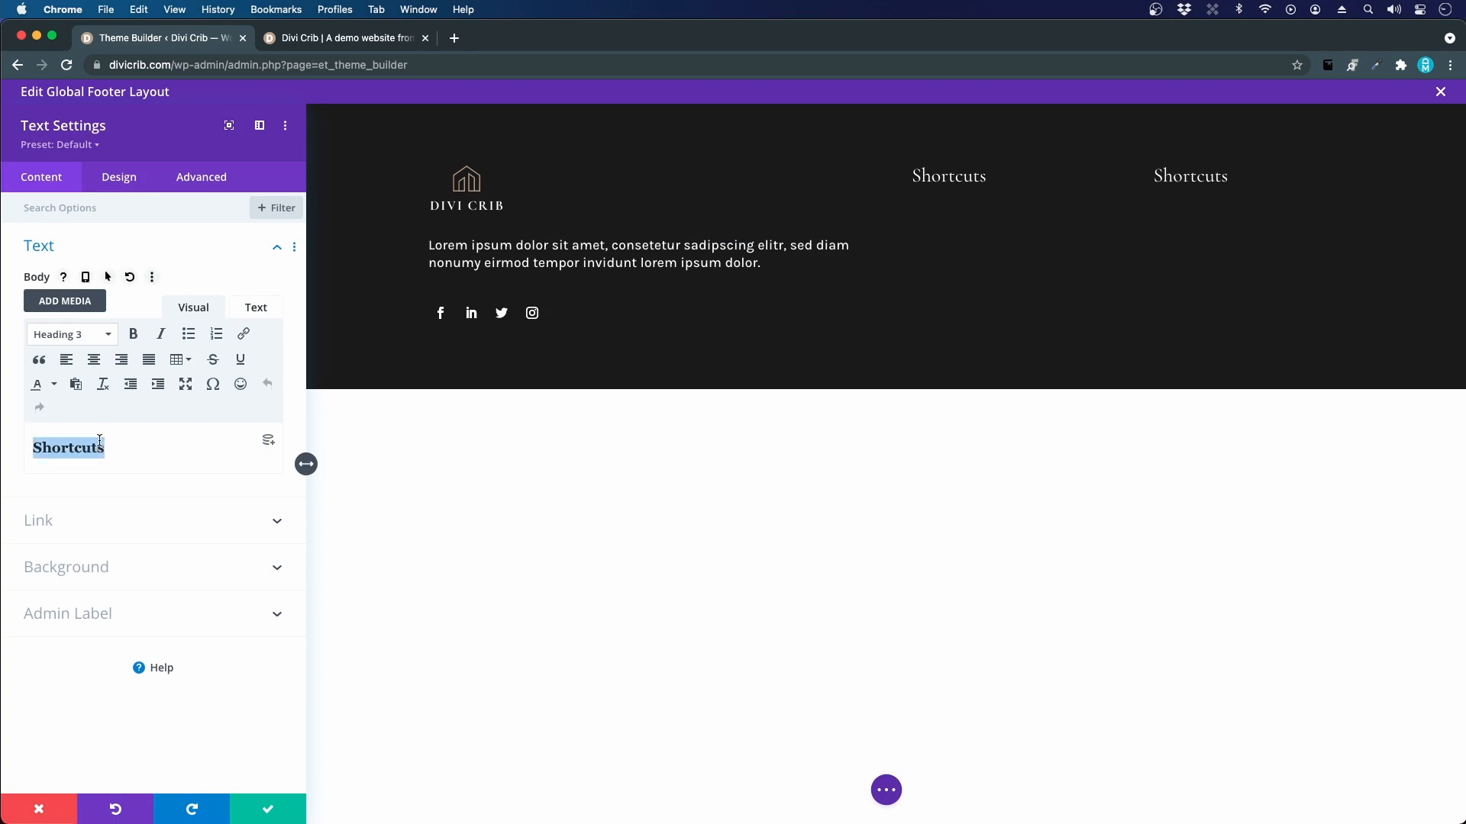
{"action": "type", "text": "Contact Us"}
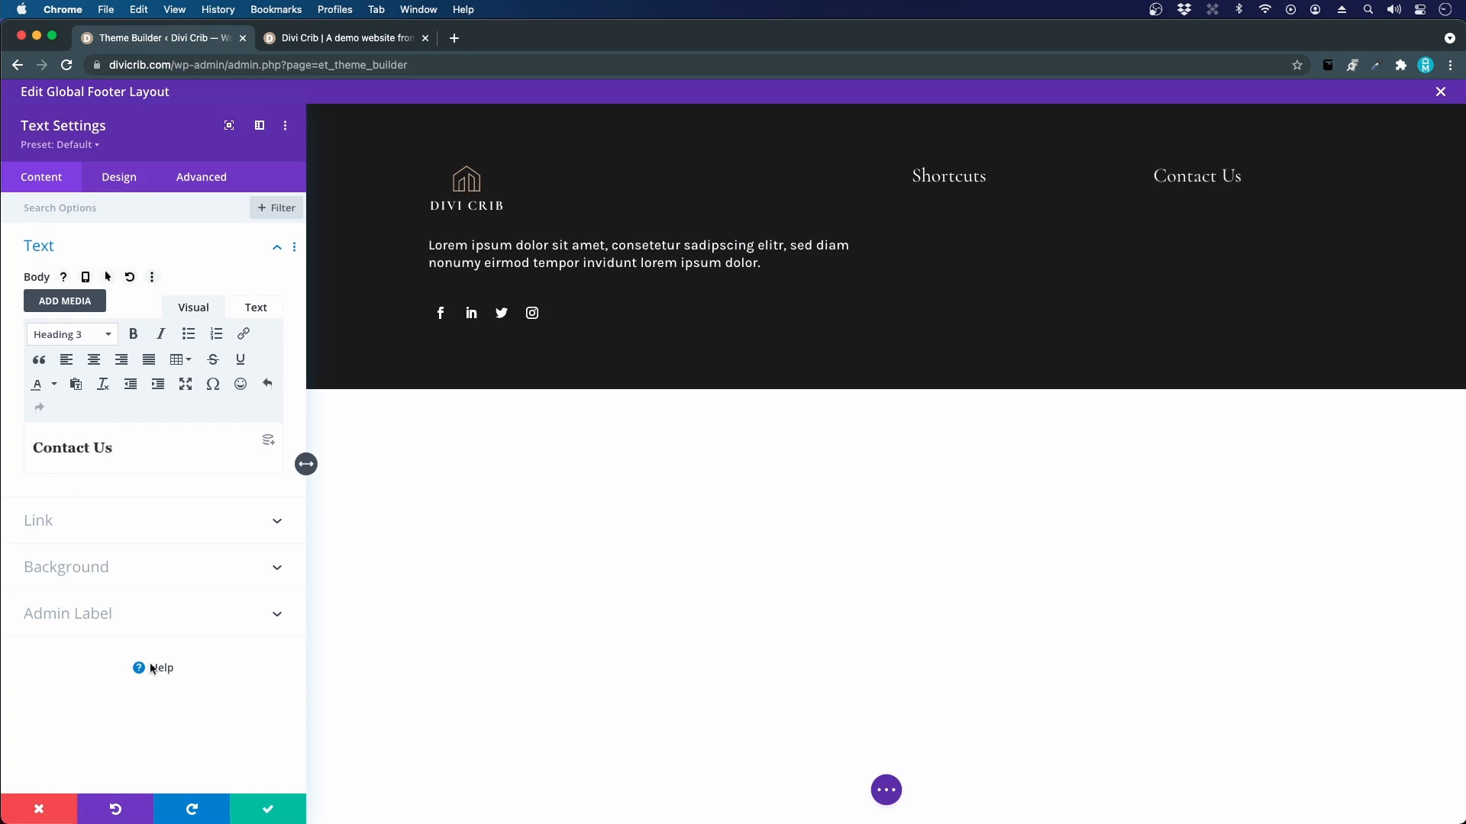
{"action": "left_click", "coordinate": [267, 809]}
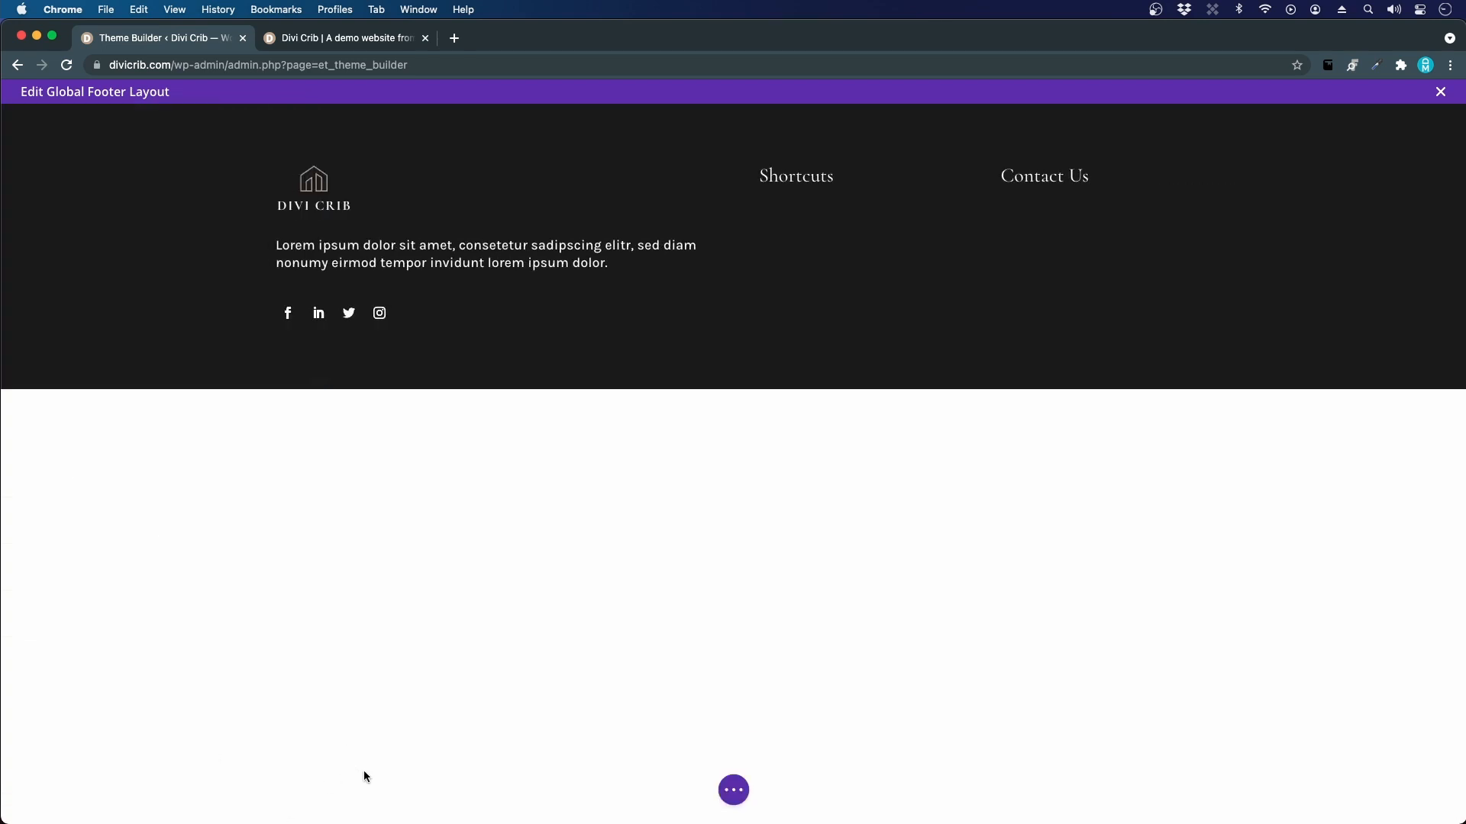
- Check the lines under the demo footer's headings and insert a Divider module below the Shortcuts heading
{"action": "left_click", "coordinate": [294, 40]}
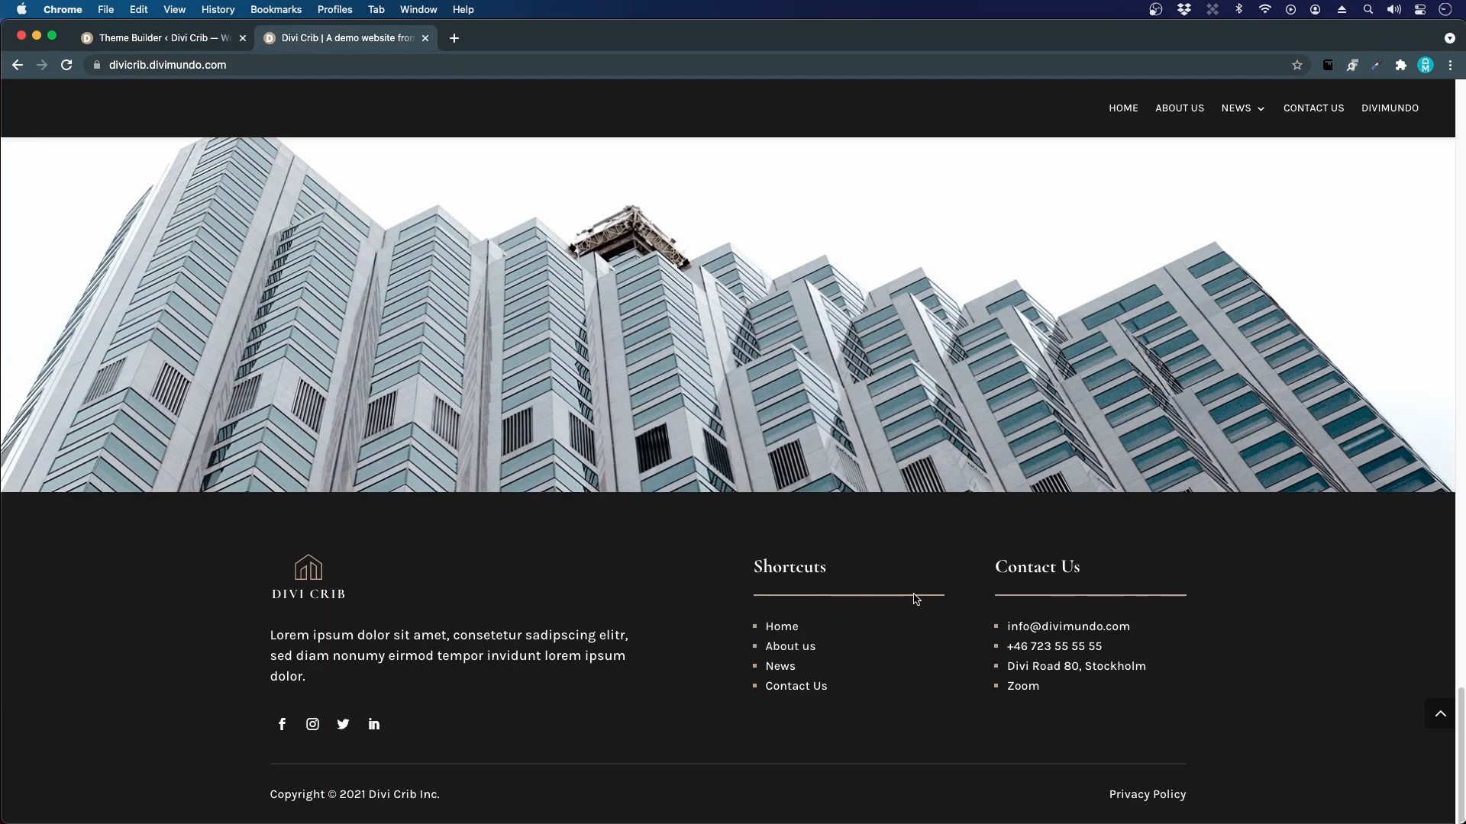
{"action": "left_click", "coordinate": [190, 48]}
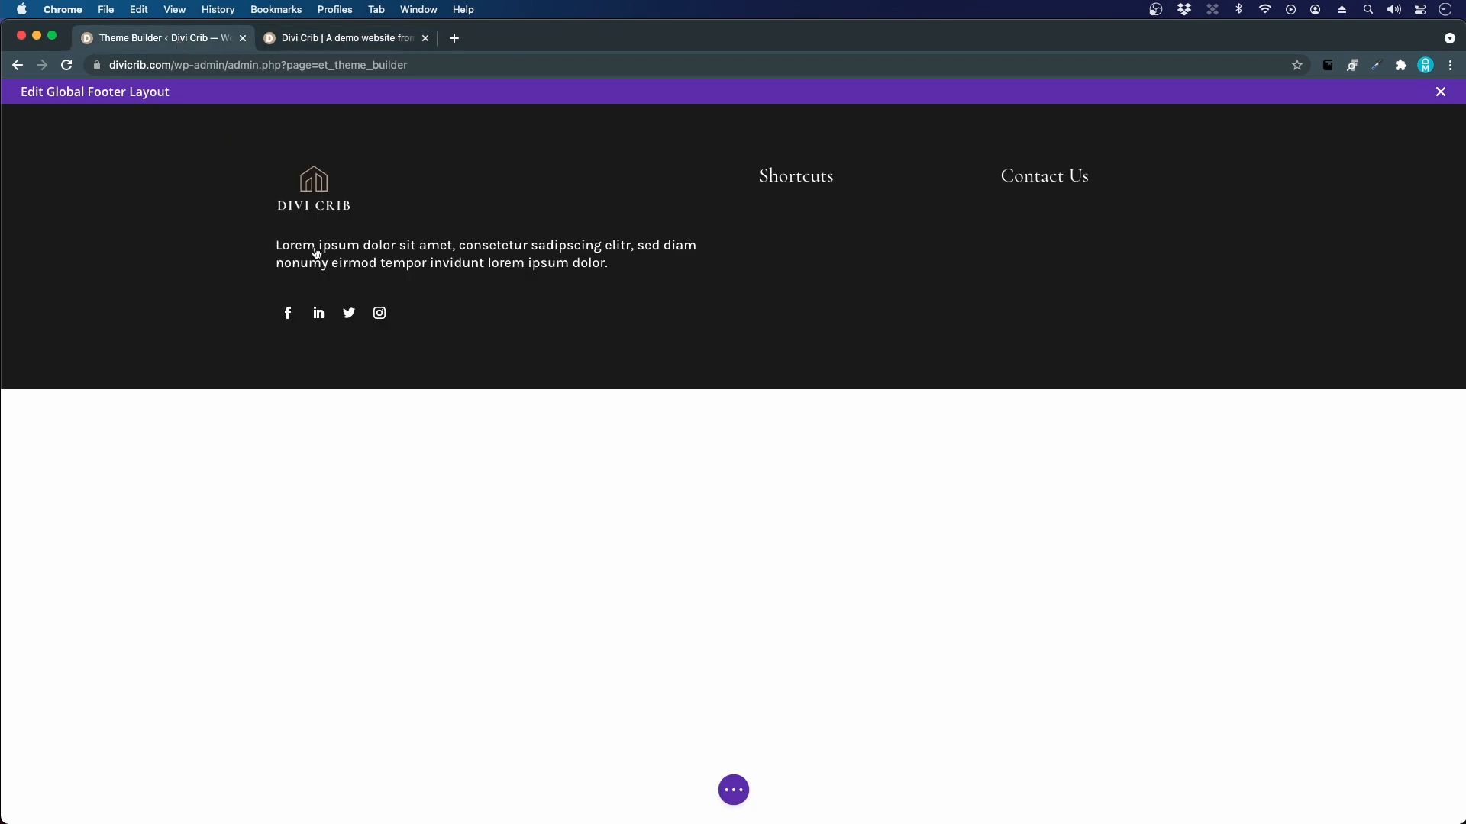
{"action": "mouse_move", "coordinate": [799, 180]}
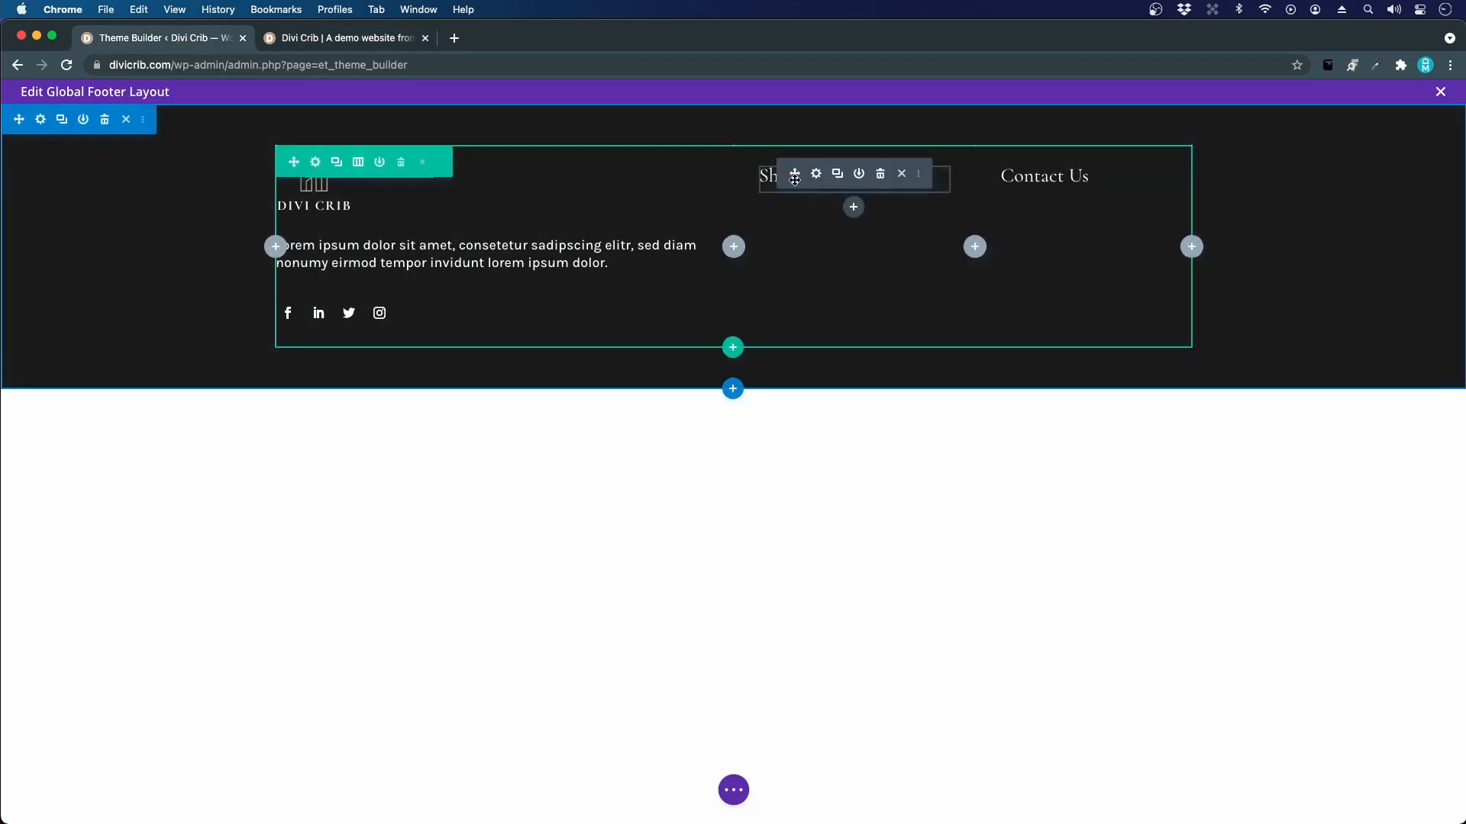
{"action": "left_click", "coordinate": [857, 212]}
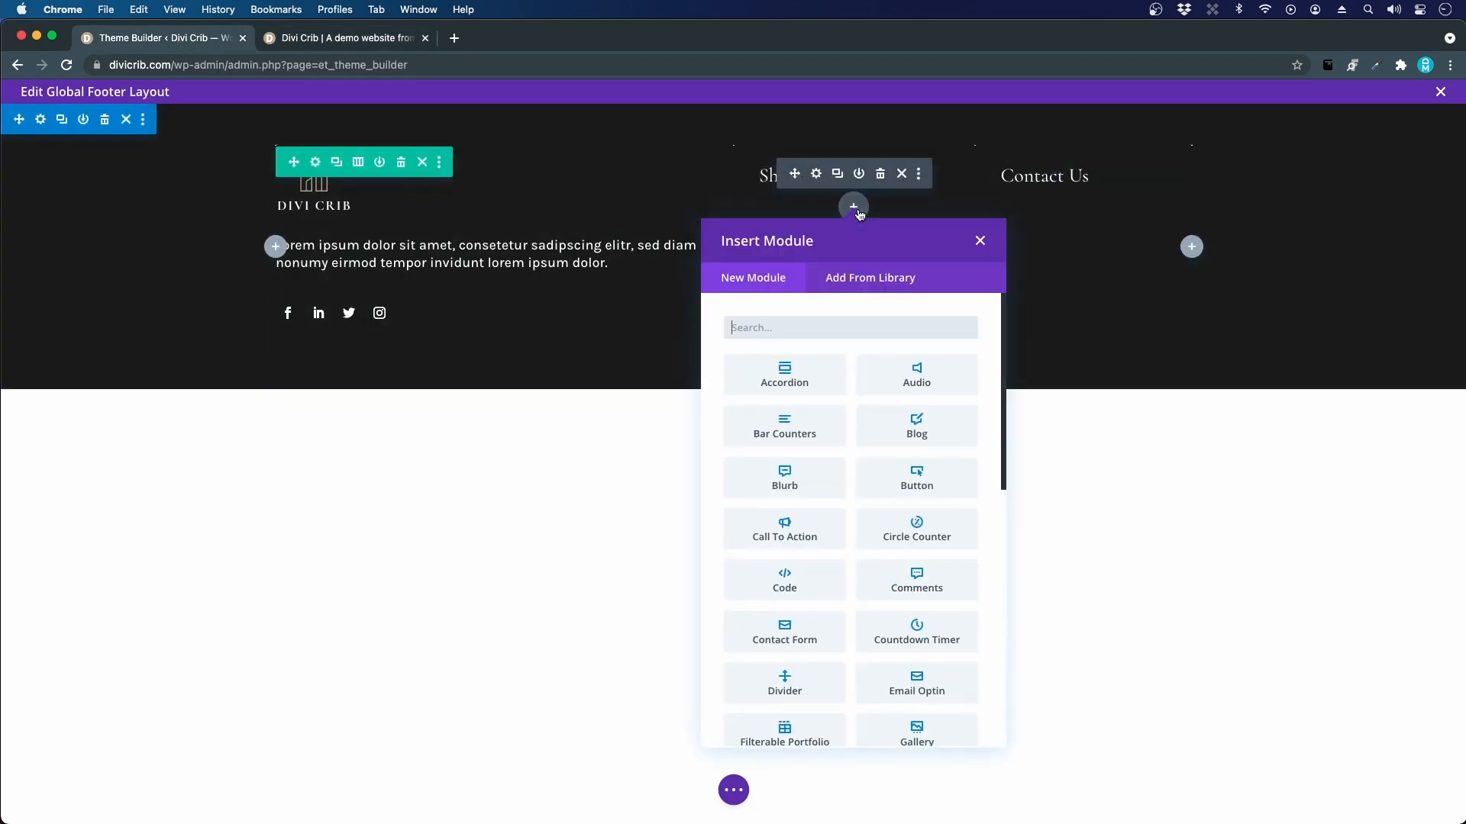
{"action": "type", "text": "divid"}
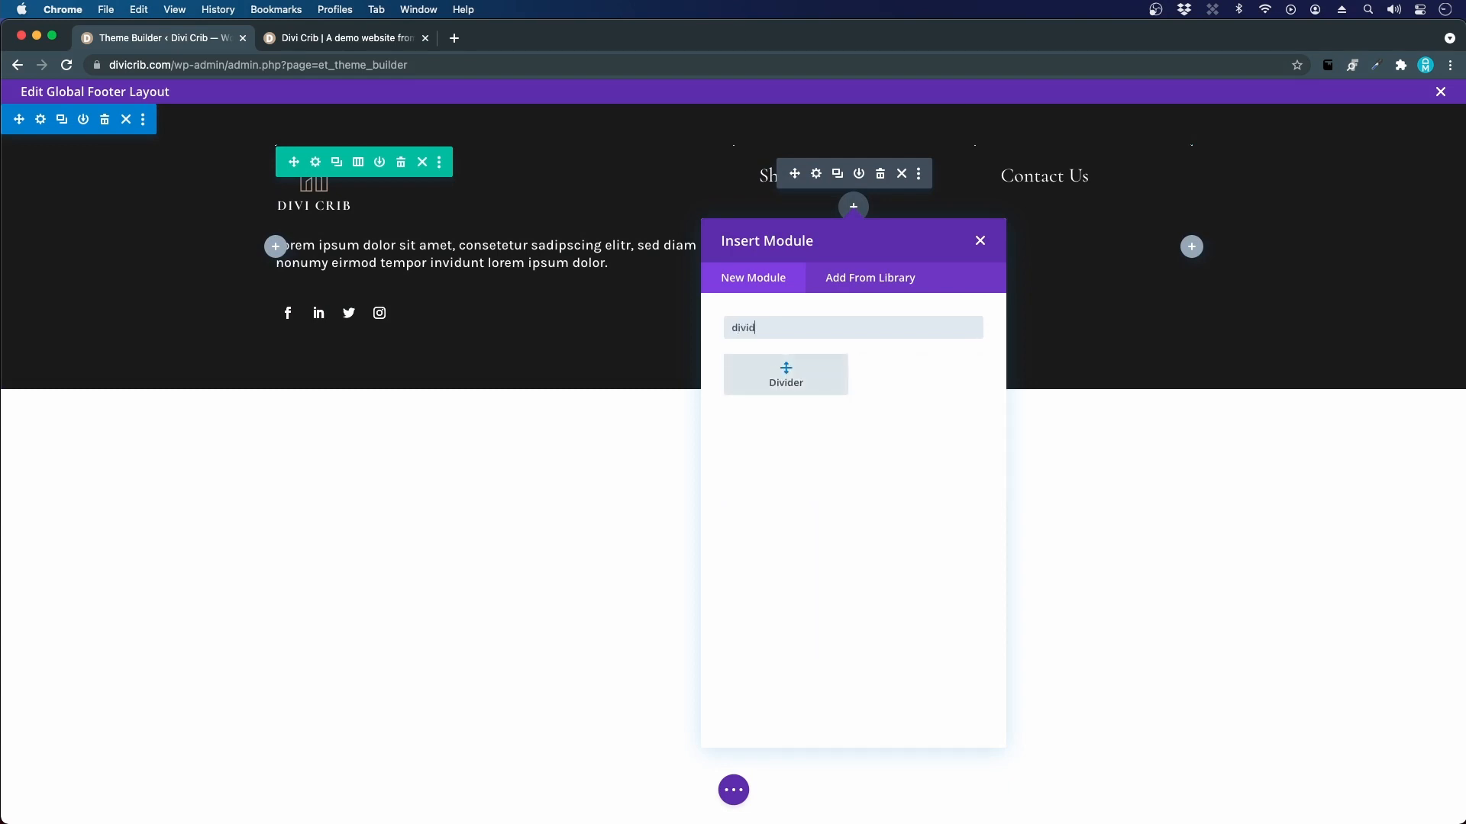
{"action": "left_click", "coordinate": [817, 379]}
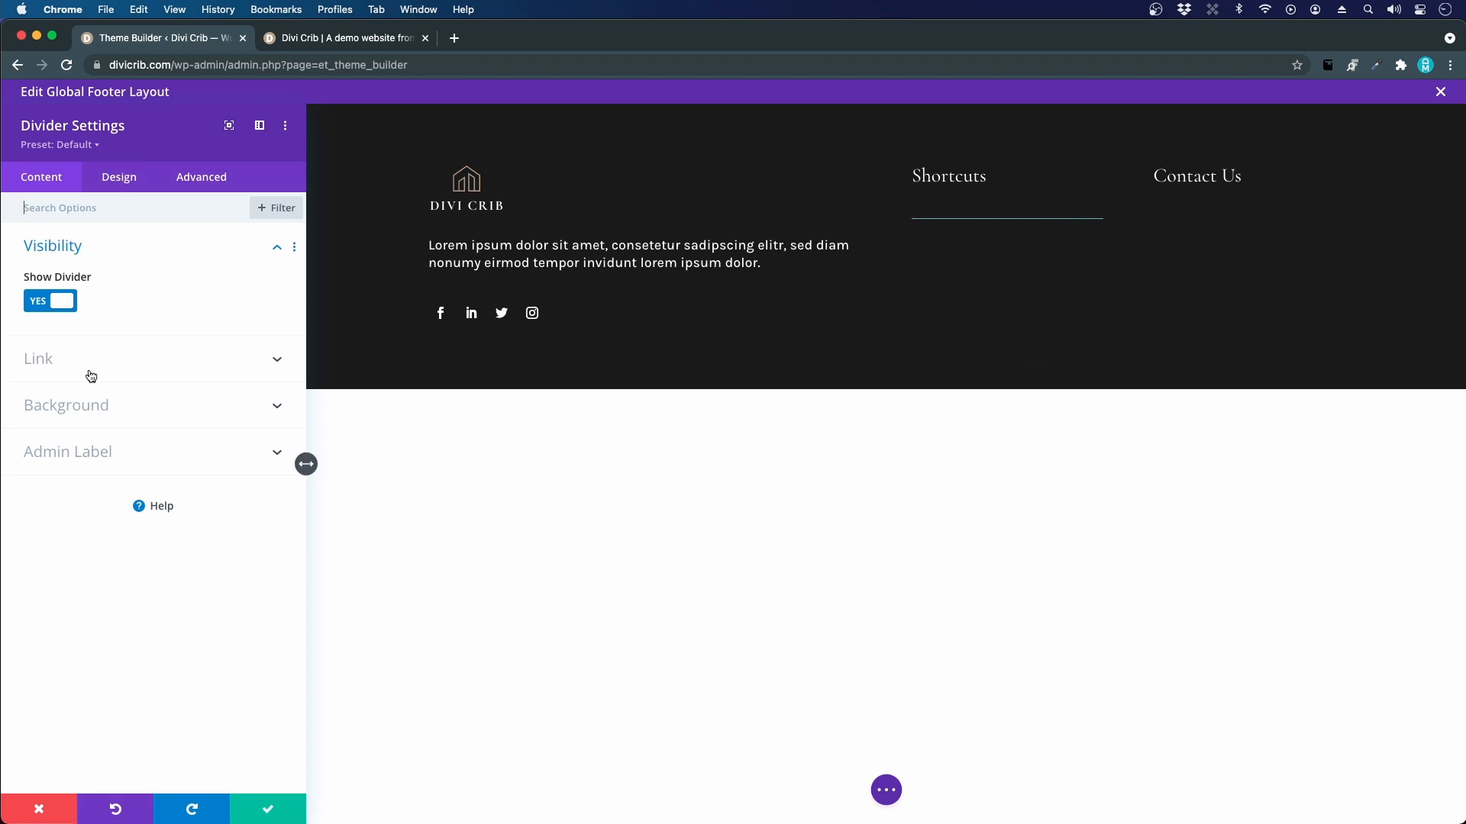
- Set the divider's line colour to the saved beige #c2ab92
{"action": "left_click", "coordinate": [116, 183]}
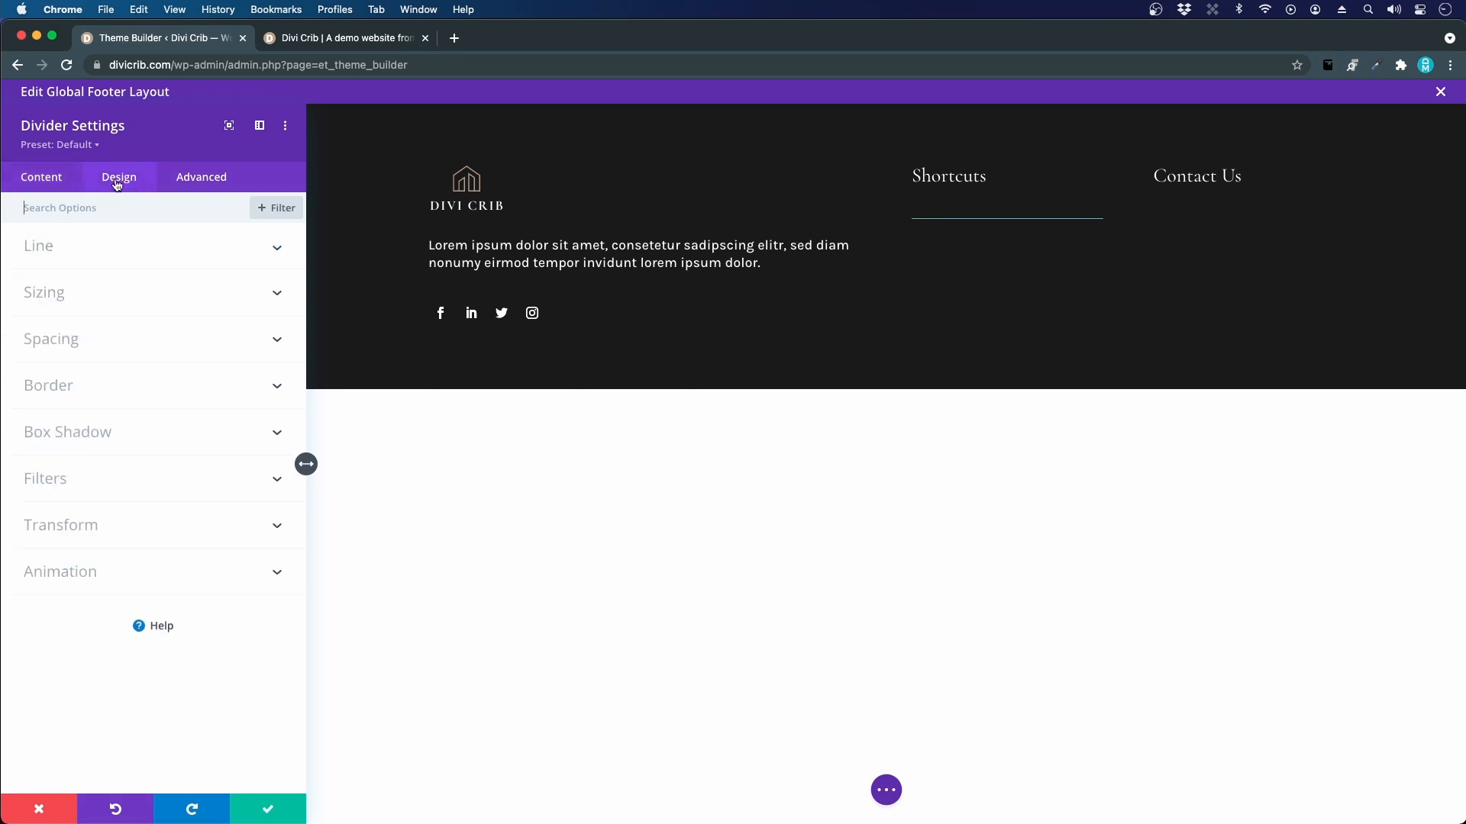
{"action": "left_click", "coordinate": [27, 252]}
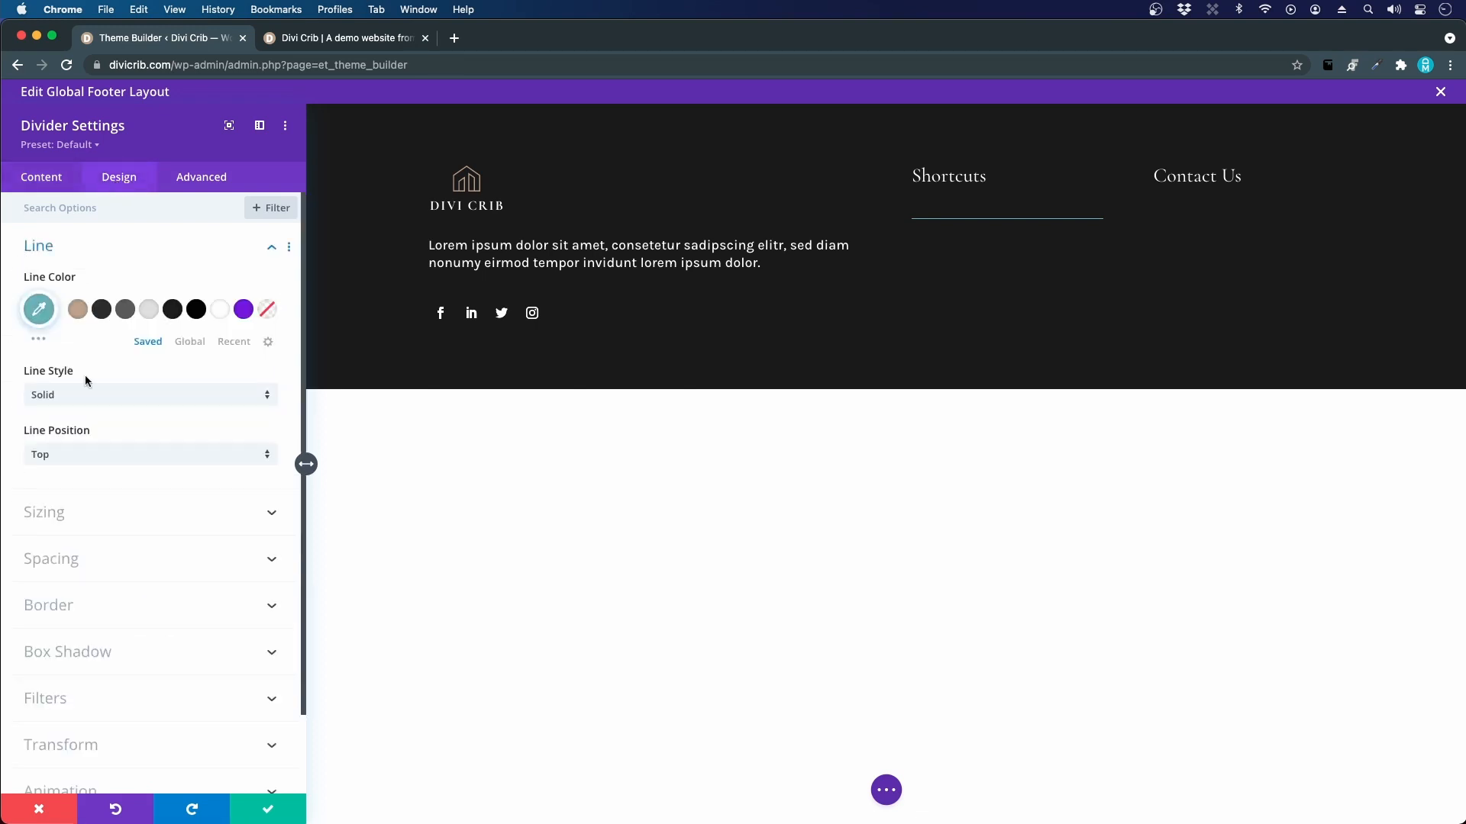
{"action": "left_click", "coordinate": [78, 311]}
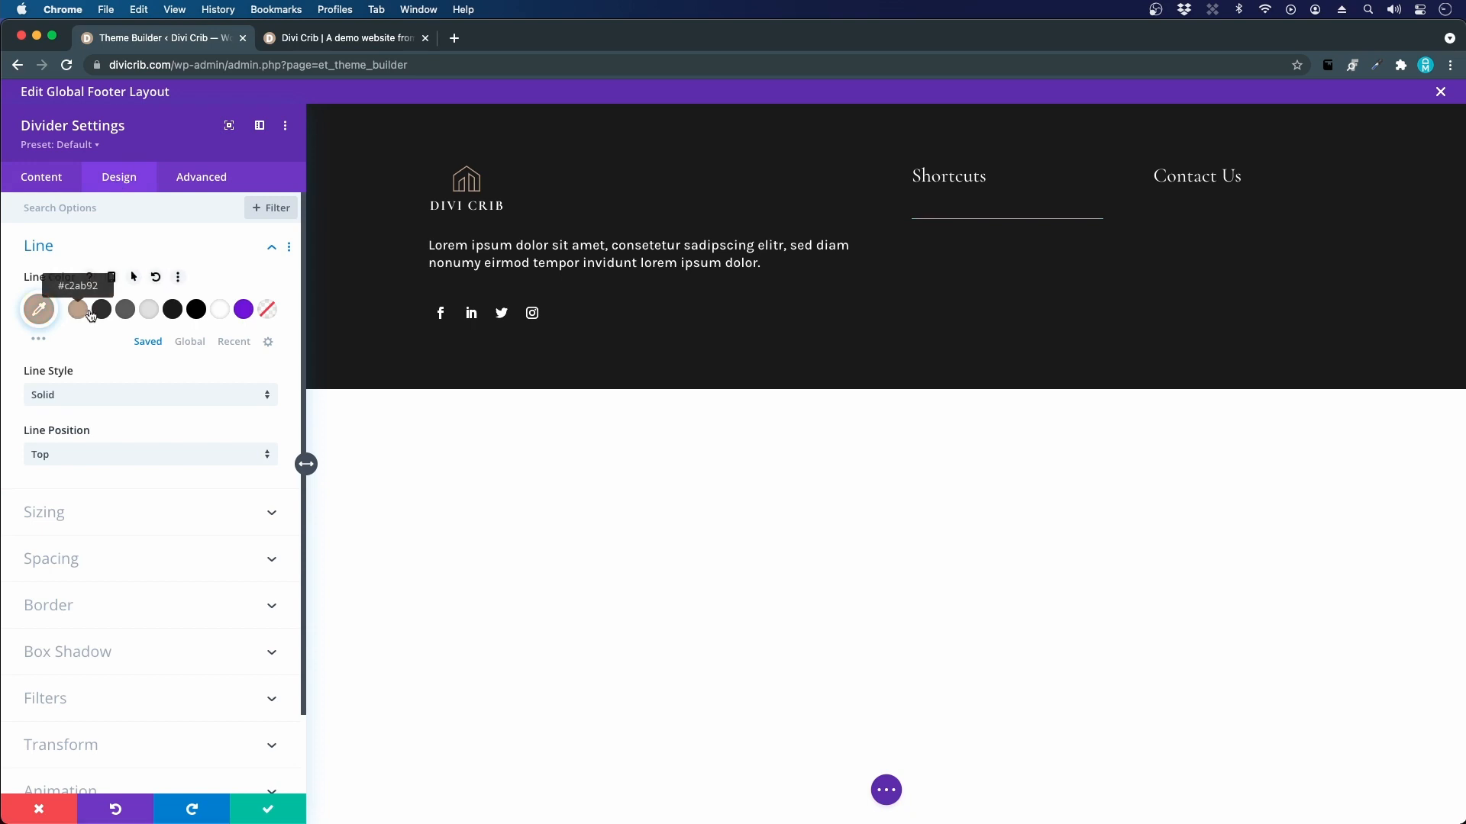
- Try the dashed and dotted line styles on the divider and return it to solid
{"action": "left_click", "coordinate": [68, 396]}
{"action": "left_click", "coordinate": [108, 438]}
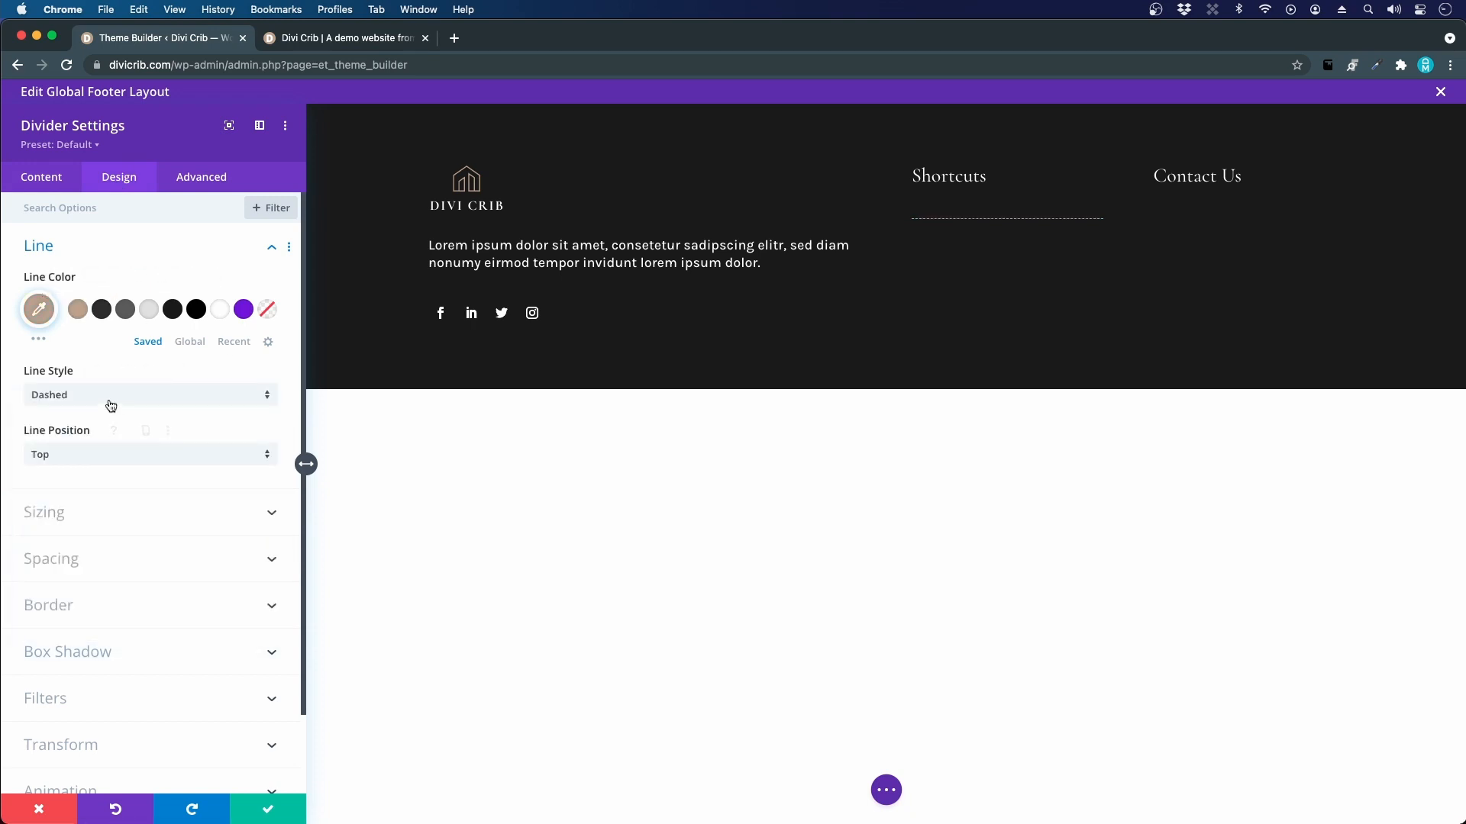
{"action": "left_click", "coordinate": [111, 406]}
{"action": "left_click", "coordinate": [108, 458]}
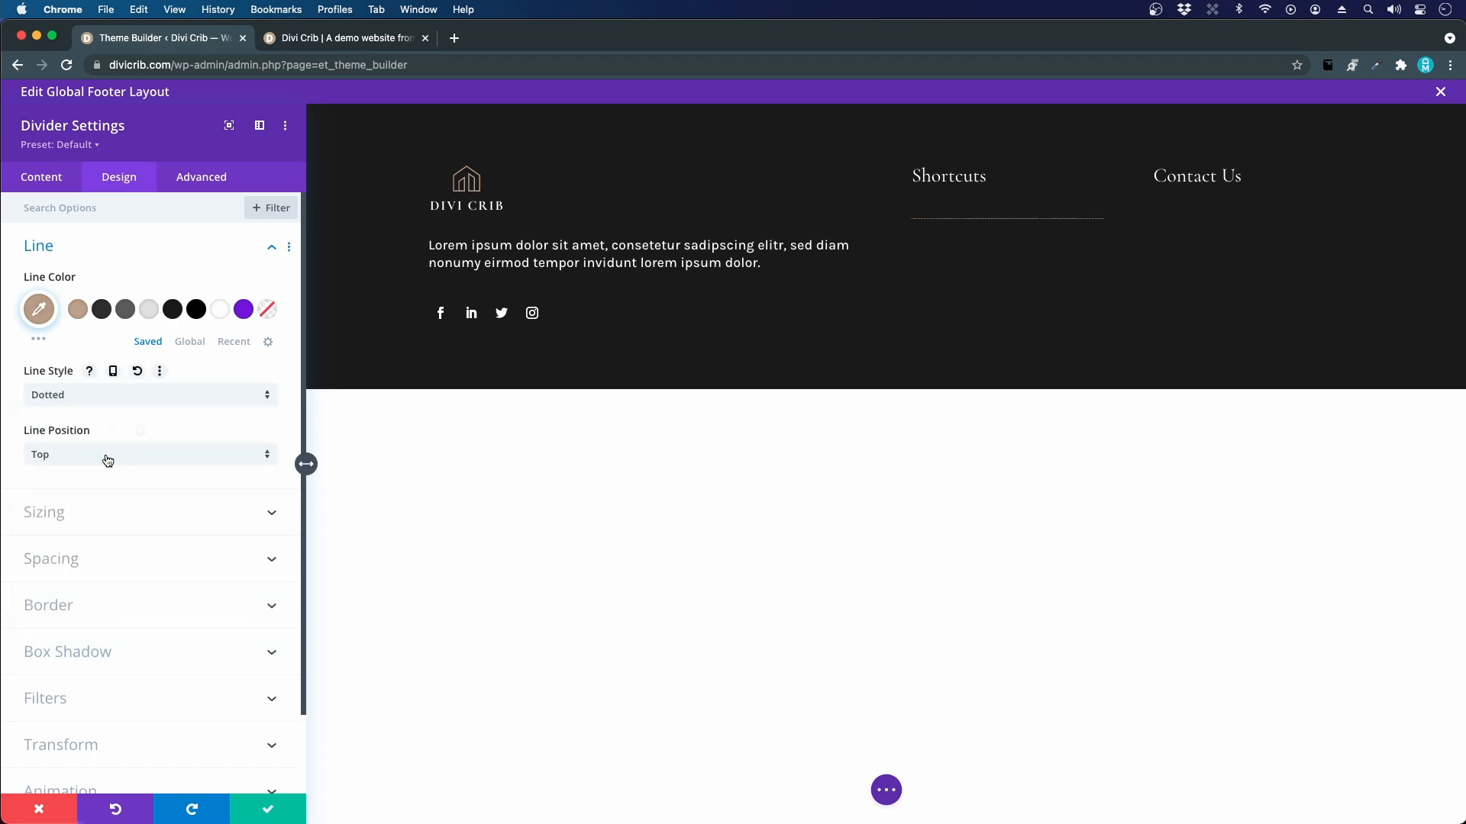
{"action": "left_click", "coordinate": [111, 390]}
{"action": "left_click", "coordinate": [110, 407]}
- Set the divider's line position to Vertically Centered and its weight to 2px, and save the module
{"action": "left_click", "coordinate": [75, 455]}
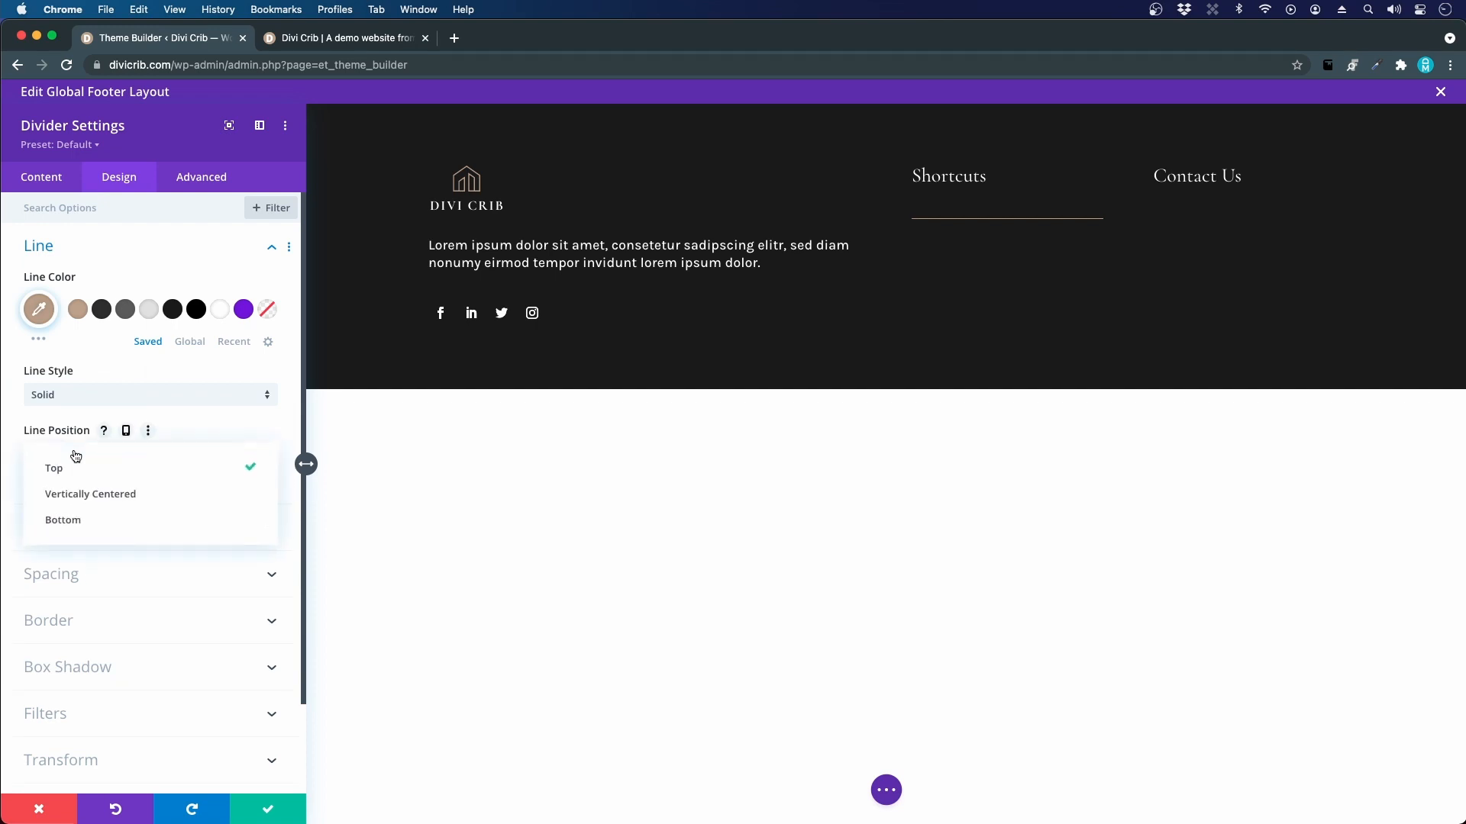
{"action": "left_click", "coordinate": [86, 495]}
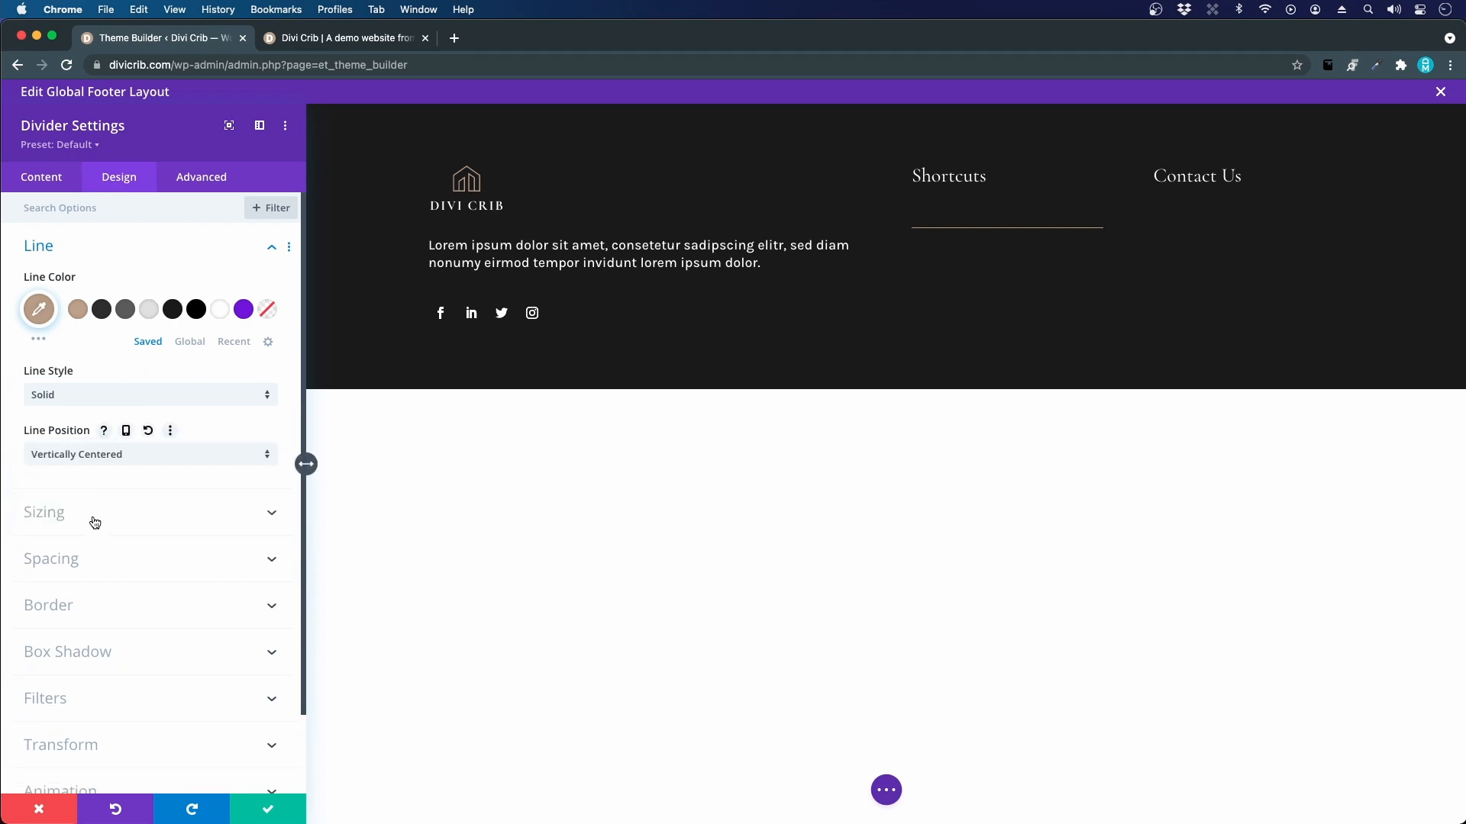
{"action": "left_click", "coordinate": [94, 516]}
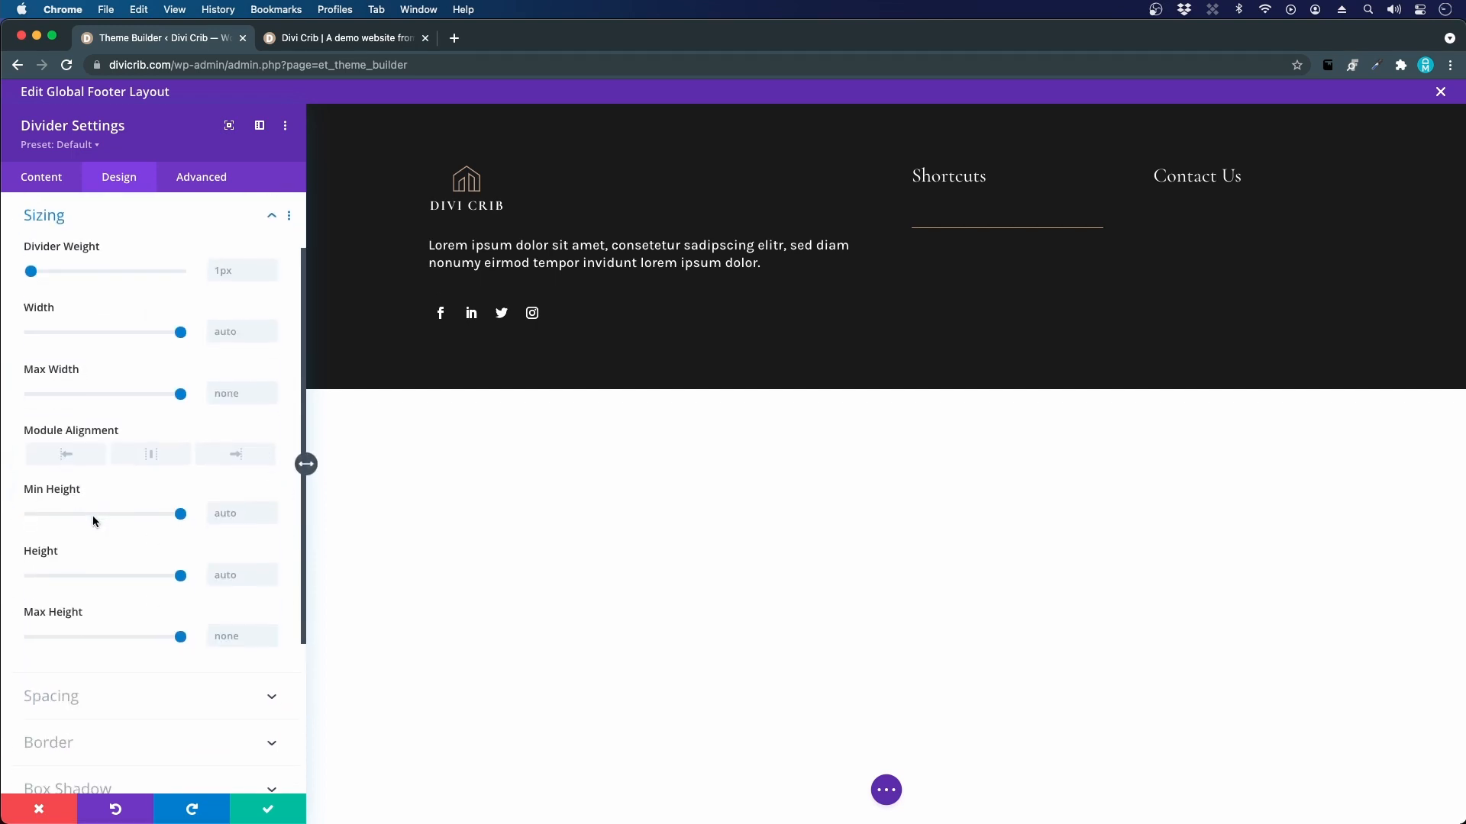
{"action": "left_click", "coordinate": [240, 274]}
{"action": "type", "text": "2px"}
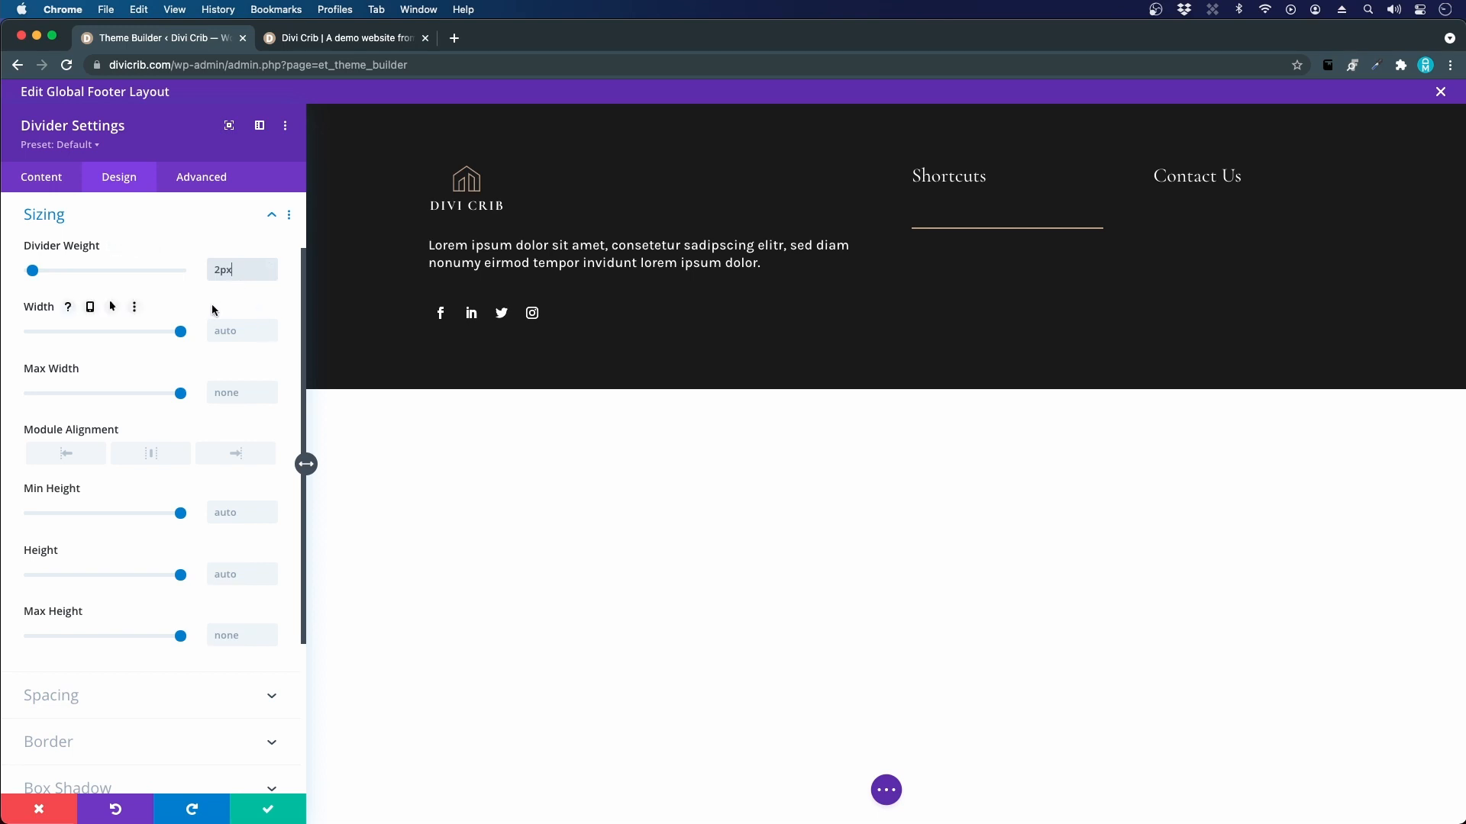
{"action": "left_click", "coordinate": [280, 810]}
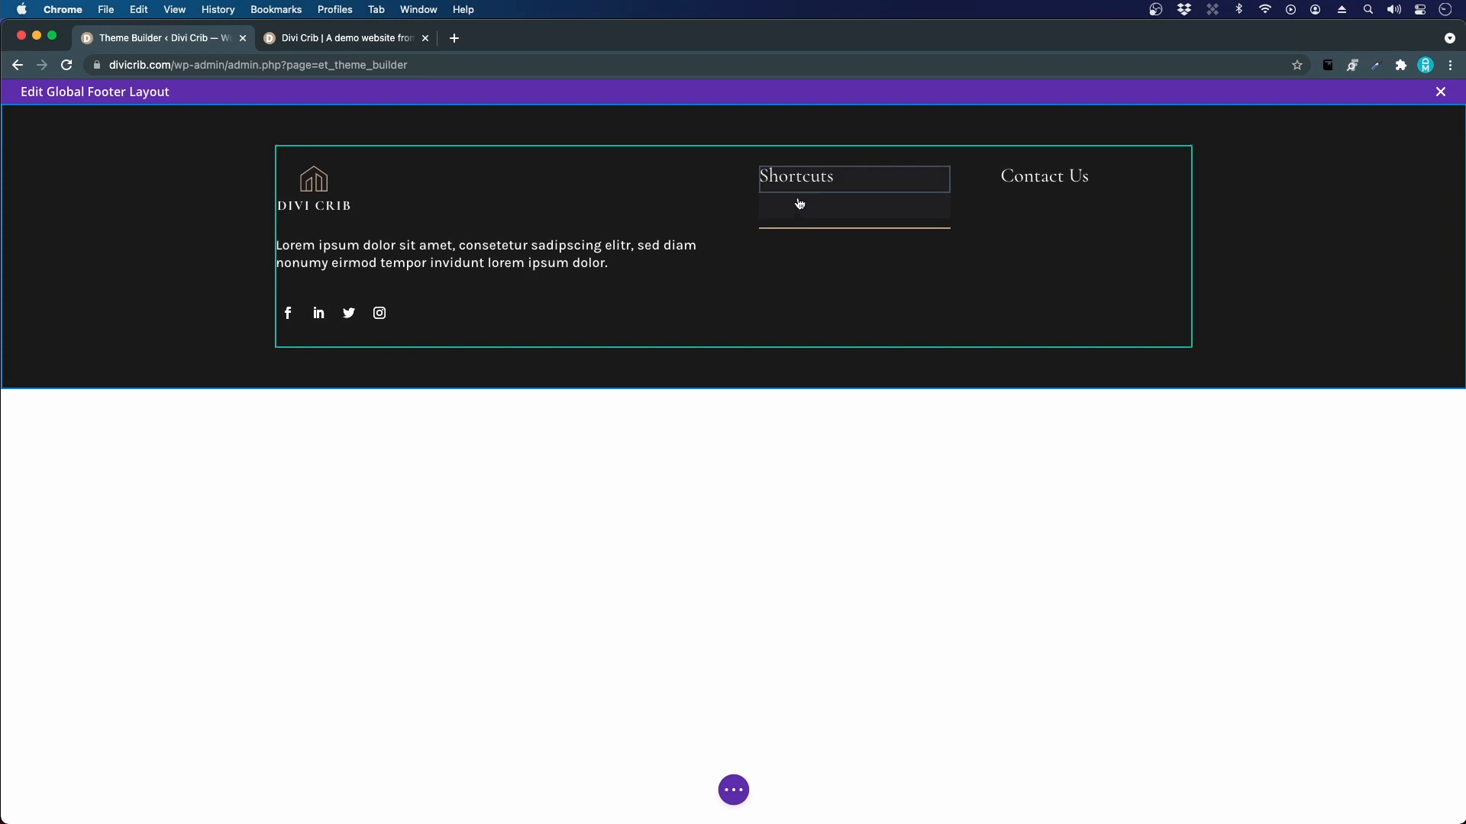
- Start adding a module below the Shortcuts divider and copy the Home, About us, News and Contact Us entries from the demo footer
{"action": "mouse_move", "coordinate": [836, 230]}
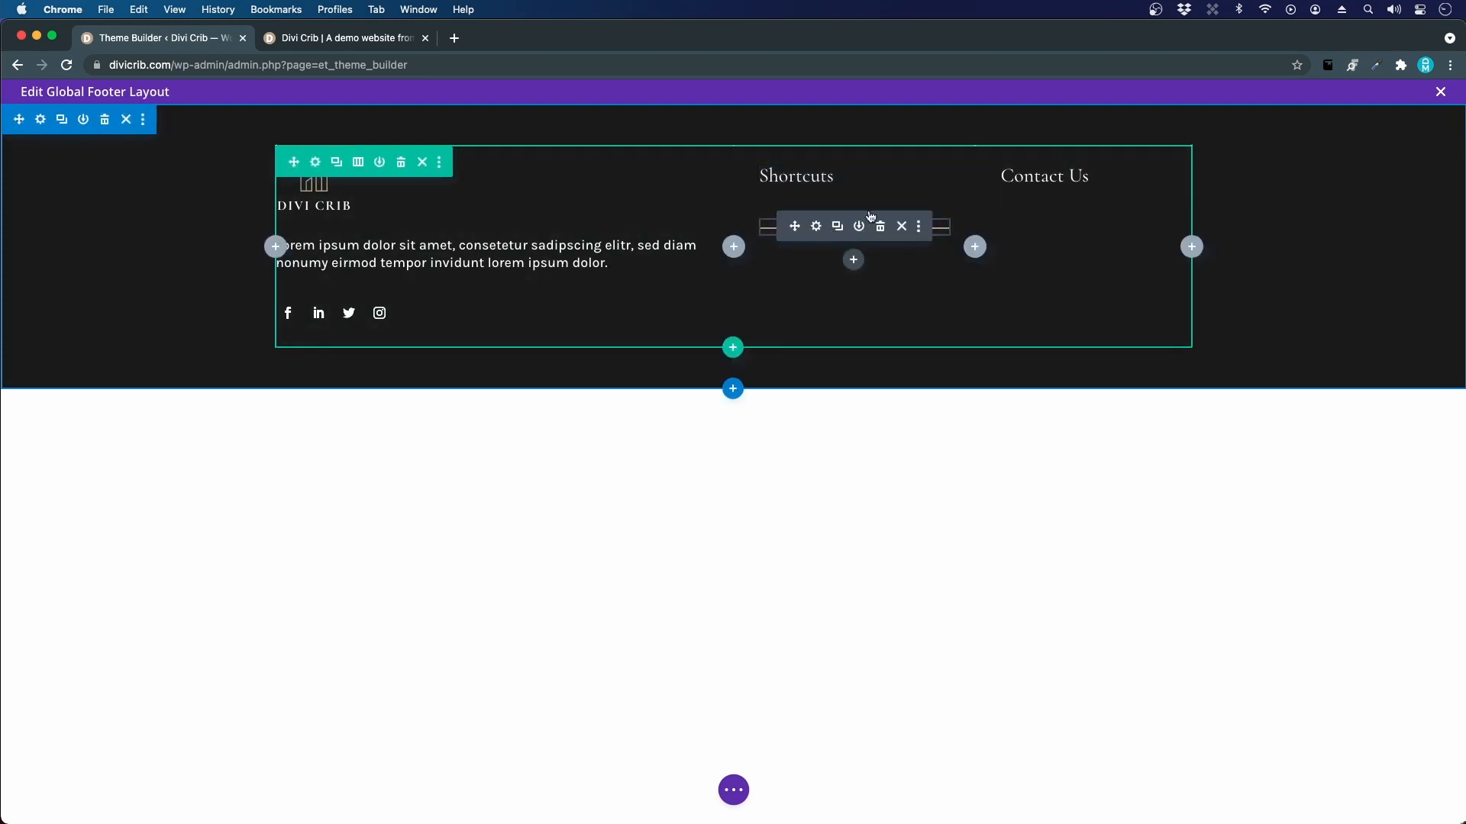
{"action": "left_click", "coordinate": [854, 262]}
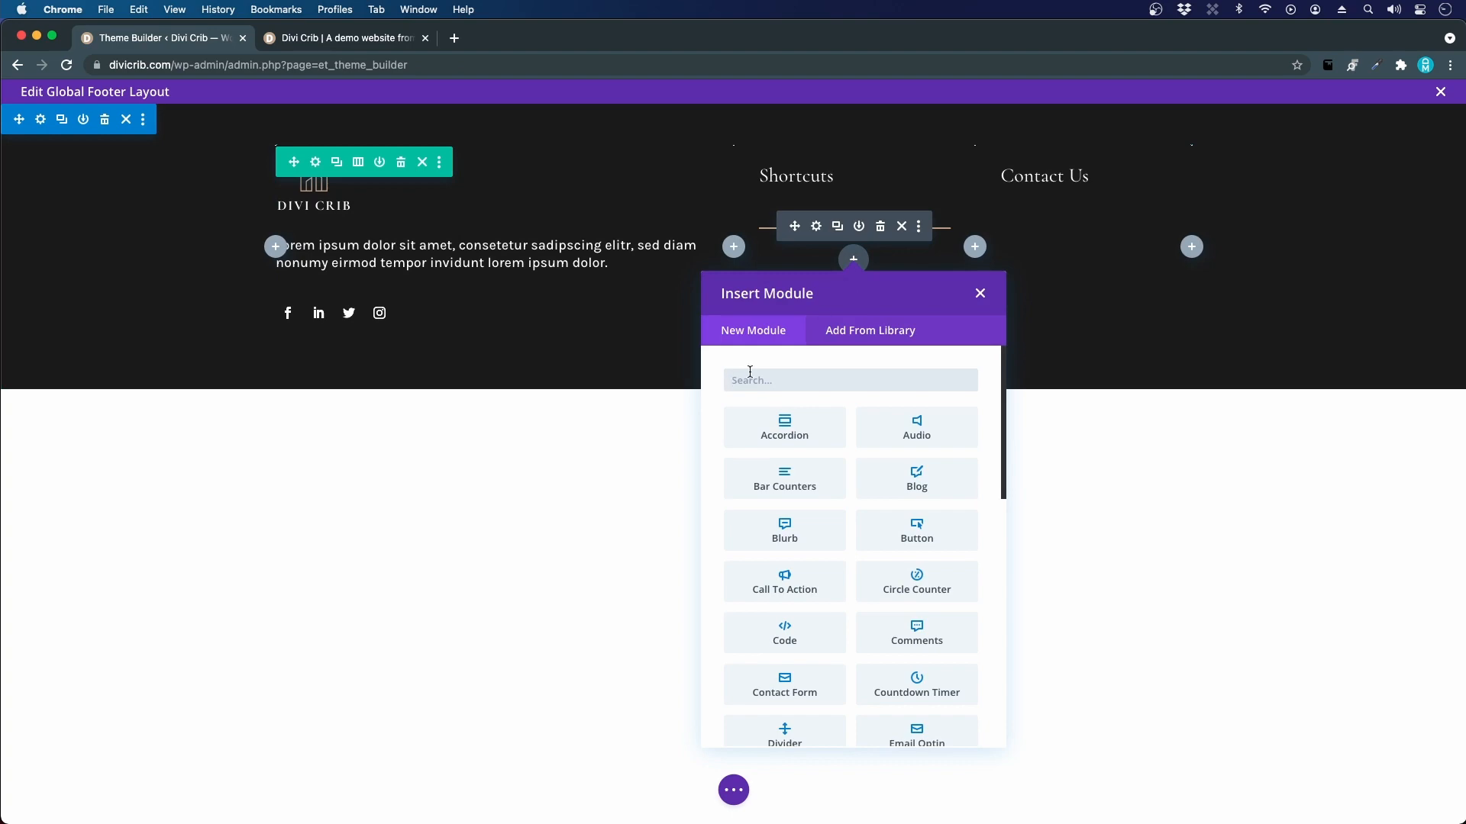
{"action": "left_click", "coordinate": [383, 42]}
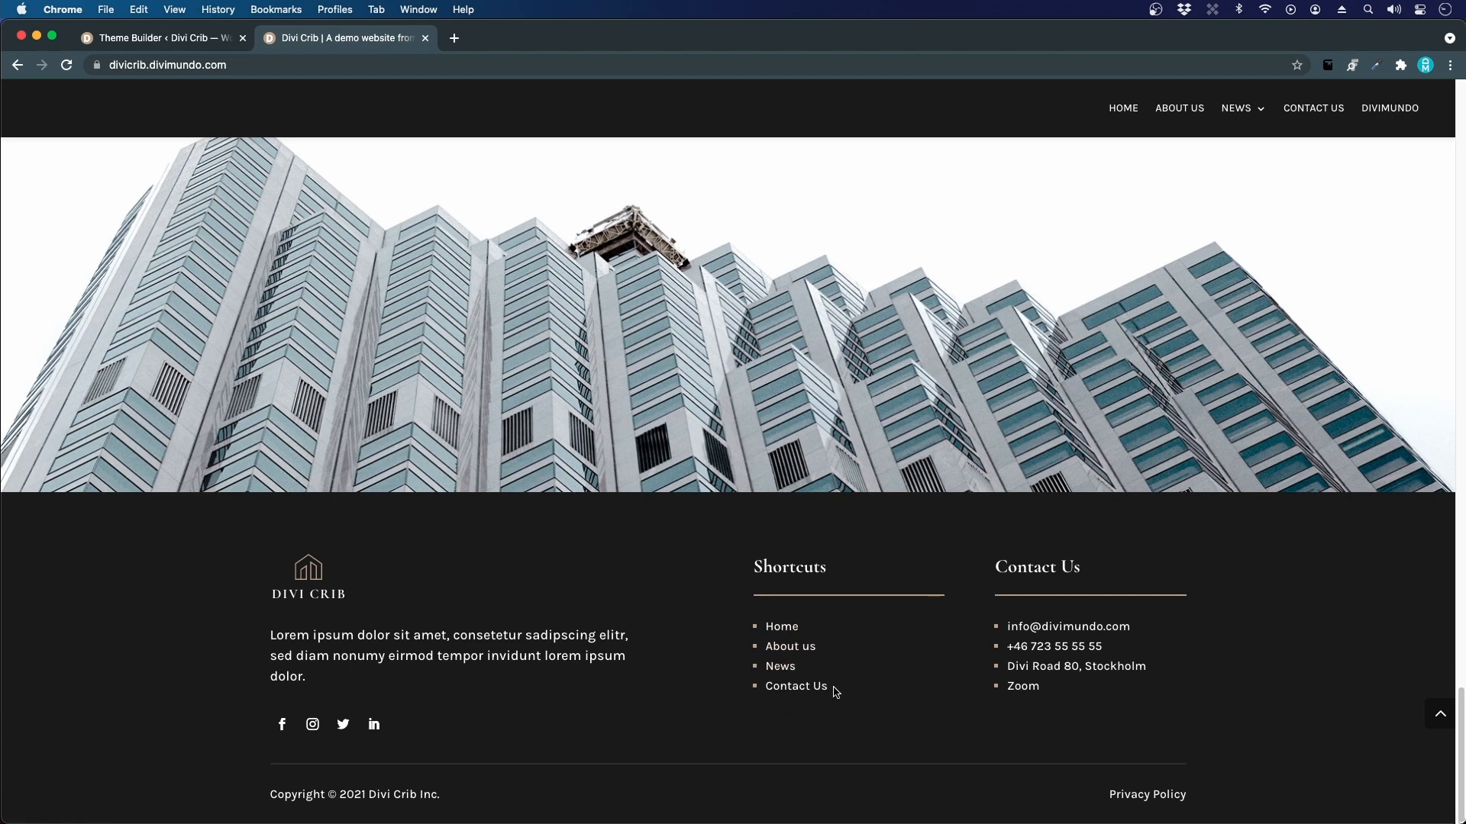
{"action": "left_click_drag", "start_coordinate": [832, 691], "coordinate": [764, 631]}
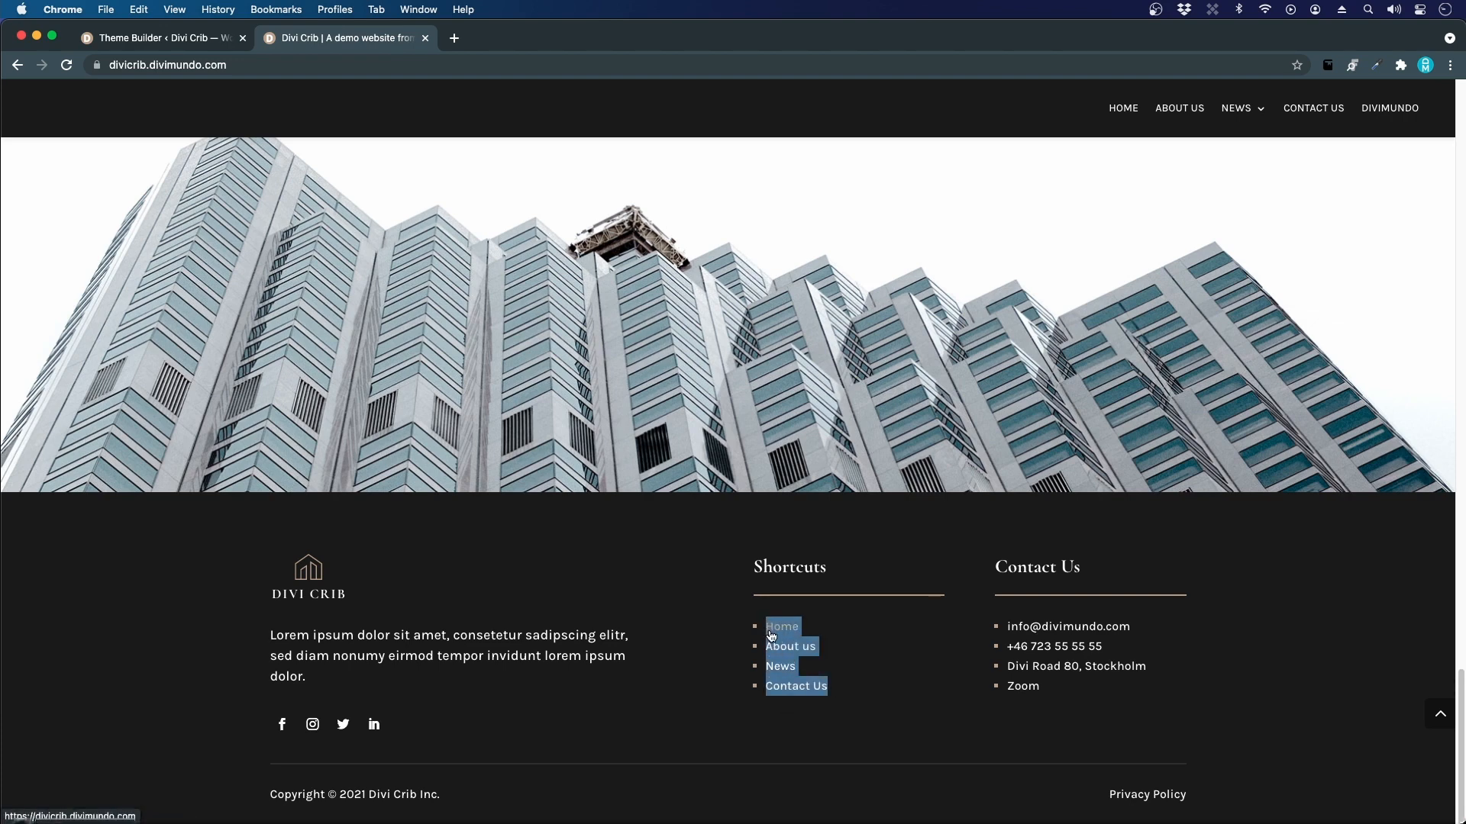
{"action": "key", "text": "super+c"}
{"action": "left_click", "coordinate": [202, 42]}
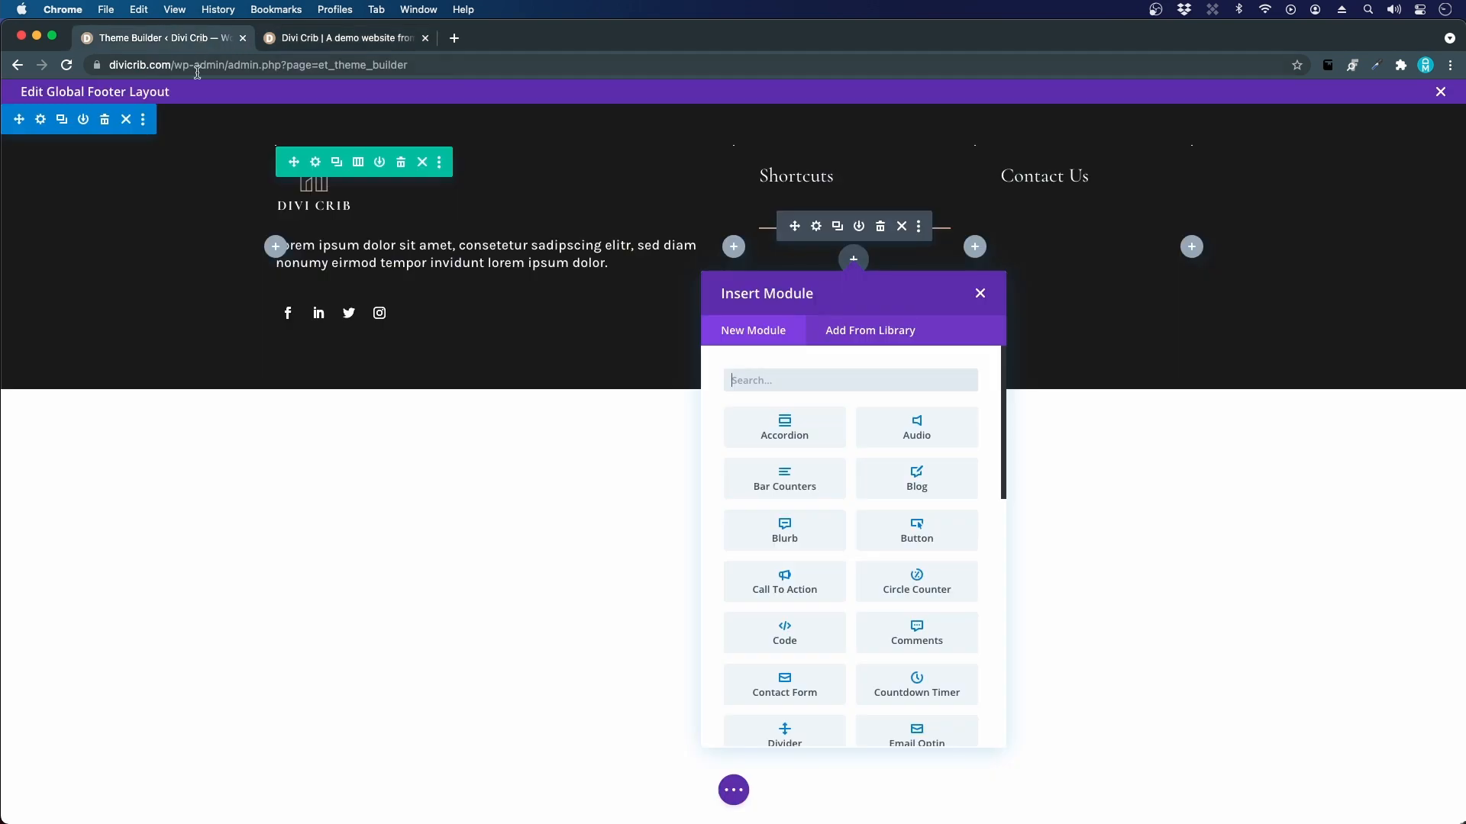
- Insert a Text module below the divider and replace its placeholder body with the copied shortcut entries, pasted as plain text
{"action": "type", "text": "te"}
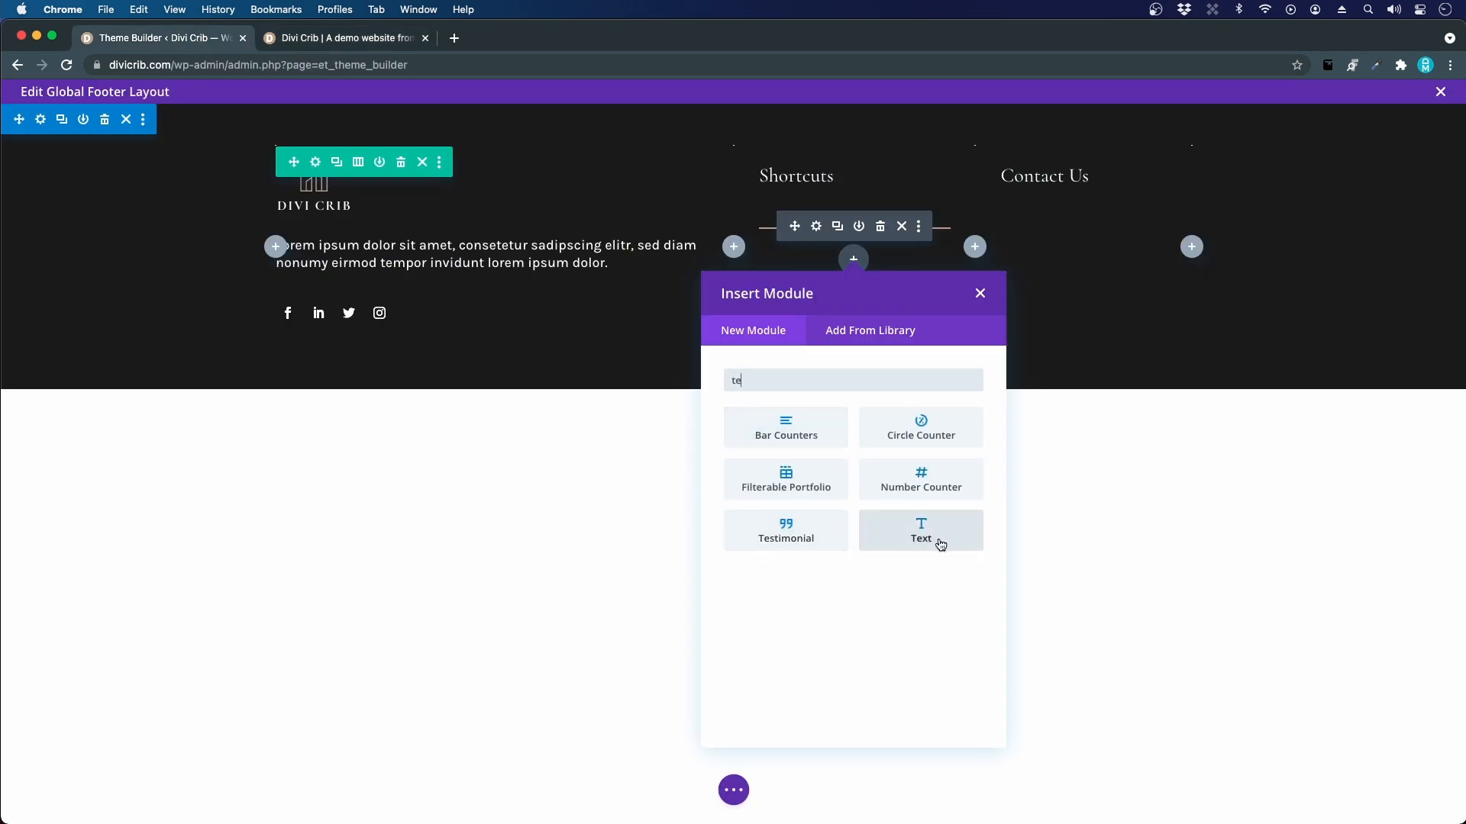
{"action": "type", "text": "xt"}
{"action": "left_click", "coordinate": [813, 433]}
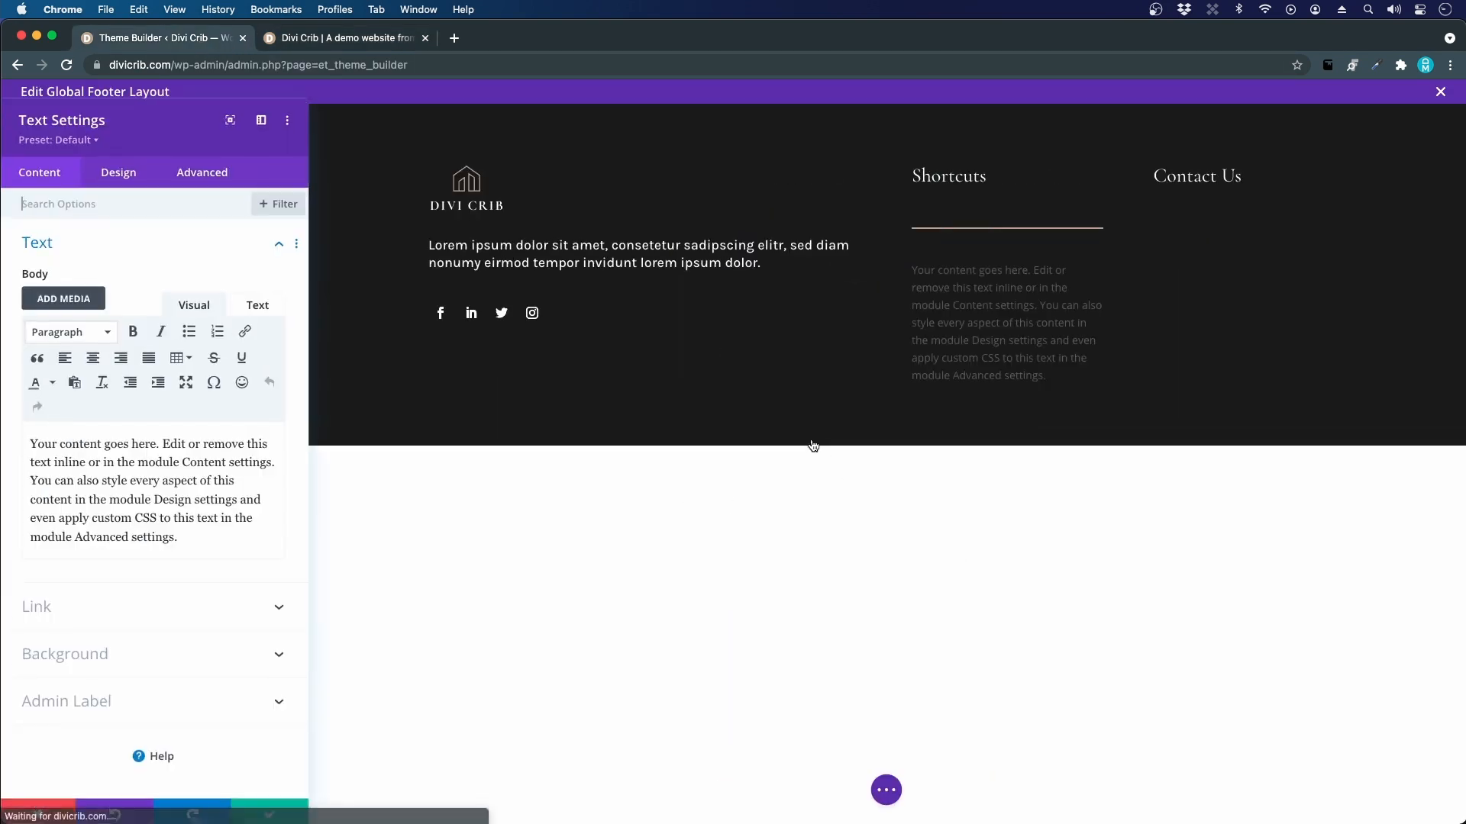
{"action": "left_click", "coordinate": [77, 385]}
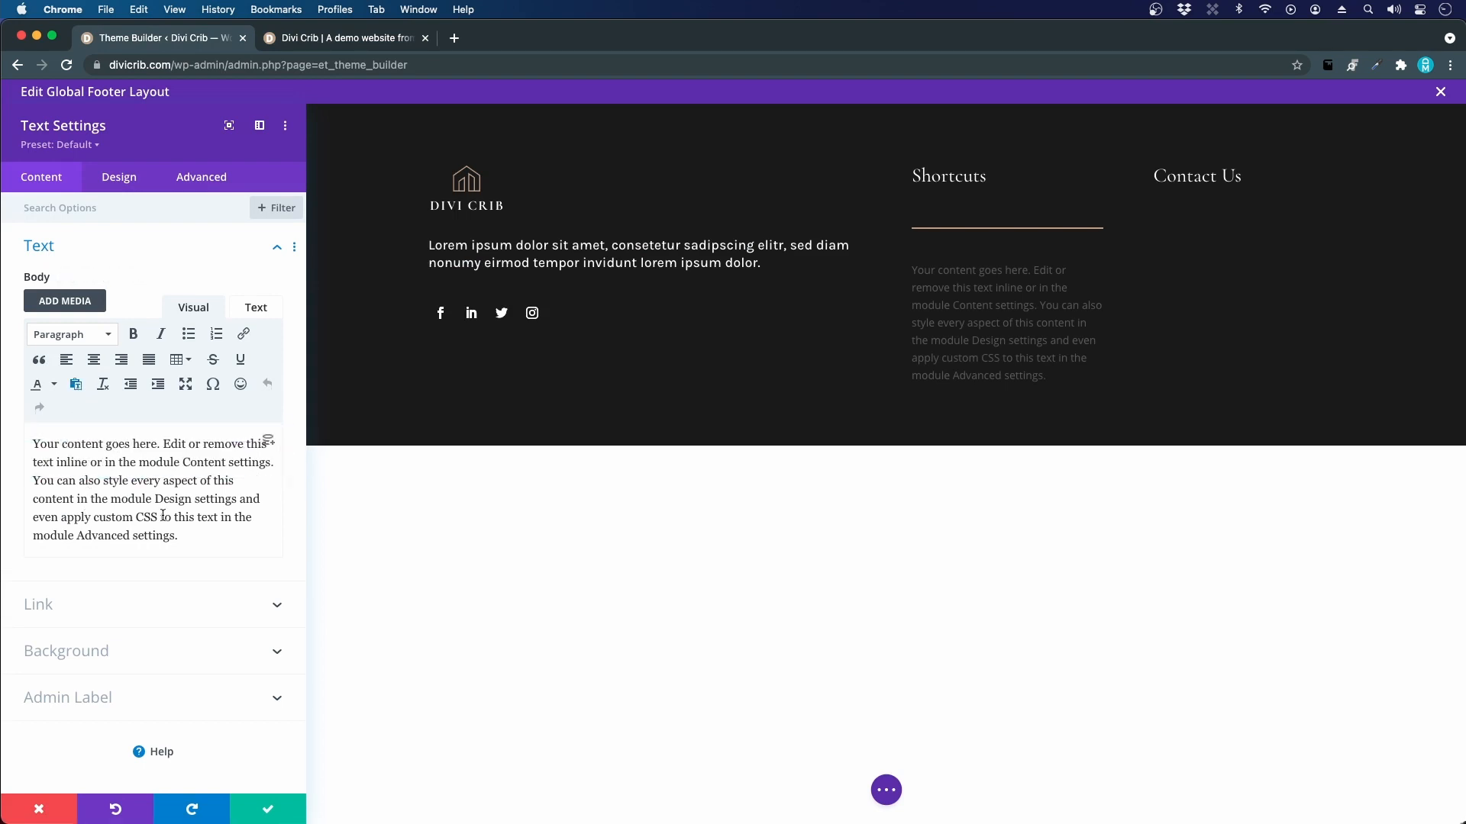
{"action": "triple_click", "coordinate": [42, 445]}
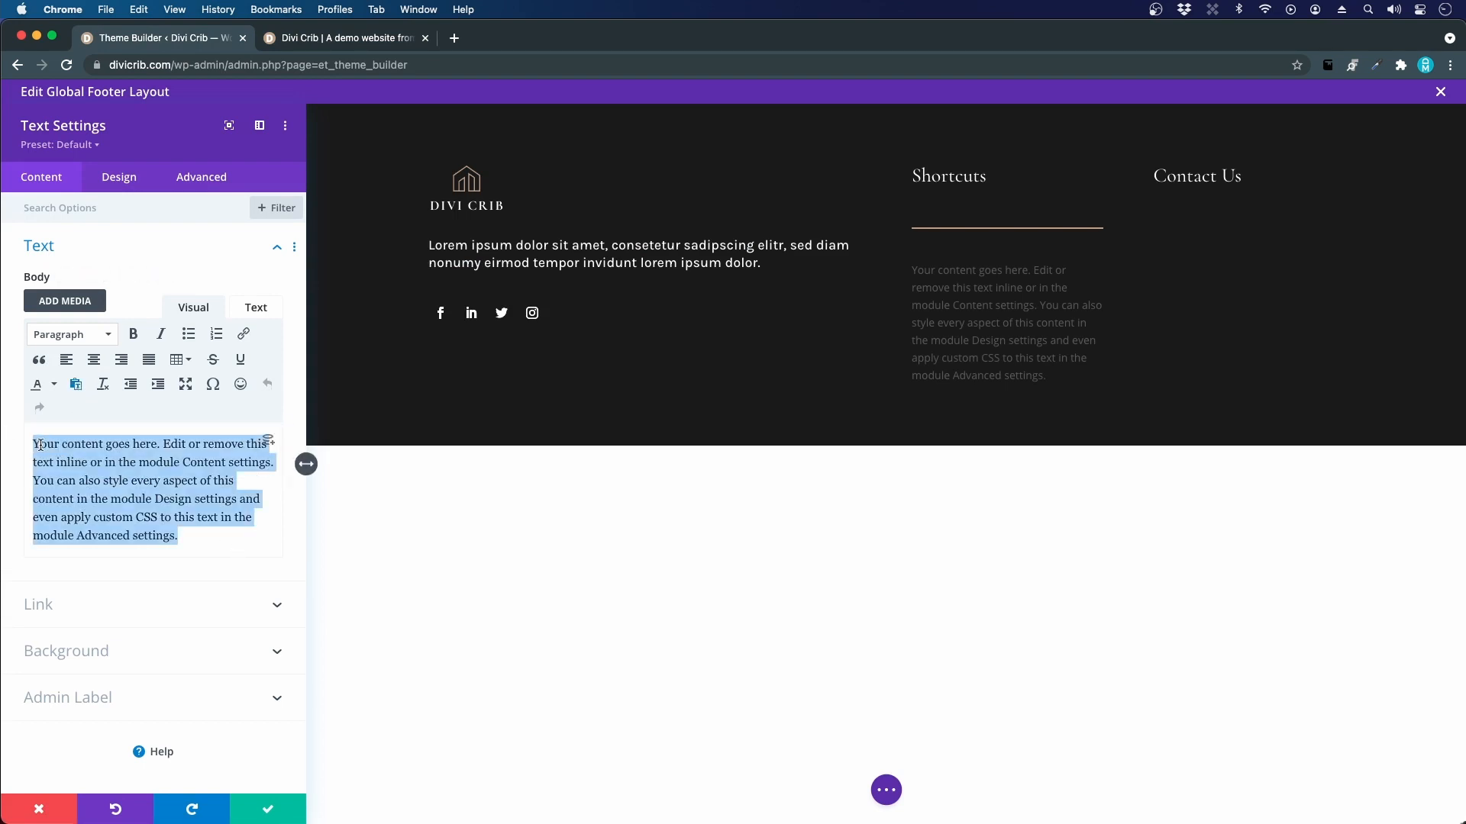
{"action": "key", "text": "super+v"}
- Split Home, About us, News and Contact Us into separate paragraphs and format them as a bulleted list
{"action": "left_click", "coordinate": [33, 463]}
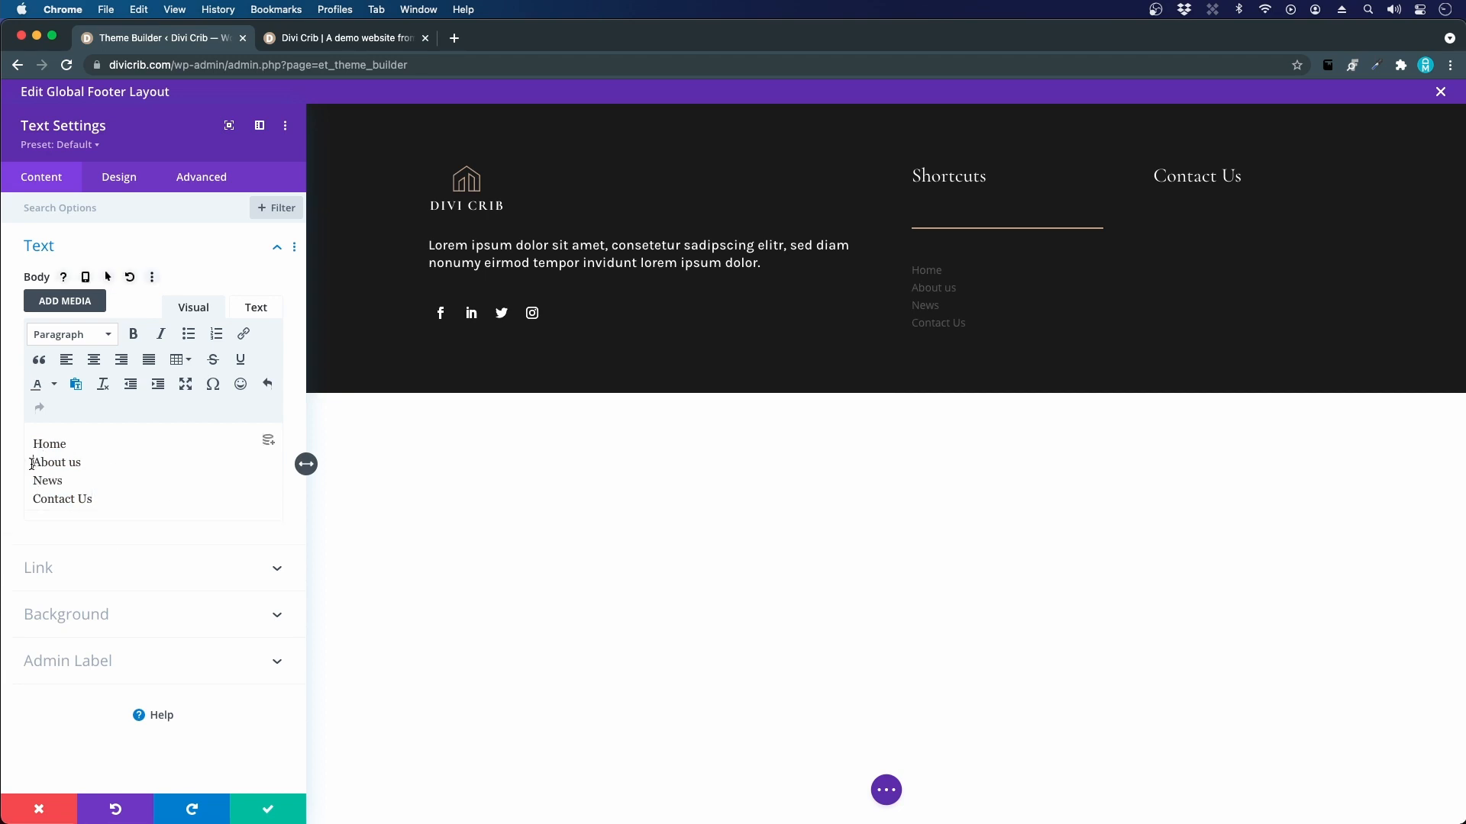
{"action": "key", "text": "BackSpace"}
{"action": "key", "text": "Return"}
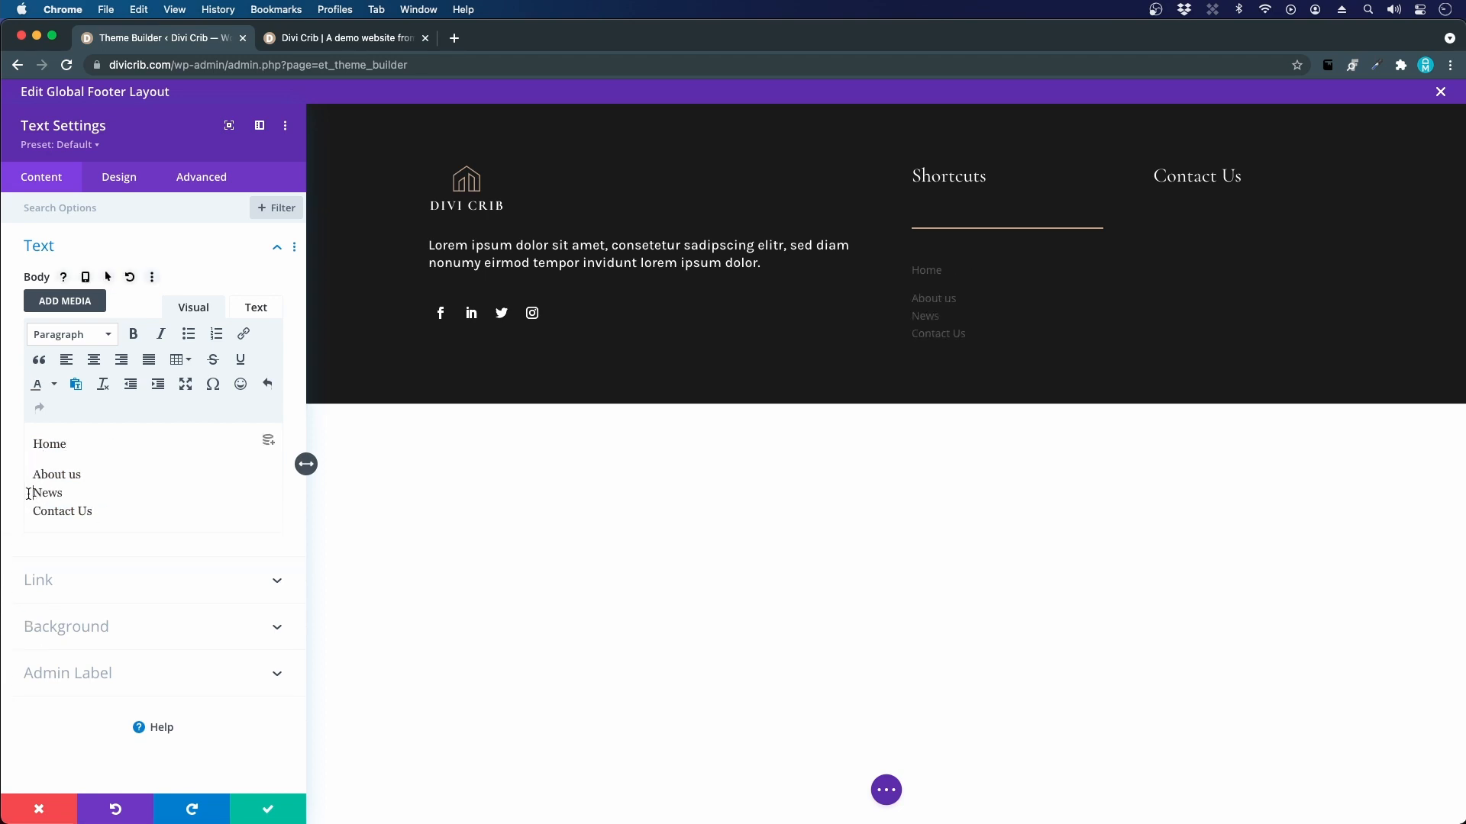
{"action": "left_click", "coordinate": [32, 493]}
{"action": "key", "text": "BackSpace"}
{"action": "key", "text": "Return"}
{"action": "left_click", "coordinate": [32, 524]}
{"action": "key", "text": "BackSpace"}
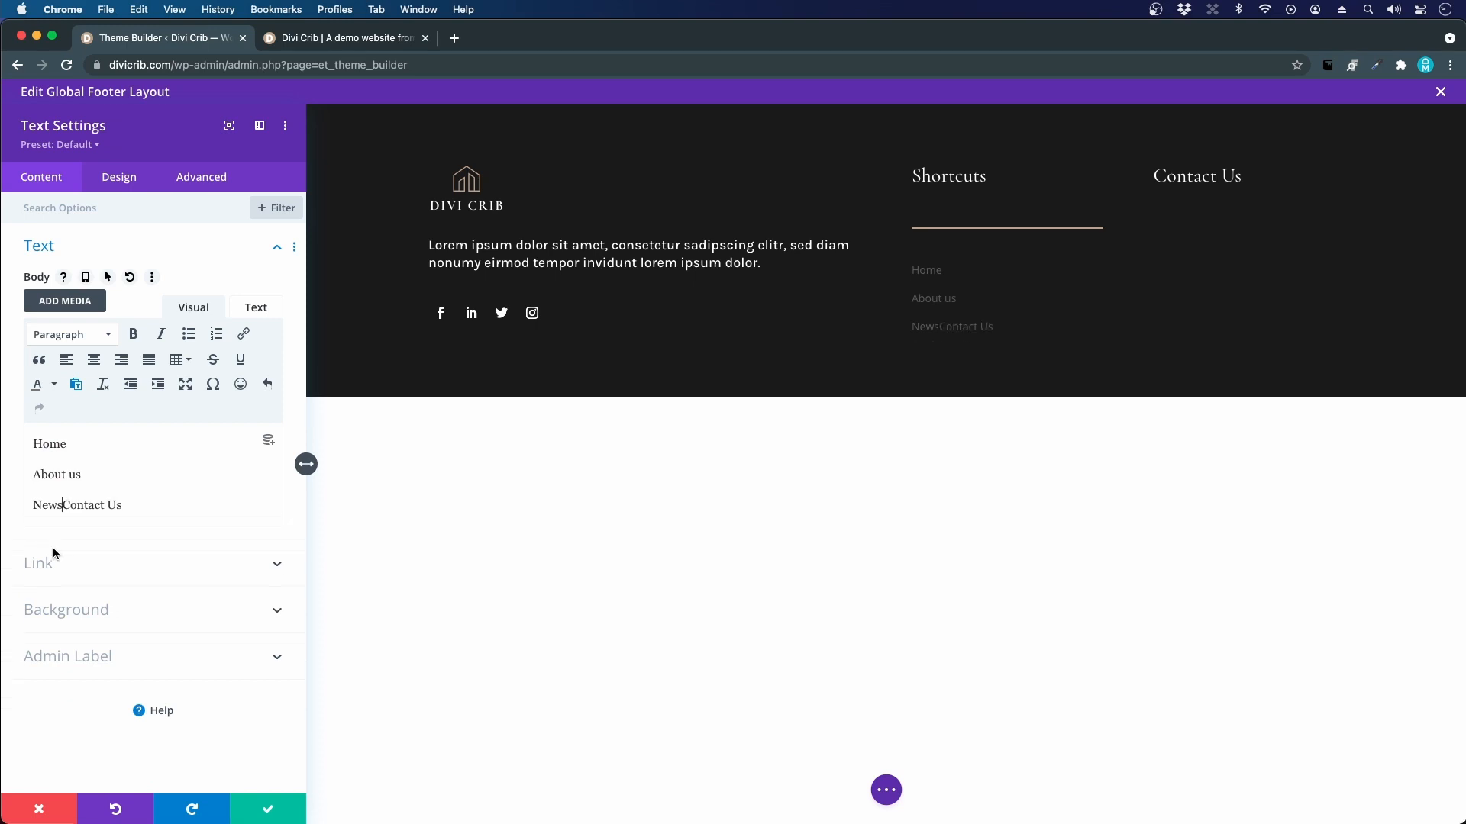
{"action": "key", "text": "Return"}
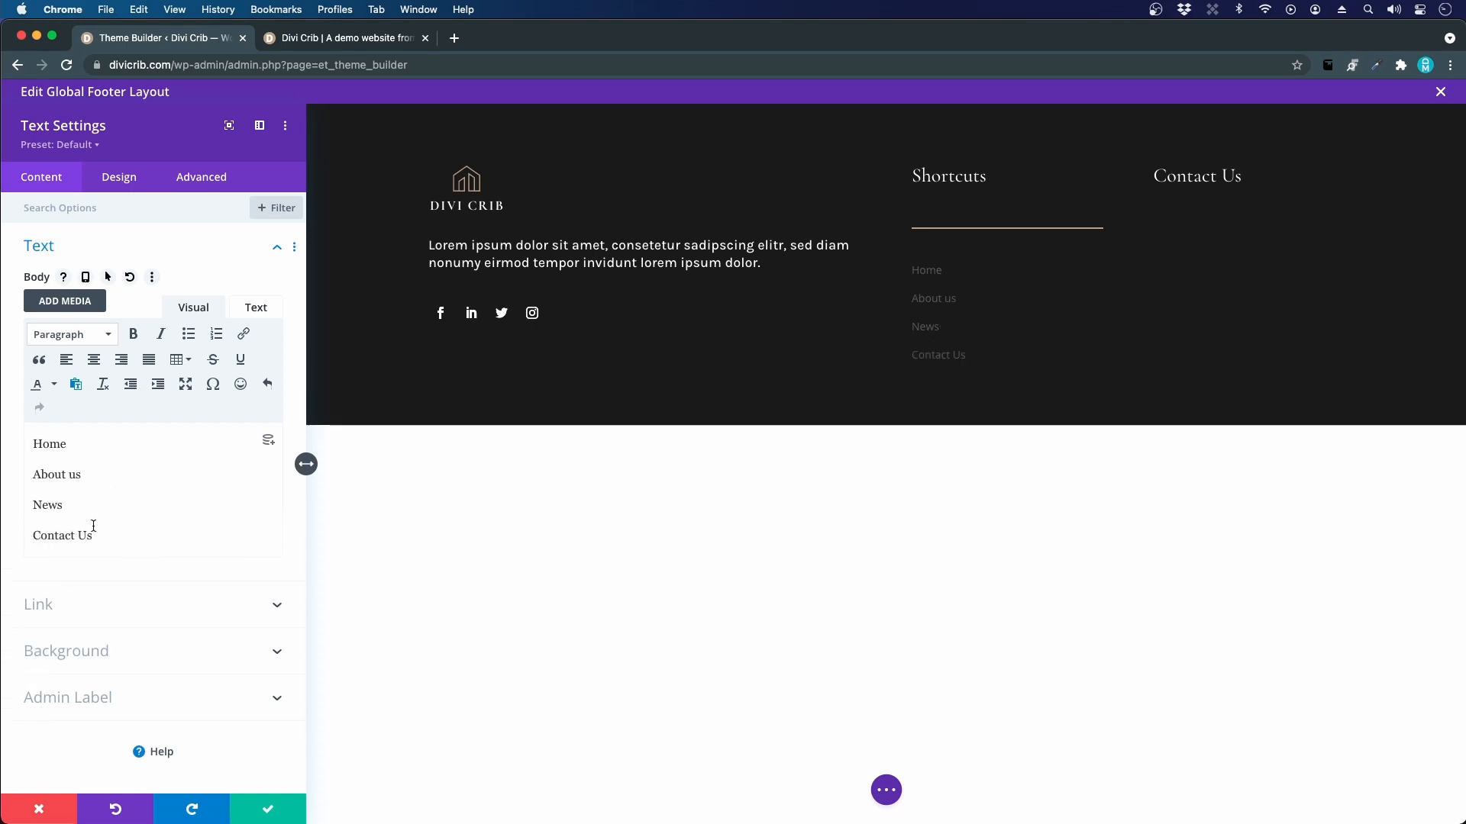
{"action": "left_click_drag", "start_coordinate": [32, 441], "coordinate": [134, 548]}
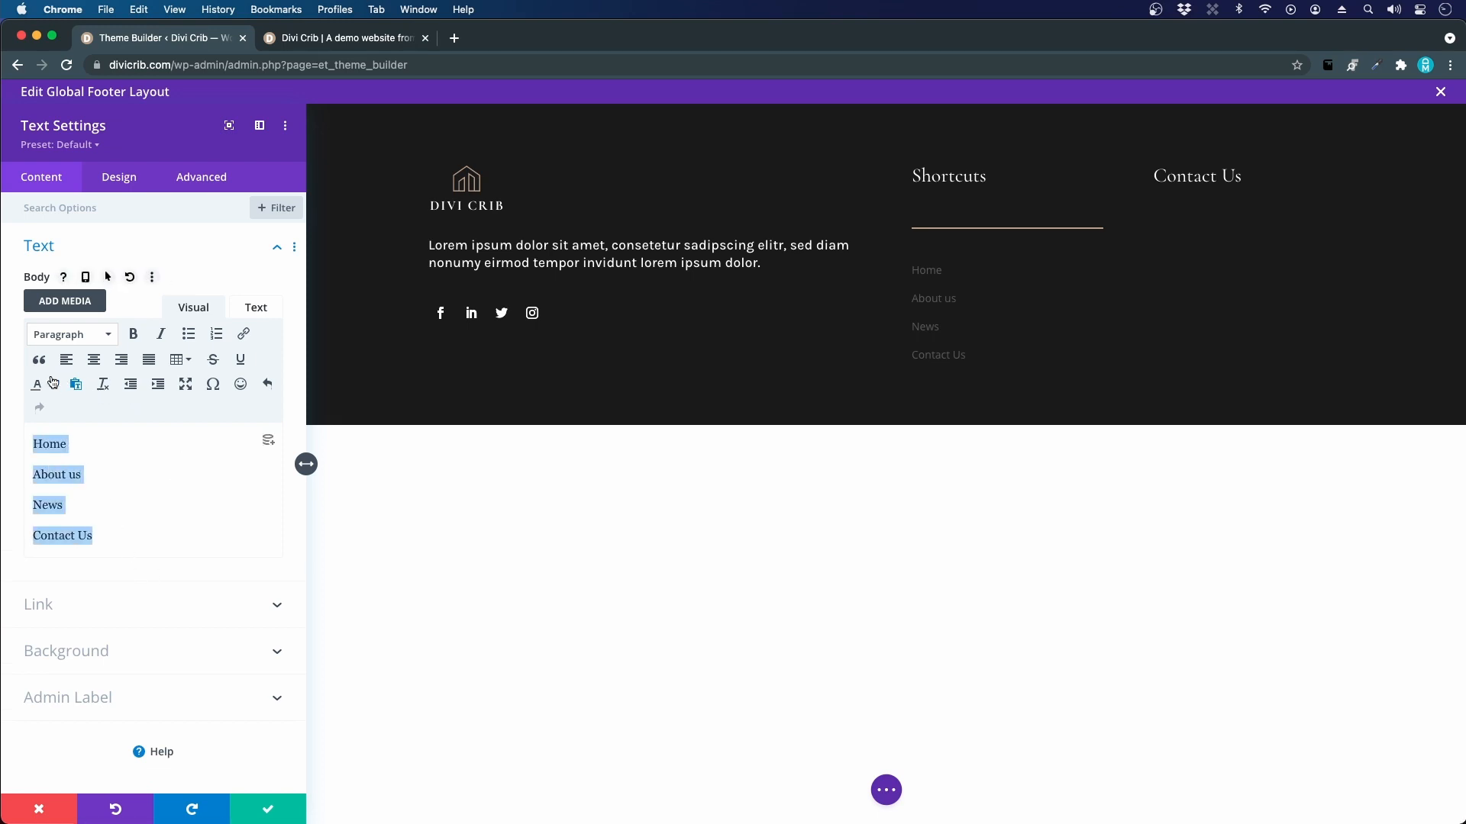
{"action": "left_click", "coordinate": [189, 336]}
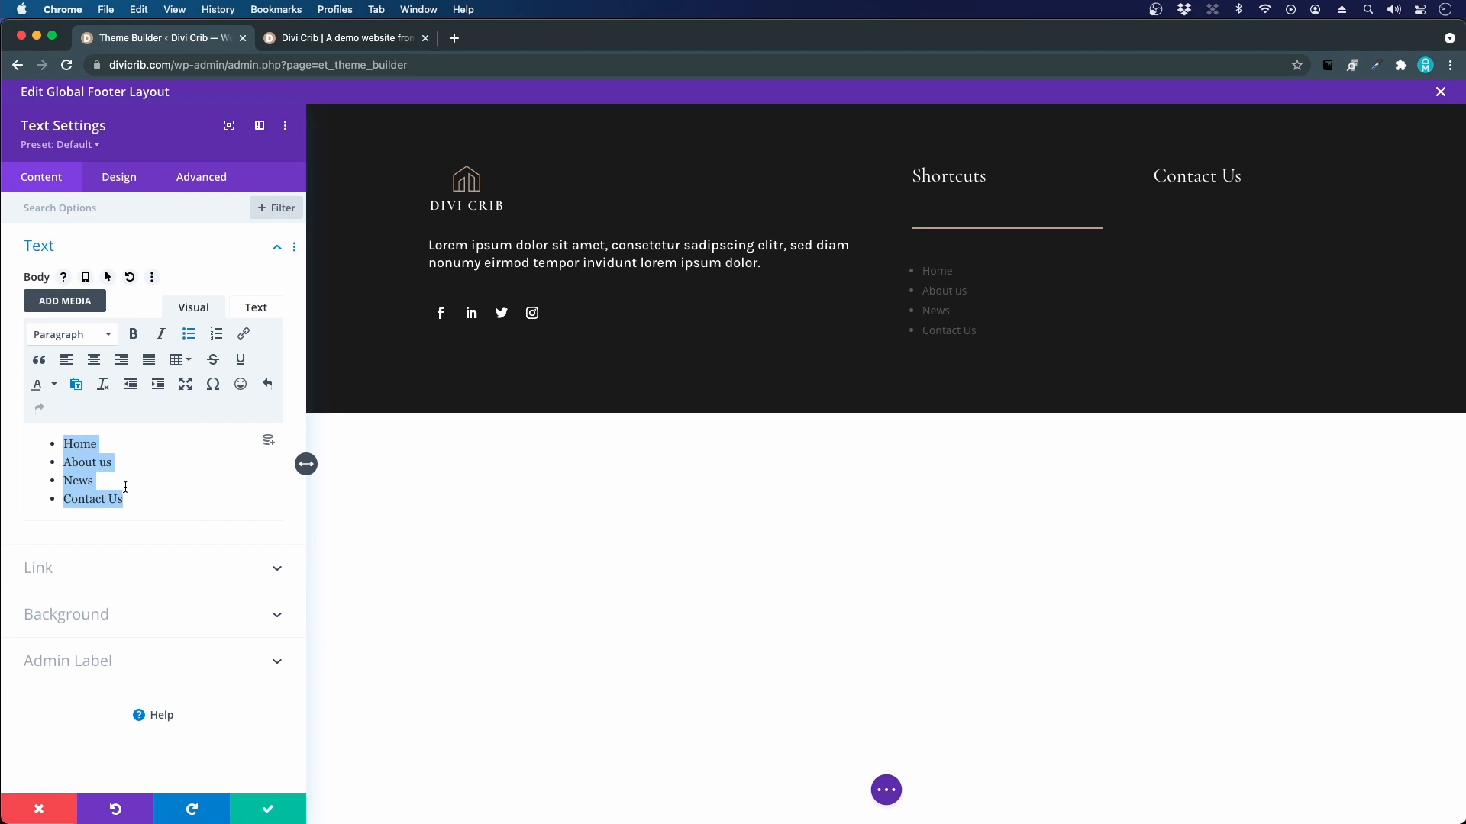
- Link the Home list item to the URL "/"
{"action": "left_click", "coordinate": [117, 482]}
{"action": "left_click_drag", "start_coordinate": [112, 444], "coordinate": [54, 442]}
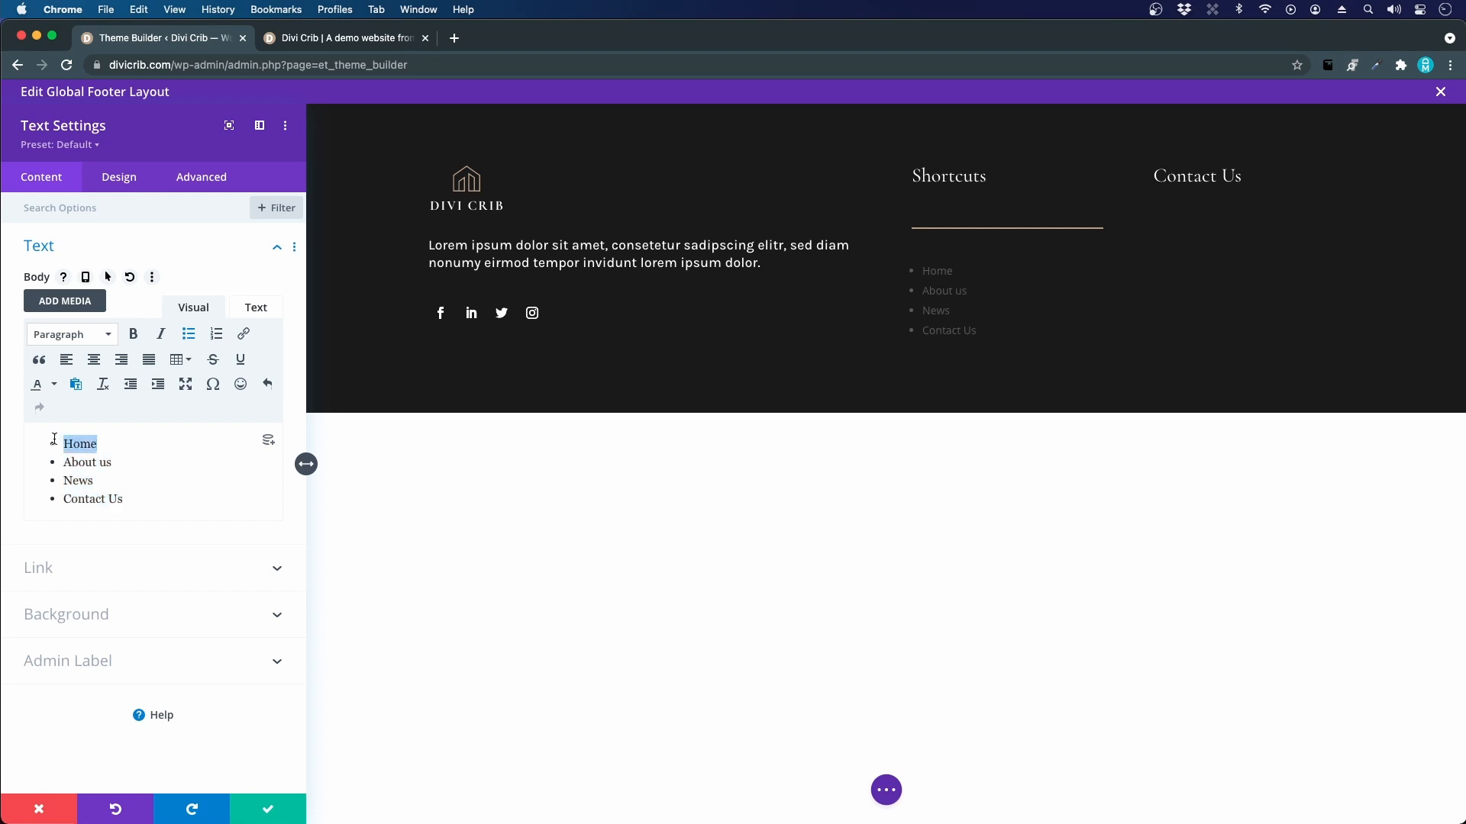
{"action": "left_click", "coordinate": [243, 334]}
{"action": "left_click", "coordinate": [712, 406]}
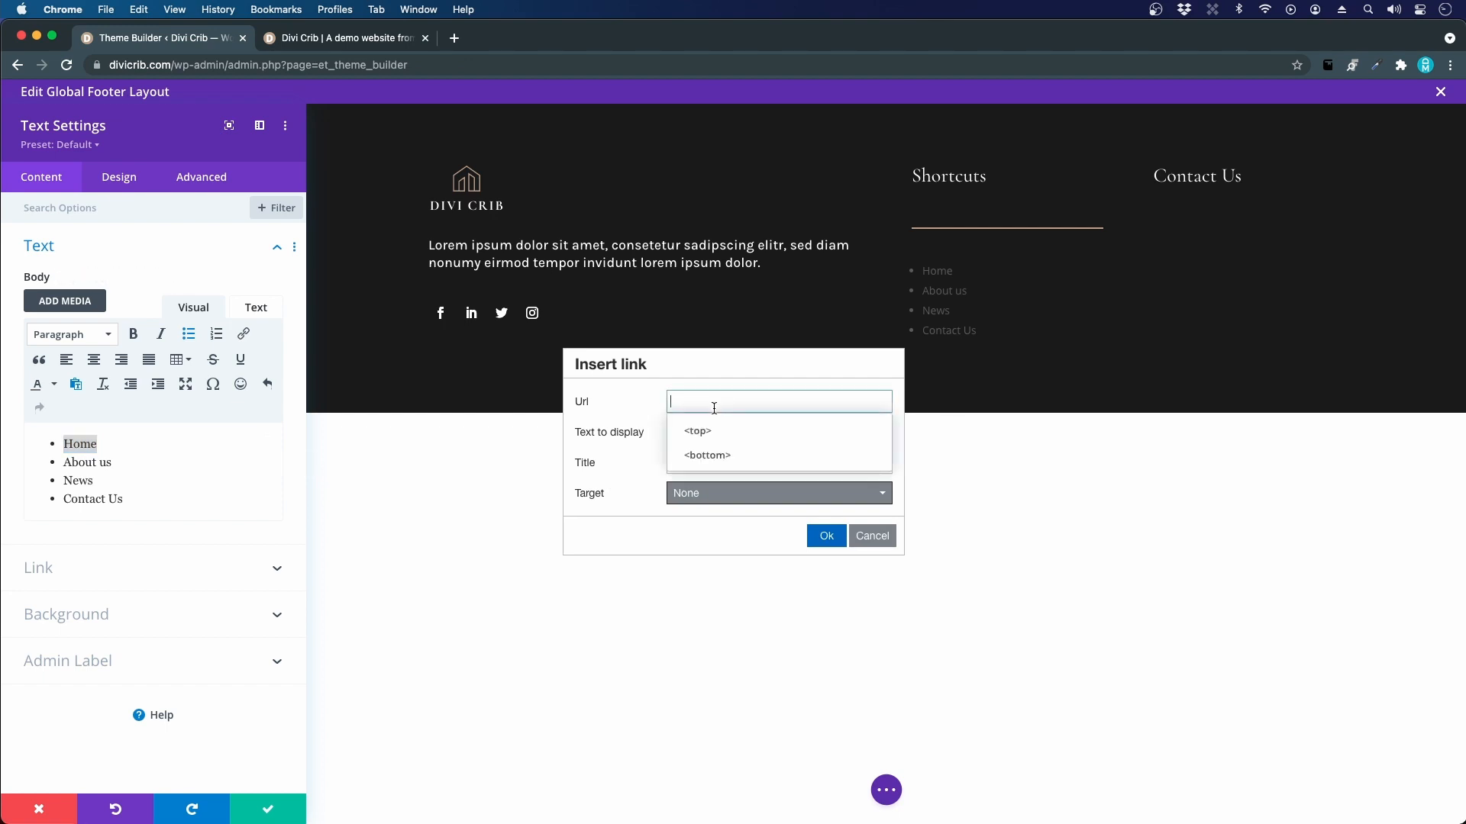
{"action": "type", "text": "/"}
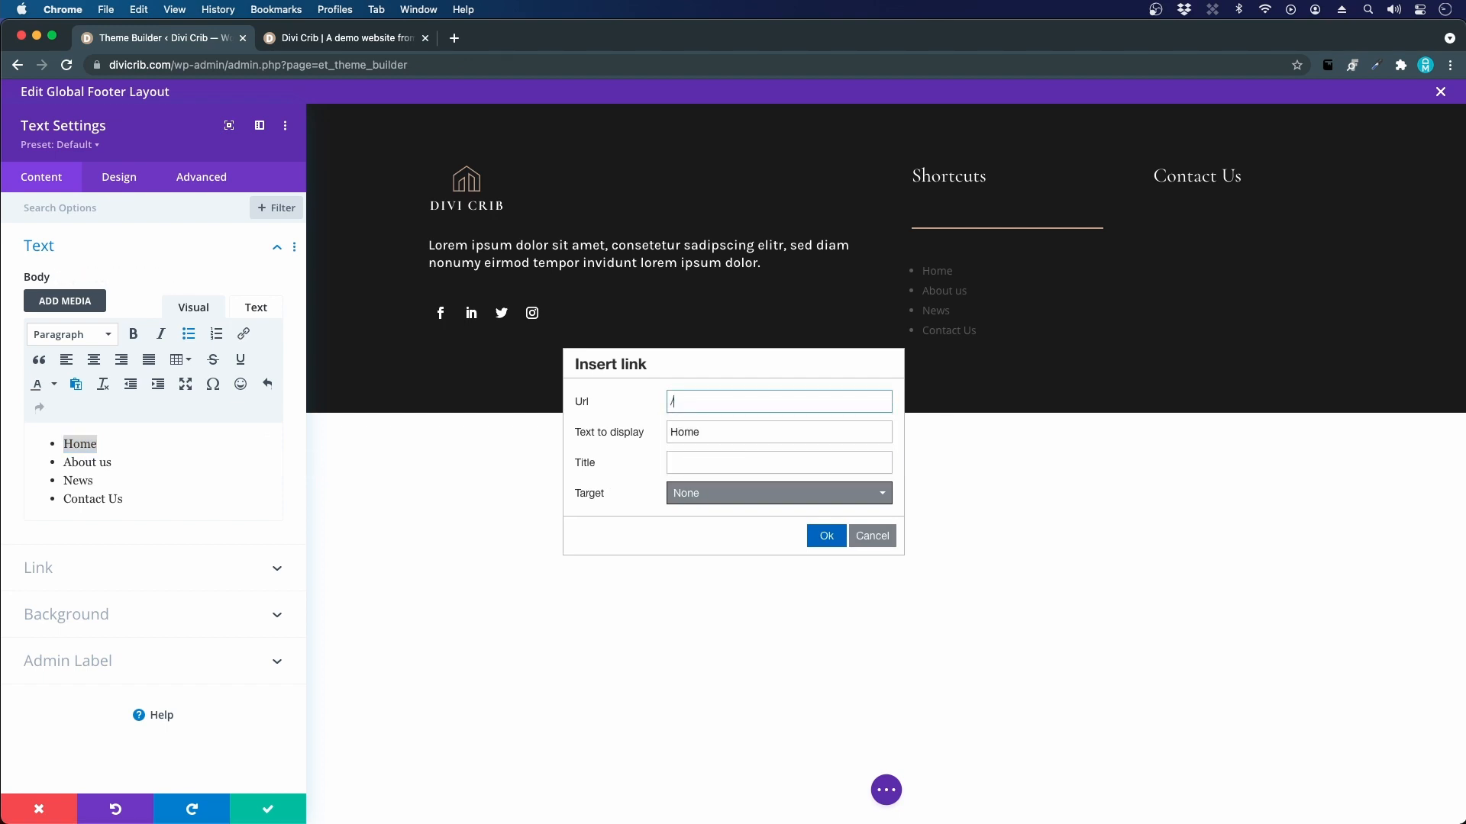
{"action": "left_click", "coordinate": [827, 536]}
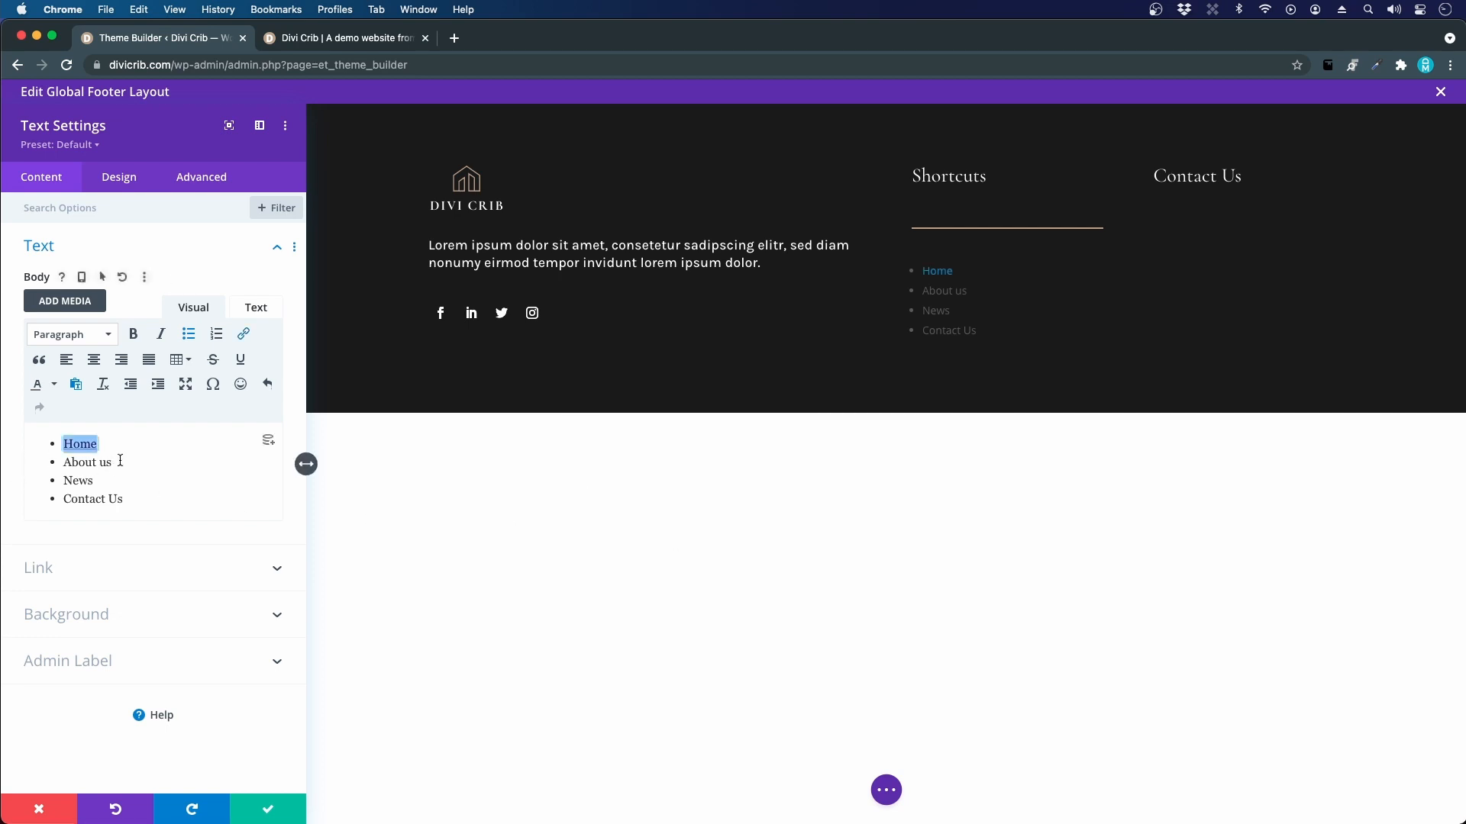
- Link the About us list item to the URL "/about-us/"
{"action": "left_click_drag", "start_coordinate": [115, 462], "coordinate": [63, 461]}
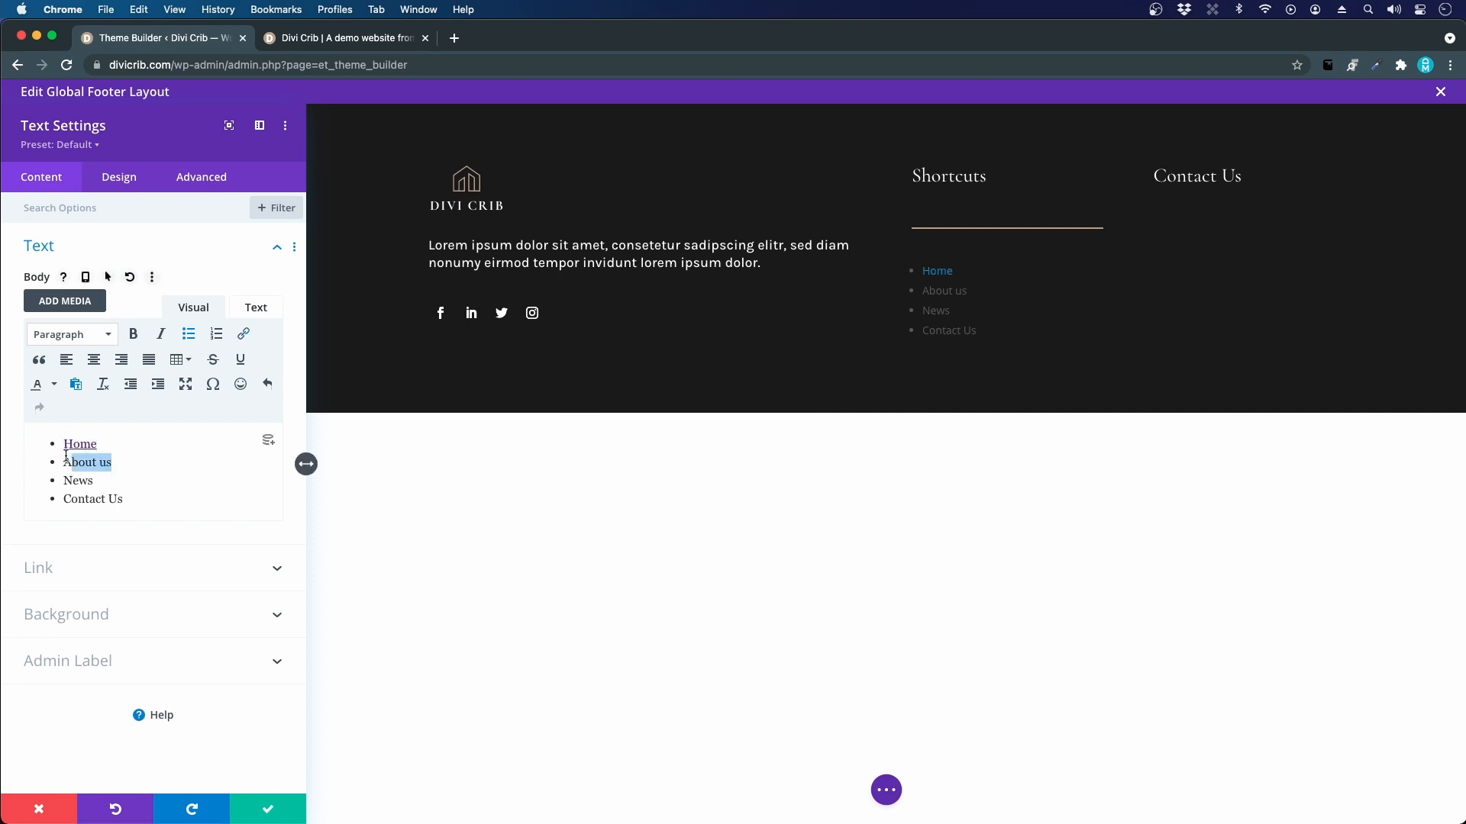
{"action": "left_click", "coordinate": [244, 333]}
{"action": "left_click", "coordinate": [672, 400]}
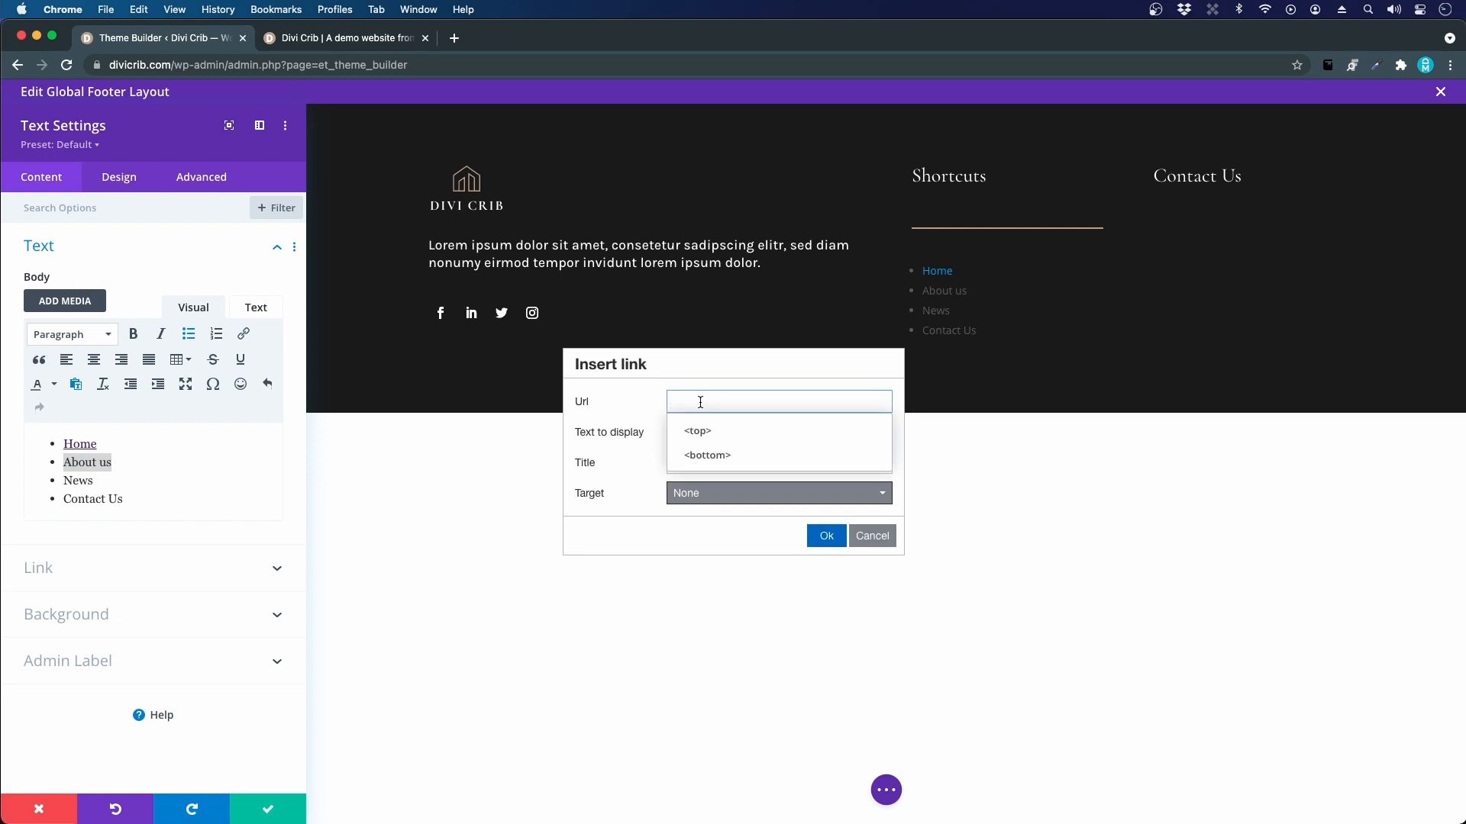
{"action": "type", "text": "/about-us/"}
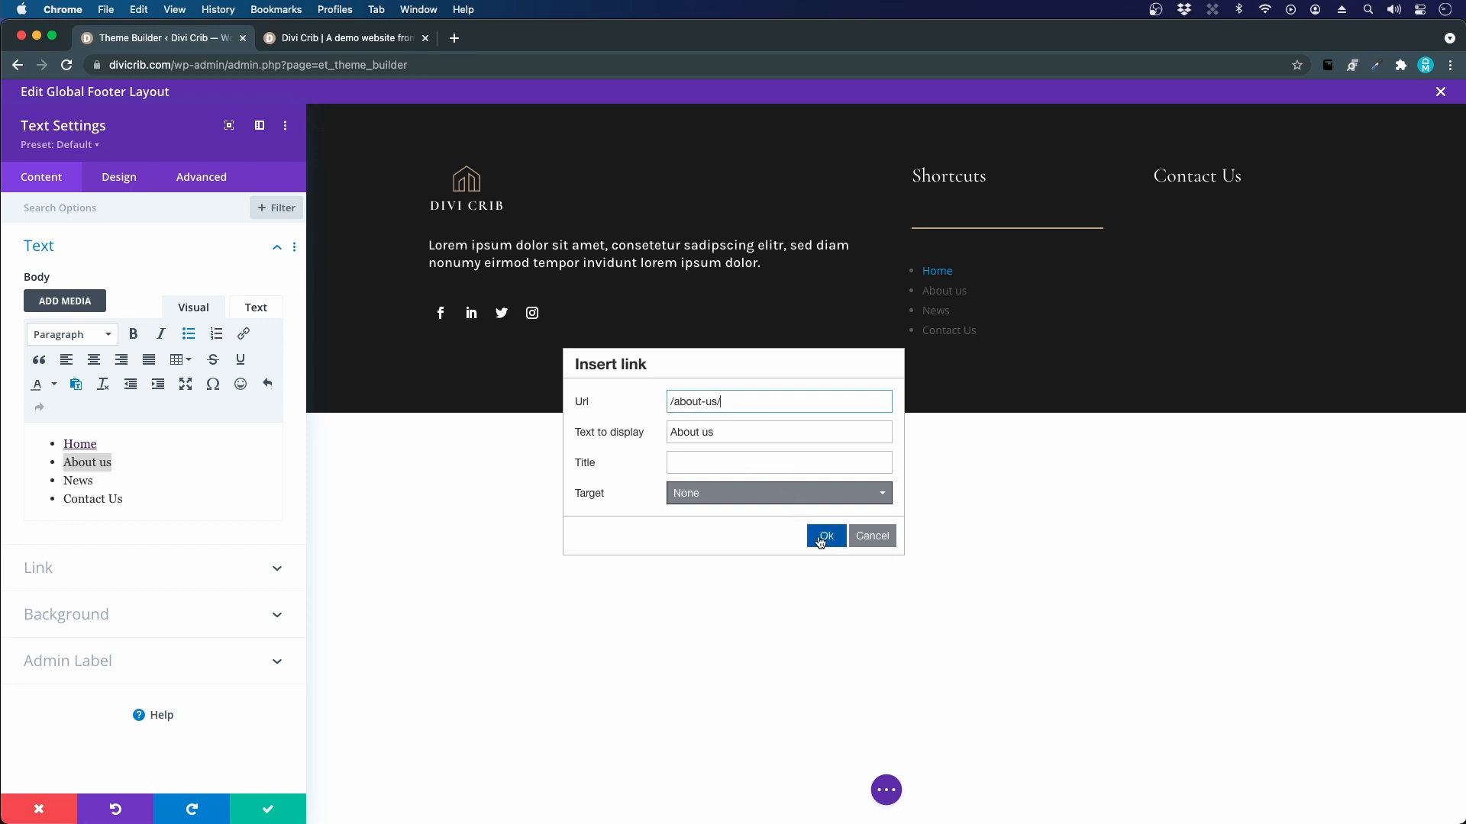
{"action": "left_click", "coordinate": [820, 542]}
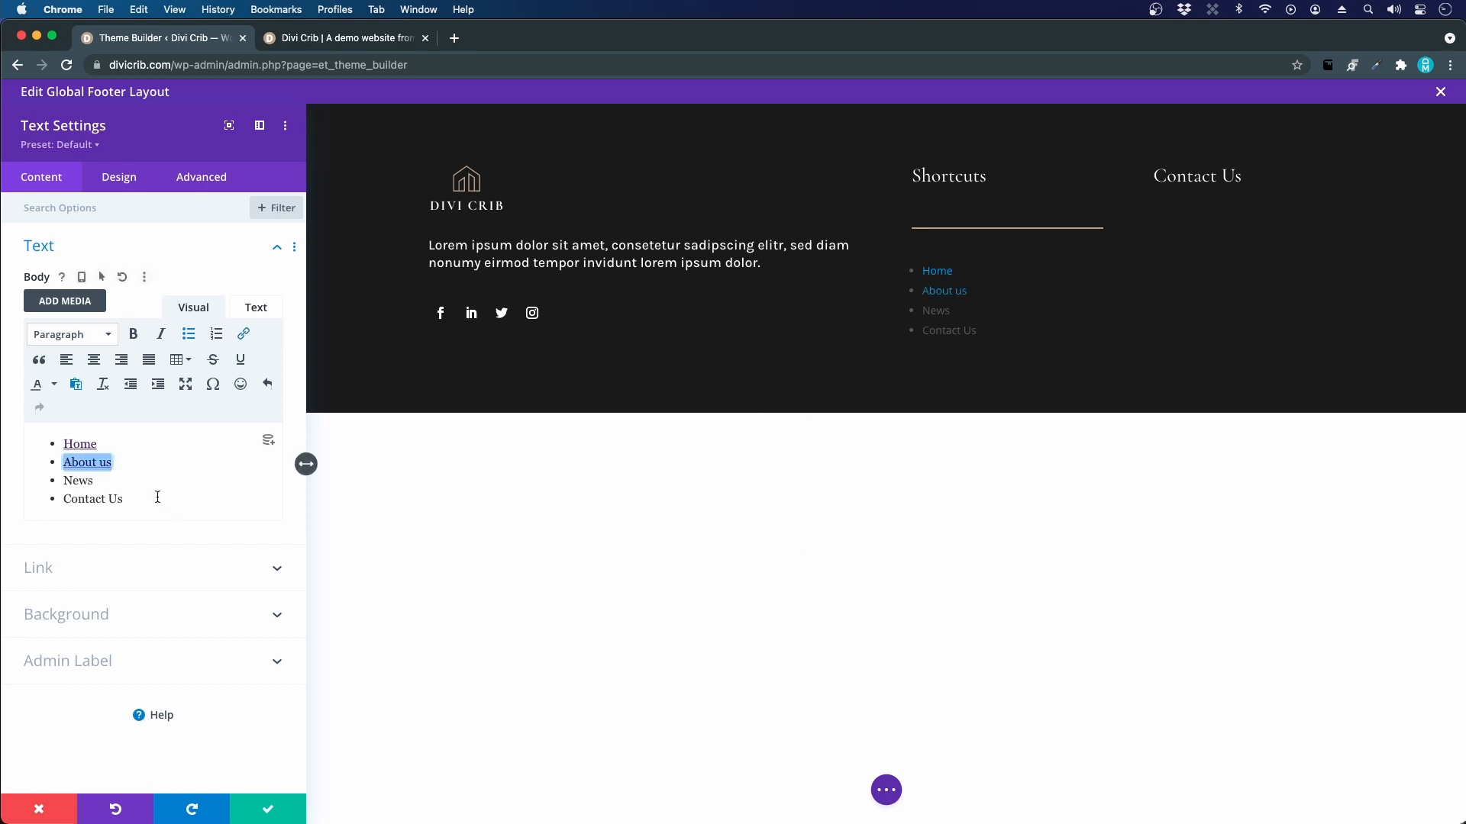
- Link the News list item to the URL "/news/", keeping its target set to None
{"action": "left_click", "coordinate": [98, 481]}
{"action": "left_click_drag", "start_coordinate": [99, 481], "coordinate": [60, 479]}
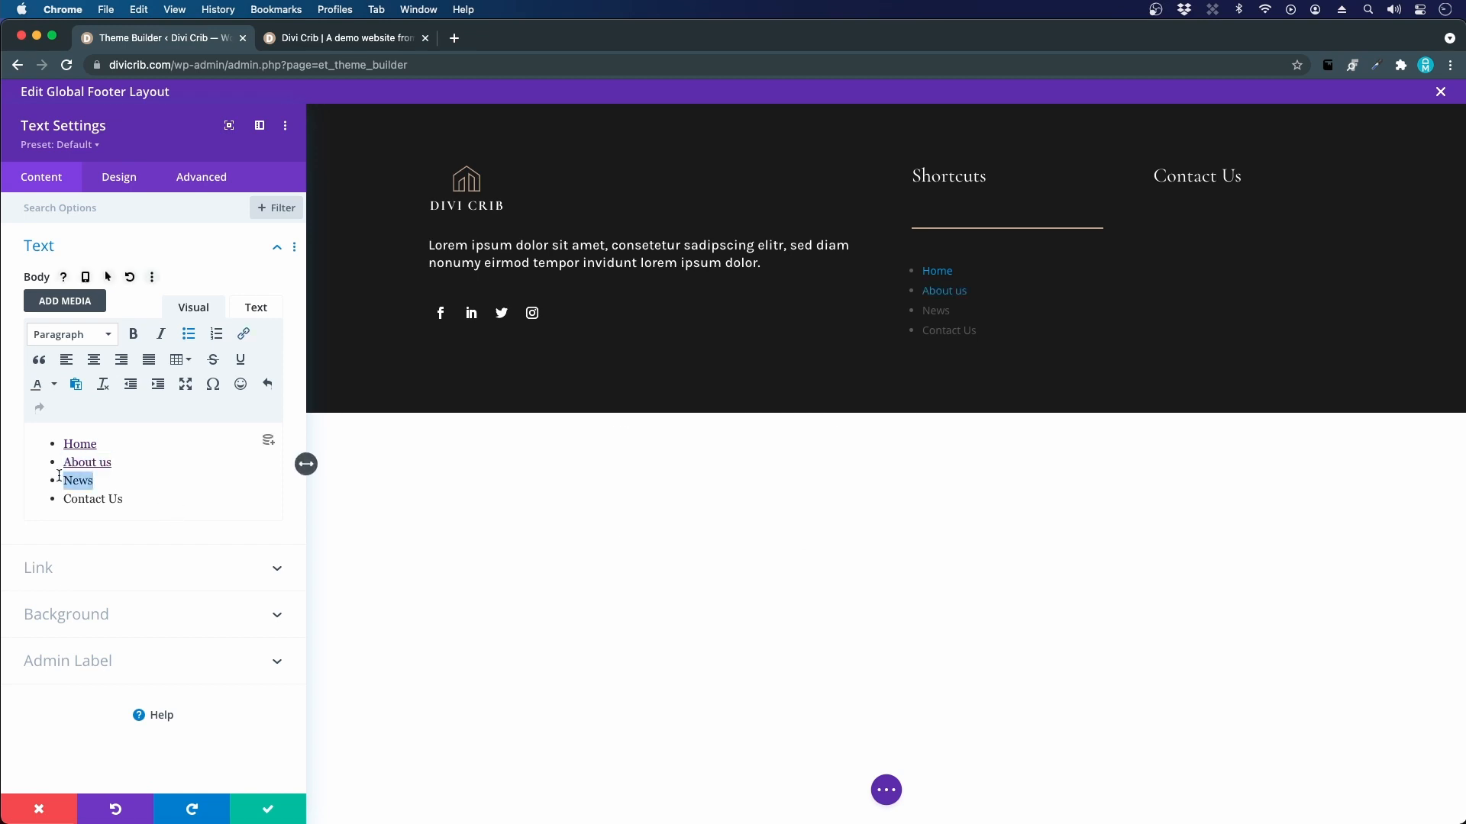
{"action": "left_click", "coordinate": [243, 334]}
{"action": "left_click", "coordinate": [776, 399]}
{"action": "type", "text": "/"}
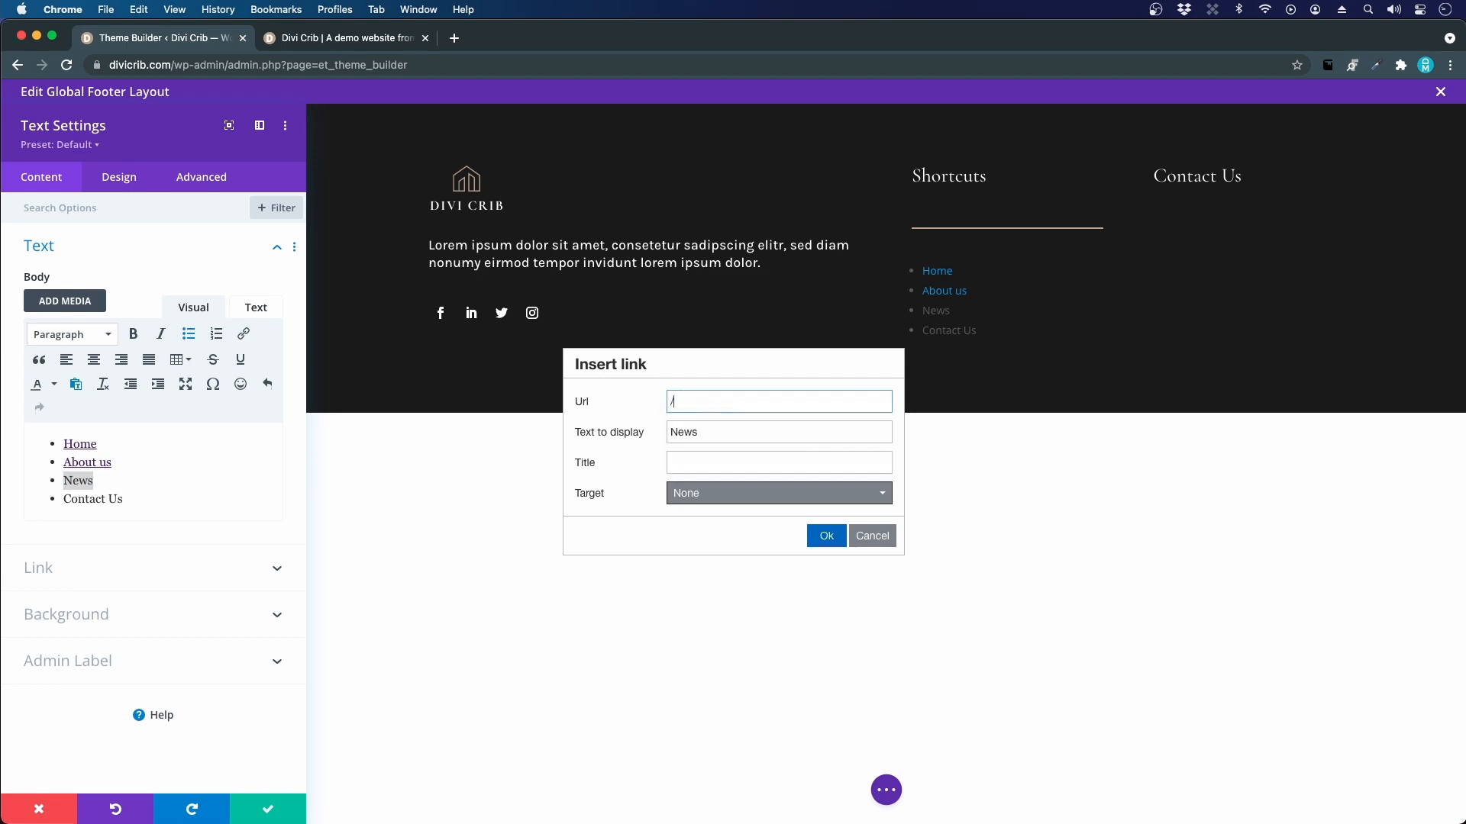
{"action": "type", "text": "nerws"}
{"action": "key", "text": "BackSpace"}
{"action": "type", "text": "ews/"}
{"action": "left_click", "coordinate": [689, 496]}
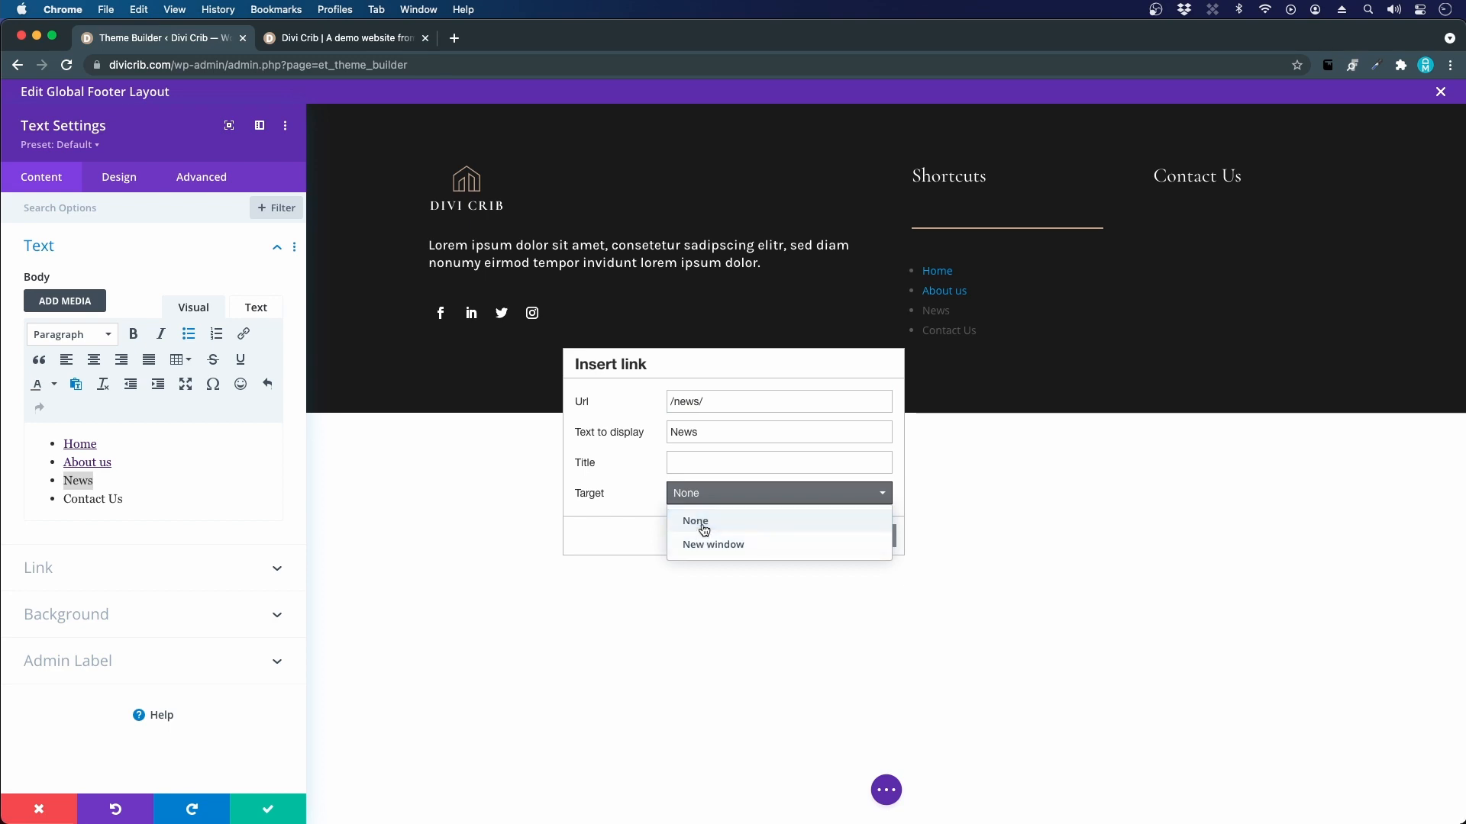
{"action": "left_click", "coordinate": [697, 523]}
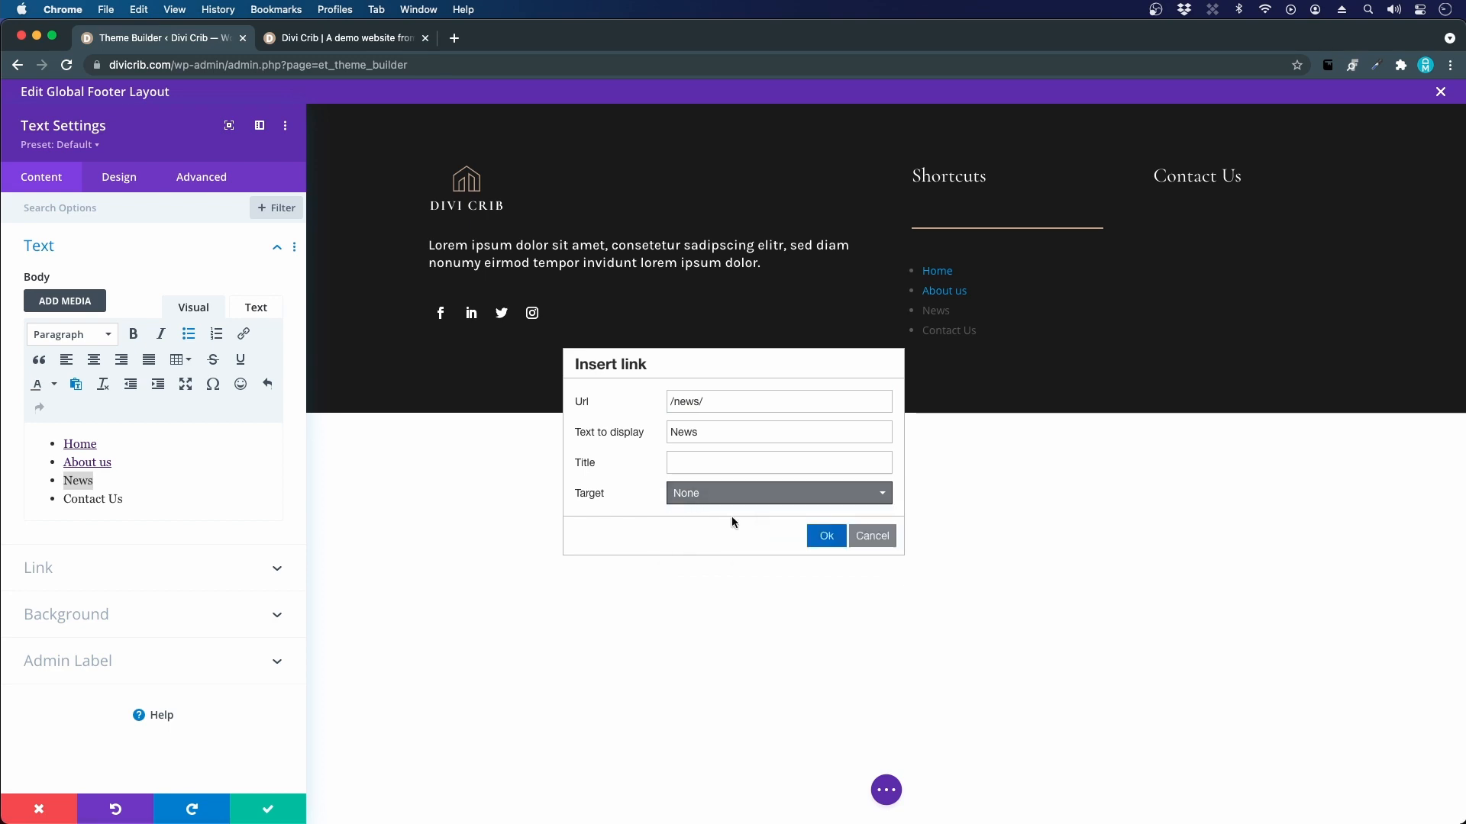
{"action": "left_click", "coordinate": [827, 538]}
- Link the Contact Us list item to the URL "/contact-us/"
{"action": "left_click_drag", "start_coordinate": [170, 499], "coordinate": [51, 501]}
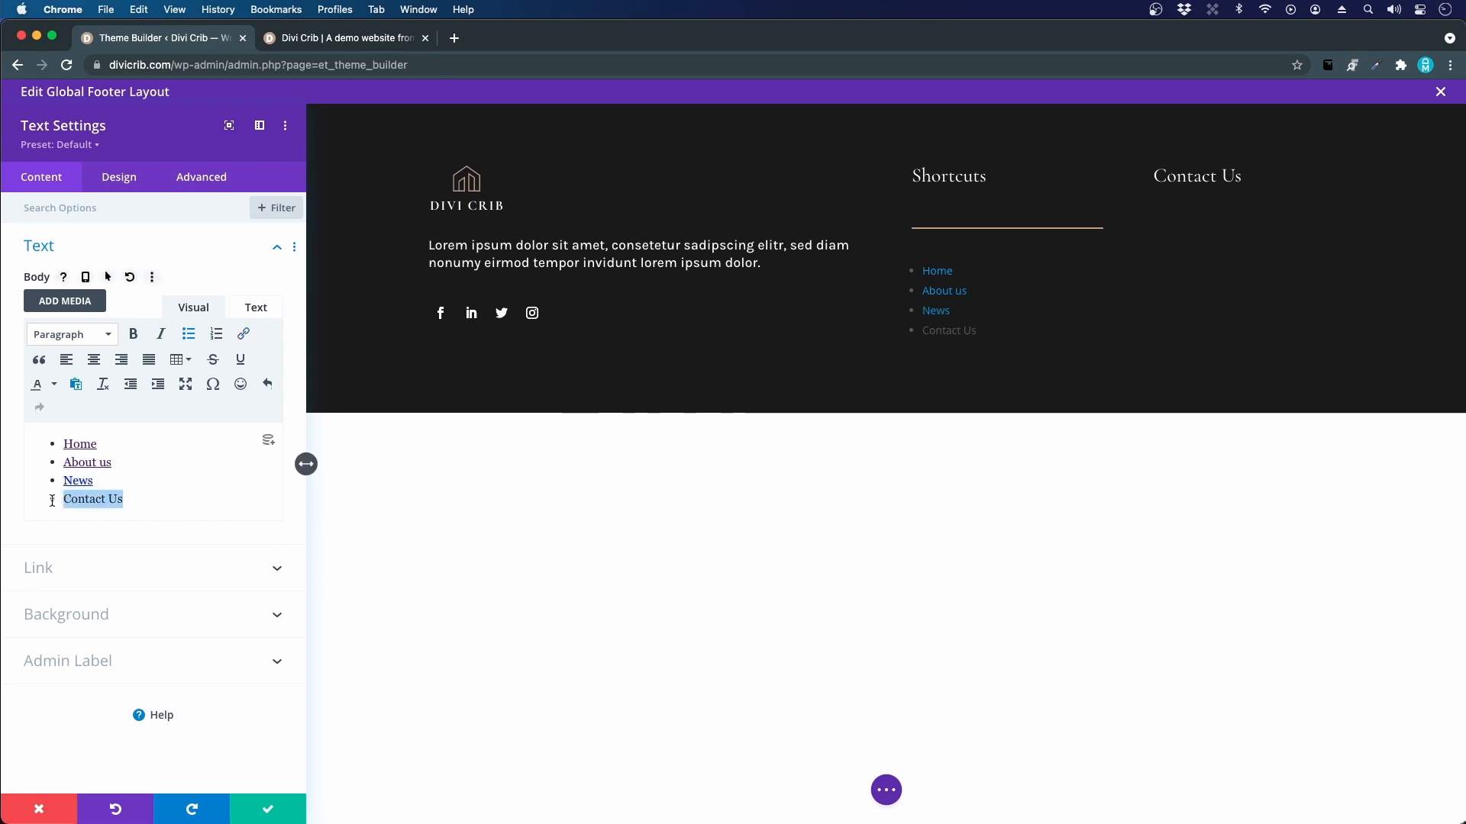
{"action": "left_click", "coordinate": [244, 334]}
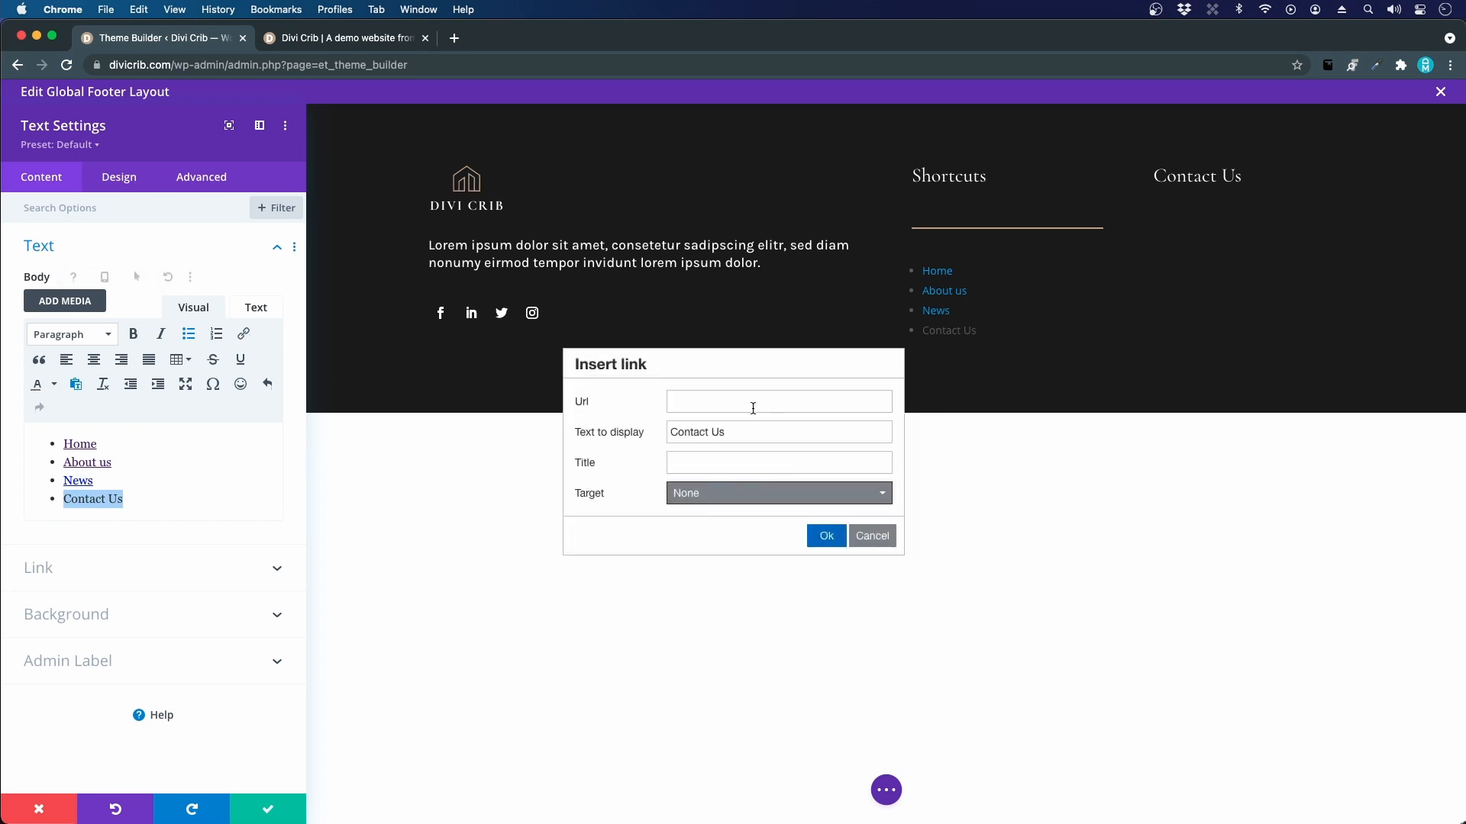
{"action": "left_click", "coordinate": [752, 403]}
{"action": "type", "text": "/contact"}
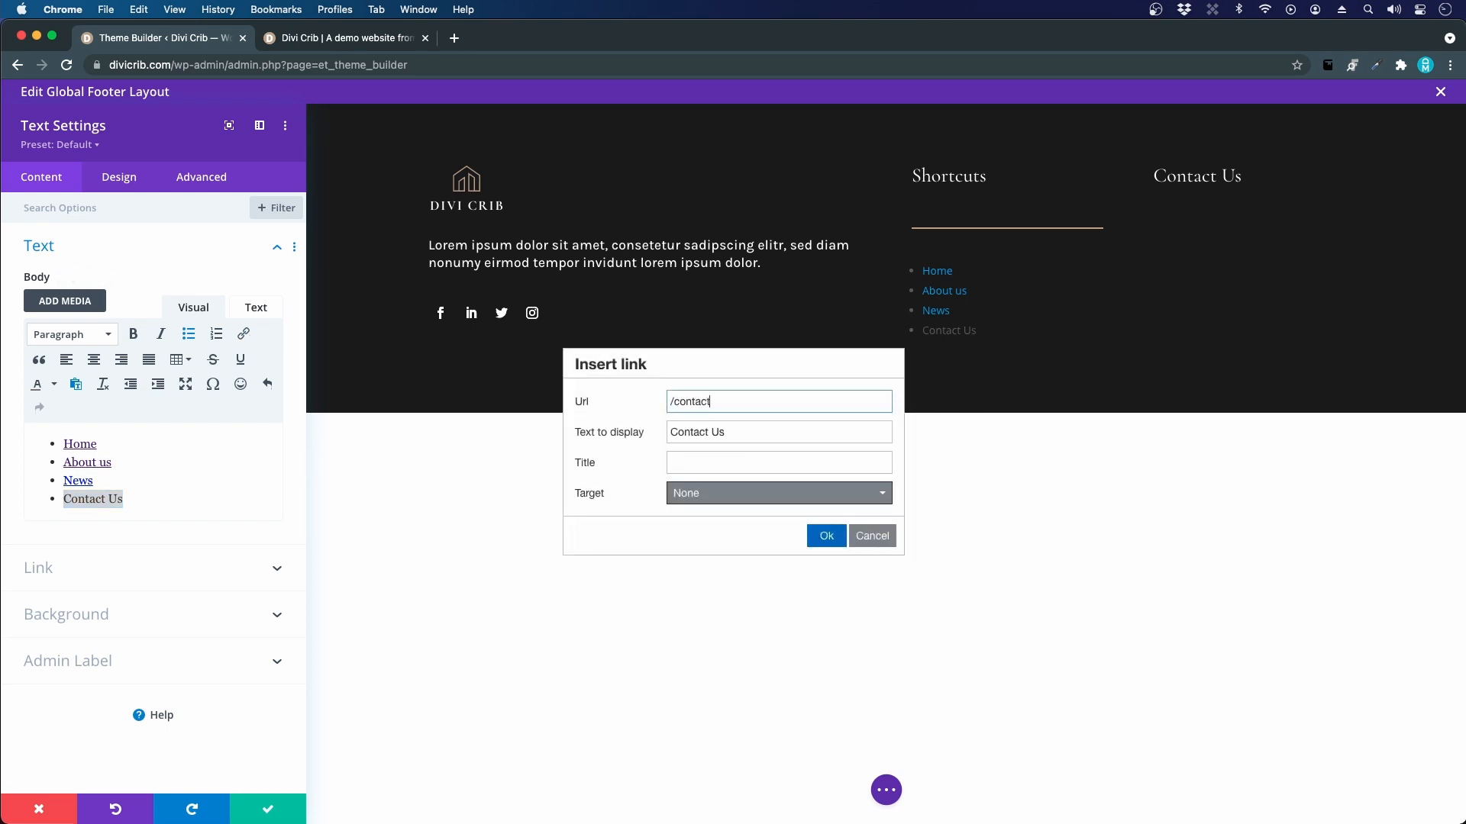
{"action": "type", "text": "-us/"}
{"action": "left_click", "coordinate": [835, 540]}
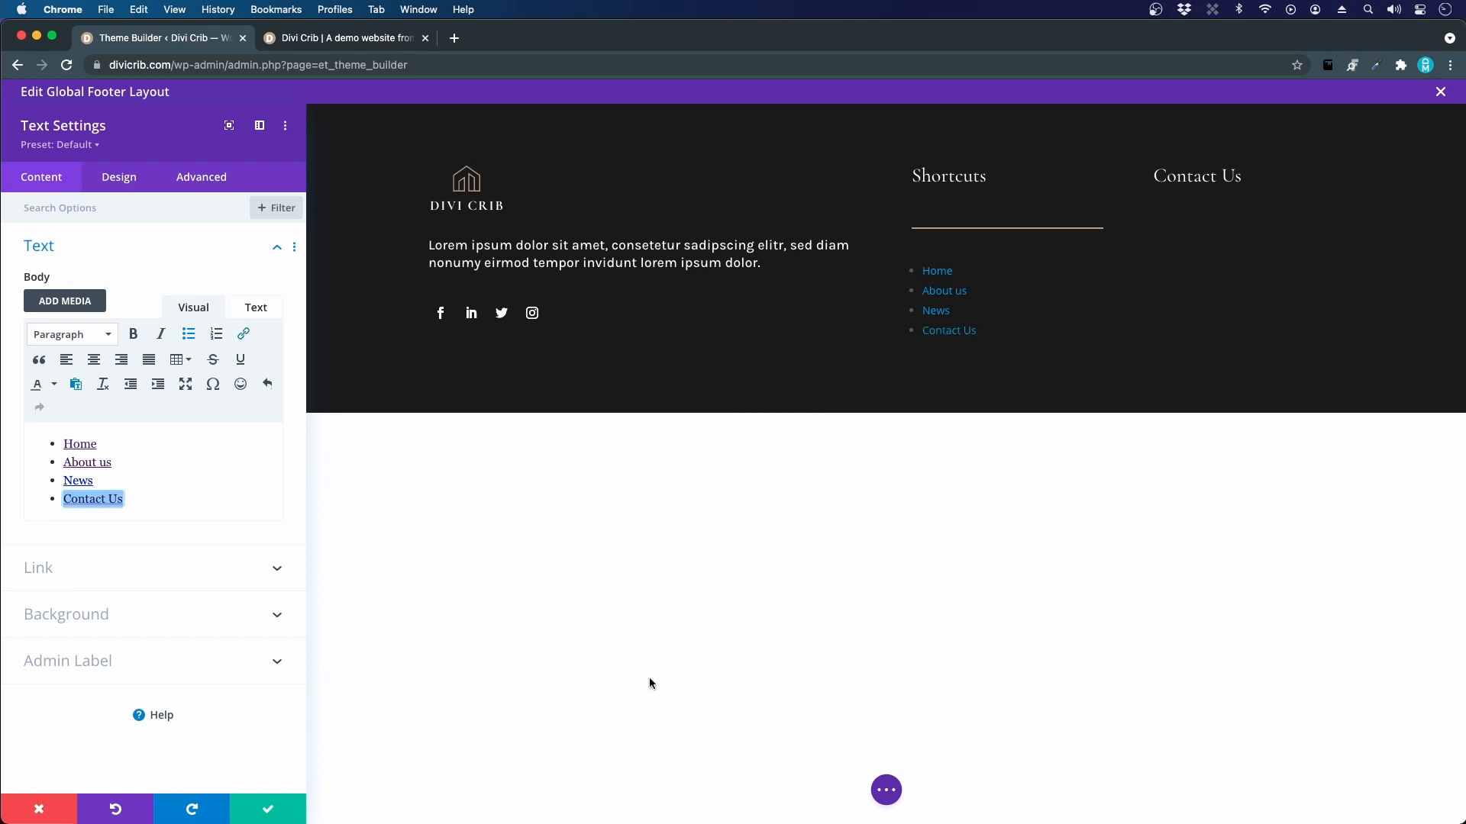
- Check how the Shortcuts links and their bullets are styled in the demo footer, and return to the Theme Builder
{"action": "left_click_drag", "start_coordinate": [62, 480], "coordinate": [181, 482]}
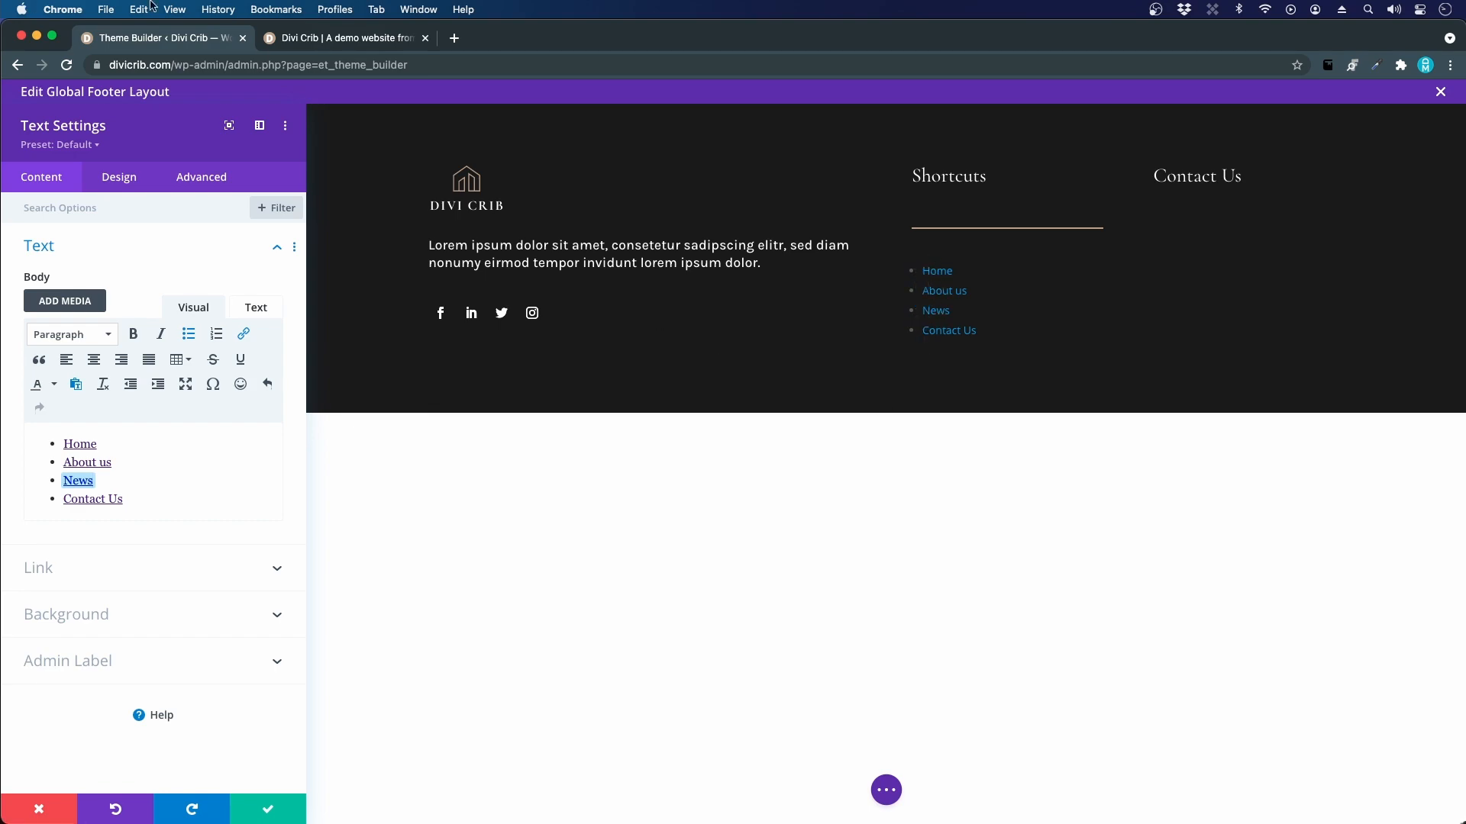
{"action": "left_click", "coordinate": [343, 38]}
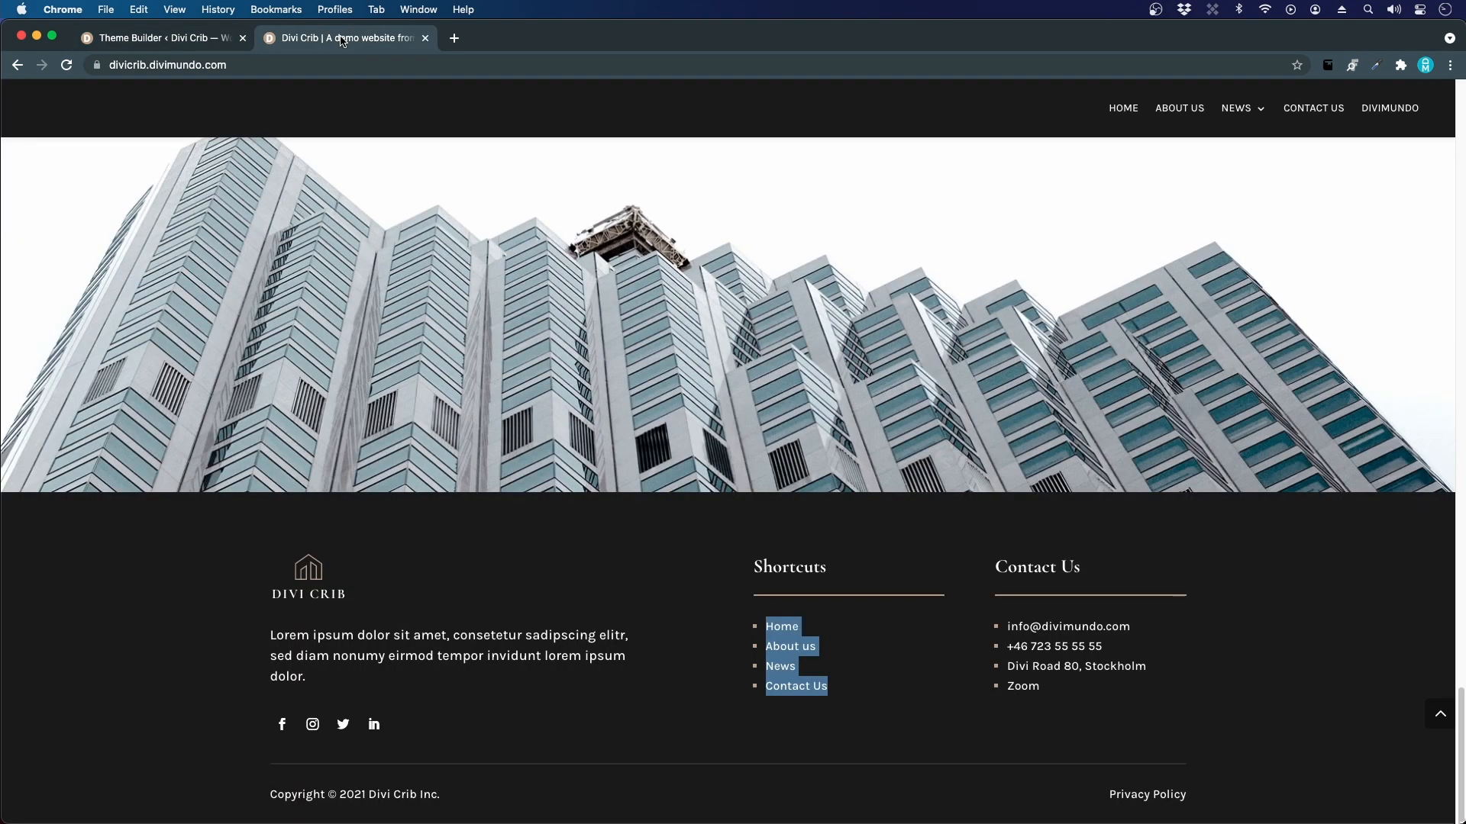
{"action": "left_click", "coordinate": [788, 717]}
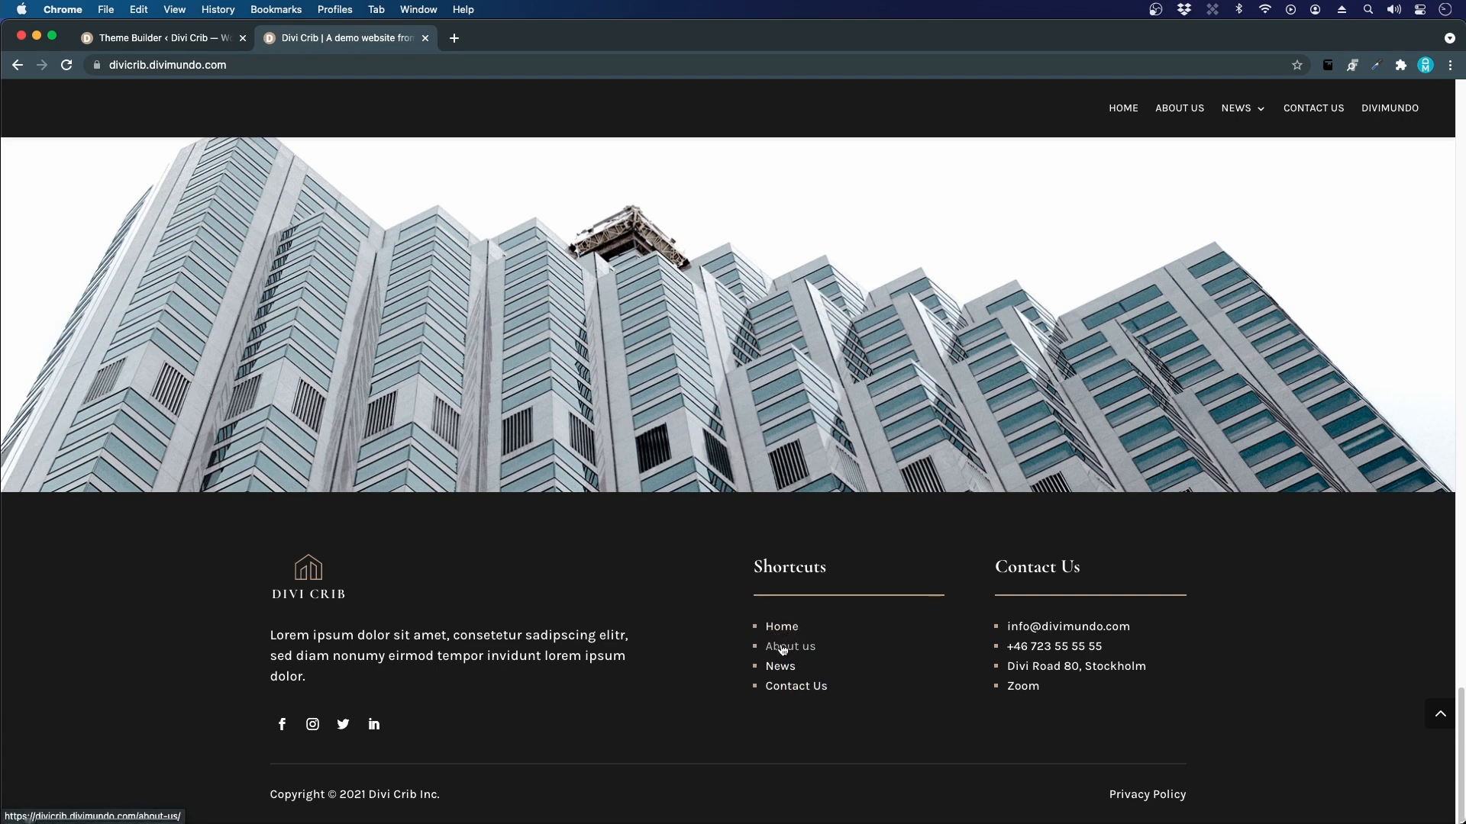
{"action": "left_click", "coordinate": [178, 42]}
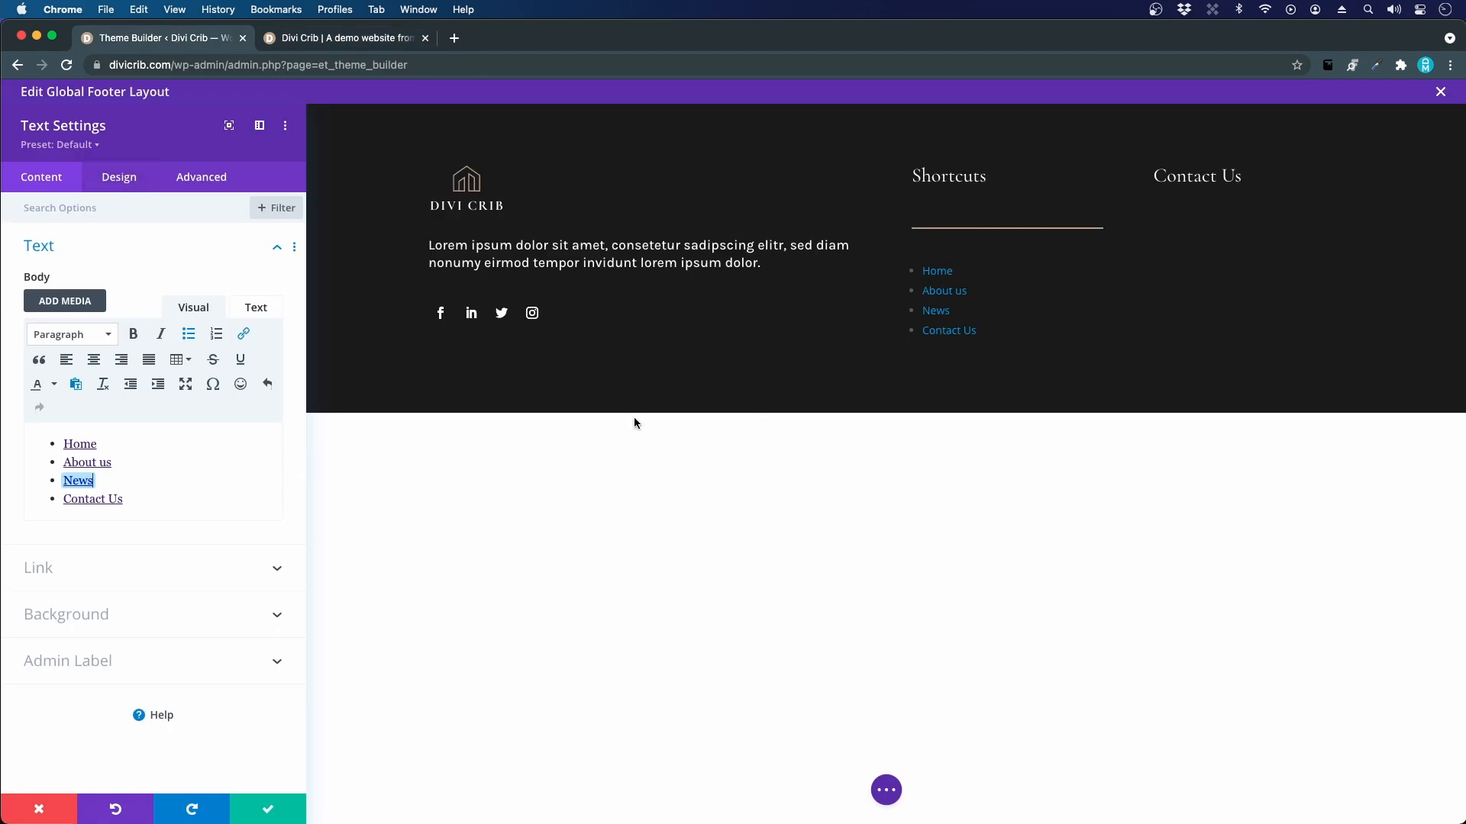
- Set the link text color of the Shortcuts list module to white
{"action": "mouse_move", "coordinate": [965, 291]}
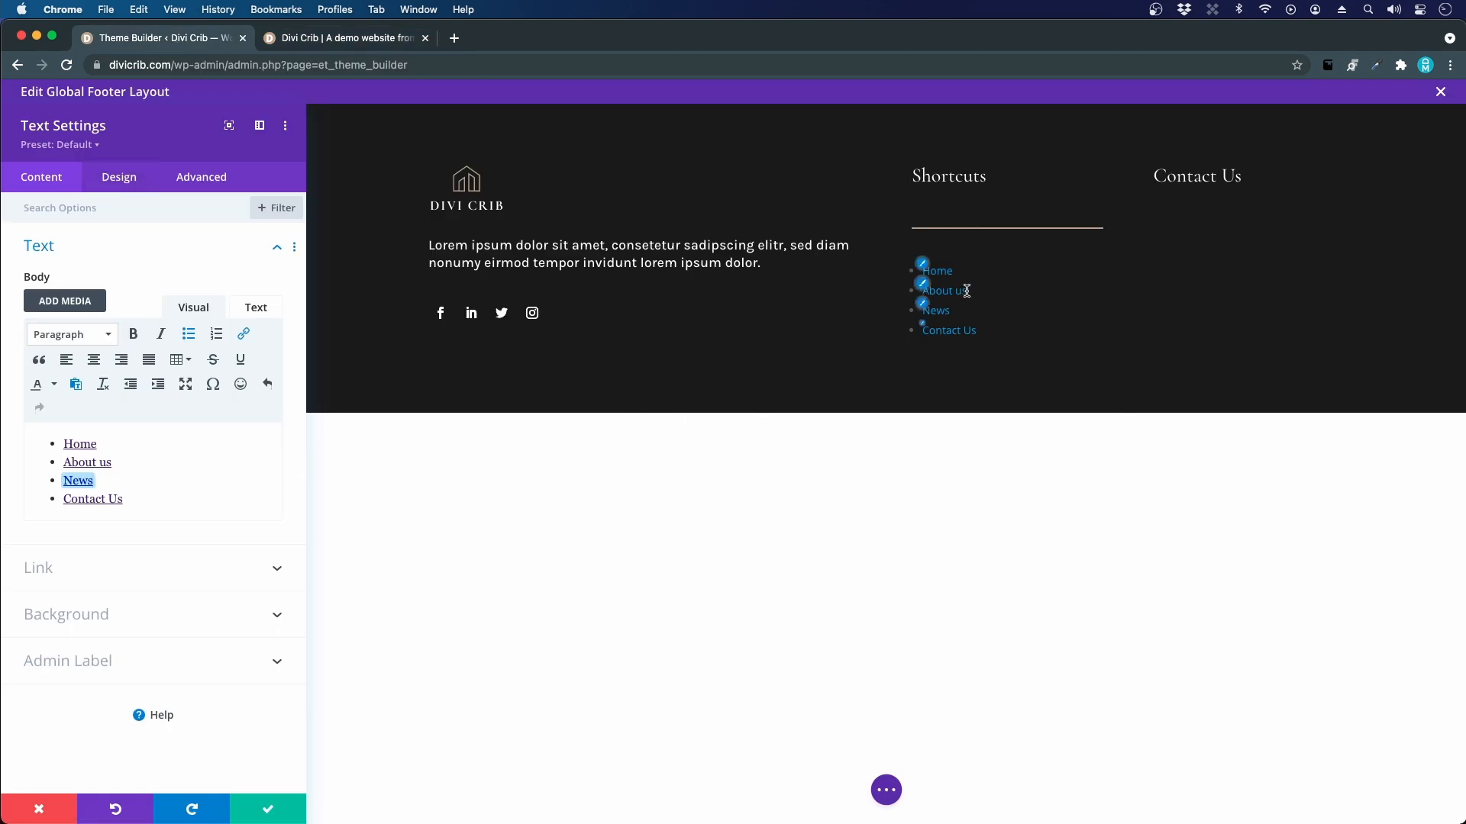
{"action": "left_click", "coordinate": [926, 265]}
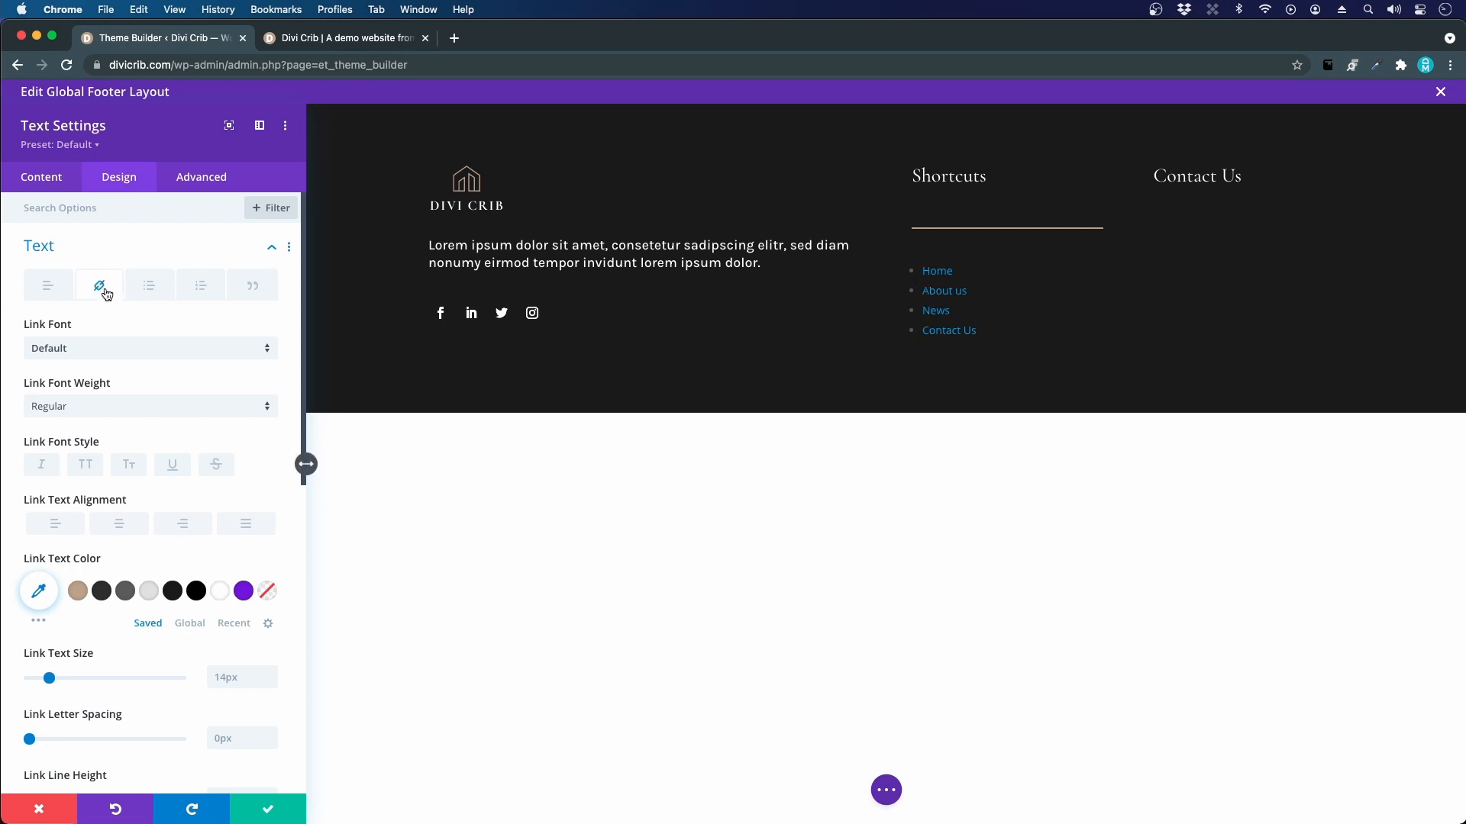
{"action": "left_click", "coordinate": [220, 593]}
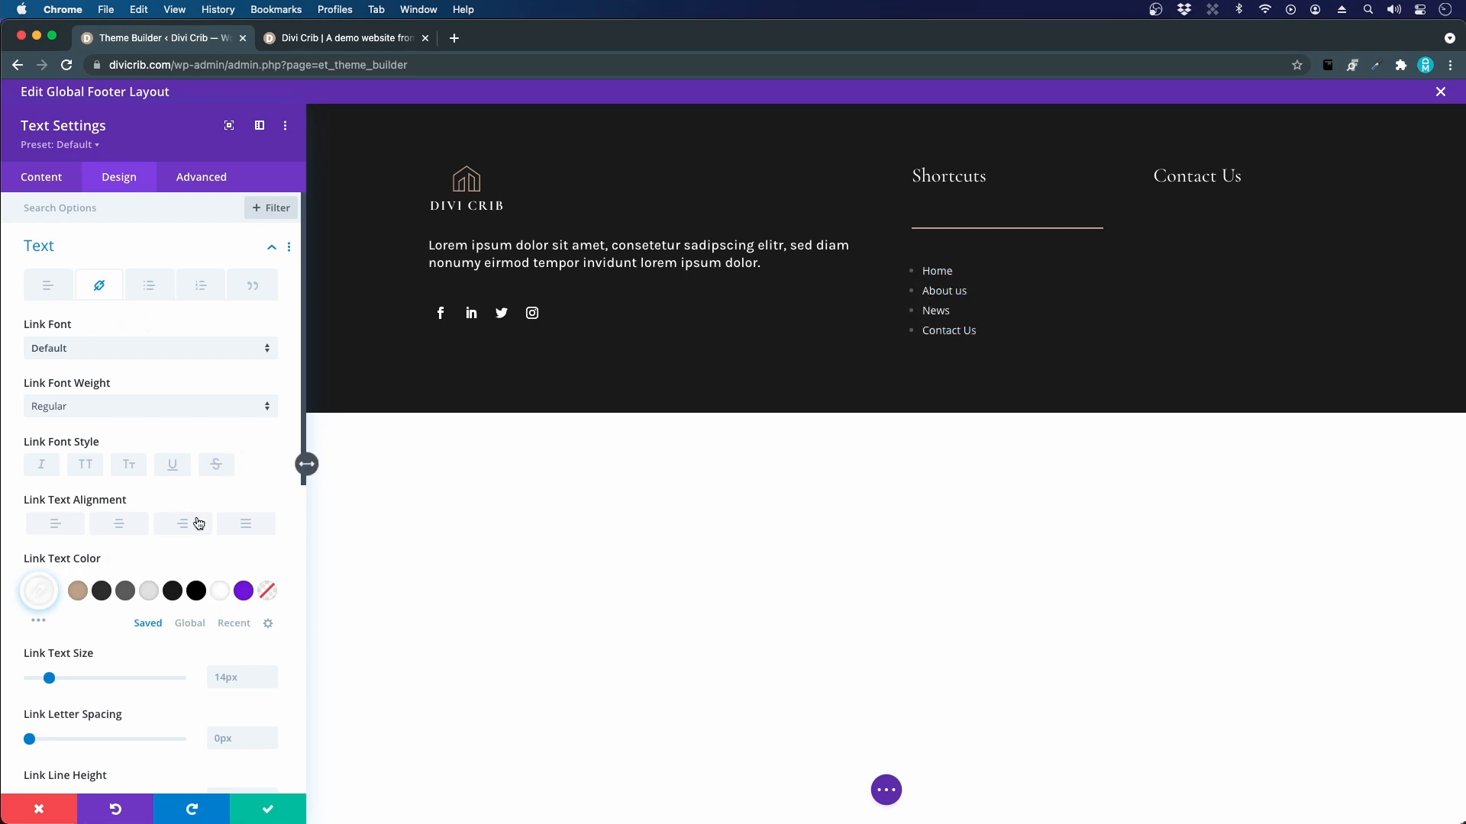
- Enable a hover state for the Shortcuts link text color and set the hover color to #c2ab92
{"action": "scroll", "coordinate": [95, 565], "scroll_direction": "down", "scroll_amount": 1}
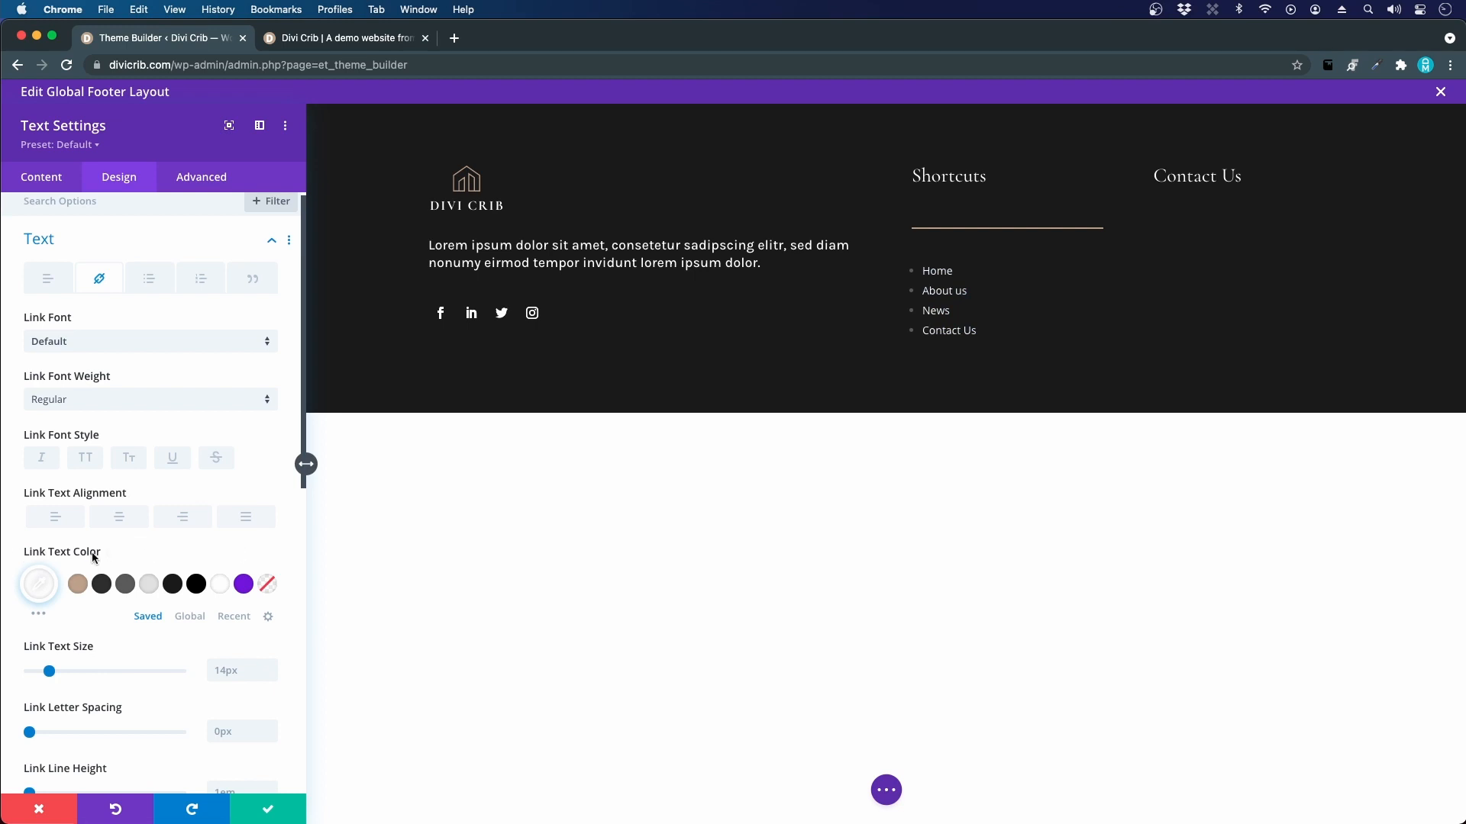
{"action": "left_click", "coordinate": [159, 556]}
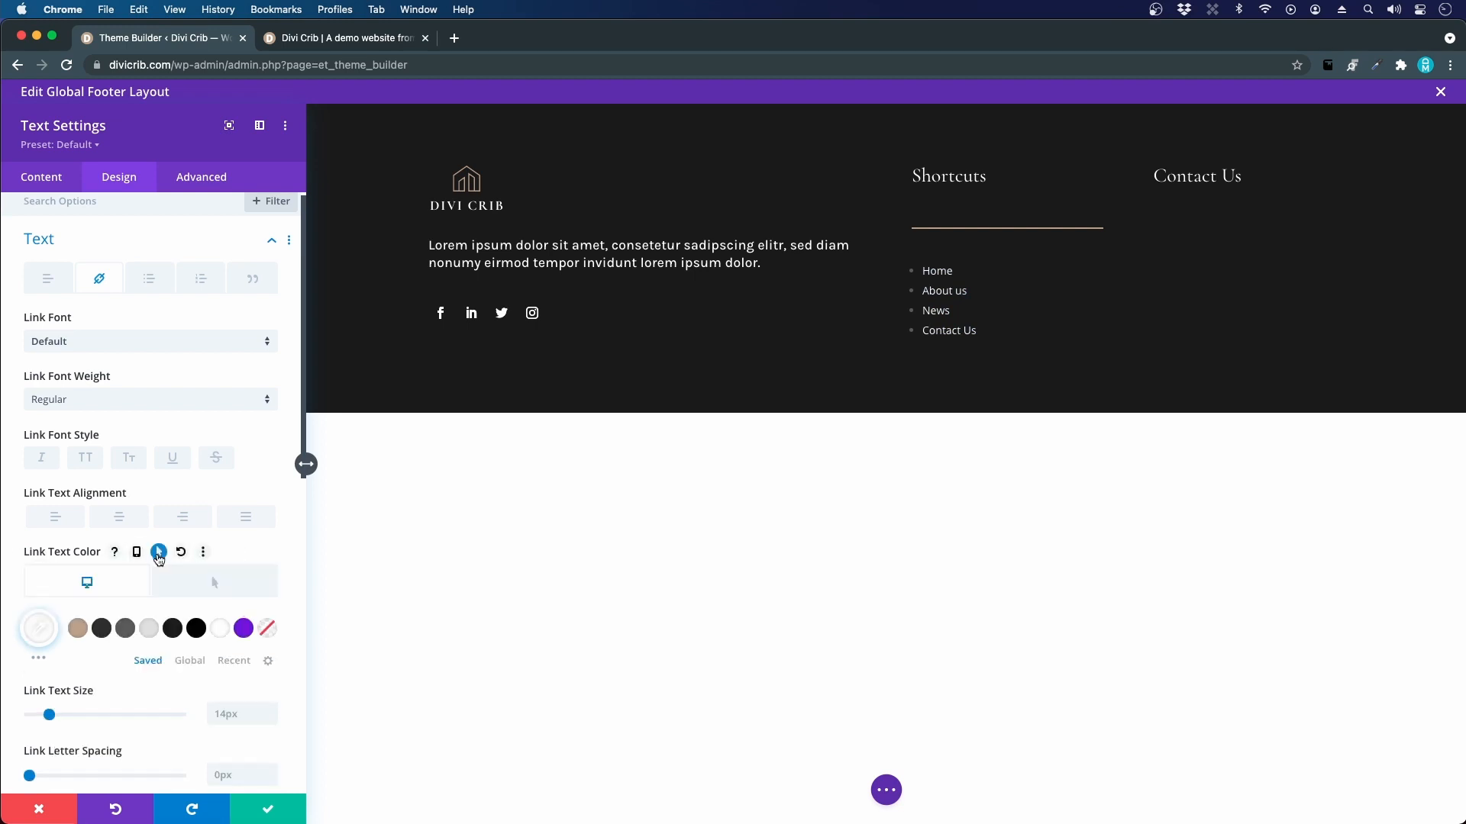
{"action": "left_click", "coordinate": [212, 584]}
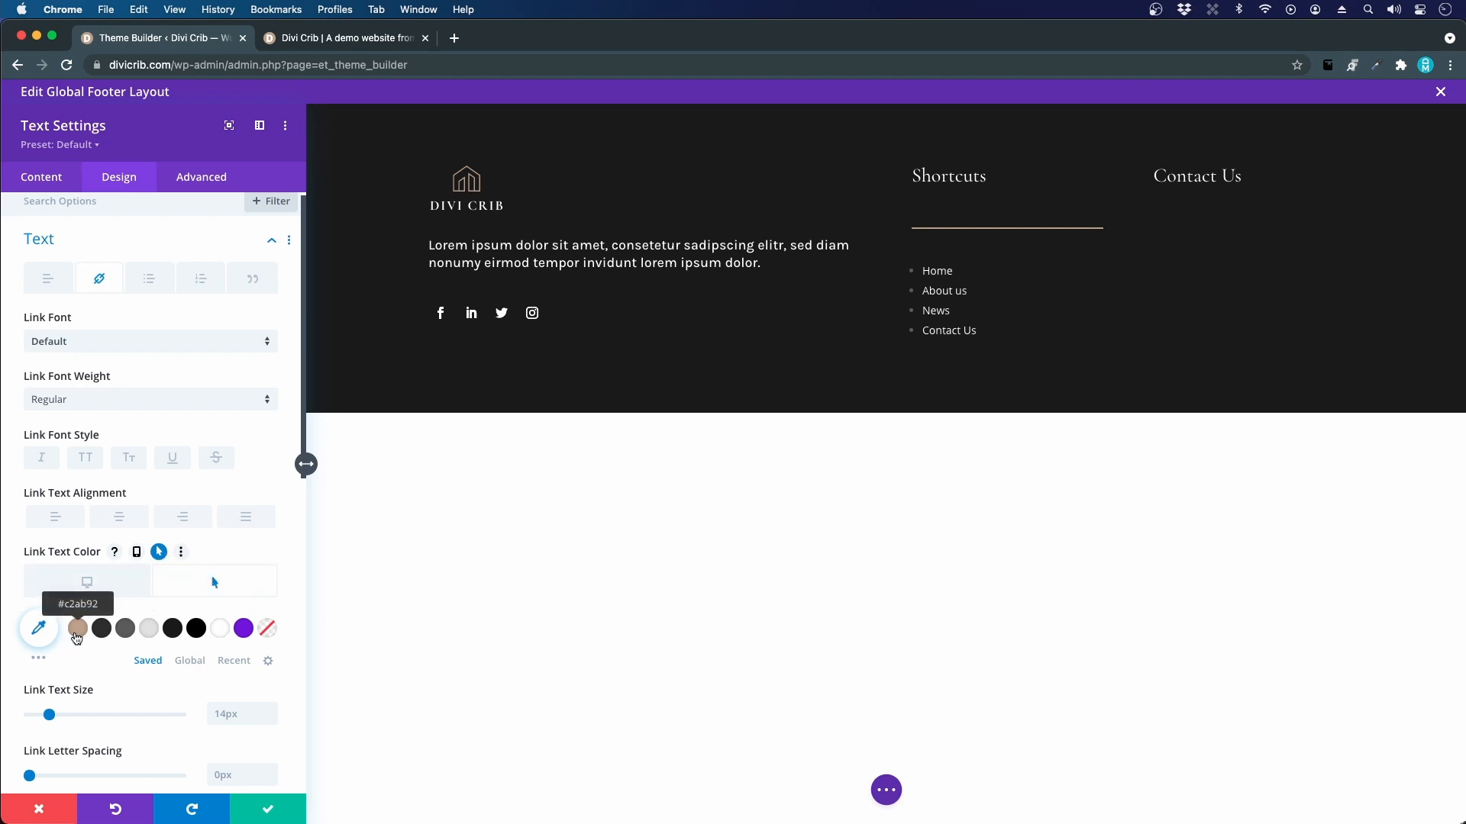
{"action": "left_click", "coordinate": [78, 630]}
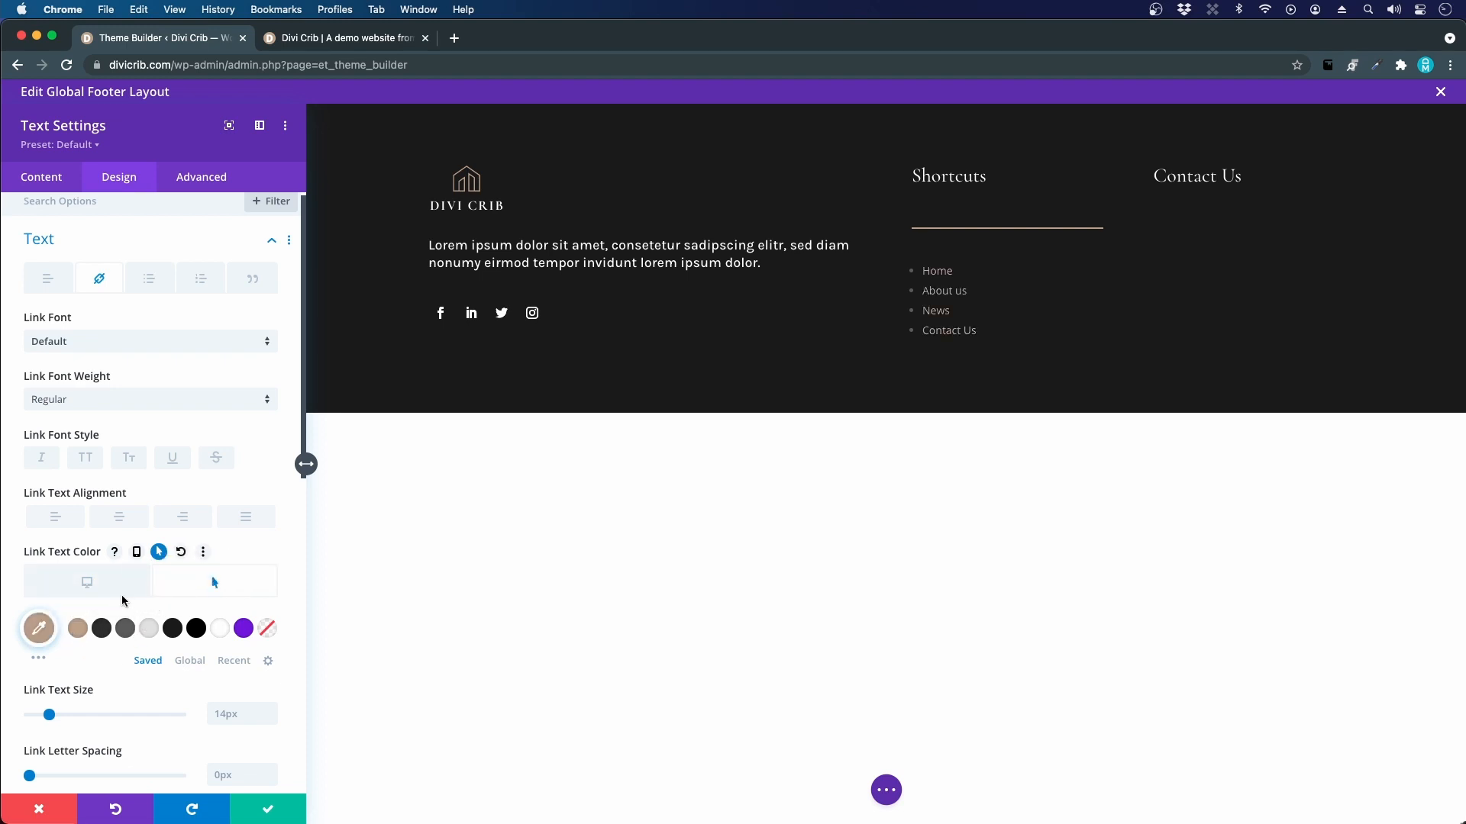
{"action": "left_click", "coordinate": [129, 584]}
{"action": "left_click", "coordinate": [188, 590]}
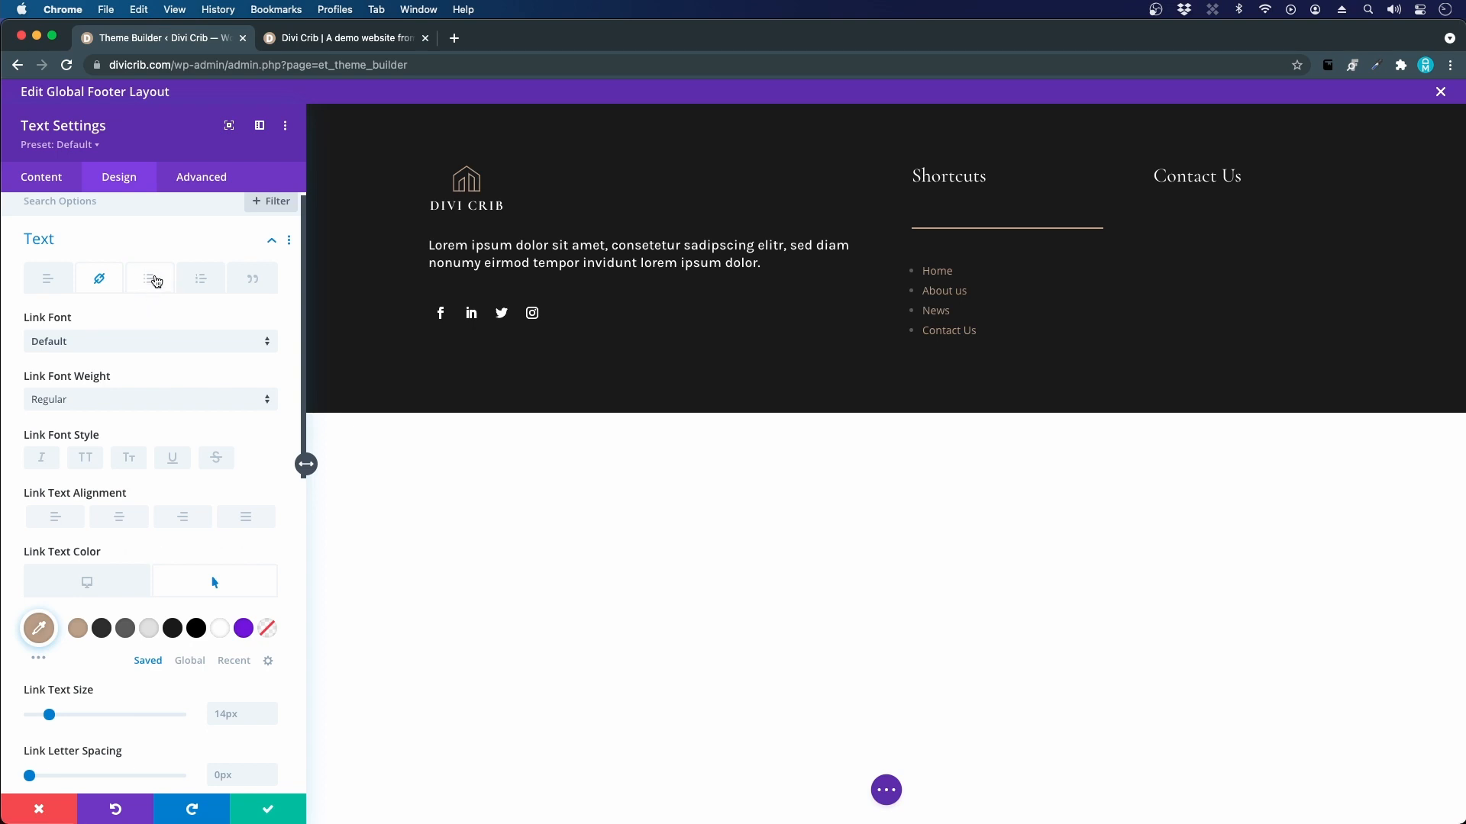
- Set the unordered list font of the Shortcuts list to Karla
{"action": "left_click", "coordinate": [154, 284]}
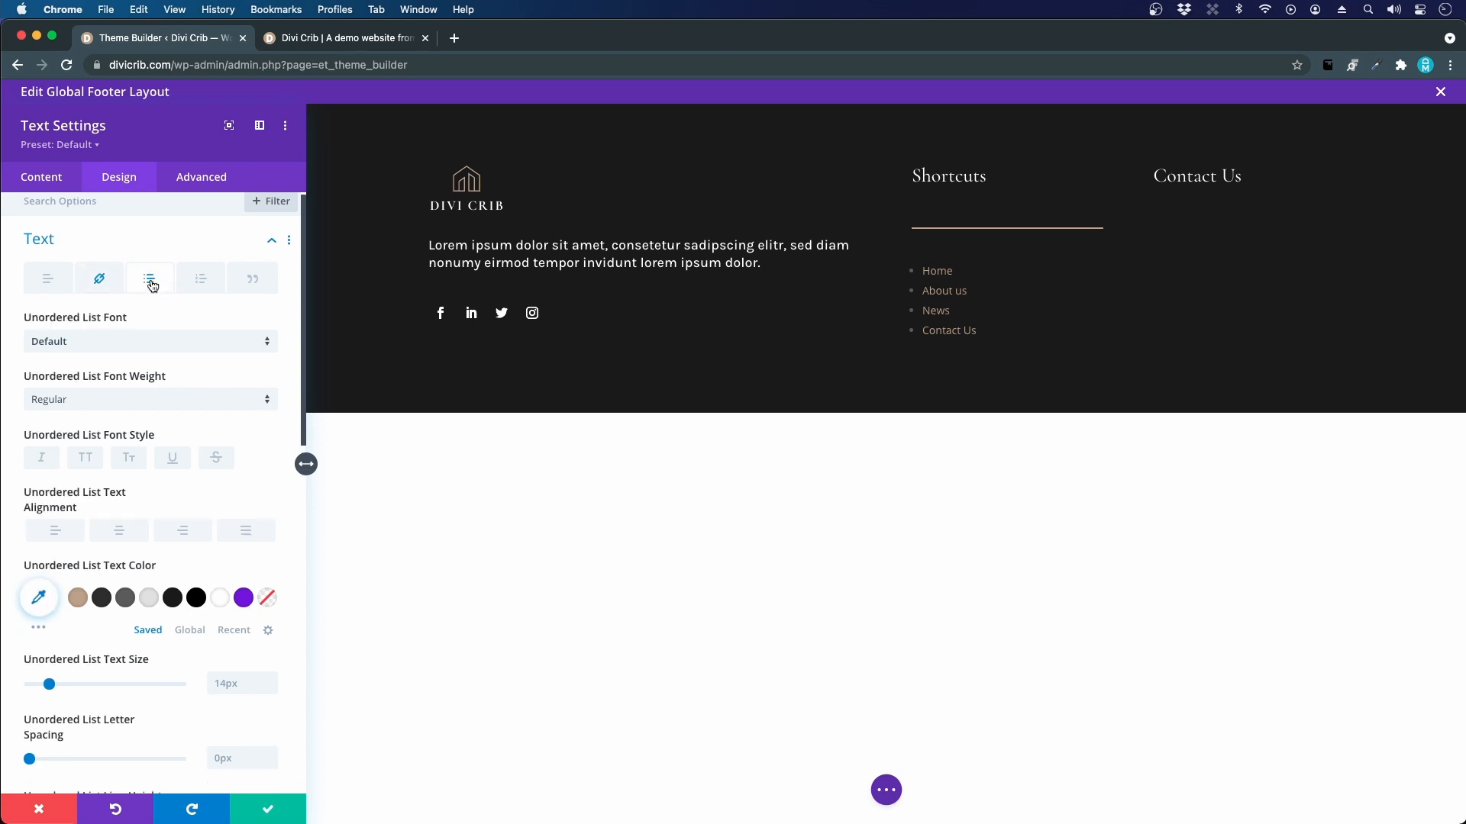
{"action": "left_click", "coordinate": [85, 343]}
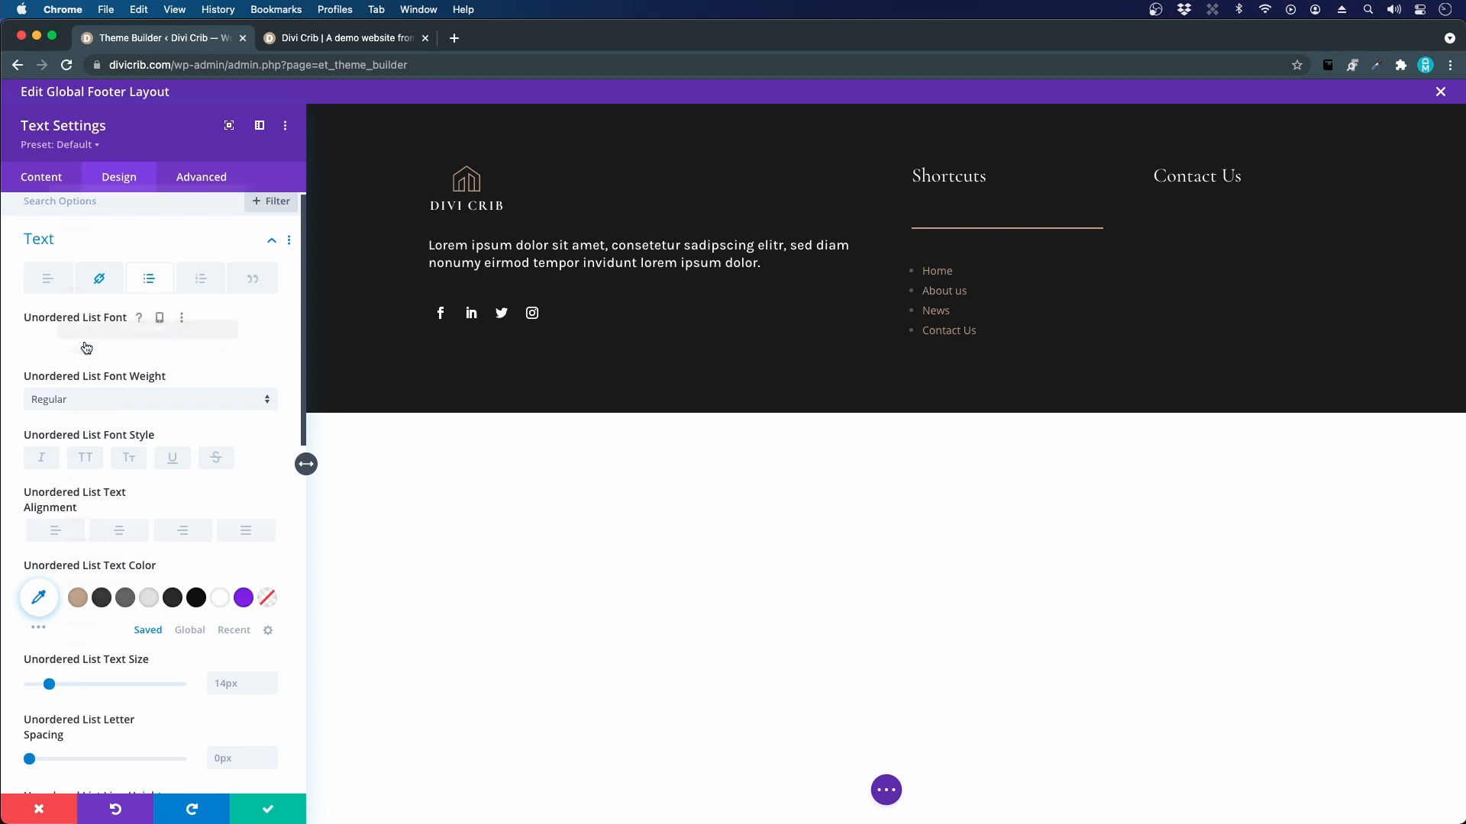
{"action": "left_click", "coordinate": [98, 253]}
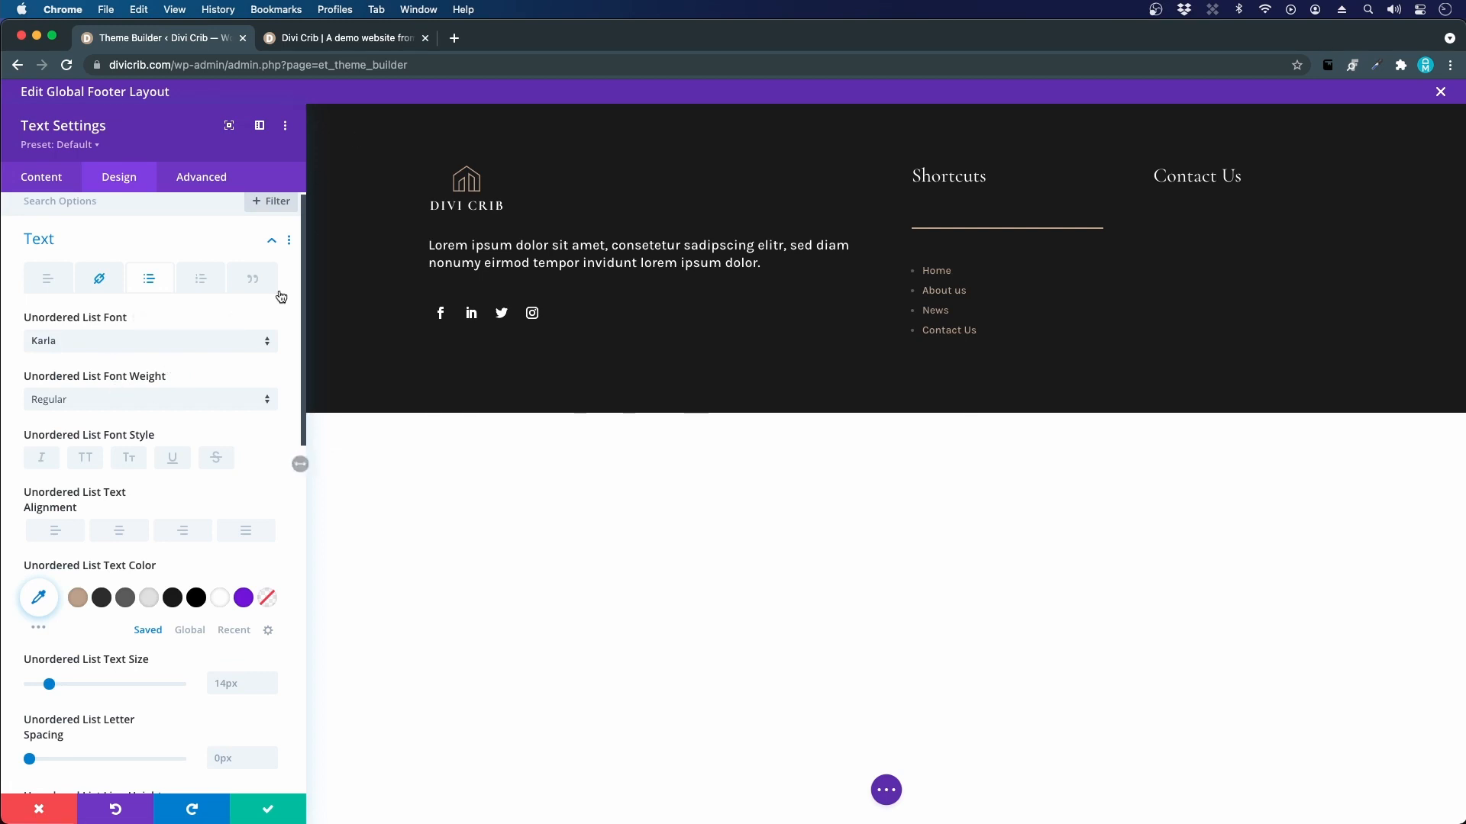
- Set the unordered list style type to Square, trying Circle first
{"action": "scroll", "coordinate": [112, 546], "scroll_direction": "down", "scroll_amount": 10}
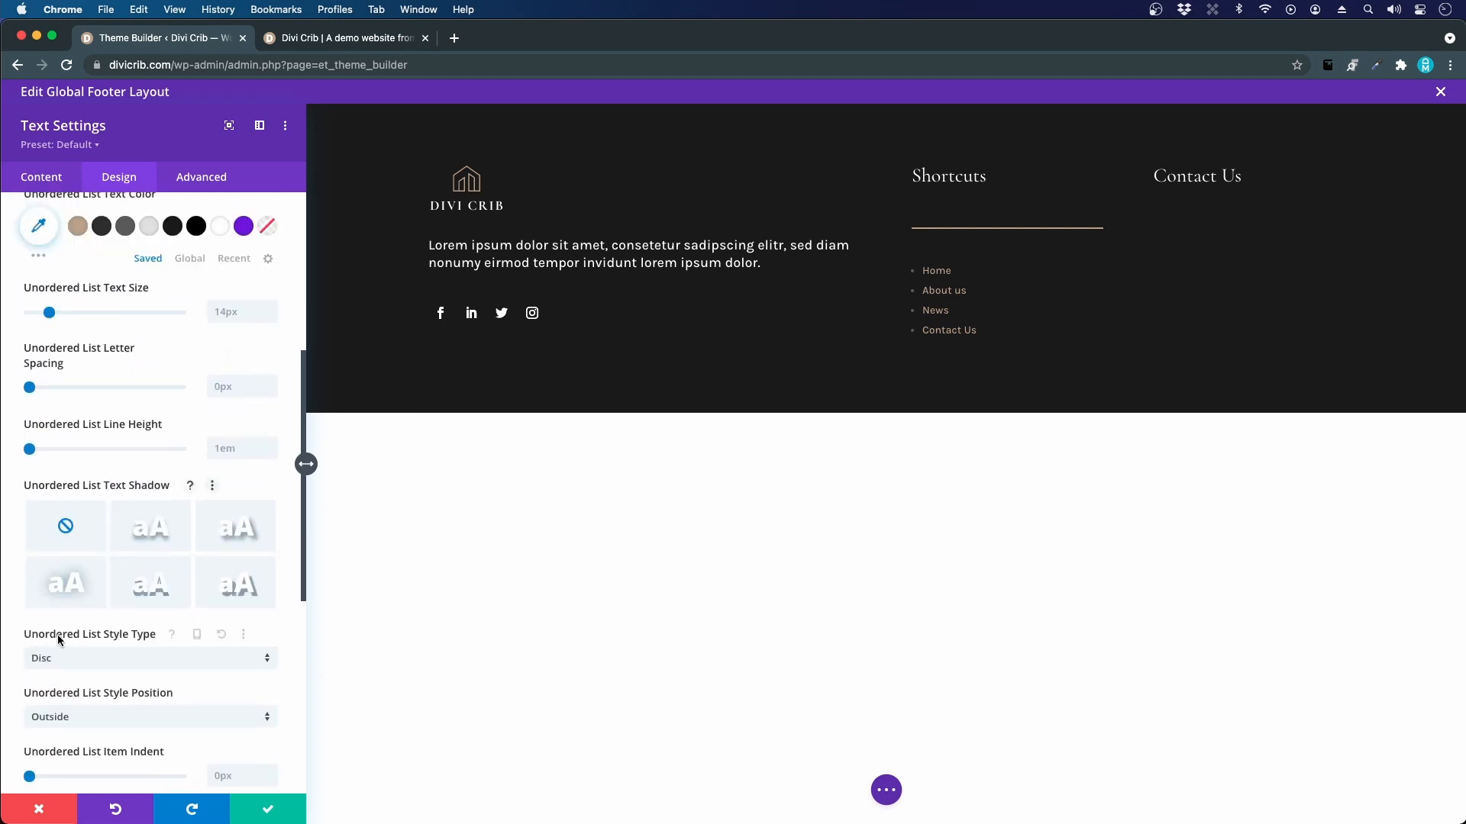
{"action": "left_click", "coordinate": [63, 658]}
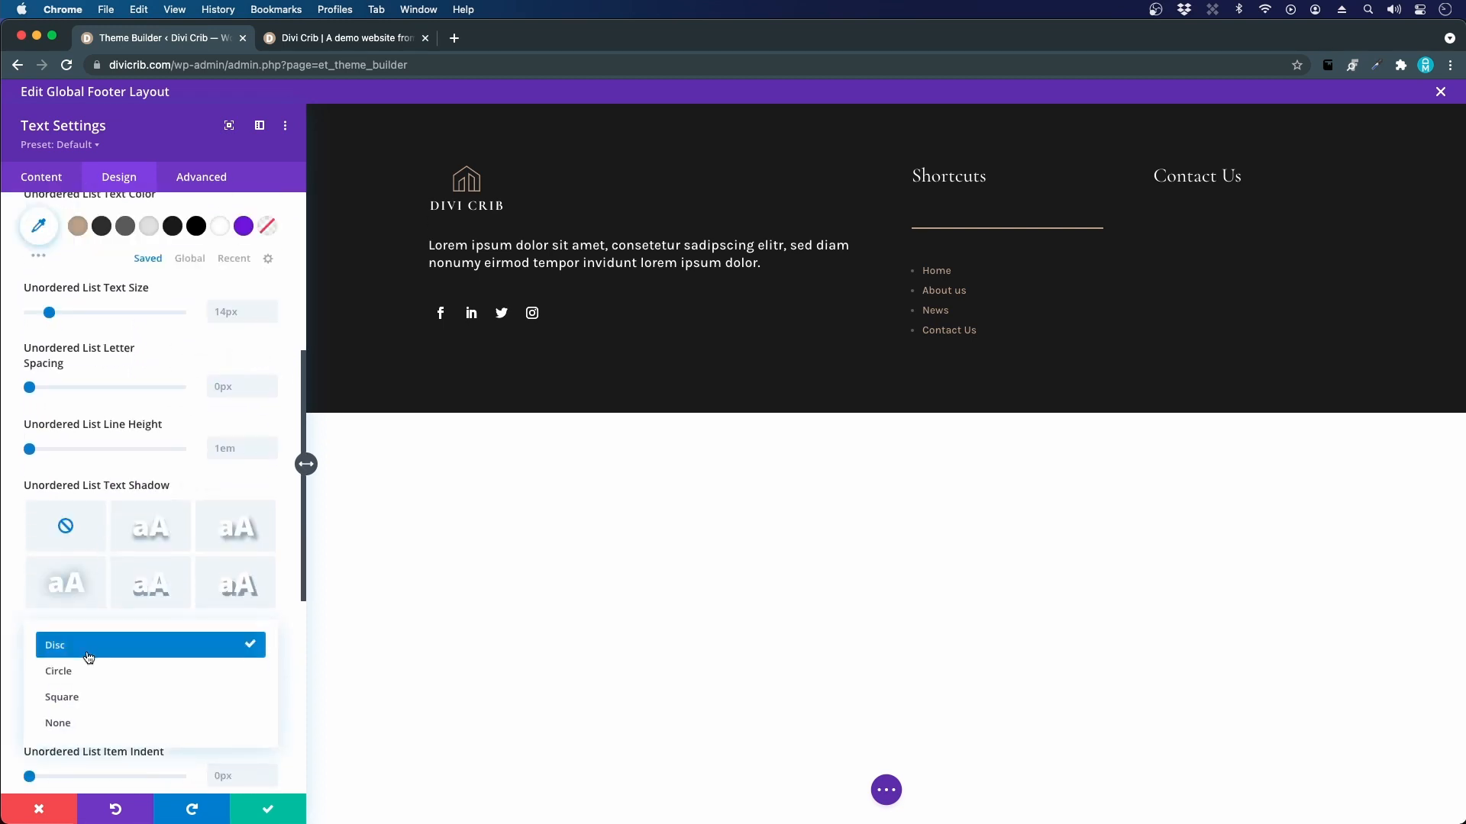
{"action": "left_click", "coordinate": [84, 670]}
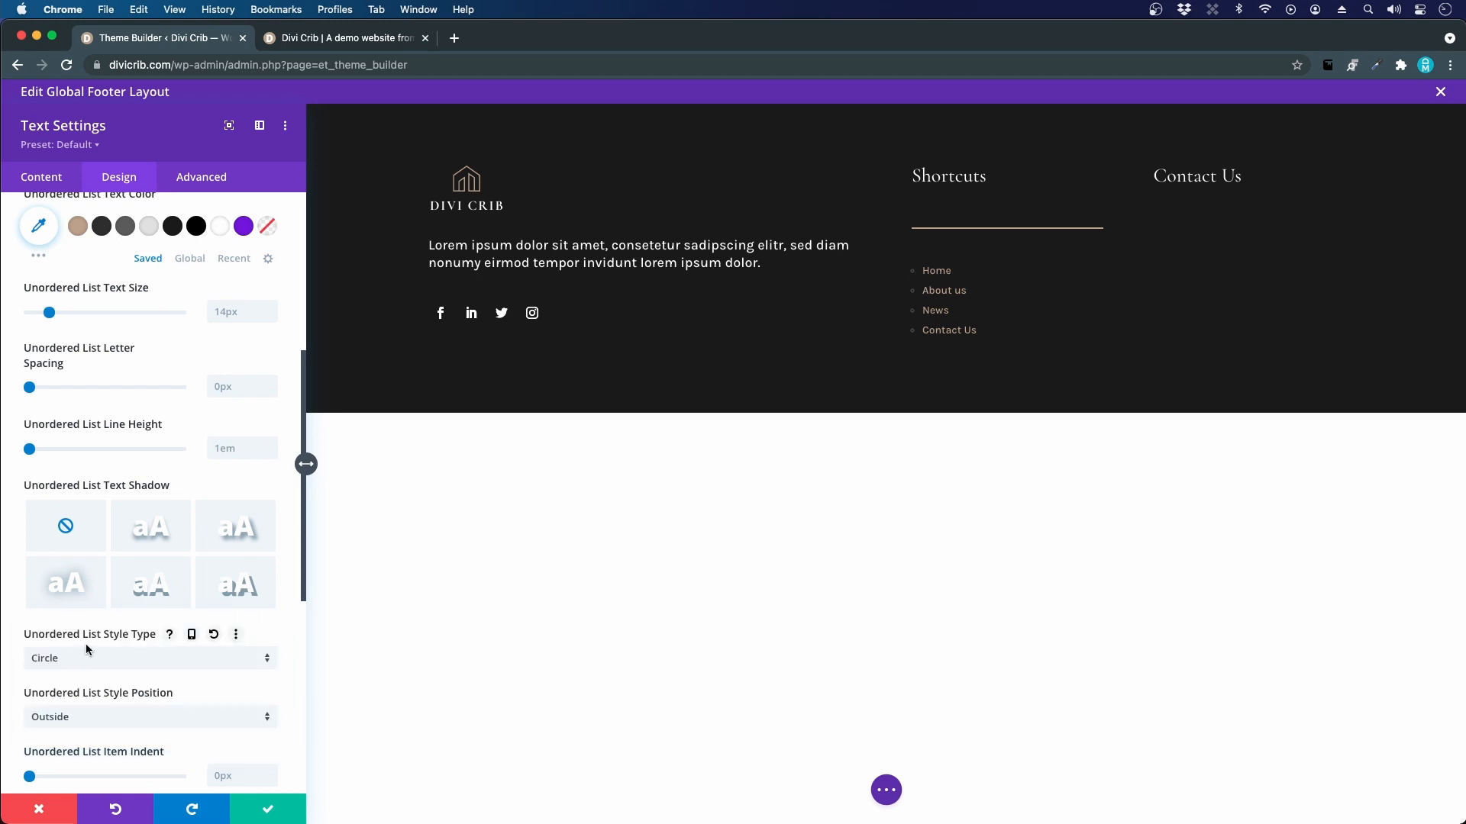
{"action": "left_click", "coordinate": [86, 656]}
{"action": "left_click", "coordinate": [88, 693]}
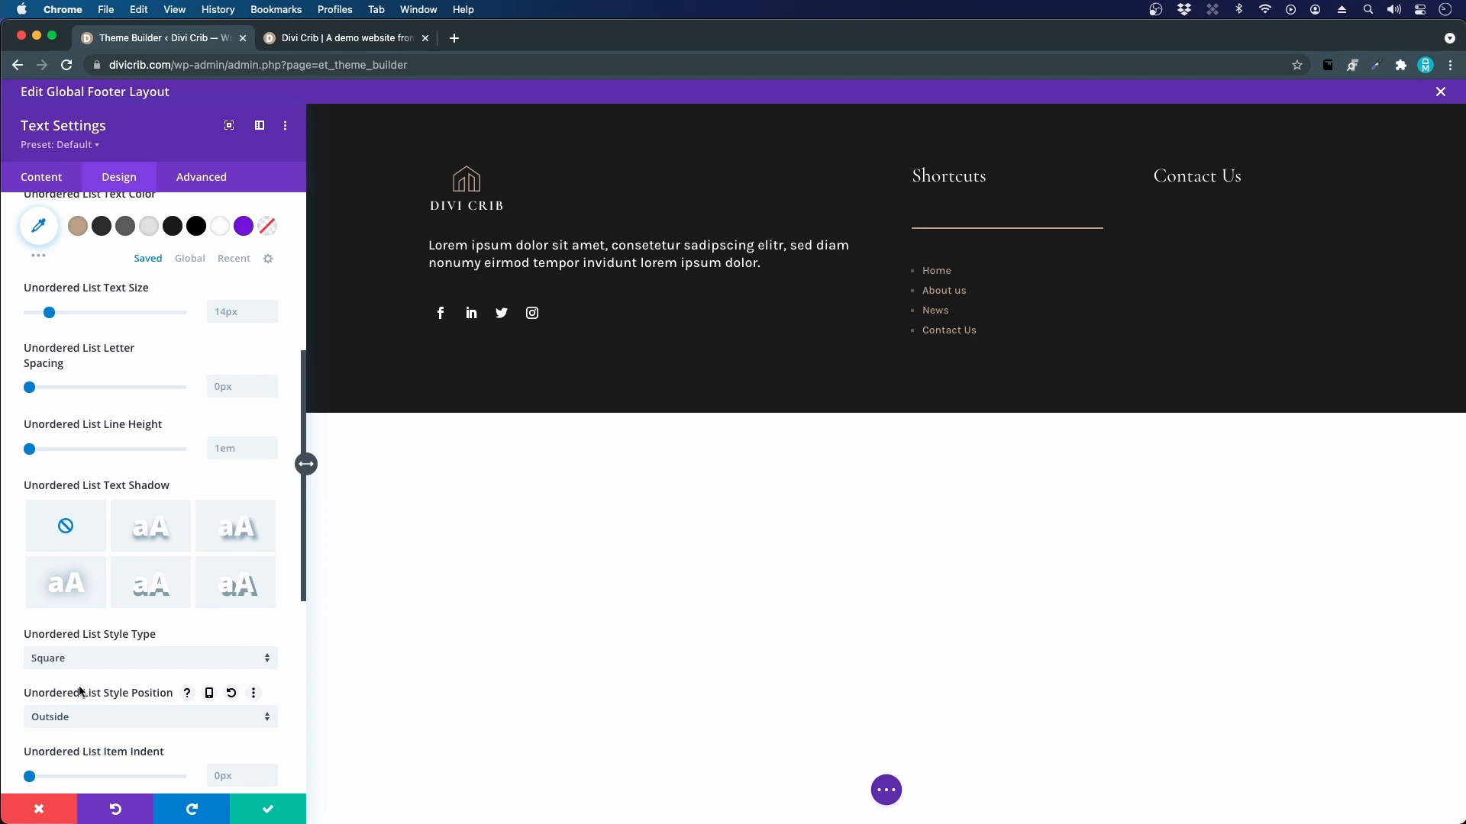
- Color the unordered list text #c2ab92 and save the Shortcuts list module's settings
{"action": "scroll", "coordinate": [88, 354], "scroll_direction": "up", "scroll_amount": 5}
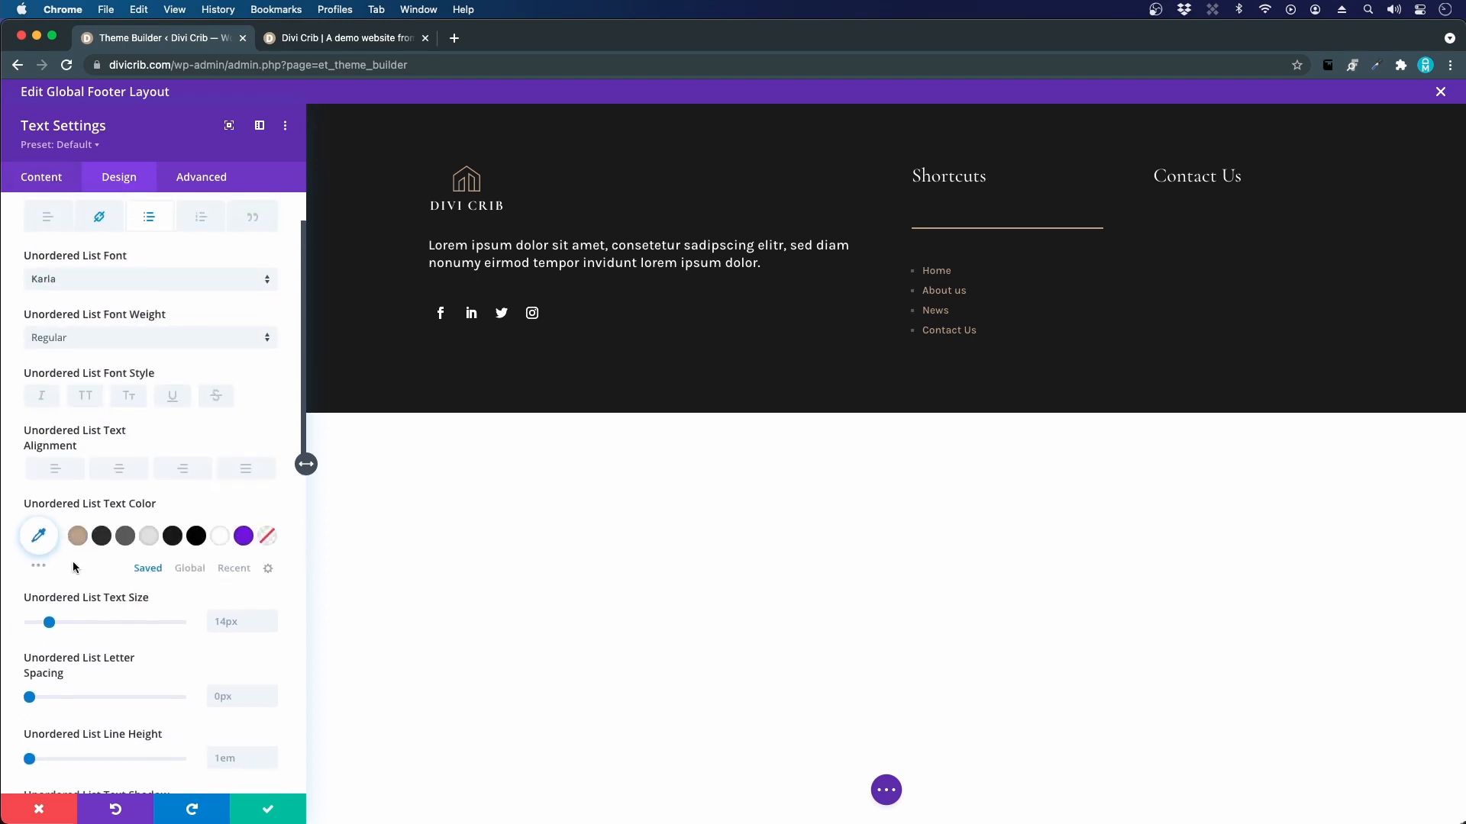
{"action": "left_click", "coordinate": [81, 536]}
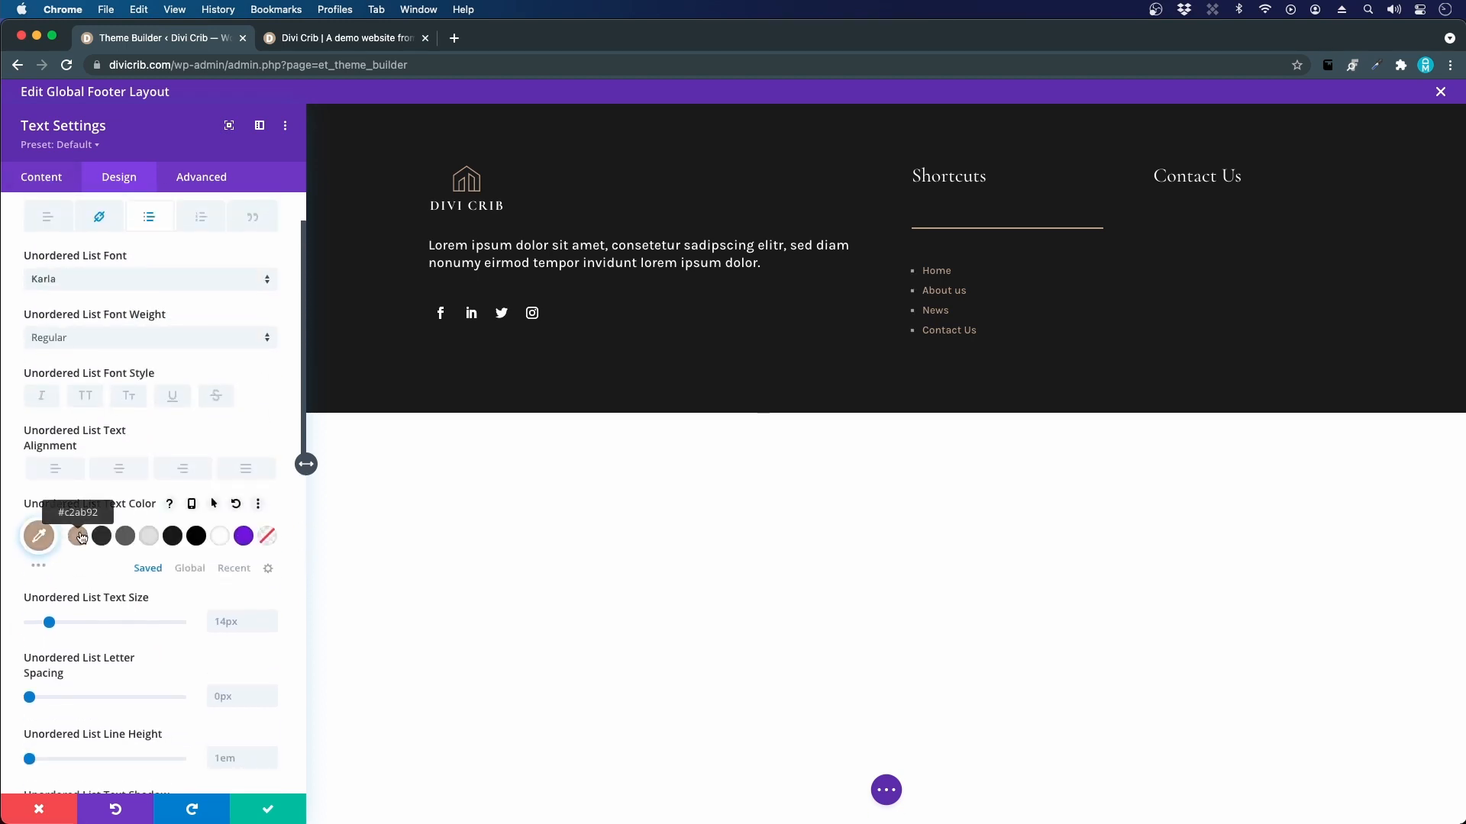
{"action": "scroll", "coordinate": [164, 542], "scroll_direction": "up", "scroll_amount": 2}
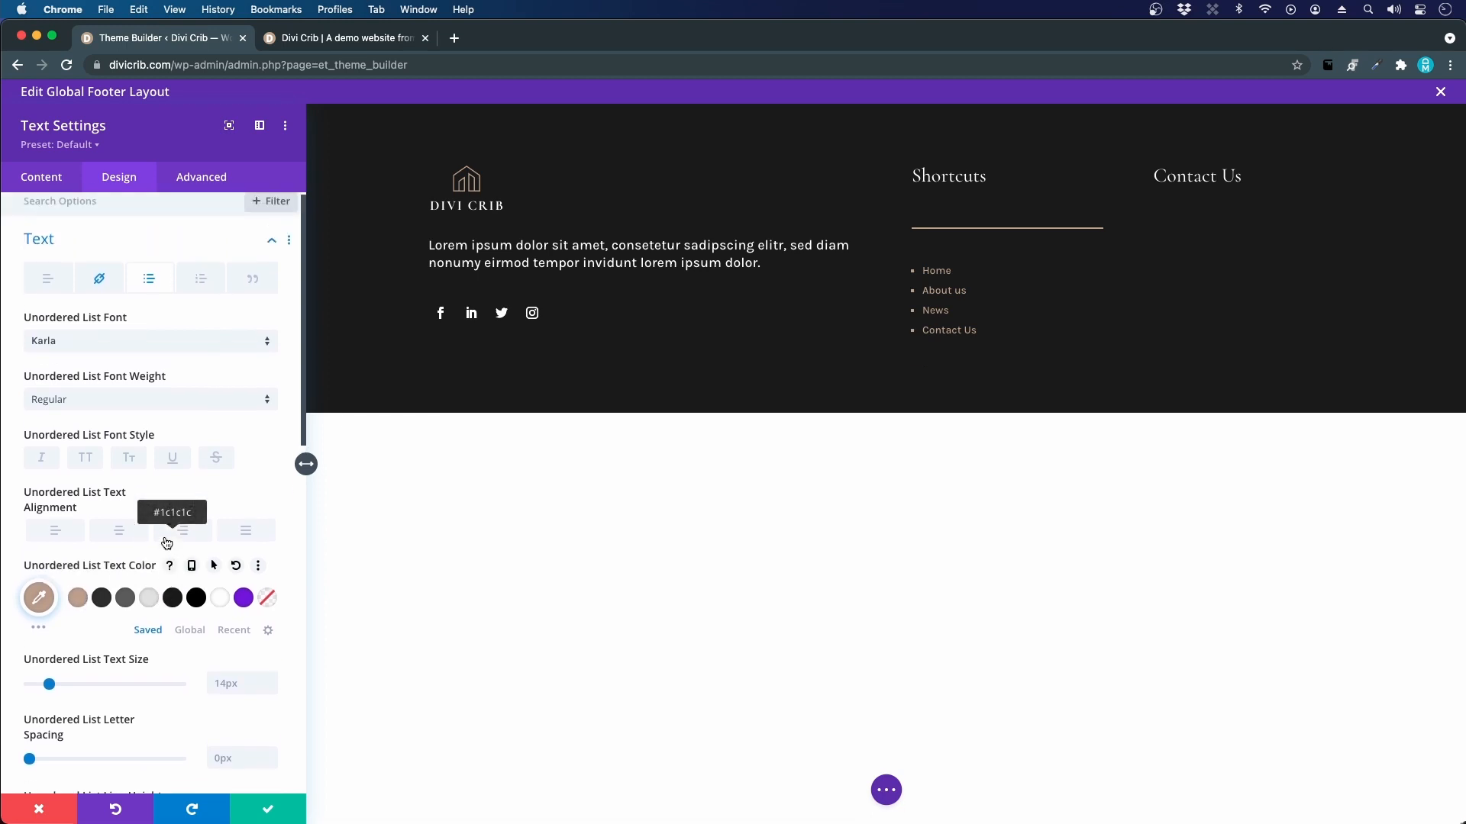
{"action": "left_click", "coordinate": [252, 810]}
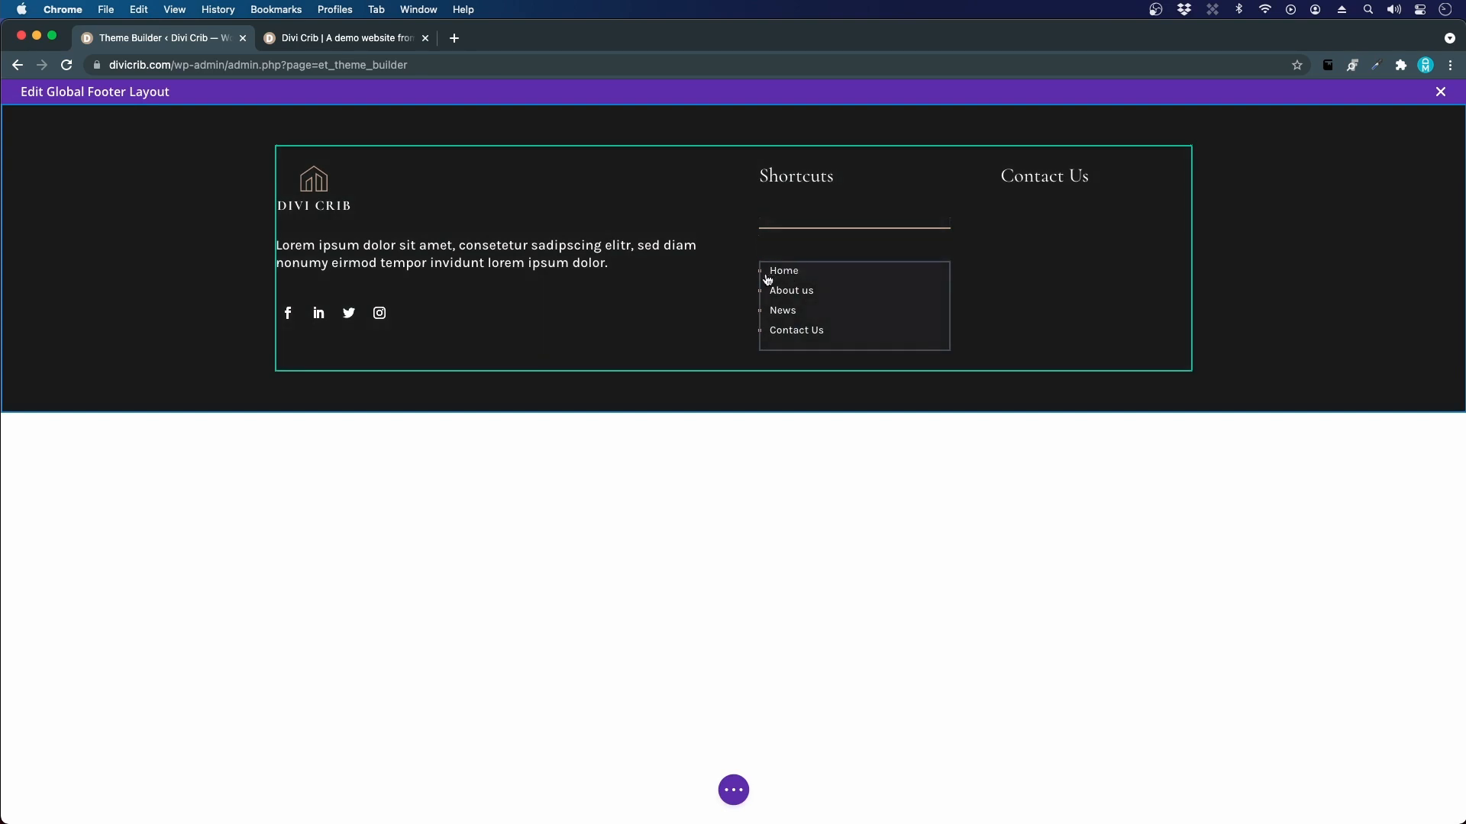
- Set the text size of the Shortcuts list module to 16px and save the module
{"action": "mouse_move", "coordinate": [794, 309]}
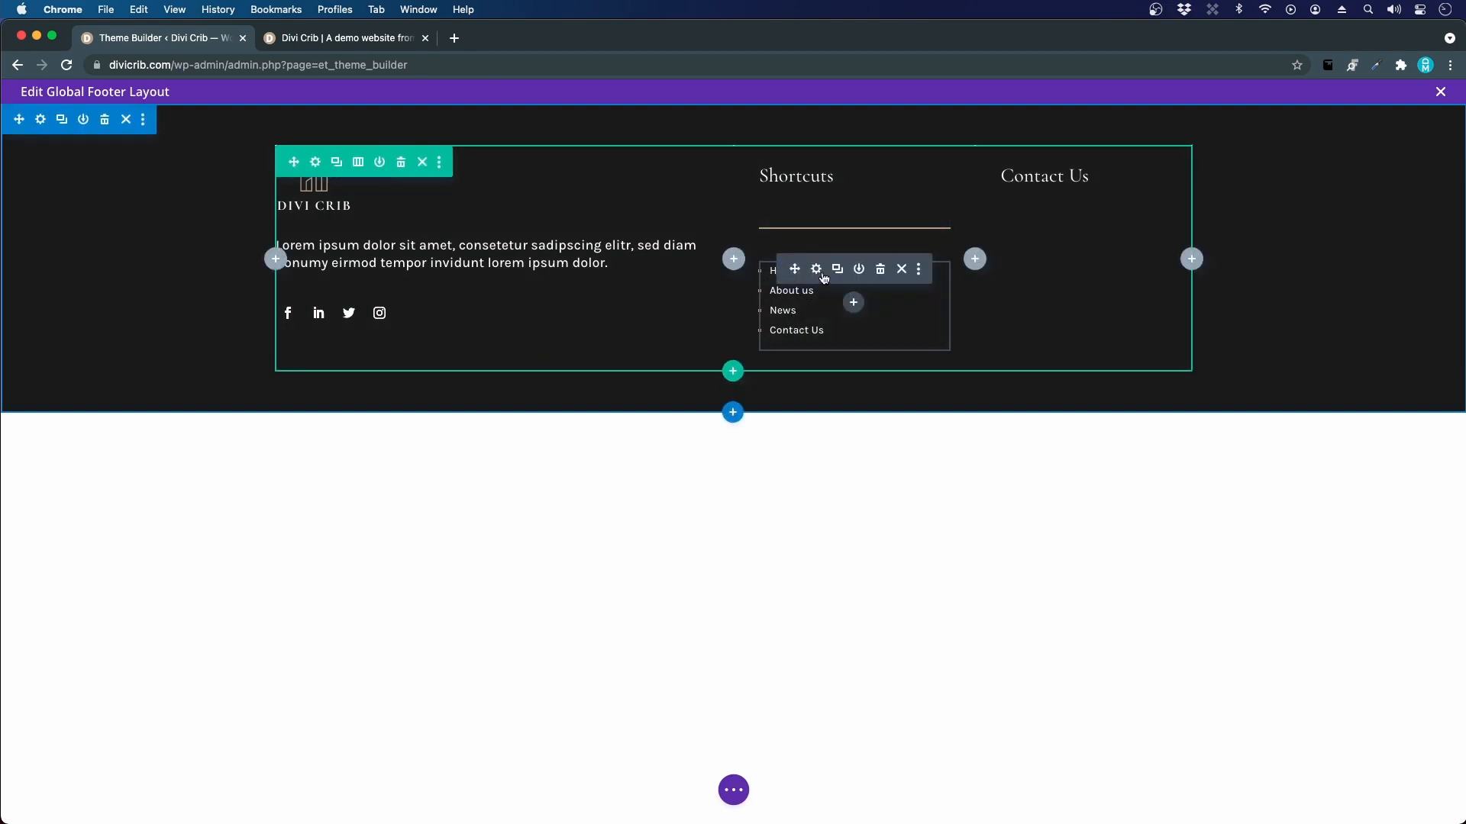
{"action": "left_click", "coordinate": [816, 271]}
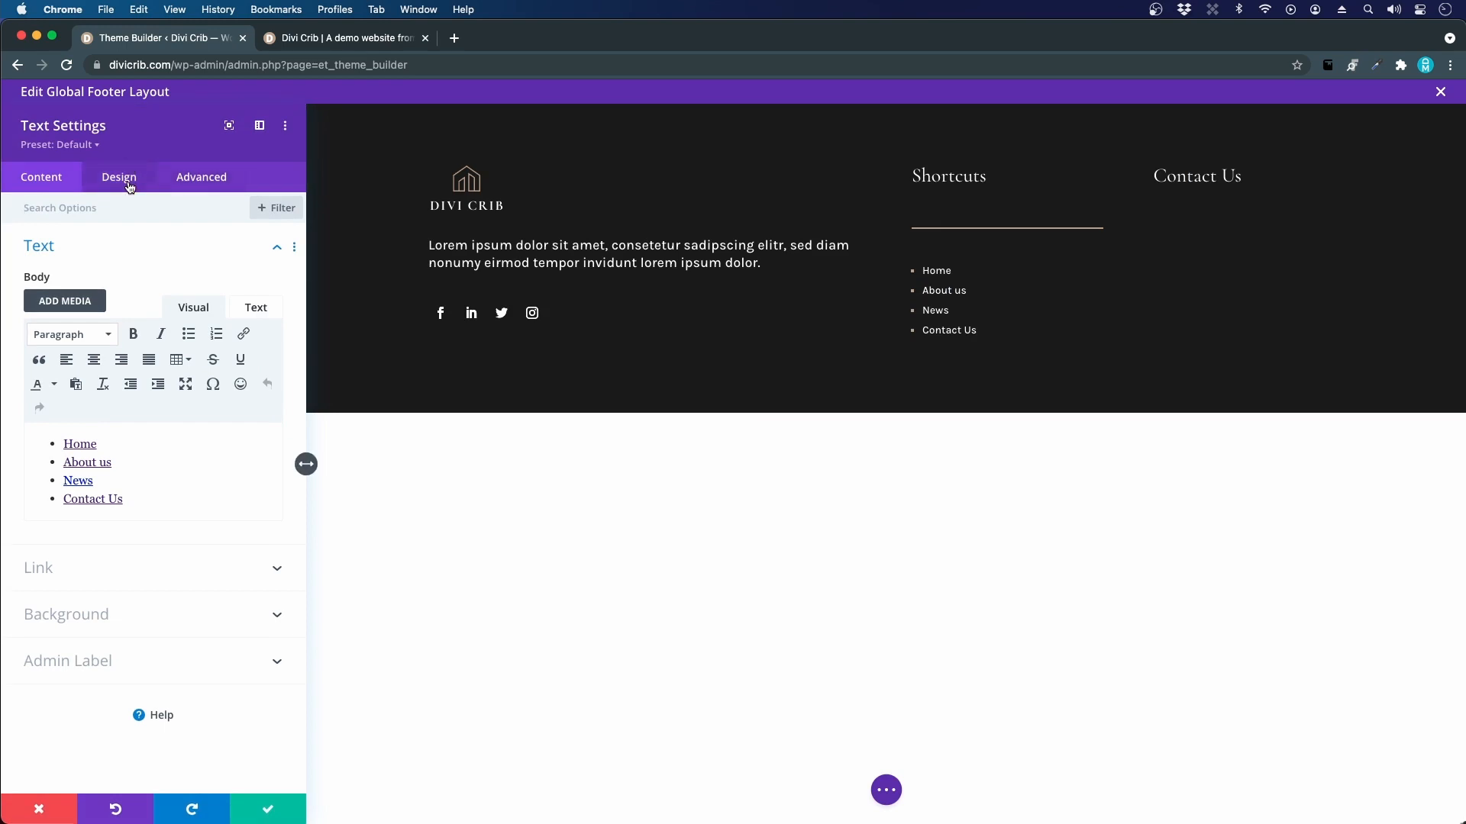
{"action": "left_click", "coordinate": [128, 183]}
{"action": "left_click", "coordinate": [48, 246]}
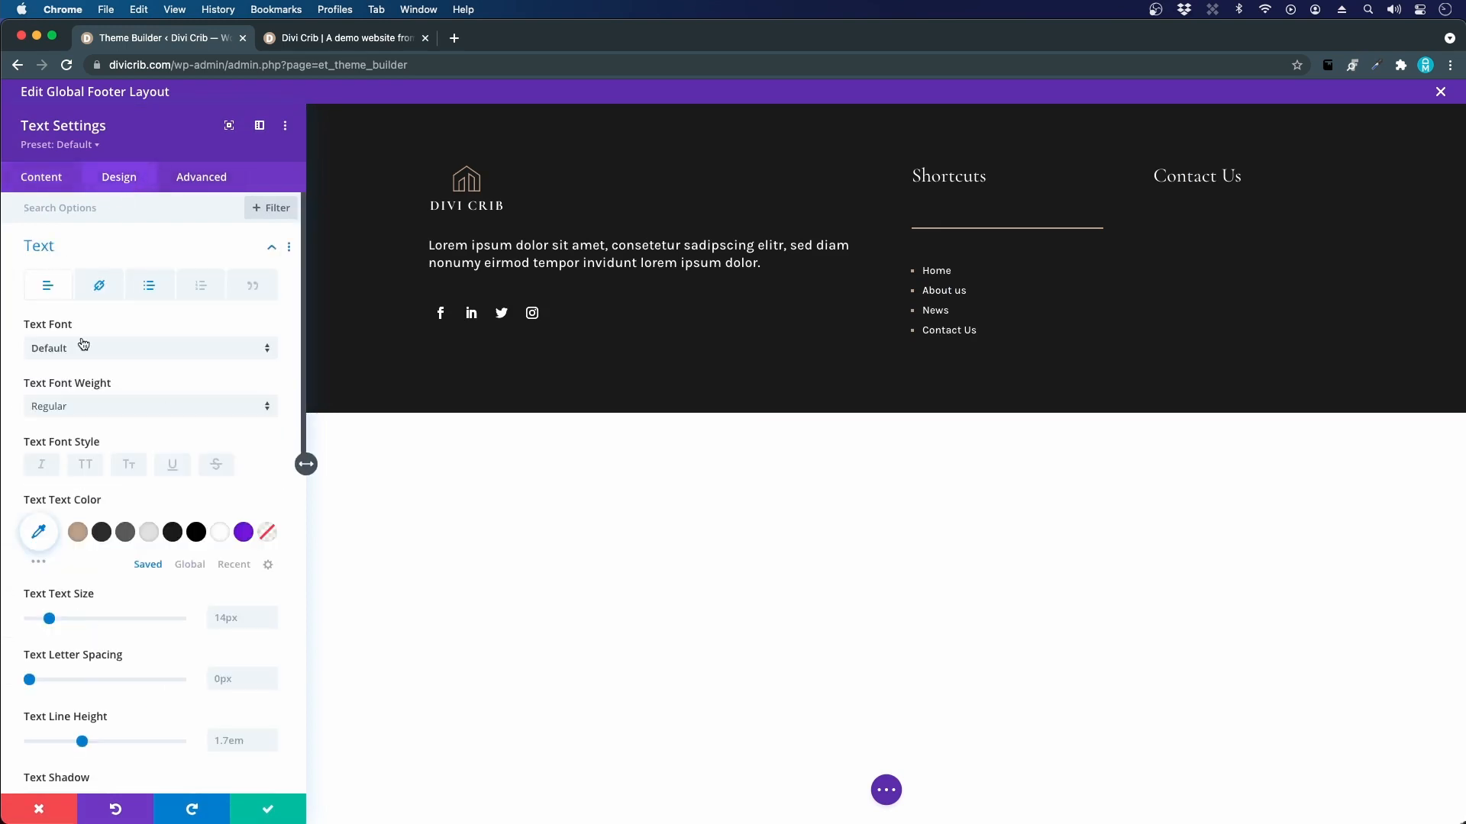
{"action": "left_click", "coordinate": [228, 613]}
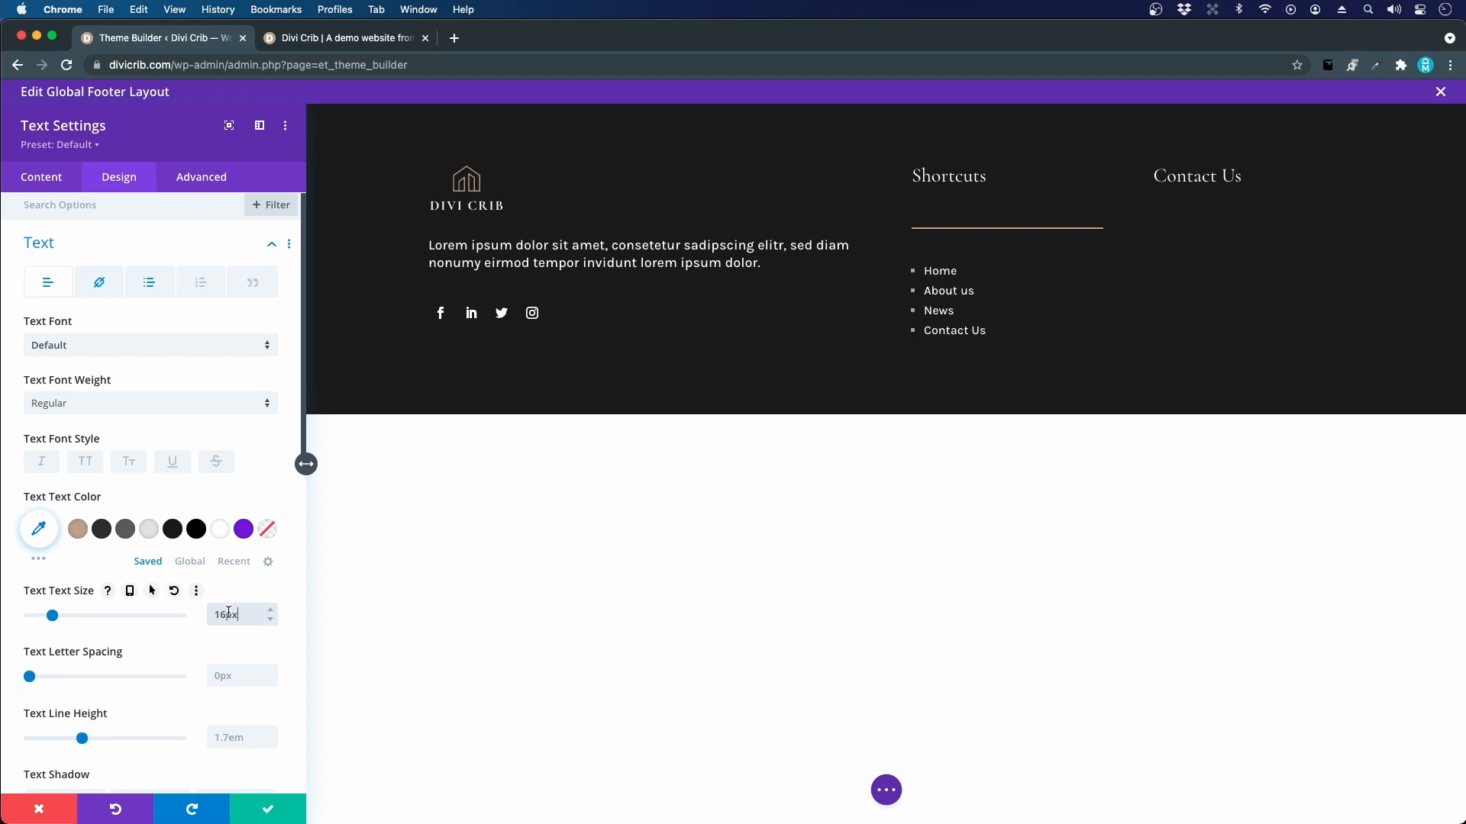
{"action": "left_click", "coordinate": [265, 815]}
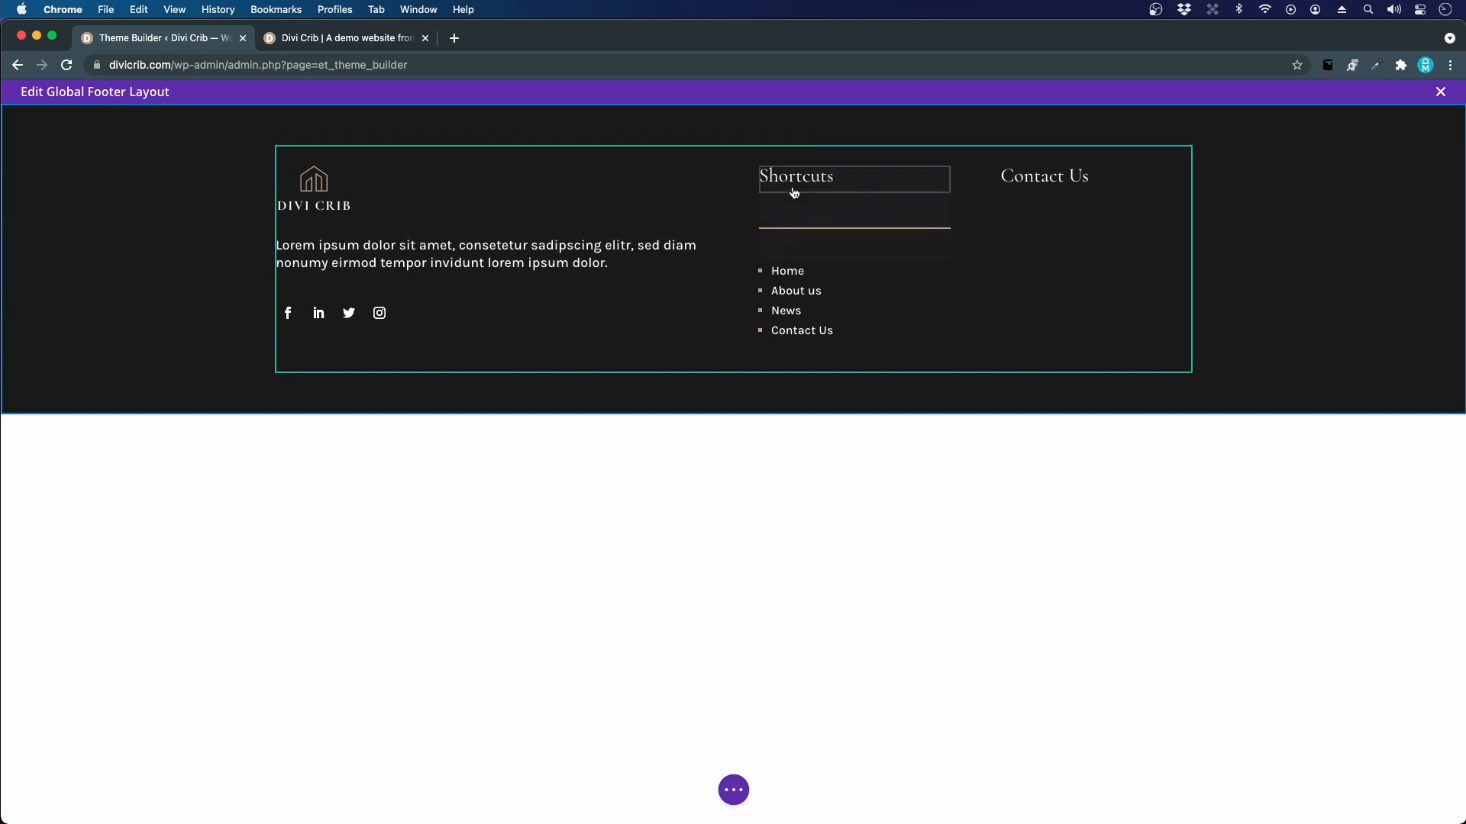
- Reduce the spacing between the Shortcuts heading and its divider, and paste a copy of the divider below the Contact Us heading
{"action": "mouse_move", "coordinate": [798, 202]}
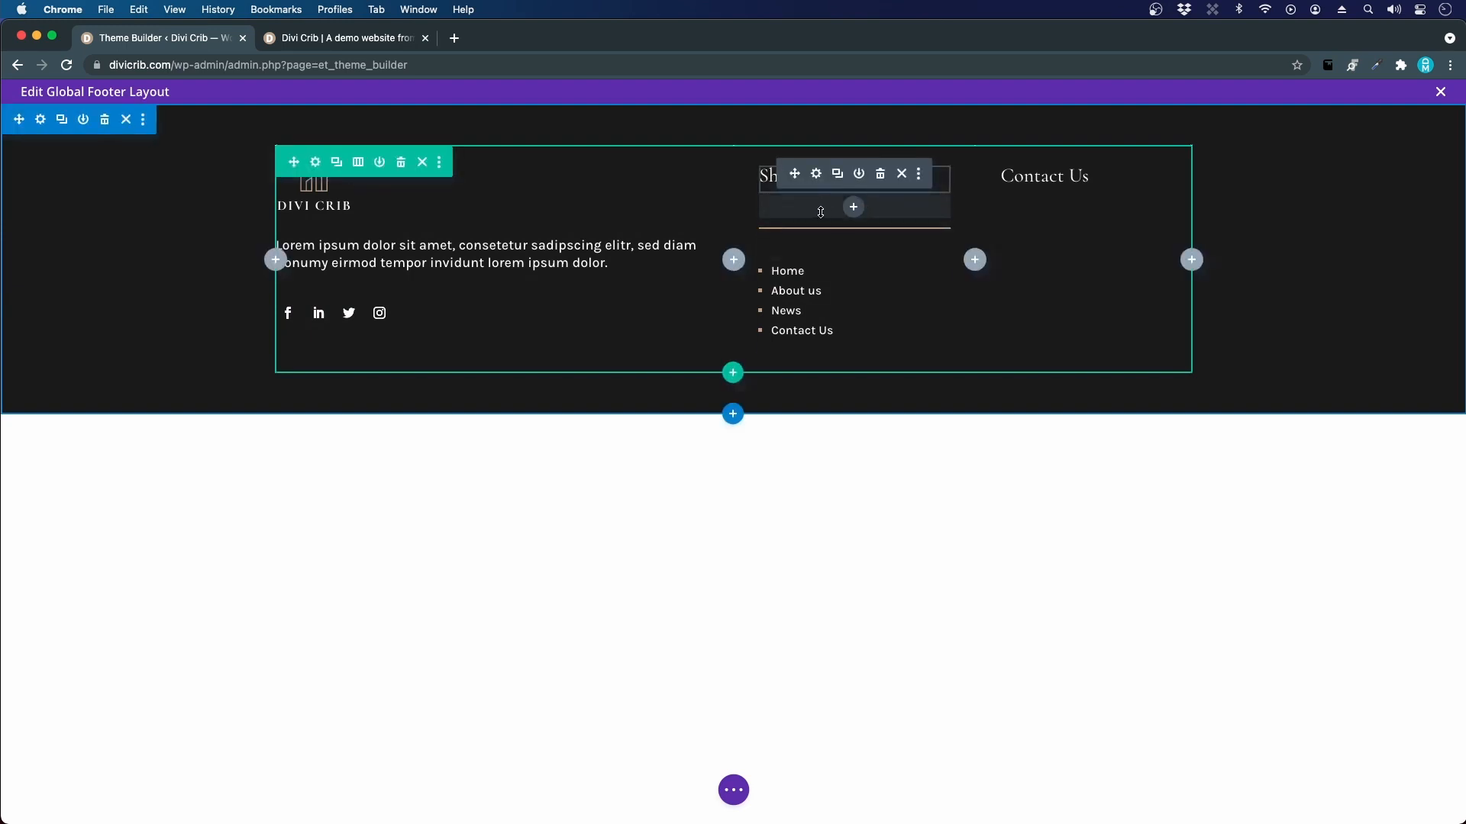
{"action": "mouse_move", "coordinate": [821, 212]}
{"action": "left_mouse_down"}
{"action": "mouse_move", "coordinate": [821, 194]}
{"action": "mouse_move", "coordinate": [798, 220]}
{"action": "left_mouse_up"}
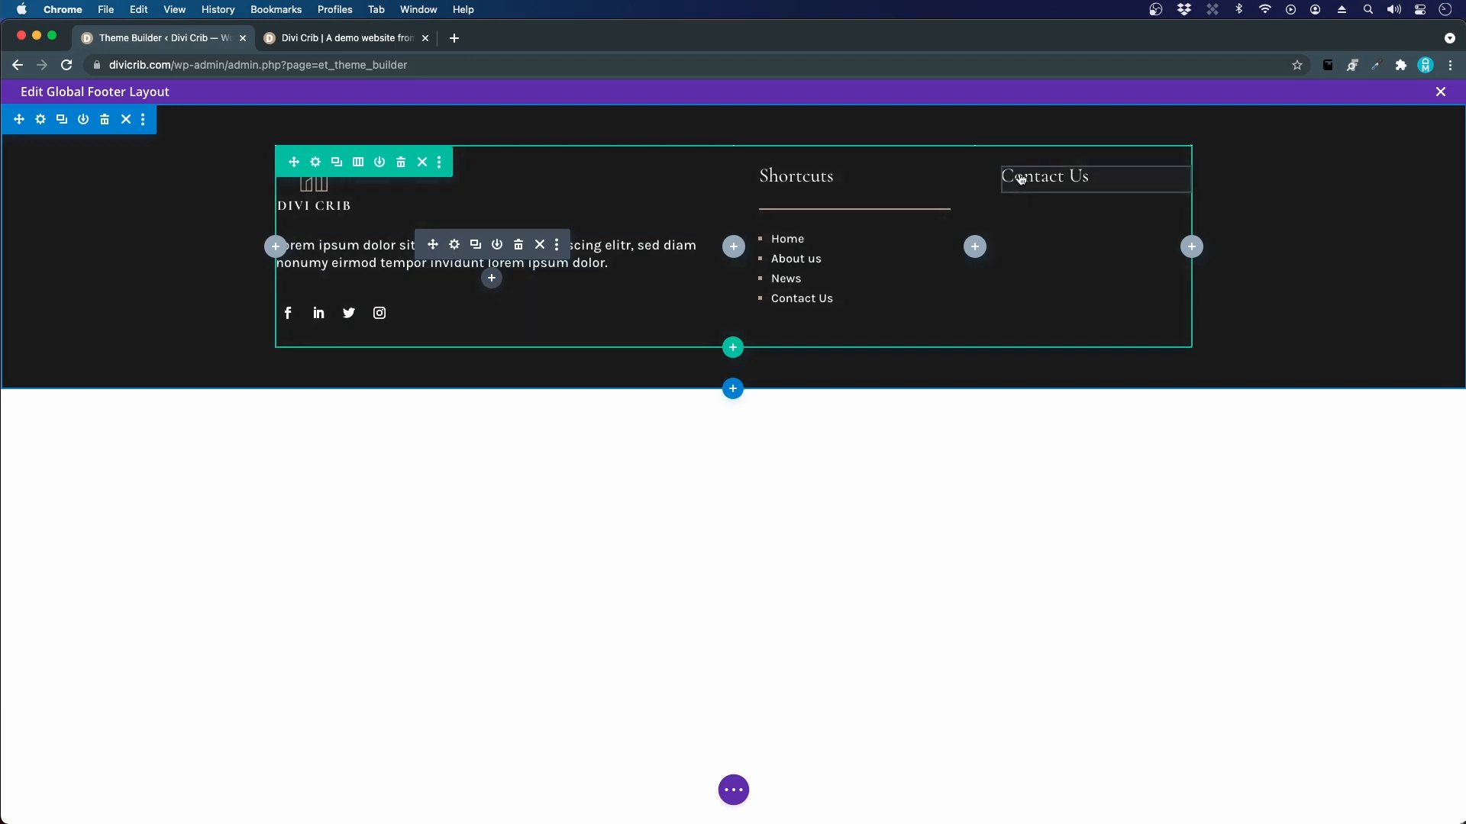
{"action": "key", "text": "super+v"}
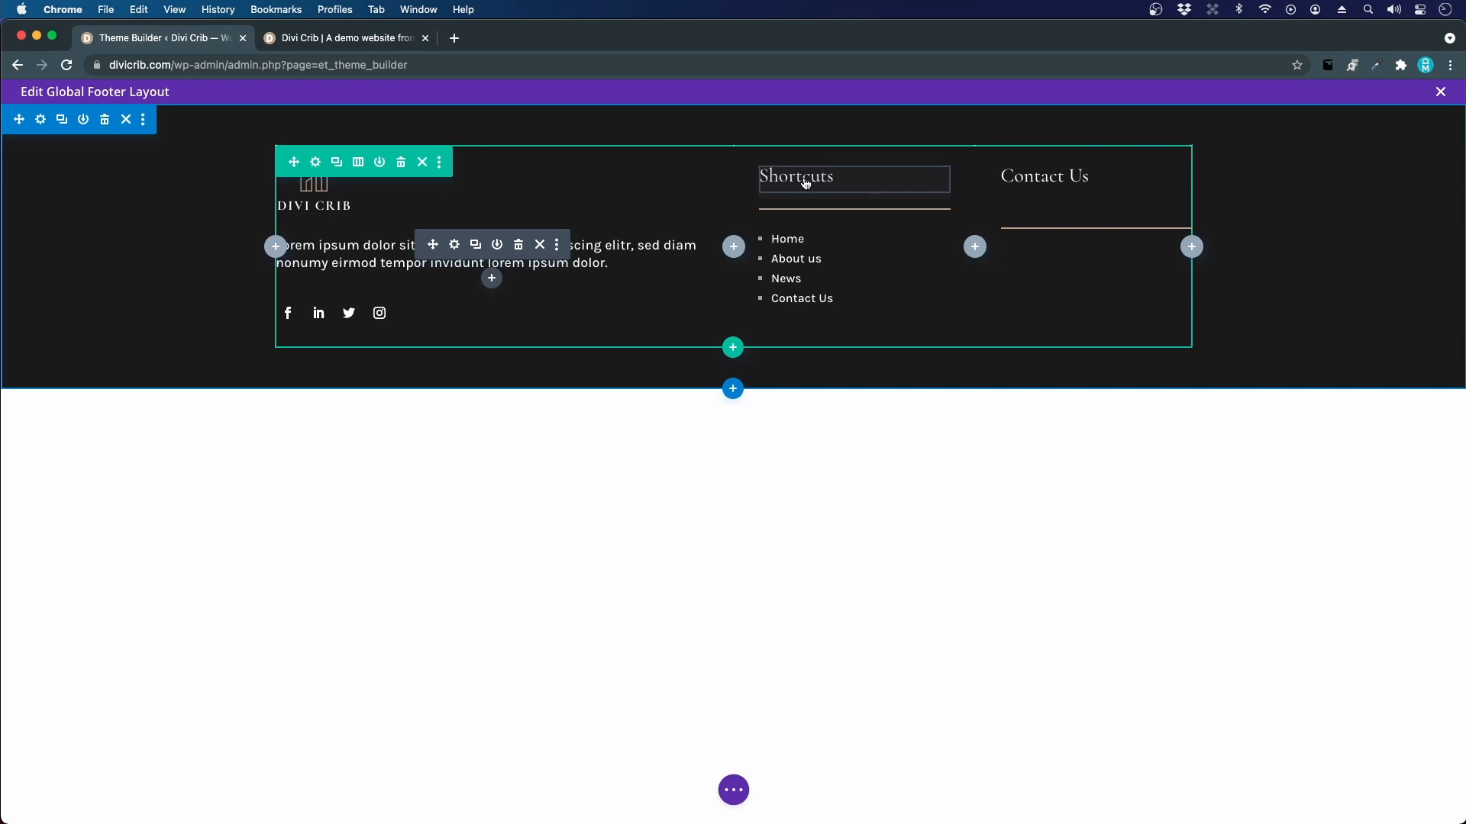
- Copy the Shortcuts heading's module styles and paste them onto the Contact Us heading
{"action": "right_click", "coordinate": [806, 184]}
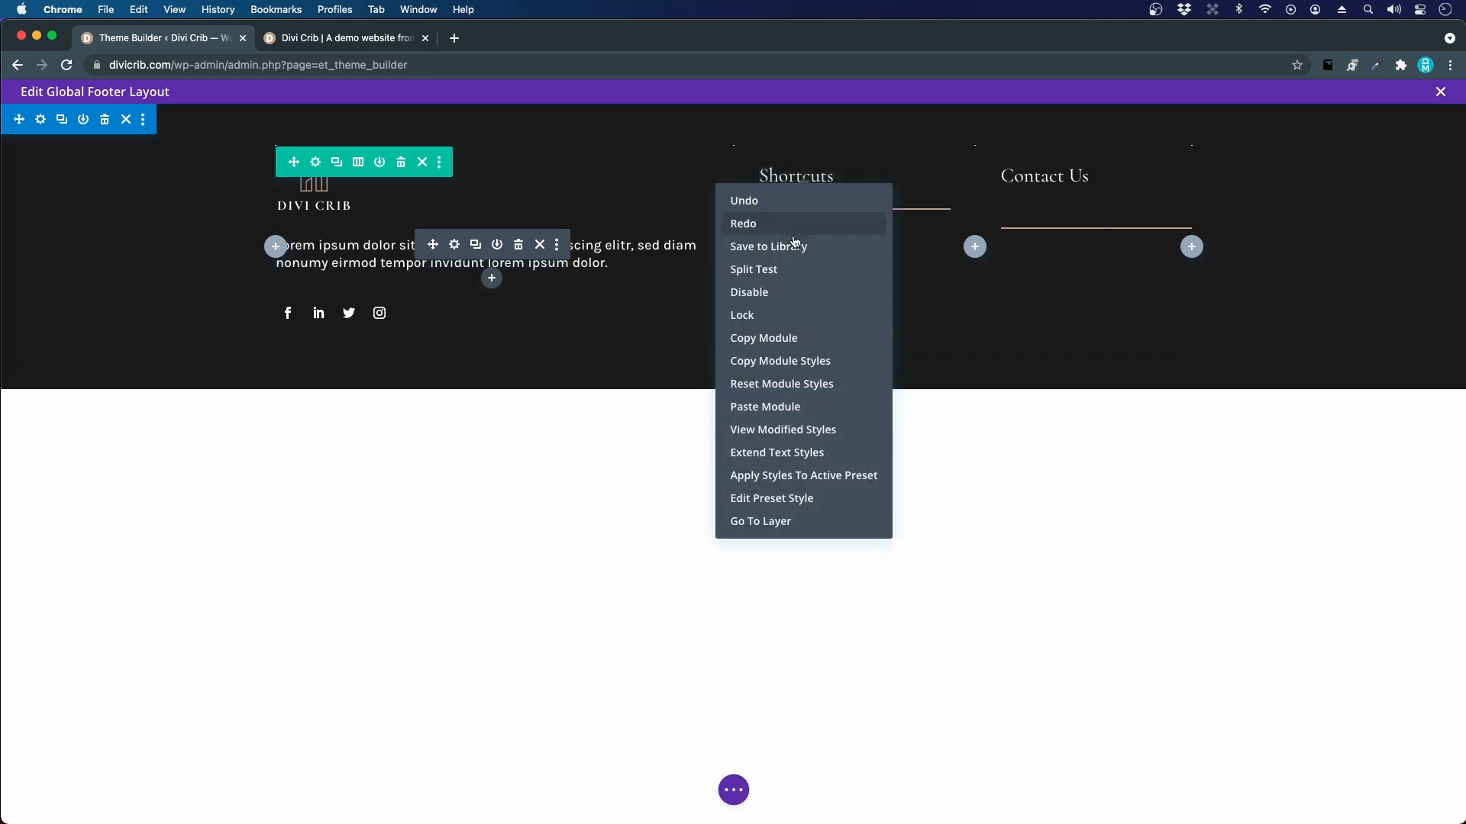
{"action": "left_click", "coordinate": [834, 362]}
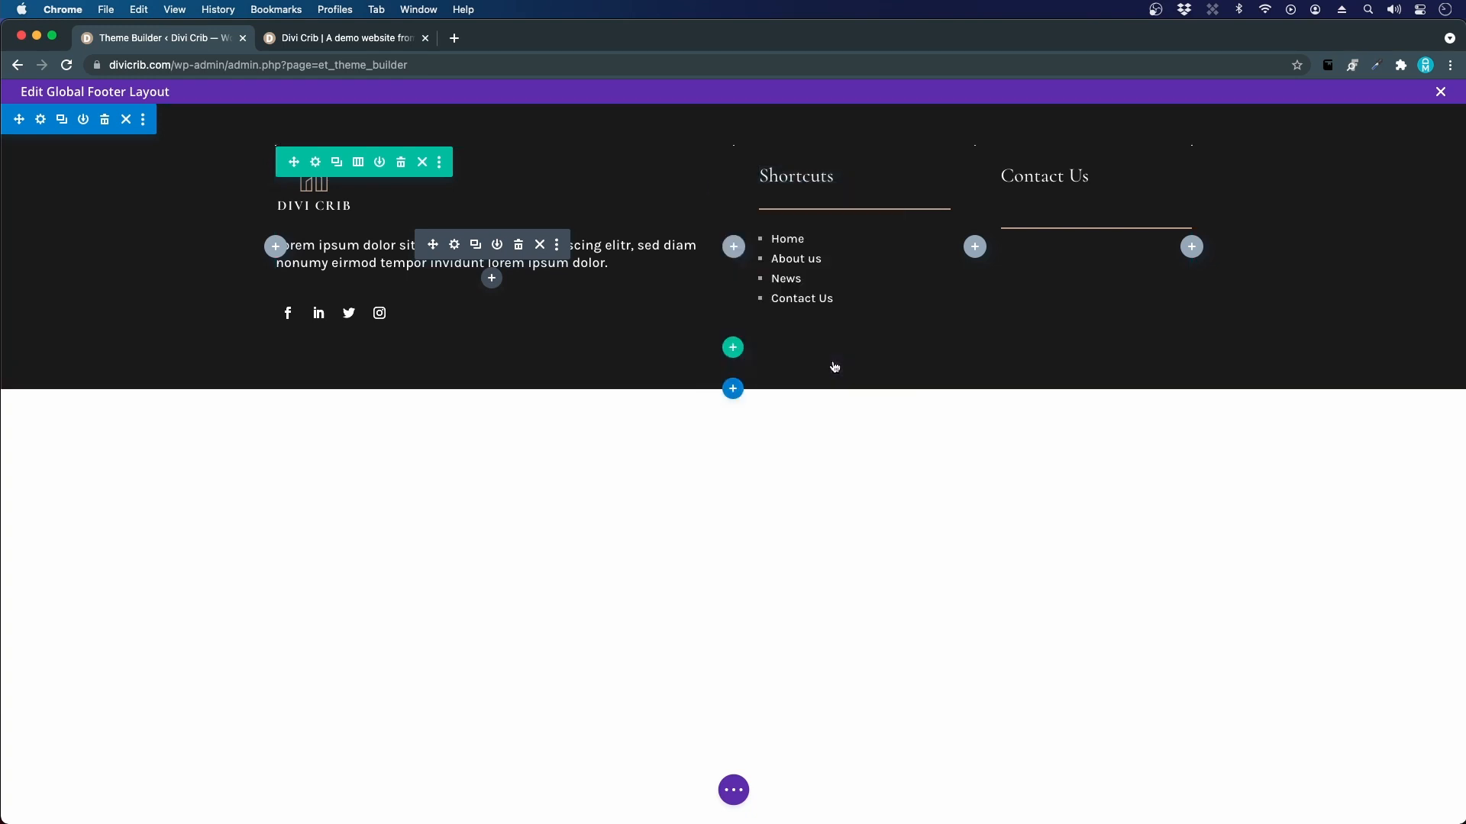
{"action": "right_click", "coordinate": [1057, 179]}
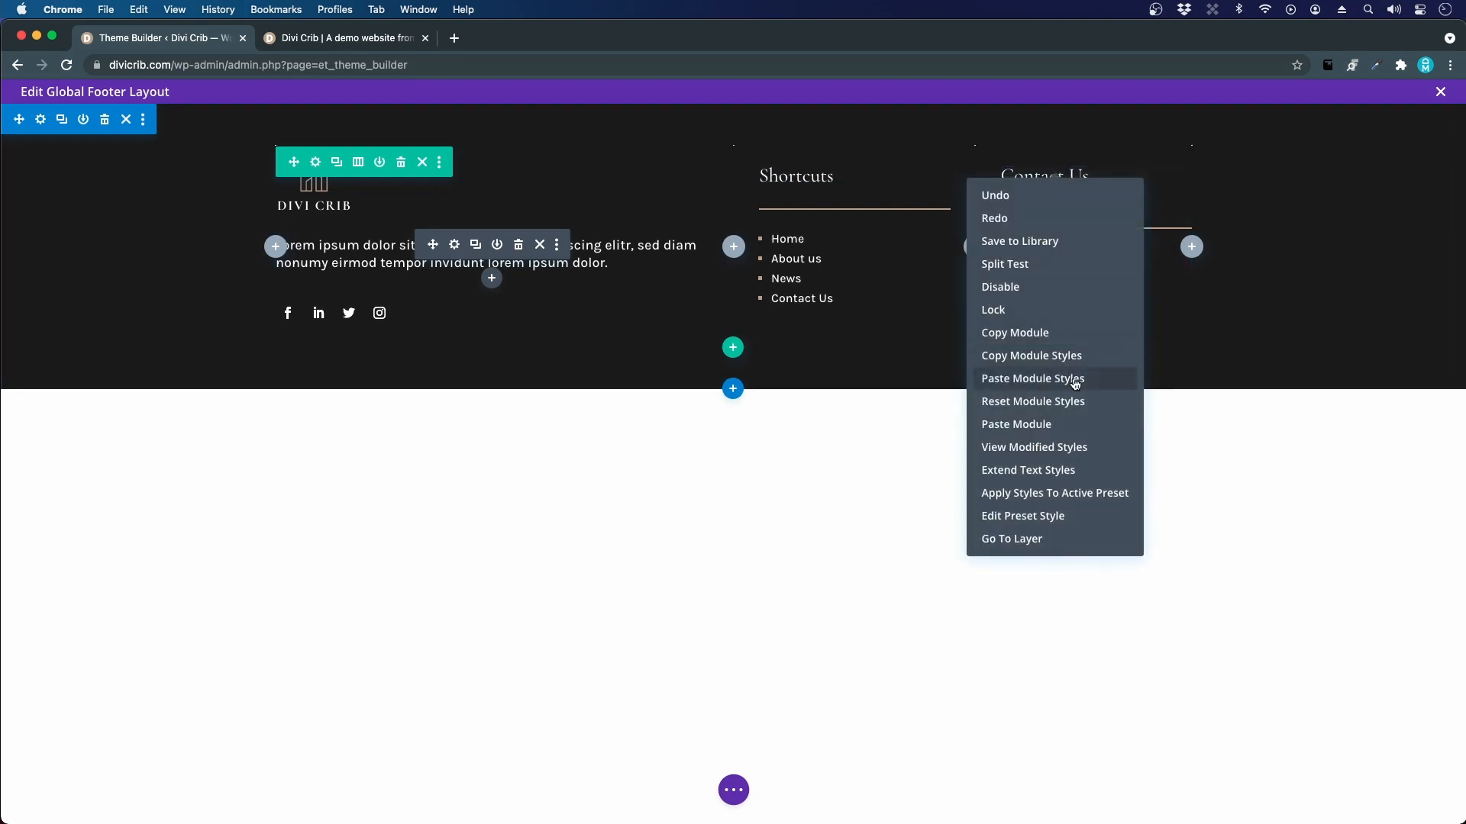
{"action": "left_click", "coordinate": [1075, 381]}
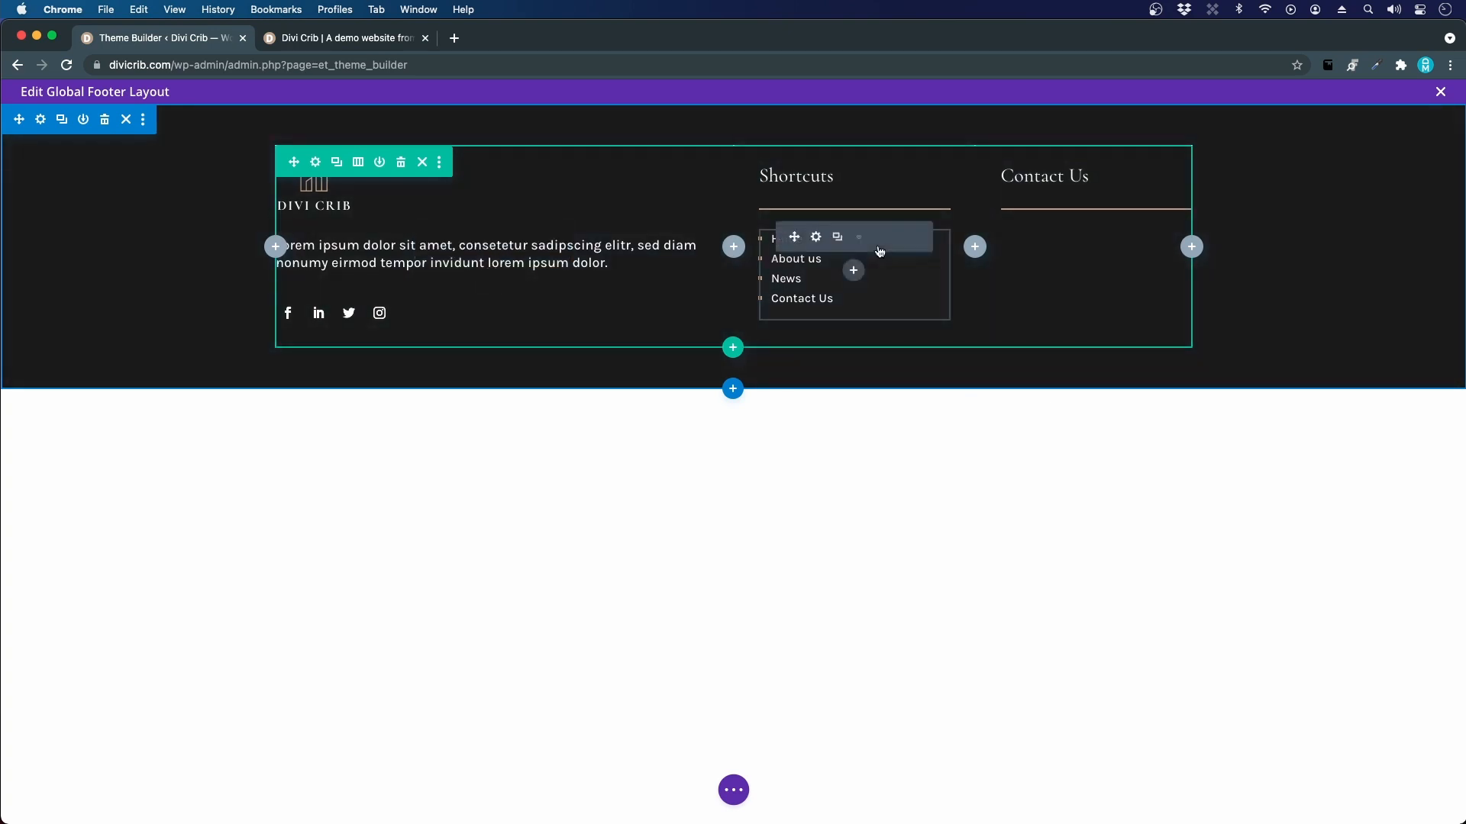
- Copy the Shortcuts link list module and paste it below the Contact Us divider
{"action": "right_click", "coordinate": [817, 243]}
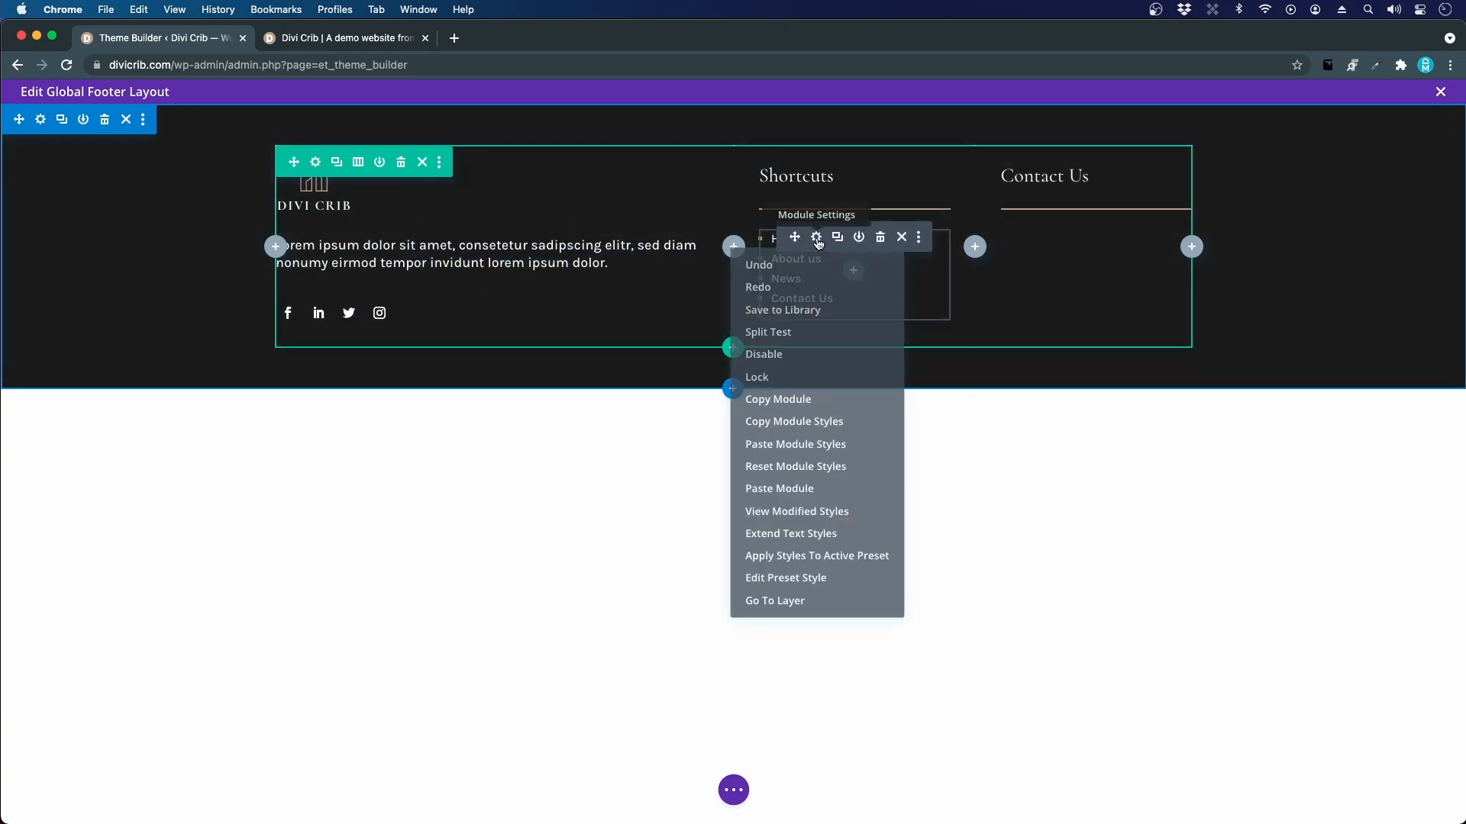
{"action": "left_click", "coordinate": [805, 398]}
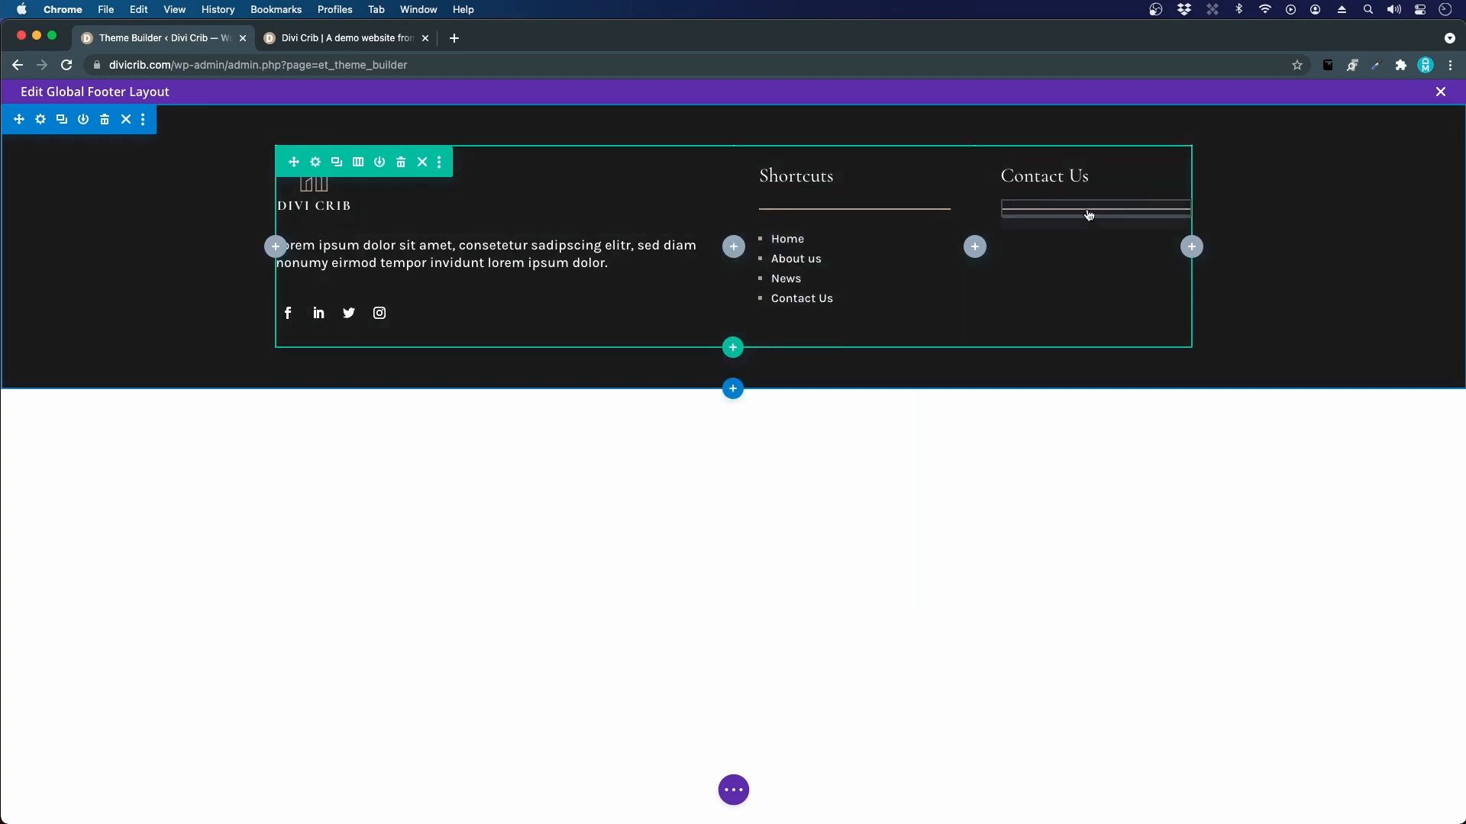
{"action": "right_click", "coordinate": [1040, 212]}
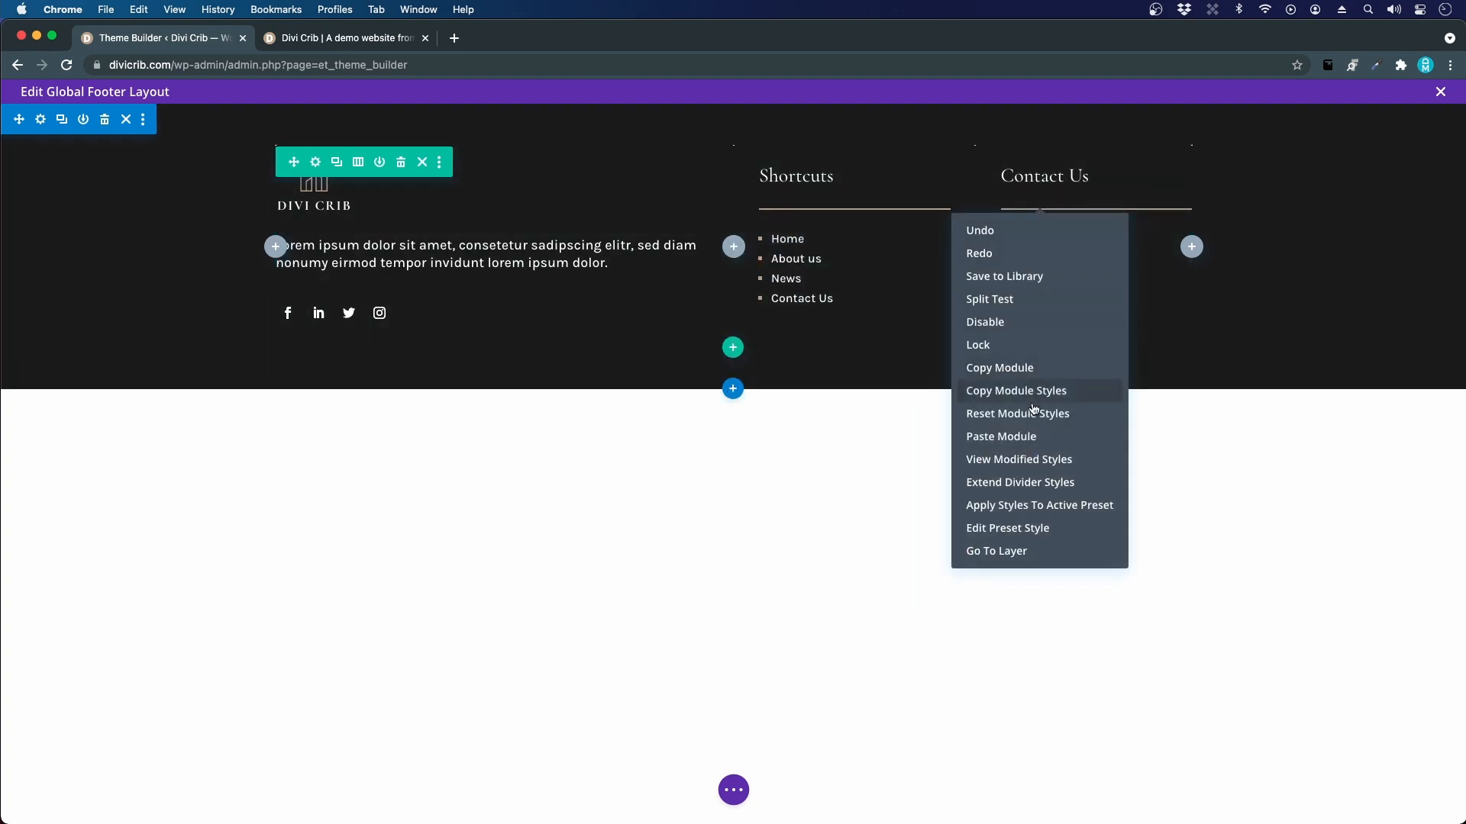
{"action": "left_click", "coordinate": [1030, 436]}
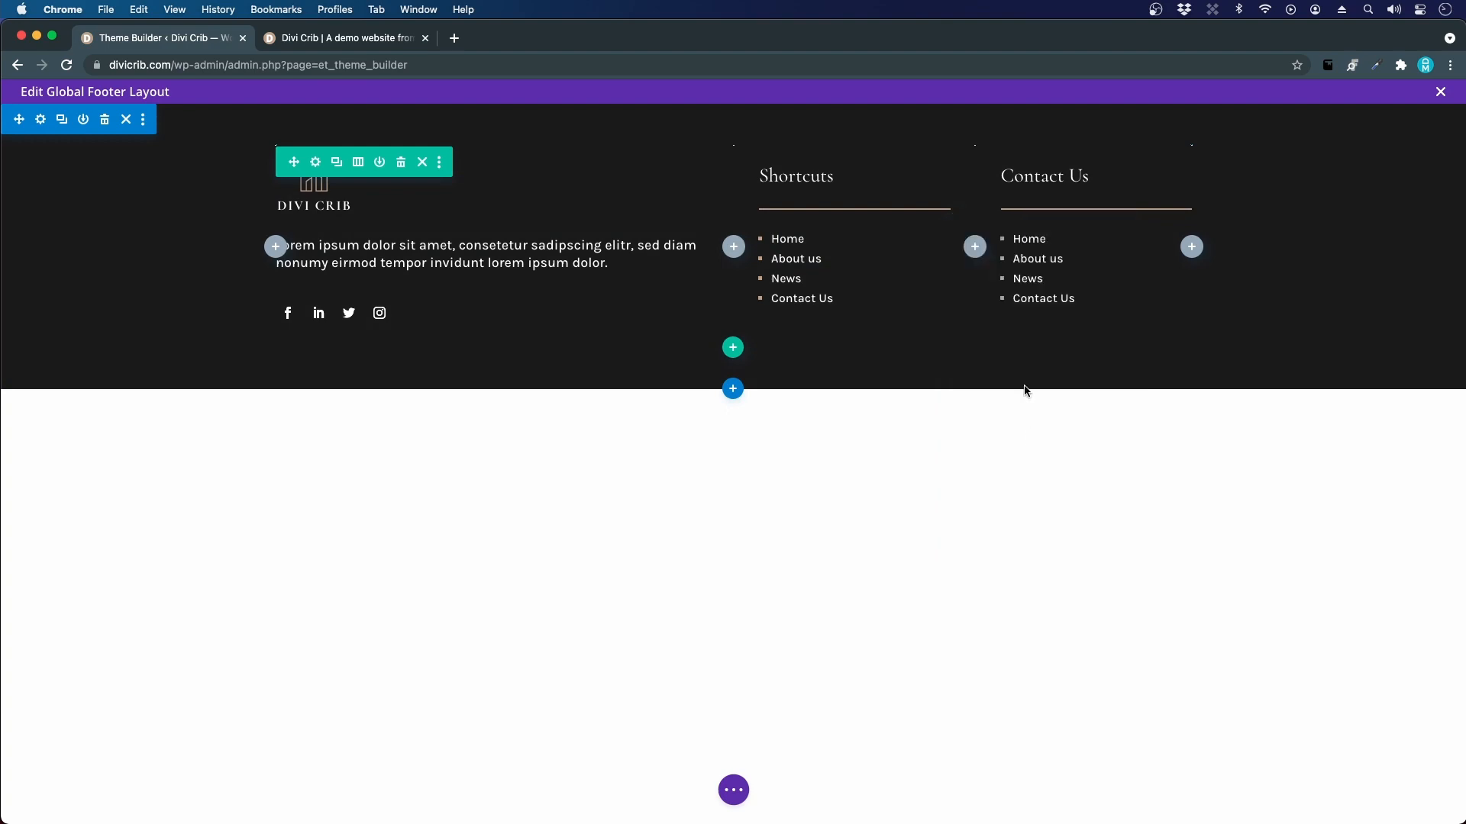
- Copy the four Contact Us list entries from the Divi Crib demo site's footer and return to the Theme Builder
{"action": "left_click", "coordinate": [348, 40]}
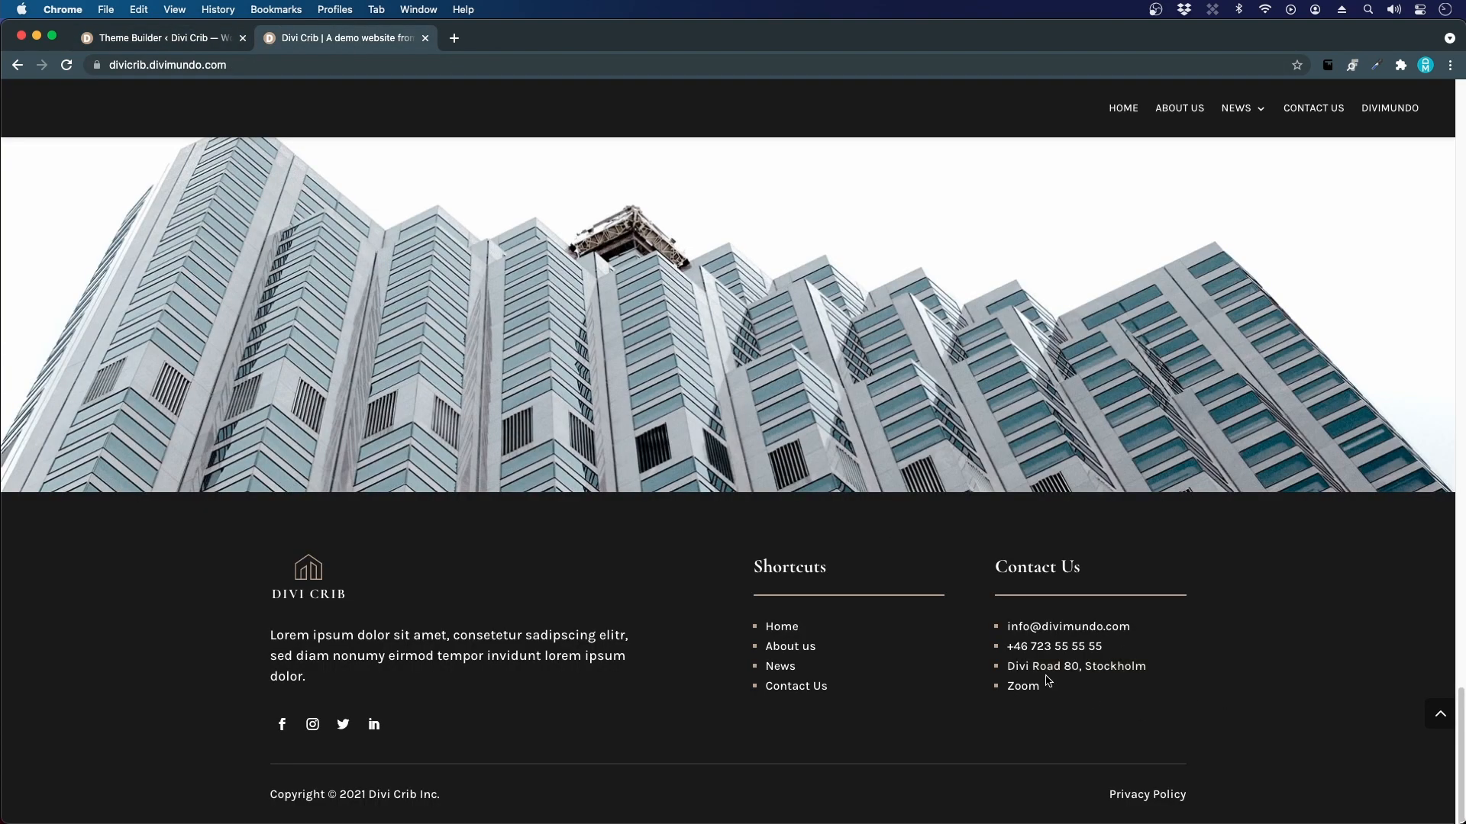
{"action": "left_click_drag", "start_coordinate": [1048, 680], "coordinate": [1006, 515]}
{"action": "key", "text": "super+c"}
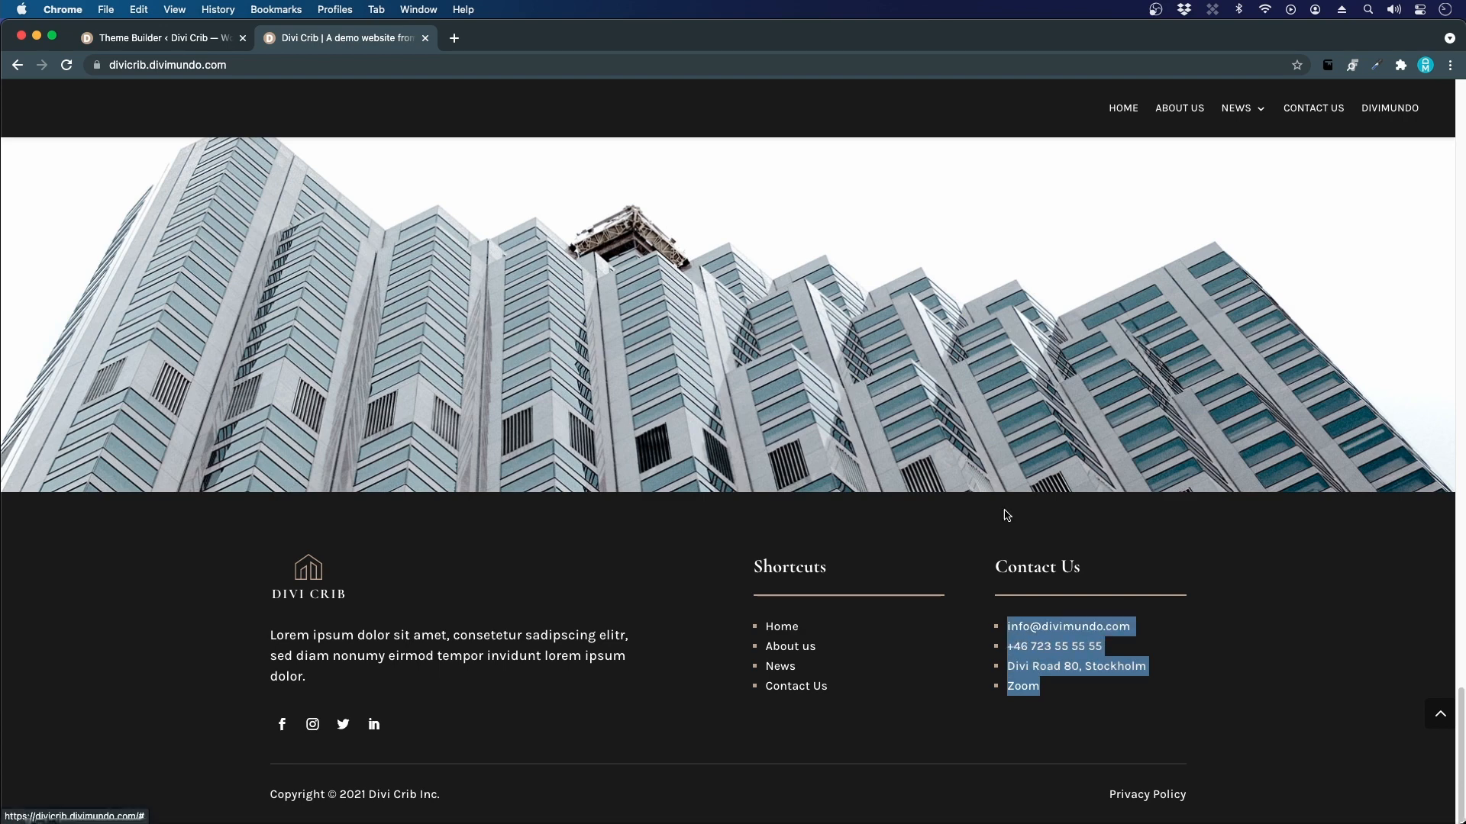
{"action": "left_click", "coordinate": [200, 48]}
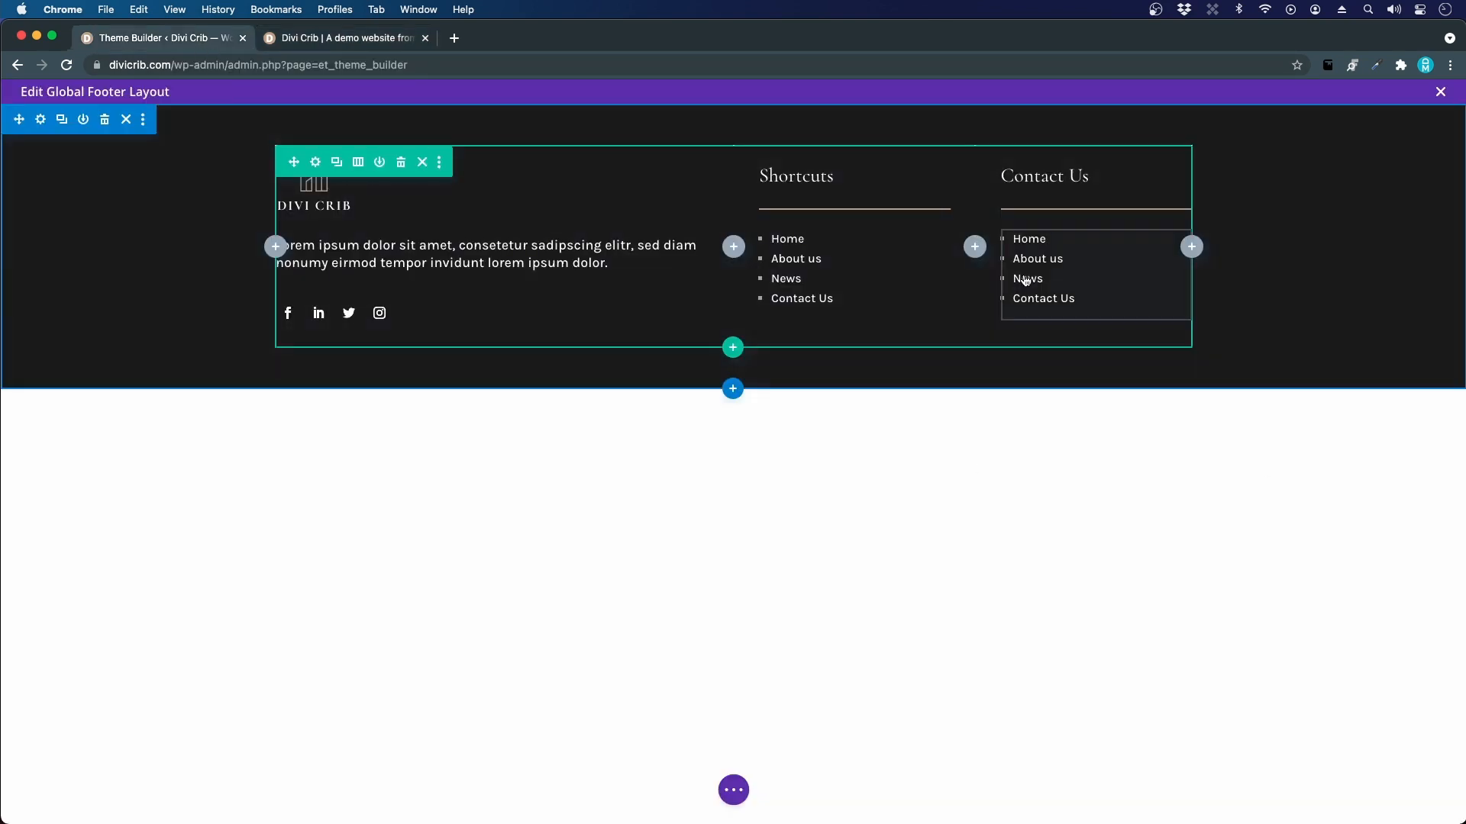
- Replace the links in the Contact Us list module with the copied contact entries, pasted as plain text
{"action": "left_click", "coordinate": [1060, 238]}
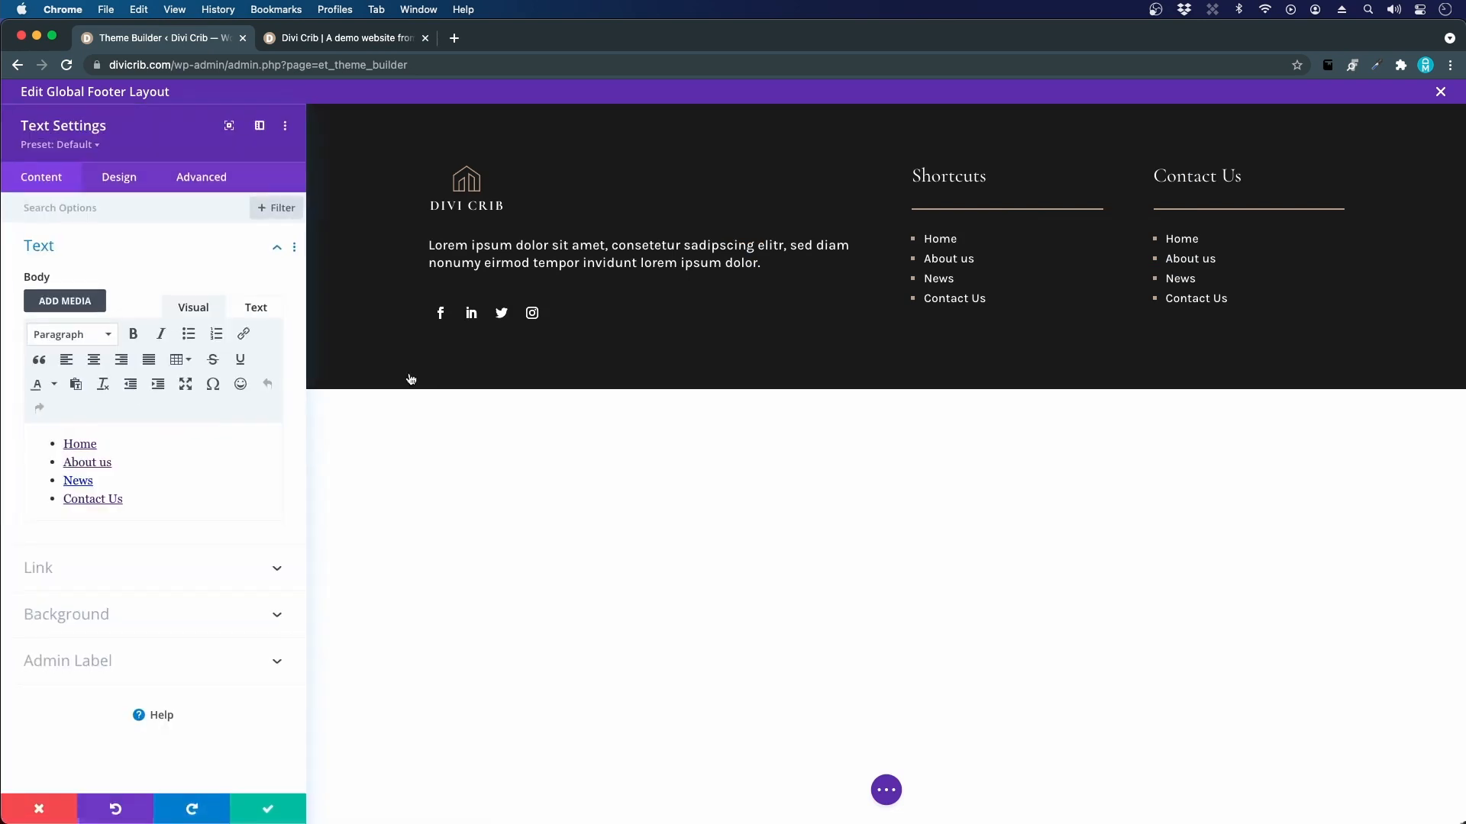
{"action": "left_click_drag", "start_coordinate": [181, 511], "coordinate": [62, 425]}
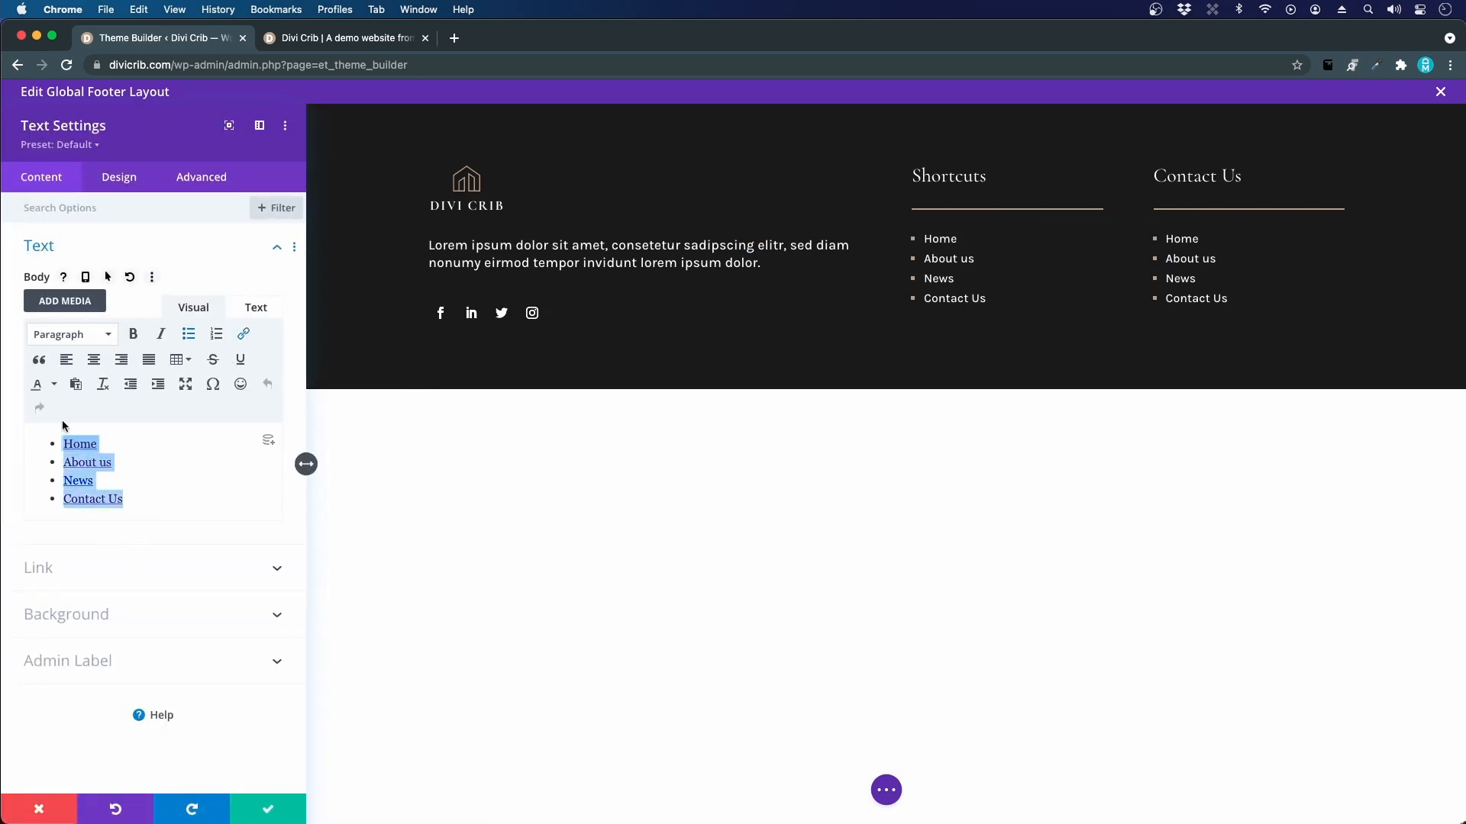
{"action": "key", "text": "BackSpace"}
{"action": "left_click", "coordinate": [76, 384]}
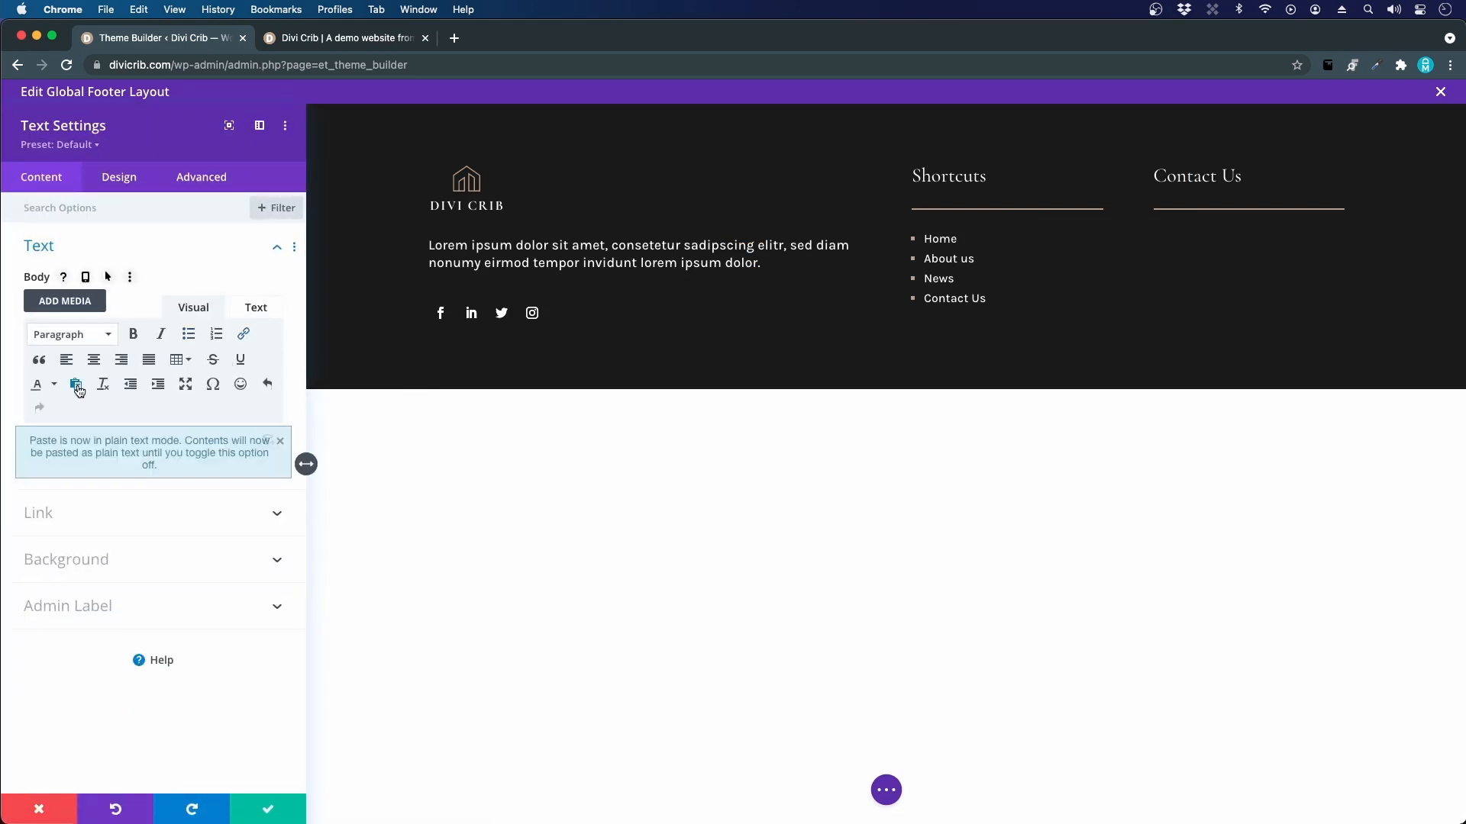
{"action": "left_click", "coordinate": [281, 443]}
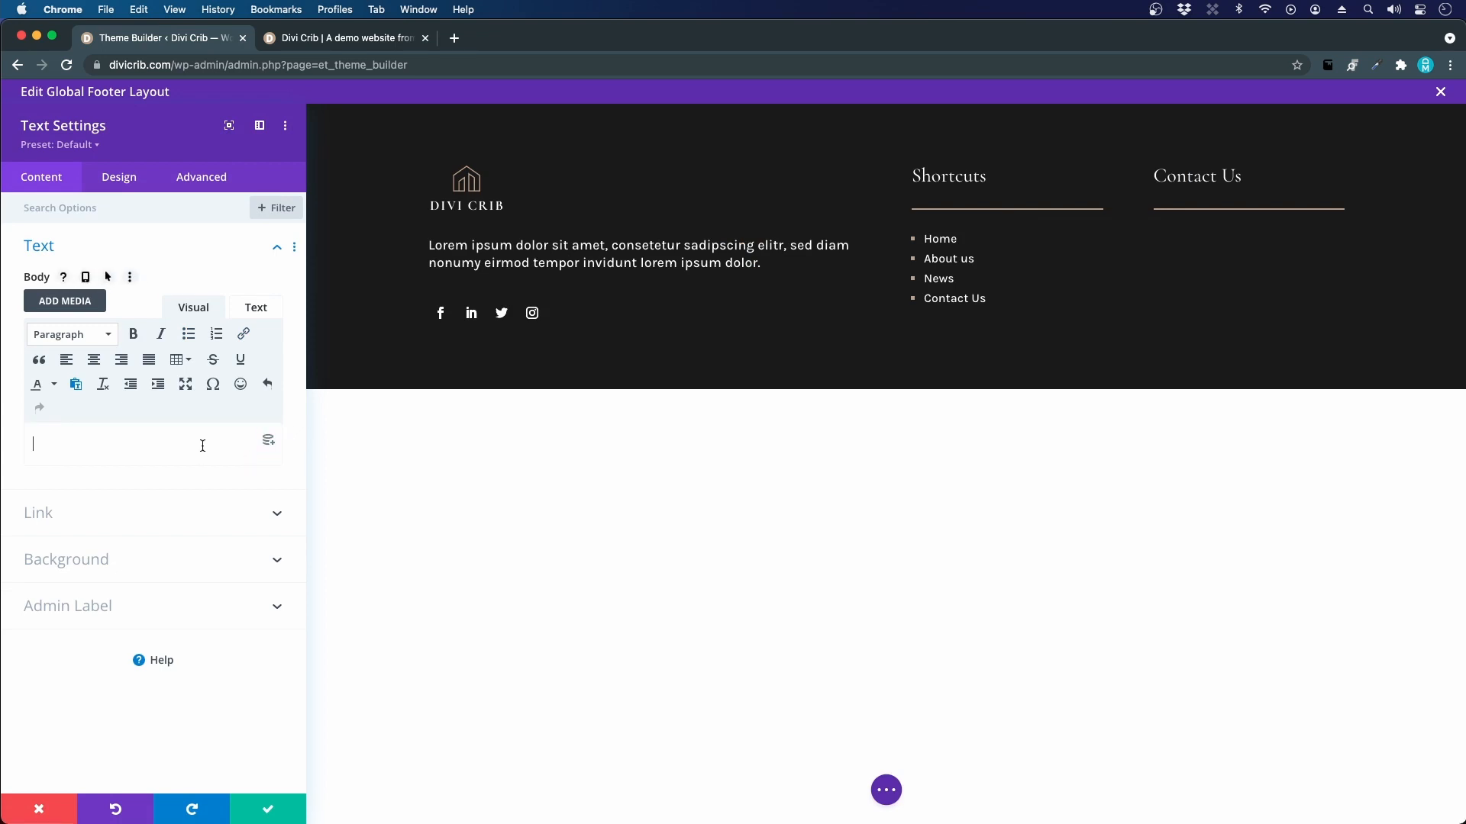
{"action": "key", "text": "super+v"}
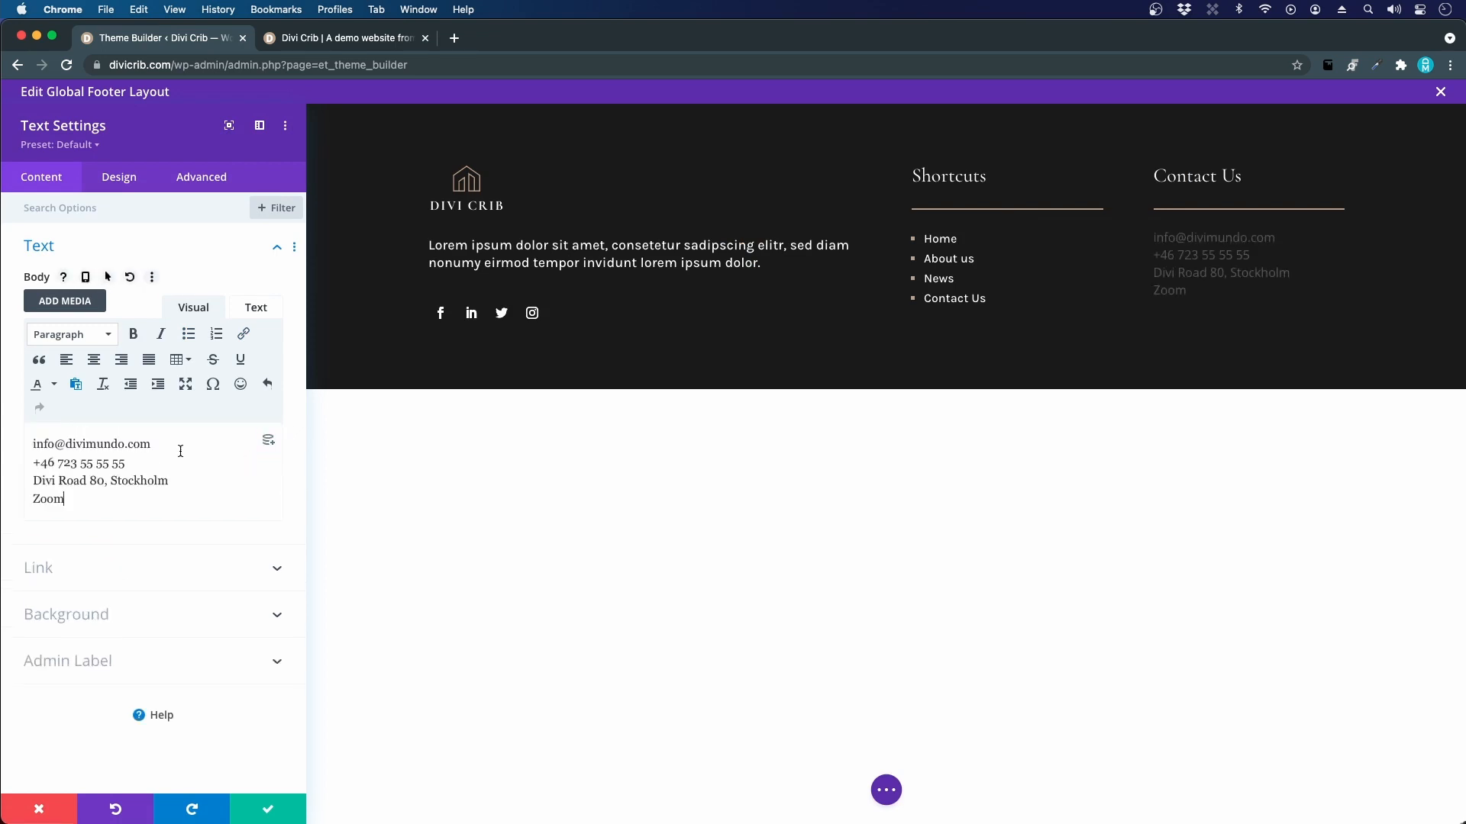
- Split the pasted contact text so the e-mail, phone number, street address and Zoom each form a separate paragraph
{"action": "left_click", "coordinate": [35, 463]}
{"action": "key", "text": "BackSpace"}
{"action": "key", "text": "Return"}
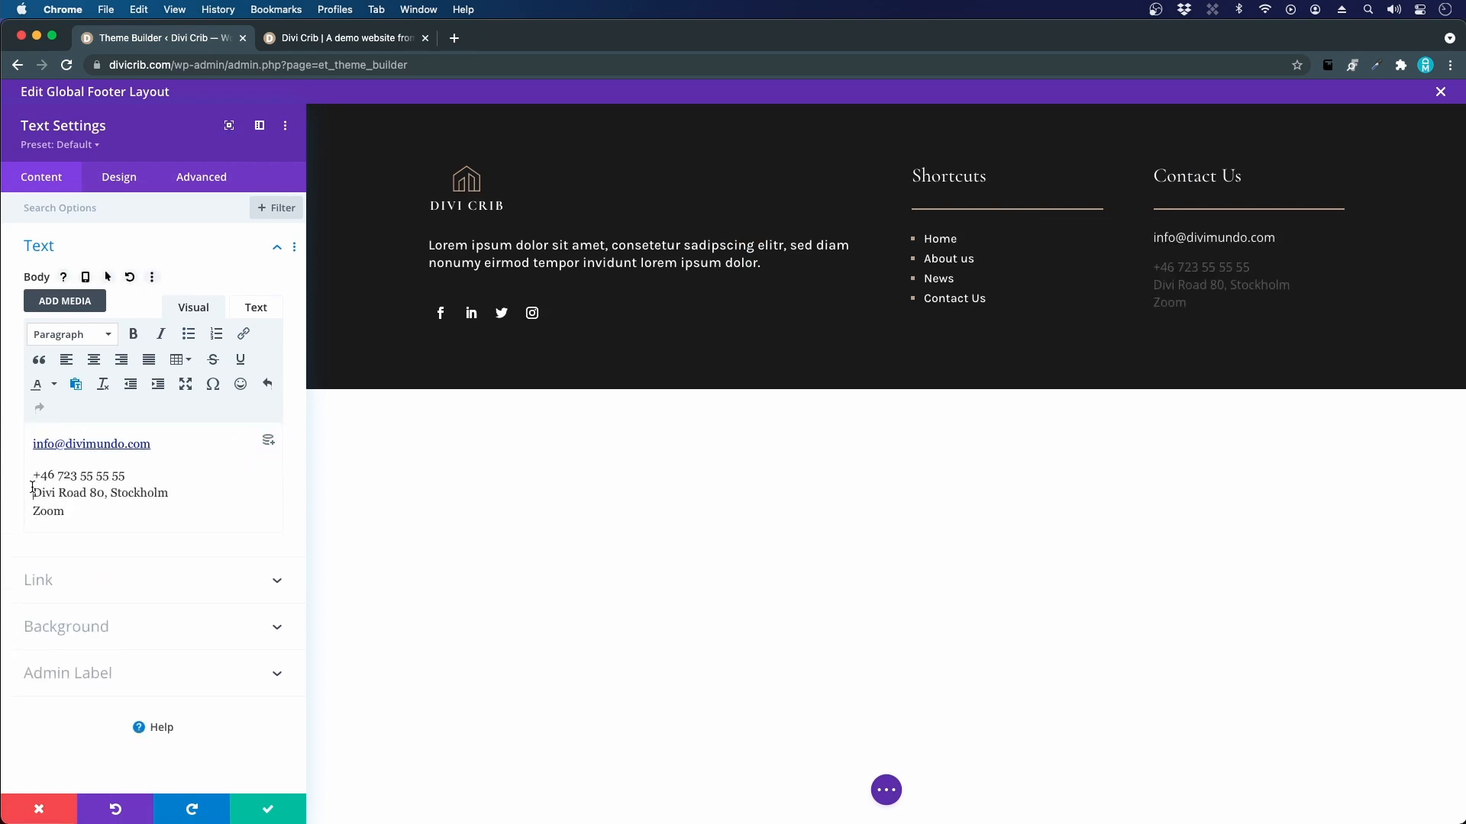
{"action": "left_click", "coordinate": [32, 490]}
{"action": "key", "text": "Return"}
{"action": "left_click", "coordinate": [32, 520]}
{"action": "key", "text": "BackSpace"}
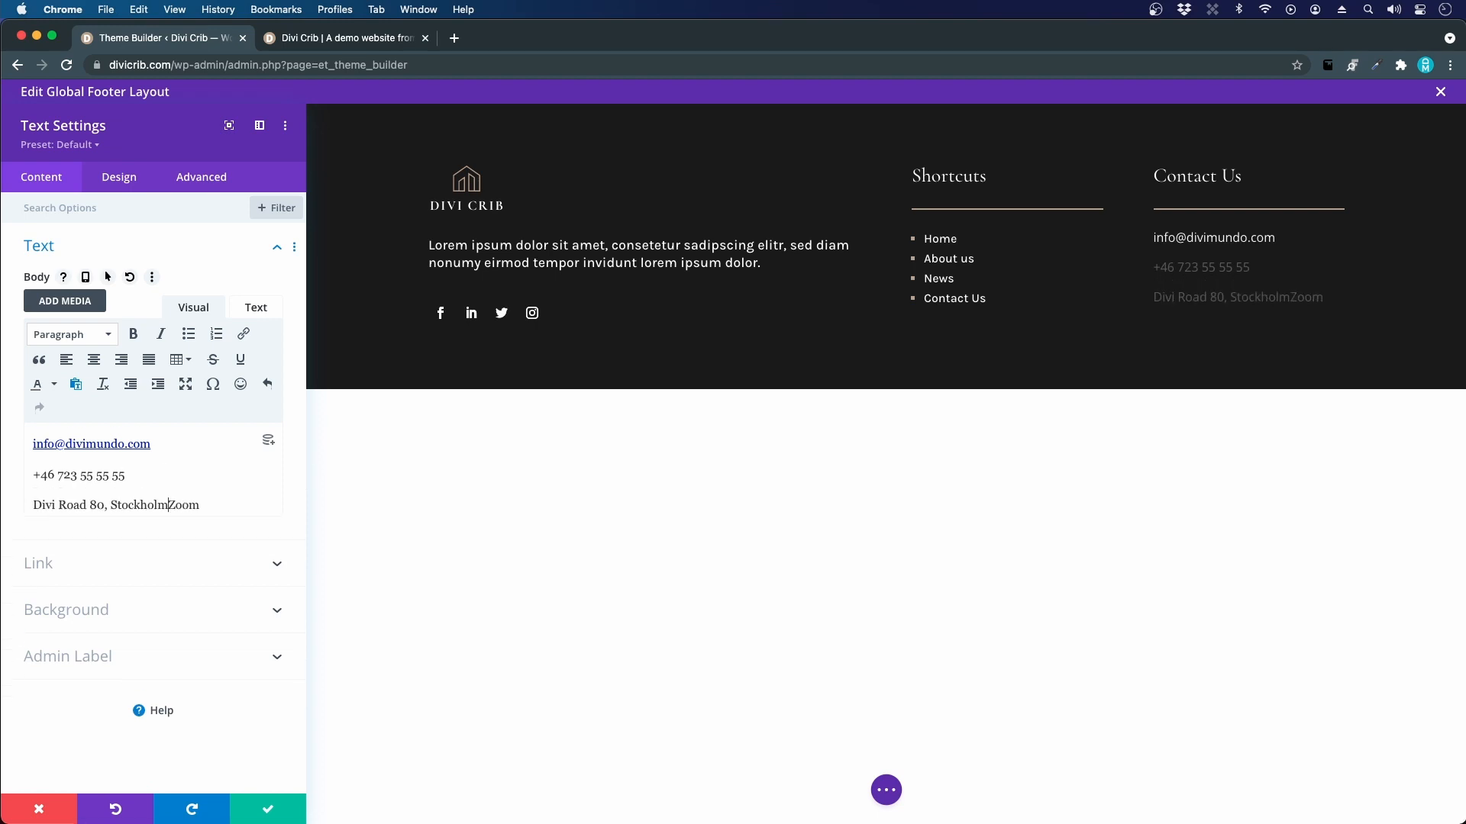
{"action": "key", "text": "Return"}
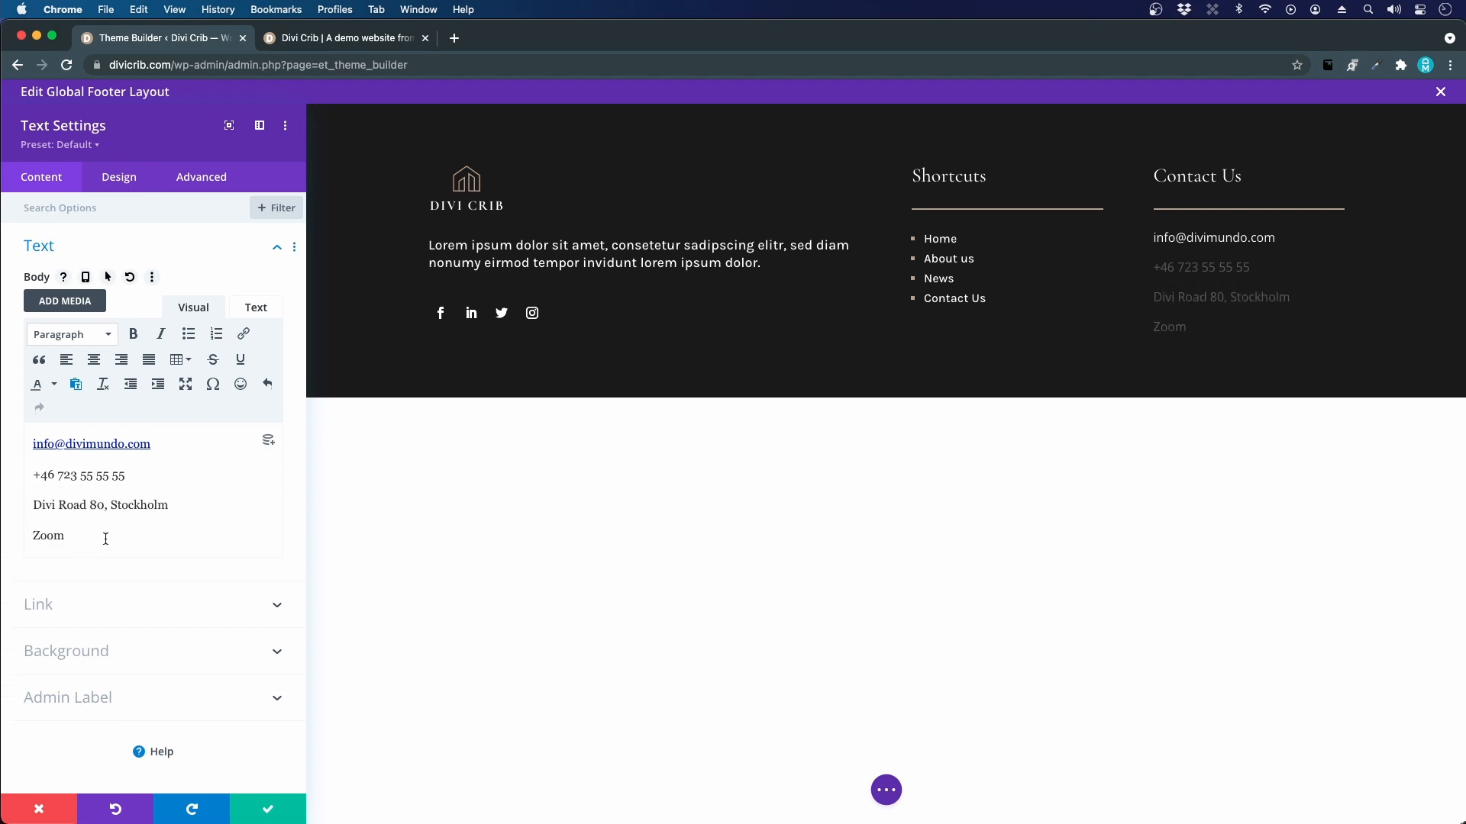
- Convert the four contact paragraphs into a bulleted list
{"action": "left_click_drag", "start_coordinate": [108, 537], "coordinate": [29, 438]}
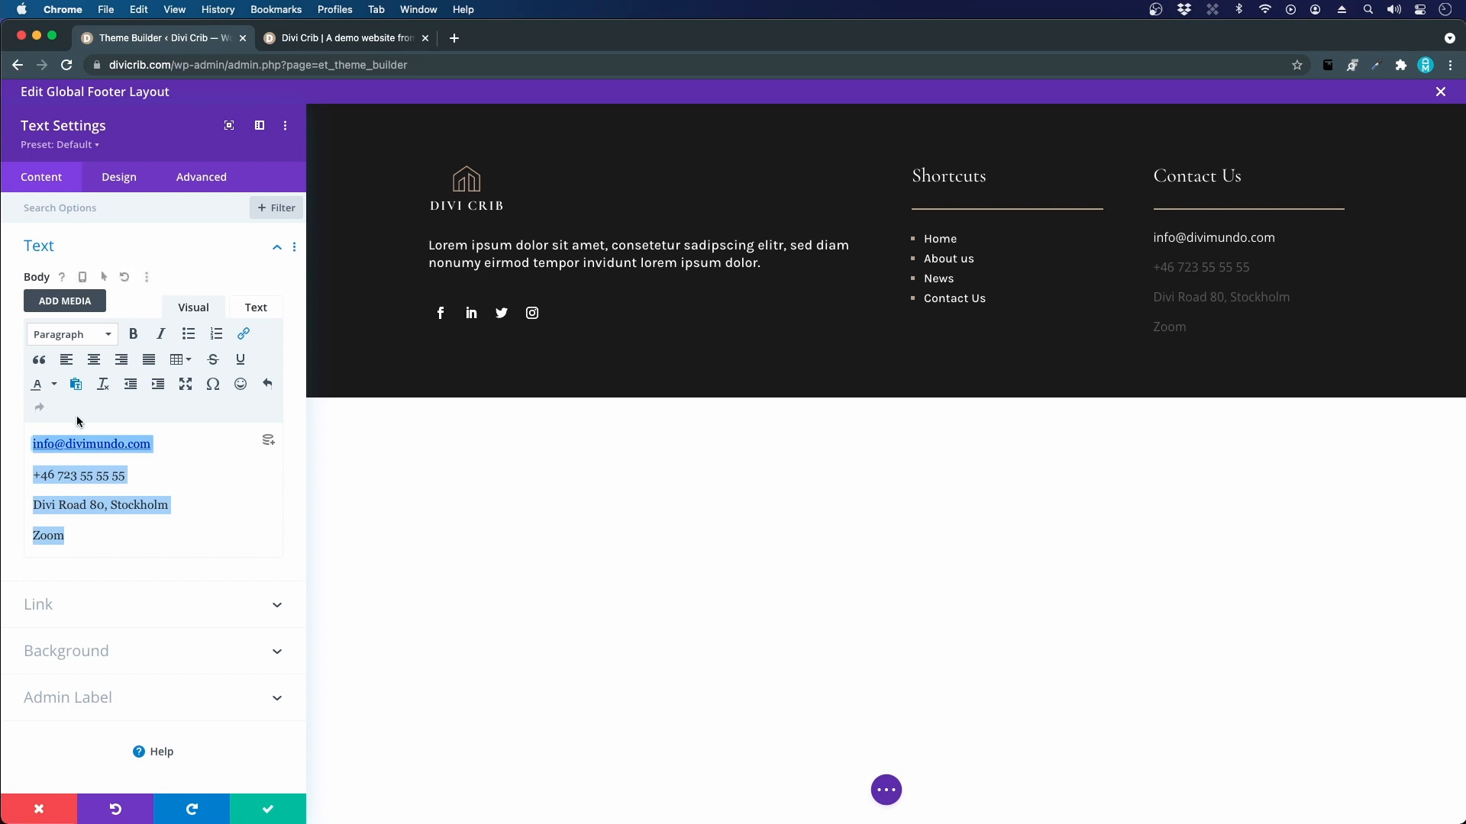
{"action": "left_click", "coordinate": [189, 334]}
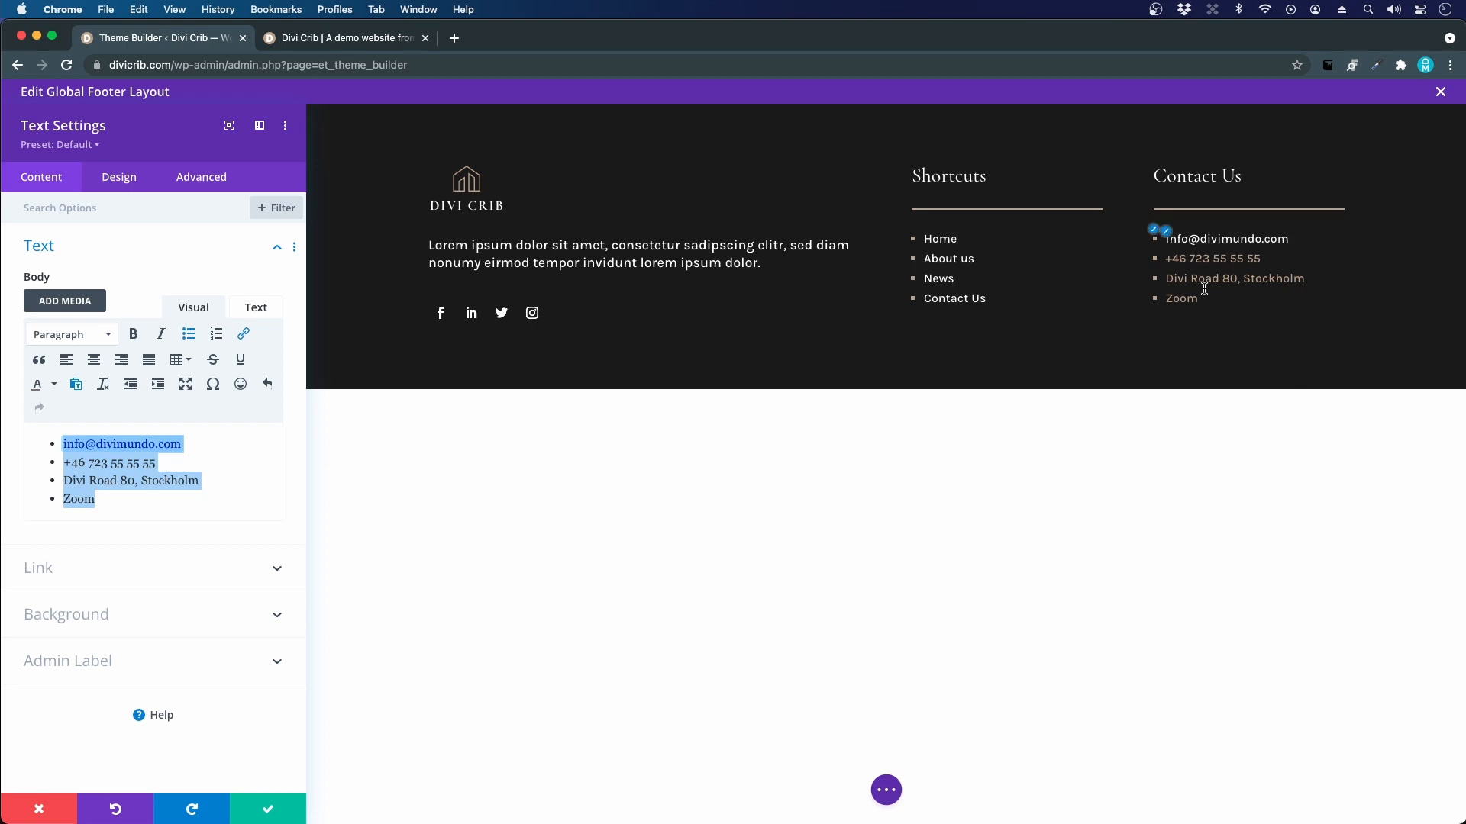
{"action": "left_click", "coordinate": [194, 505]}
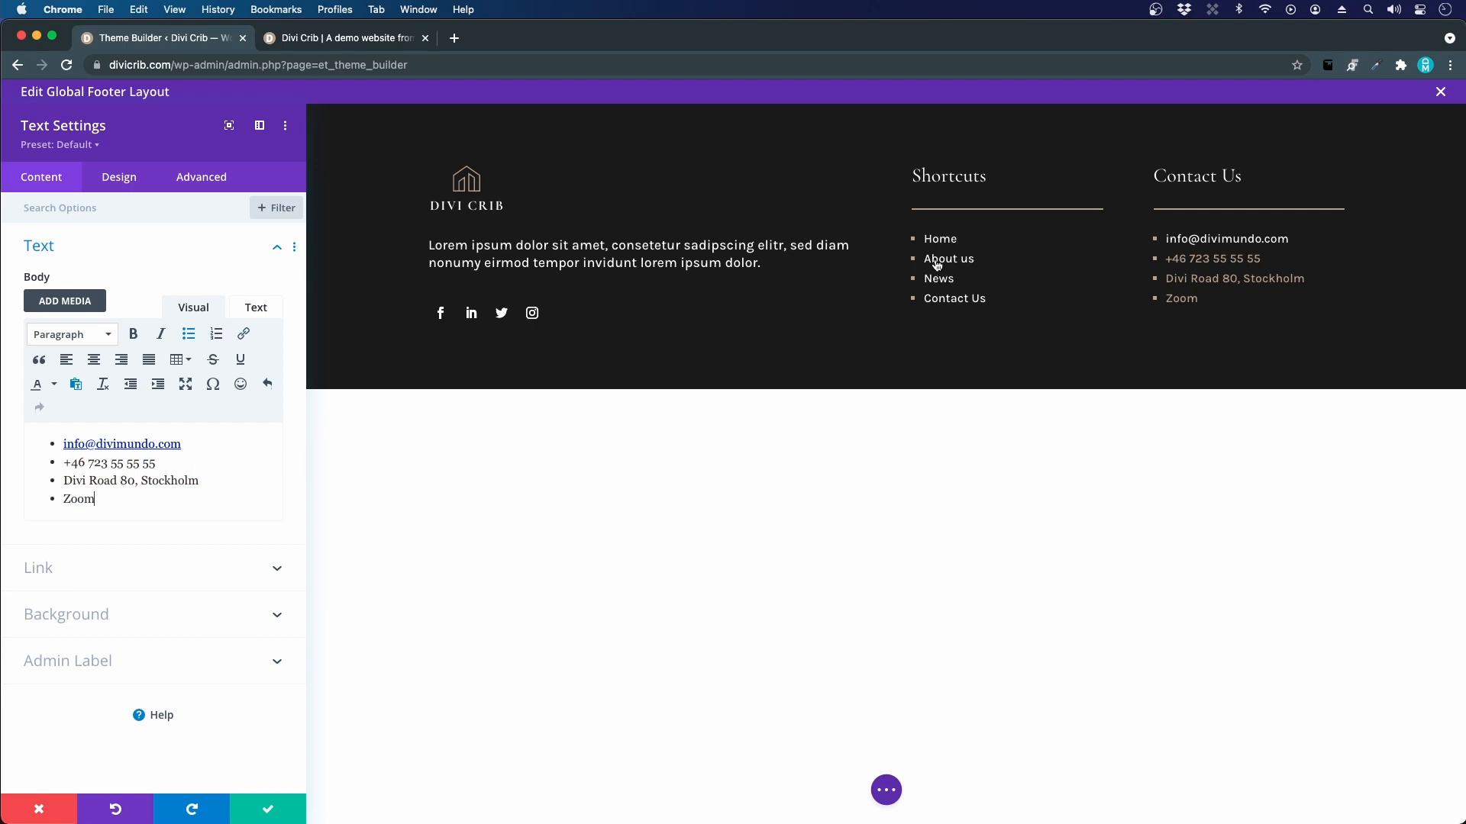
{"action": "left_click", "coordinate": [209, 479]}
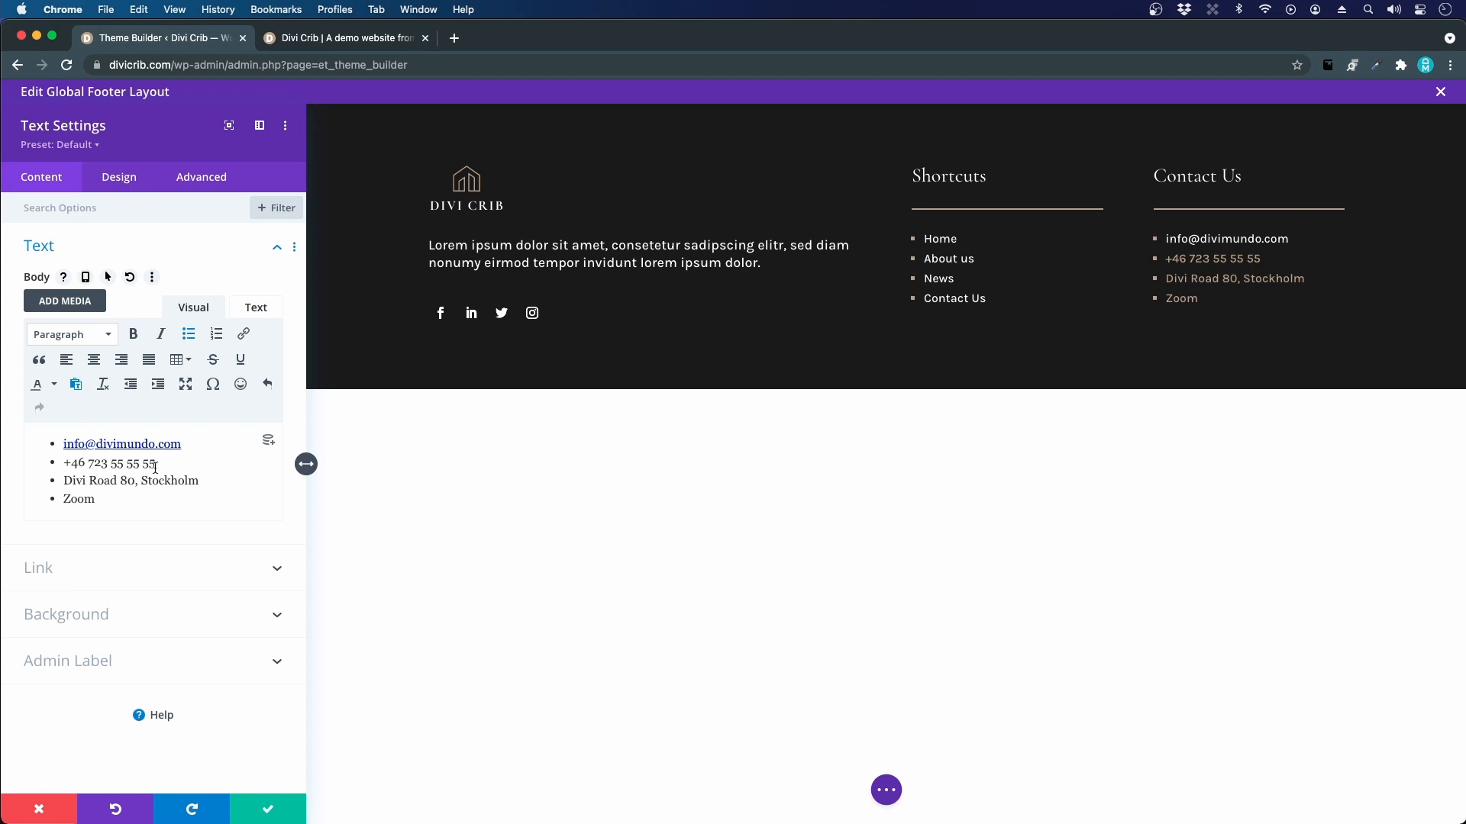
- Check the link URL of the e-mail entry in the contact list
{"action": "left_click_drag", "start_coordinate": [214, 443], "coordinate": [13, 428]}
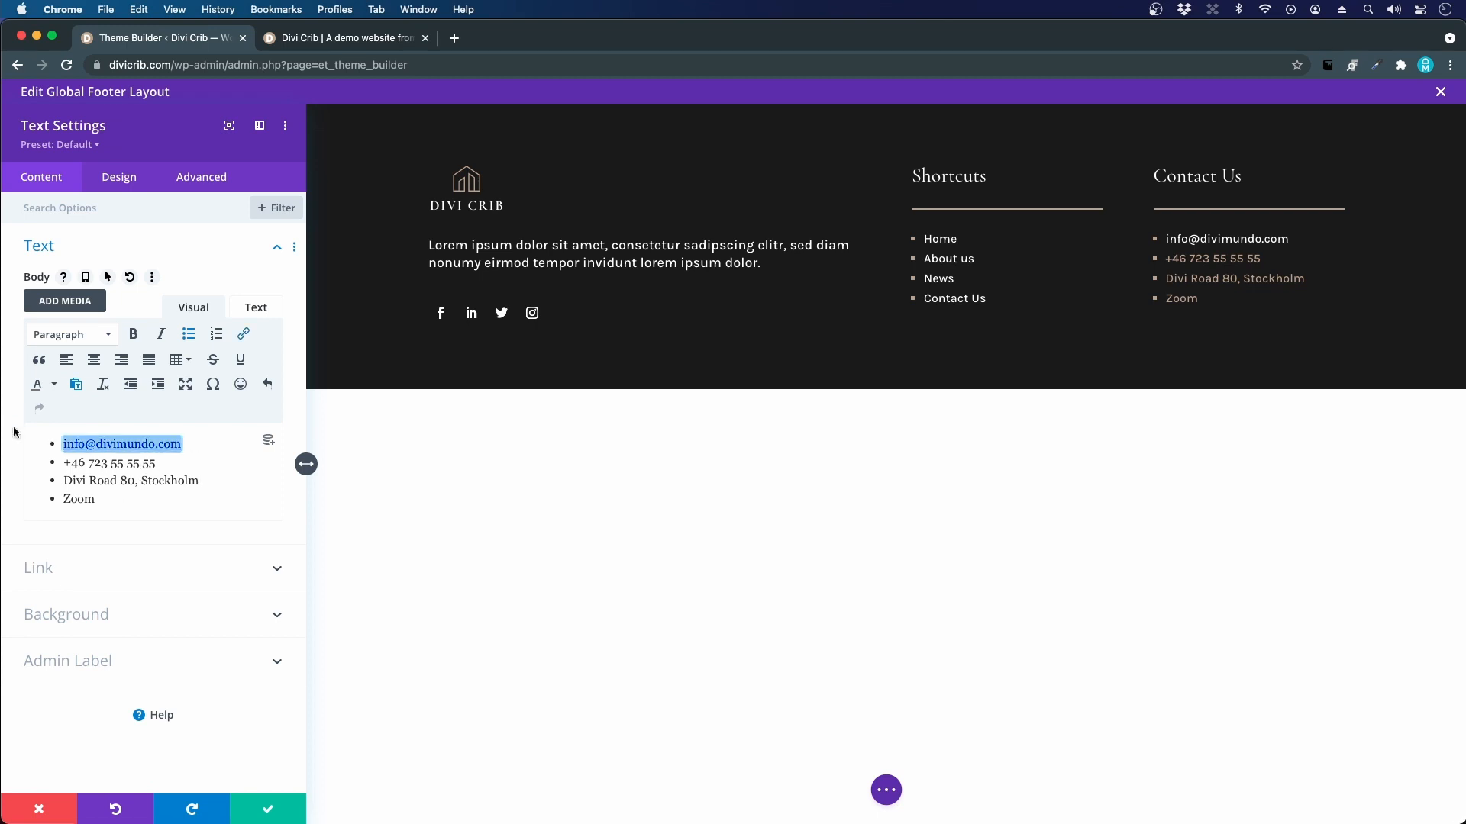
{"action": "left_click", "coordinate": [245, 334]}
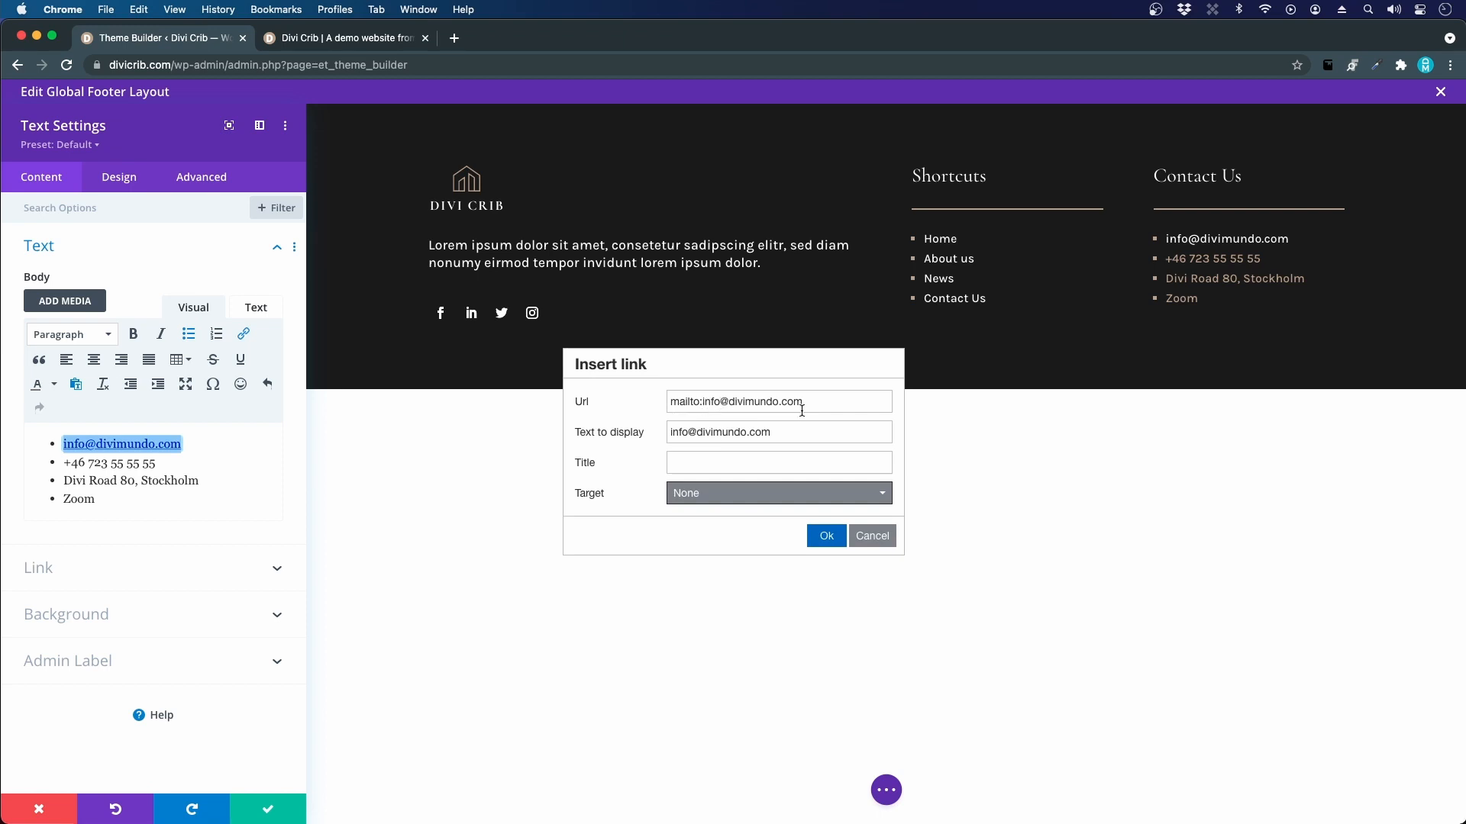
{"action": "left_click", "coordinate": [832, 539]}
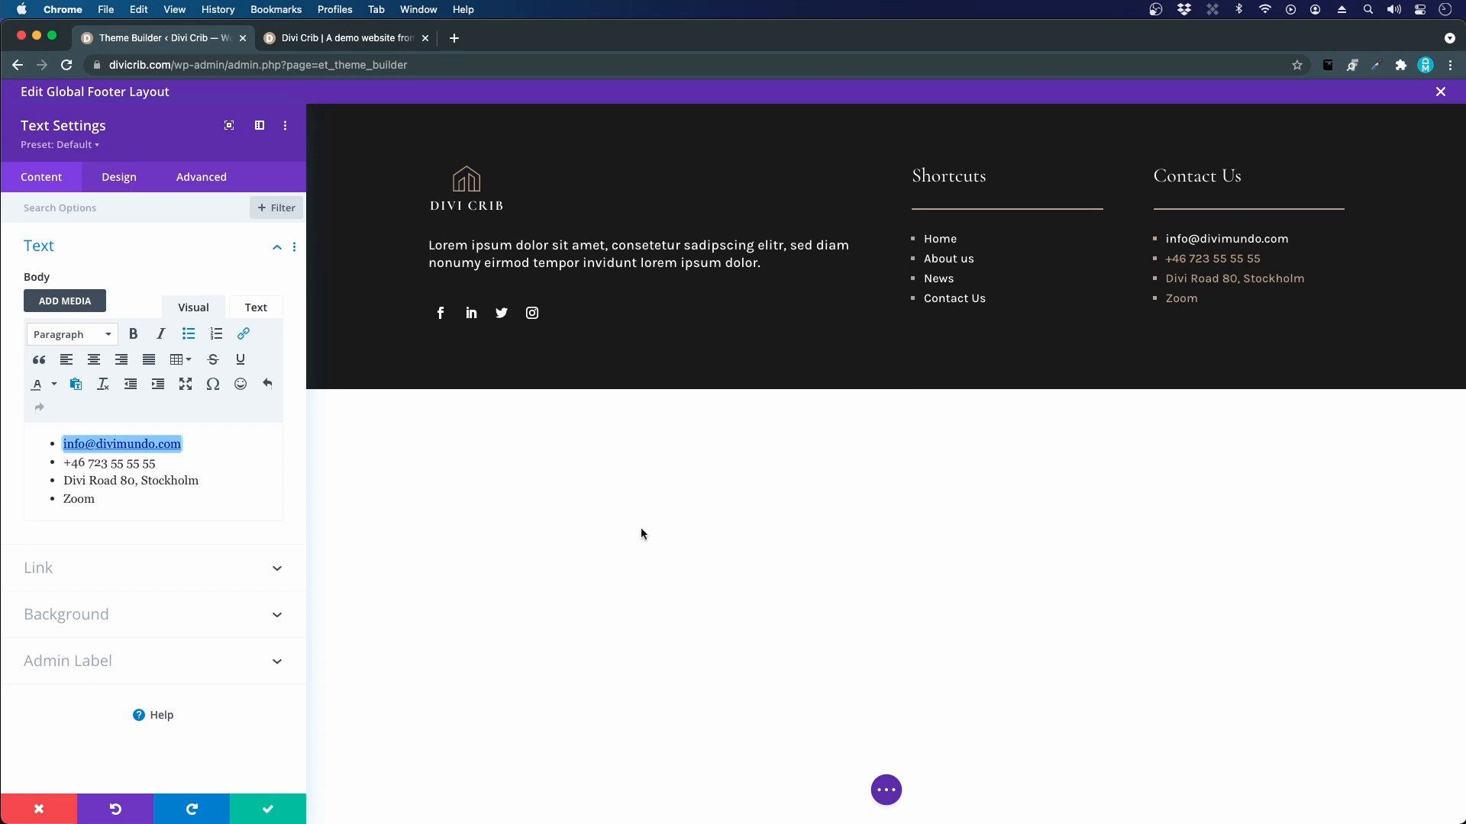
- Insert a link on the phone number entry, with "tel:" followed by the copied phone number as its URL
{"action": "left_click", "coordinate": [78, 463]}
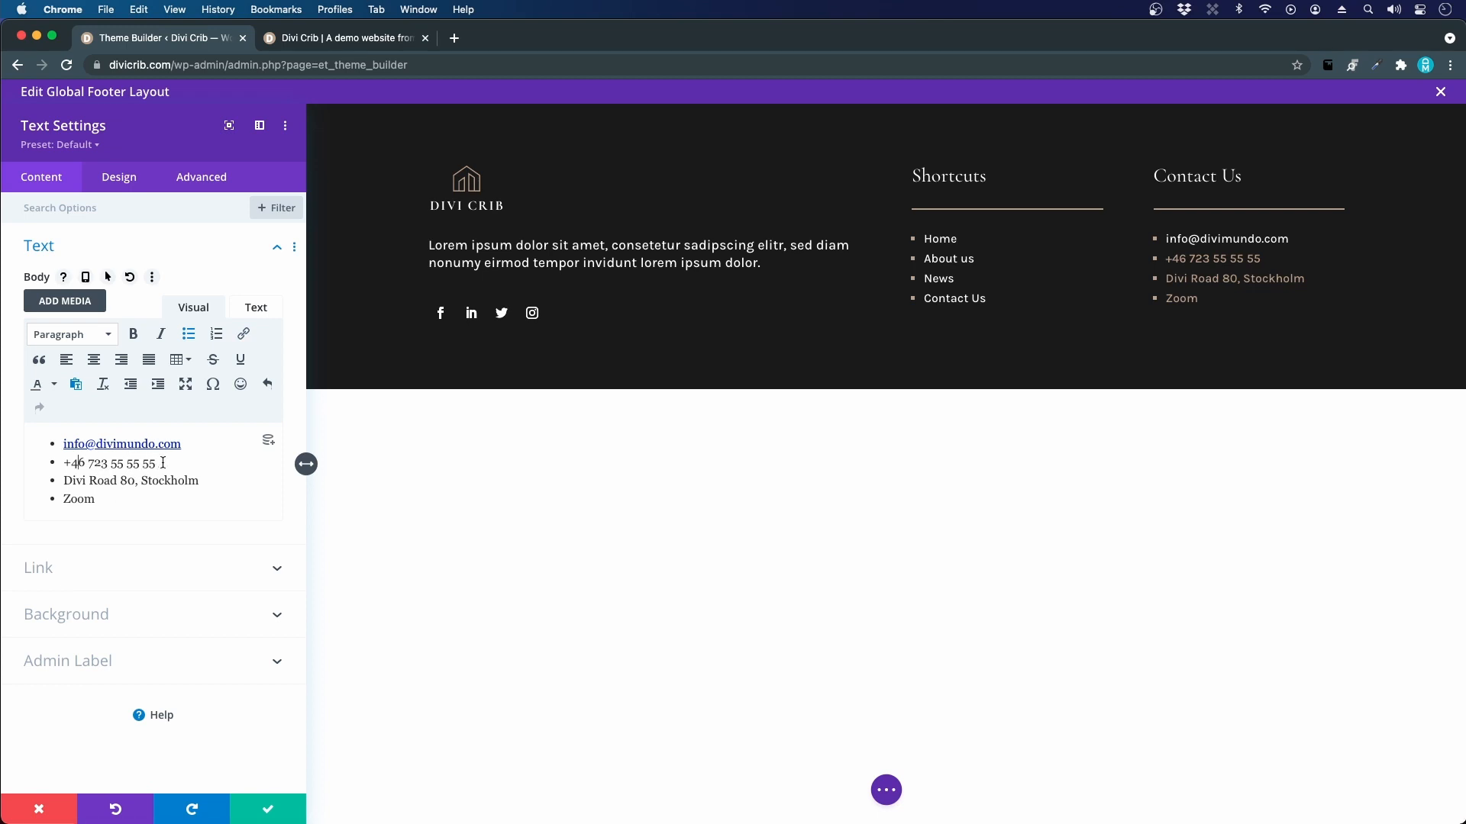
{"action": "left_click_drag", "start_coordinate": [151, 463], "coordinate": [50, 466]}
{"action": "key", "text": "super+c"}
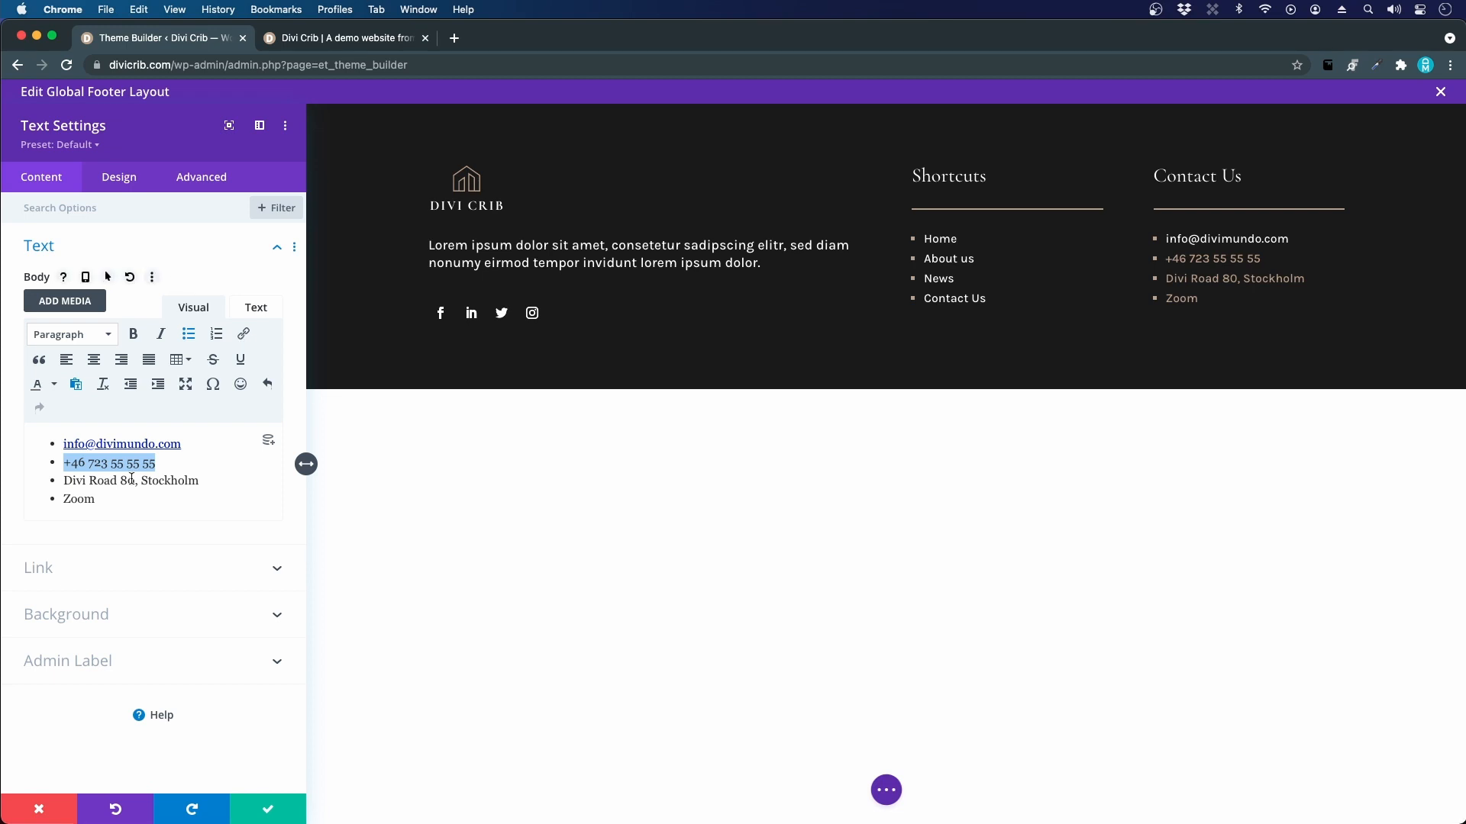
{"action": "left_click", "coordinate": [248, 339]}
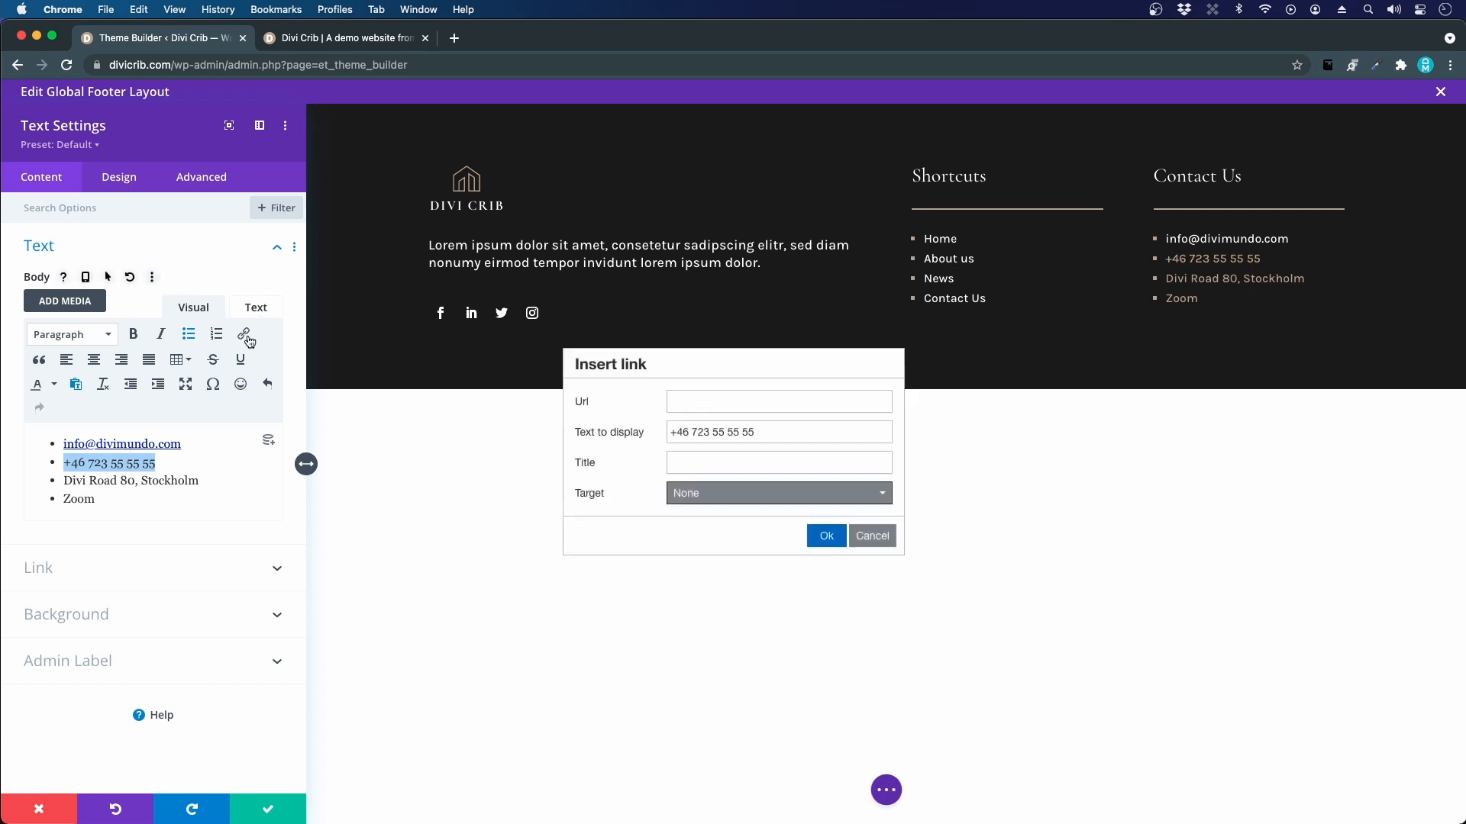
{"action": "left_click", "coordinate": [706, 400]}
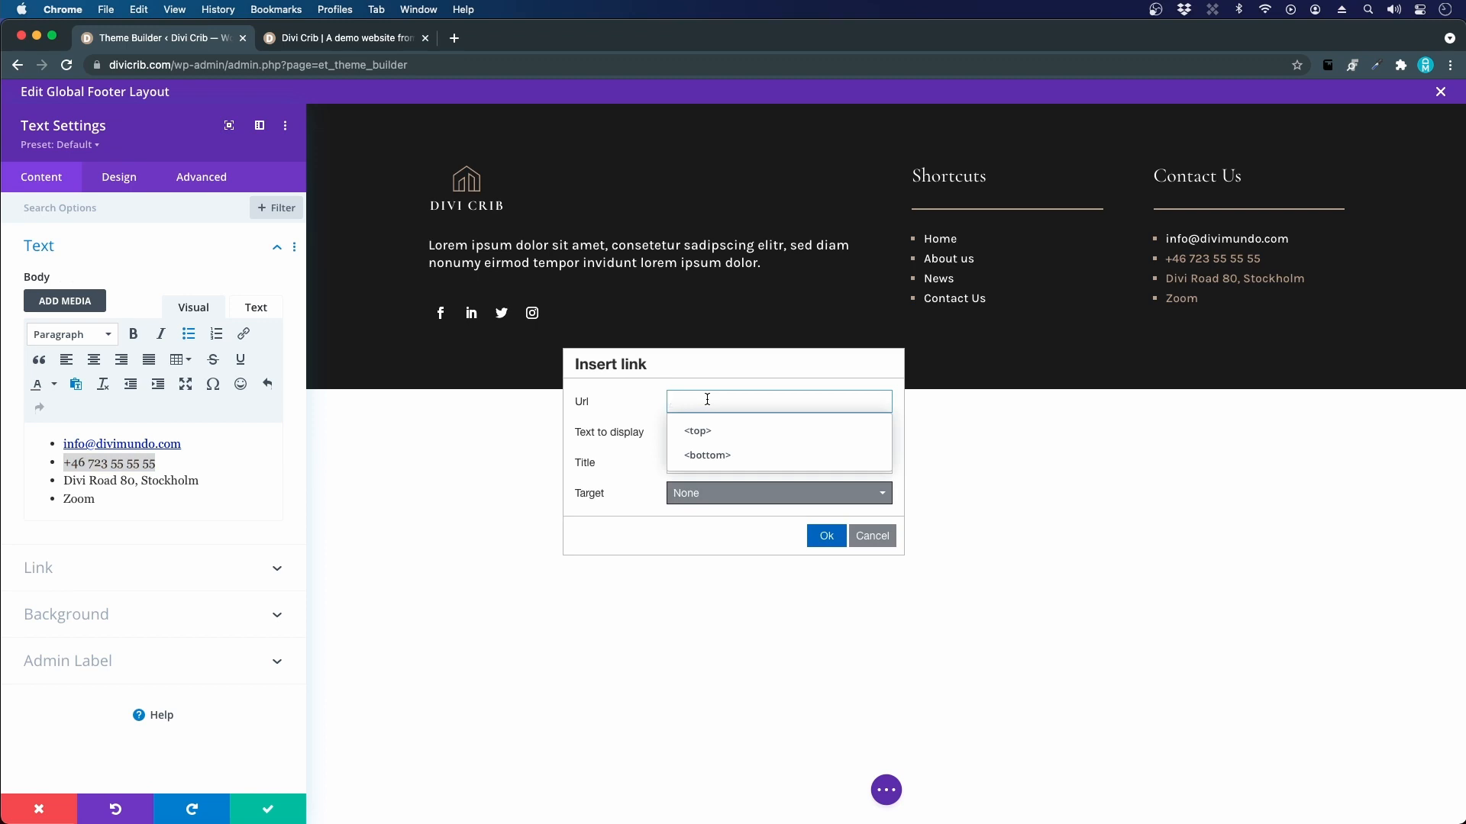
{"action": "type", "text": "tel"}
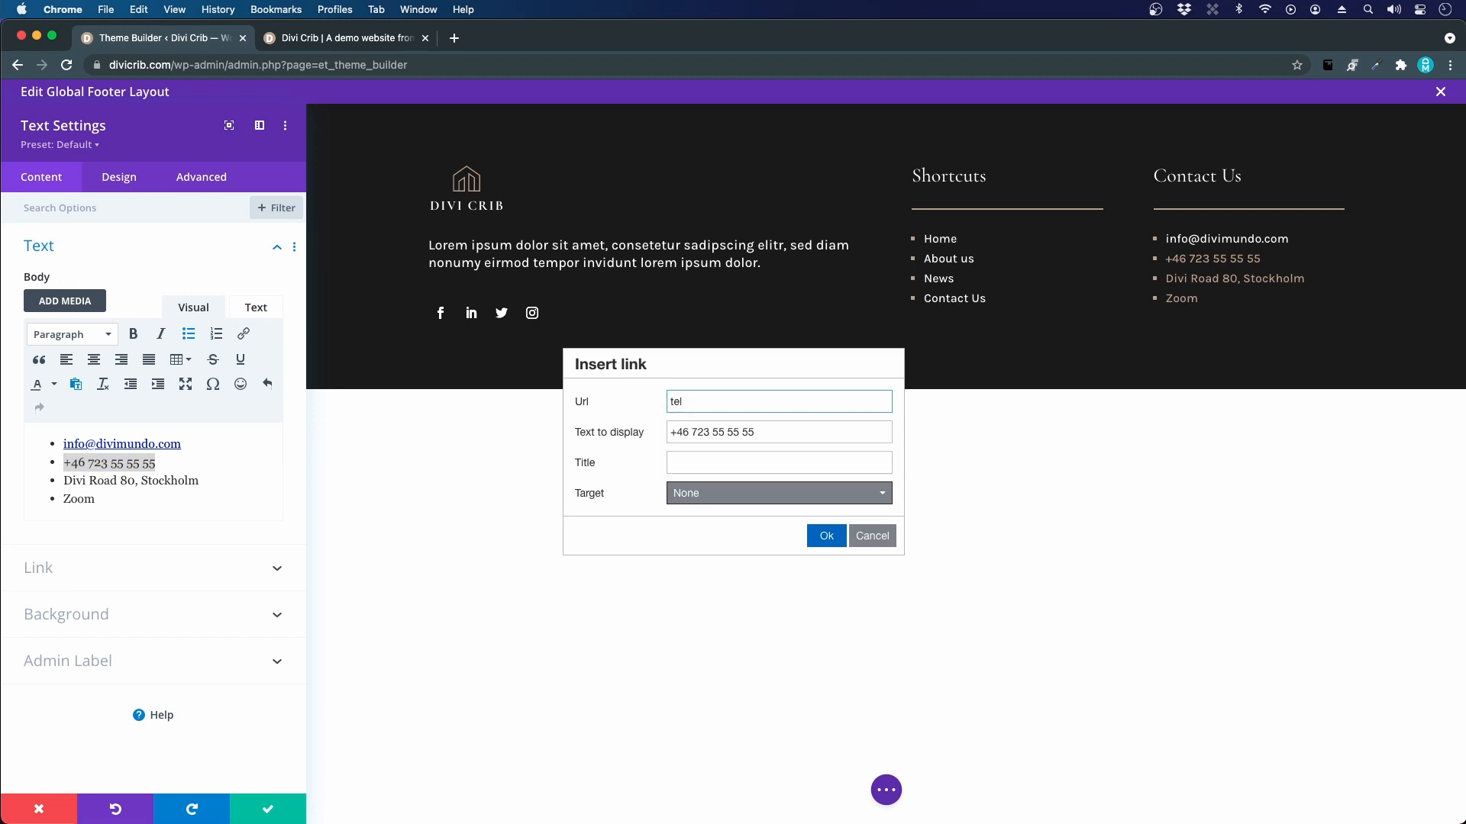
{"action": "type", "text": ":"}
{"action": "key", "text": "super+v"}
- Remove the spaces from the phone number in the link URL and apply the link
{"action": "left_click", "coordinate": [690, 402]}
{"action": "key", "text": "BackSpace"}
{"action": "left_click", "coordinate": [704, 402]}
{"action": "key", "text": "BackSpace"}
{"action": "left_click", "coordinate": [718, 402]}
{"action": "key", "text": "BackSpace"}
{"action": "left_click", "coordinate": [728, 402]}
{"action": "key", "text": "BackSpace"}
{"action": "left_click", "coordinate": [742, 402]}
{"action": "key", "text": "BackSpace"}
{"action": "left_click", "coordinate": [826, 537]}
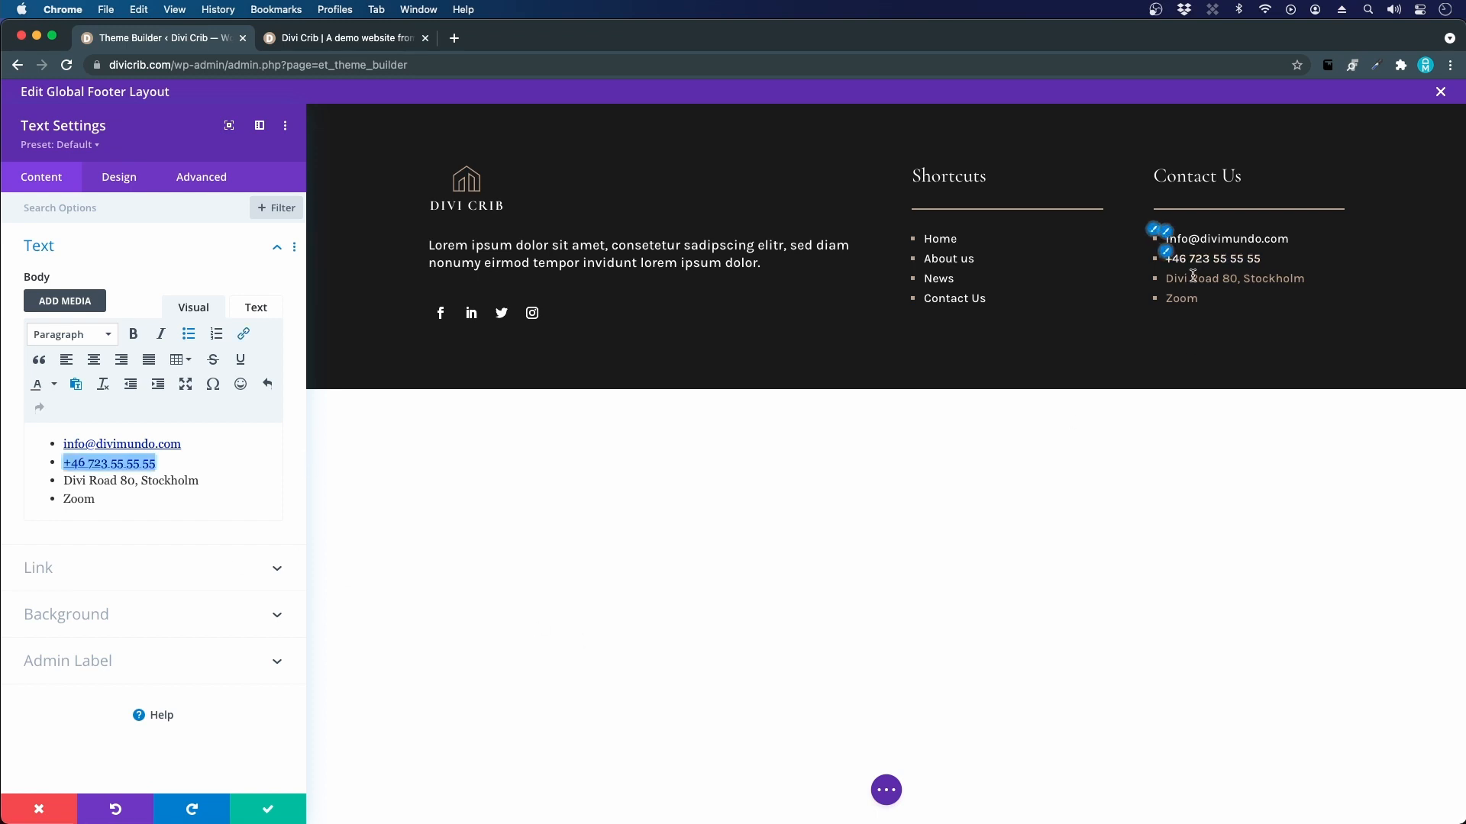
- Link the street address entry in the contact list to the placeholder URL "#"
{"action": "left_click", "coordinate": [215, 487]}
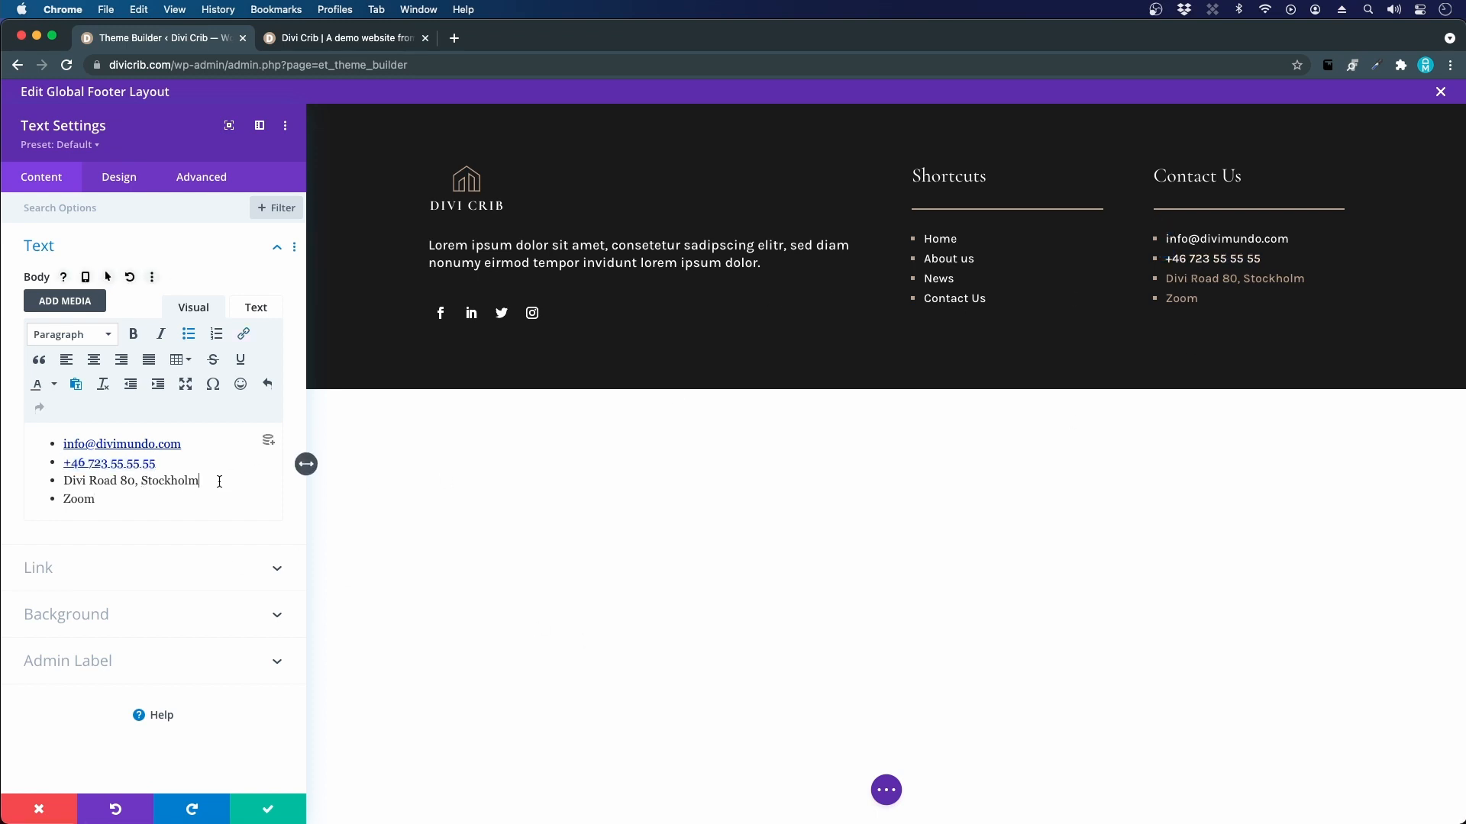
{"action": "left_click_drag", "start_coordinate": [220, 482], "coordinate": [58, 474]}
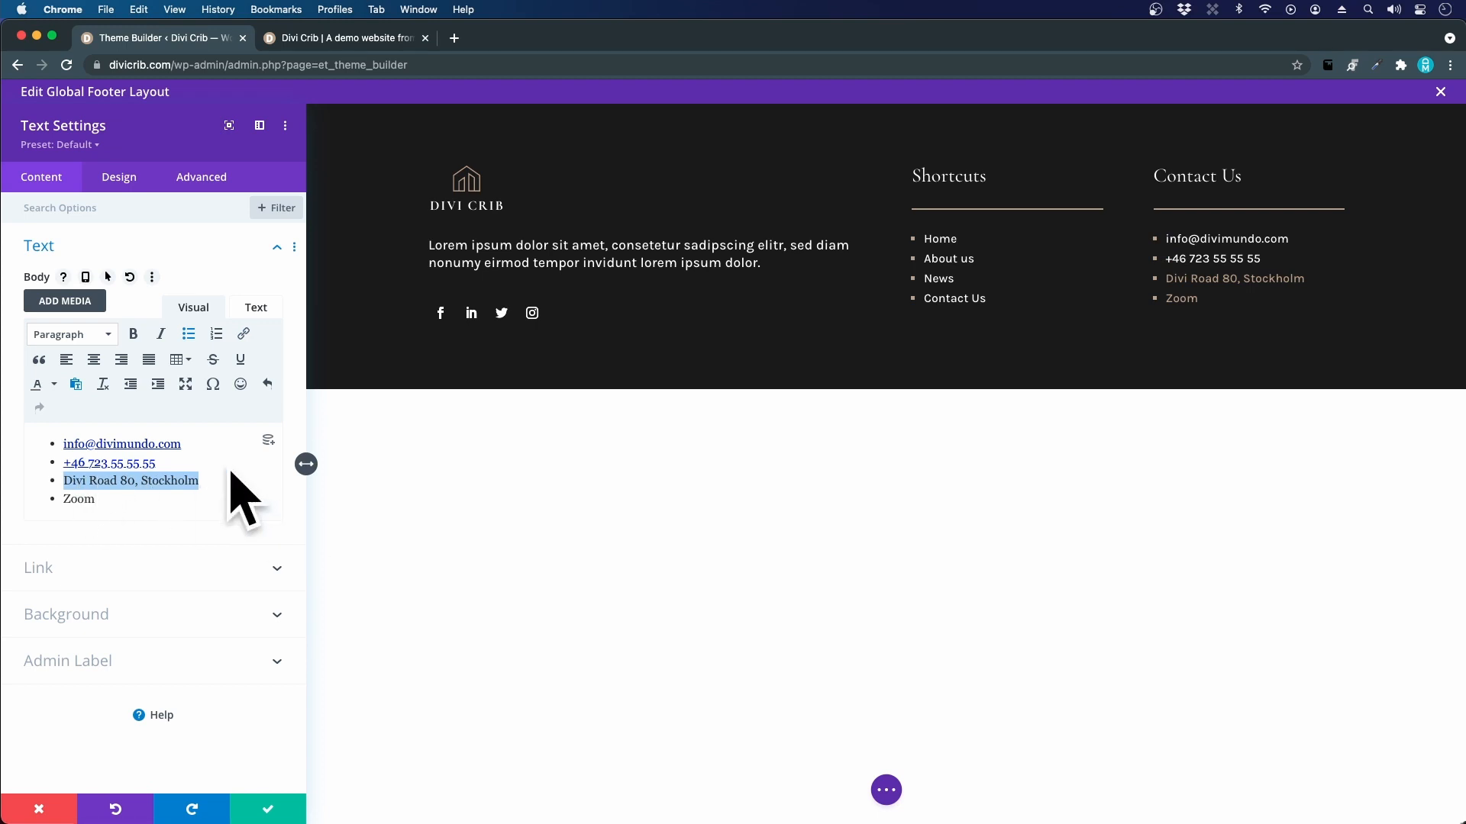
{"action": "left_click", "coordinate": [244, 334]}
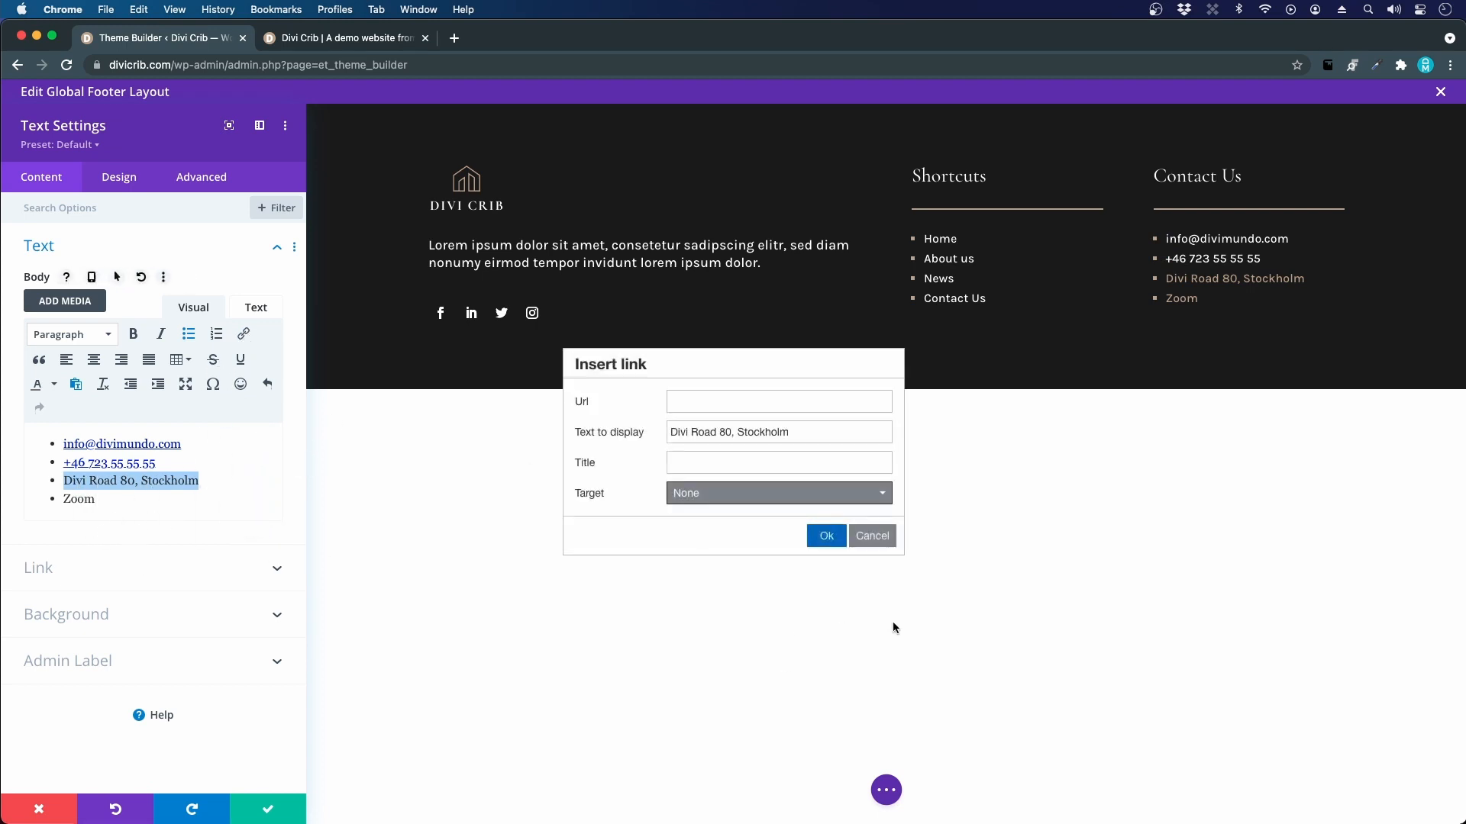
{"action": "left_click", "coordinate": [720, 402]}
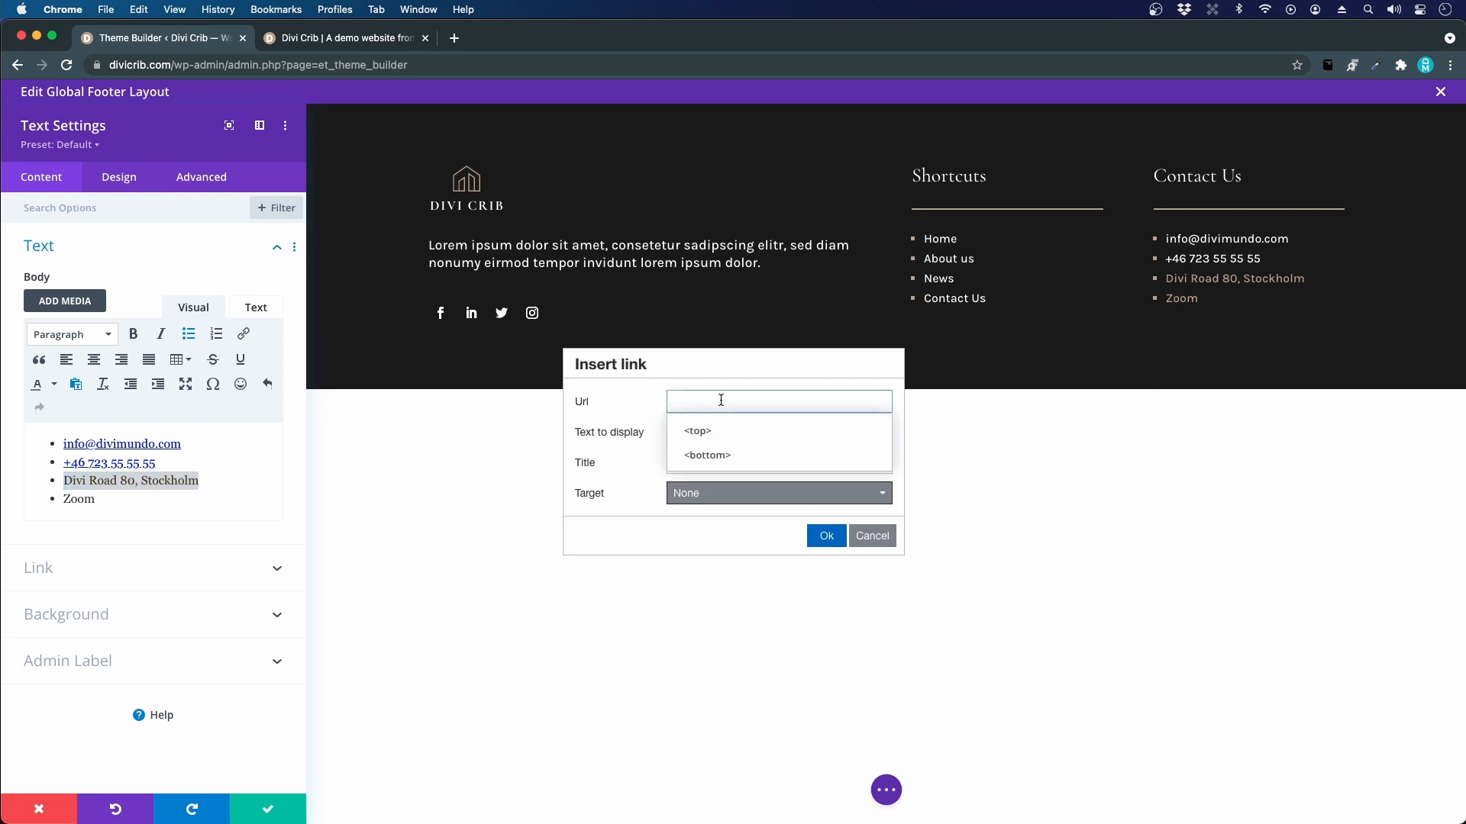
{"action": "type", "text": "#"}
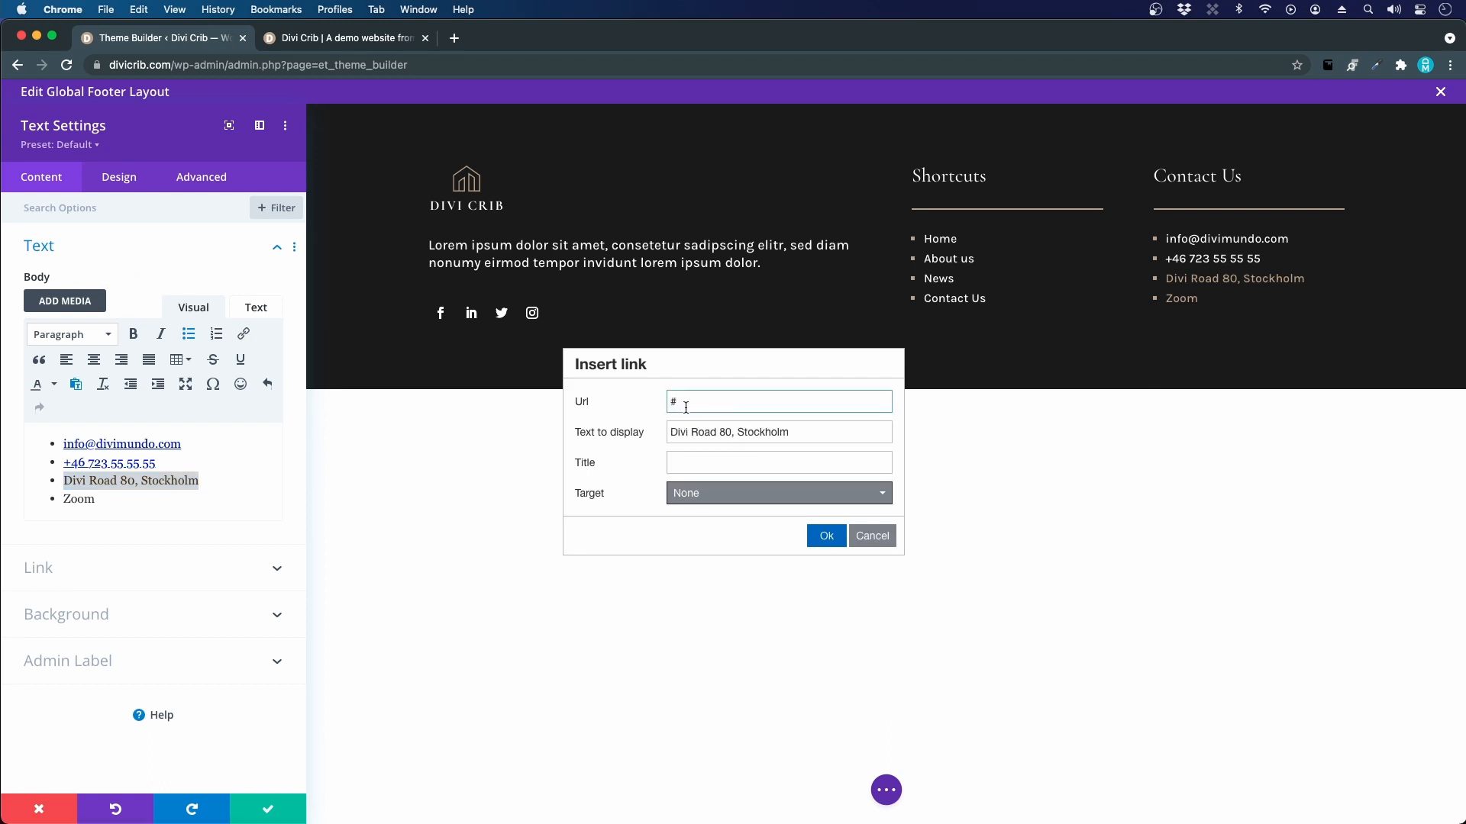
{"action": "left_click", "coordinate": [826, 536]}
- Link the Zoom entry to the placeholder URL "#" and save the Contact Us list module
{"action": "left_click_drag", "start_coordinate": [115, 499], "coordinate": [56, 499]}
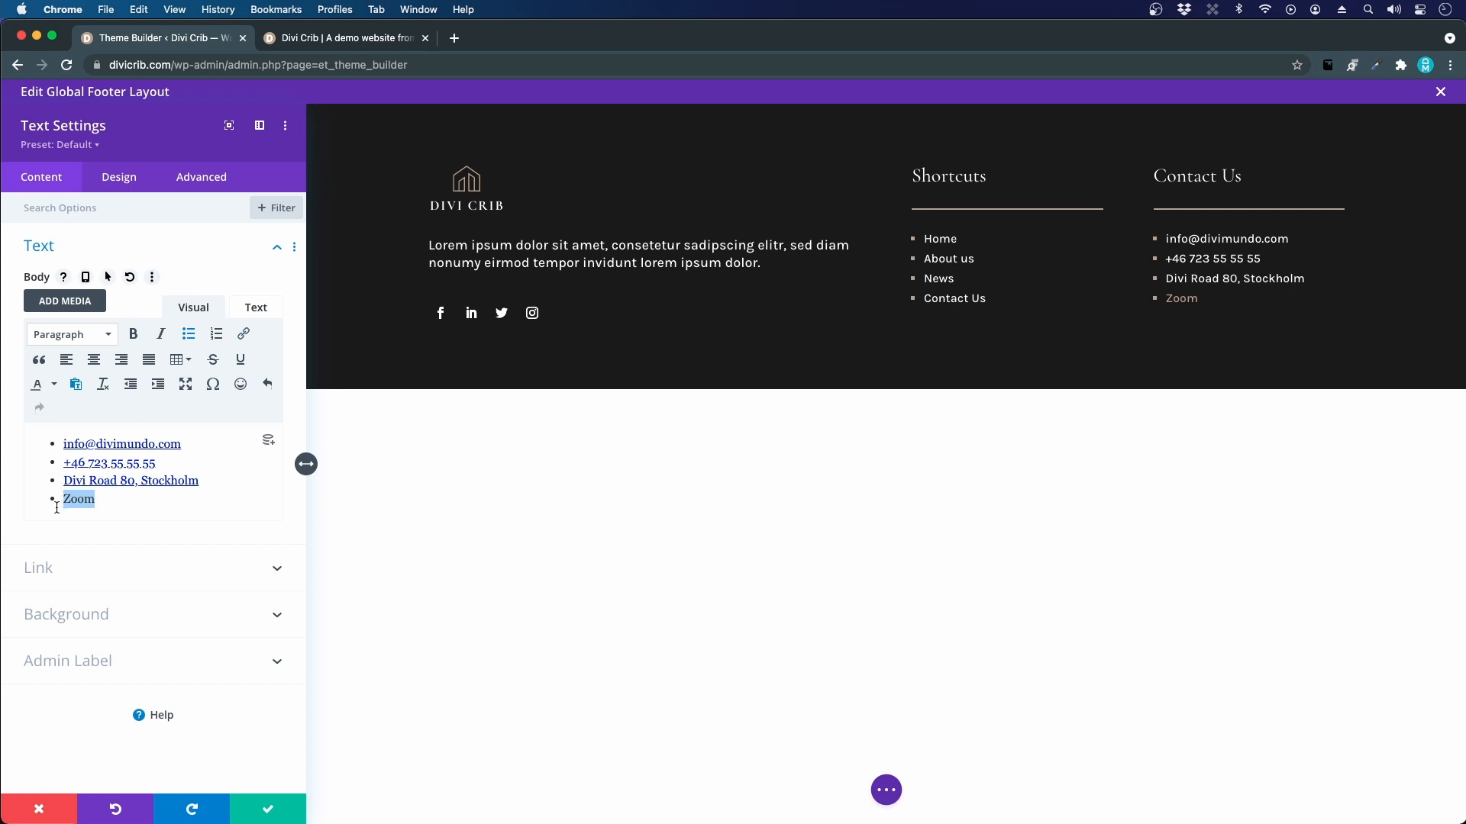
{"action": "left_click", "coordinate": [245, 335]}
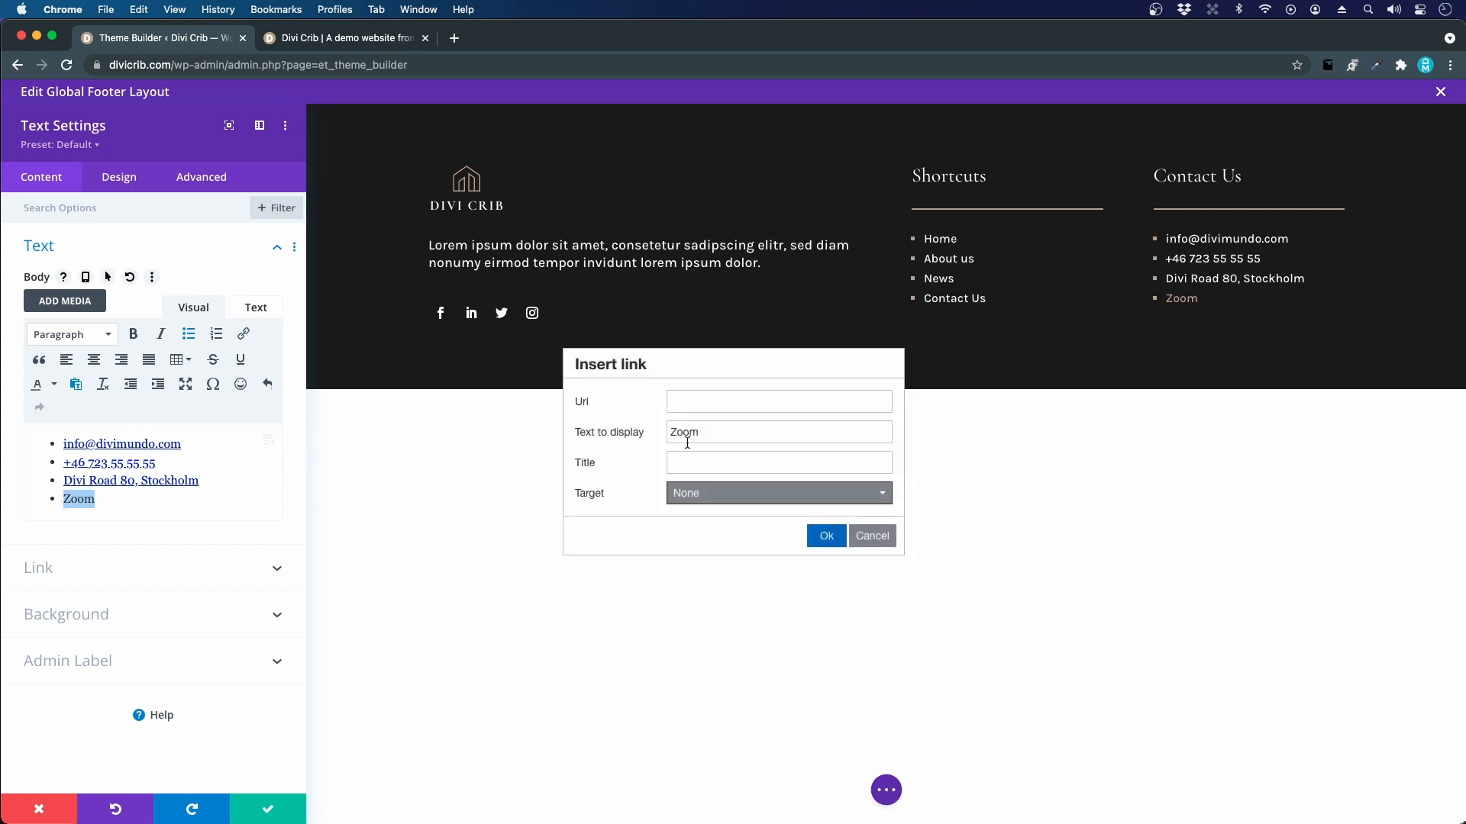
{"action": "left_click", "coordinate": [718, 399]}
{"action": "type", "text": "#"}
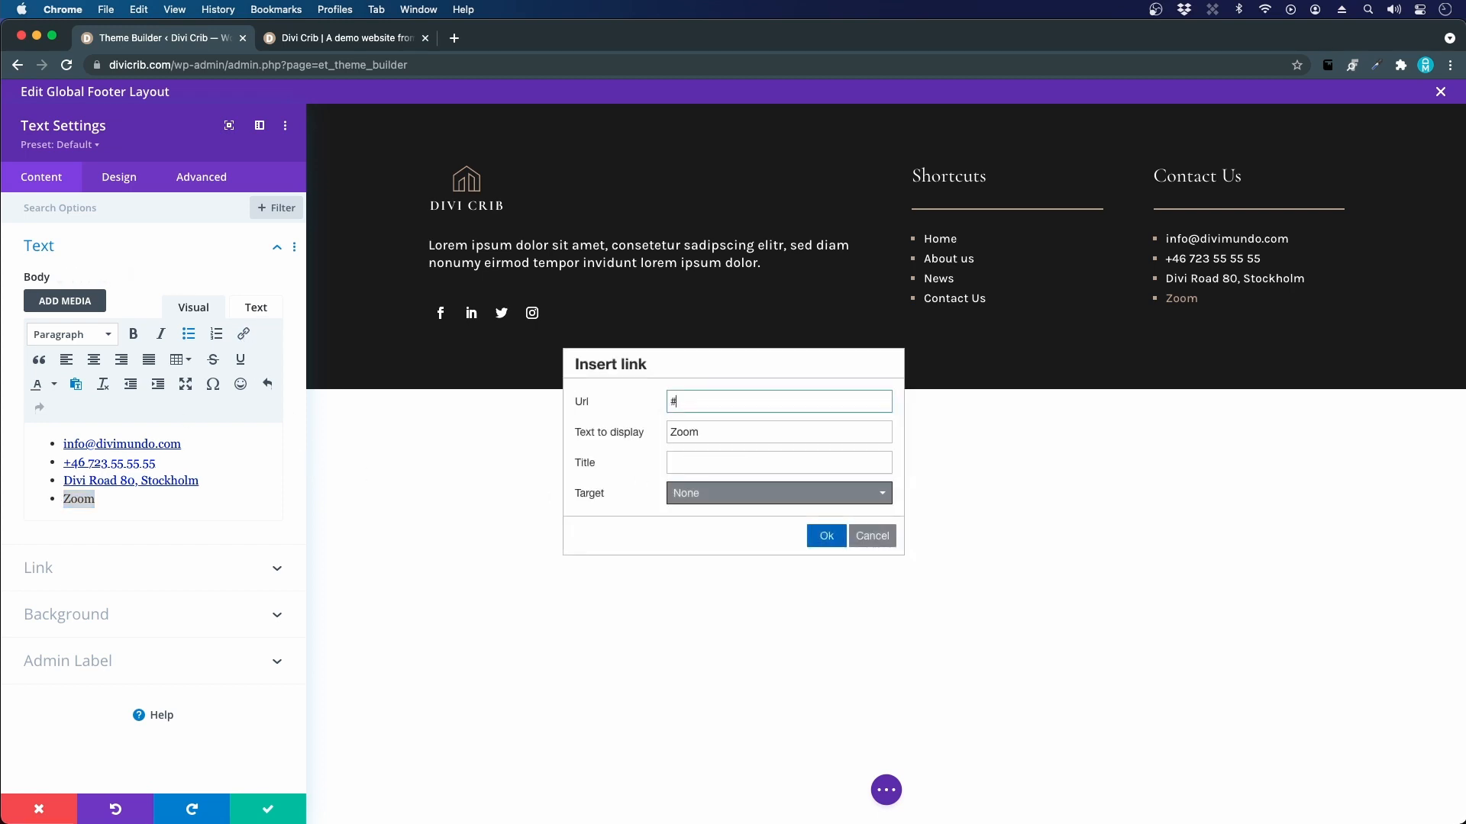
{"action": "left_click", "coordinate": [830, 532]}
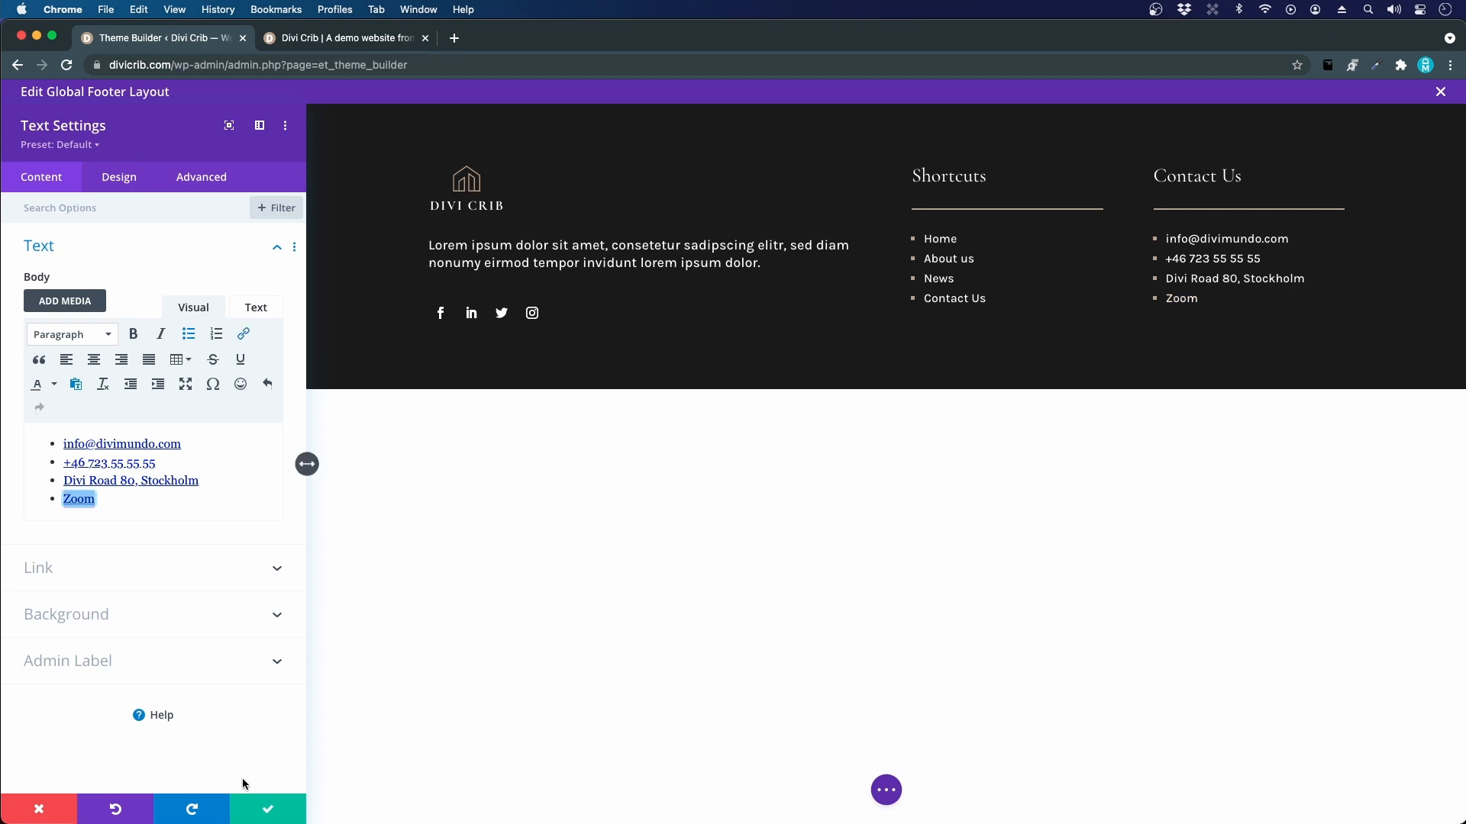
{"action": "left_click", "coordinate": [281, 815]}
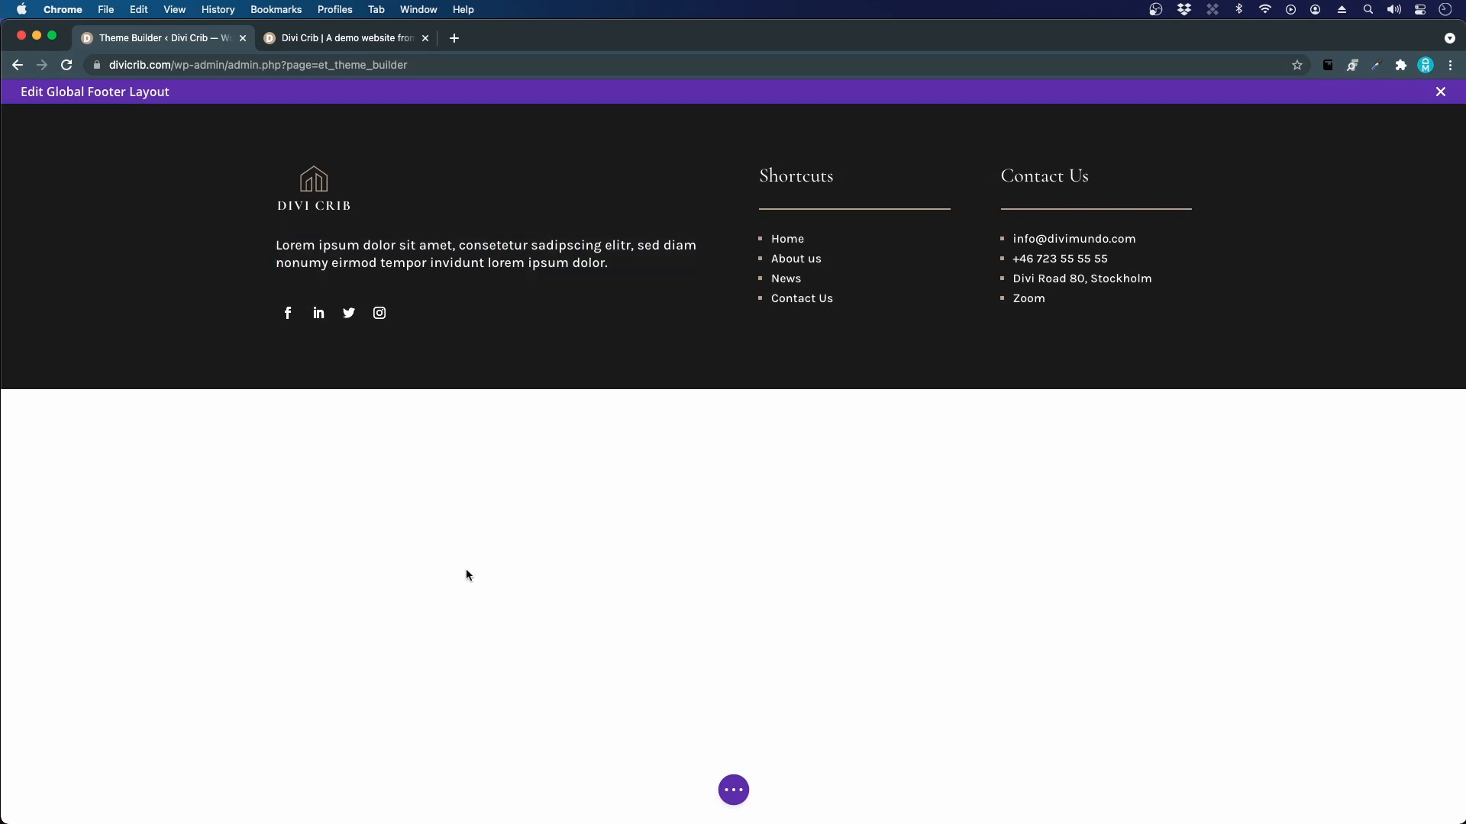
- Compare the footer layout with the Divi Crib demo site's footer, checking the line beneath its columns
{"action": "key", "text": "ctrl+Tab"}
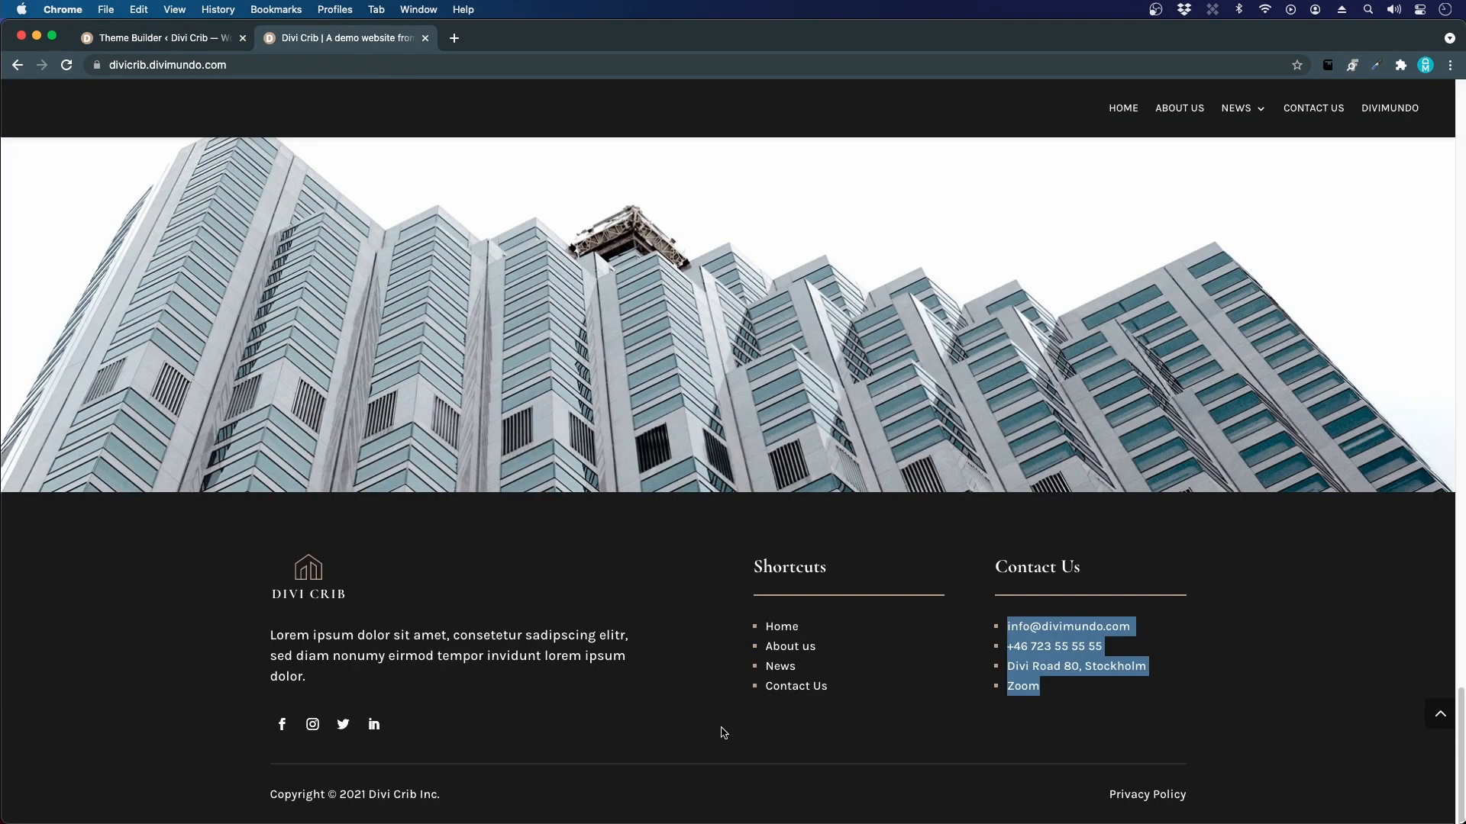
{"action": "left_click", "coordinate": [1353, 667]}
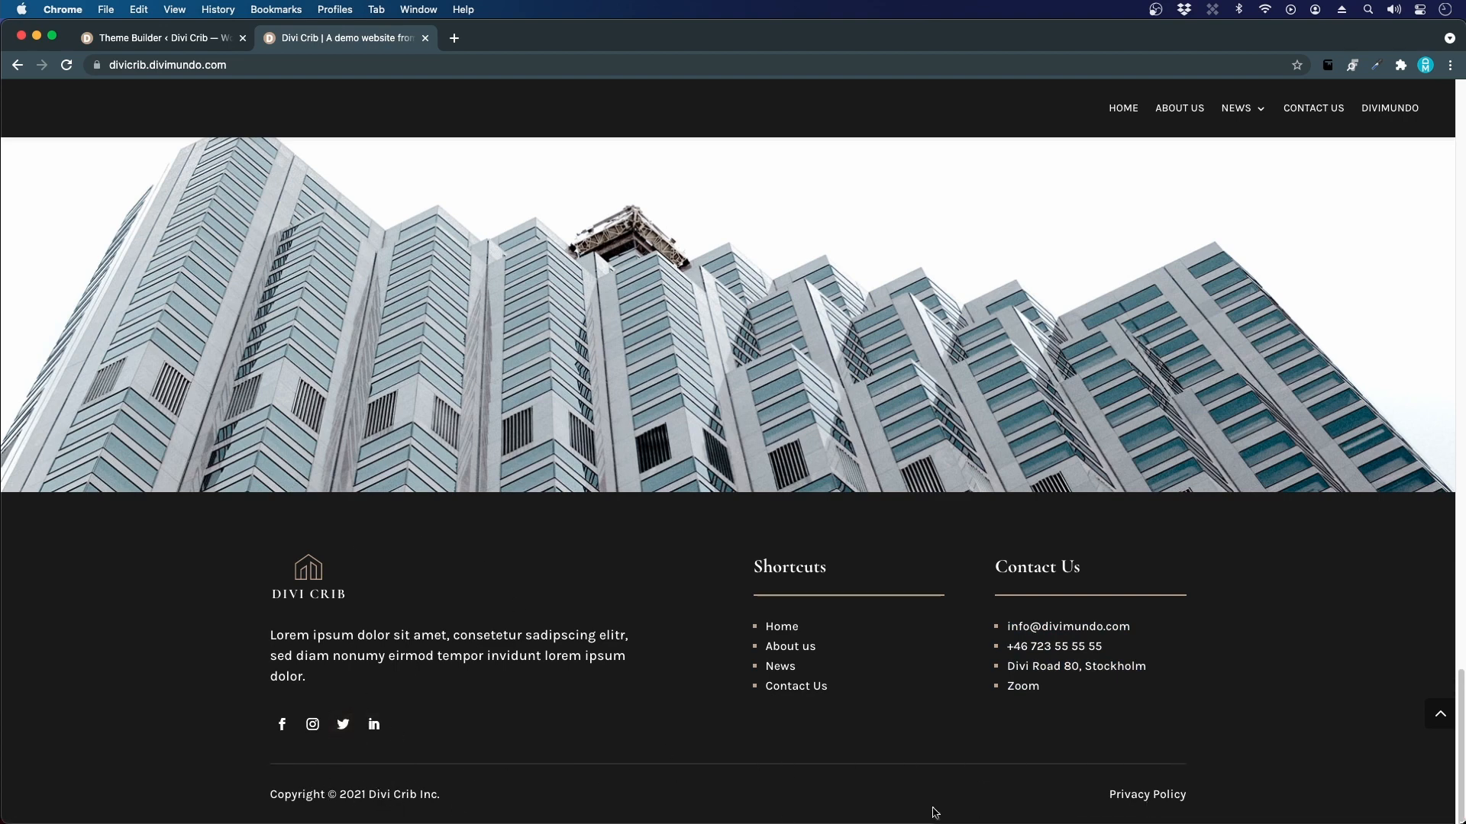
{"action": "left_click", "coordinate": [141, 38]}
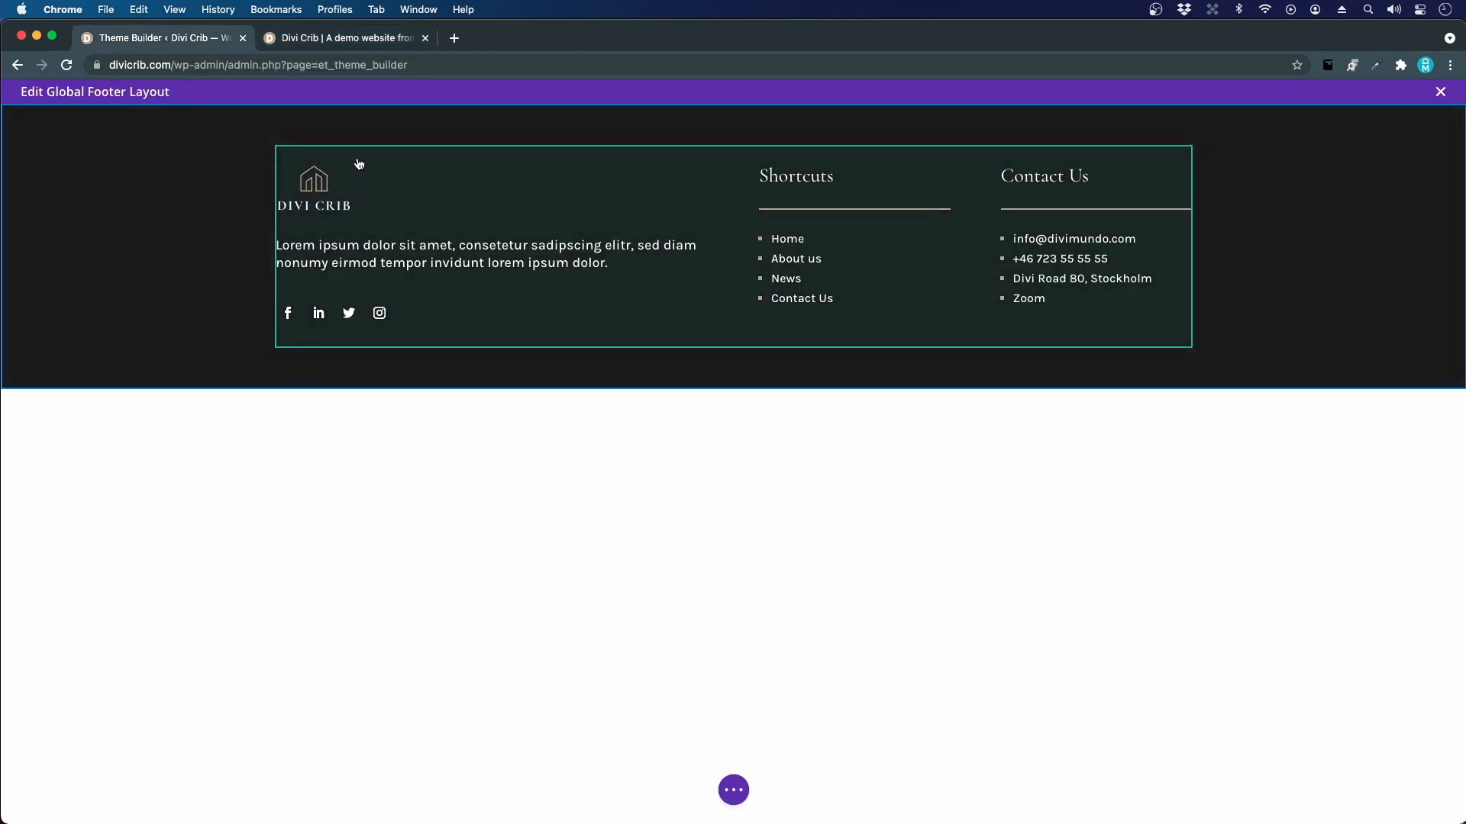
{"action": "left_click", "coordinate": [321, 38]}
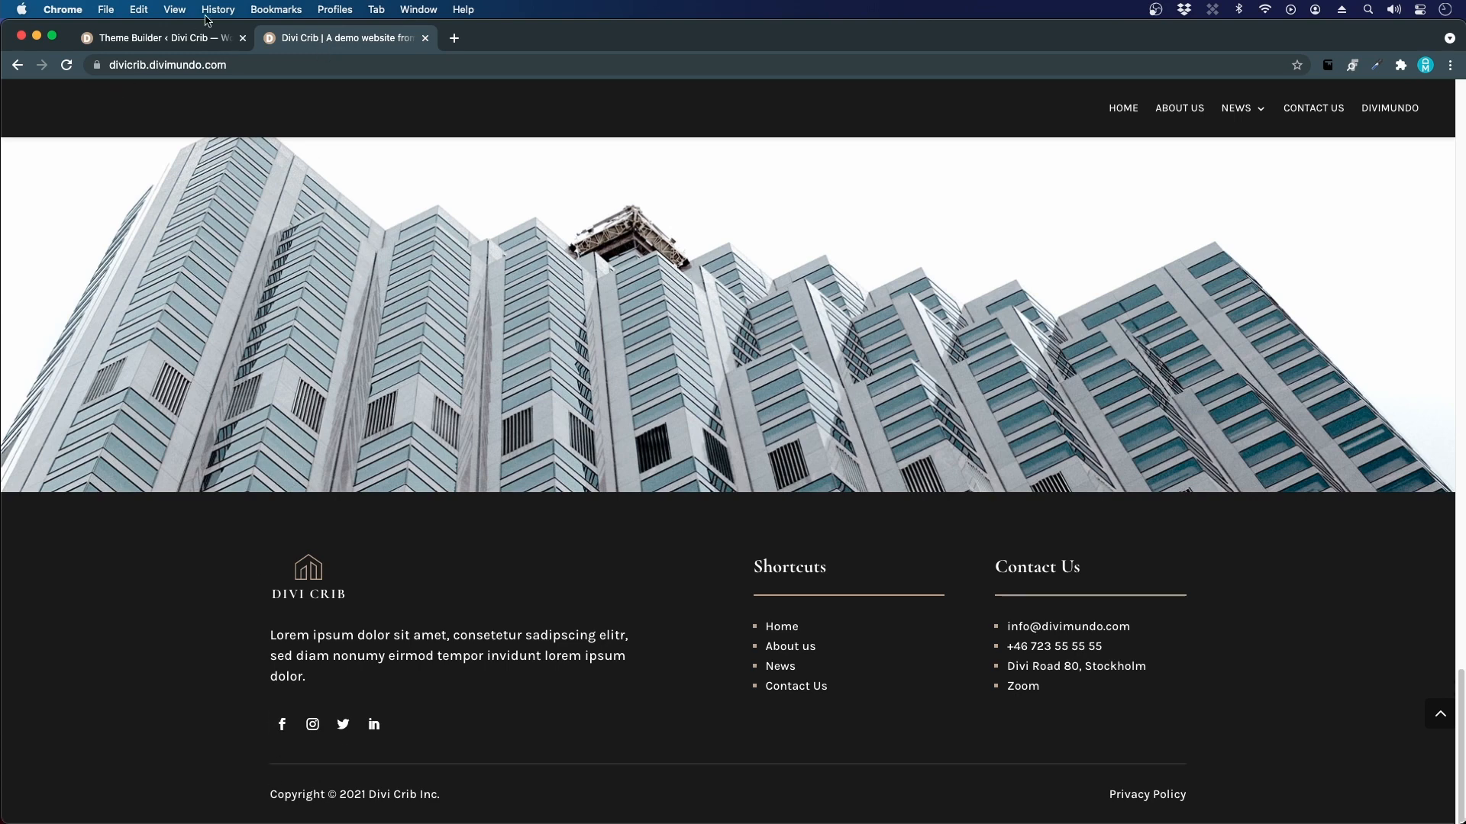
{"action": "left_click", "coordinate": [200, 39]}
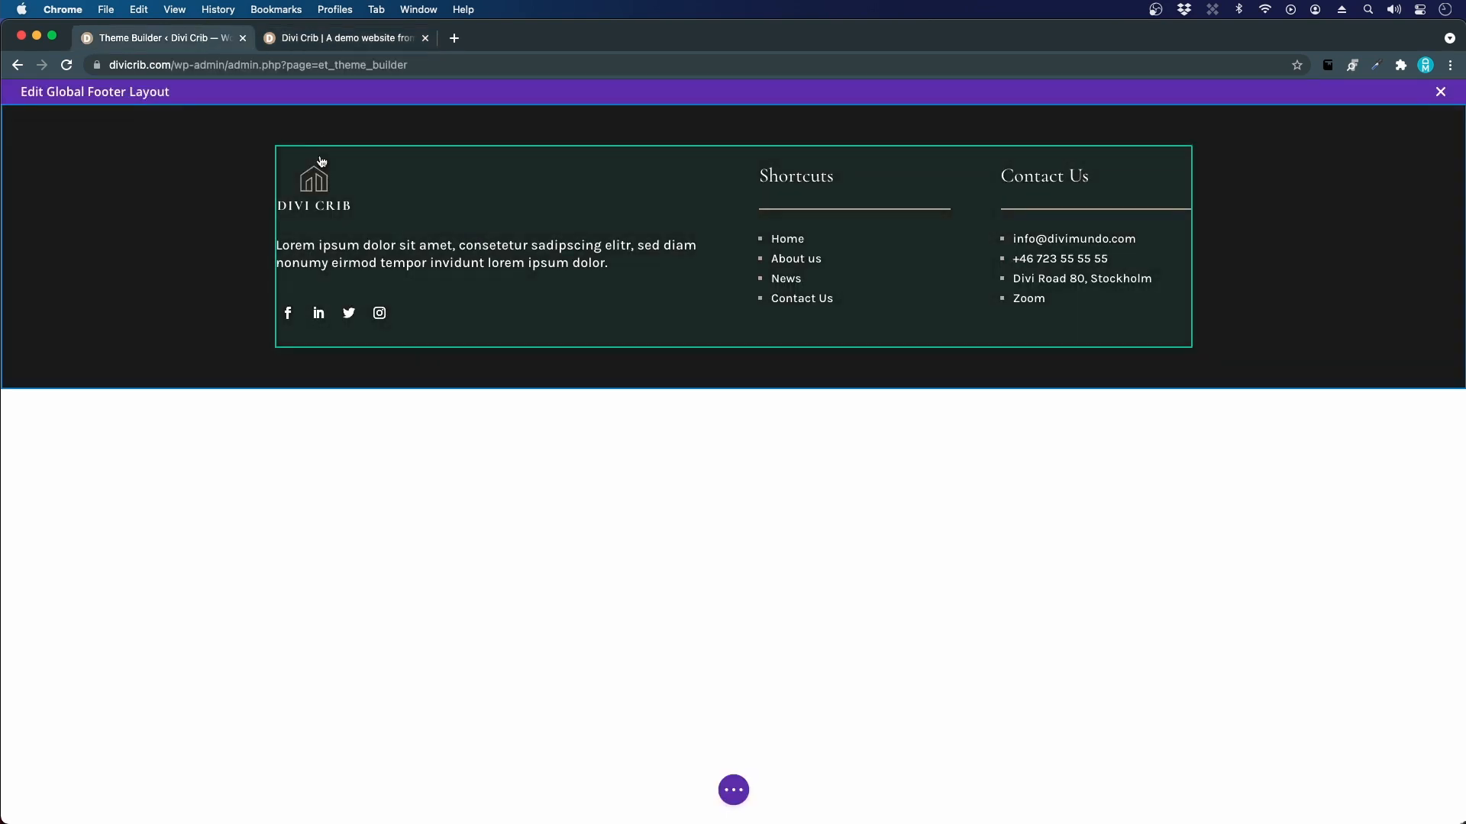
- Add a 2px bottom border to the footer row containing the logo, Shortcuts and Contact Us columns
{"action": "left_click", "coordinate": [313, 163]}
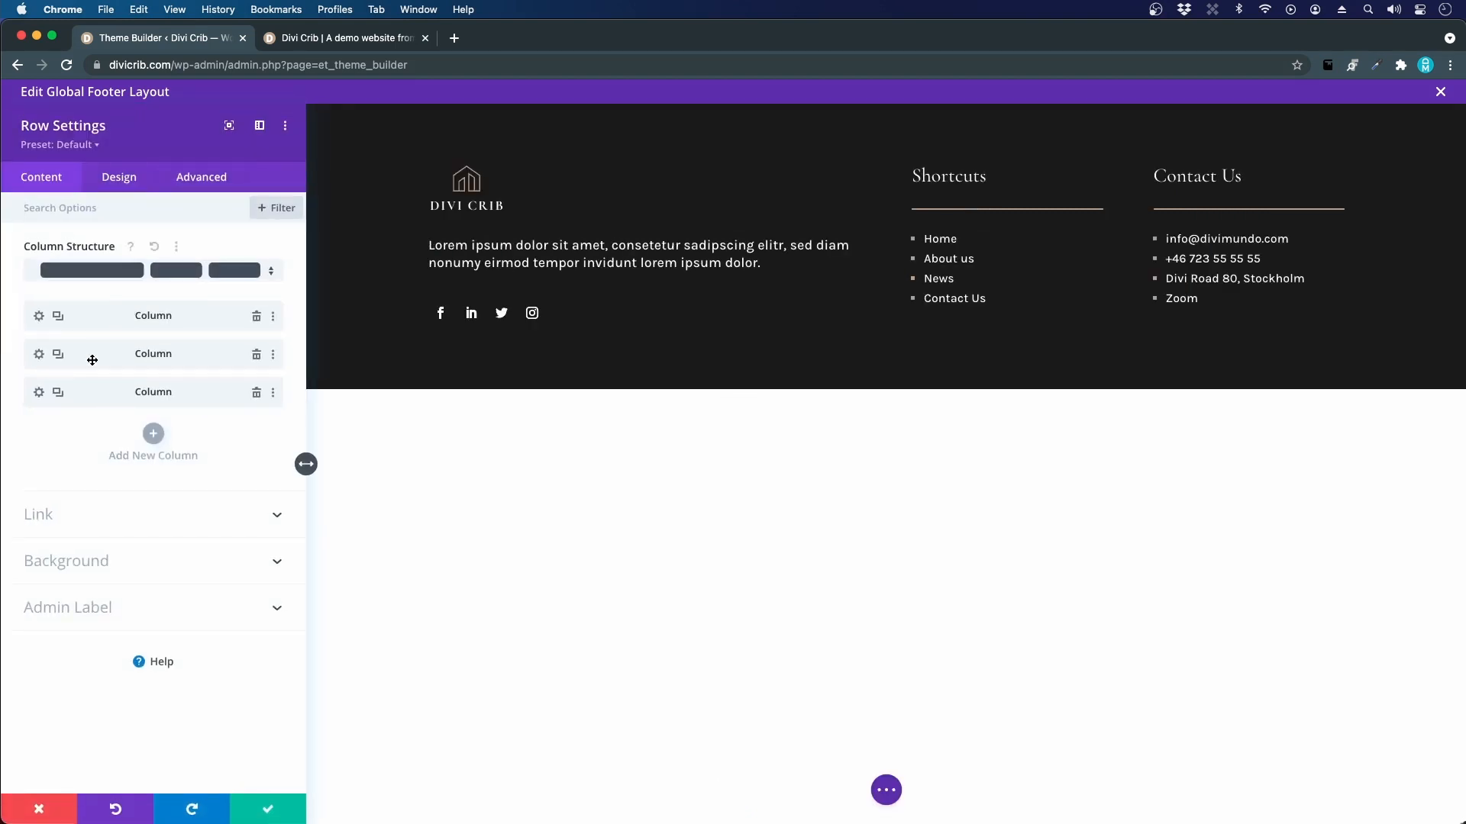
{"action": "left_click", "coordinate": [120, 178]}
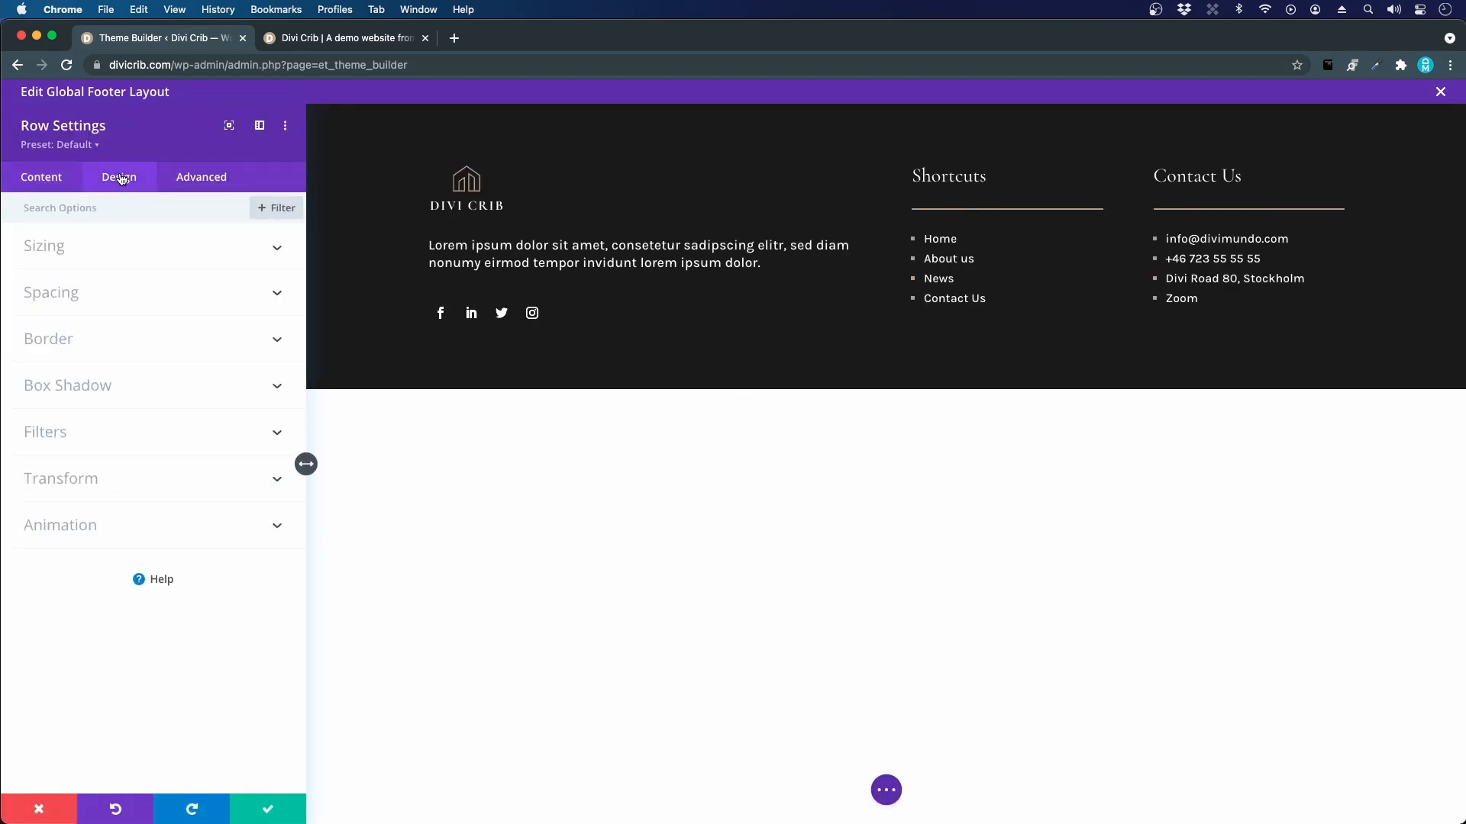
{"action": "left_click", "coordinate": [75, 341]}
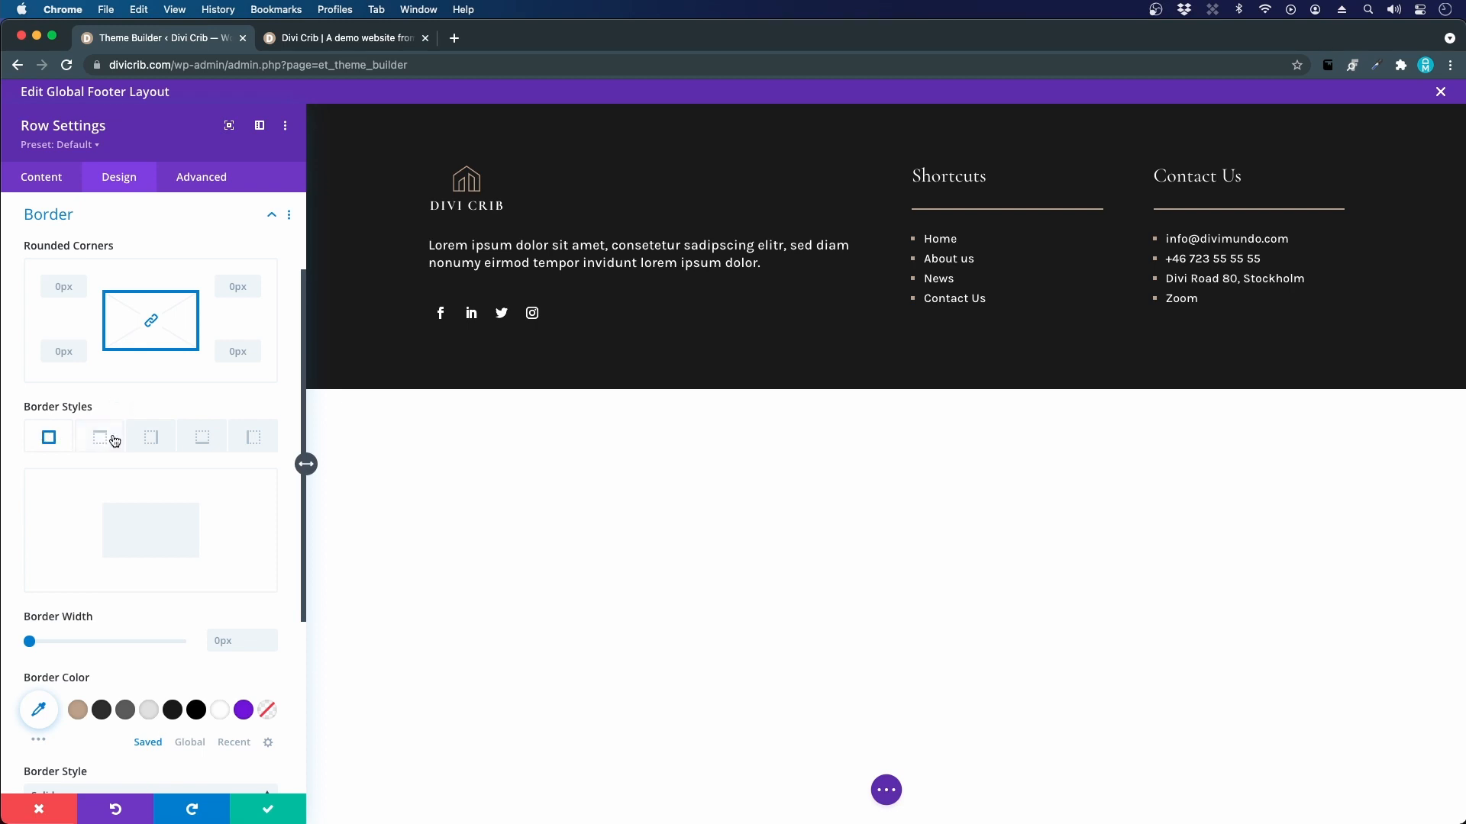
{"action": "left_click", "coordinate": [201, 446]}
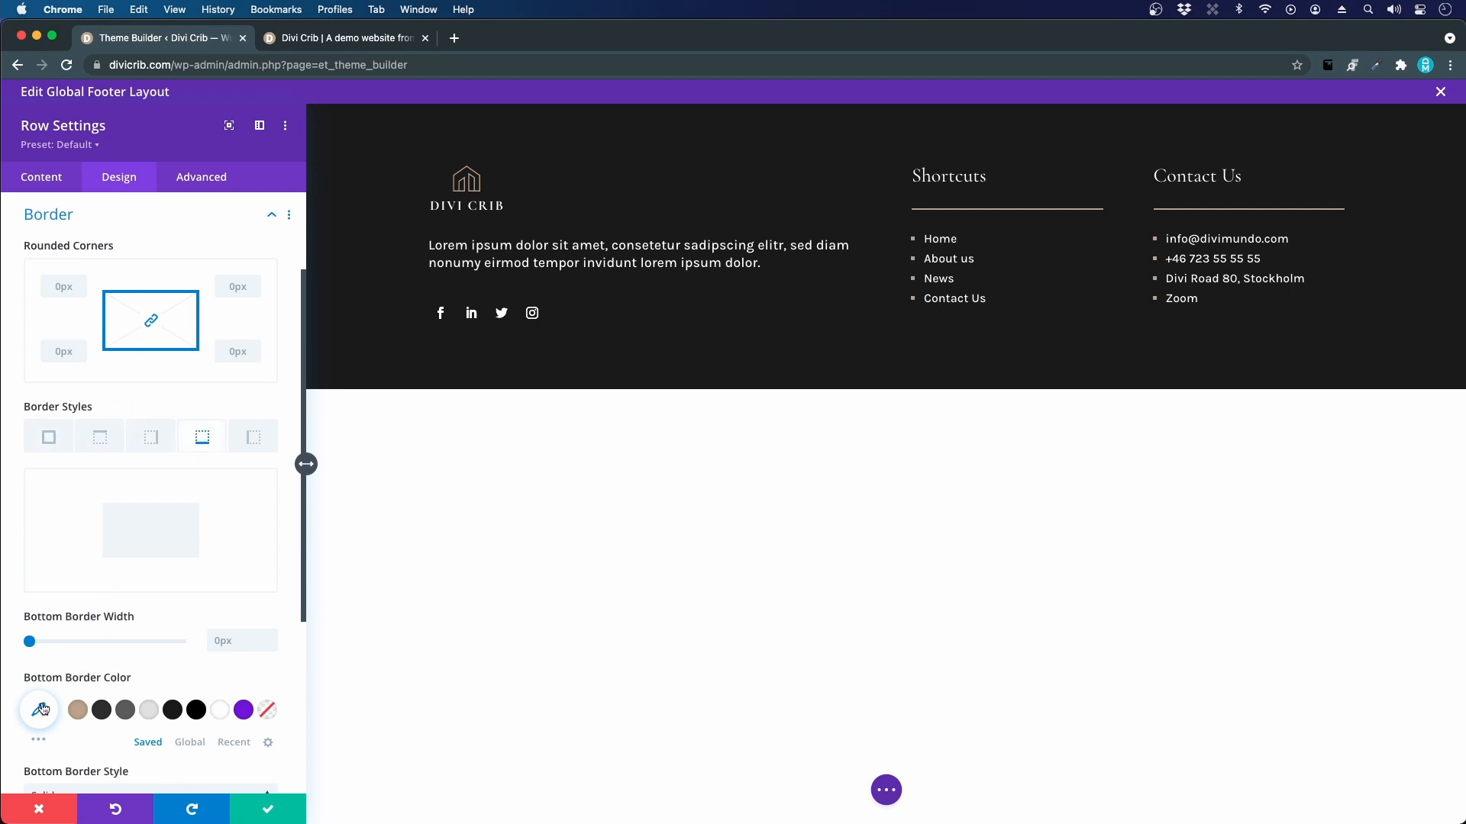
{"action": "left_click", "coordinate": [30, 643]}
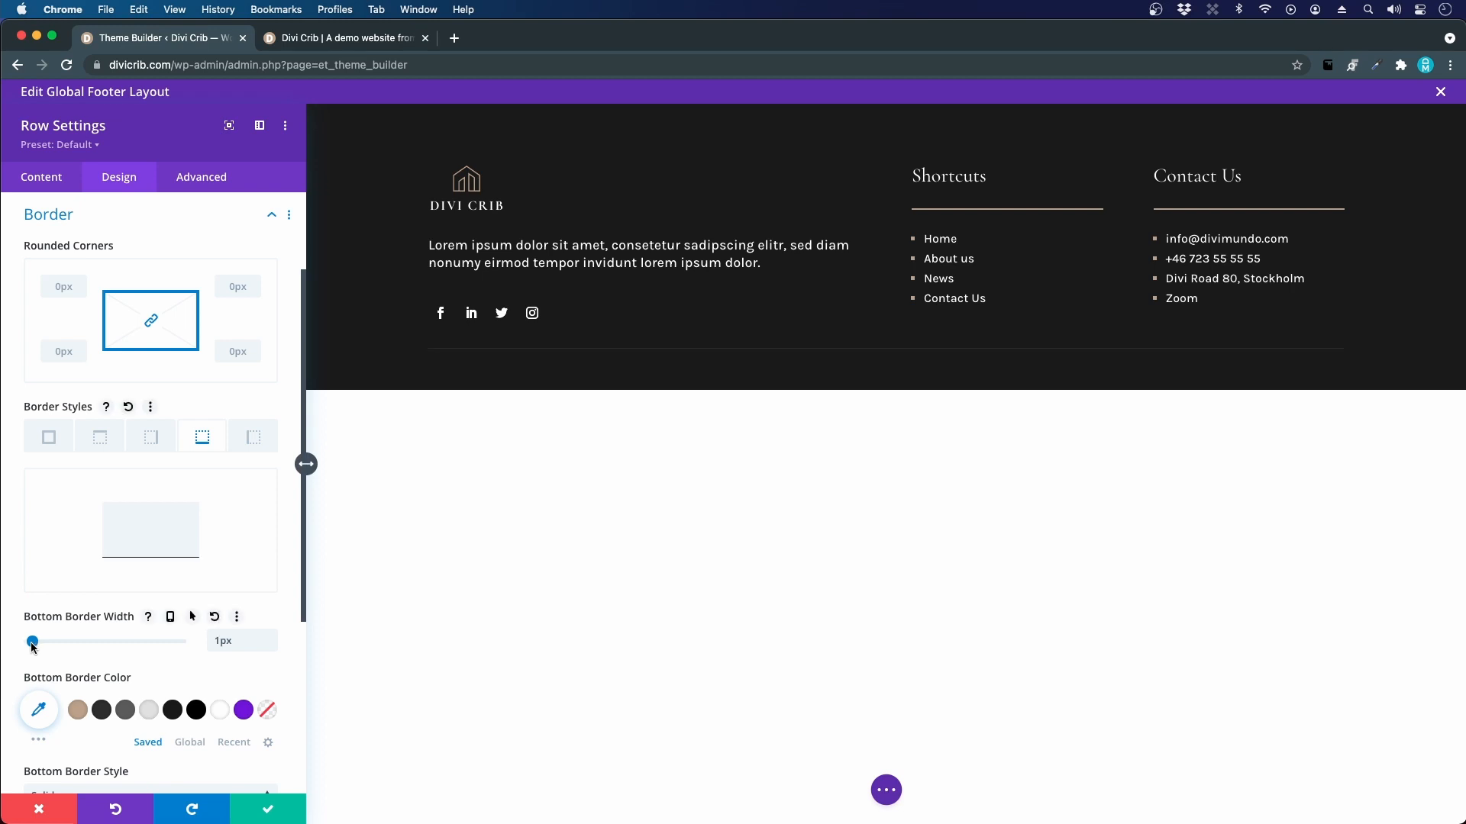
{"action": "left_click_drag", "start_coordinate": [32, 644], "coordinate": [36, 643]}
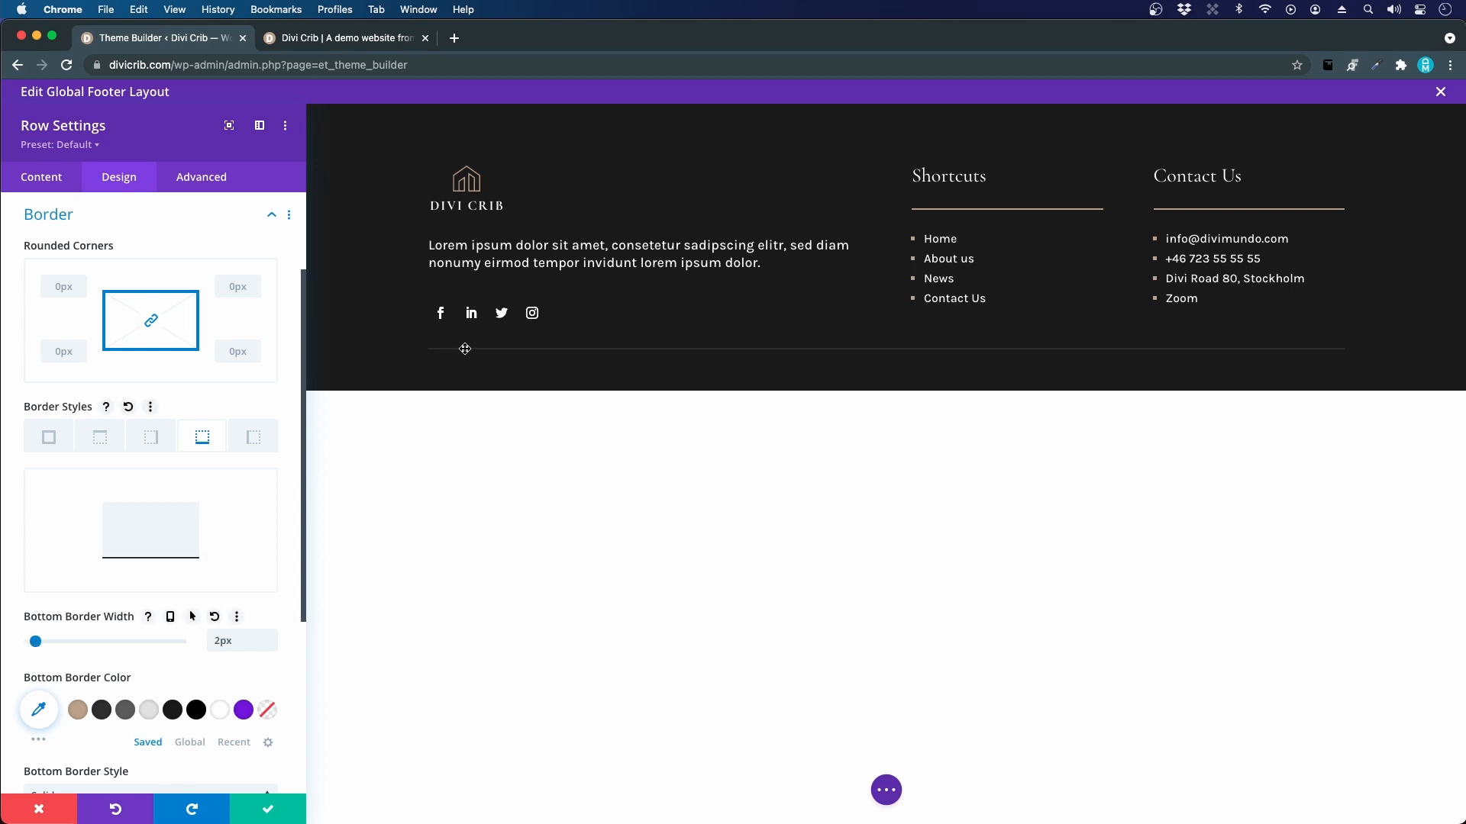
- Color the row's bottom border dark gray #333333 and save the row settings
{"action": "left_click", "coordinate": [126, 710]}
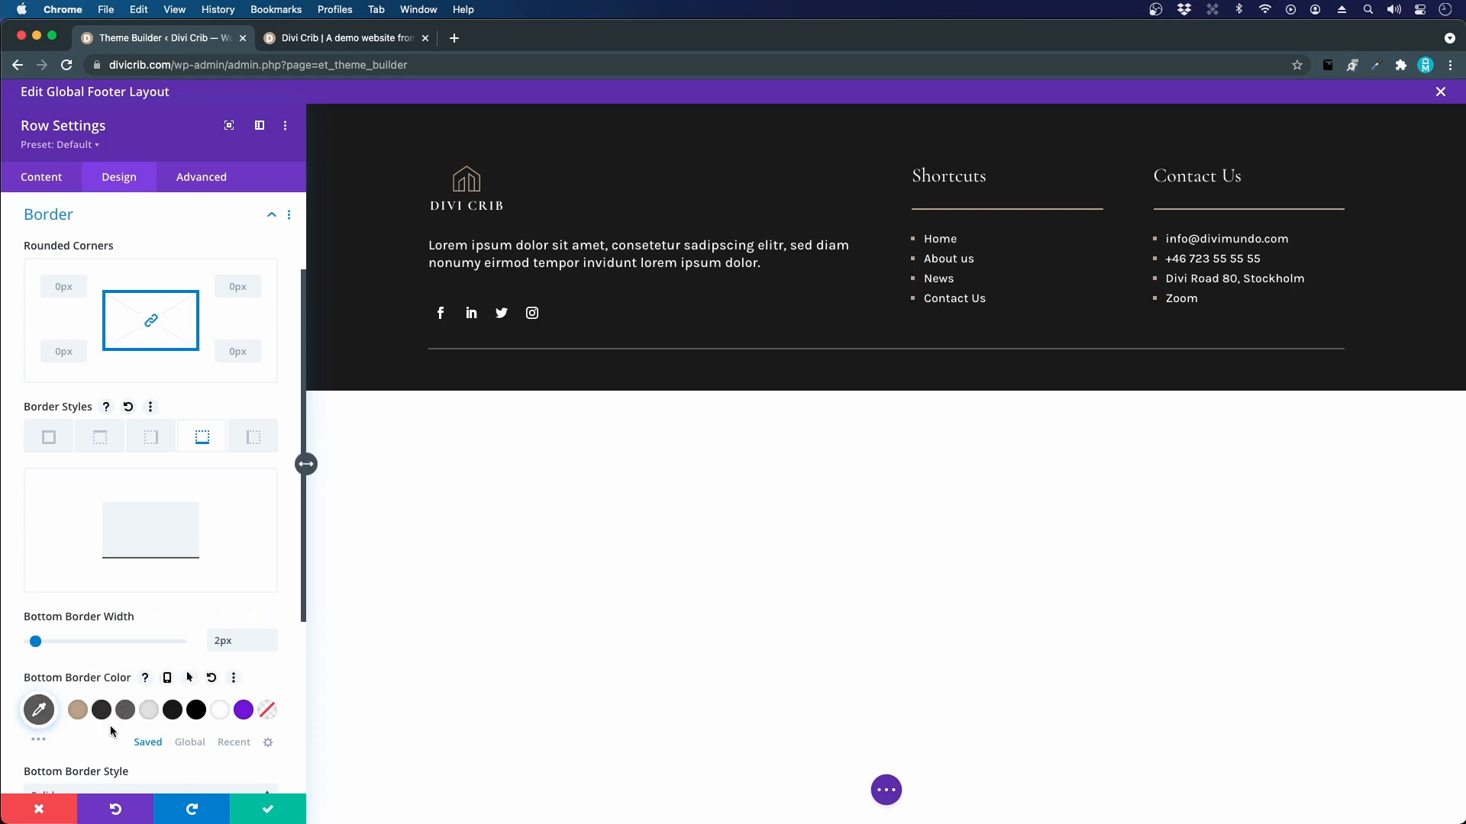
{"action": "left_click", "coordinate": [102, 712]}
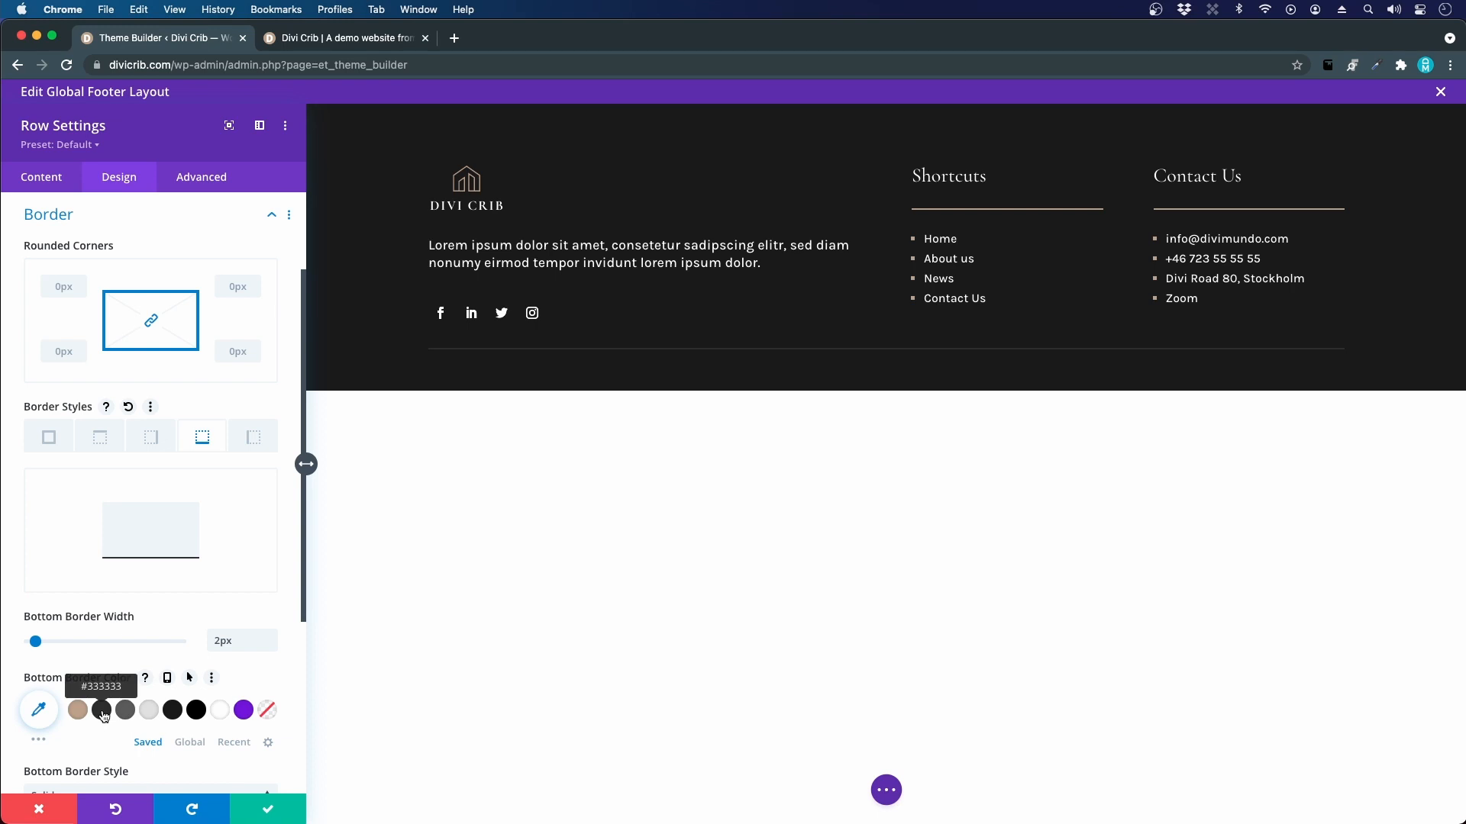
{"action": "left_click", "coordinate": [268, 811]}
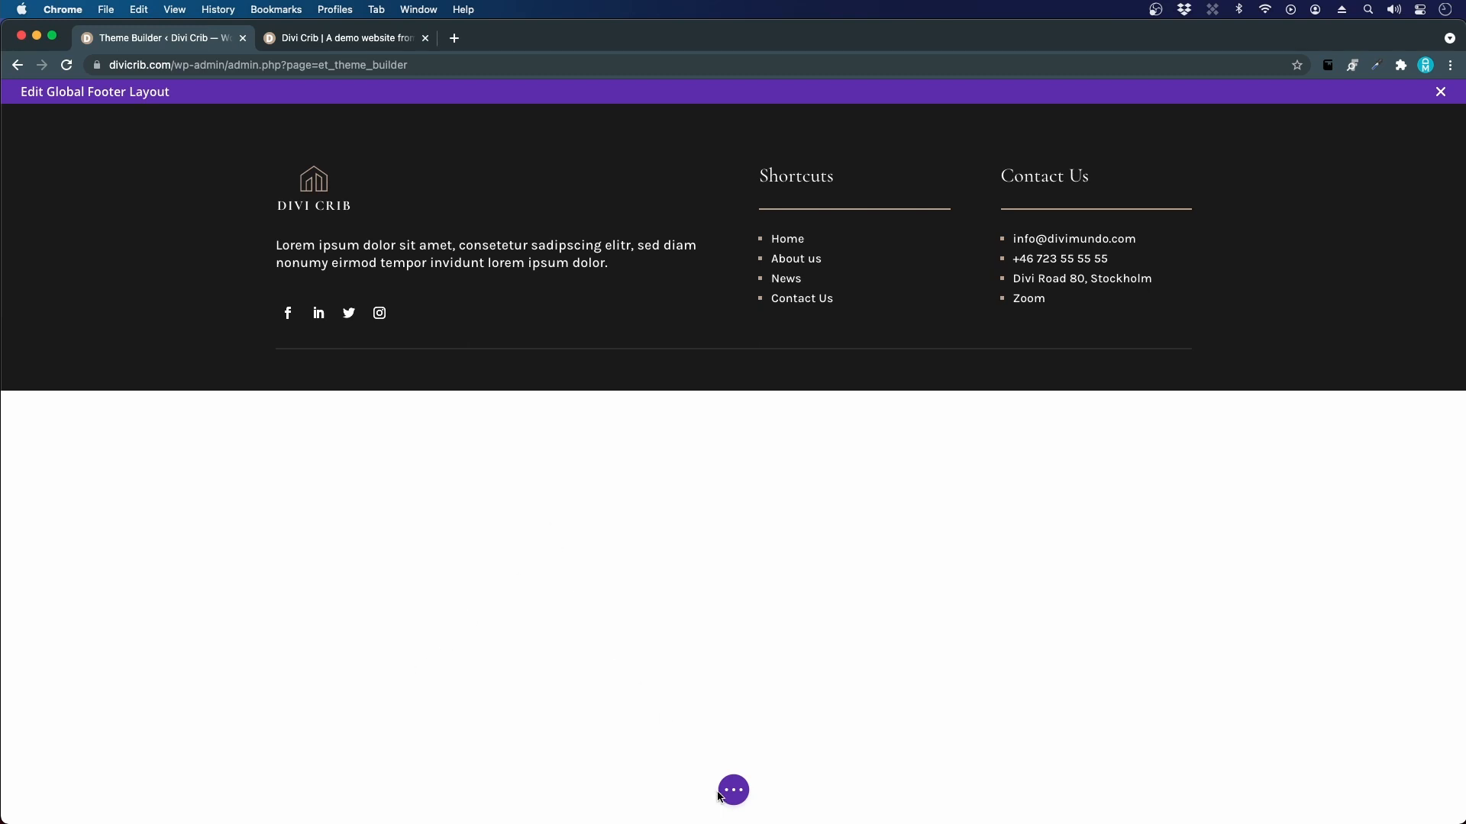
- Preview the footer layout in tablet, phone, zoomed-out and desktop views to check its responsiveness
{"action": "left_click", "coordinate": [721, 795]}
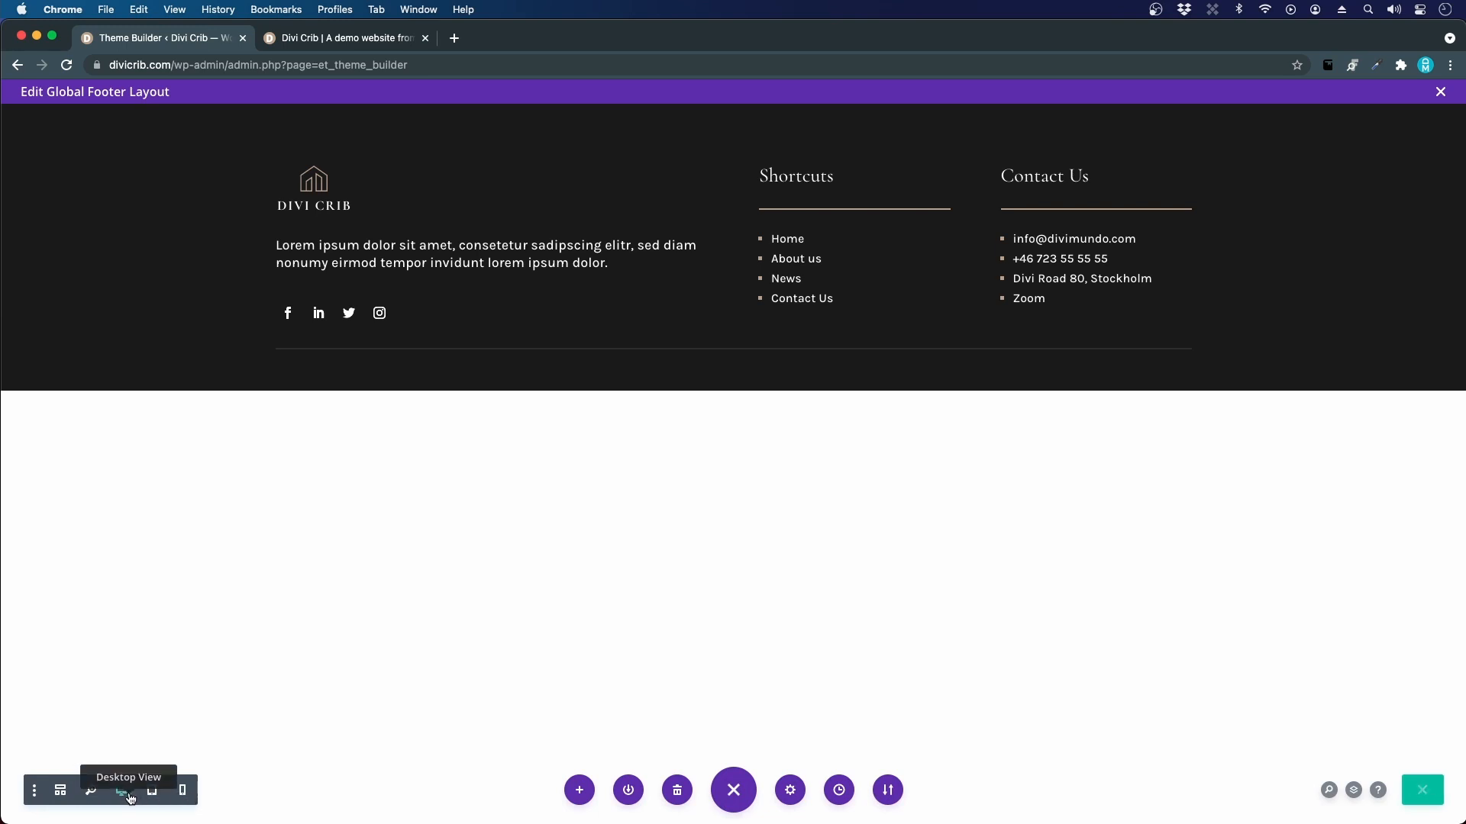
{"action": "left_click", "coordinate": [123, 793]}
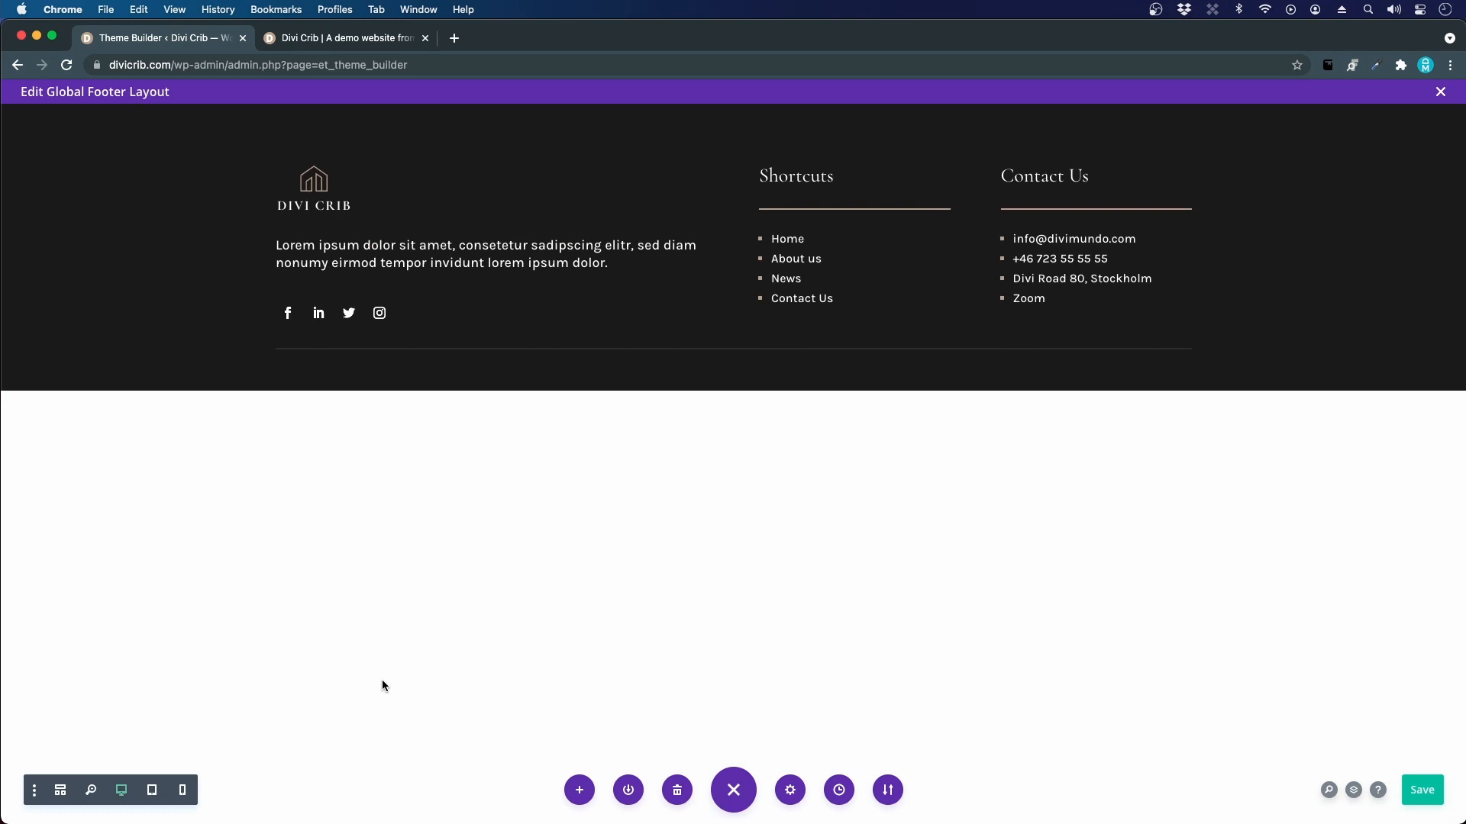
{"action": "key", "text": "super+minus"}
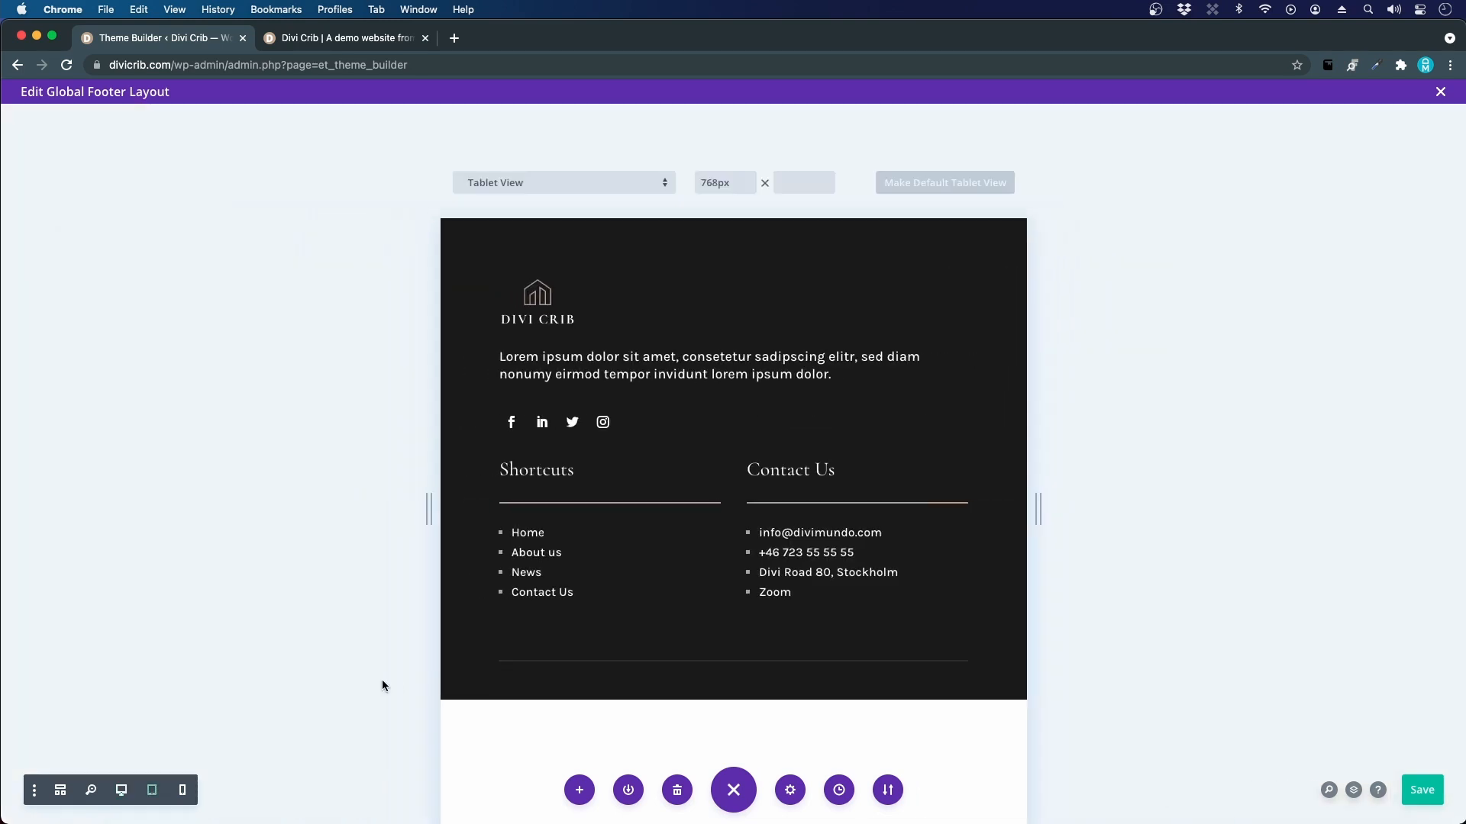
{"action": "key", "text": "super+minus"}
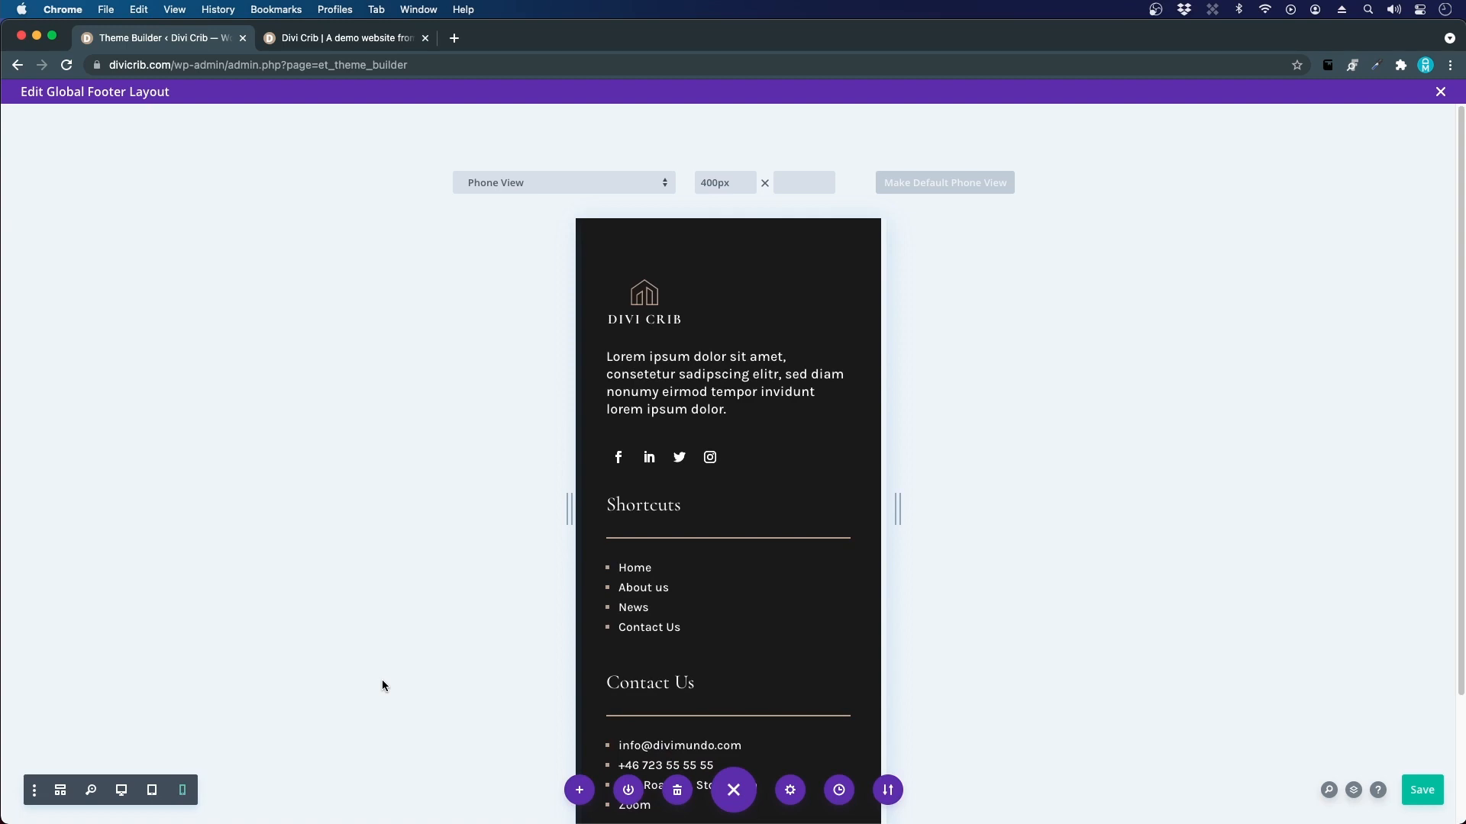
{"action": "key", "text": "super+plus"}
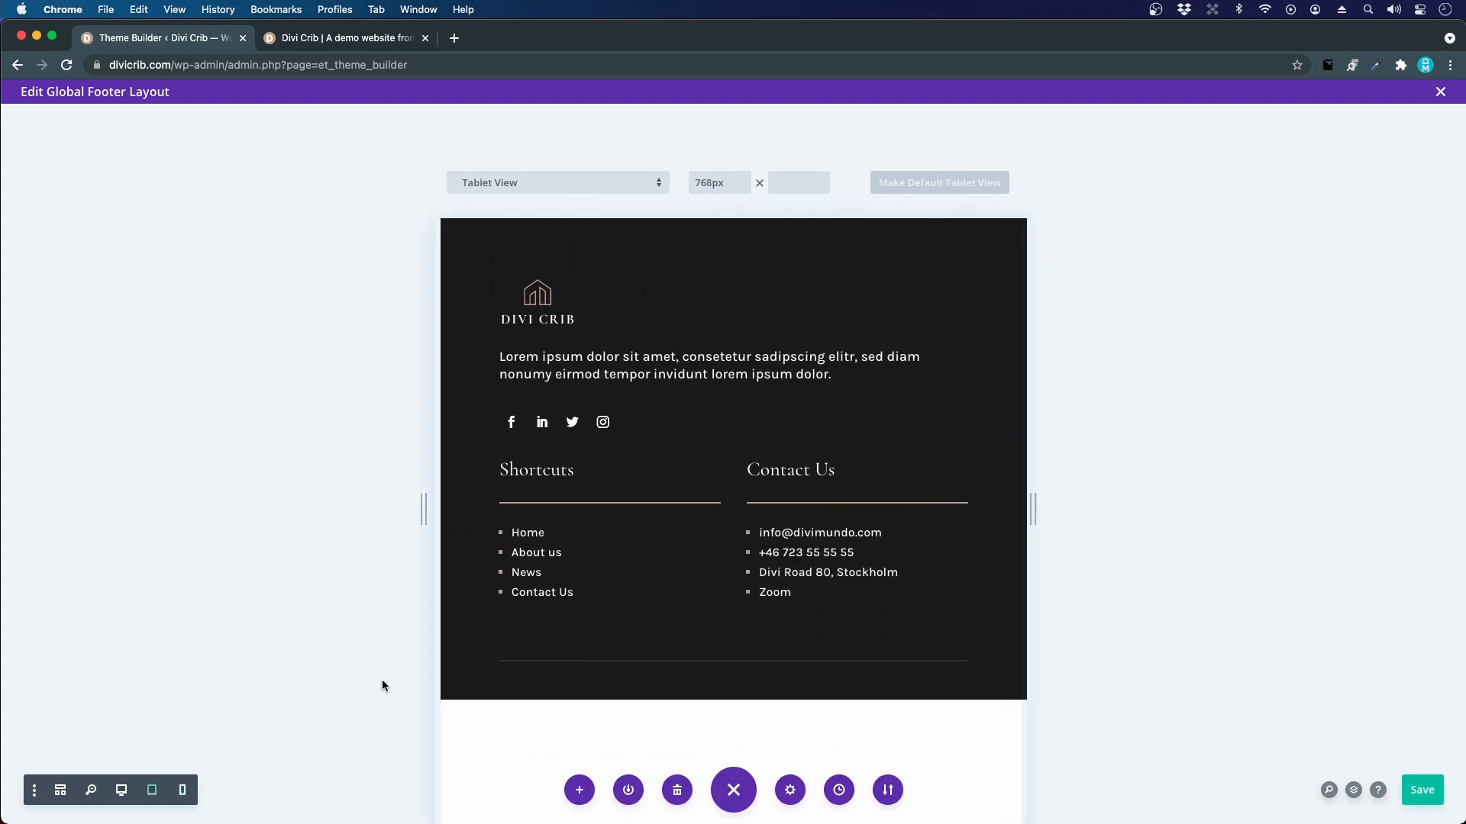
{"action": "key", "text": "super+plus"}
{"action": "key", "text": "super+plus"}
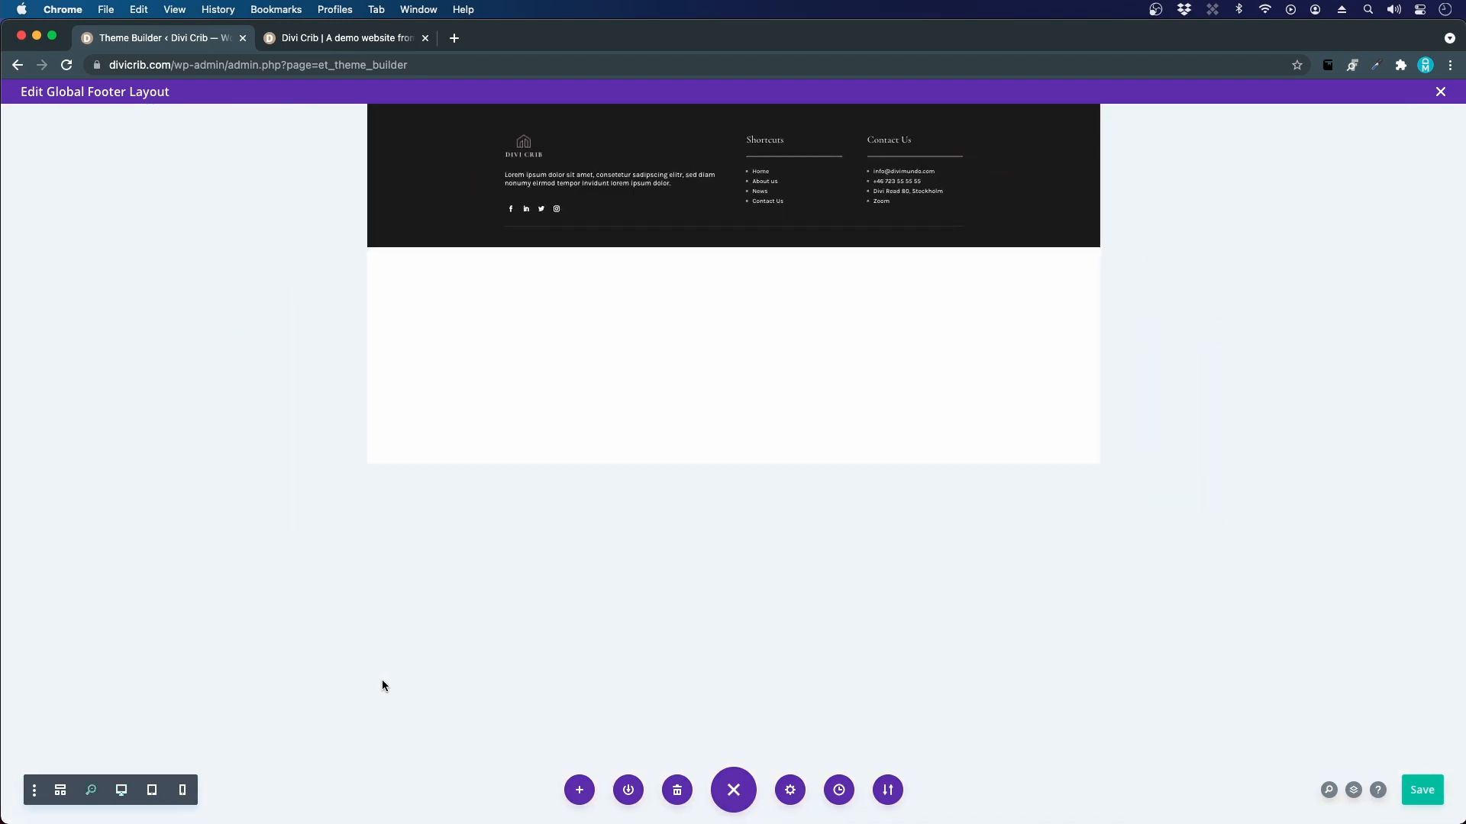
{"action": "key", "text": "super+minus"}
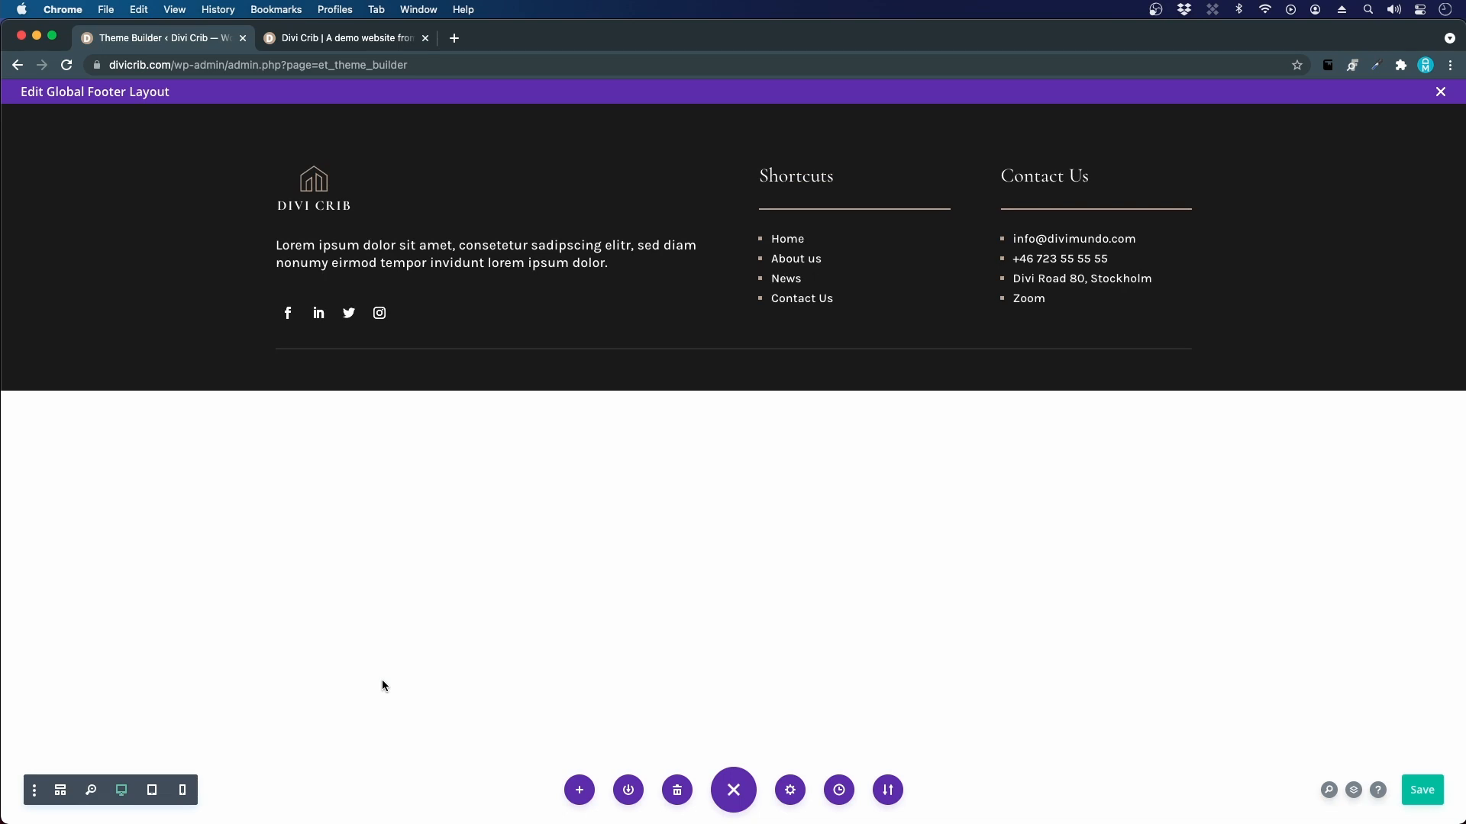
- In tablet view, give the social media icons module a responsive bottom margin of 40px
{"action": "key", "text": "super+minus"}
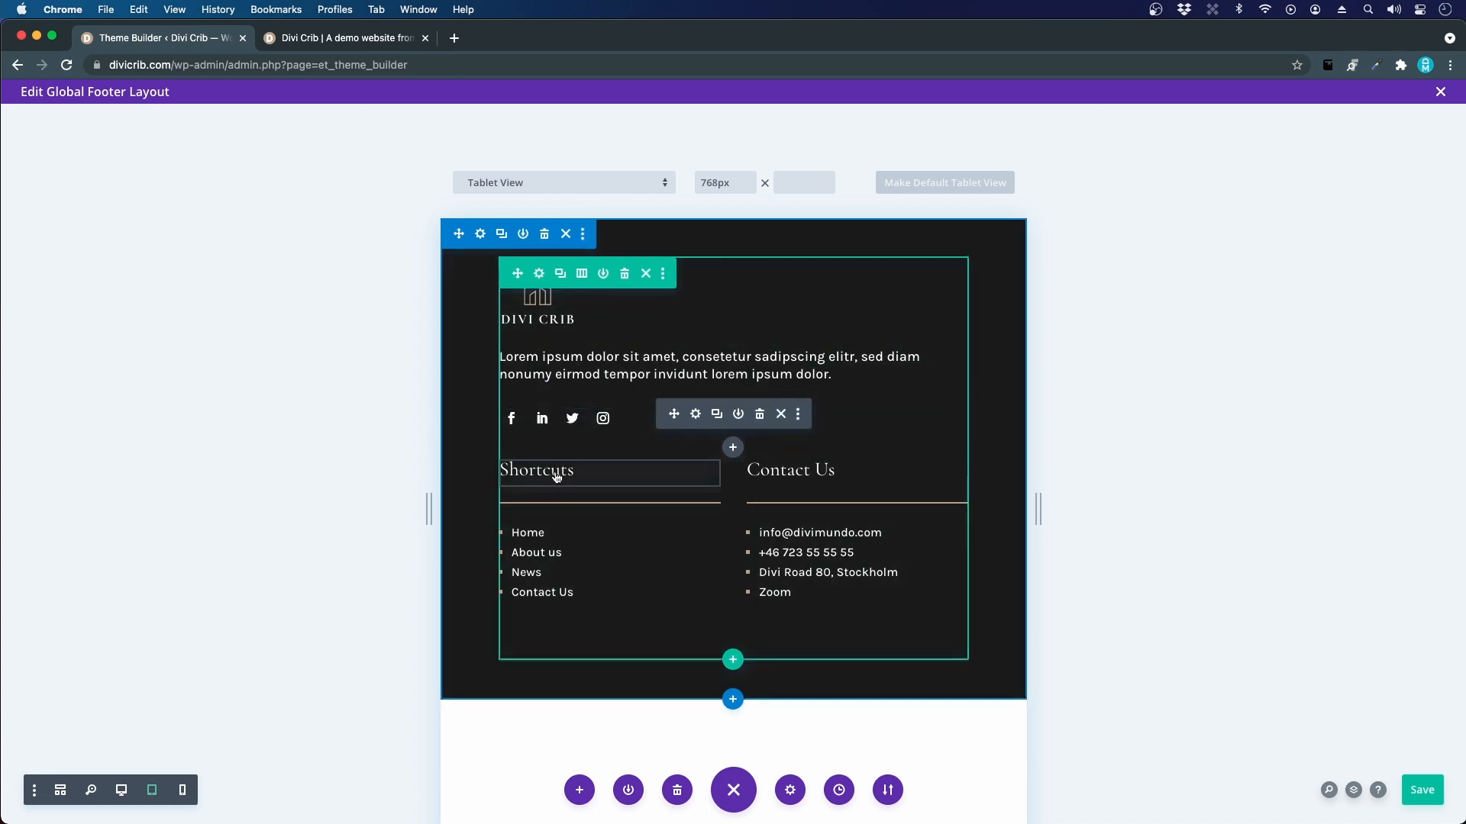
{"action": "left_click", "coordinate": [695, 416]}
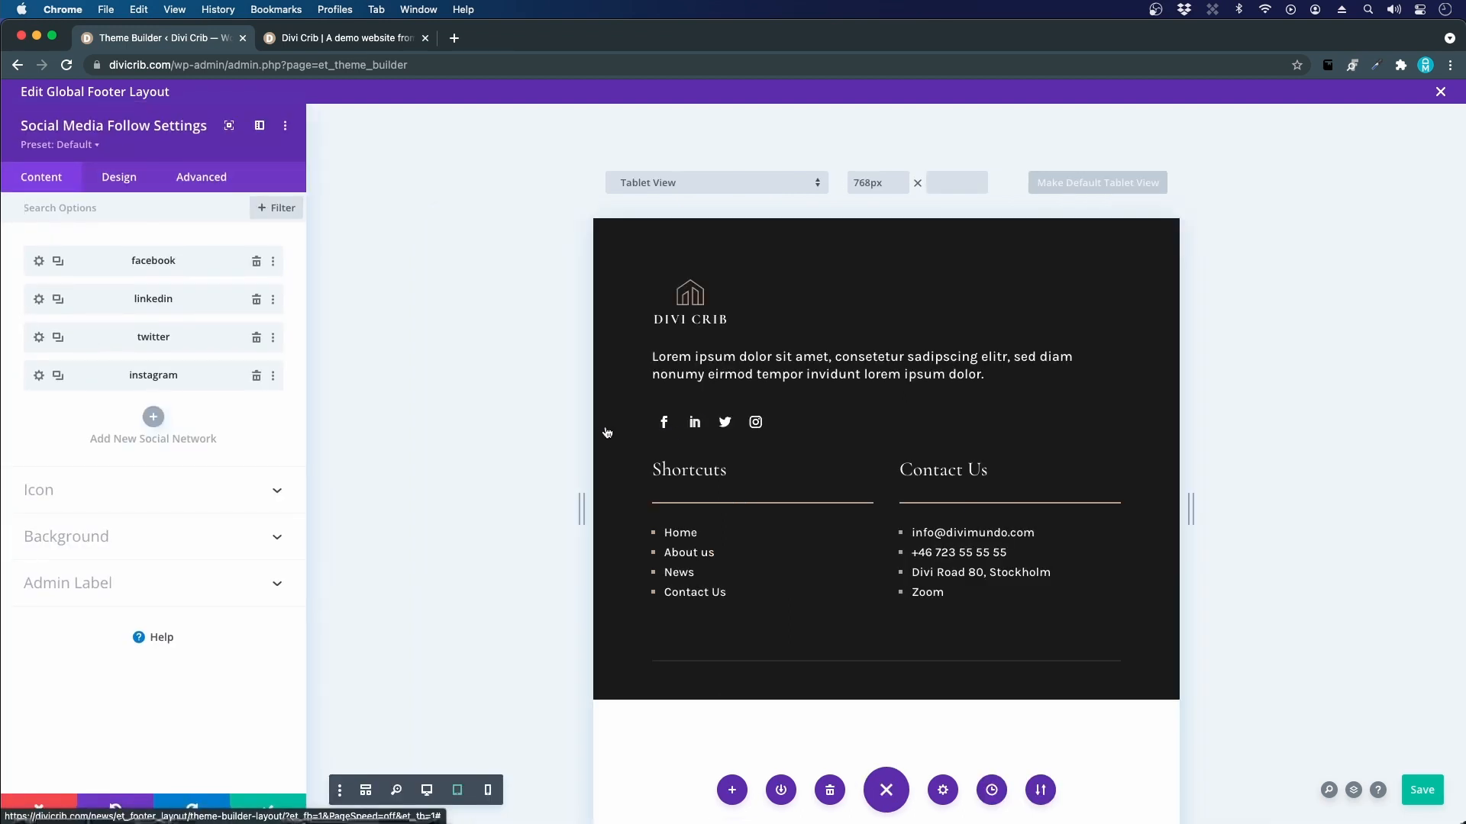
{"action": "left_click", "coordinate": [109, 176]}
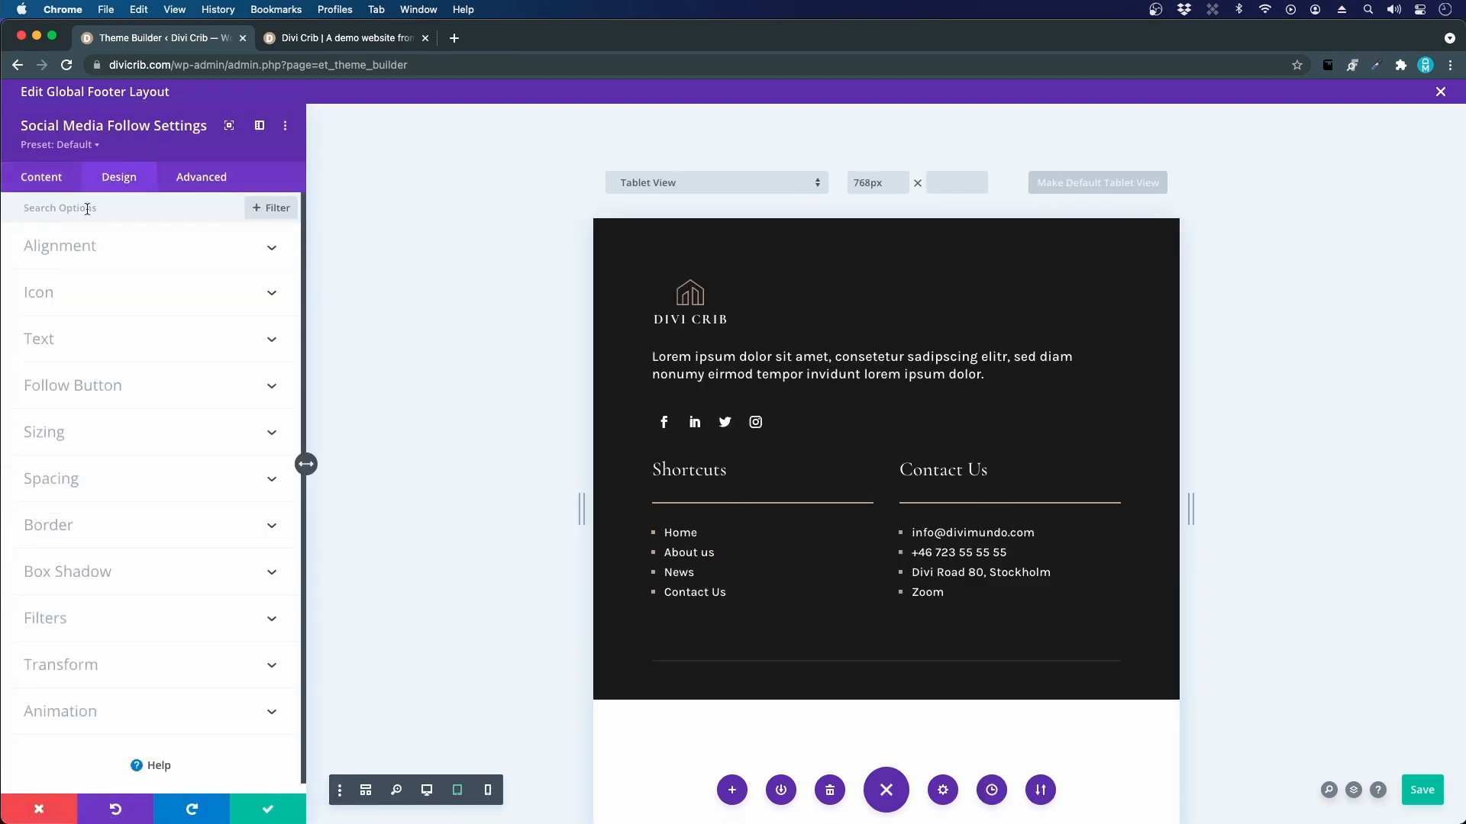
{"action": "left_click", "coordinate": [82, 475]}
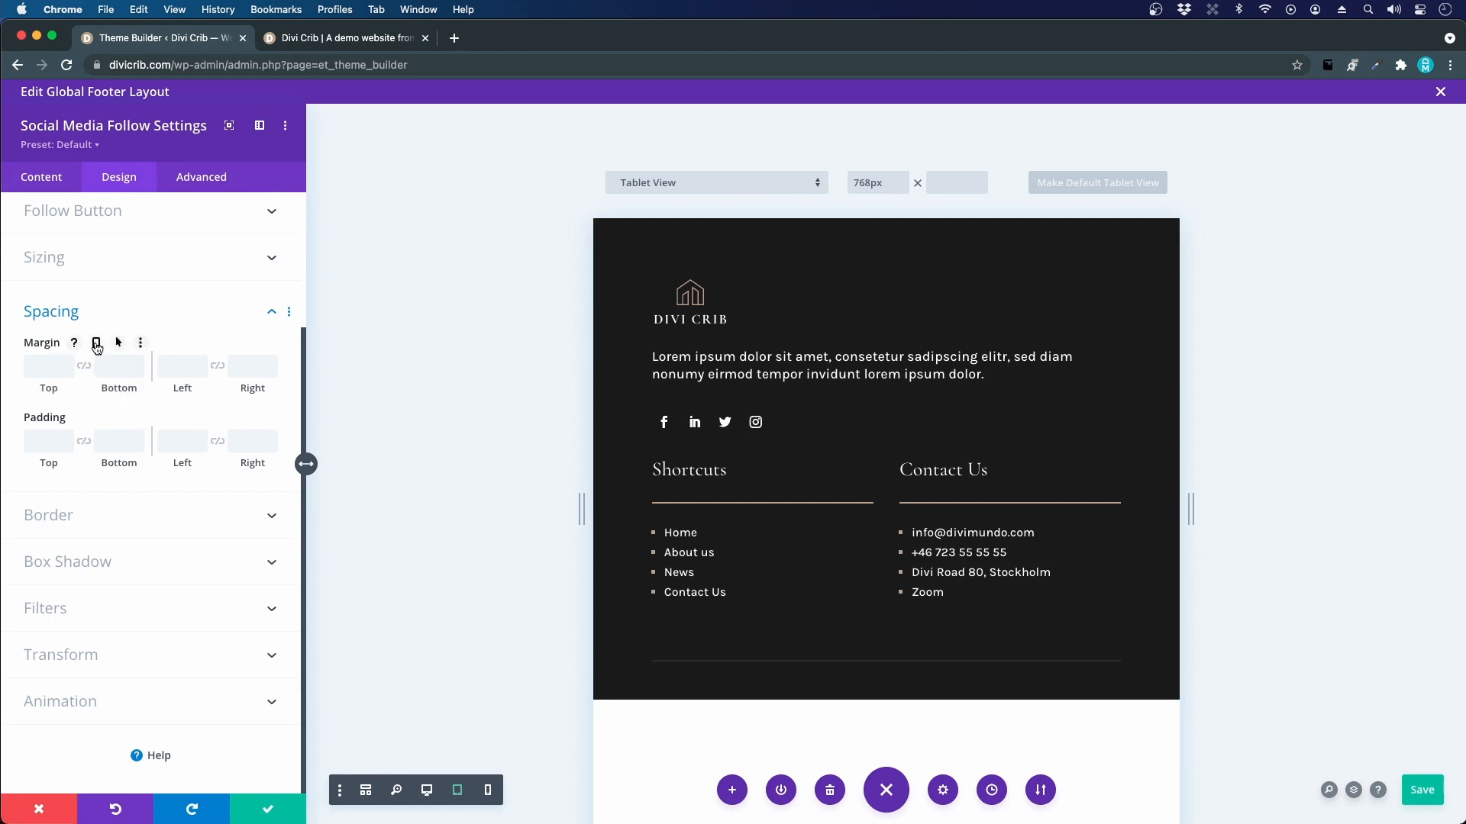
{"action": "left_click", "coordinate": [95, 344]}
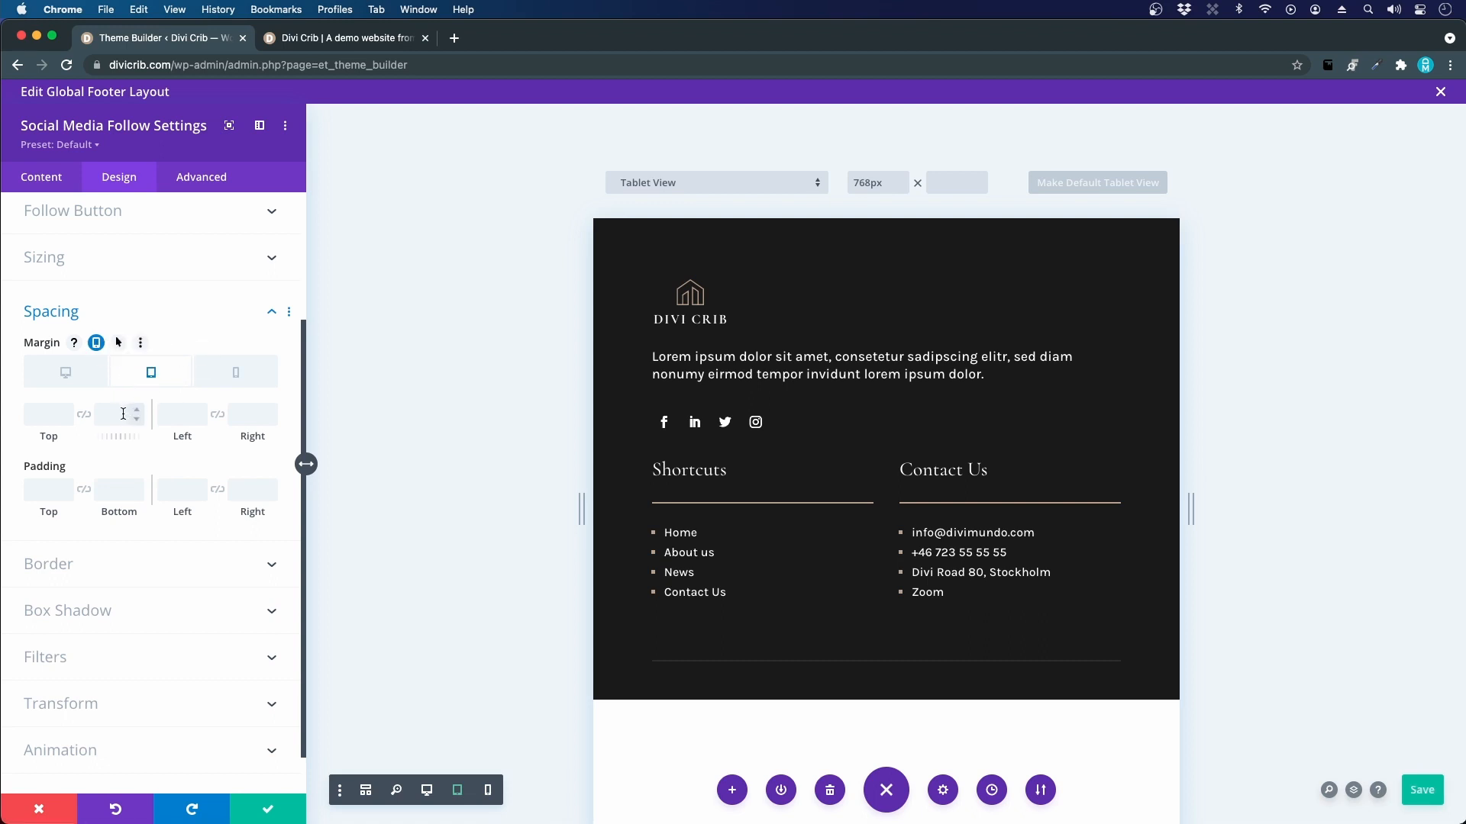
{"action": "type", "text": "50p"}
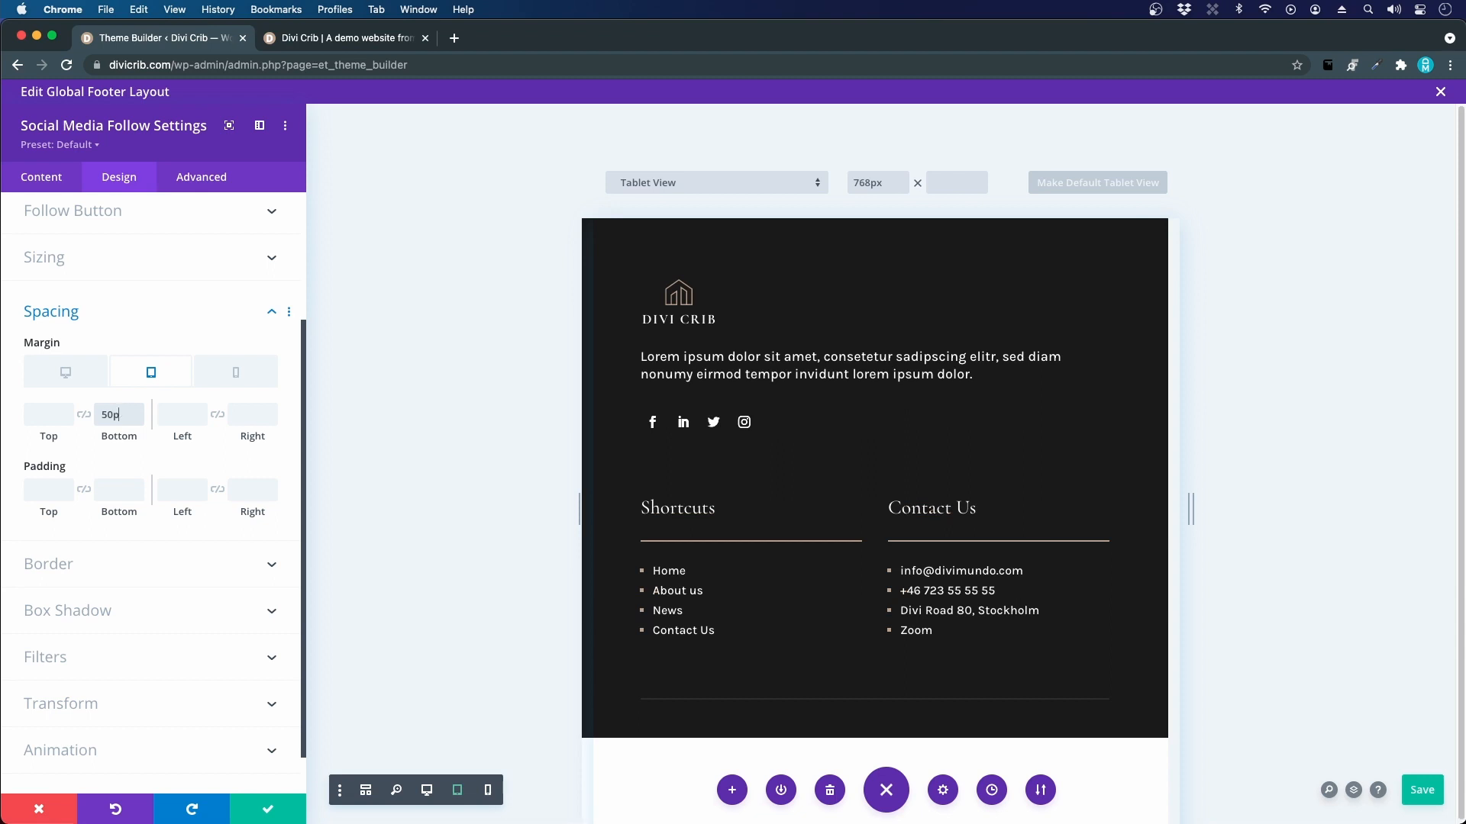
{"action": "key", "text": "BackSpace"}
{"action": "key", "text": "BackSpace"}
{"action": "key", "text": "BackSpace"}
{"action": "type", "text": "40"}
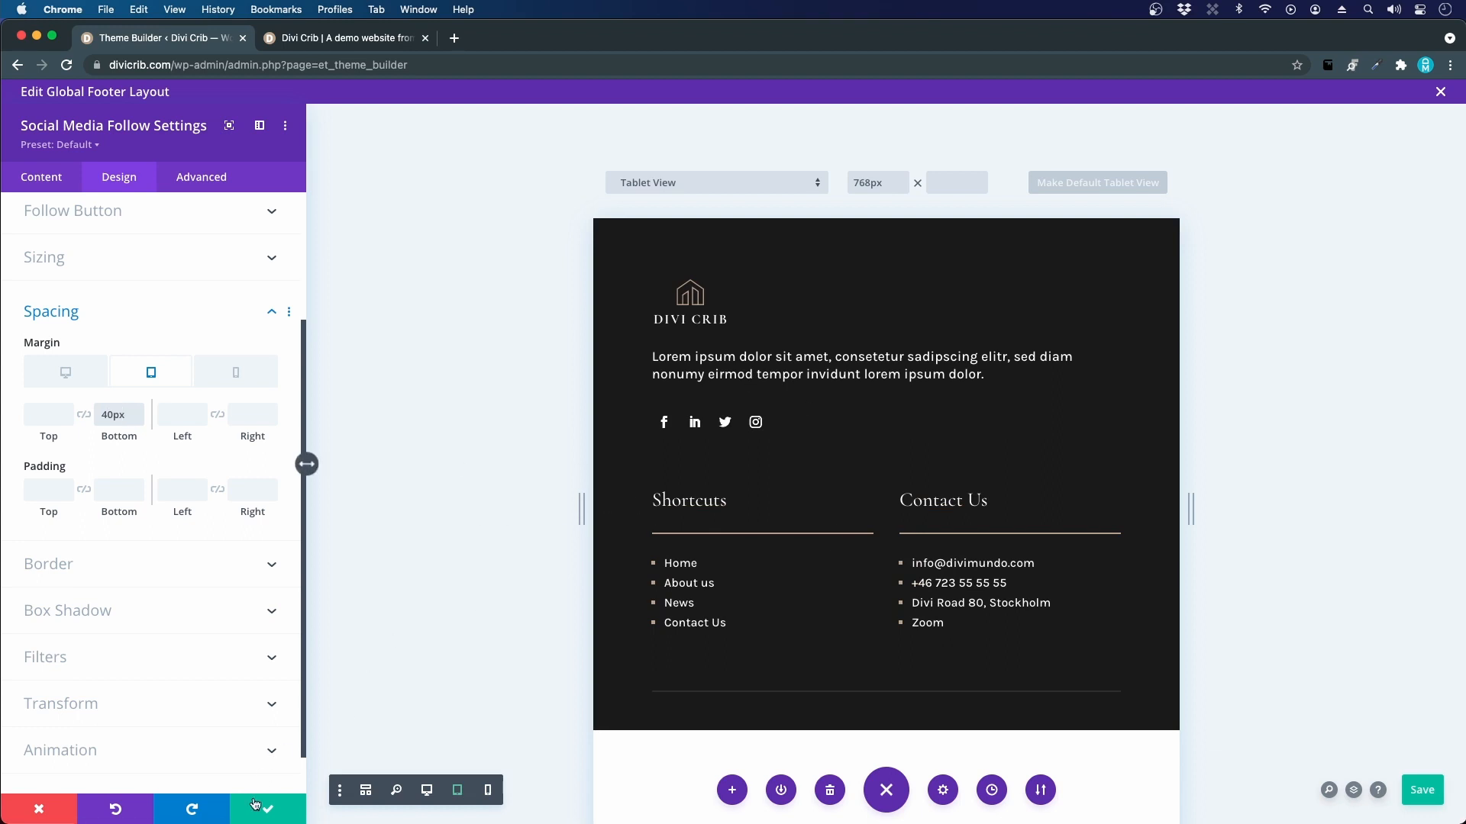
- Check the social icons' spacing in phone and tablet views and save the module settings
{"action": "left_click", "coordinate": [486, 796]}
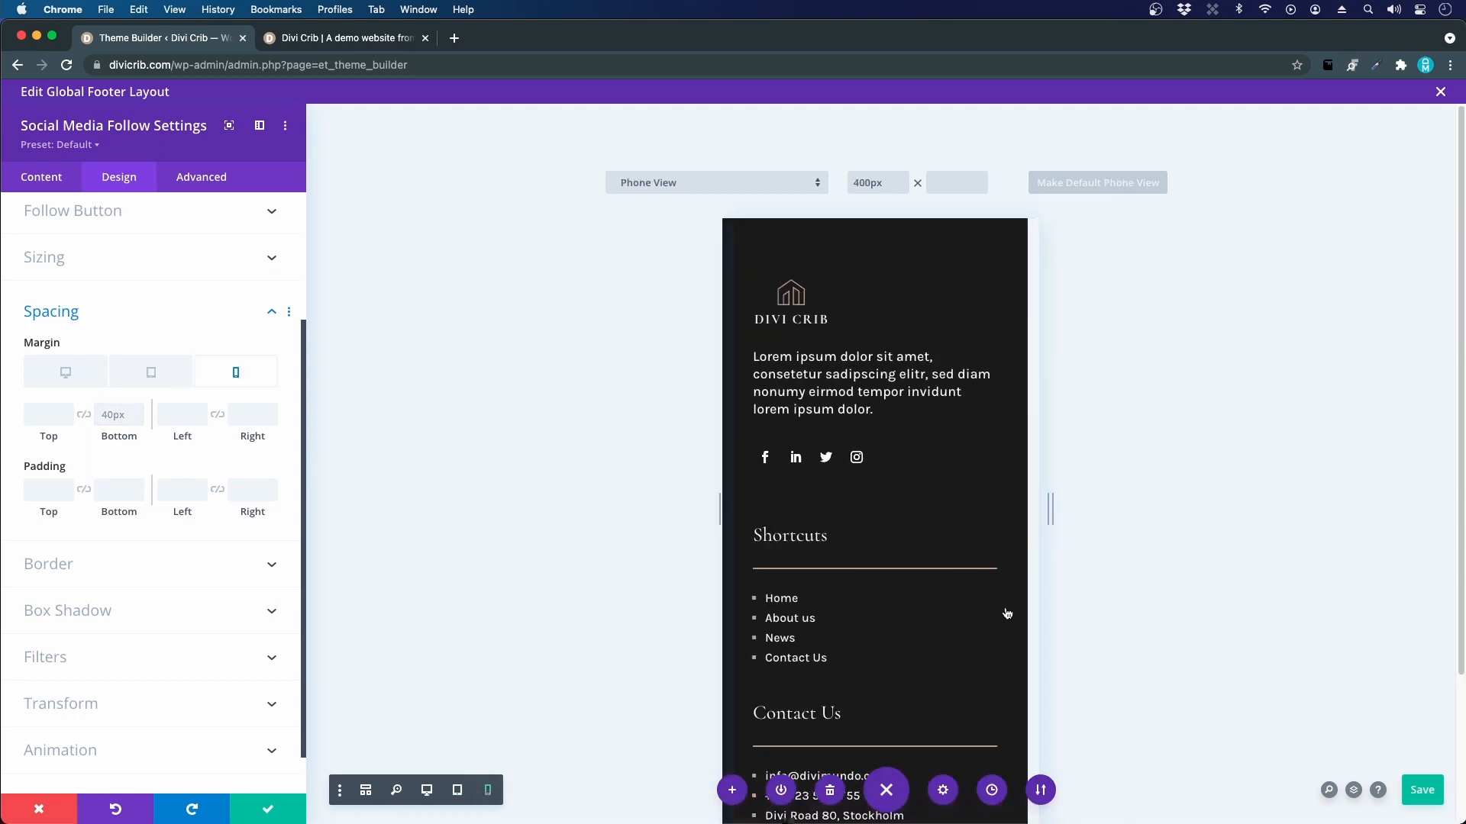
{"action": "scroll", "coordinate": [1008, 615], "scroll_direction": "down", "scroll_amount": 3}
{"action": "scroll", "coordinate": [1010, 623], "scroll_direction": "up", "scroll_amount": 2}
{"action": "scroll", "coordinate": [1010, 624], "scroll_direction": "up", "scroll_amount": 1}
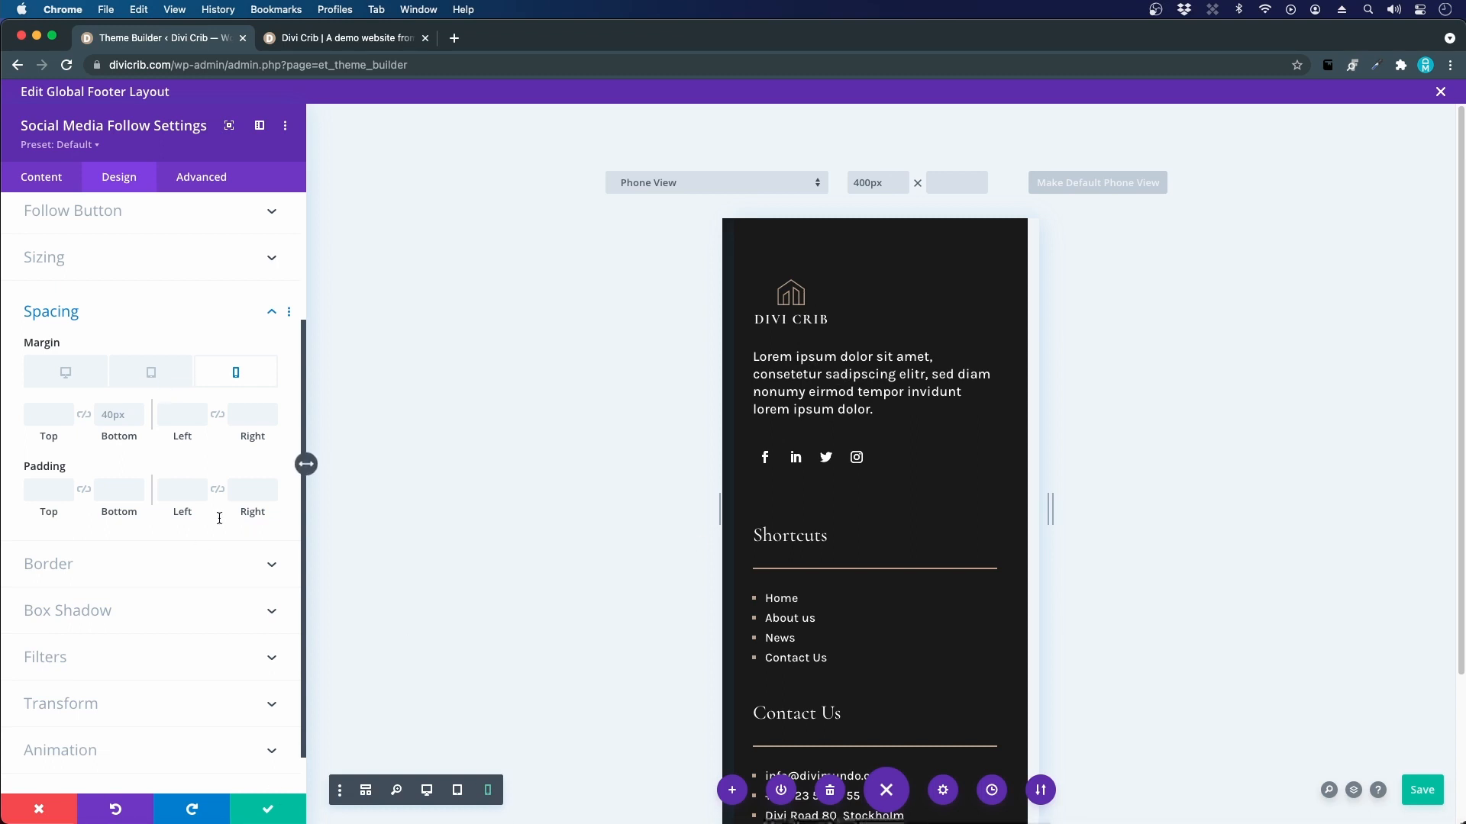
{"action": "left_click", "coordinate": [458, 791]}
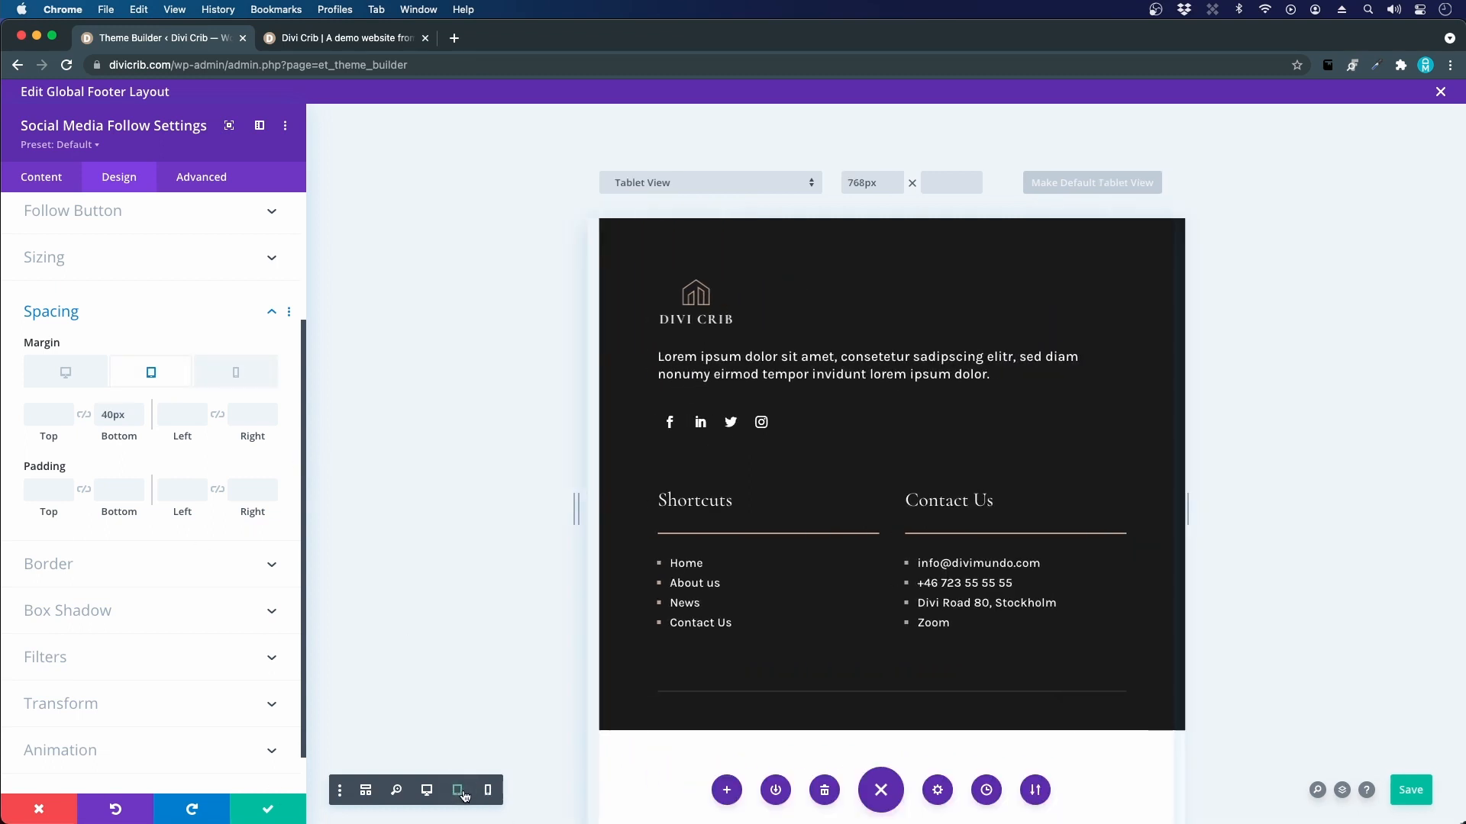
{"action": "left_click", "coordinate": [280, 808]}
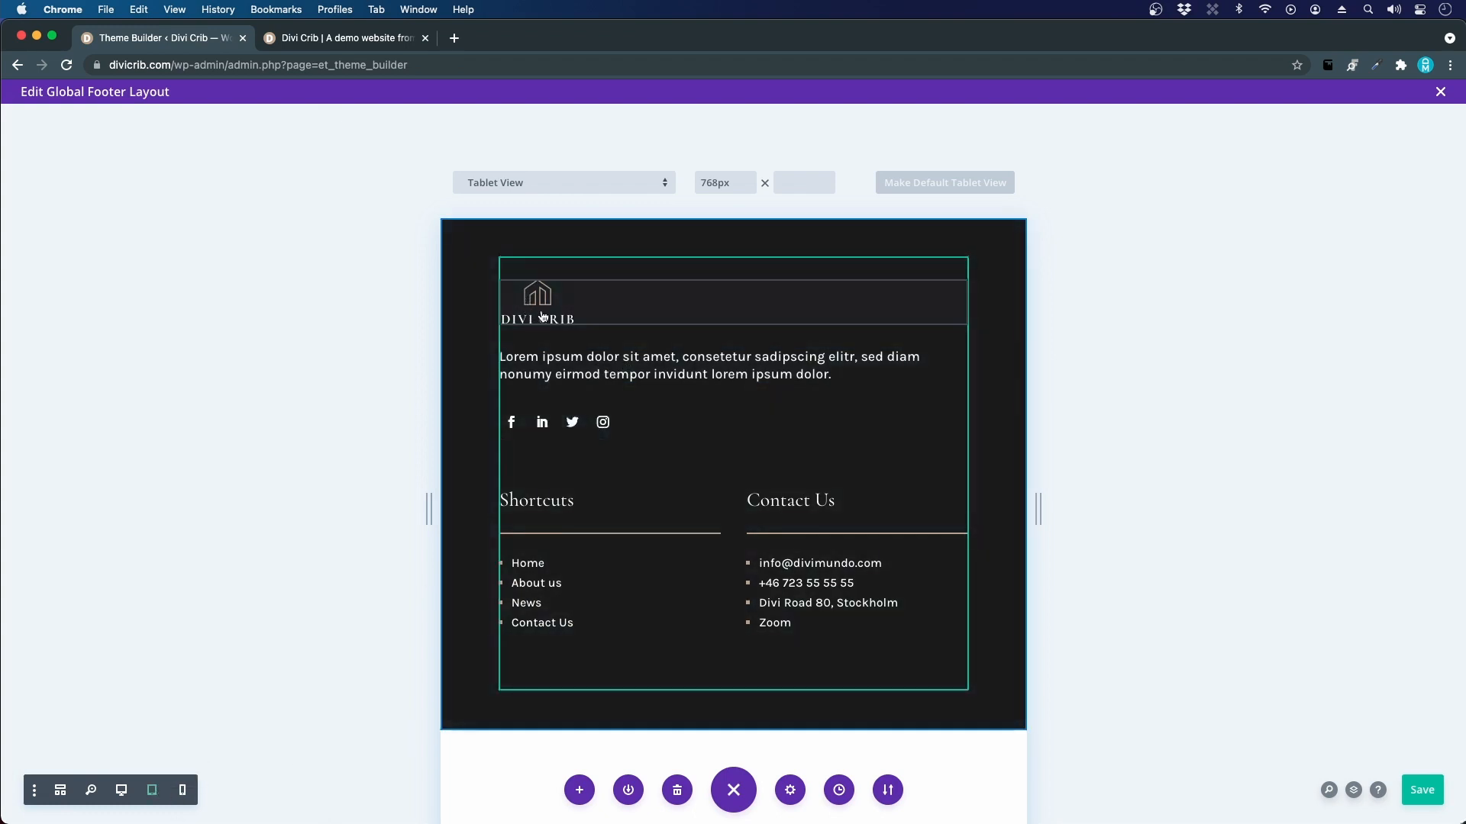
- Center the footer's logo image on tablet with responsive alignment, check the phone alignment, and save the image settings
{"action": "mouse_move", "coordinate": [610, 308]}
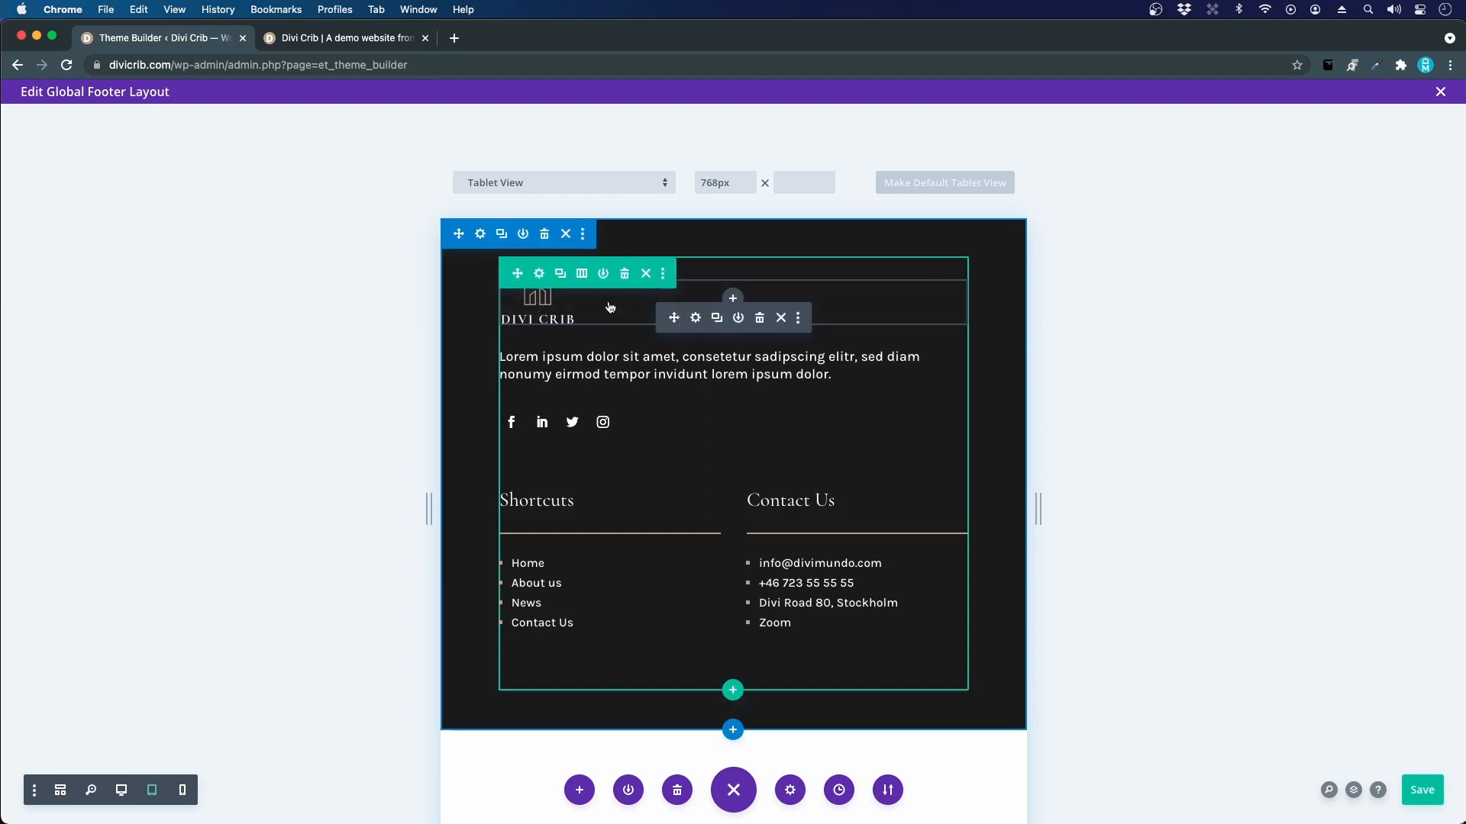
{"action": "left_click", "coordinate": [695, 318]}
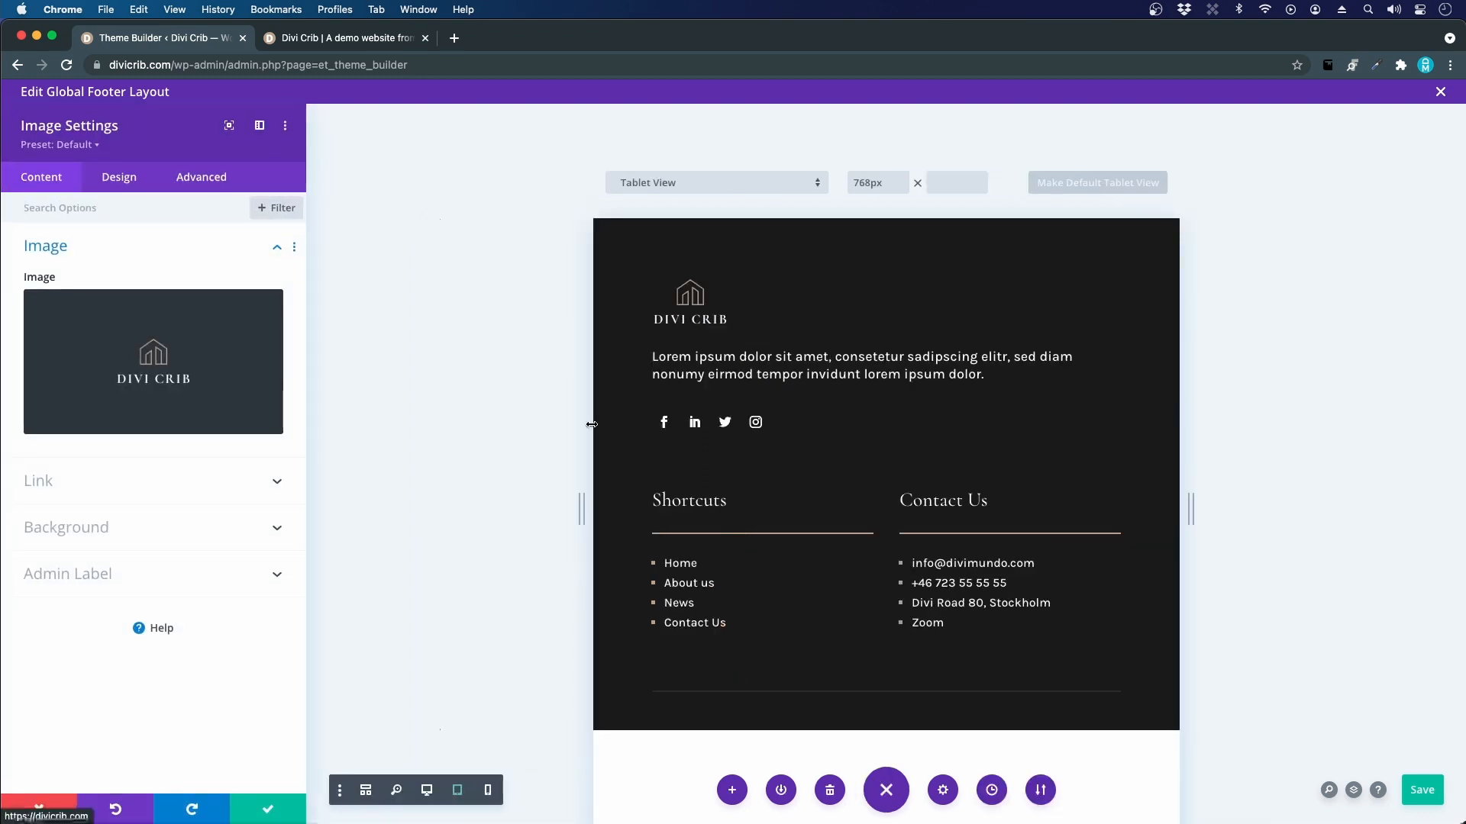
{"action": "left_click", "coordinate": [99, 183]}
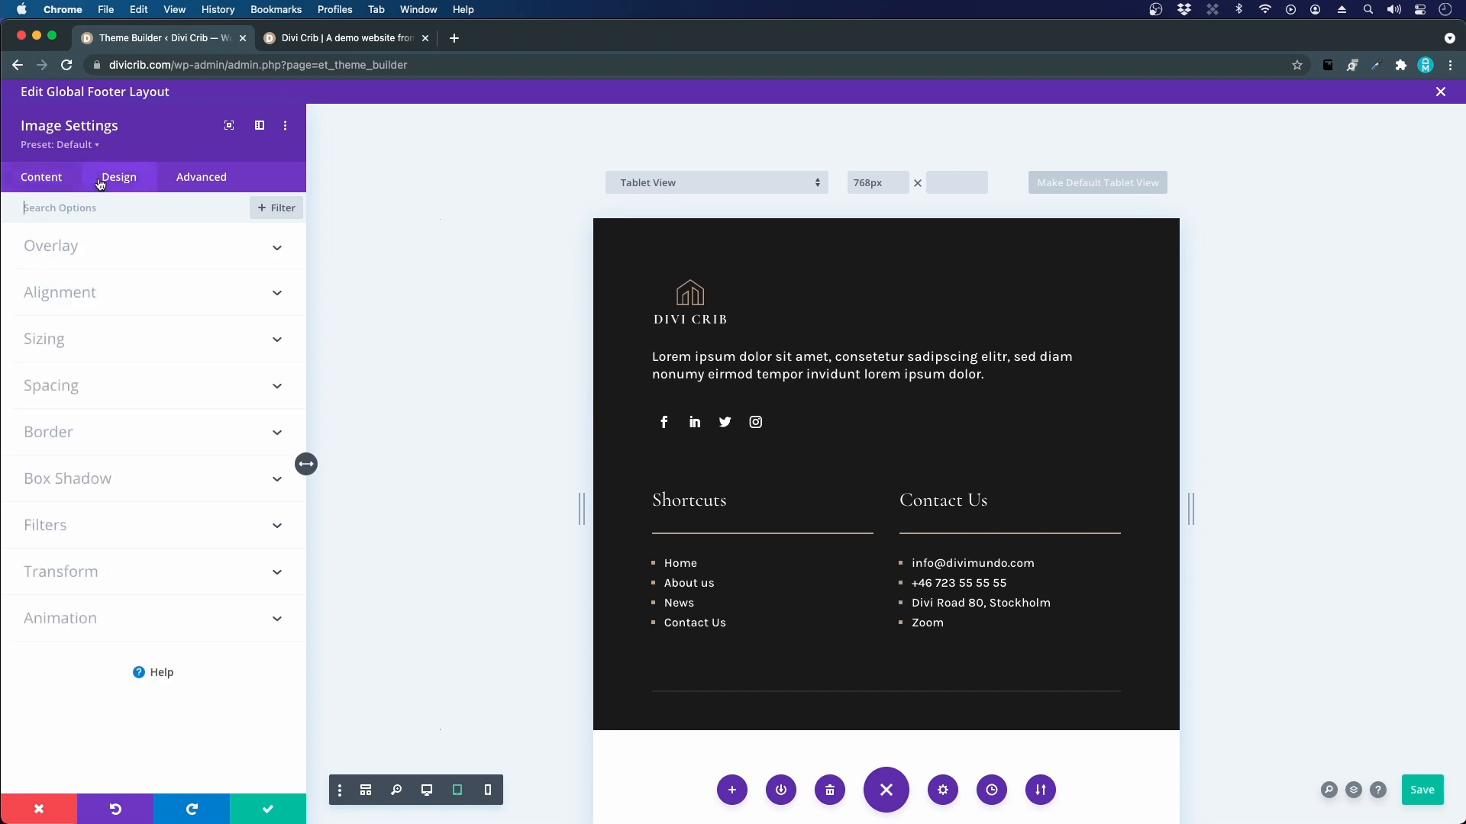
{"action": "left_click", "coordinate": [48, 303]}
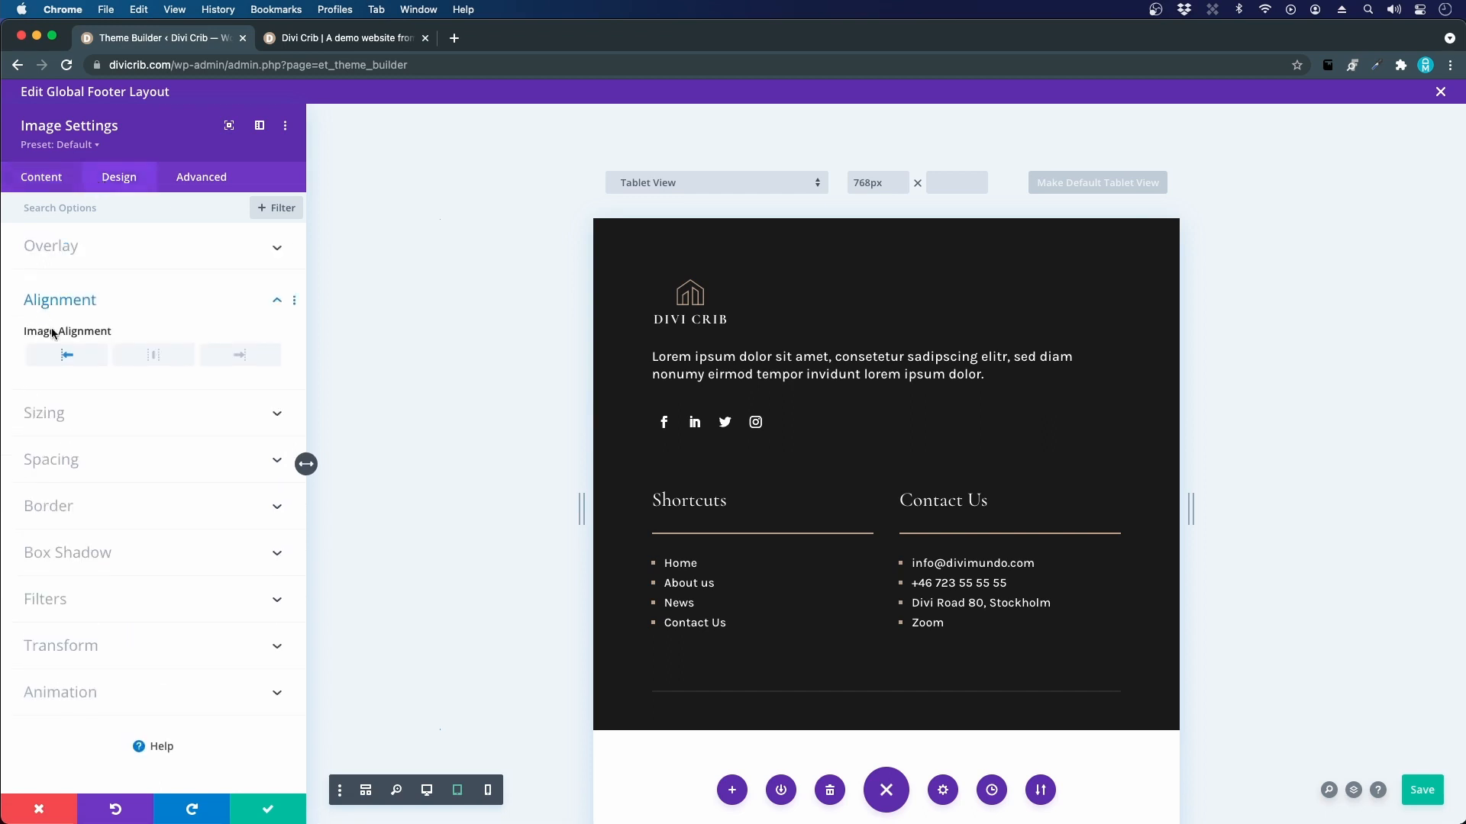
{"action": "left_click", "coordinate": [147, 331]}
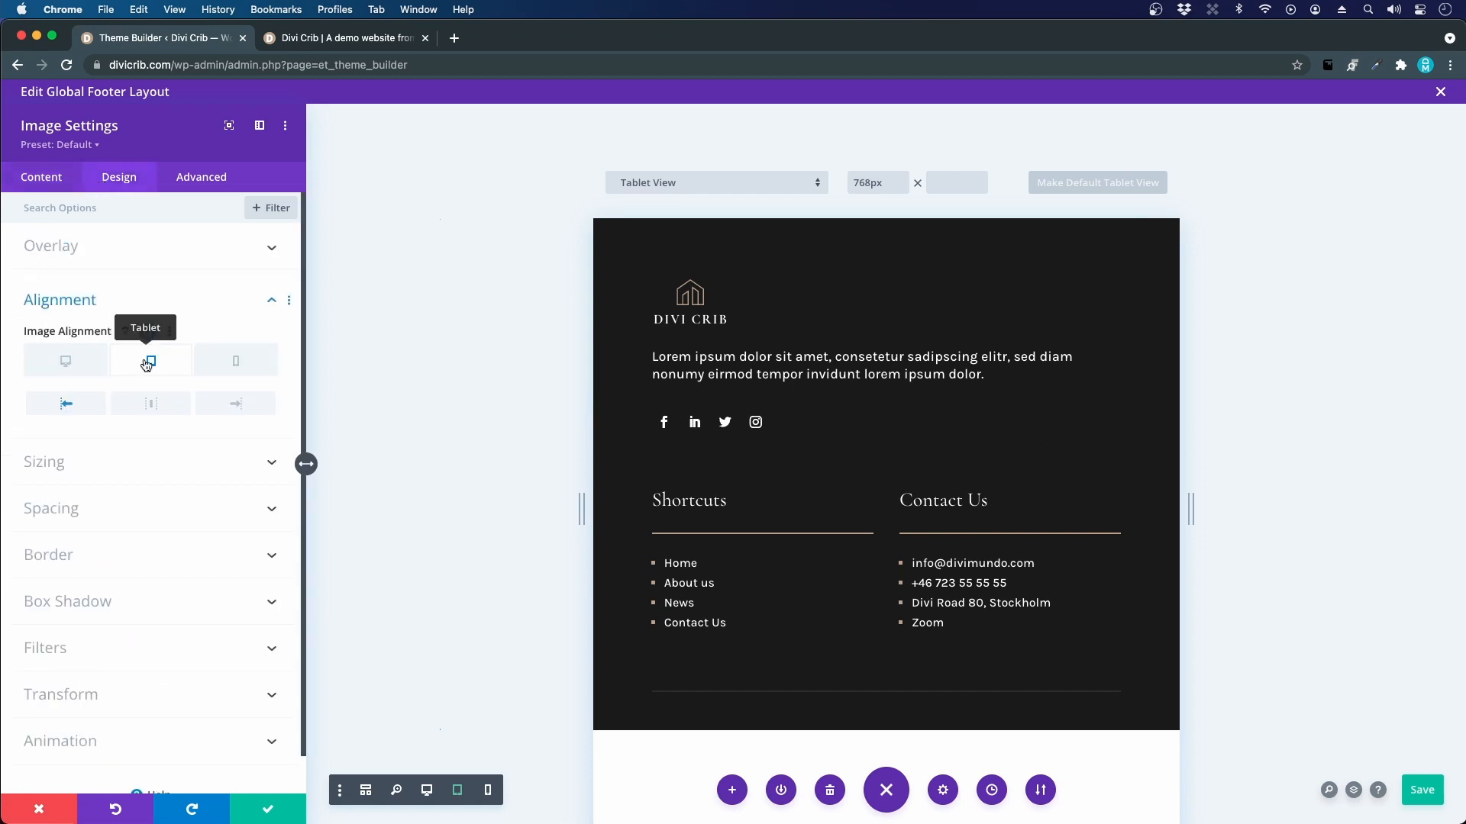
{"action": "left_click", "coordinate": [147, 405]}
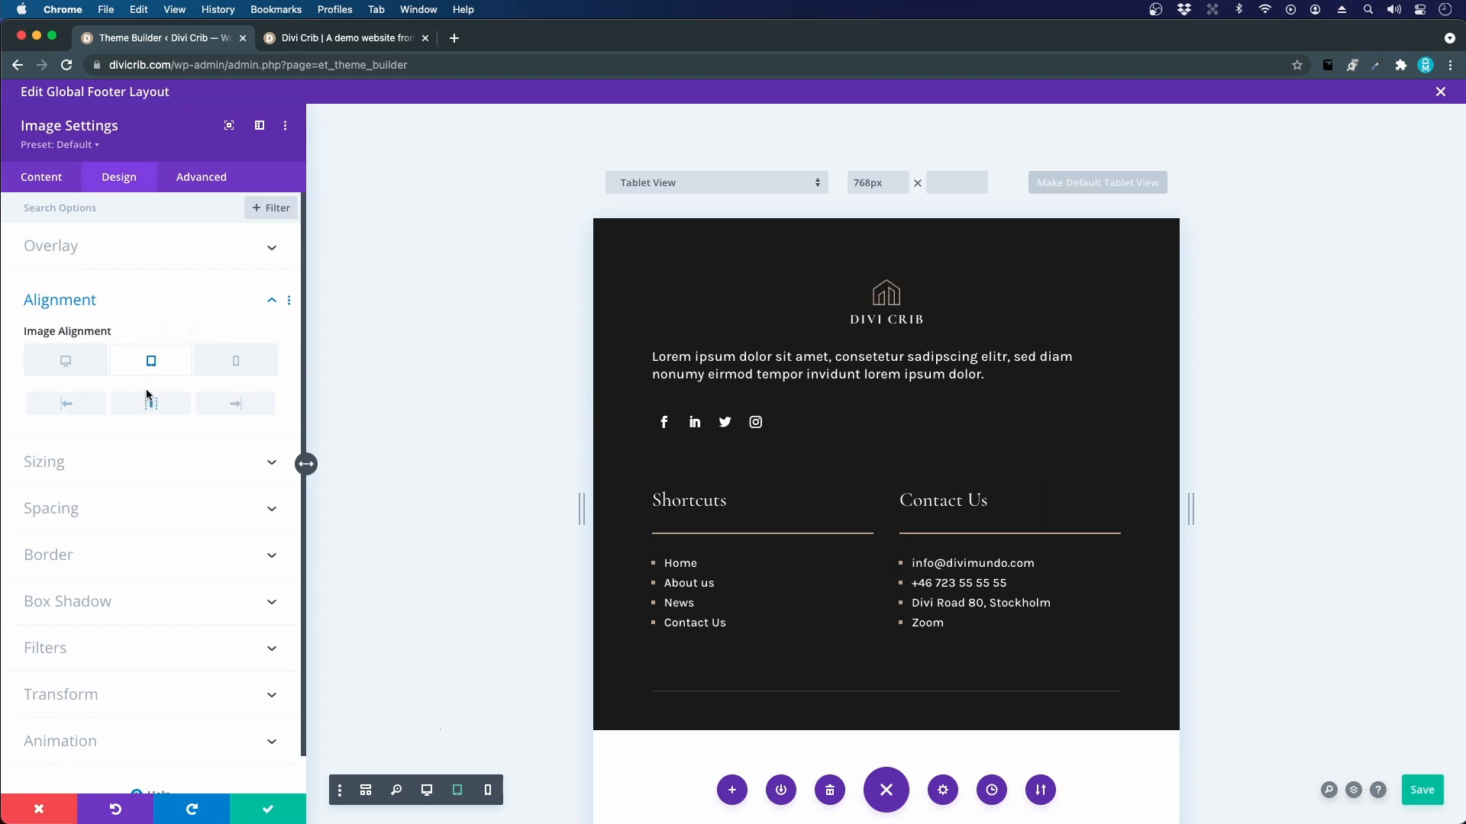
{"action": "left_click", "coordinate": [211, 354]}
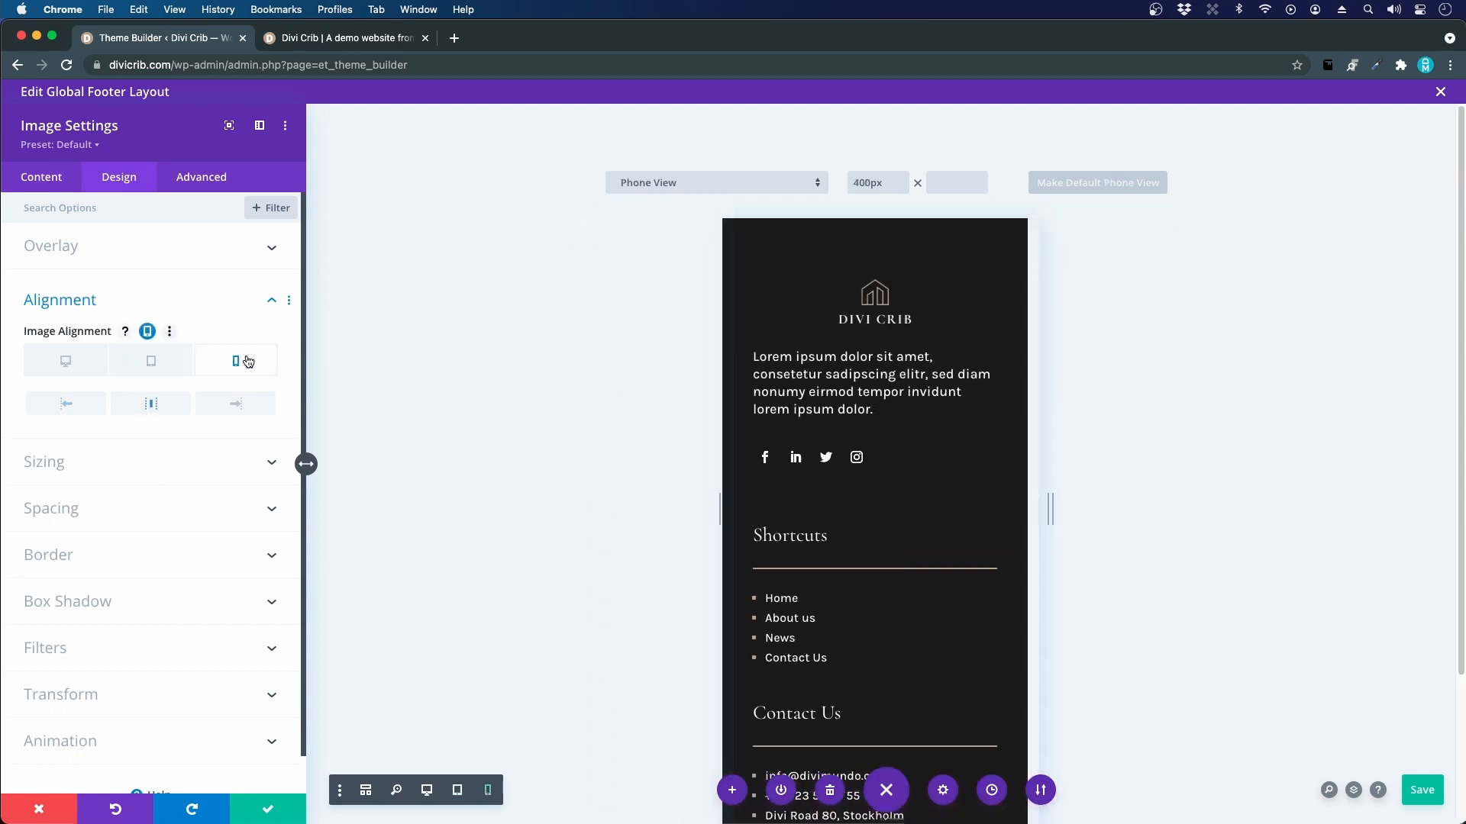
{"action": "left_click", "coordinate": [267, 809]}
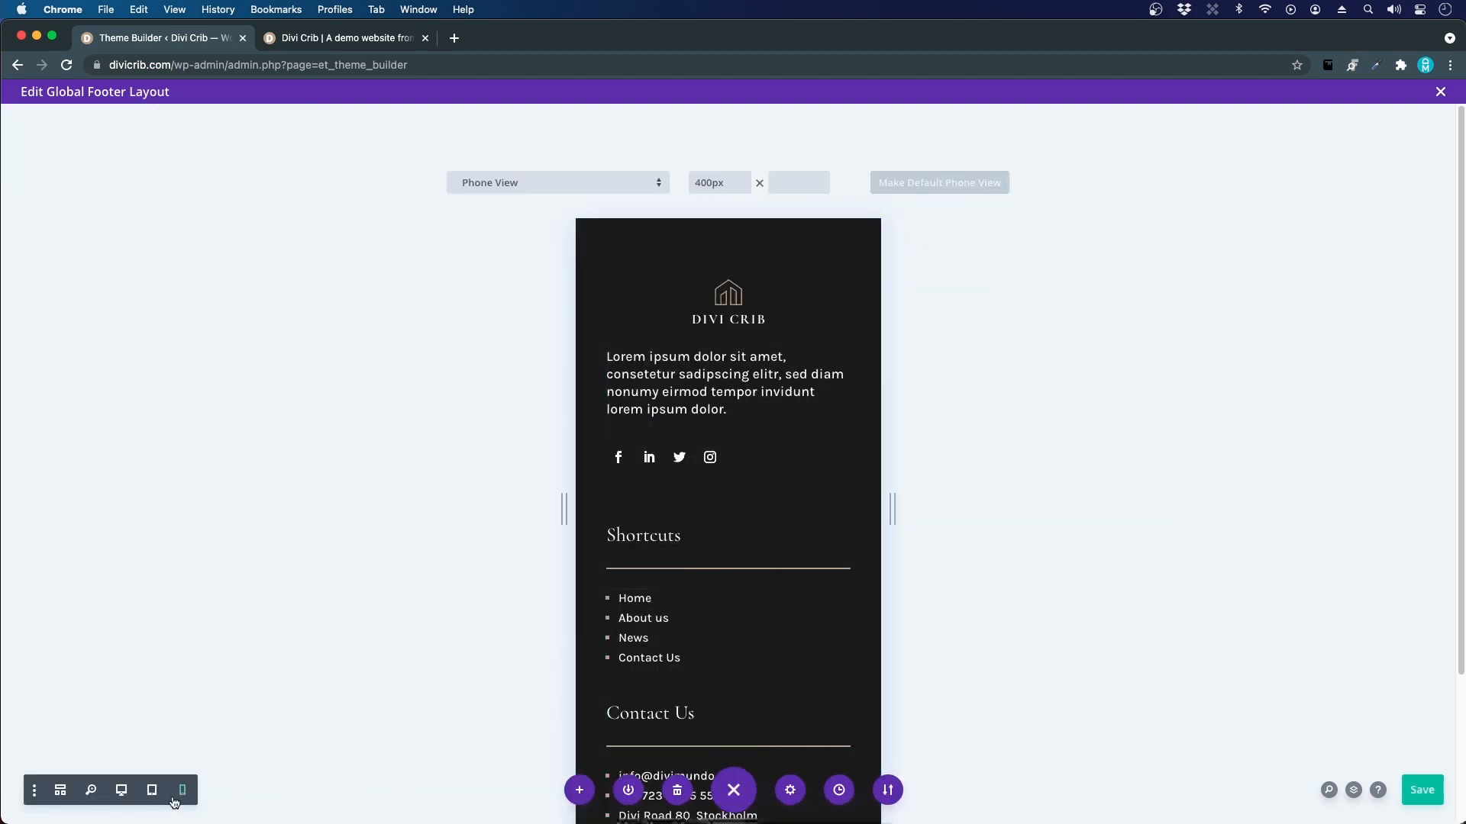
- Center the text of the Lorem ipsum module under the logo for tablet view and save the text settings
{"action": "left_click", "coordinate": [152, 790]}
{"action": "left_click", "coordinate": [669, 372]}
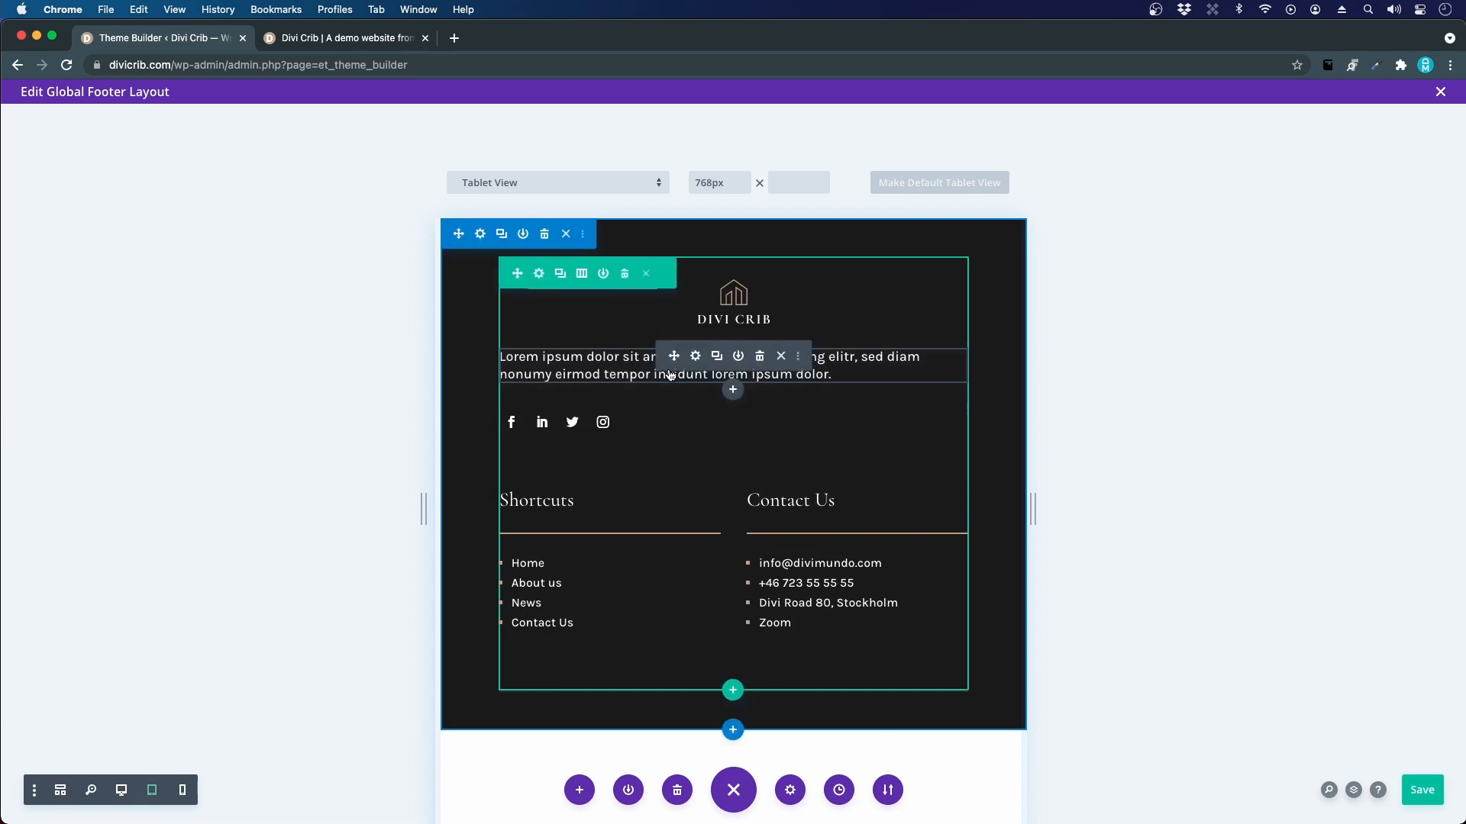
{"action": "left_click", "coordinate": [698, 362]}
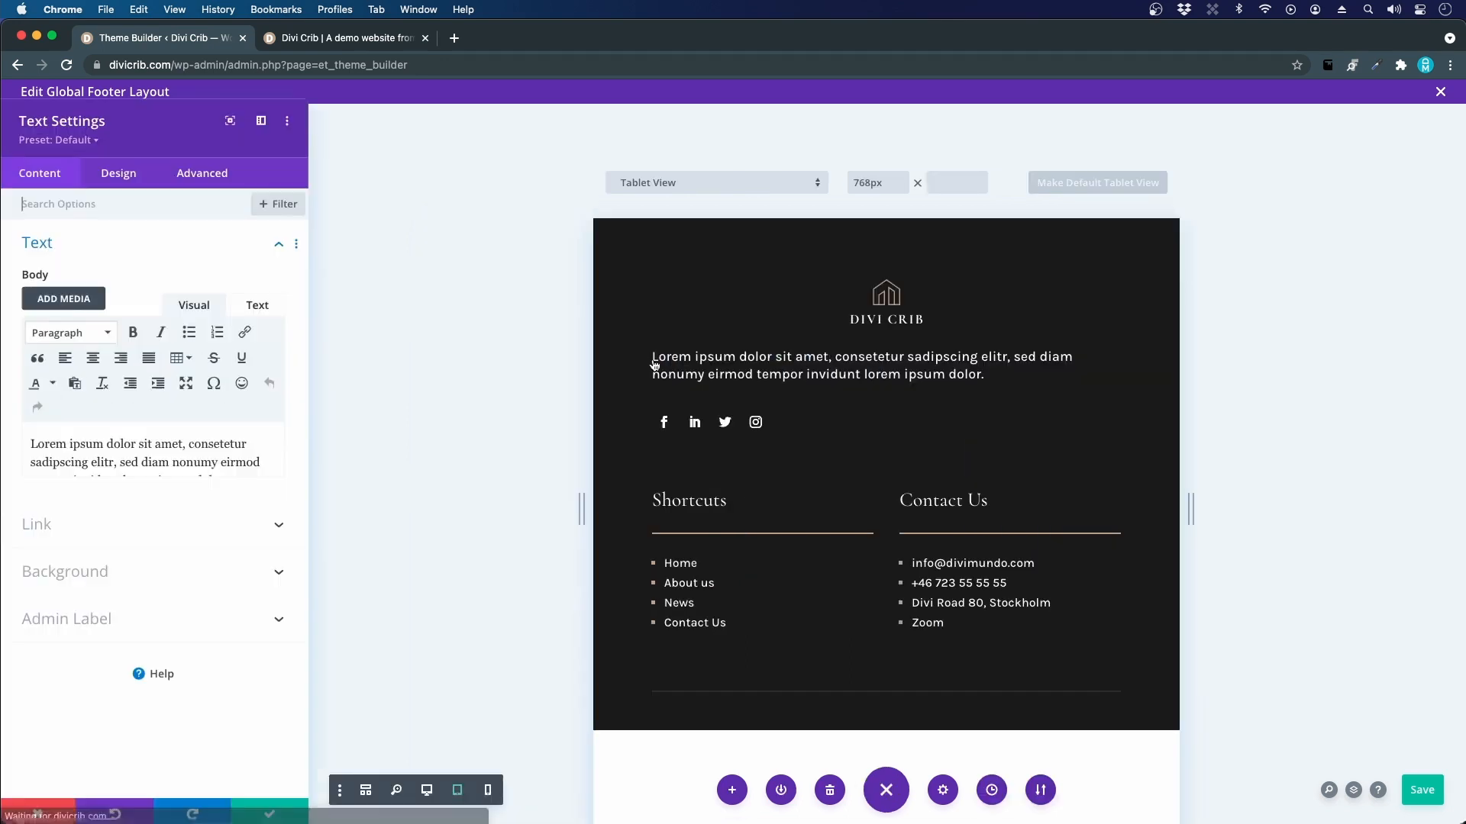
{"action": "left_click", "coordinate": [109, 179]}
{"action": "left_click", "coordinate": [68, 246]}
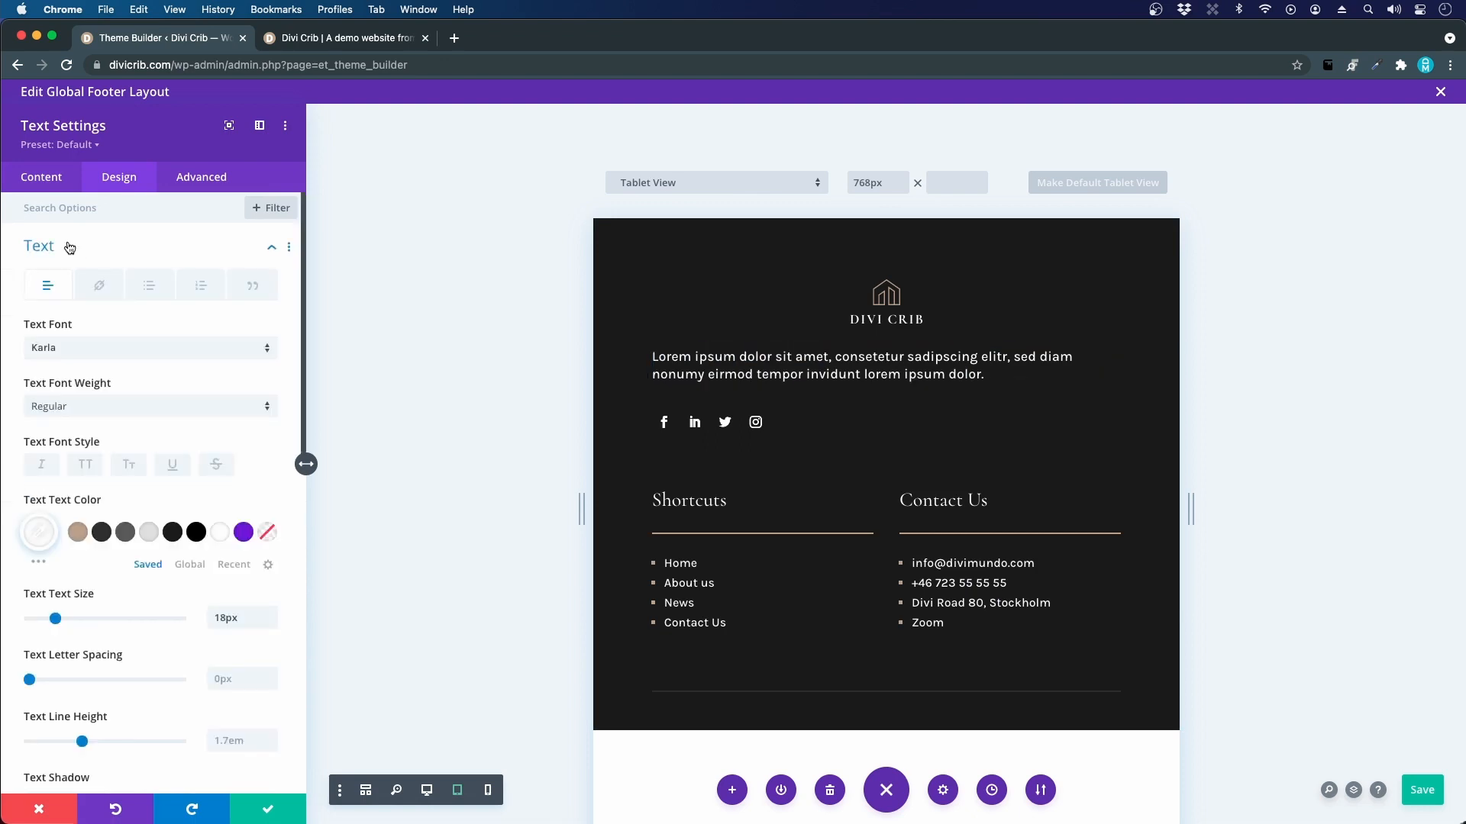
{"action": "scroll", "coordinate": [131, 397], "scroll_direction": "down", "scroll_amount": 10}
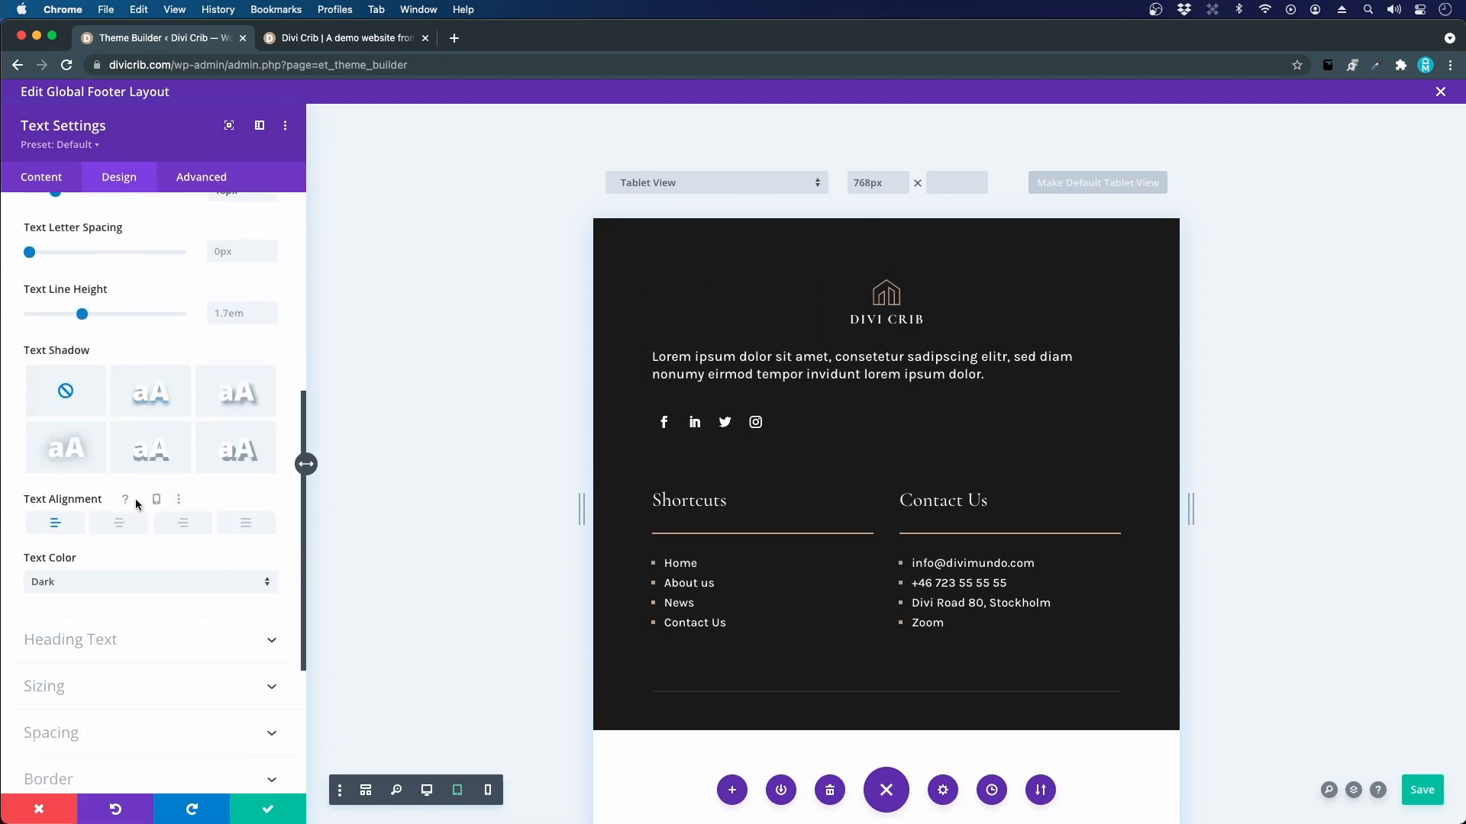
{"action": "left_click", "coordinate": [136, 500]}
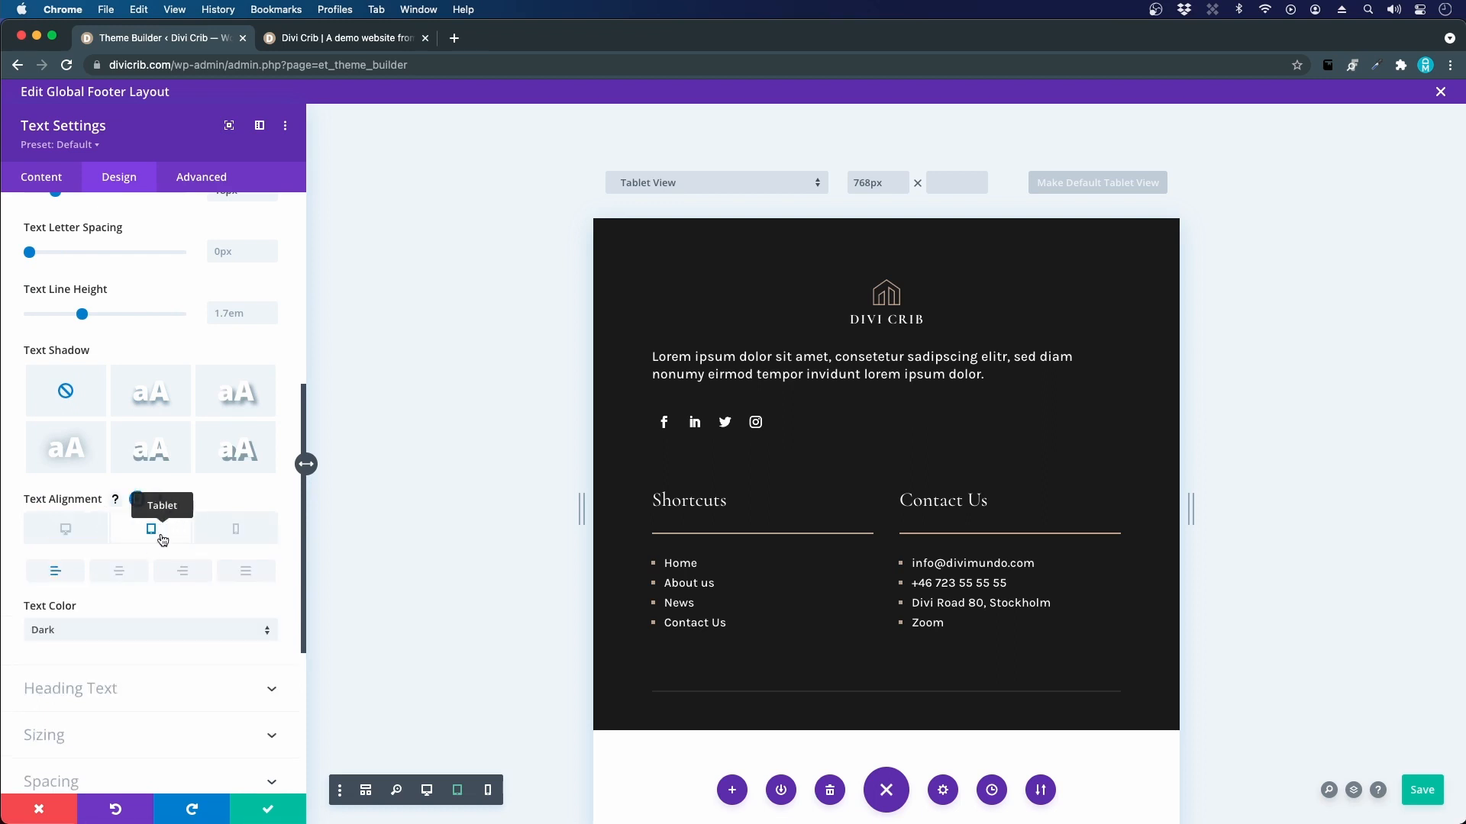
{"action": "left_click", "coordinate": [122, 575]}
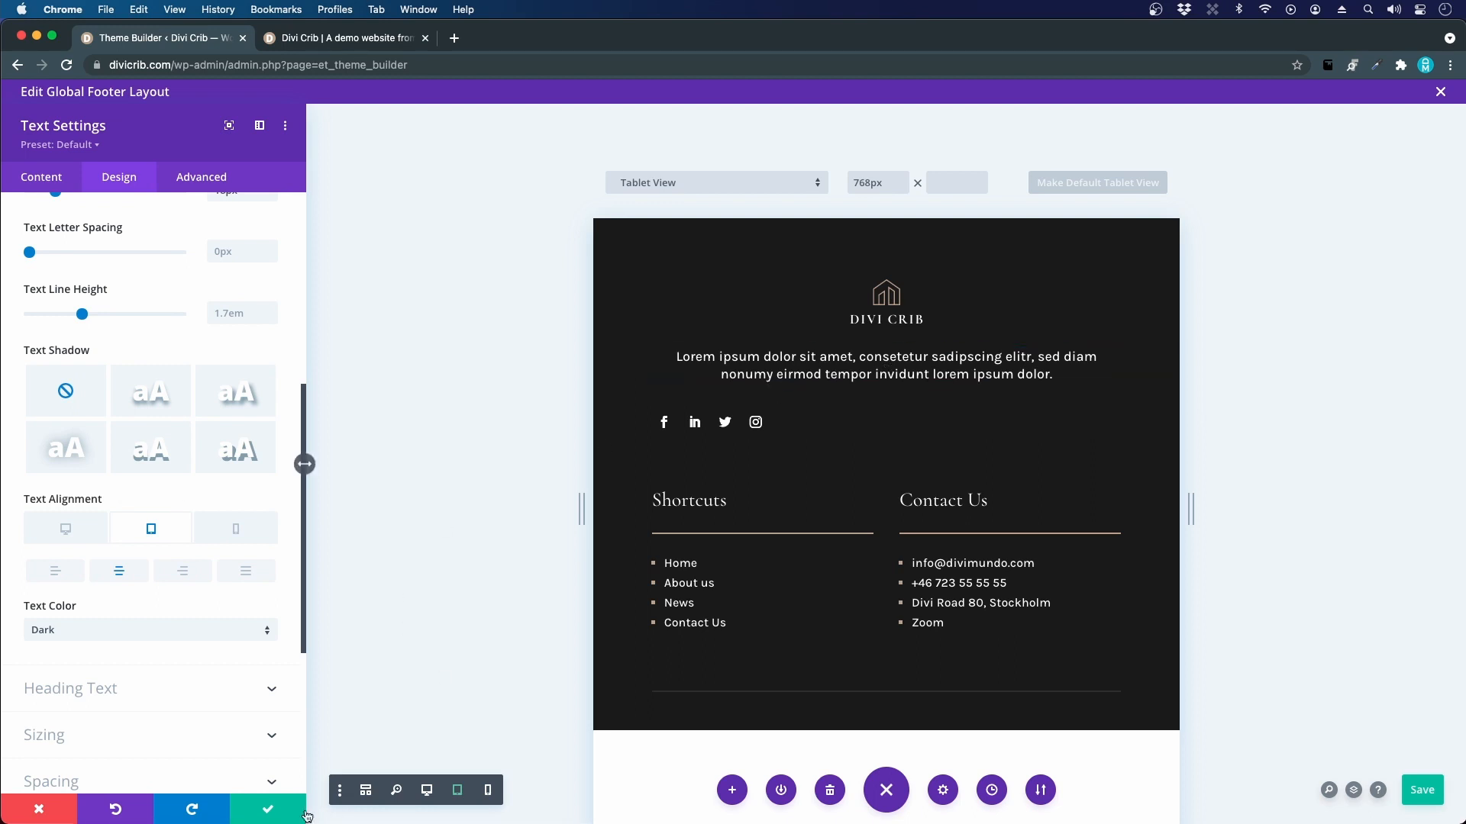
{"action": "left_click", "coordinate": [268, 809]}
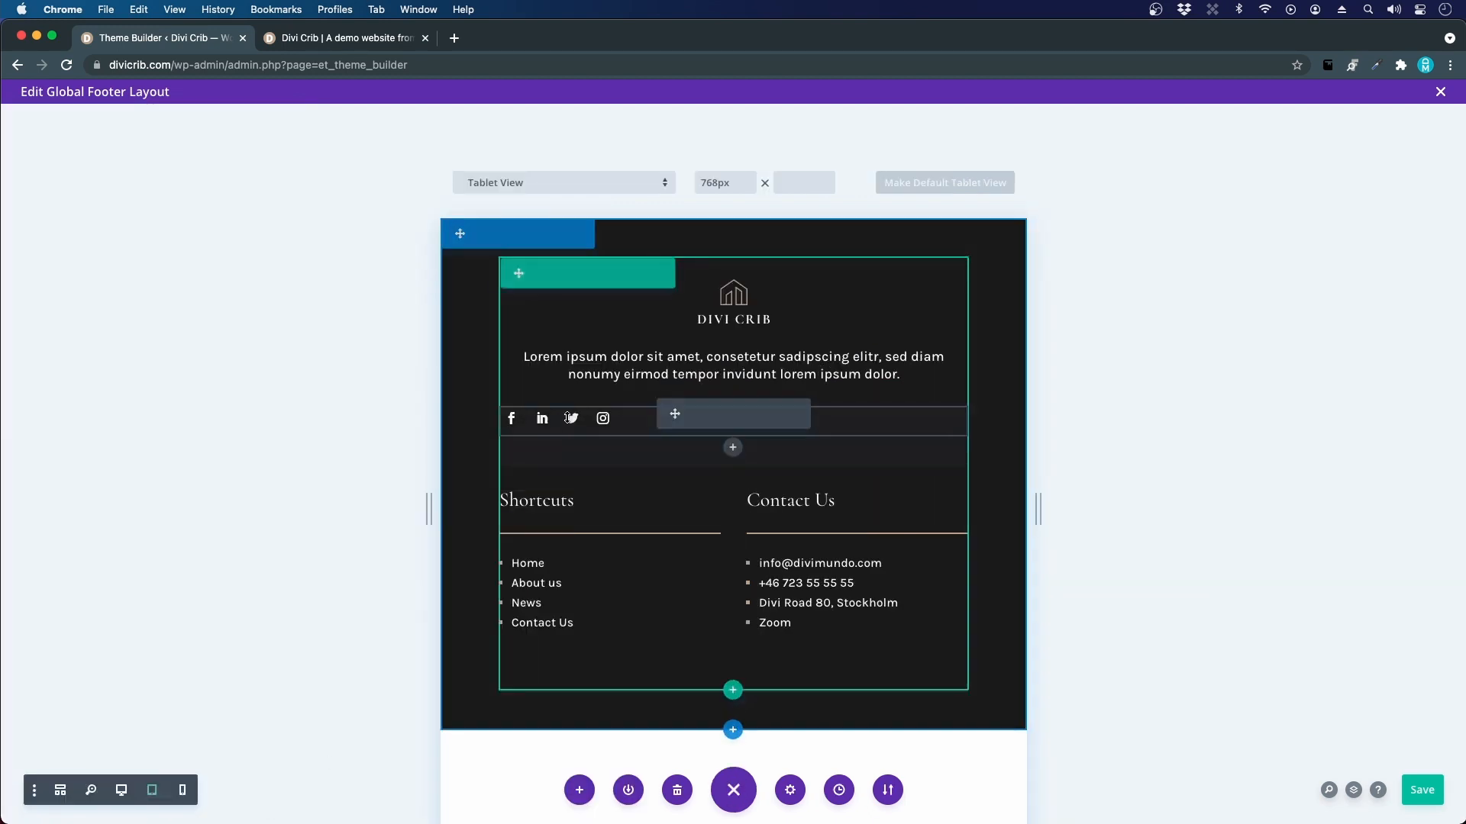
- Center the social media icons module for tablet, save its settings, and save the footer layout from desktop view
{"action": "left_click", "coordinate": [695, 414]}
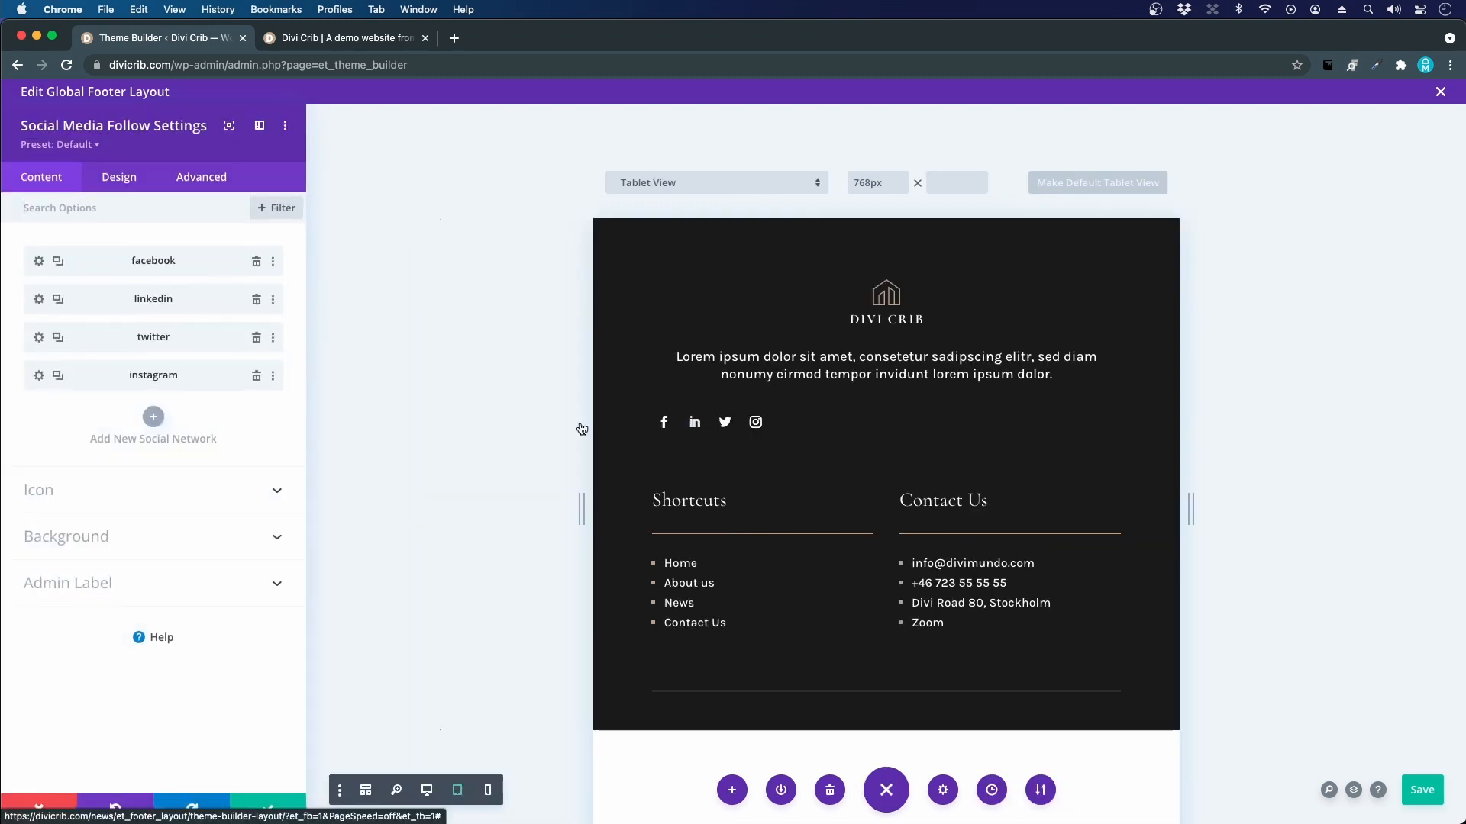
{"action": "left_click", "coordinate": [141, 176]}
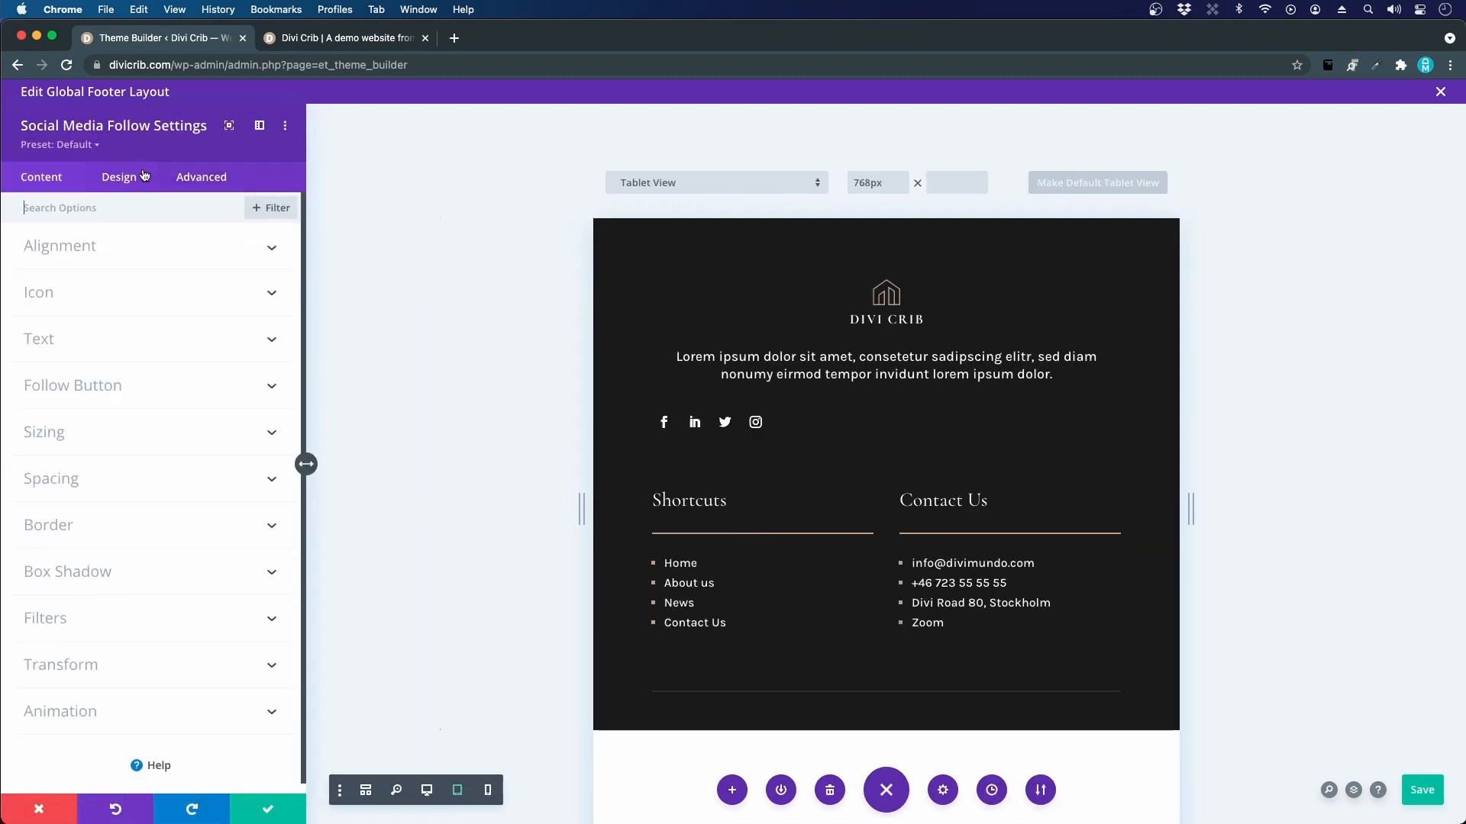
{"action": "left_click", "coordinate": [90, 244]}
{"action": "left_click", "coordinate": [153, 276]}
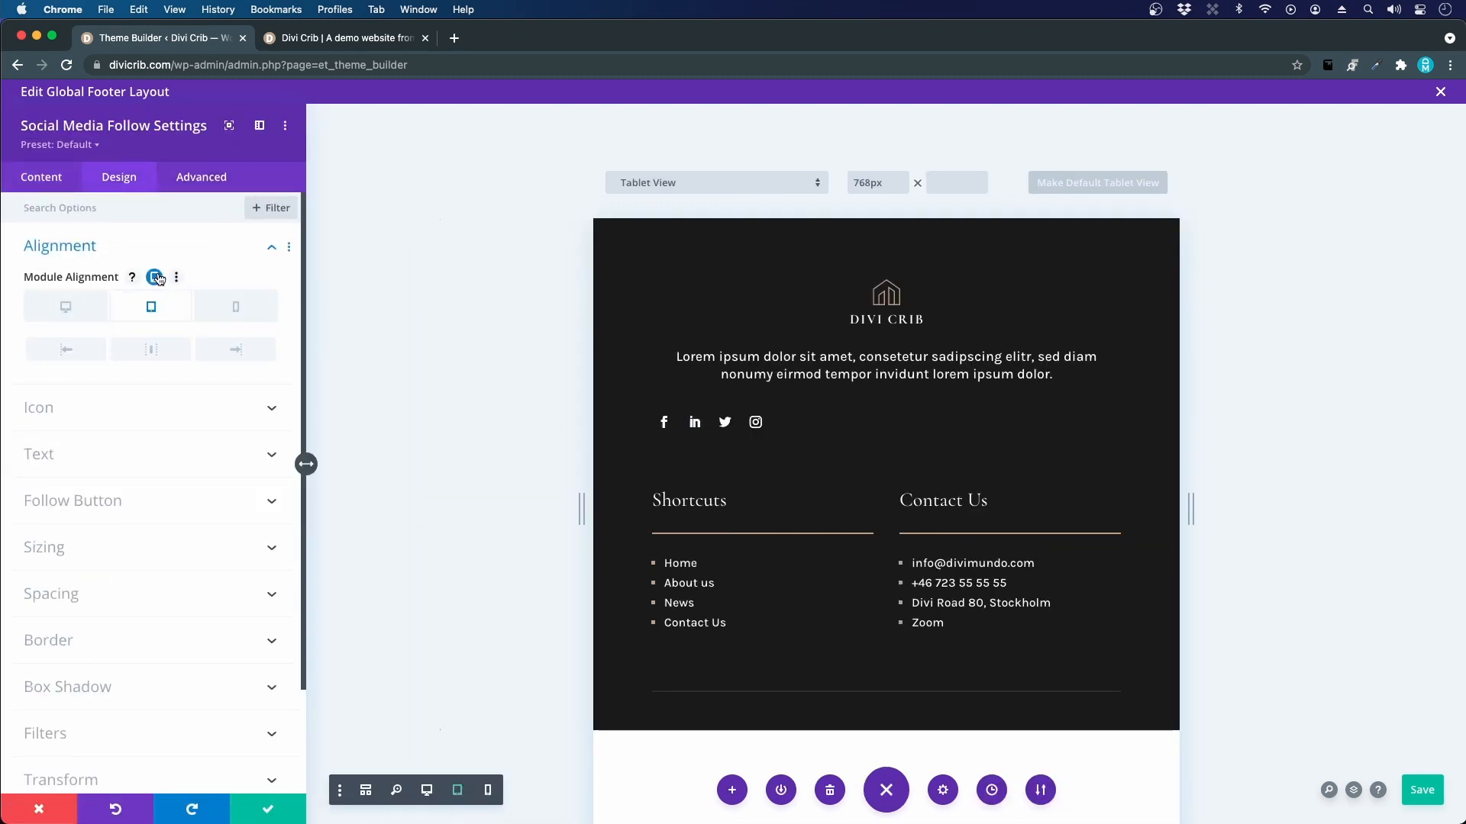
{"action": "left_click", "coordinate": [149, 307]}
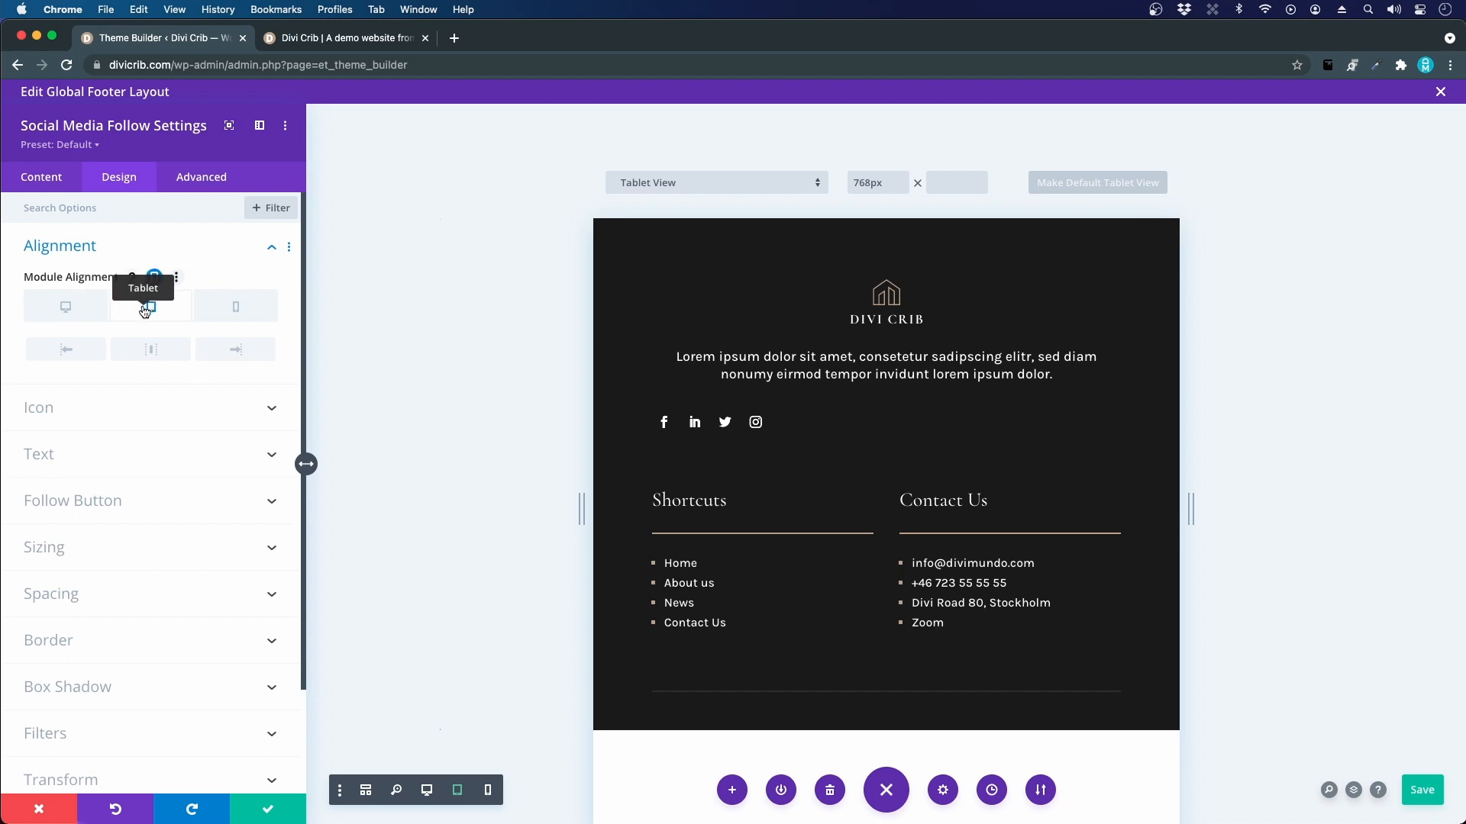
{"action": "left_click", "coordinate": [151, 353]}
{"action": "left_click", "coordinate": [256, 815]}
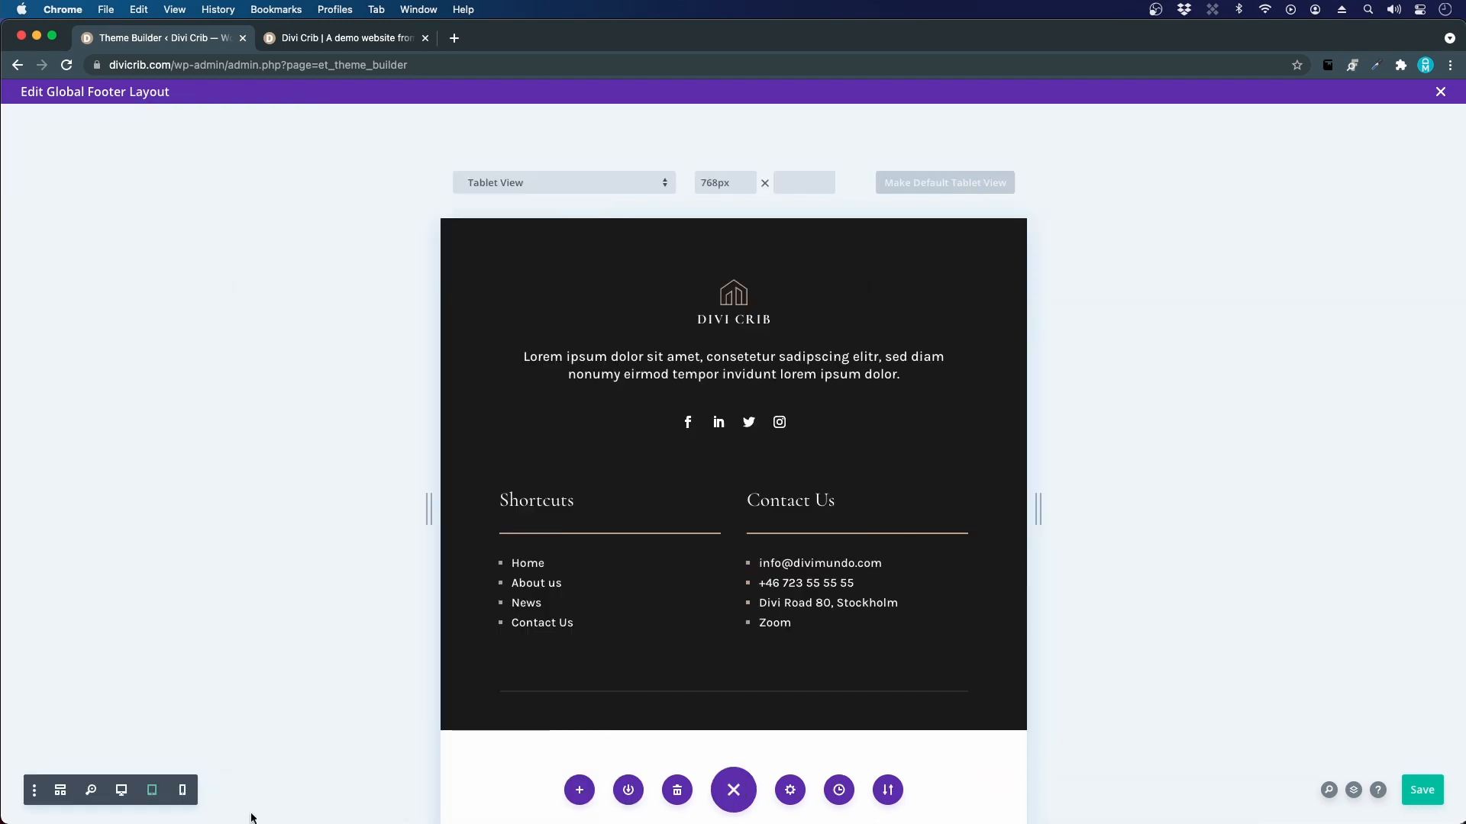
{"action": "left_click", "coordinate": [125, 791]}
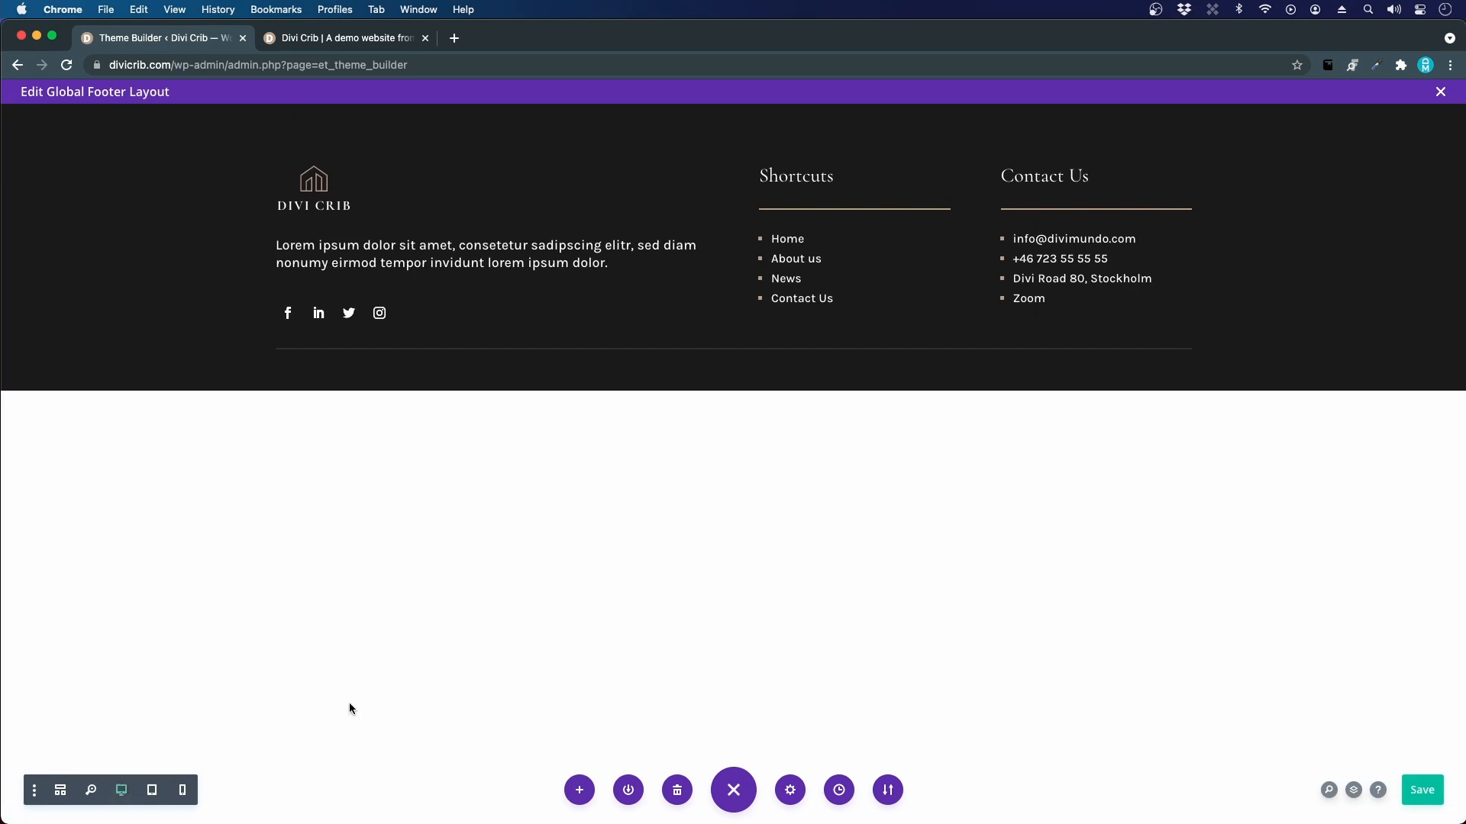
{"action": "left_click", "coordinate": [1420, 793]}
- Switch to the Divi Crib demo site and examine the copyright and privacy policy line at the bottom of its footer
{"action": "left_click", "coordinate": [328, 38]}
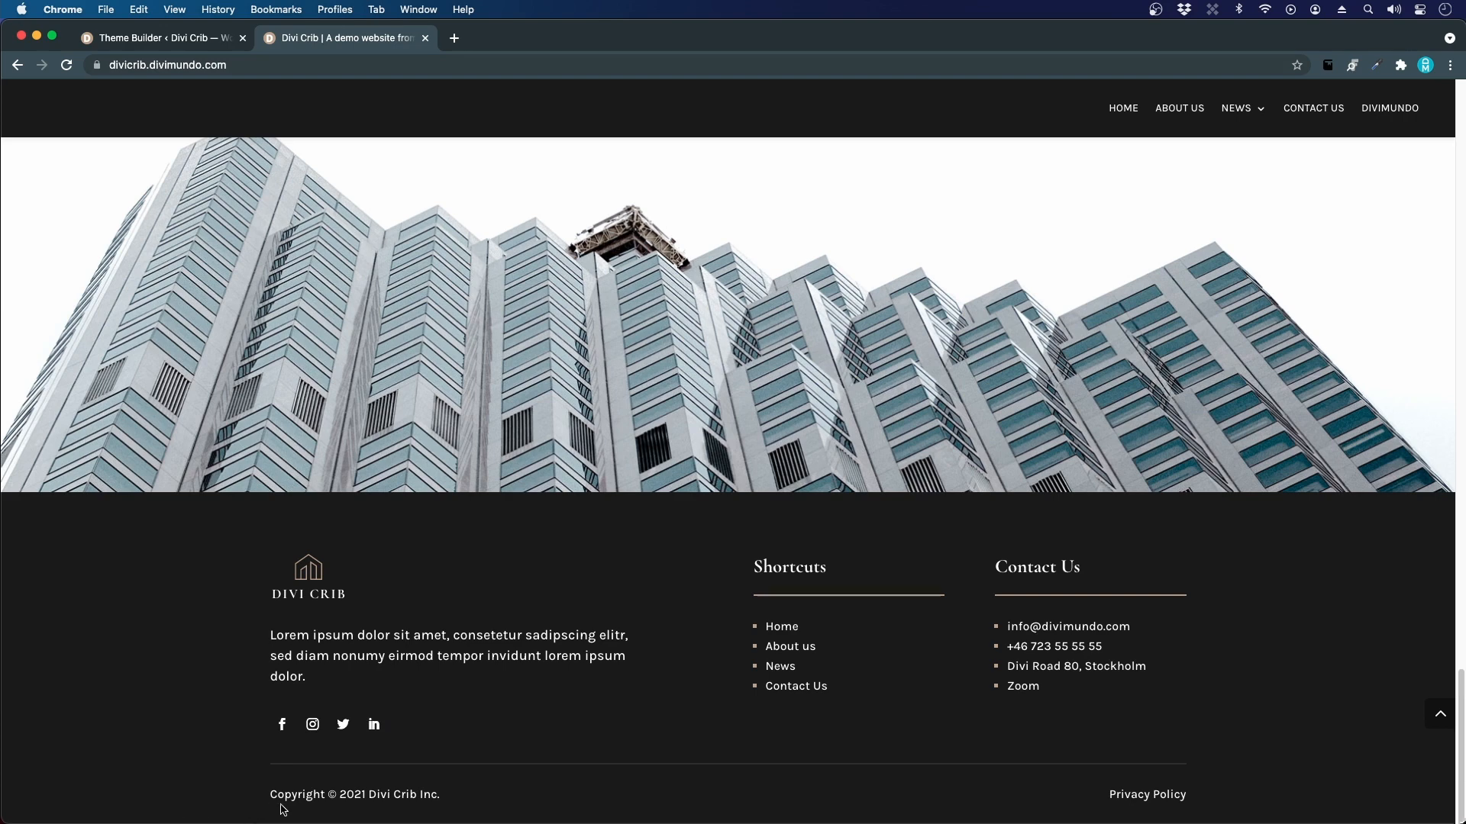
{"action": "double_click", "coordinate": [351, 789]}
{"action": "left_click", "coordinate": [764, 801]}
- Back in the Theme Builder, add a row with two equal columns below the footer row and insert a Text module in its first column
{"action": "left_click", "coordinate": [172, 44]}
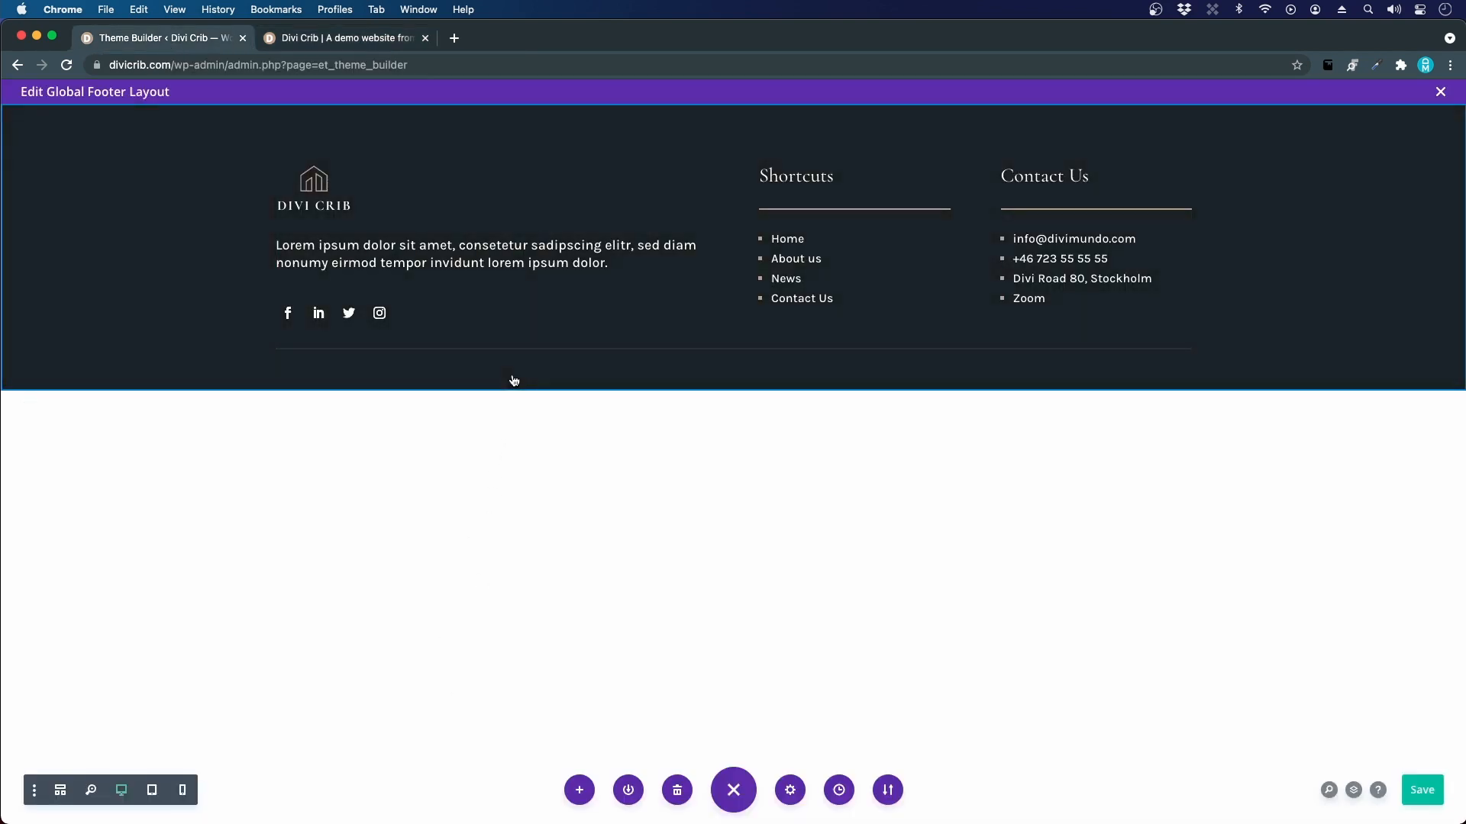
{"action": "mouse_move", "coordinate": [742, 348]}
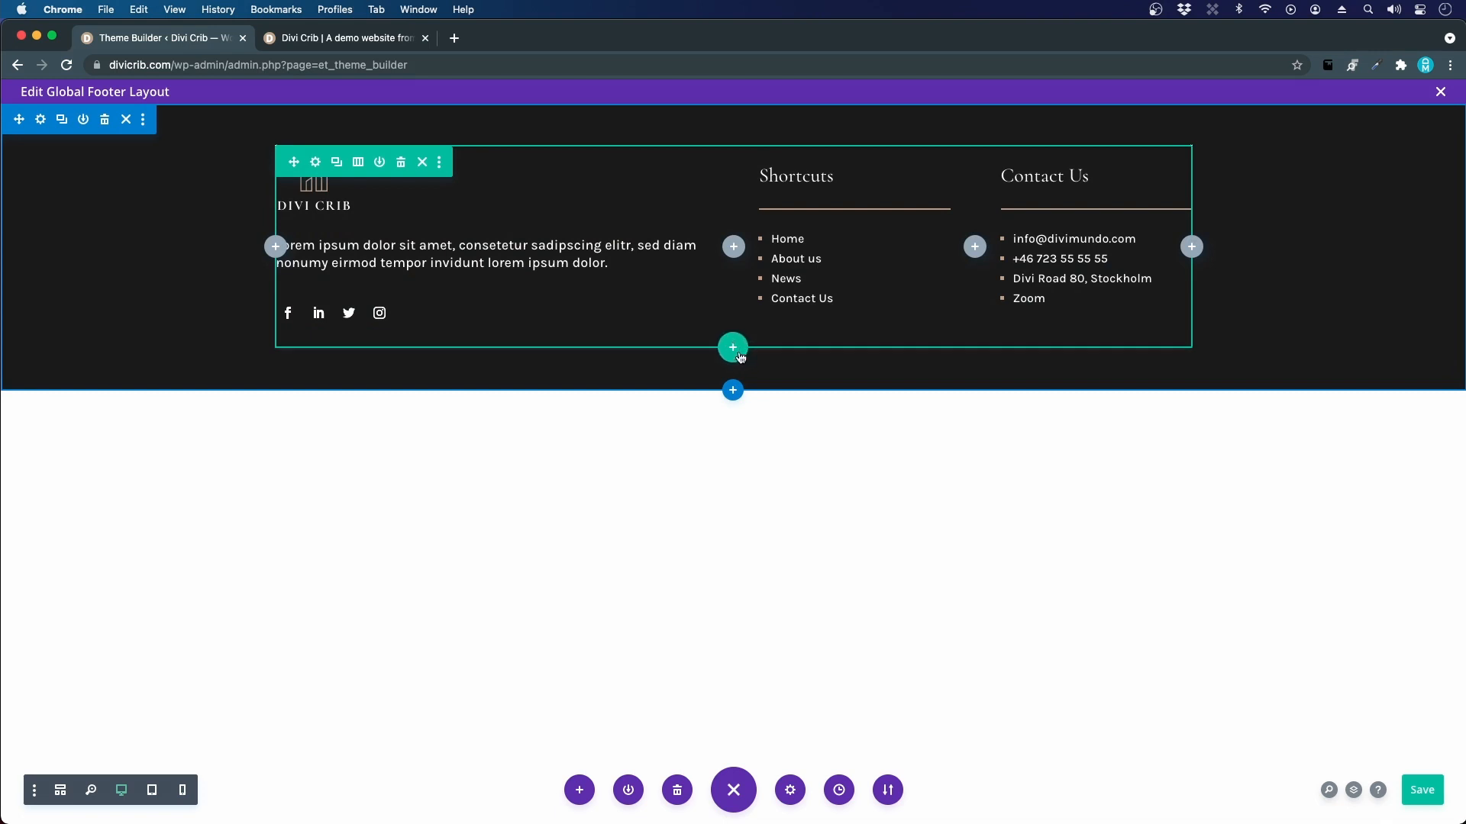
{"action": "left_click", "coordinate": [739, 354]}
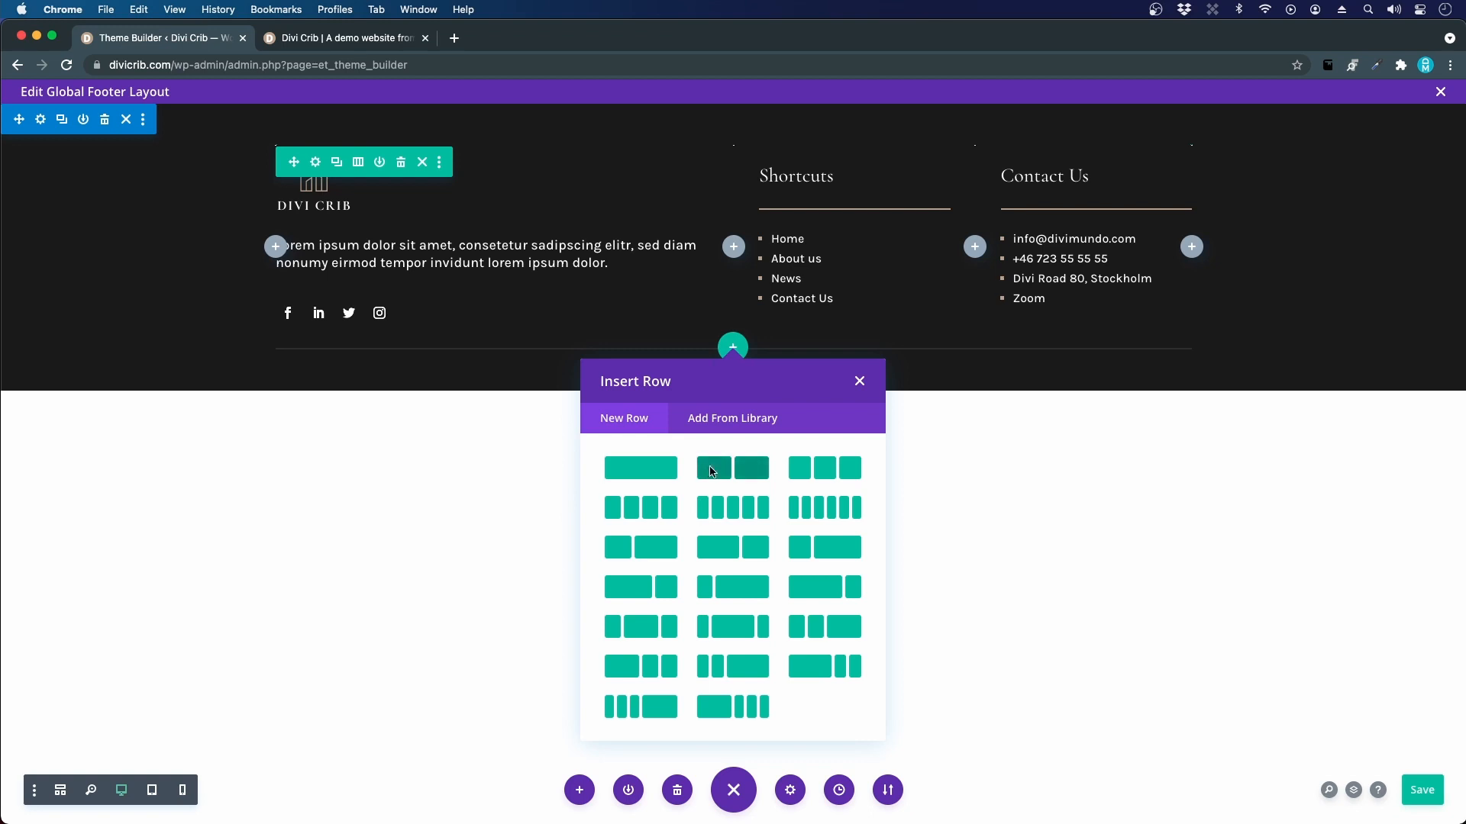
{"action": "left_click", "coordinate": [707, 476]}
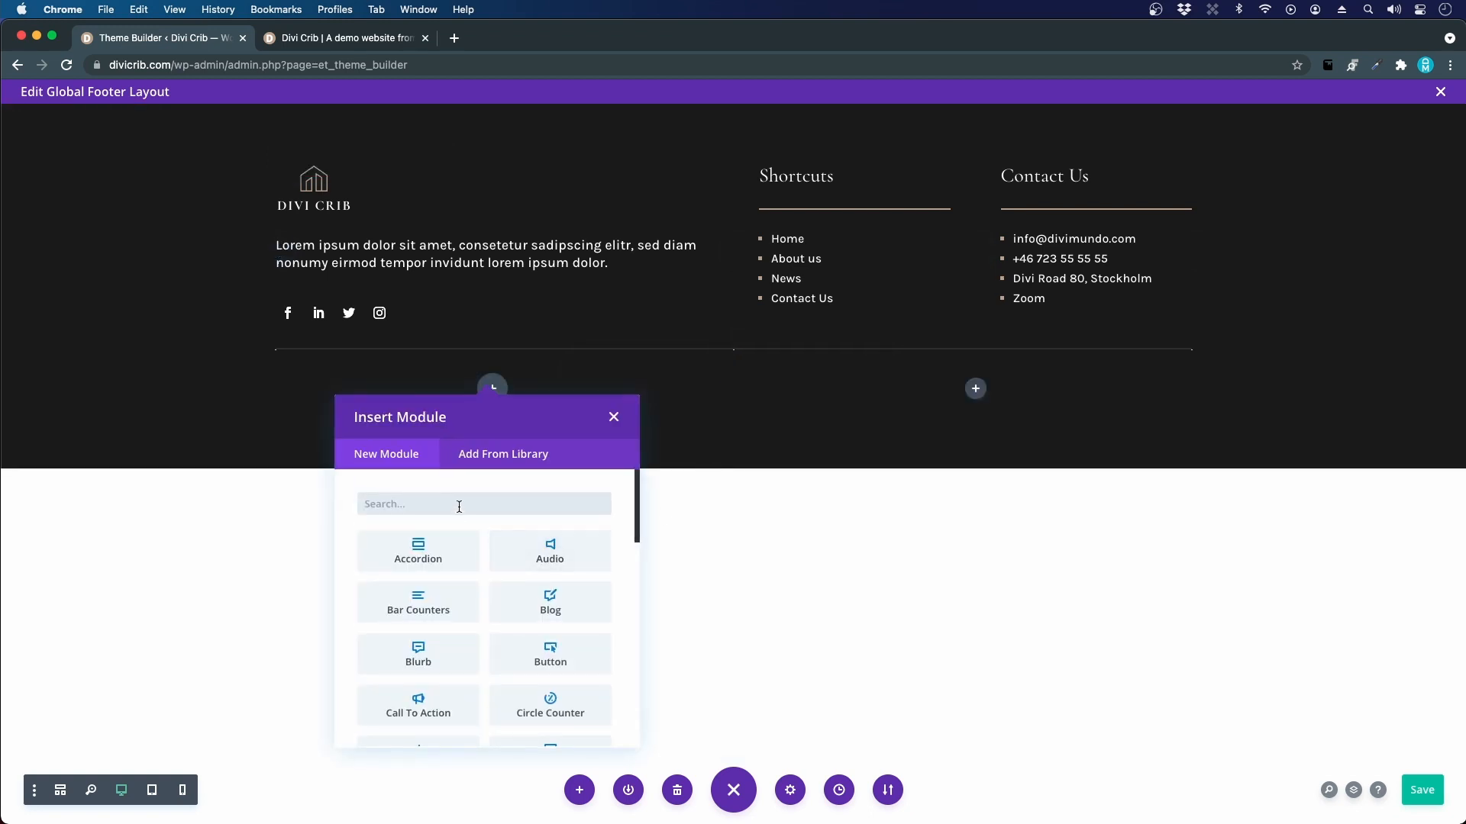
{"action": "type", "text": "texty"}
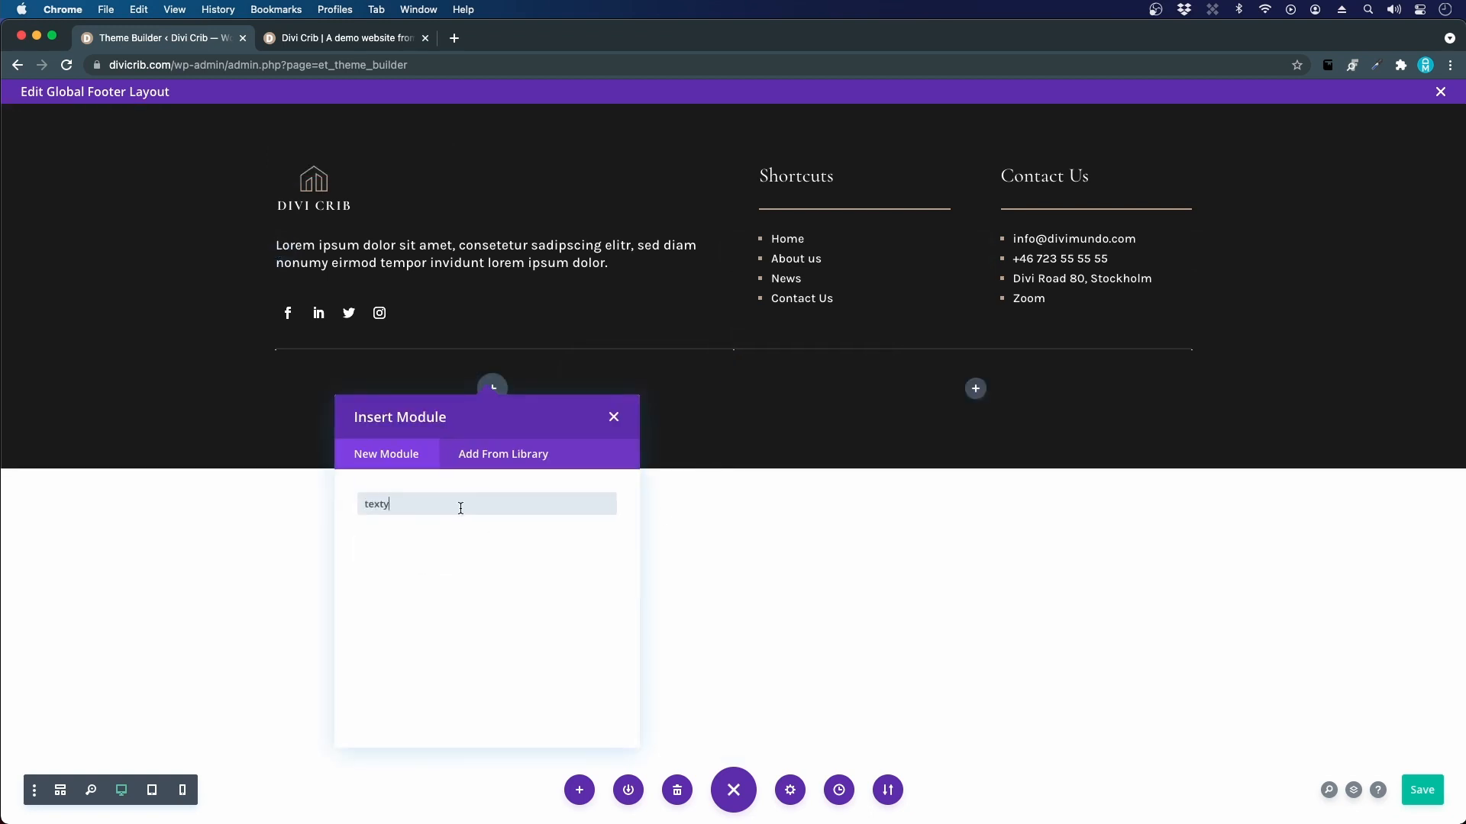
{"action": "key", "text": "BackSpace"}
{"action": "left_click", "coordinate": [437, 543]}
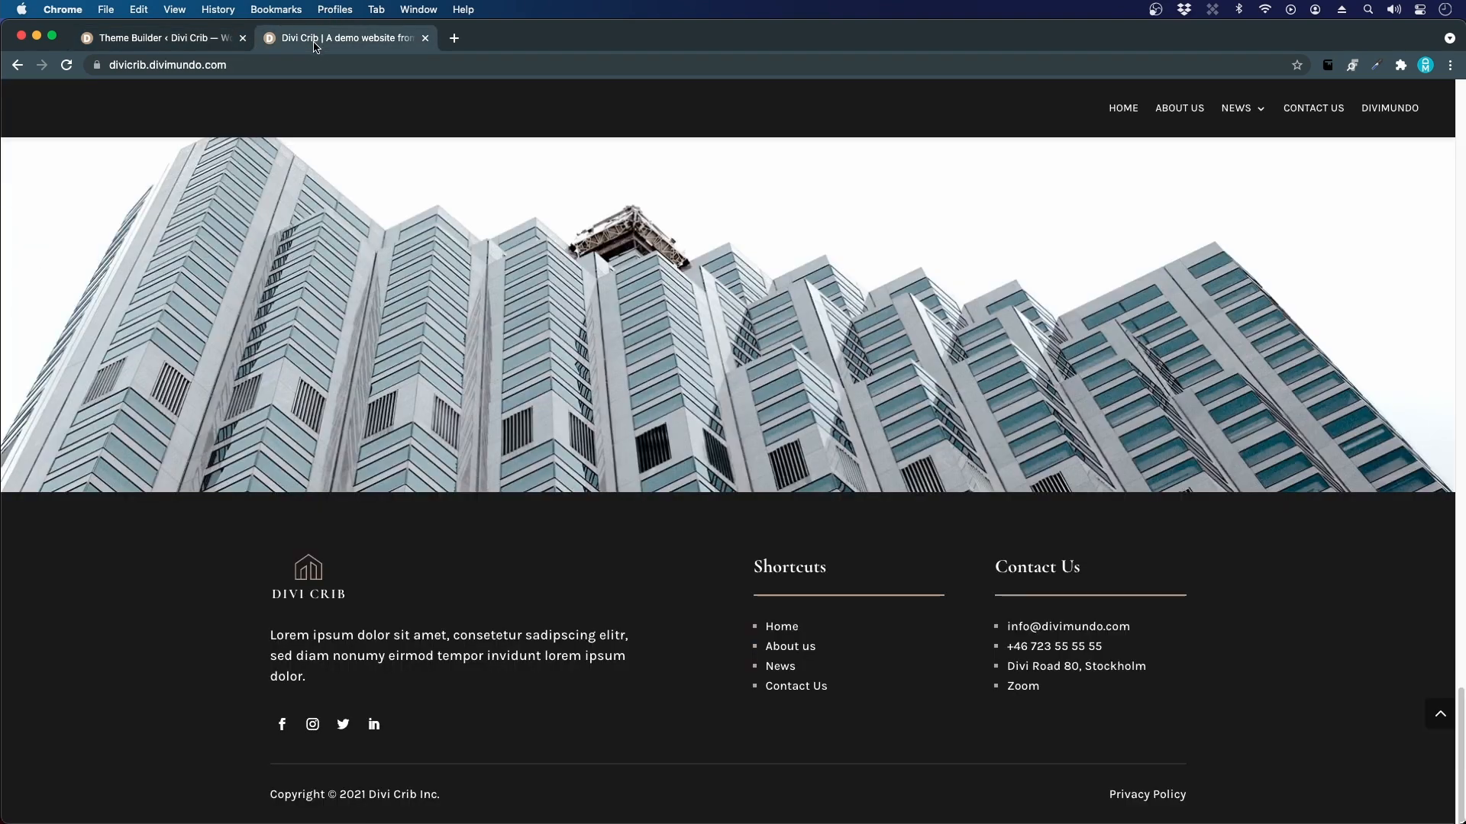
- Examine the copyright symbol and wording in the demo site's footer line
{"action": "left_click", "coordinate": [316, 38]}
{"action": "double_click", "coordinate": [331, 794]}
{"action": "left_click", "coordinate": [348, 808]}
{"action": "double_click", "coordinate": [335, 794]}
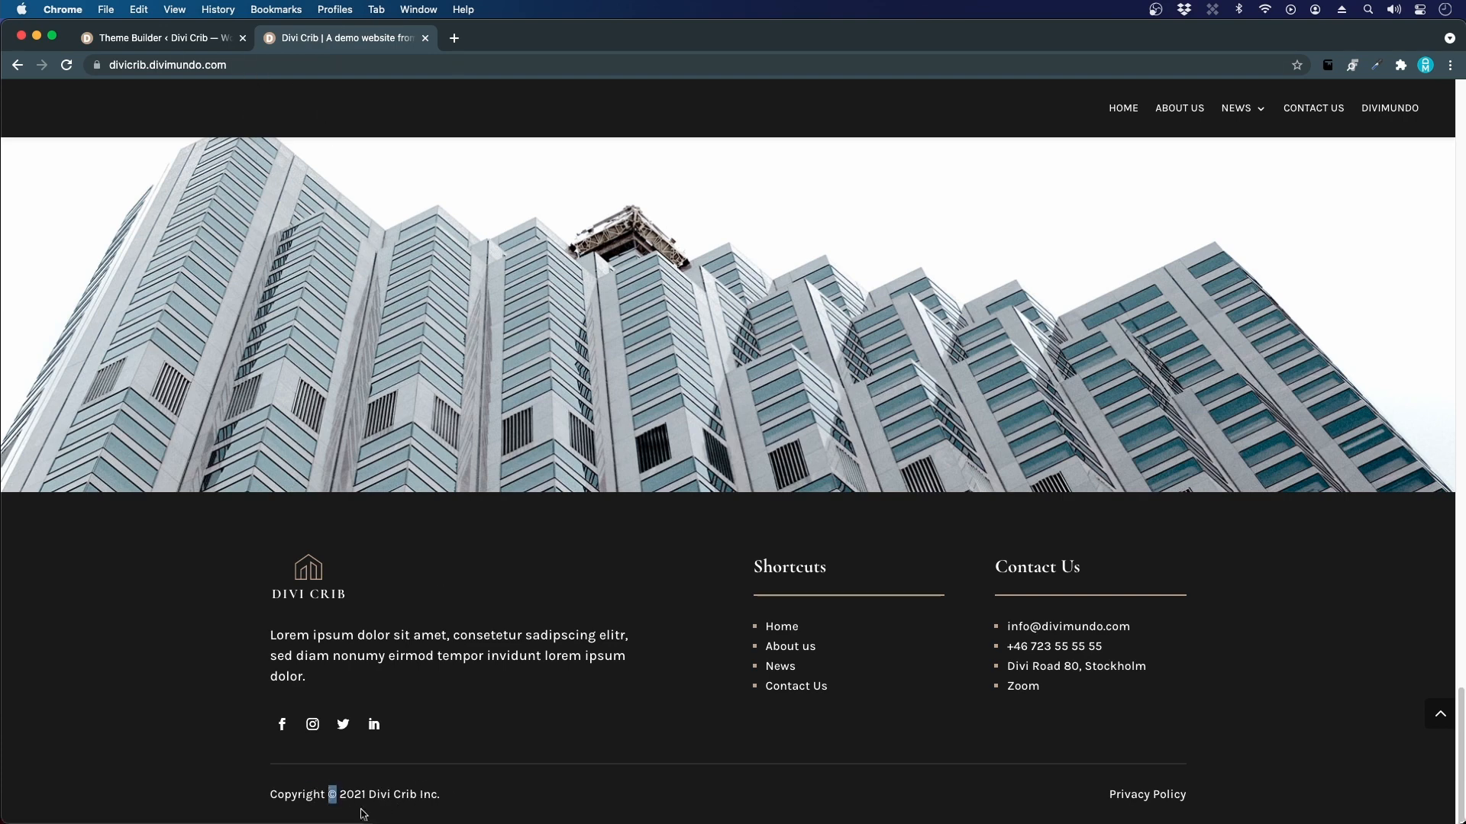
{"action": "left_click", "coordinate": [571, 817]}
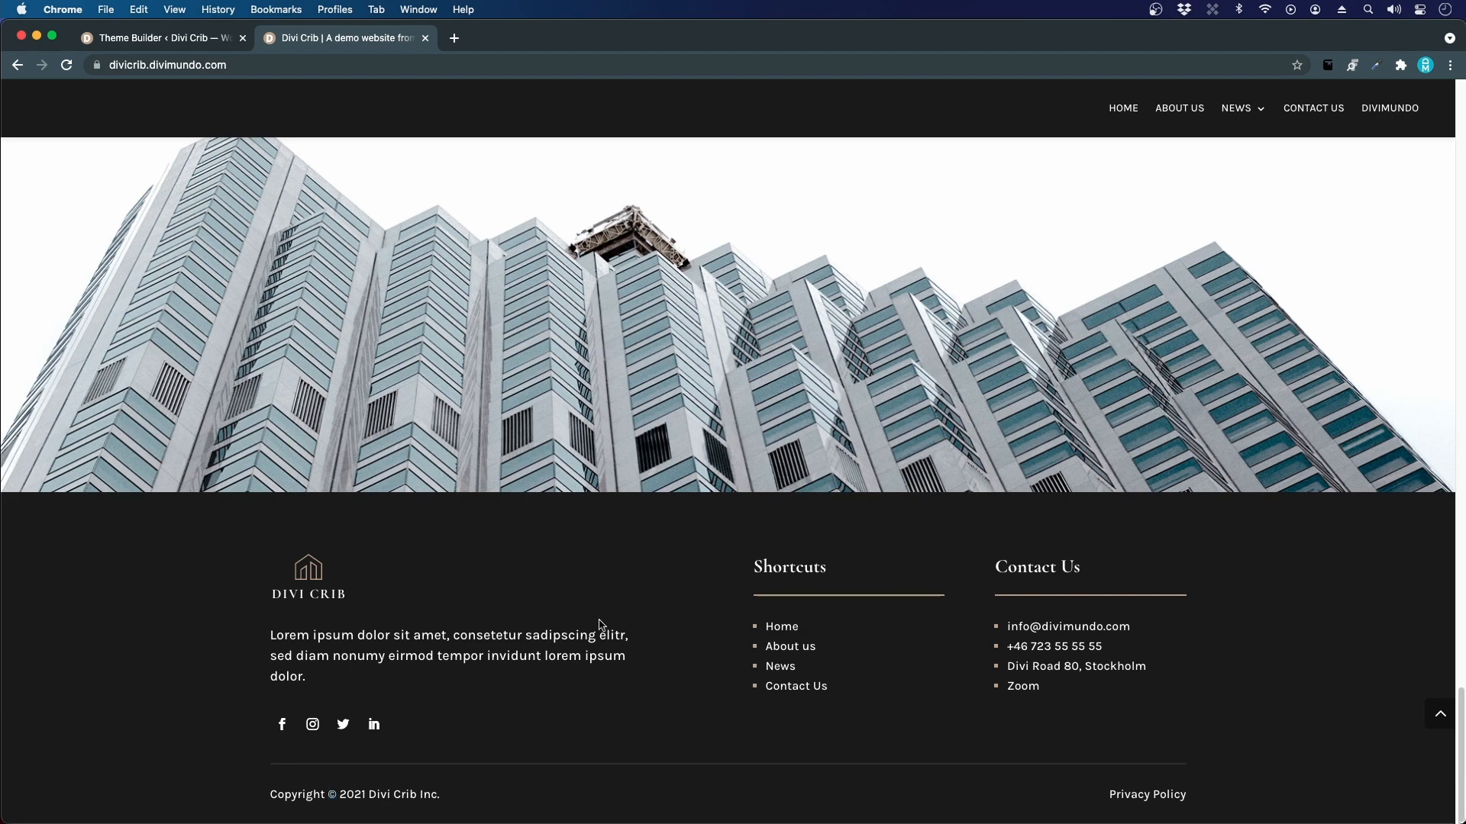
- Back in the Theme Builder, replace the Text module's placeholder body with the © special character and cut the symbol to the clipboard
{"action": "left_click", "coordinate": [210, 44]}
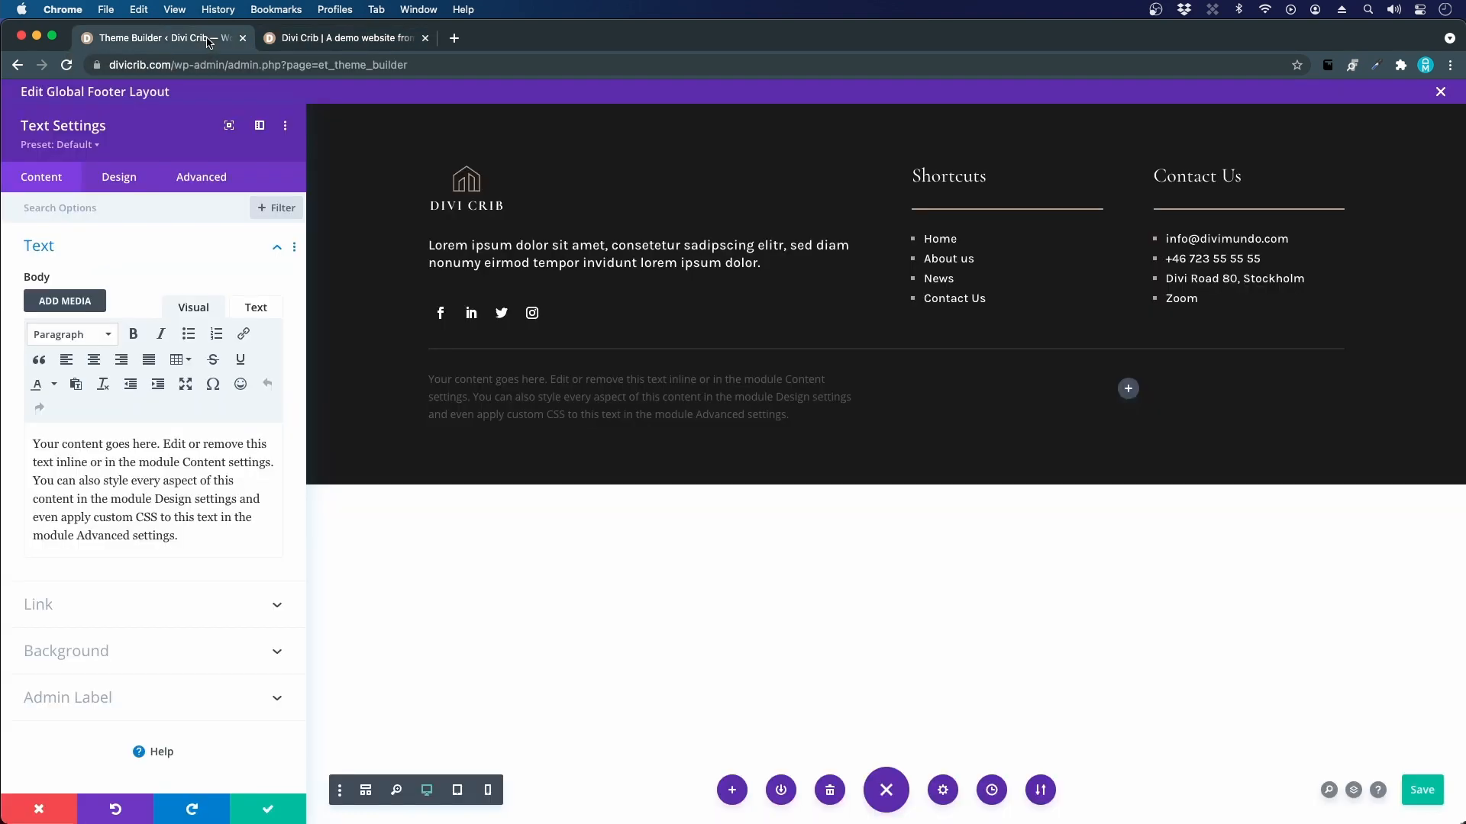
{"action": "left_click_drag", "start_coordinate": [186, 540], "coordinate": [32, 433]}
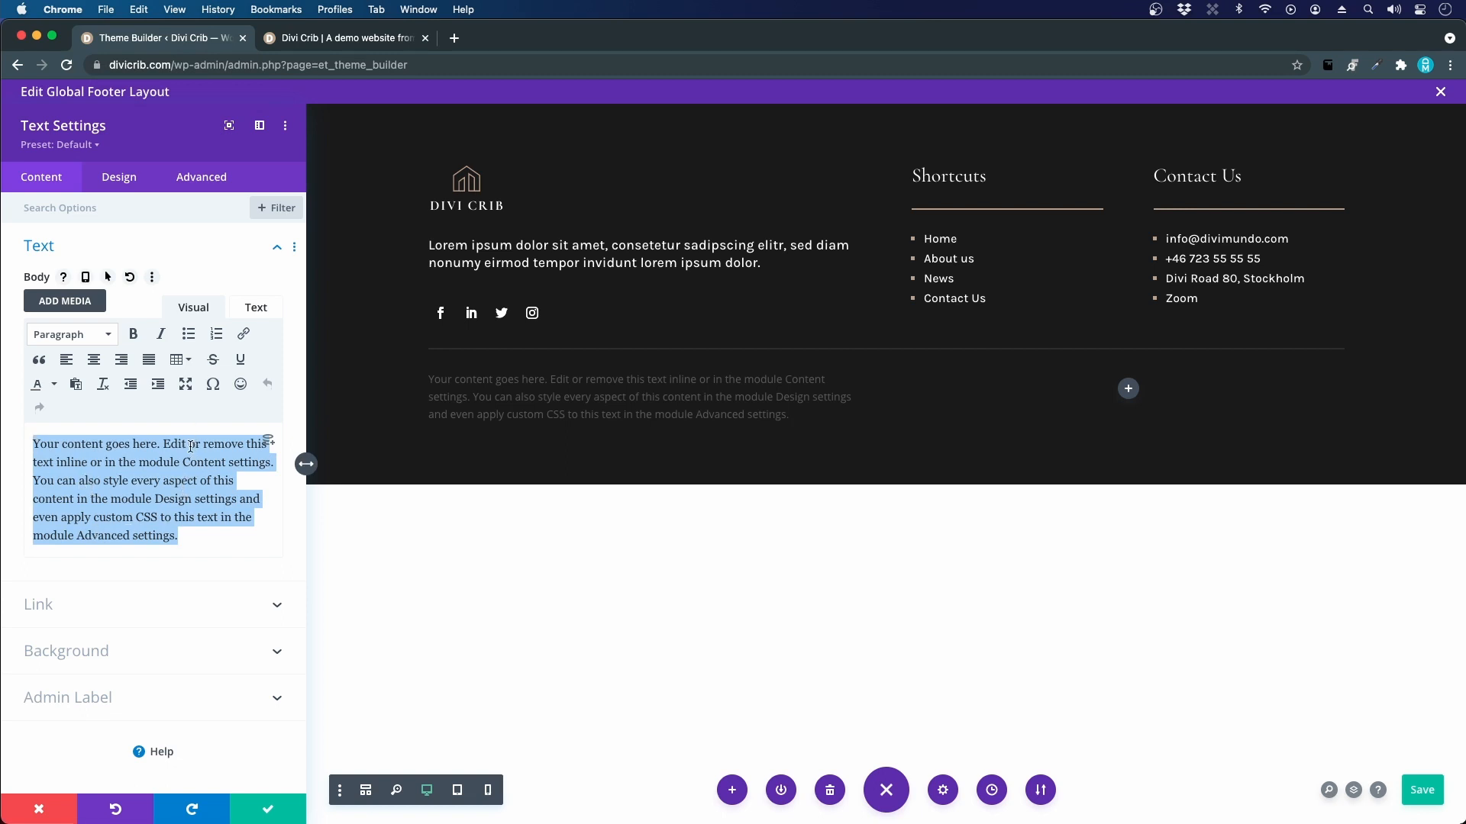
{"action": "key", "text": "BackSpace"}
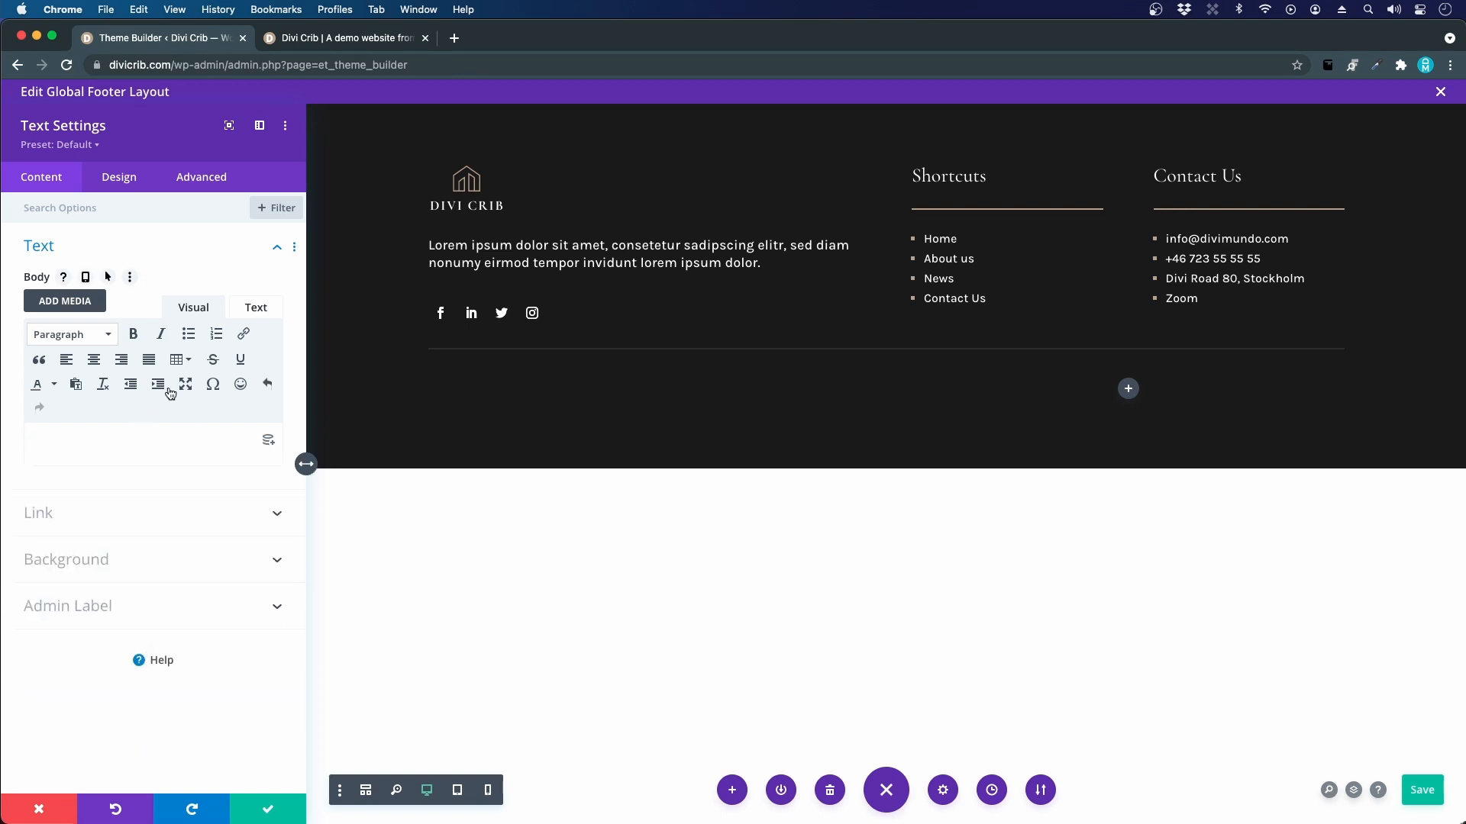
{"action": "left_click", "coordinate": [214, 386]}
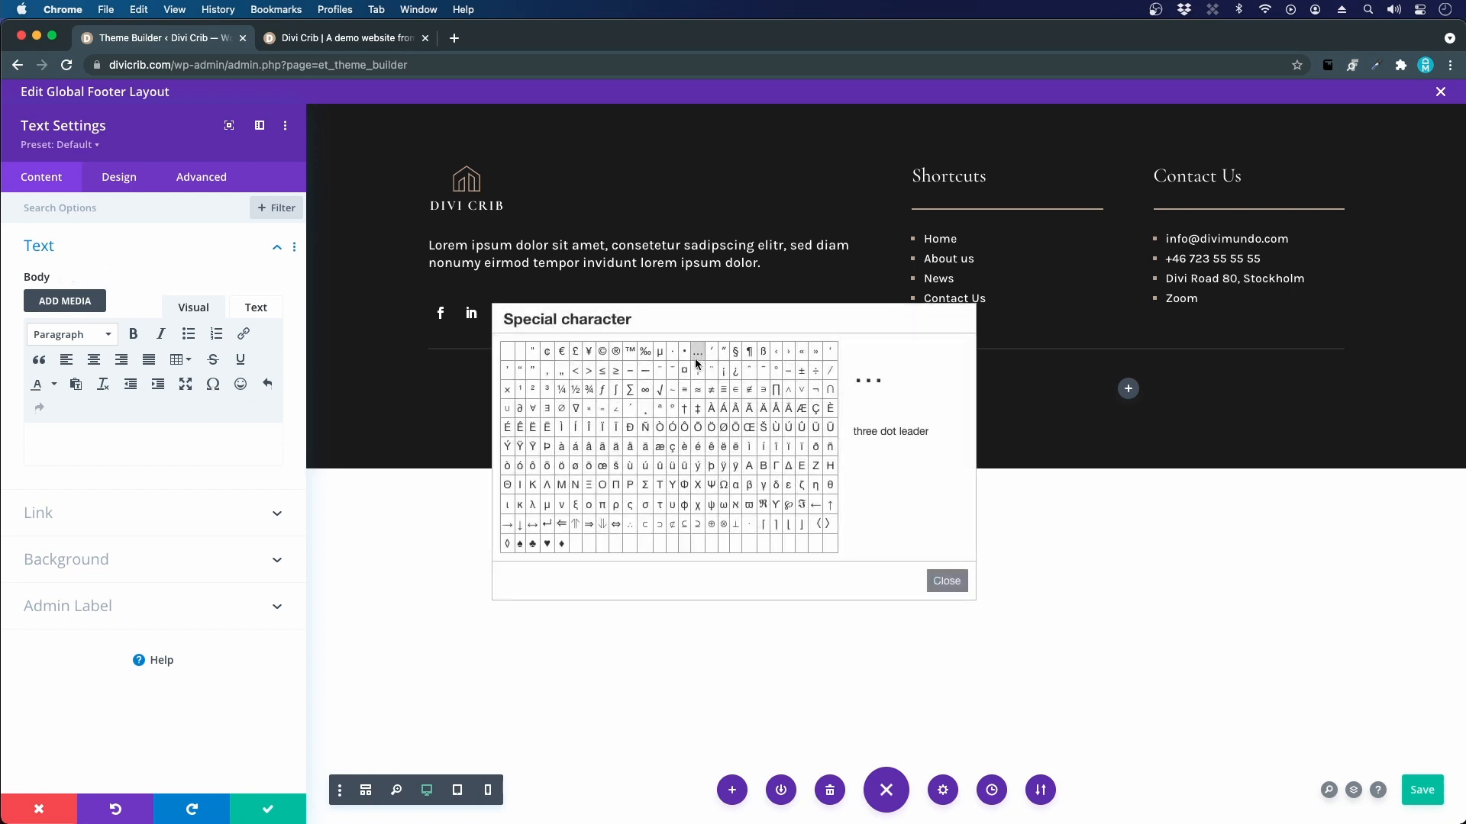
{"action": "left_click", "coordinate": [602, 350]}
{"action": "left_click_drag", "start_coordinate": [81, 442], "coordinate": [34, 441]}
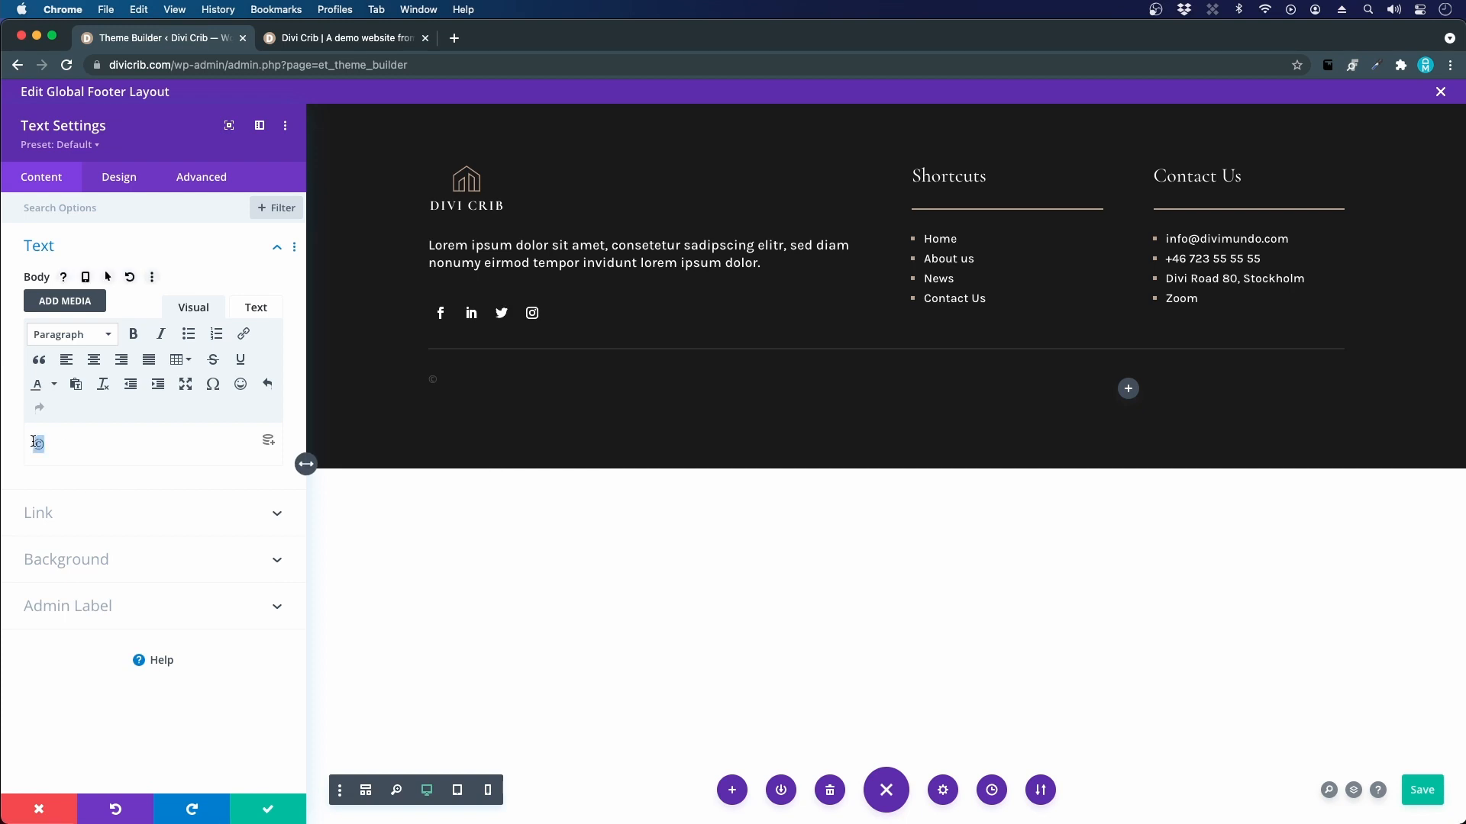
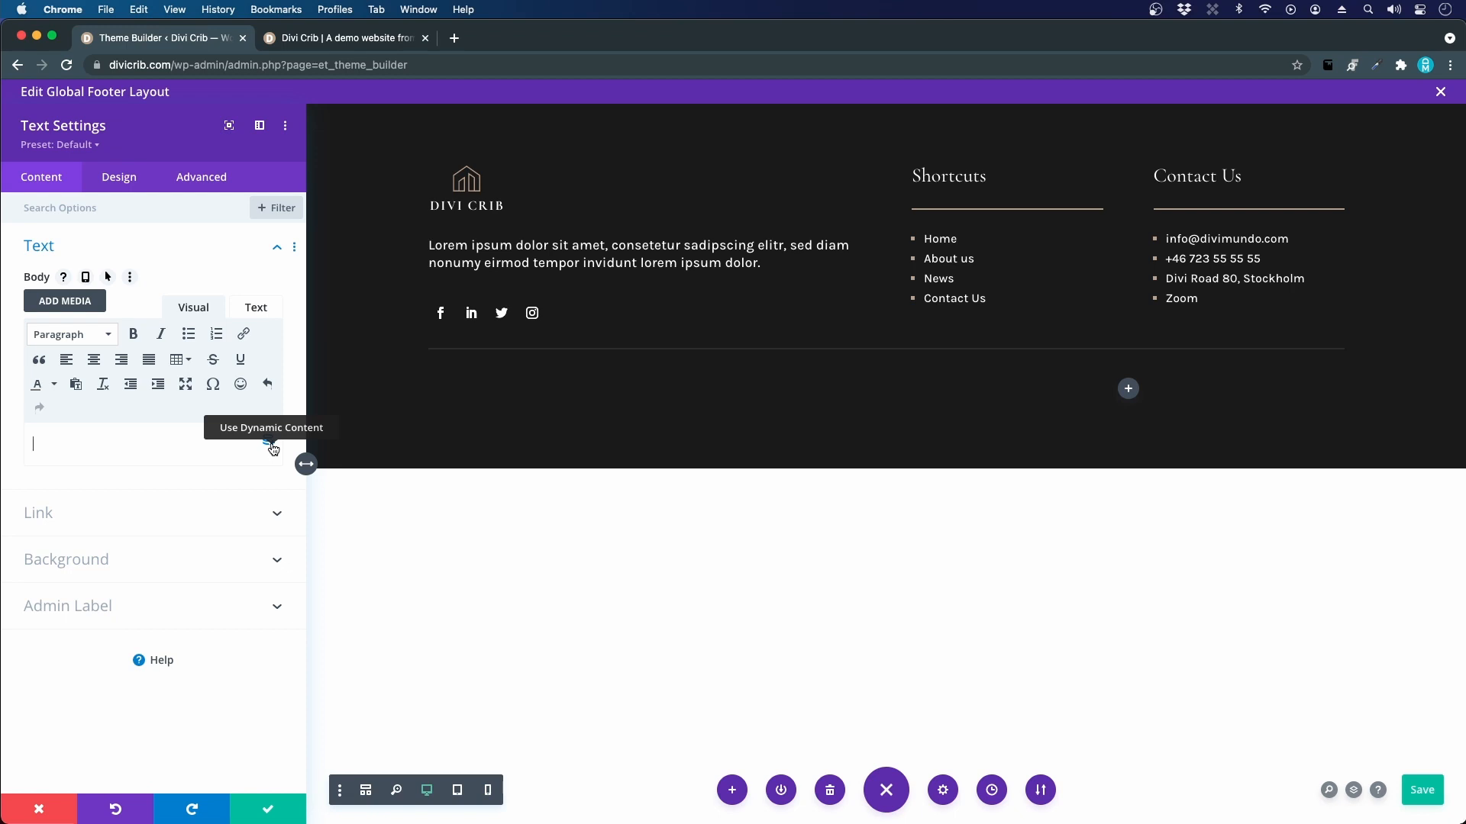
- Use Current Date as dynamic content for the Text module's body, with "Copyright © " as the text before it
{"action": "left_click", "coordinate": [268, 444]}
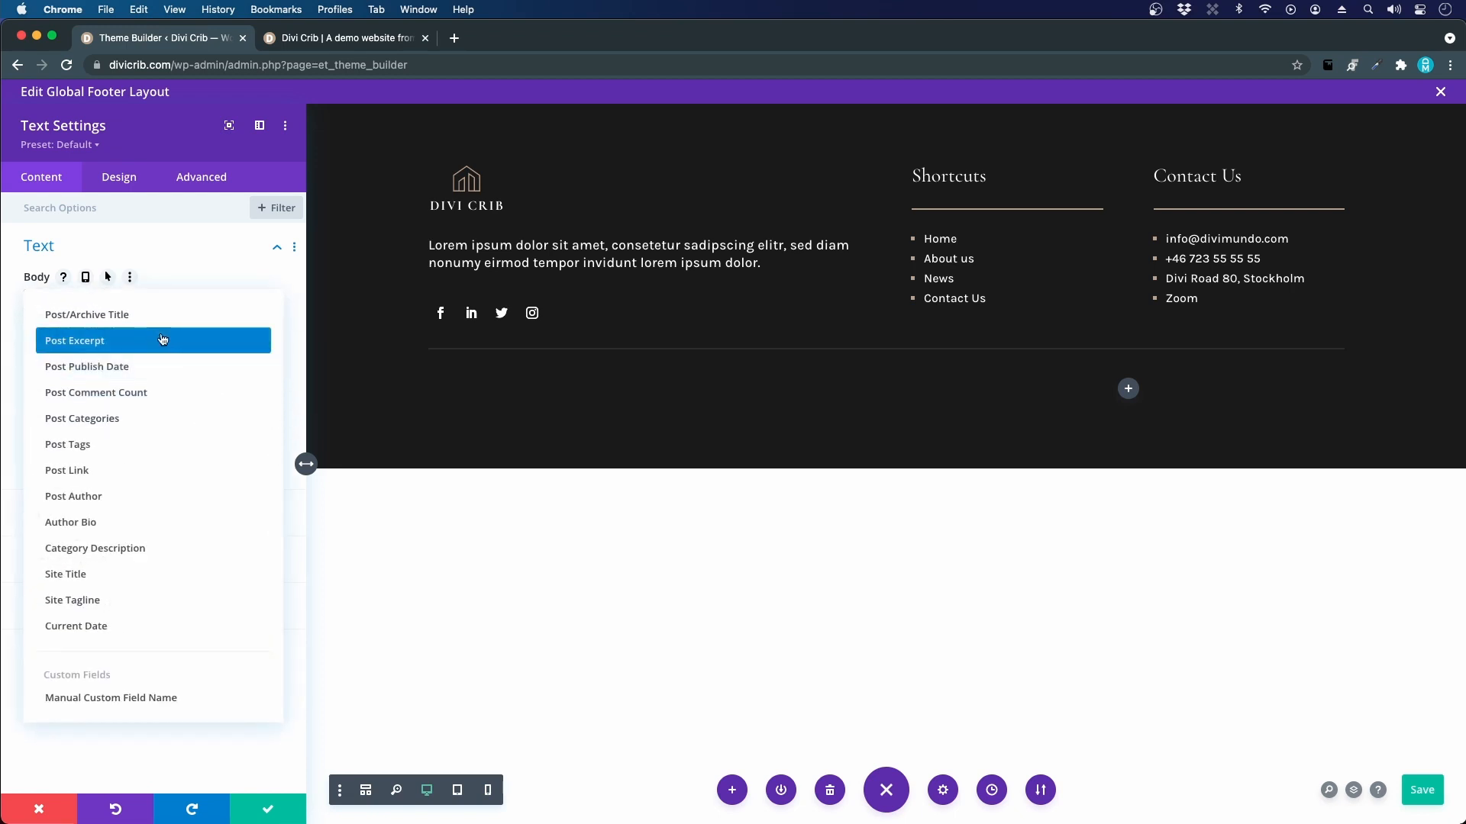
{"action": "left_click", "coordinate": [98, 633]}
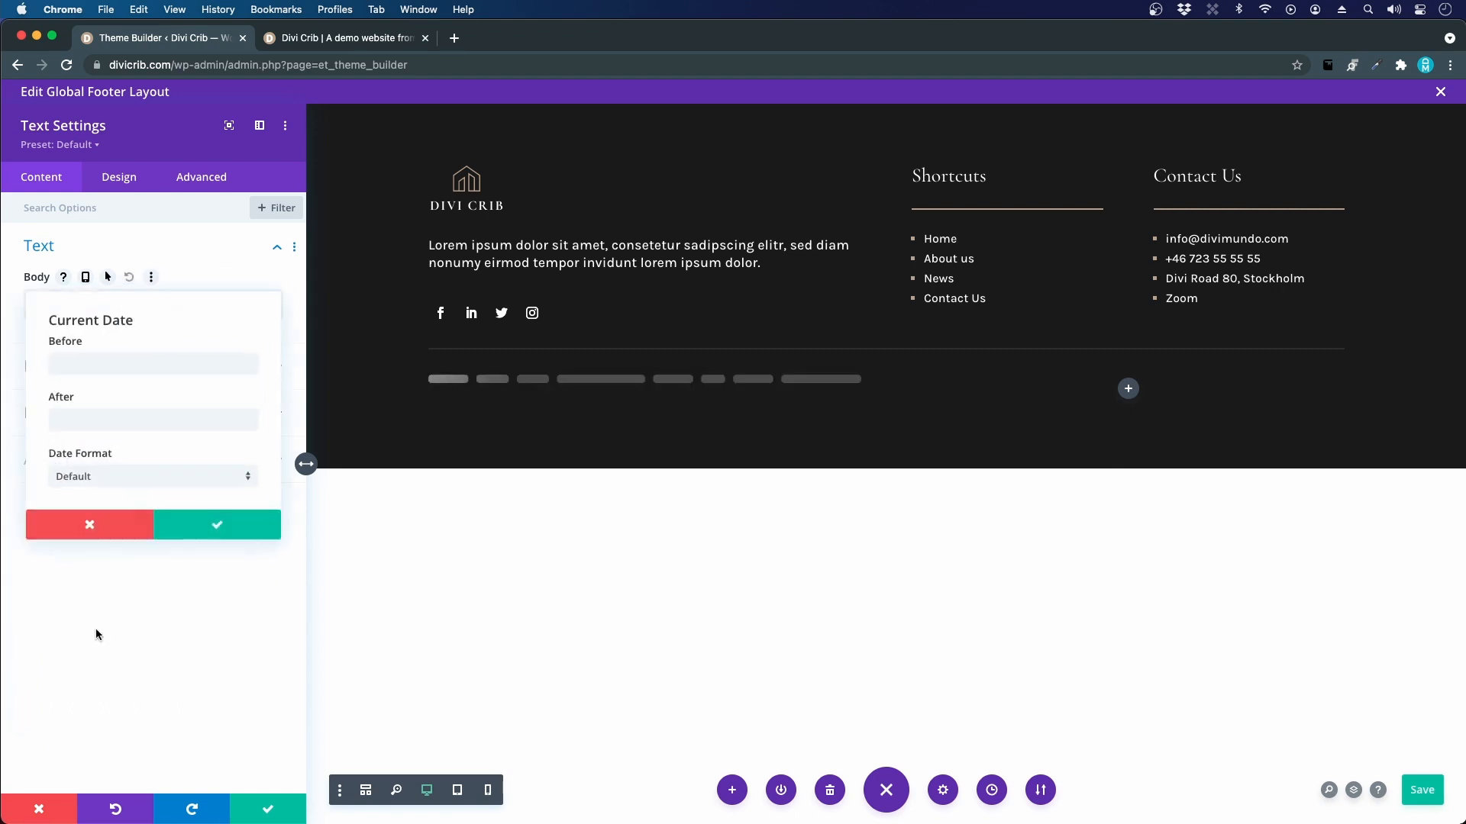
{"action": "left_click", "coordinate": [98, 359]}
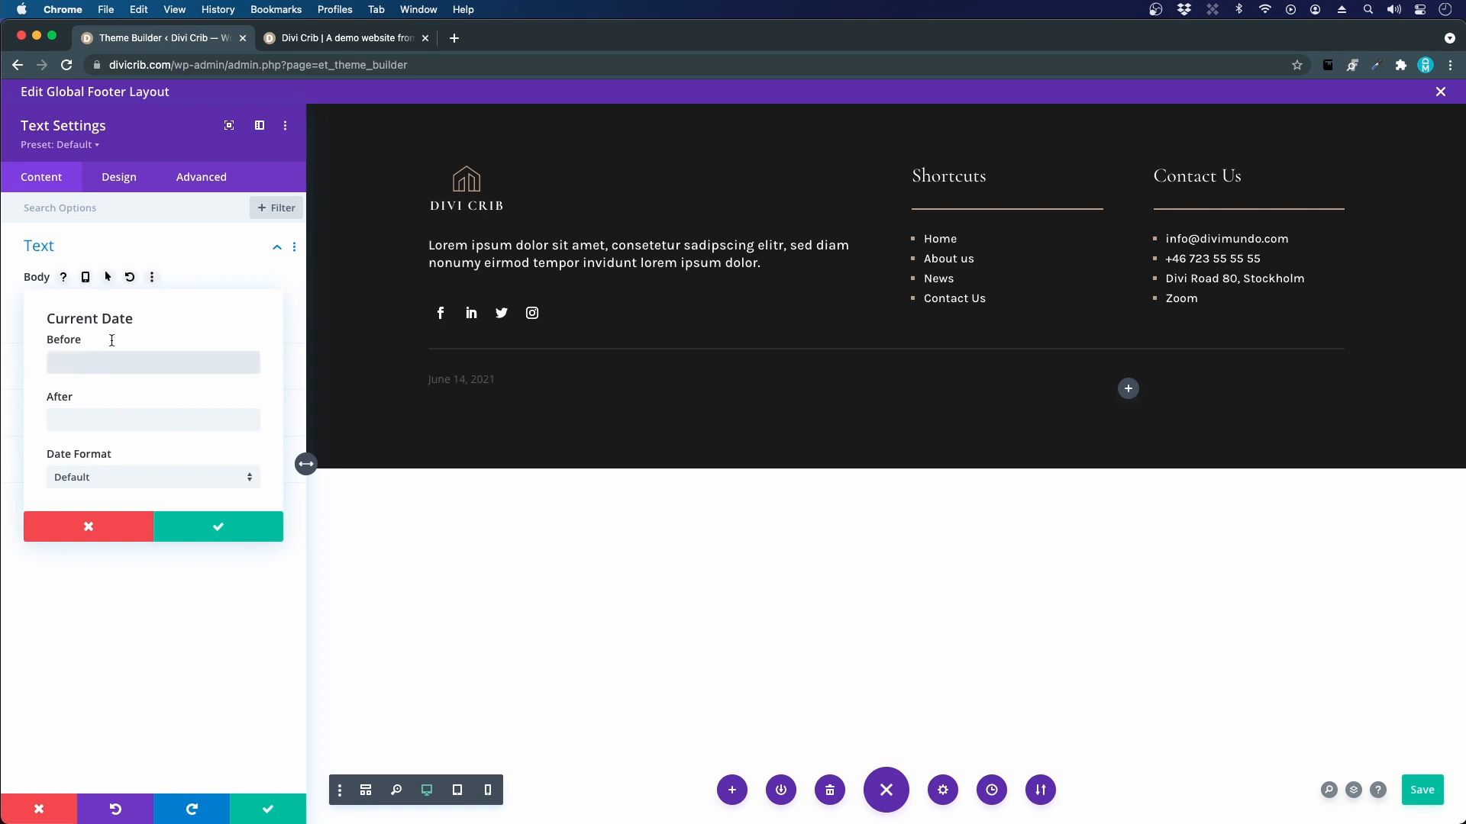
{"action": "type", "text": "Copy"}
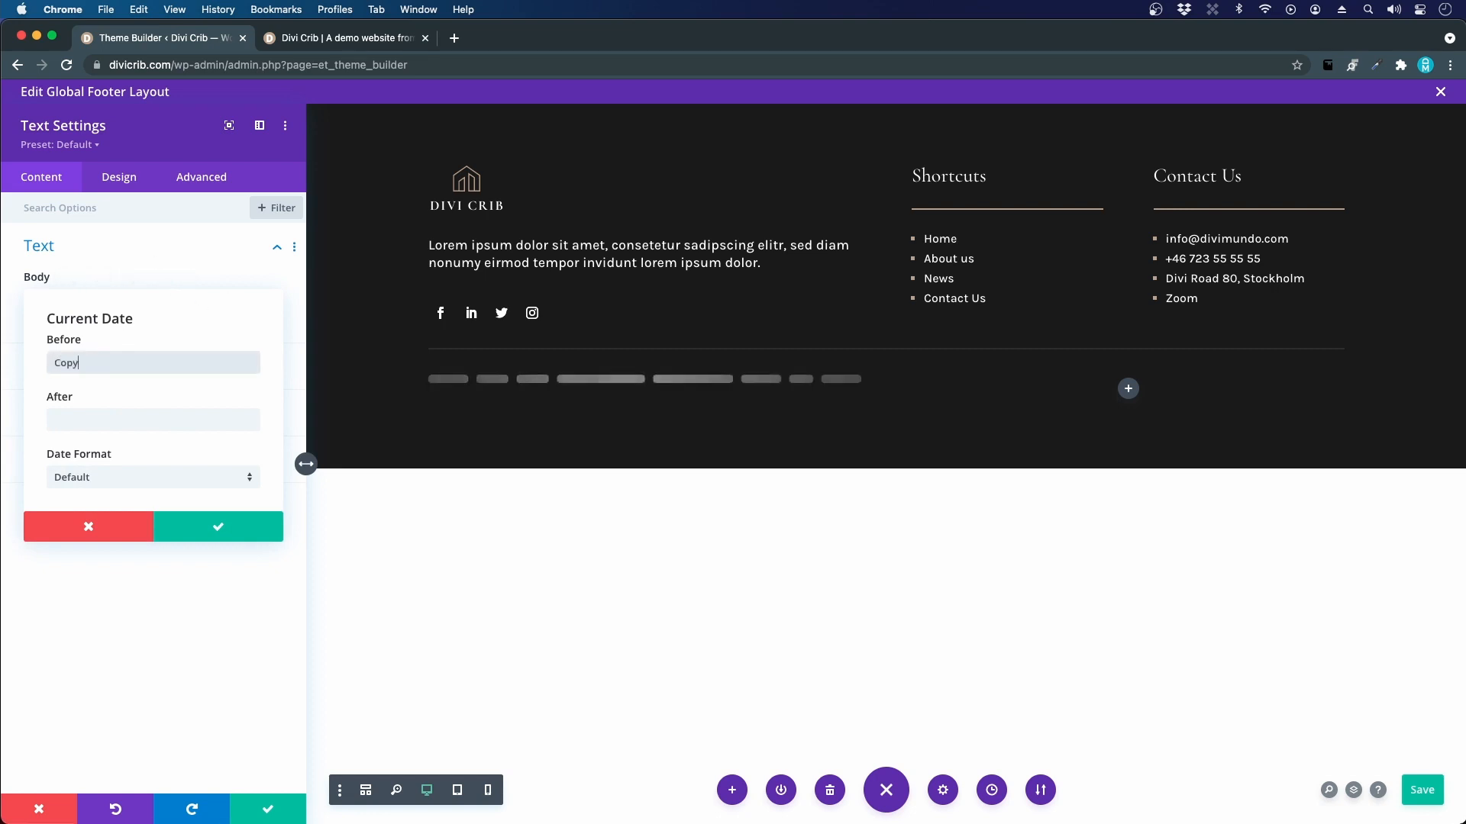
{"action": "type", "text": "right"}
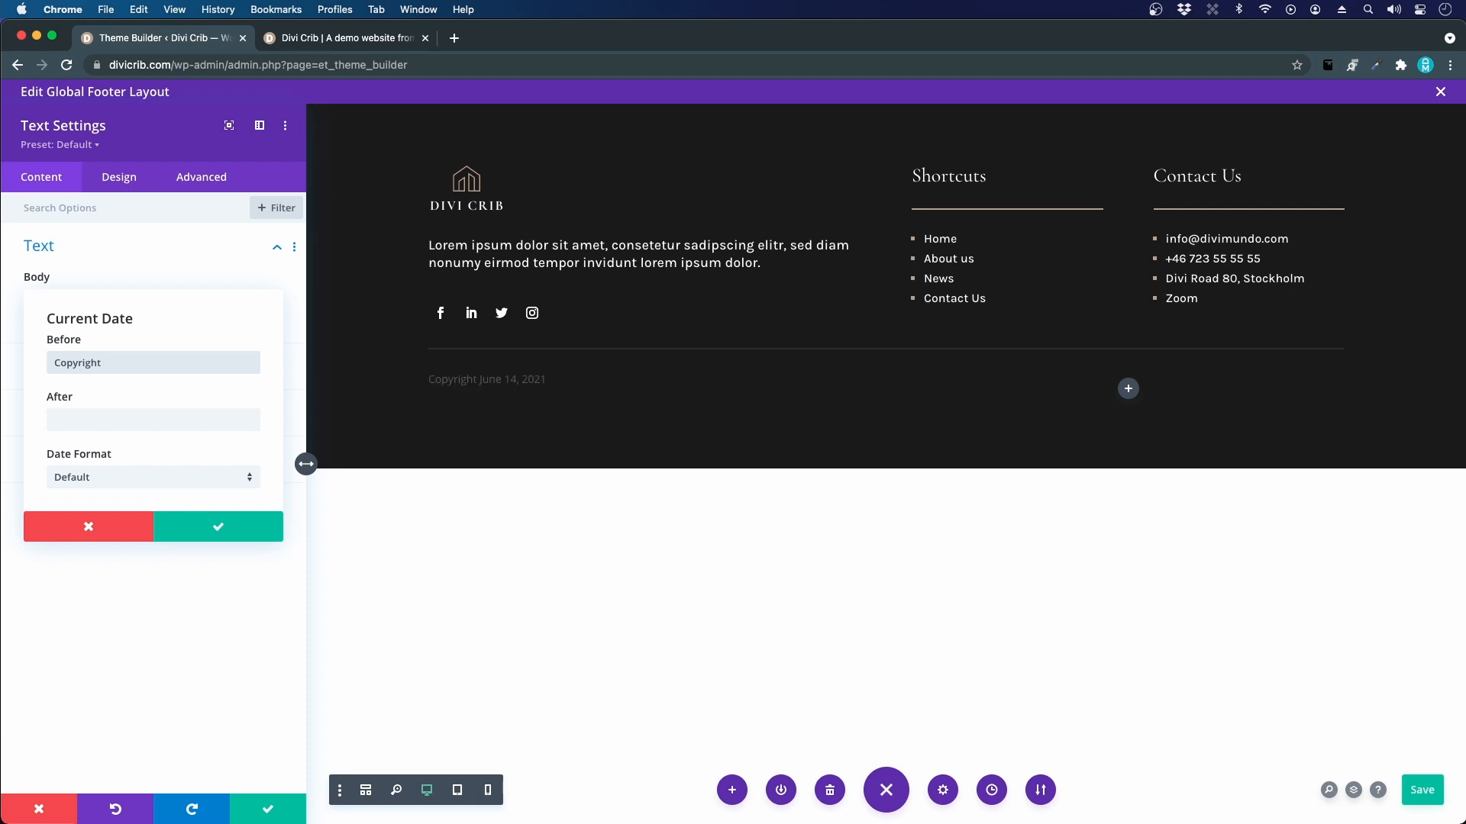
{"action": "type", "text": " ©"}
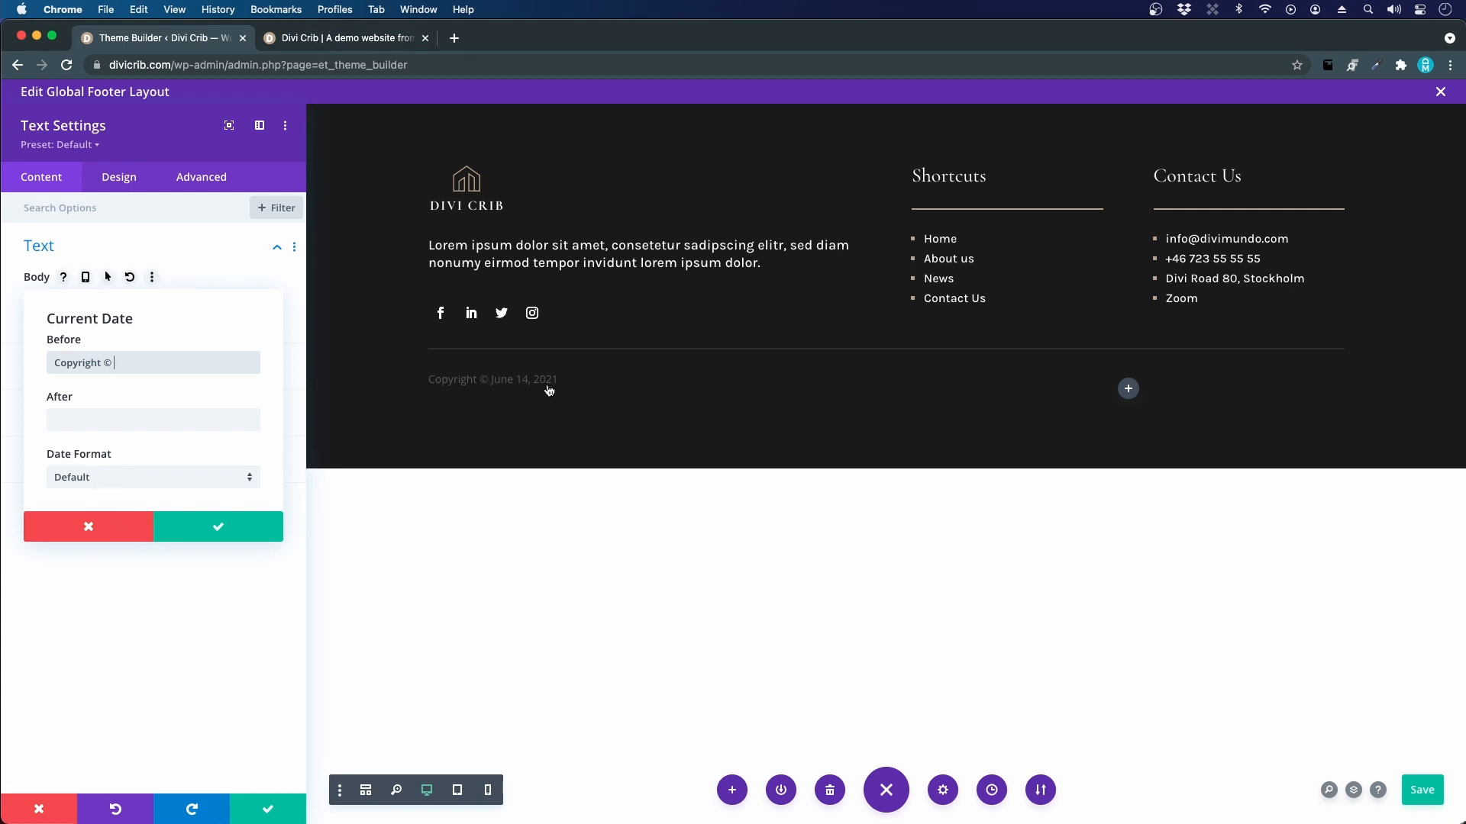
- Give the Current Date content the custom date format Y and the after text "Divi Crib Inc.", and apply it
{"action": "left_click", "coordinate": [92, 479]}
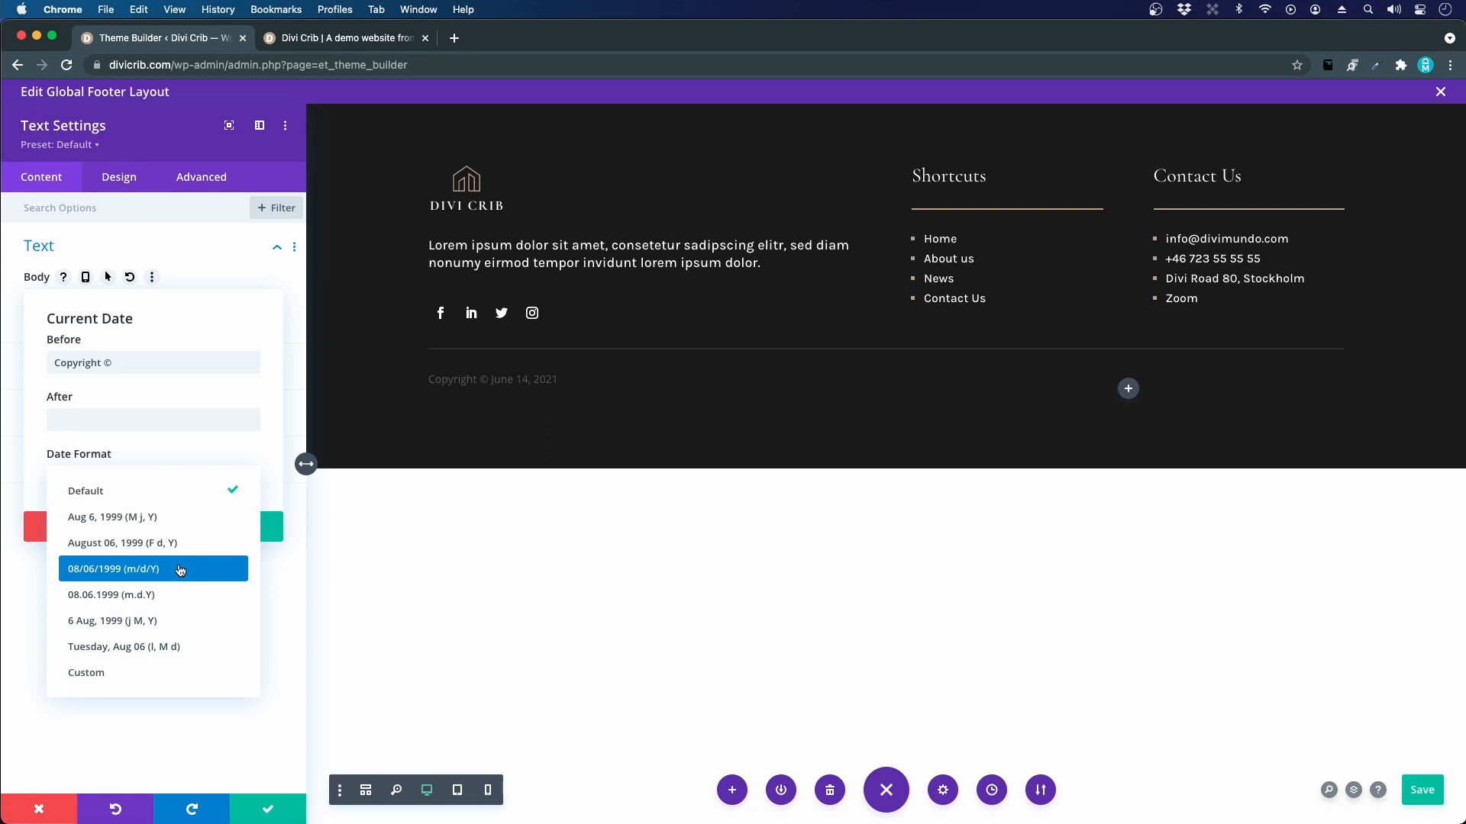
{"action": "left_click", "coordinate": [98, 675]}
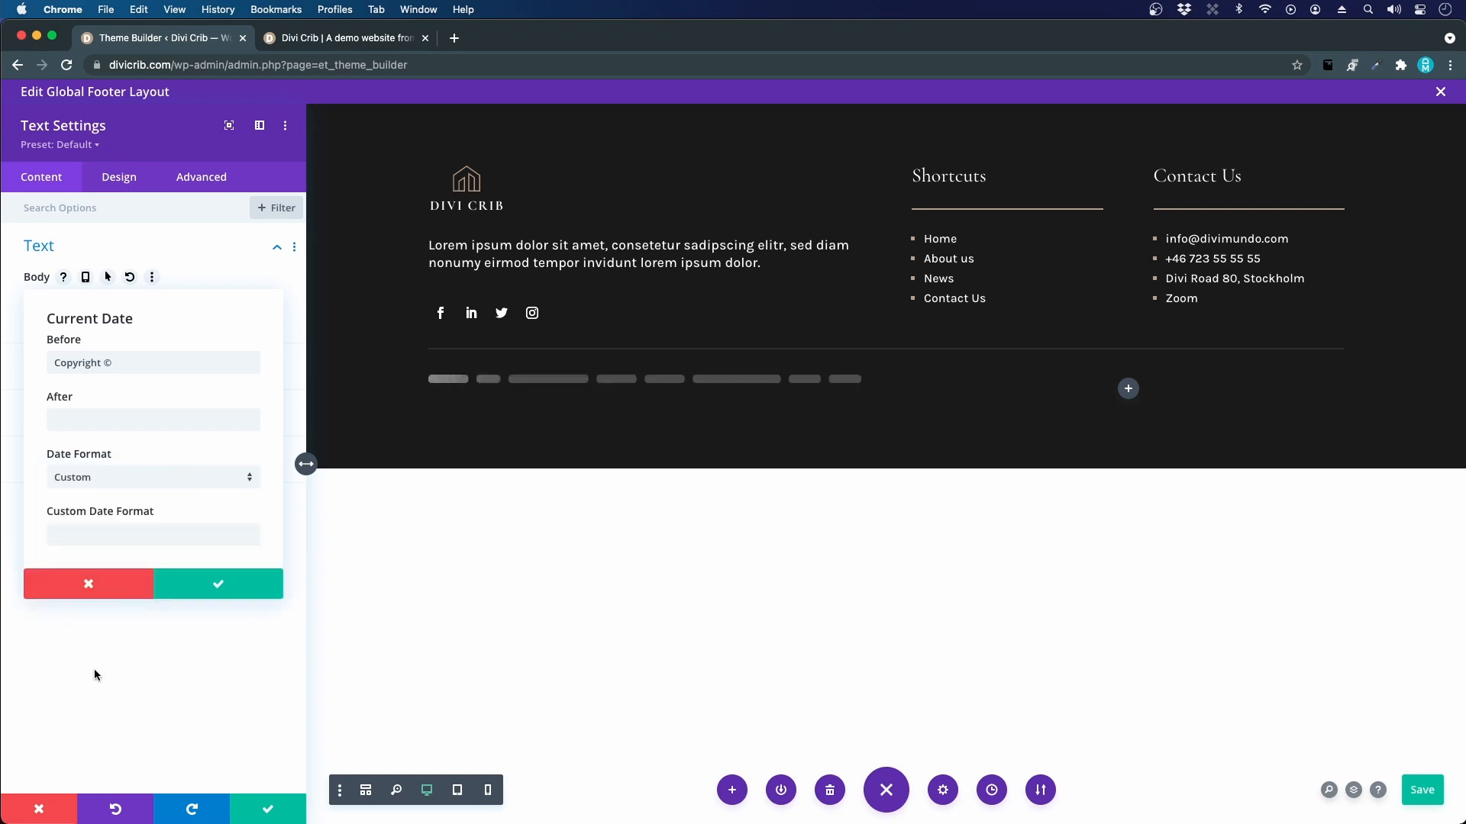
{"action": "left_click", "coordinate": [94, 535]}
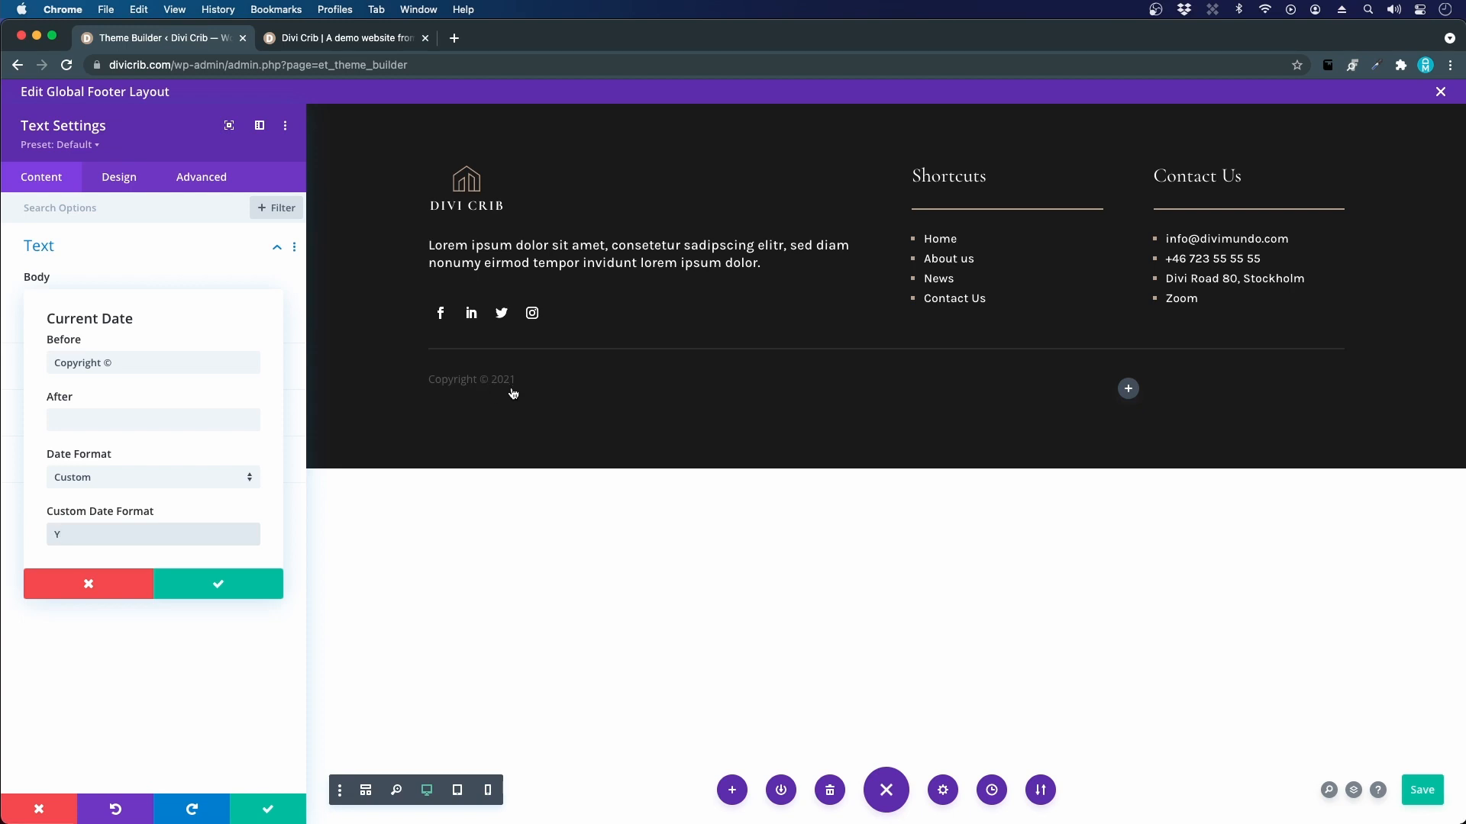
{"action": "left_click", "coordinate": [95, 419]}
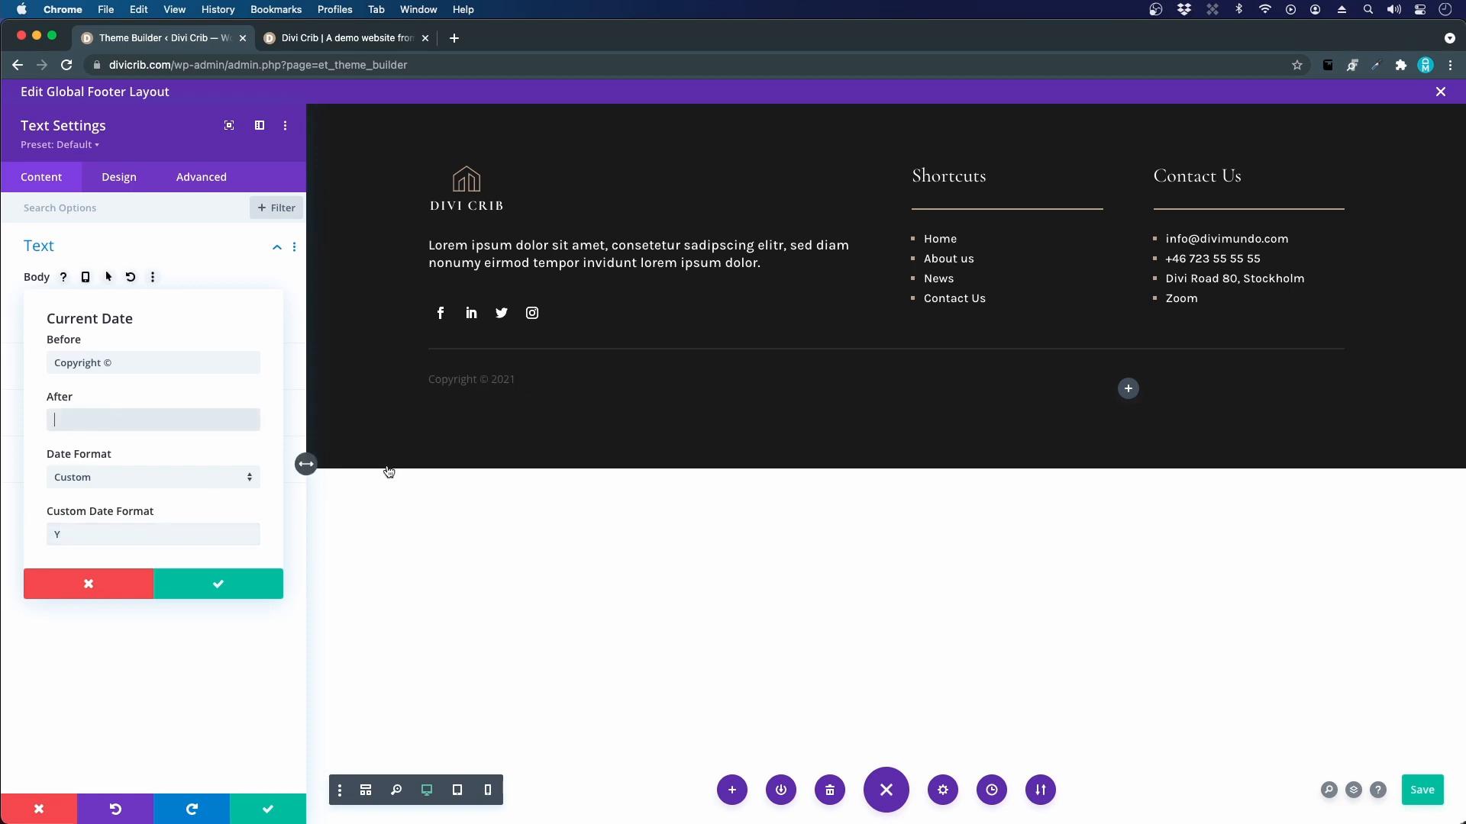
{"action": "type", "text": "Divi Cr"}
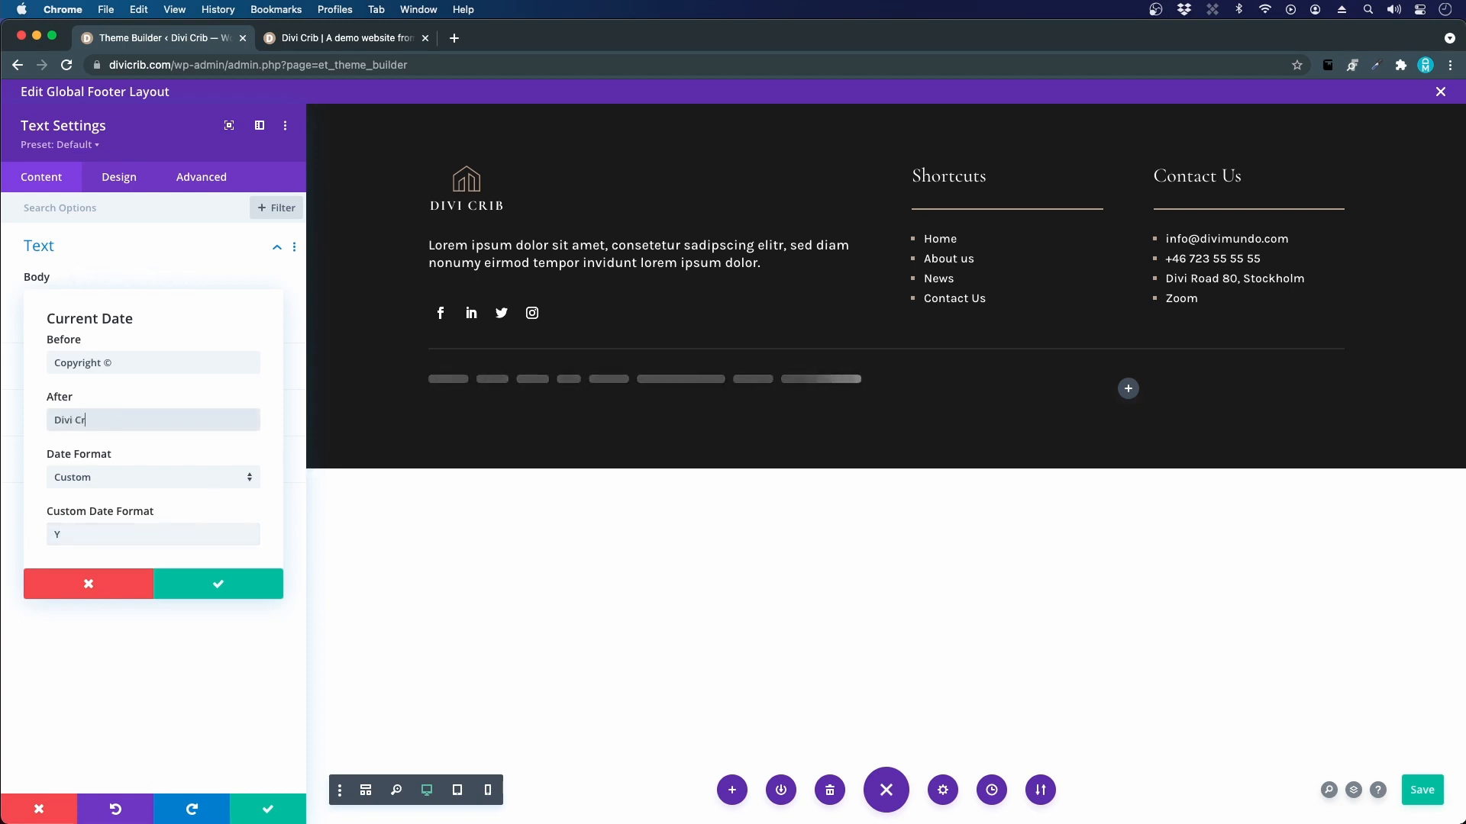
{"action": "type", "text": "ib Inc."}
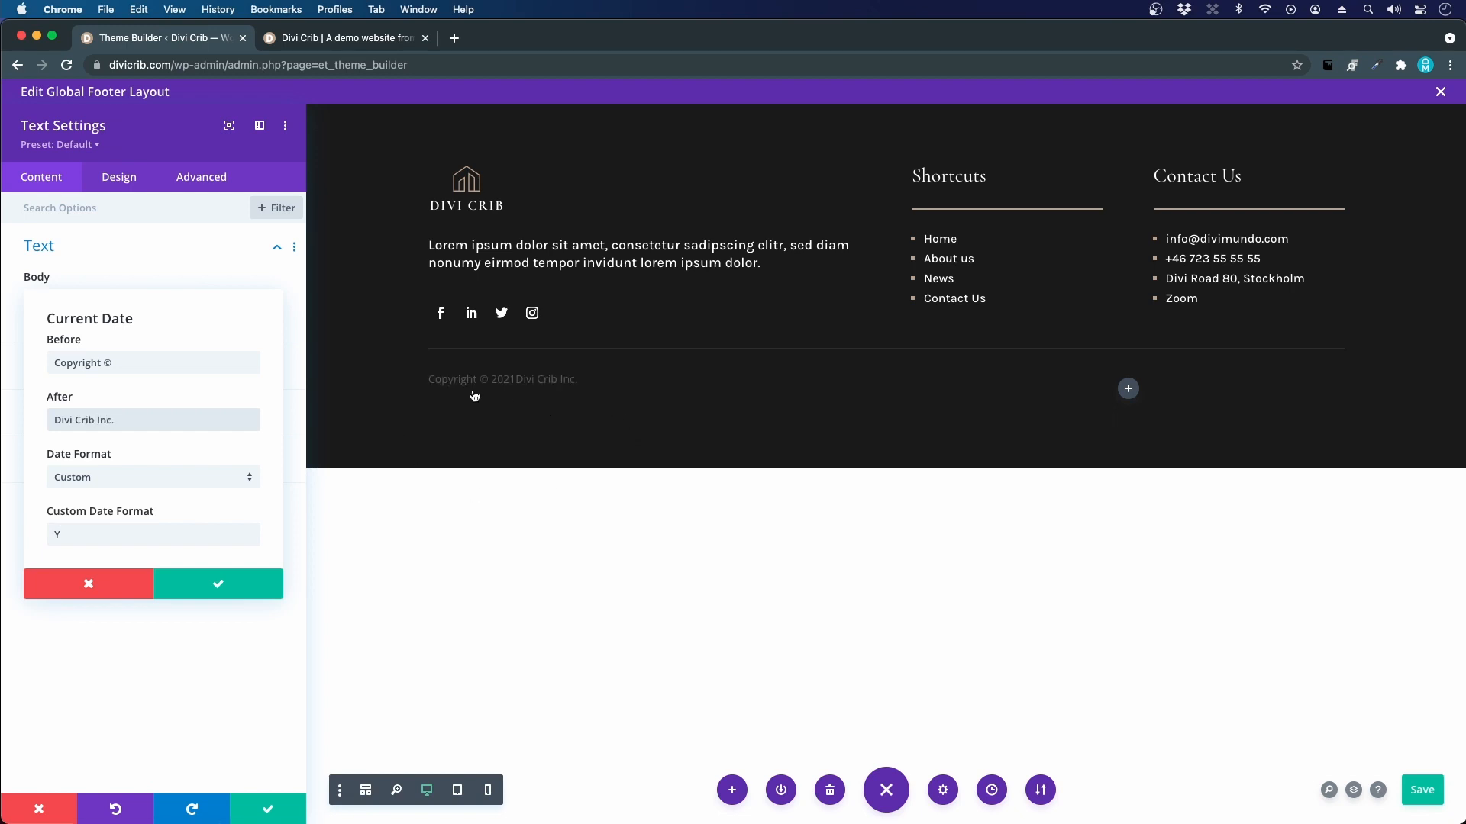
{"action": "left_click", "coordinate": [236, 584]}
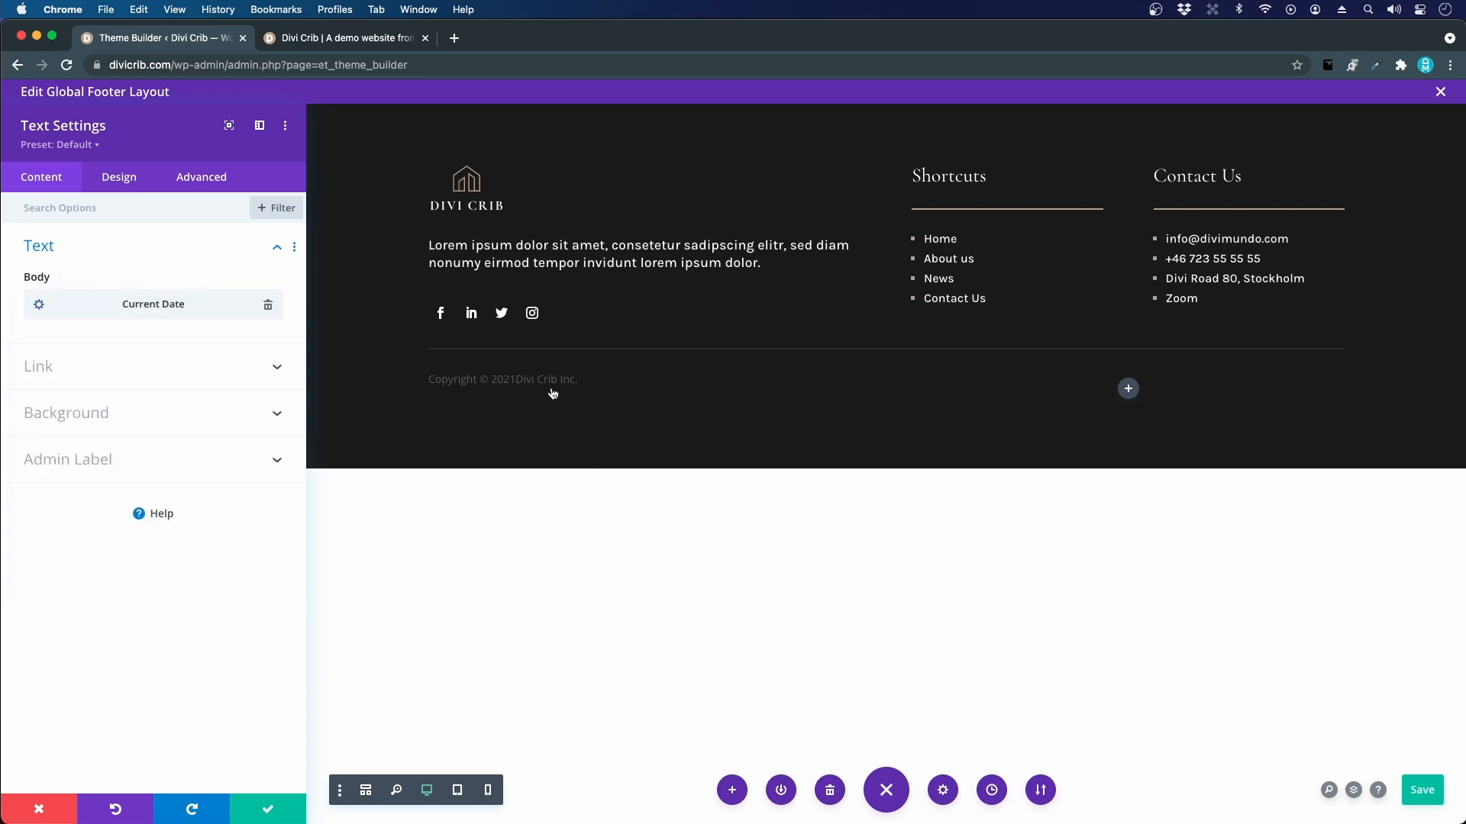
- Style the copyright text in white with the Karla font at a size of 16px
{"action": "left_click", "coordinate": [109, 178]}
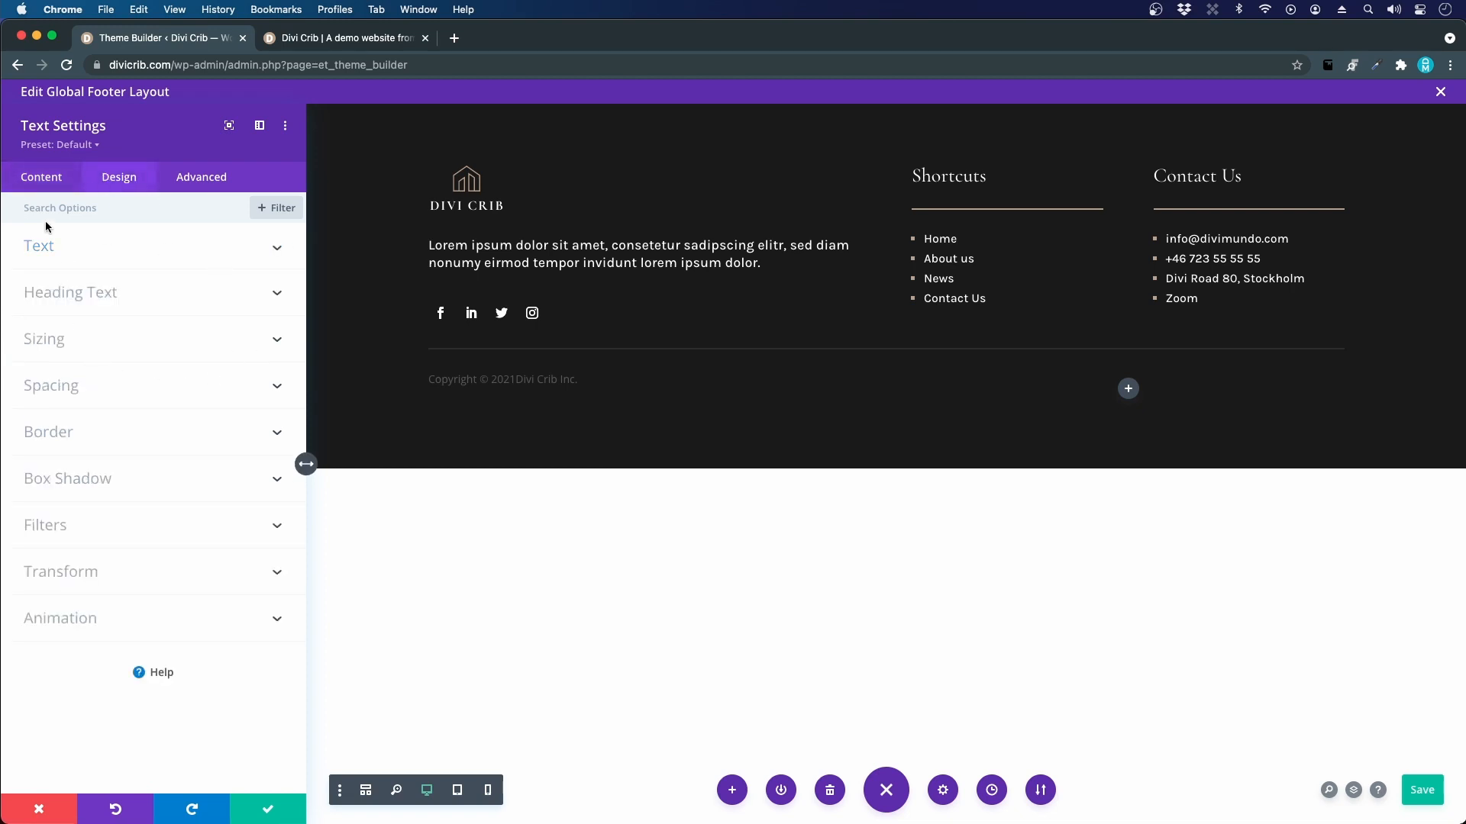
{"action": "left_click", "coordinate": [43, 246]}
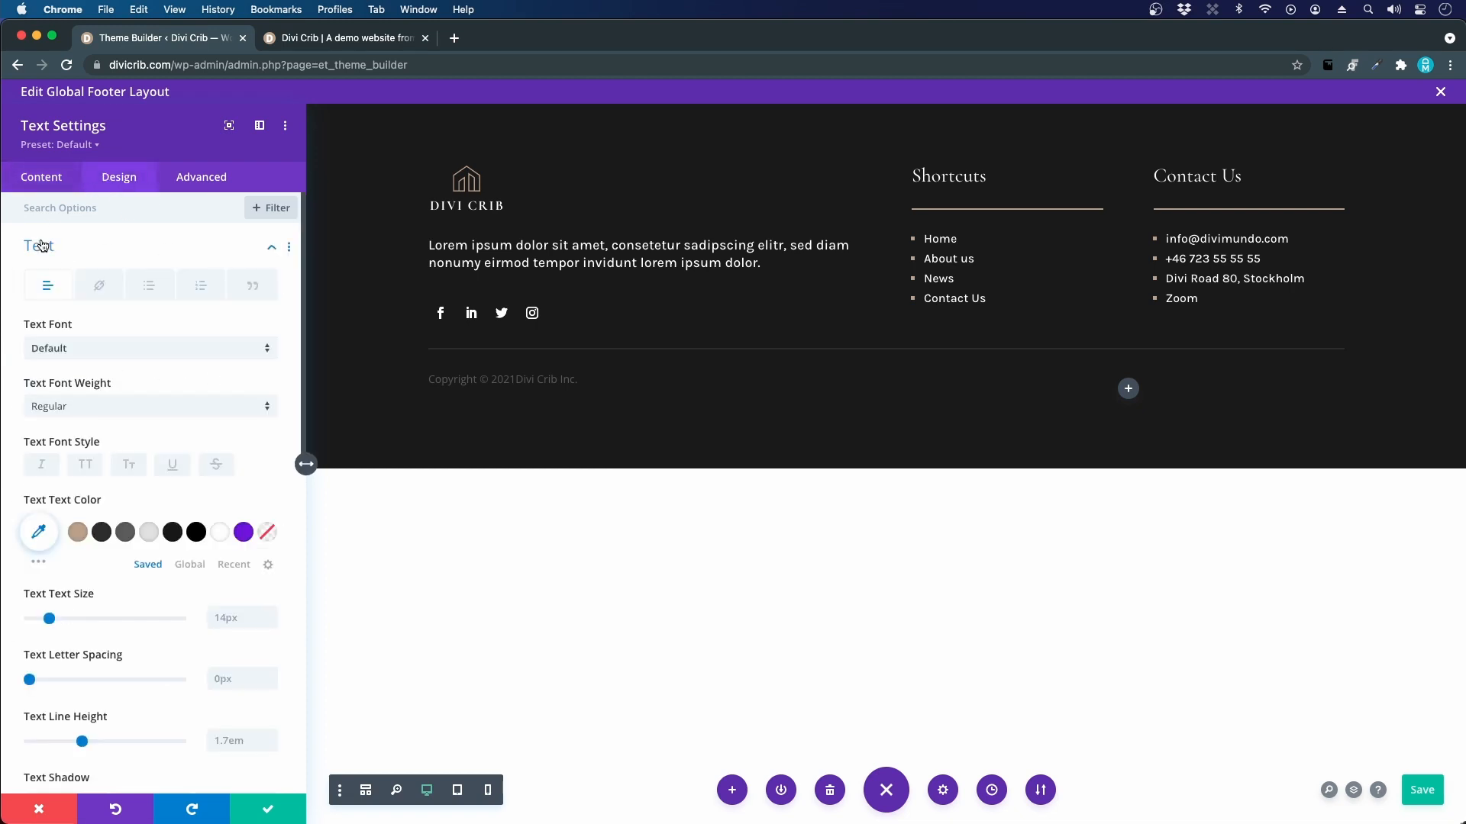
{"action": "left_click", "coordinate": [222, 532]}
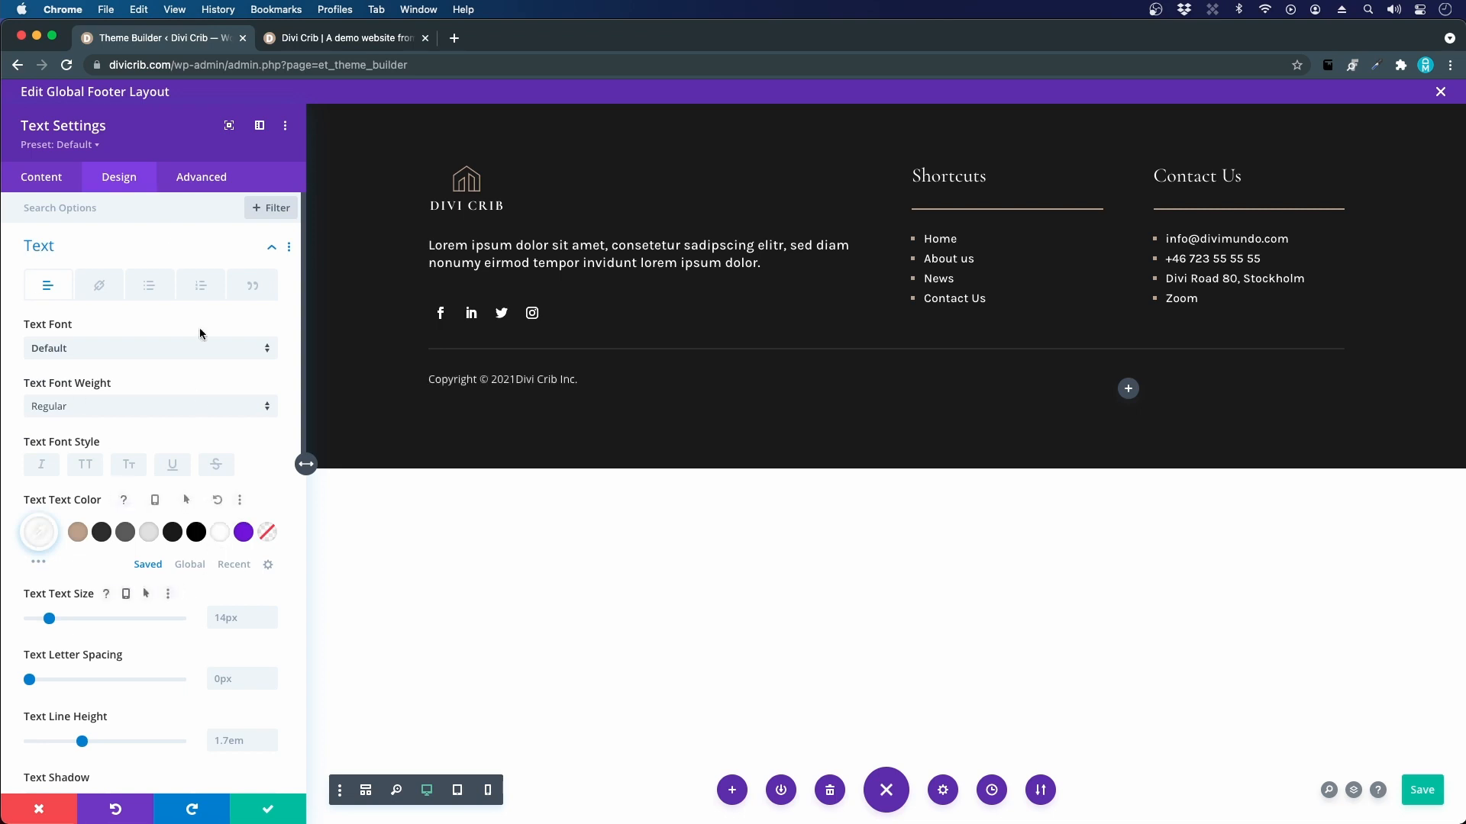
{"action": "left_click", "coordinate": [93, 353]}
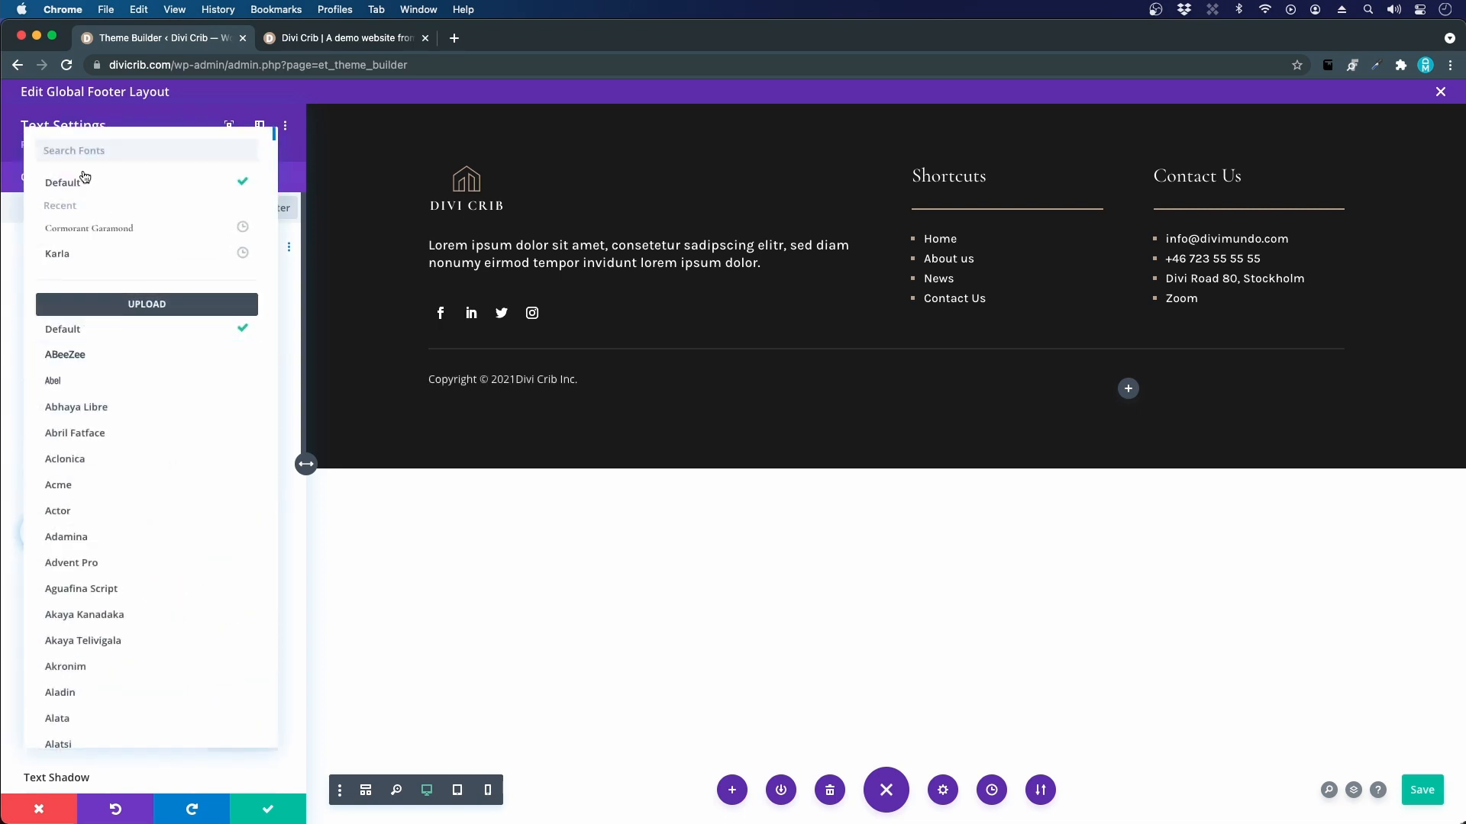
{"action": "left_click", "coordinate": [66, 256]}
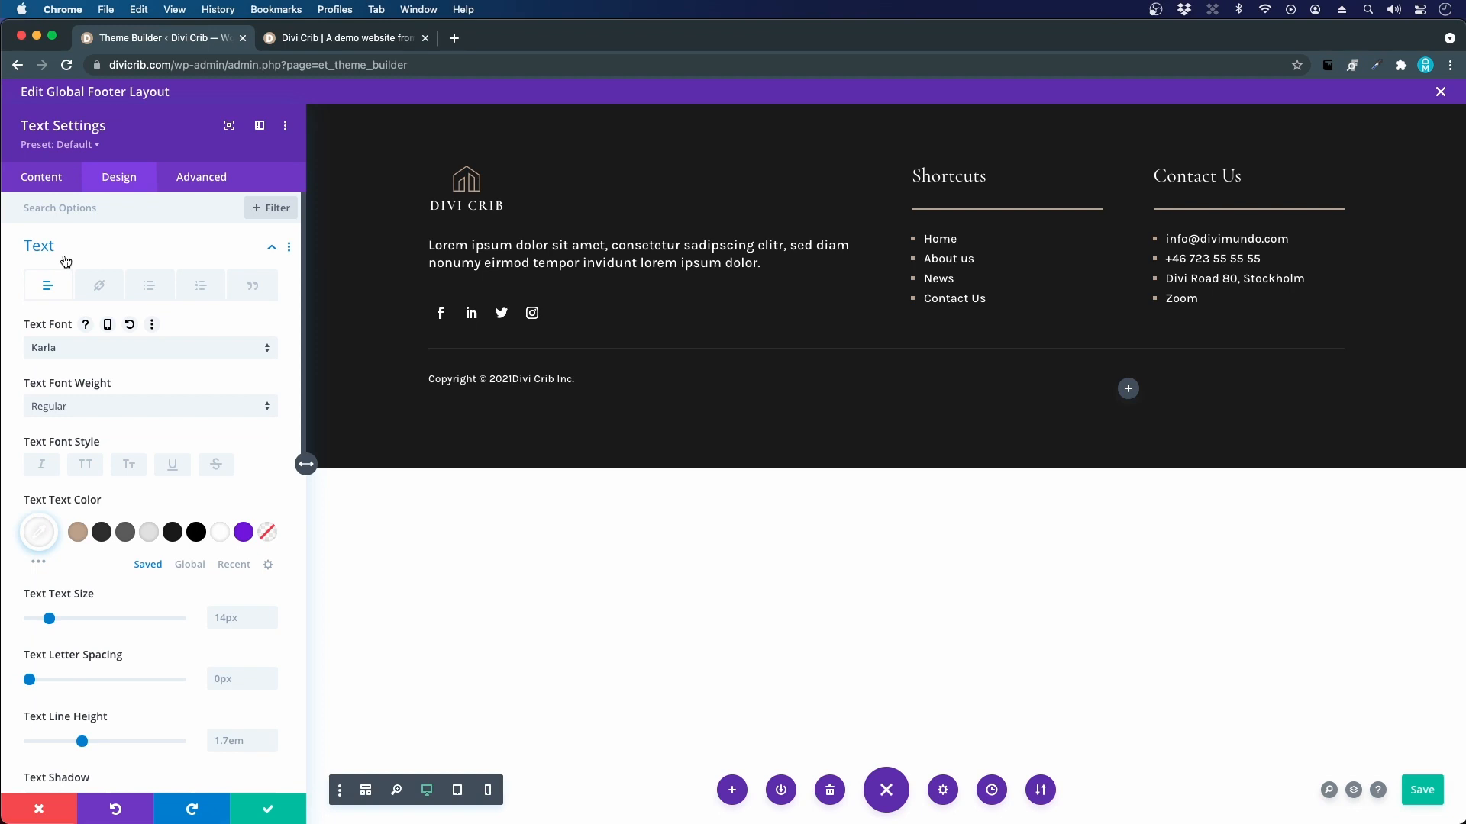
{"action": "left_click", "coordinate": [228, 625]}
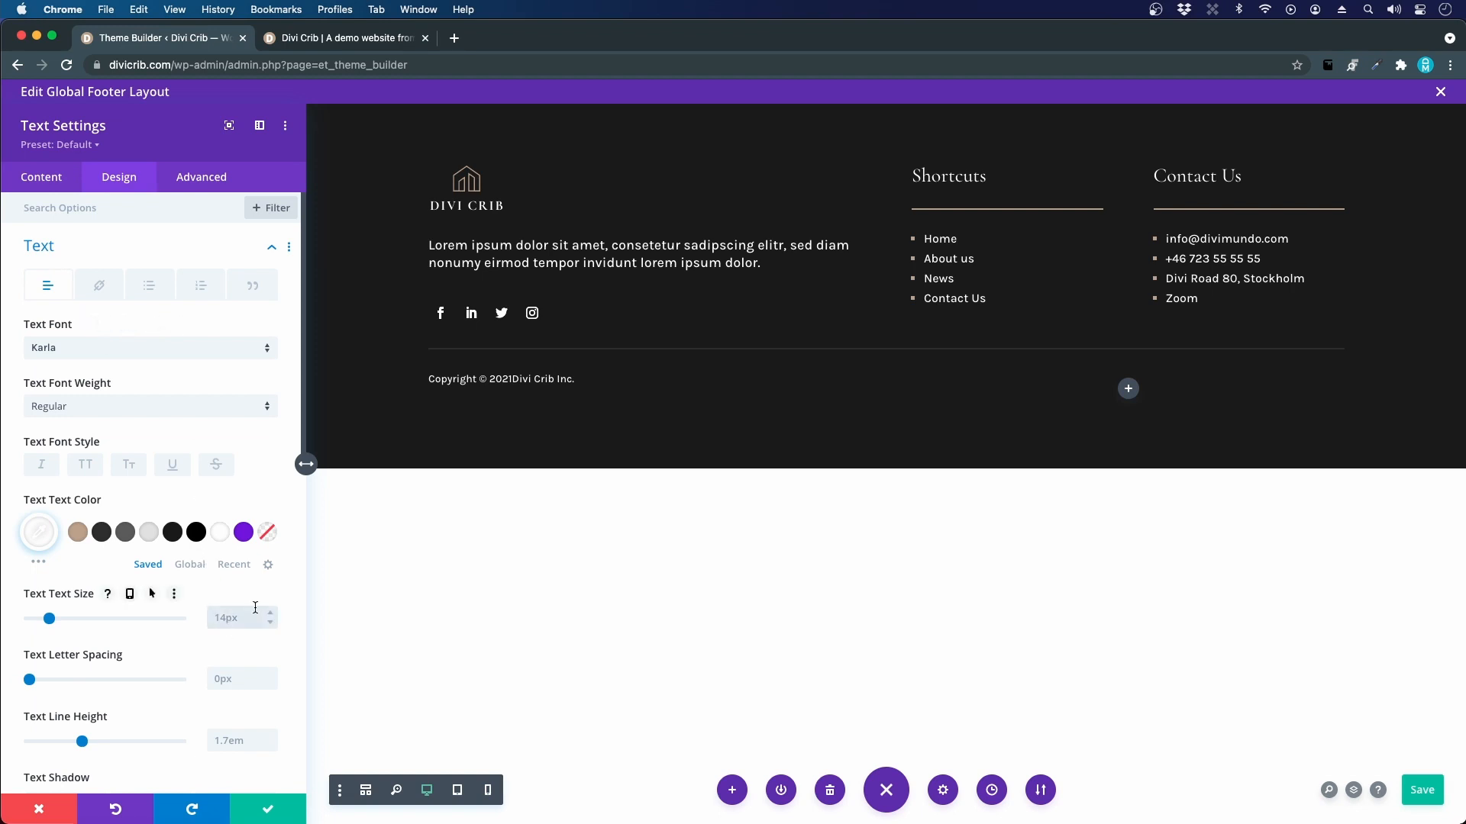
{"action": "type", "text": "16px"}
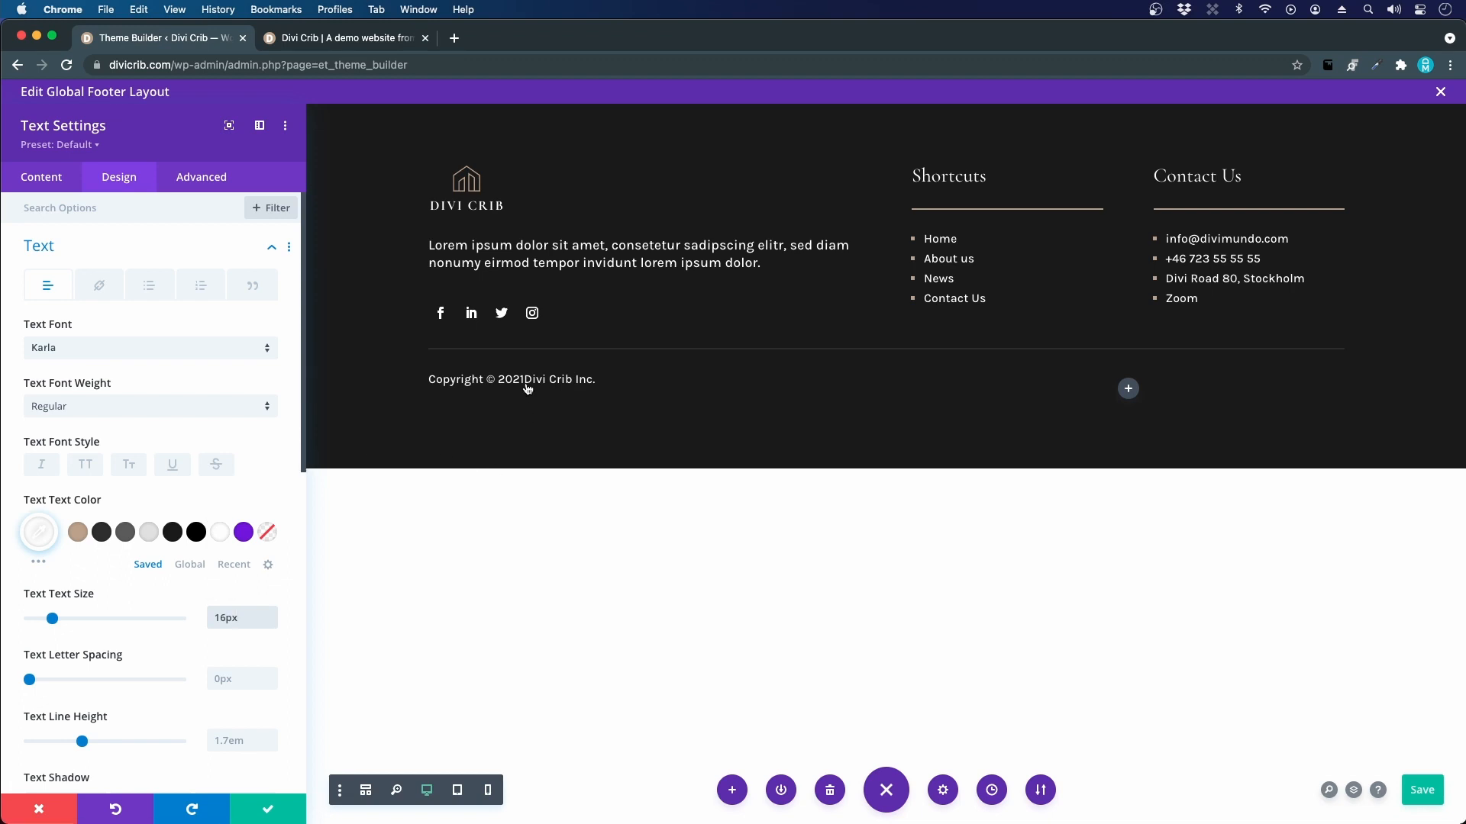
- Add a space before "Divi Crib Inc." in the Current Date's after text and save the Text module
{"action": "left_click", "coordinate": [54, 190]}
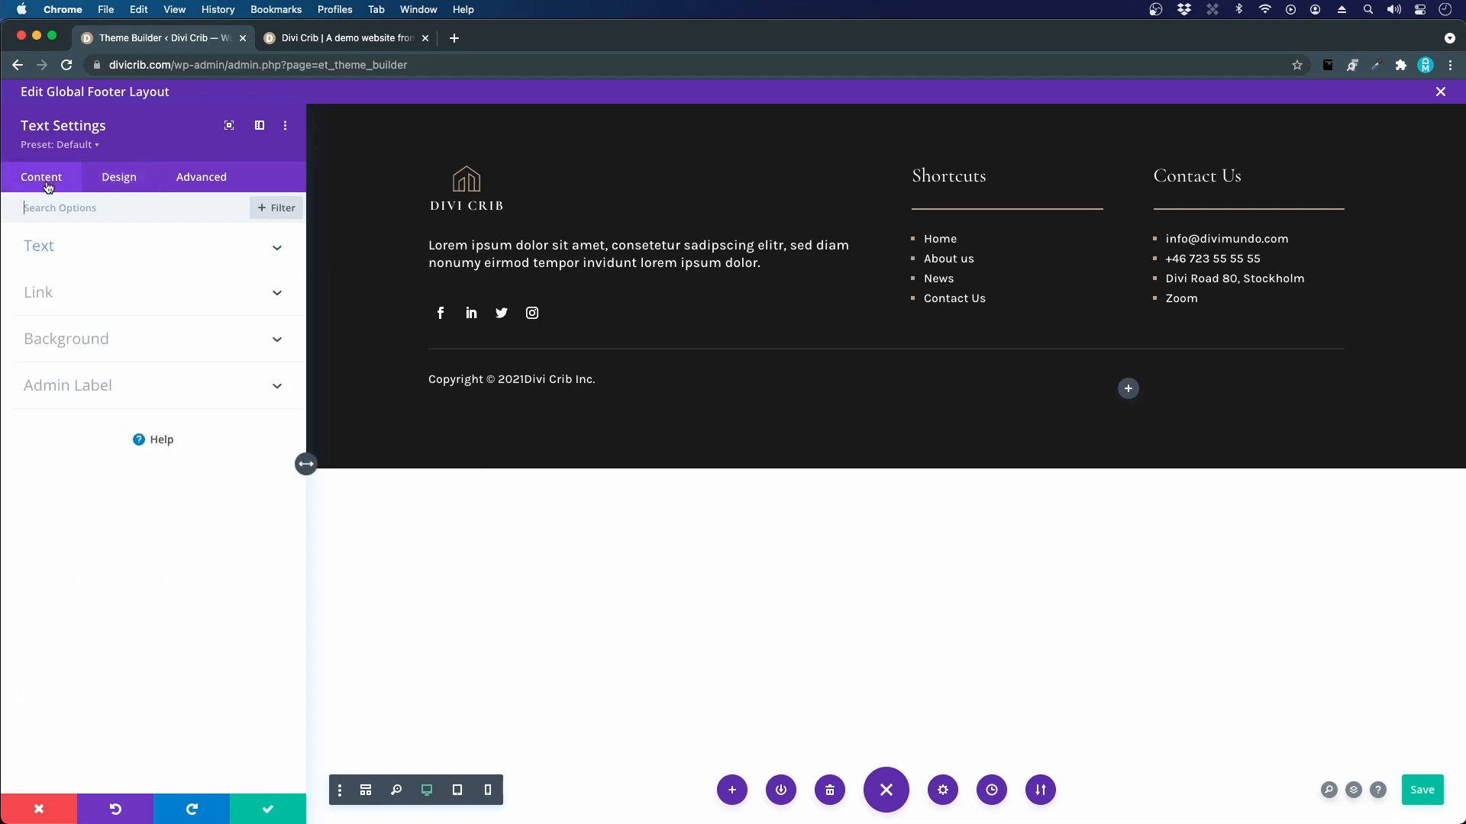
{"action": "left_click", "coordinate": [36, 258]}
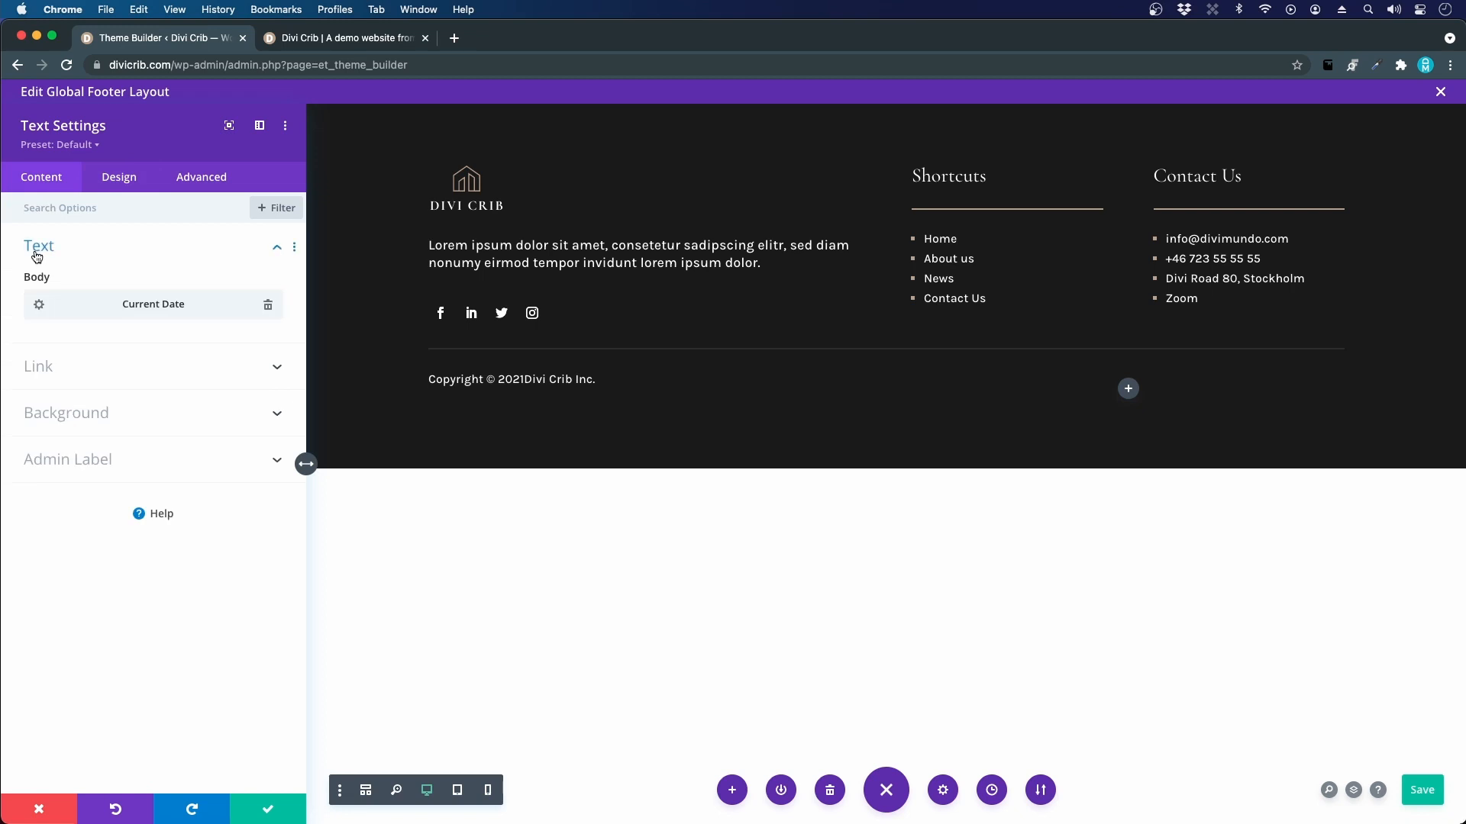
{"action": "left_click", "coordinate": [39, 307]}
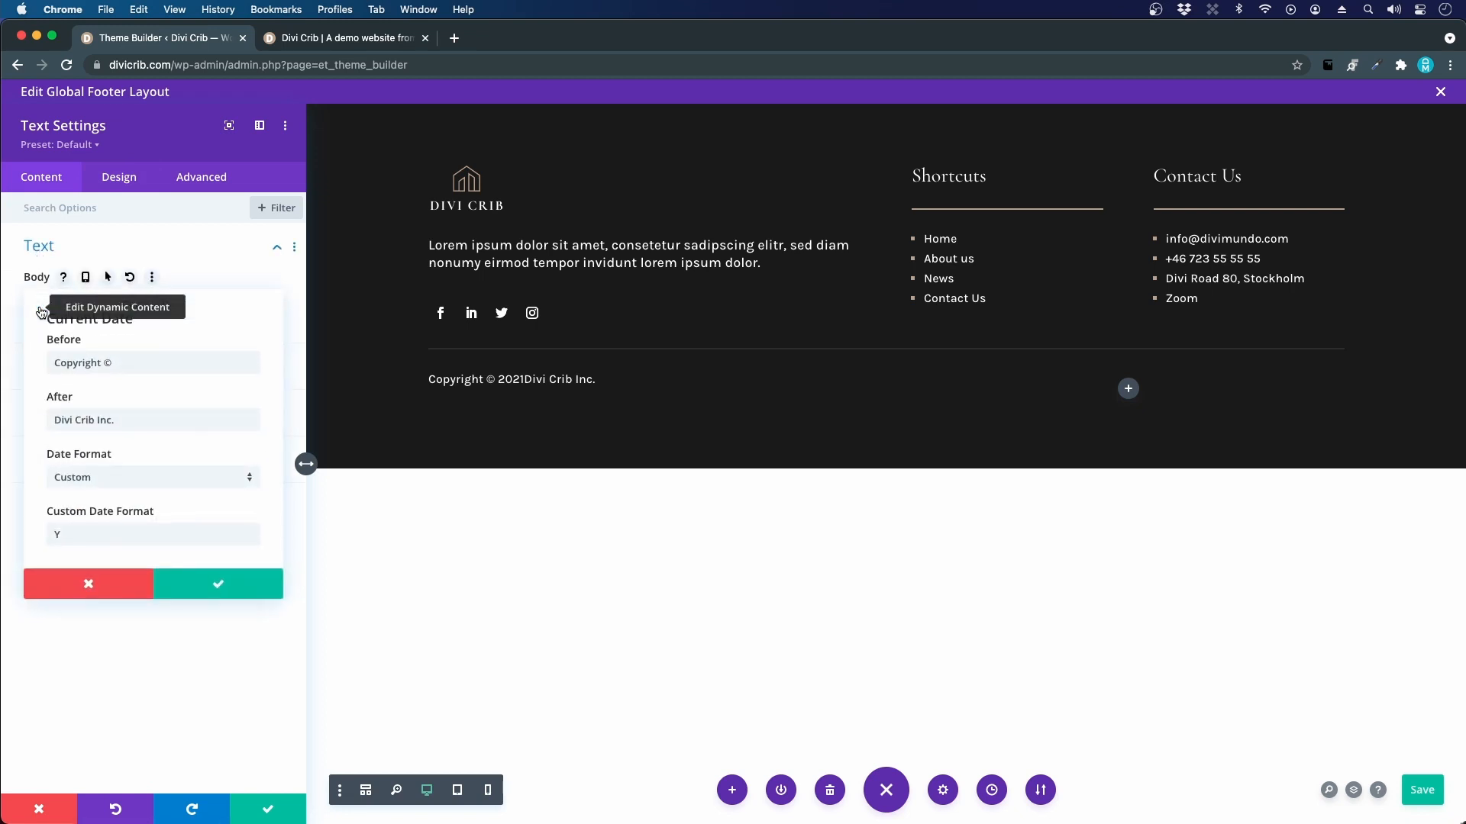
{"action": "left_click", "coordinate": [51, 419]}
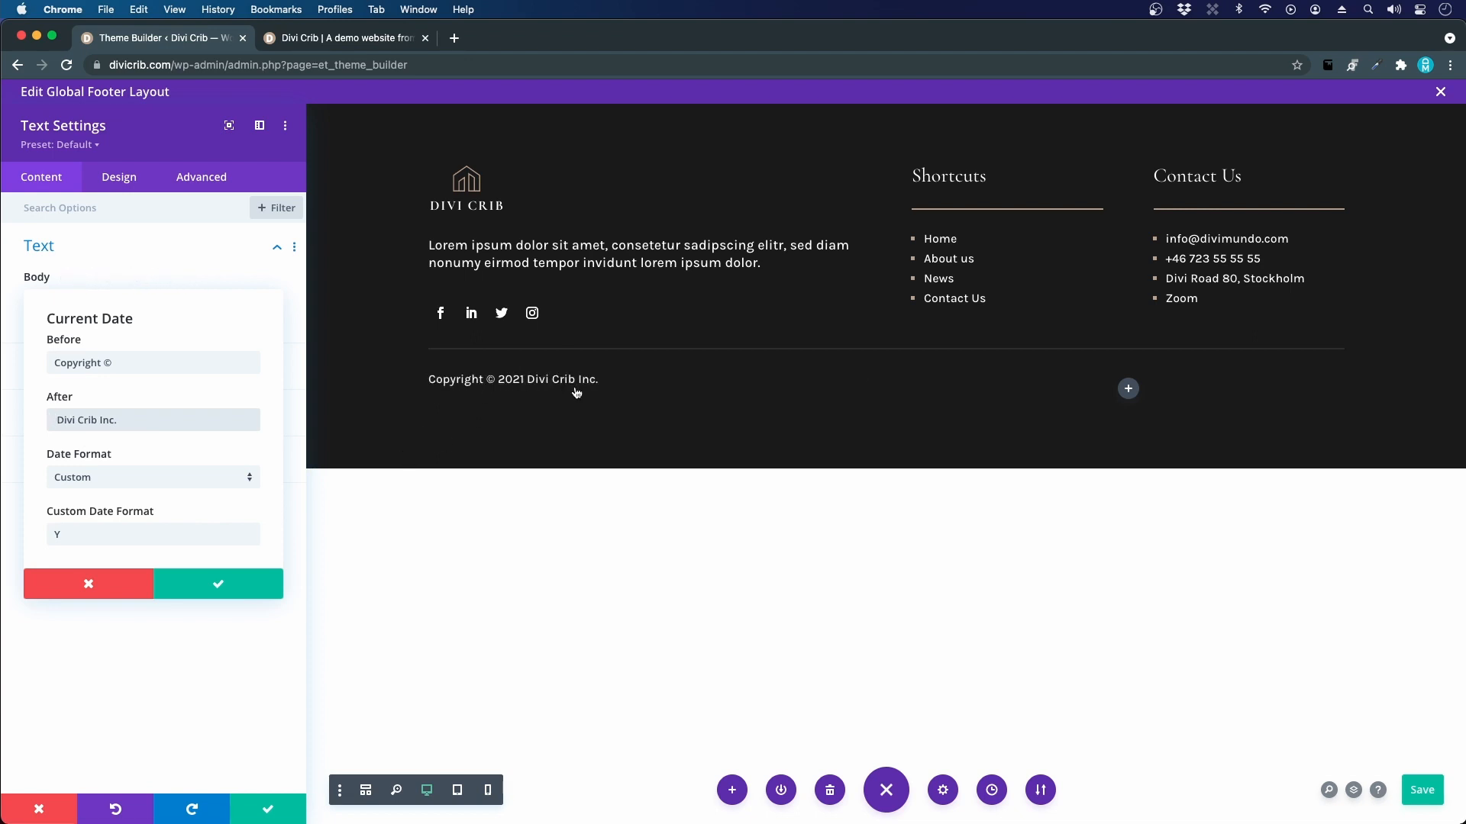
{"action": "left_click", "coordinate": [221, 585]}
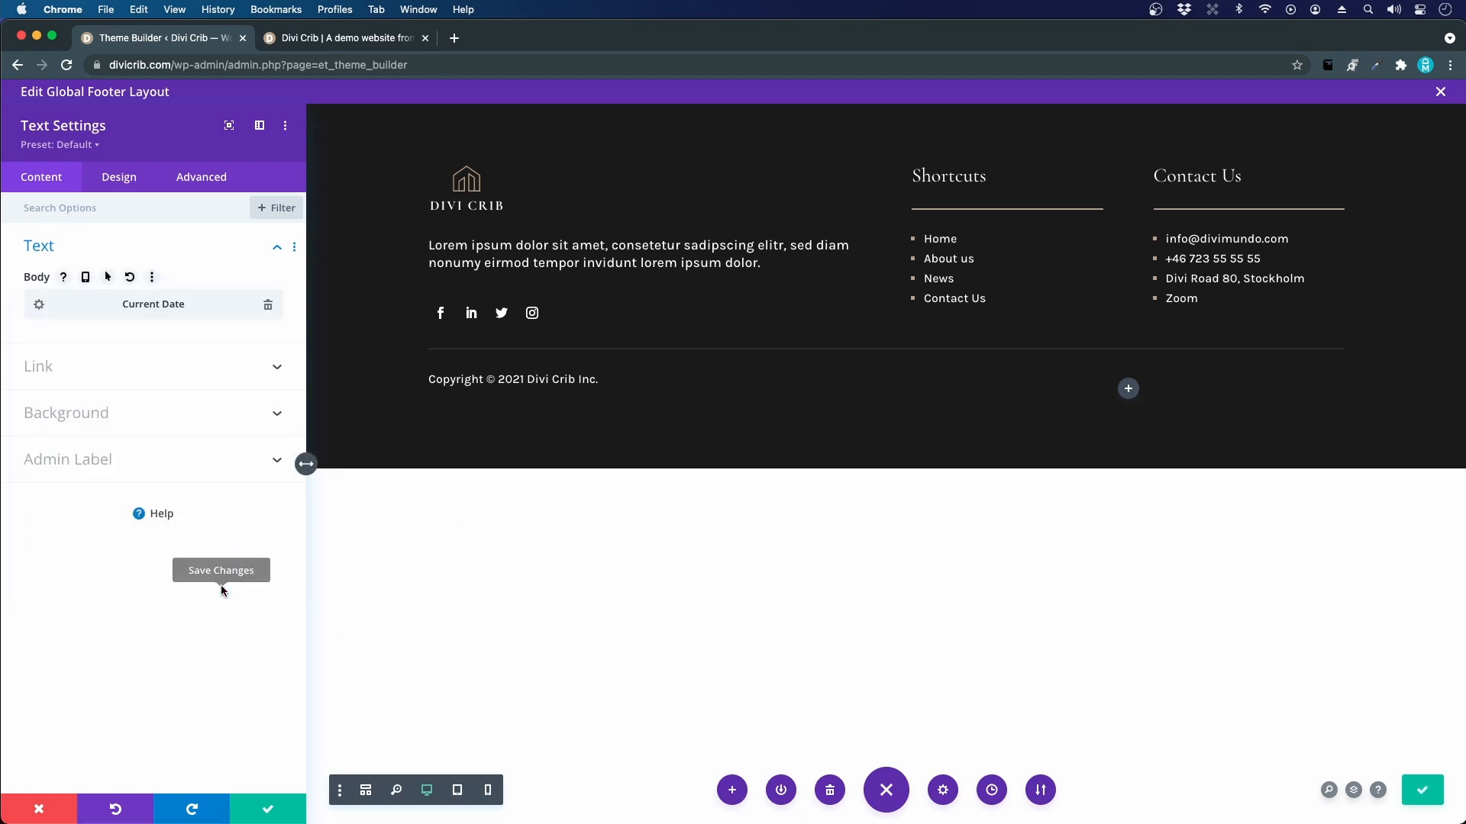
{"action": "left_click", "coordinate": [281, 808]}
- Check the demo site's footer line, duplicate the copyright Text module in the Theme Builder, and move the copy into the row's second column
{"action": "left_click", "coordinate": [322, 39]}
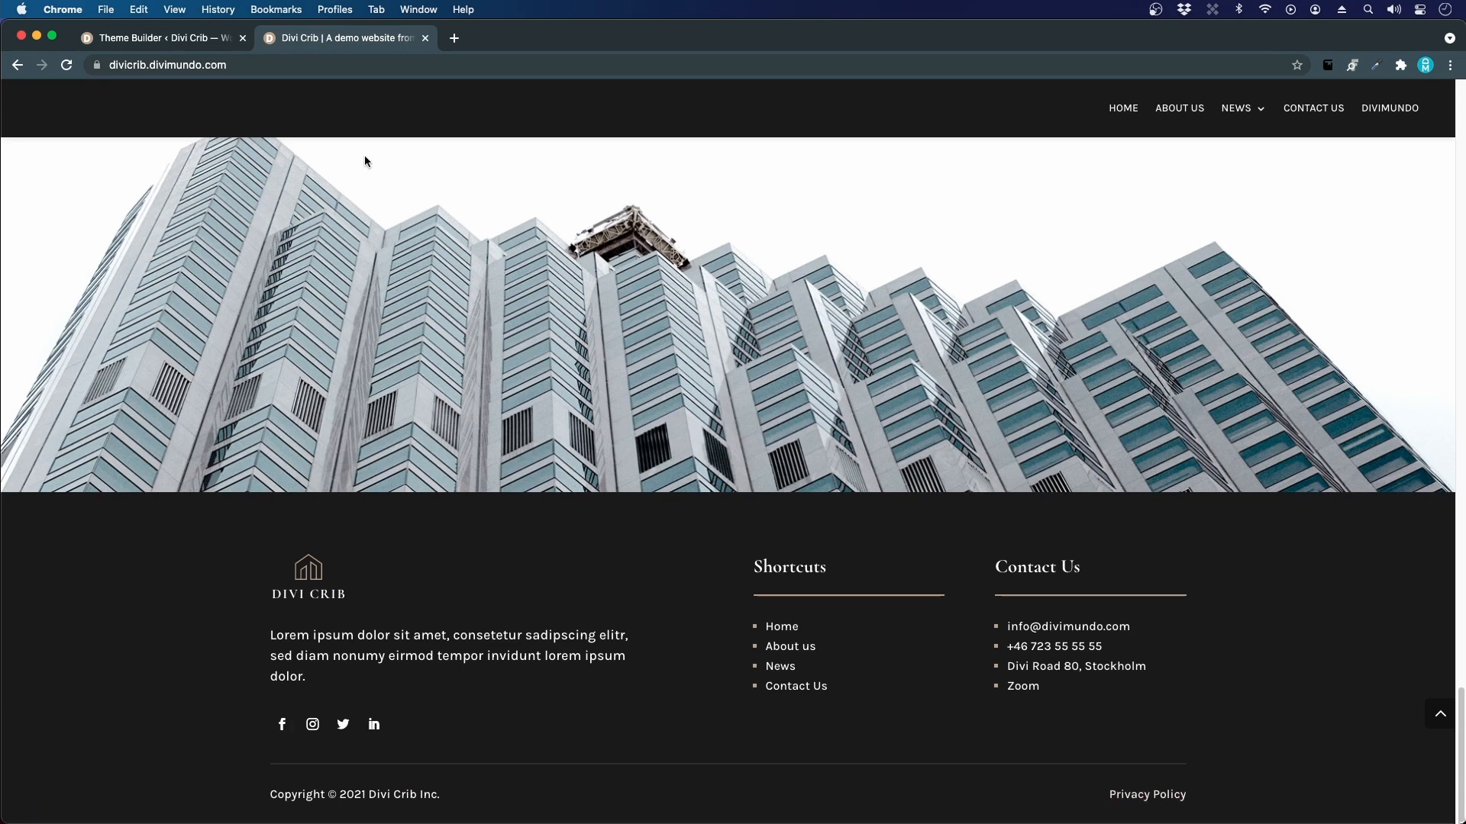
{"action": "left_click", "coordinate": [120, 42]}
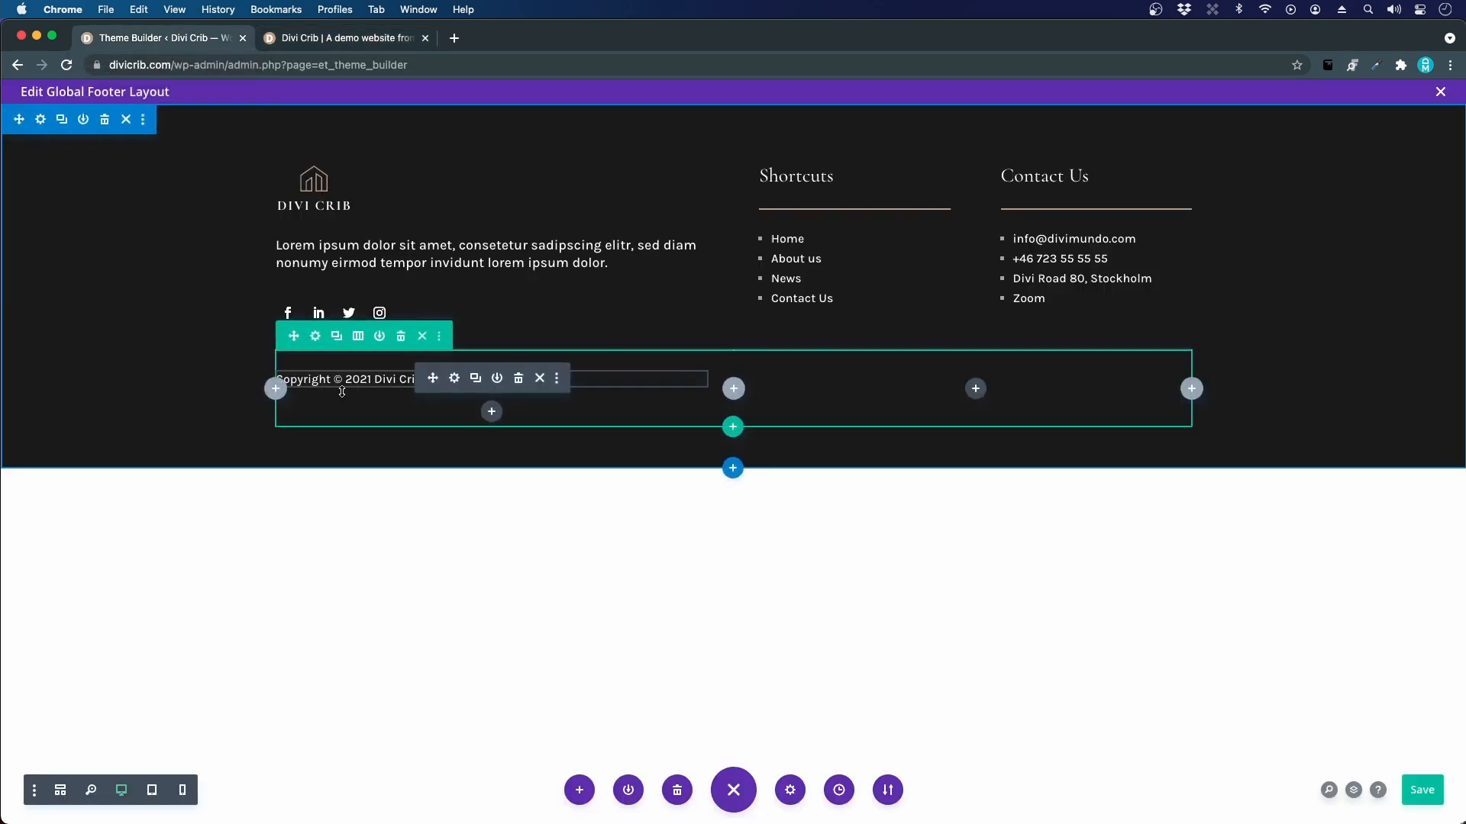
{"action": "left_click", "coordinate": [475, 379]}
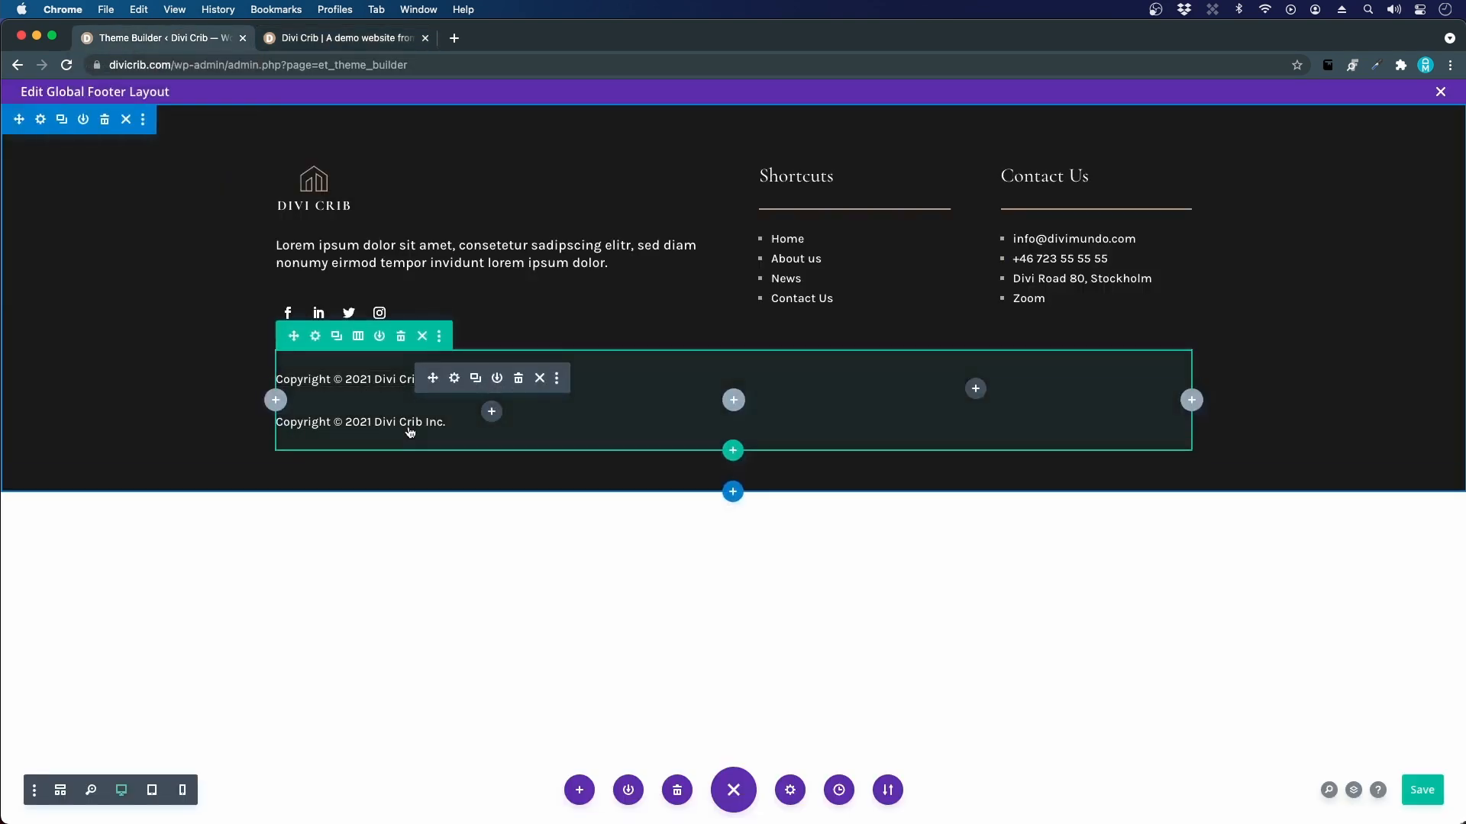
{"action": "left_click_drag", "start_coordinate": [410, 427], "coordinate": [963, 406]}
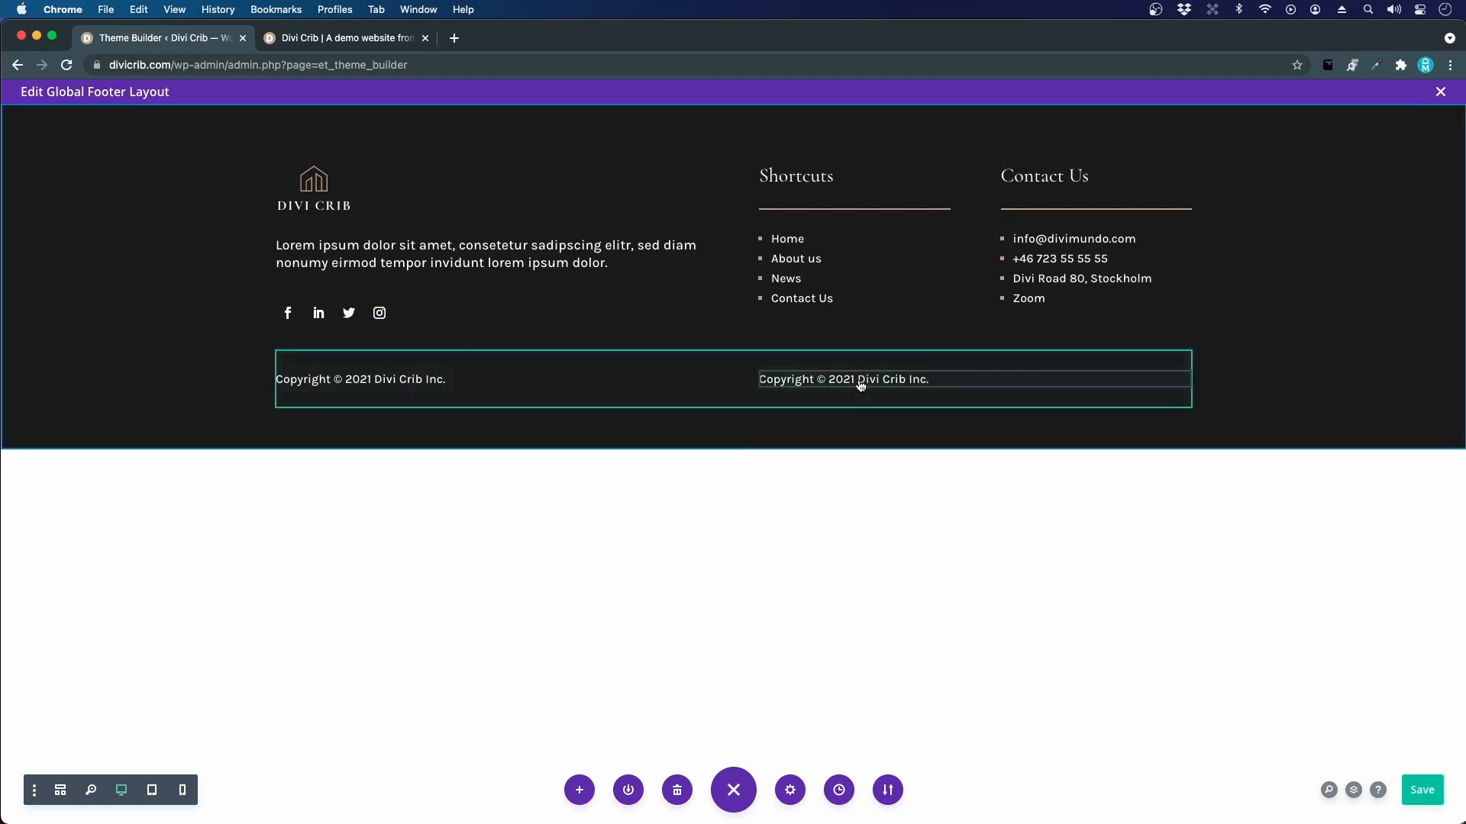
- Replace the duplicated Text module's Current Date content in the second column with the text "Privacy Policy"
{"action": "left_click", "coordinate": [937, 379]}
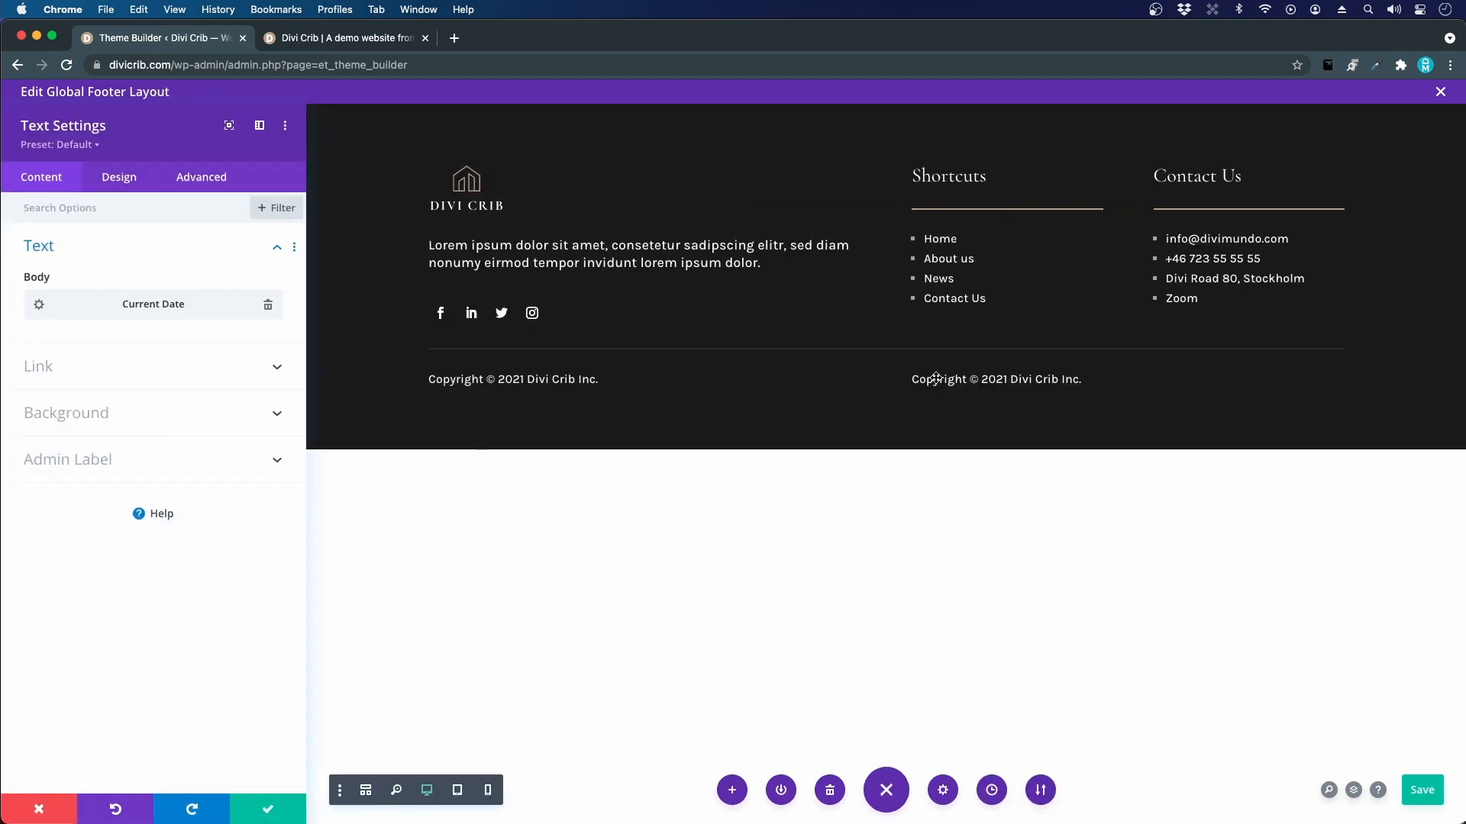
{"action": "left_click", "coordinate": [268, 308]}
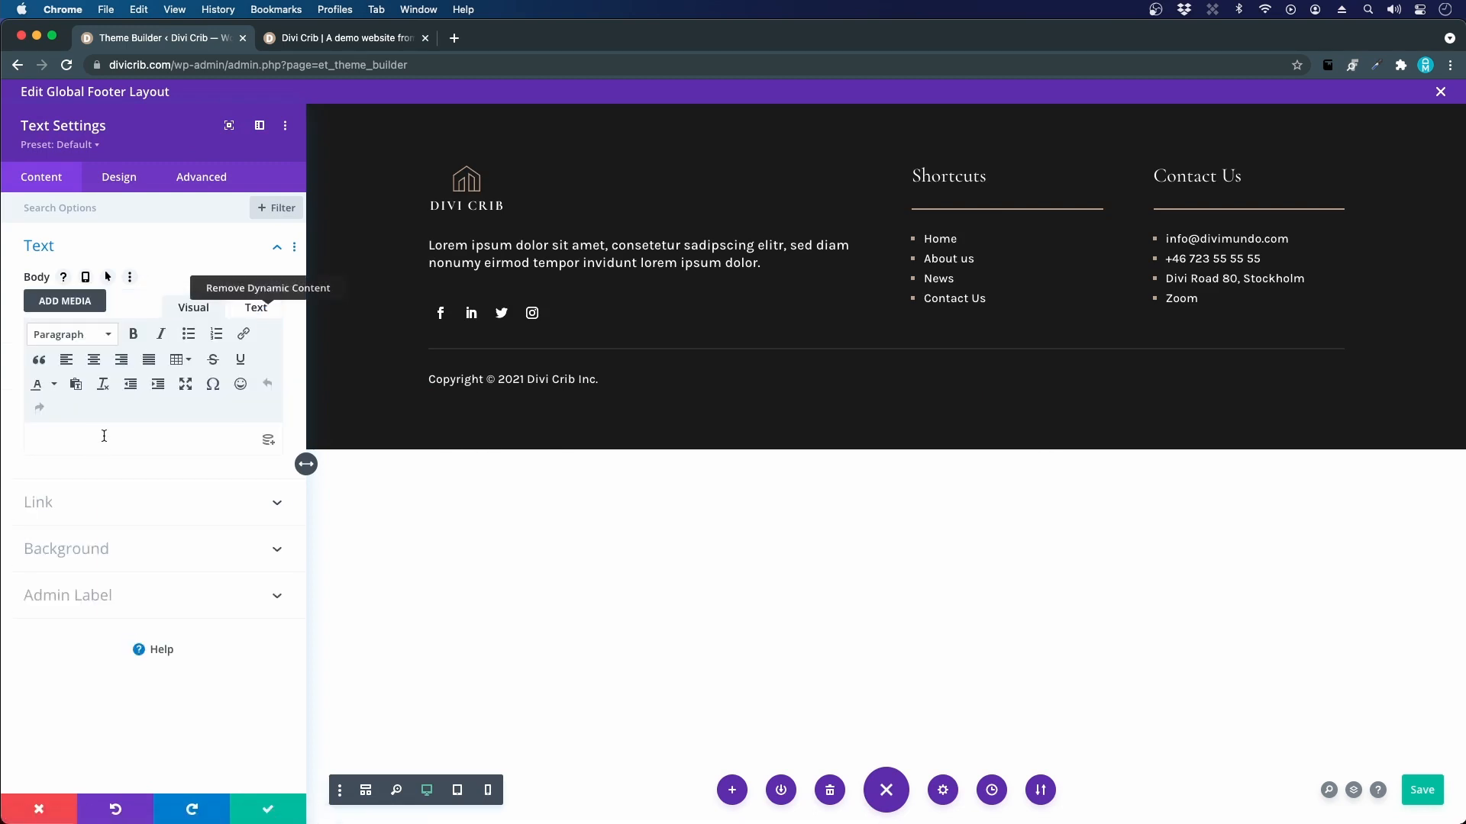
{"action": "type", "text": "Privacu"}
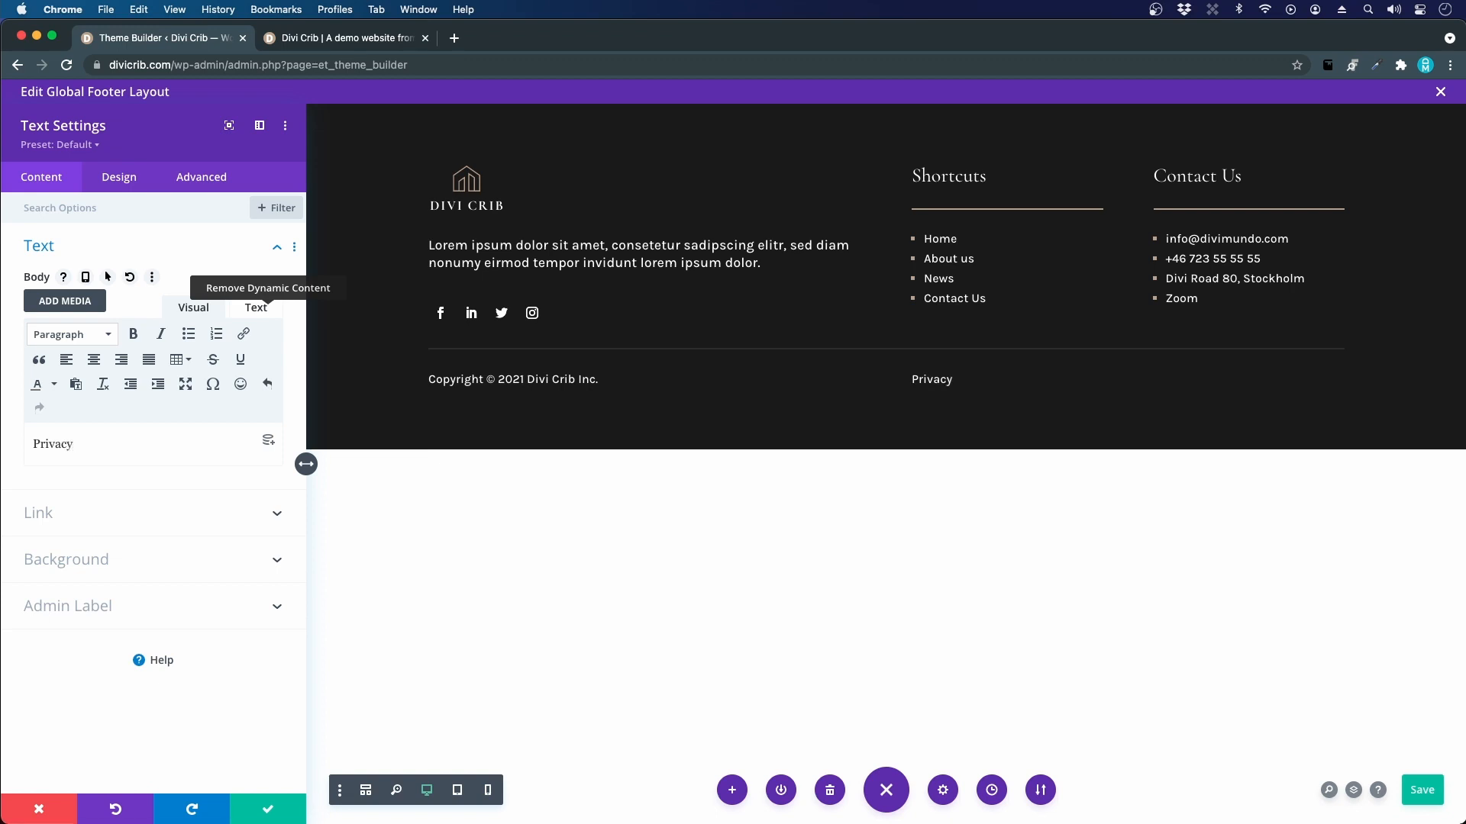
{"action": "type", "text": " O"}
{"action": "type", "text": "olicy"}
- Link the "Privacy Policy" text to /privacy-policy/, with the link opening in a new window
{"action": "left_click_drag", "start_coordinate": [111, 455], "coordinate": [4, 443]}
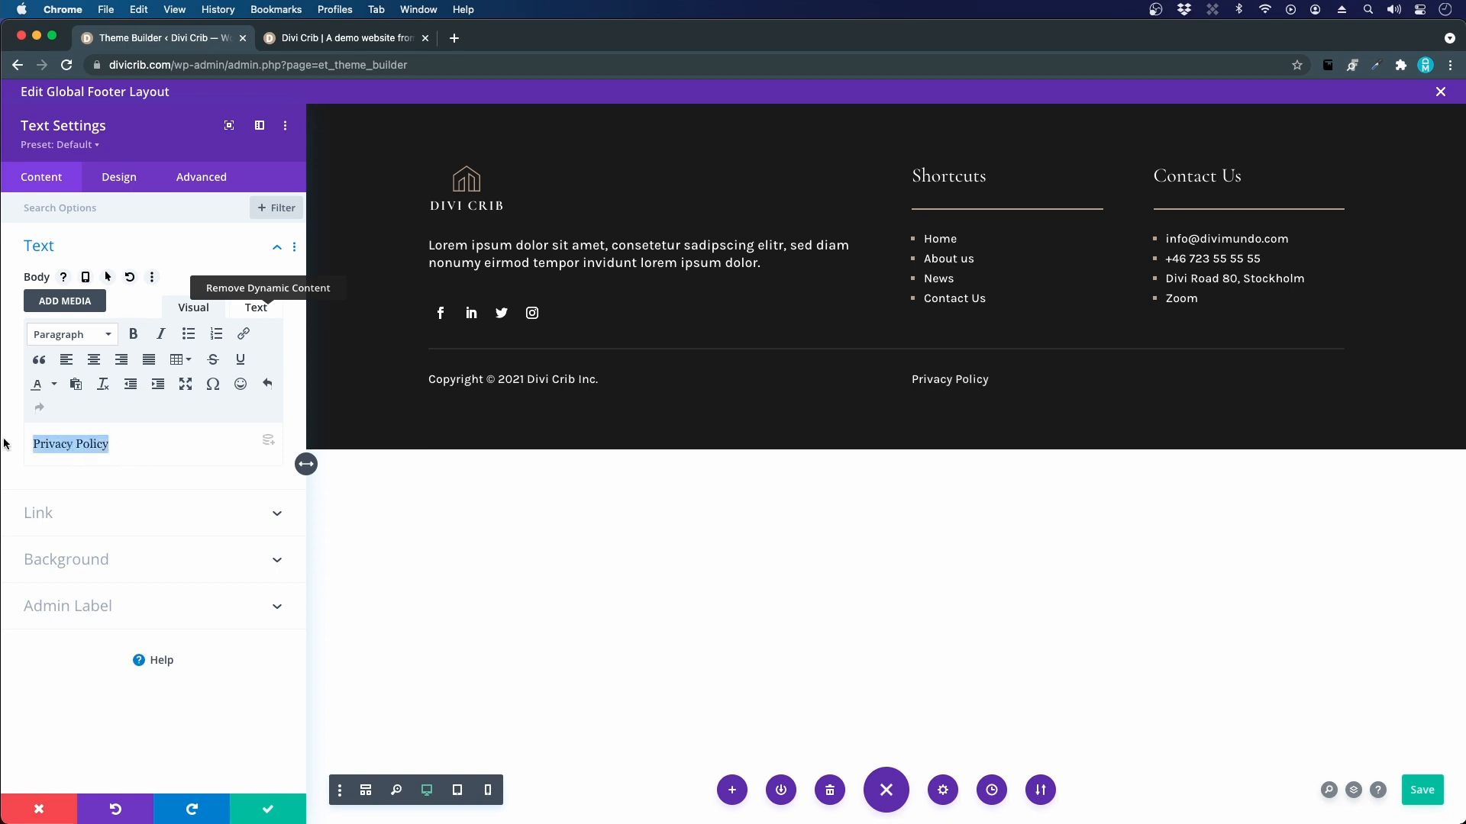
{"action": "left_click", "coordinate": [242, 334]}
{"action": "left_click", "coordinate": [767, 403]}
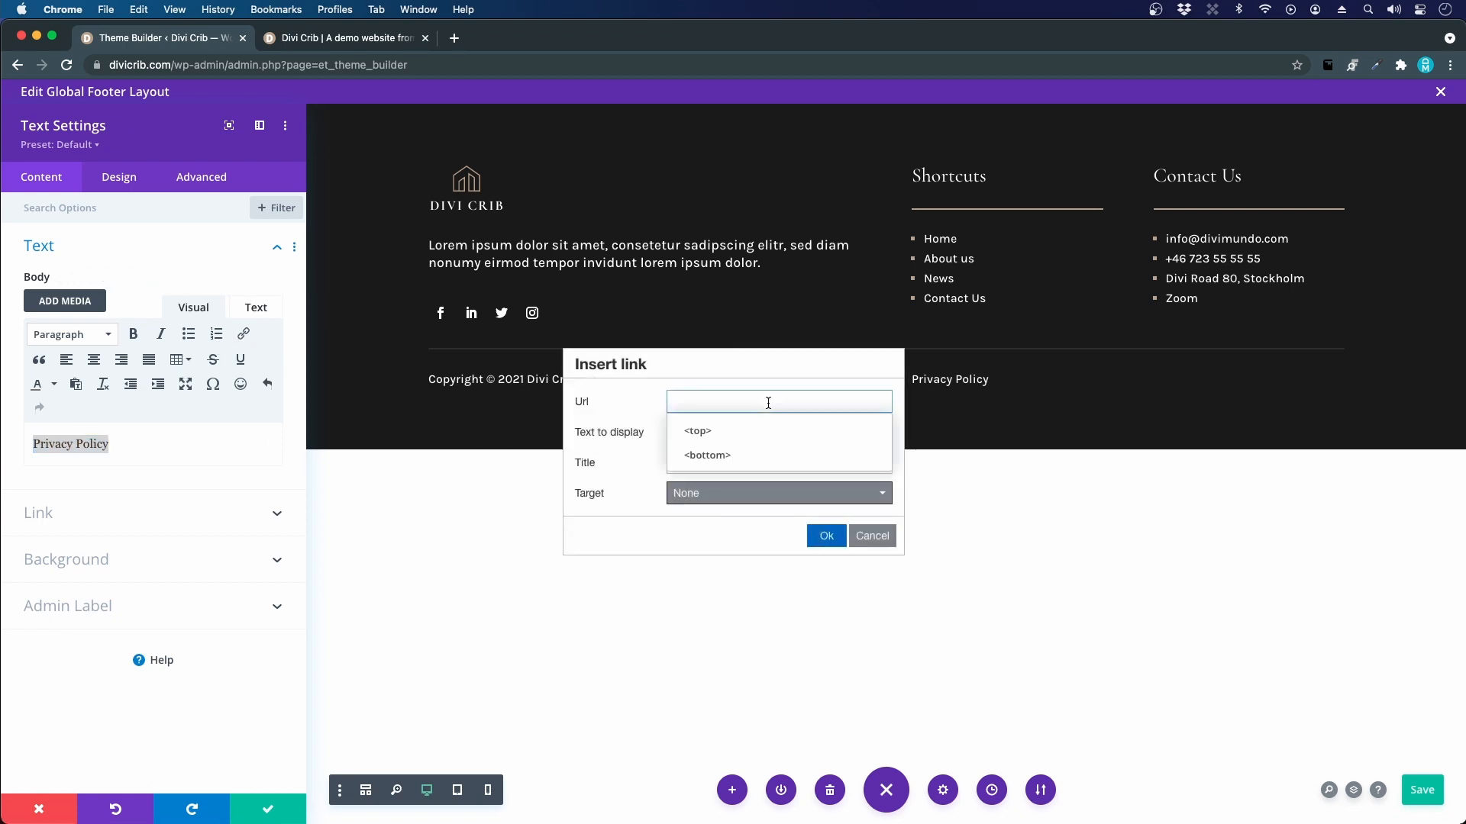
{"action": "type", "text": "/pti"}
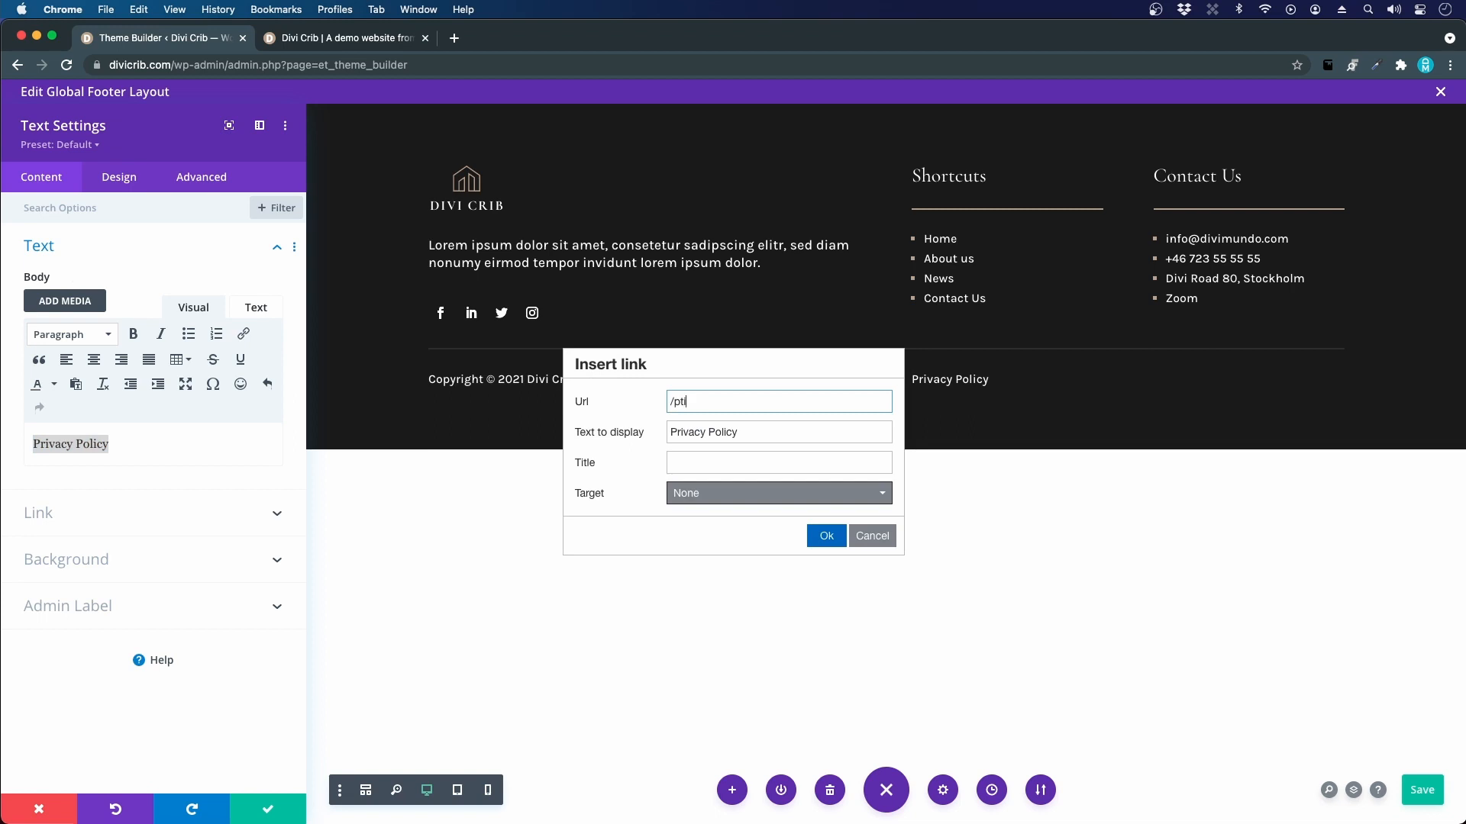
{"action": "type", "text": "acy-policy/"}
{"action": "left_click", "coordinate": [671, 496]}
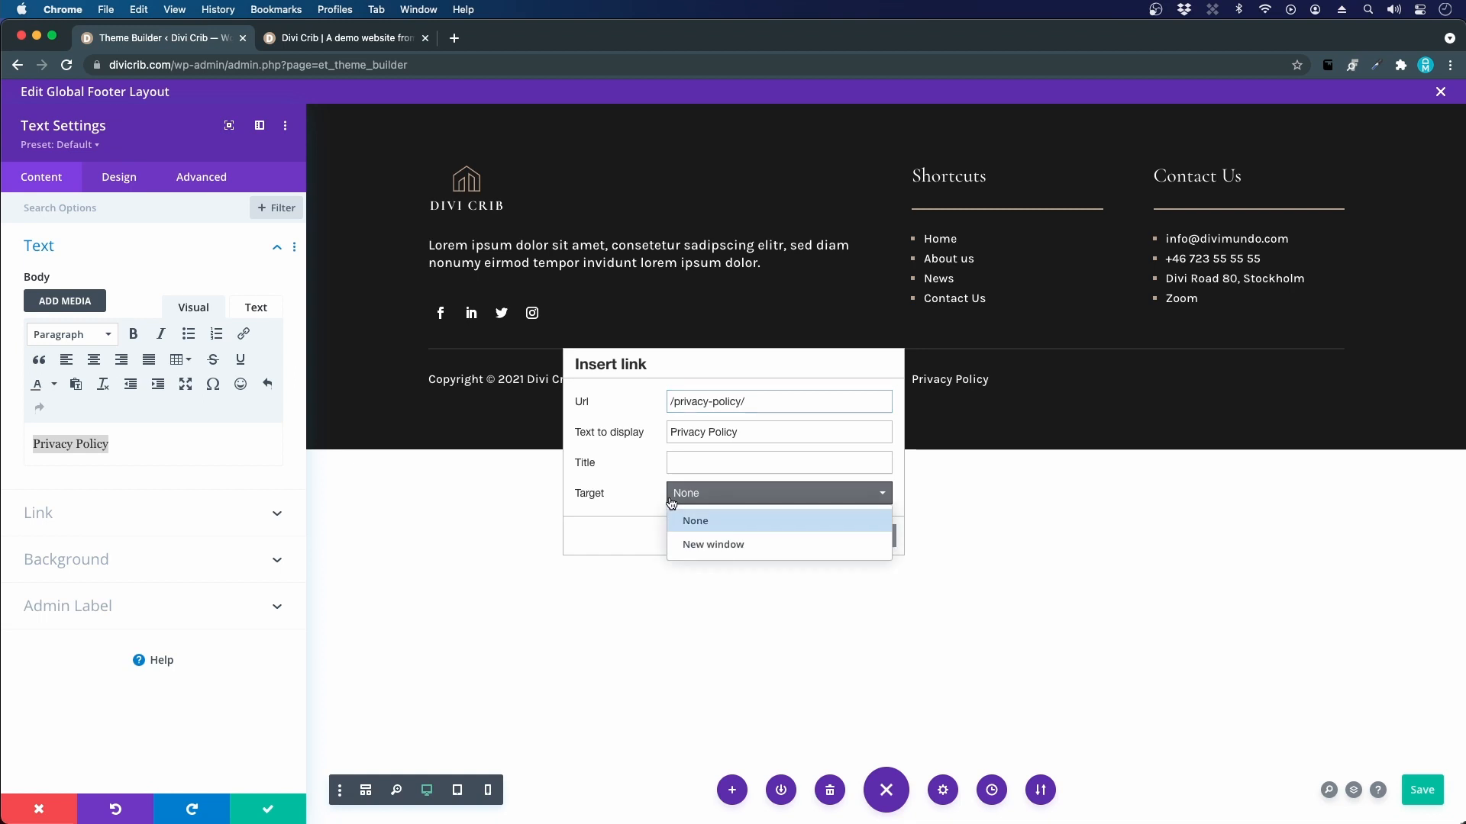
{"action": "left_click", "coordinate": [717, 545]}
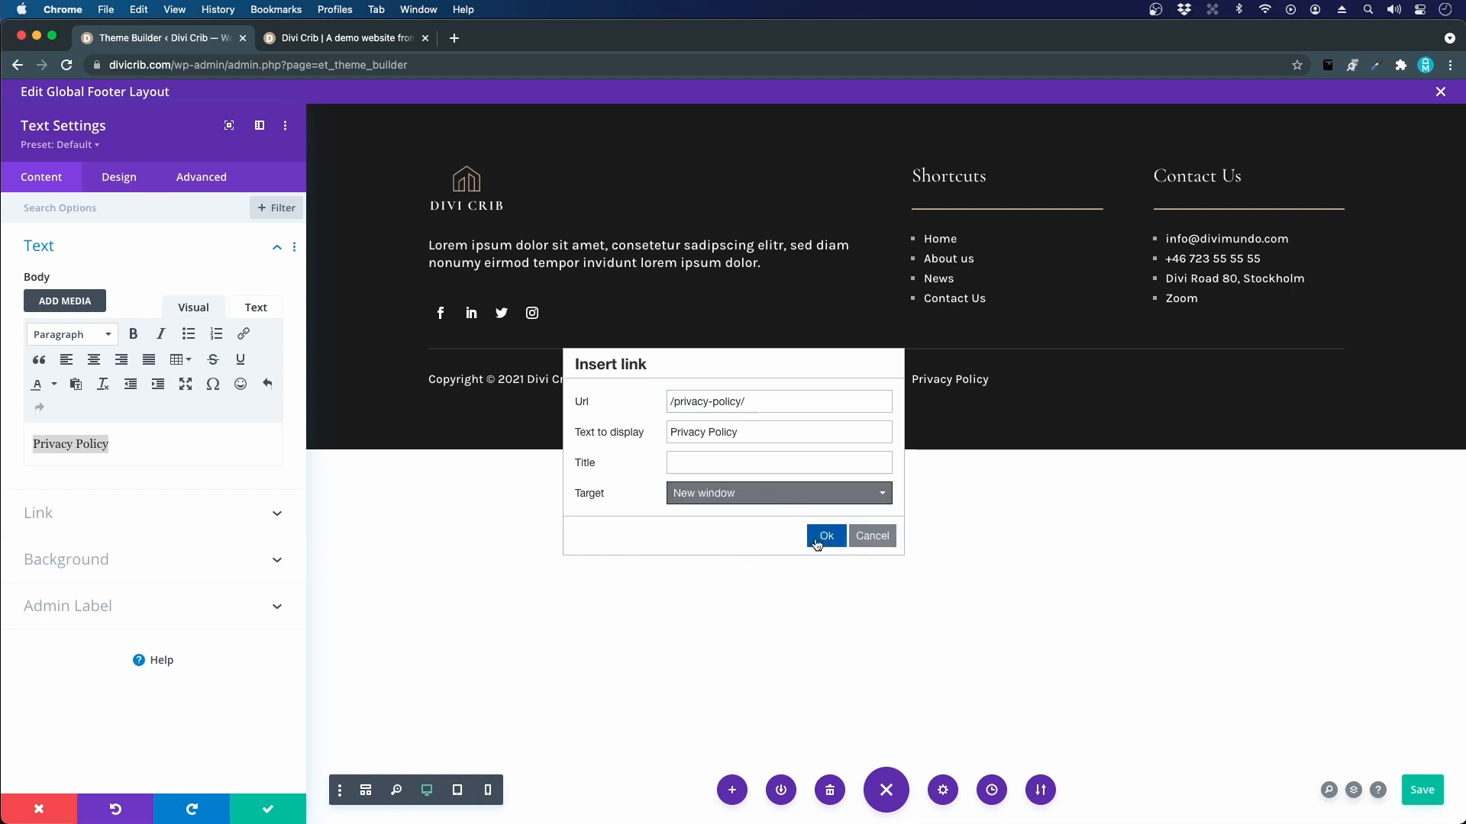
{"action": "left_click", "coordinate": [817, 543]}
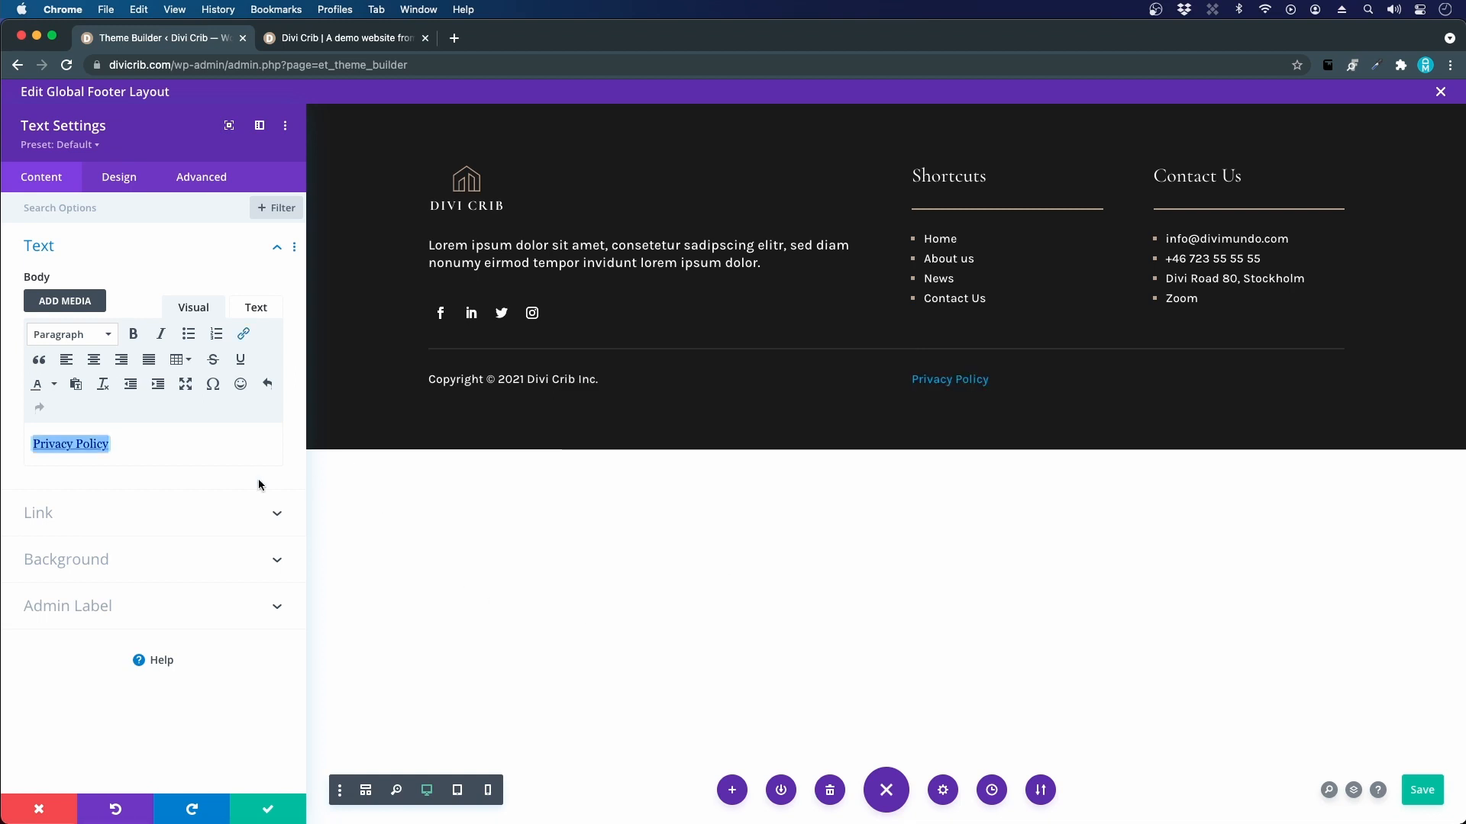
- Set the Privacy Policy link's text color to white, and its hover color to the saved beige
{"action": "left_click", "coordinate": [909, 378]}
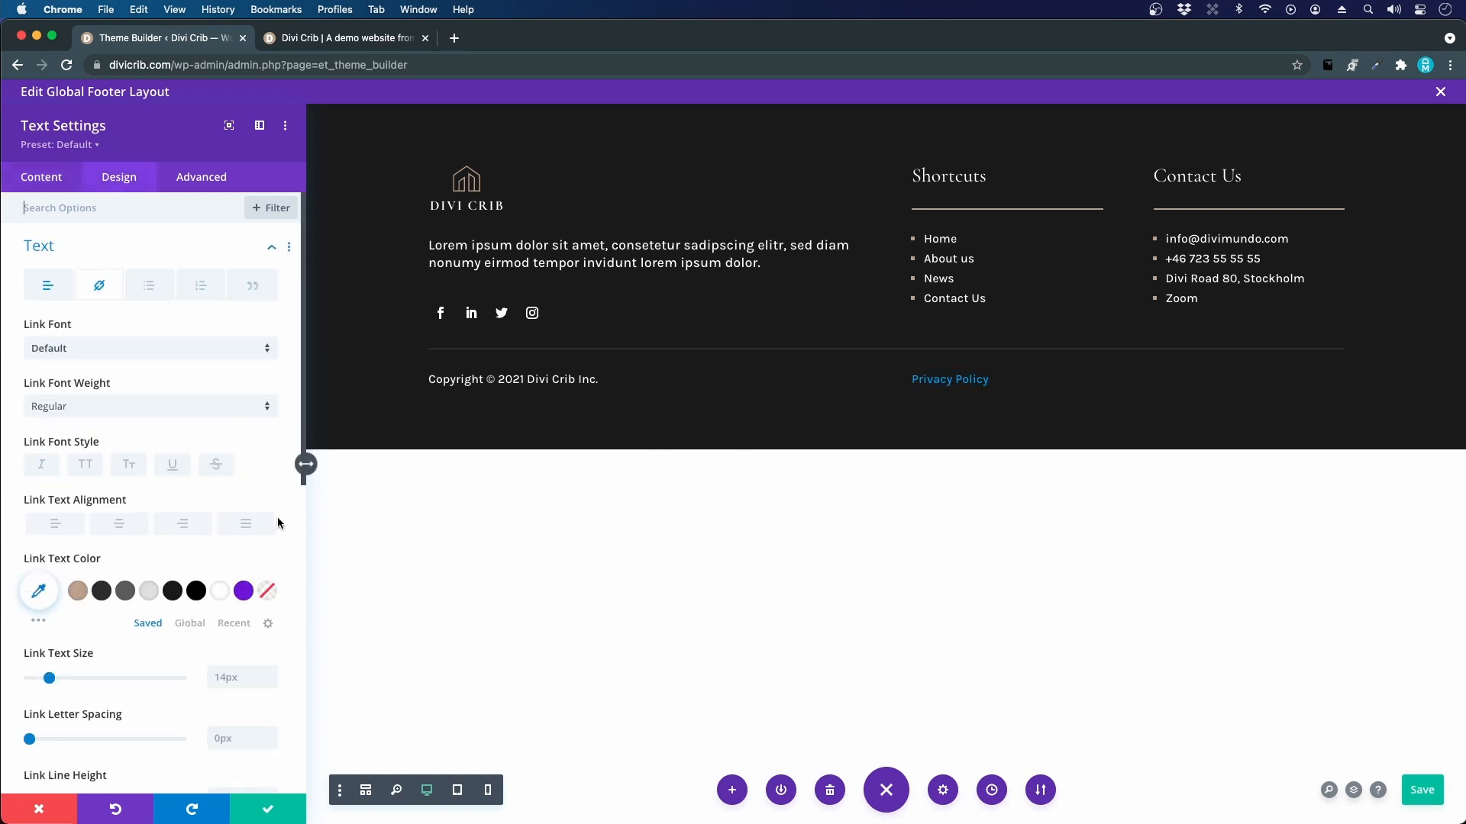
{"action": "left_click", "coordinate": [226, 593]}
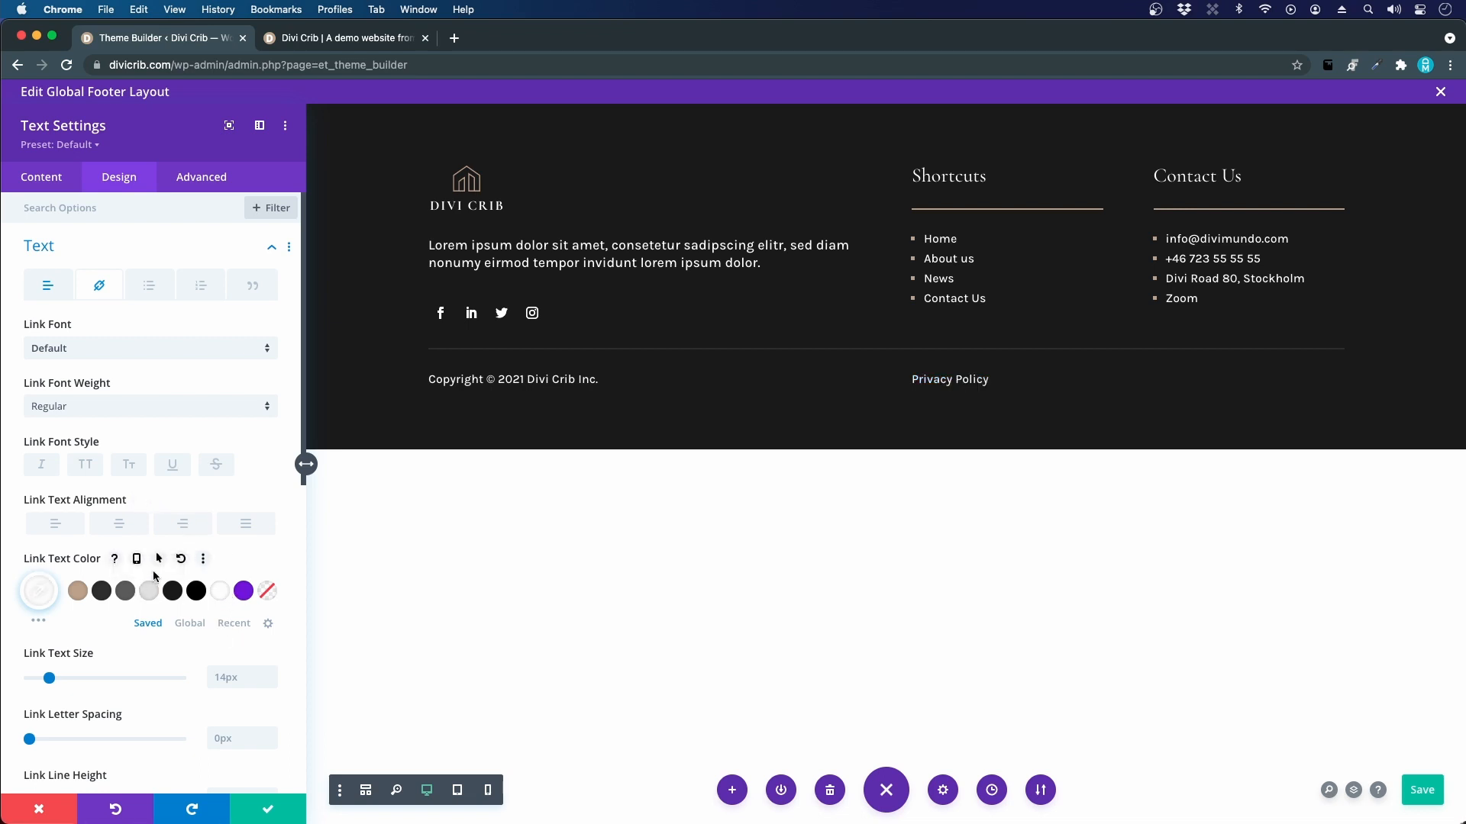
{"action": "left_click", "coordinate": [159, 559]}
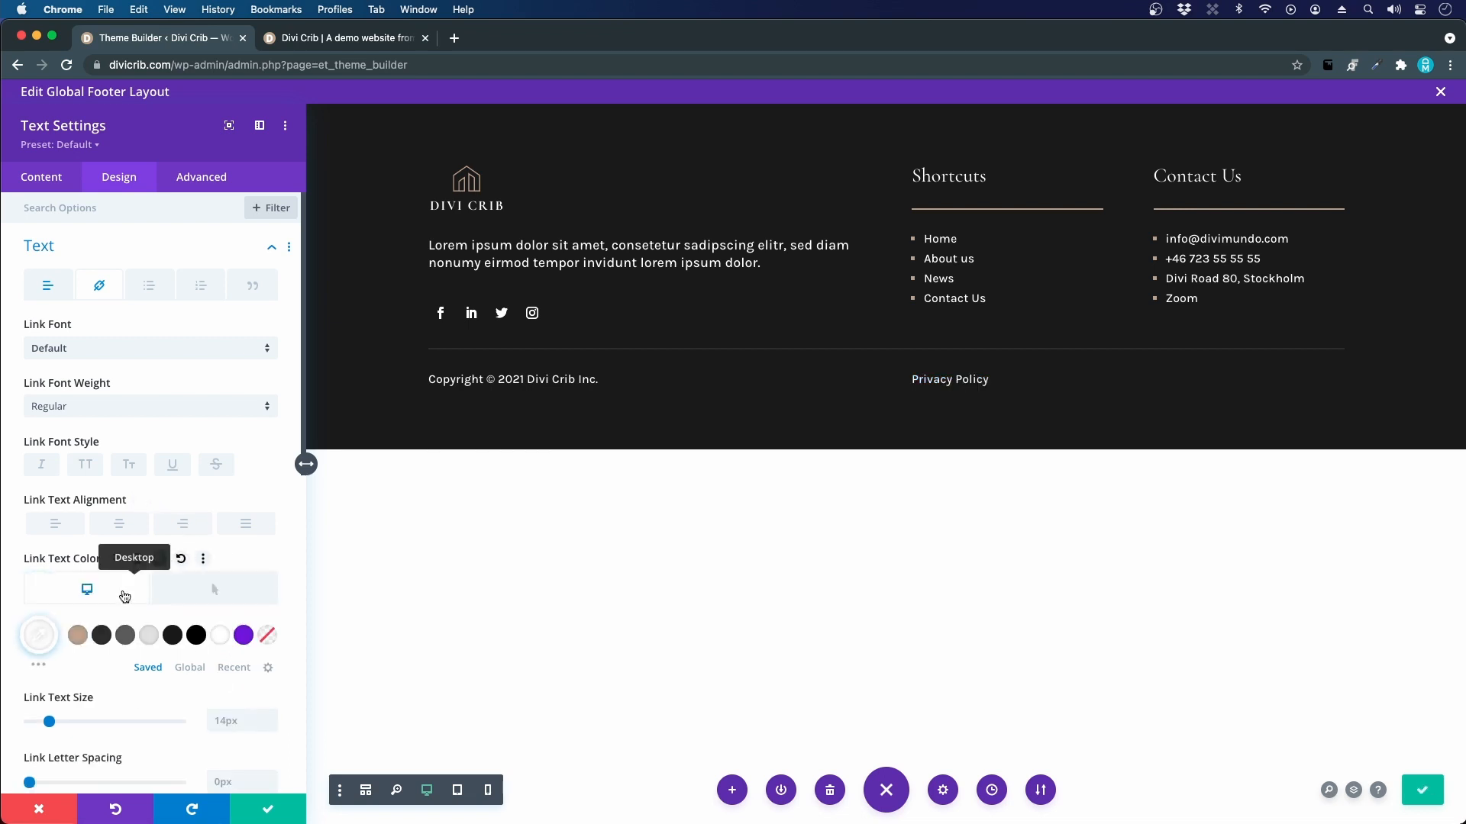
{"action": "left_click", "coordinate": [233, 597]}
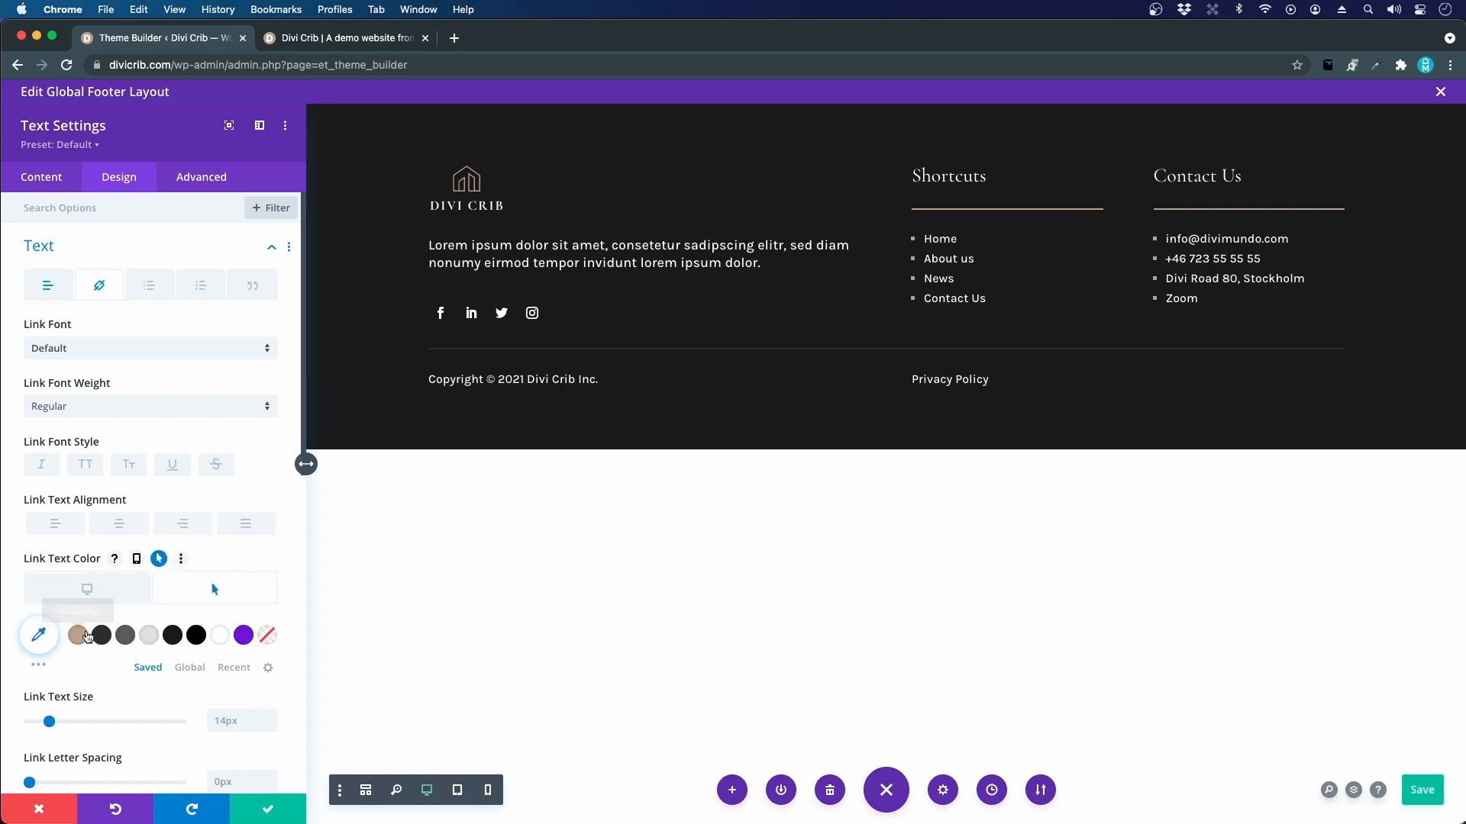
{"action": "left_click", "coordinate": [84, 636]}
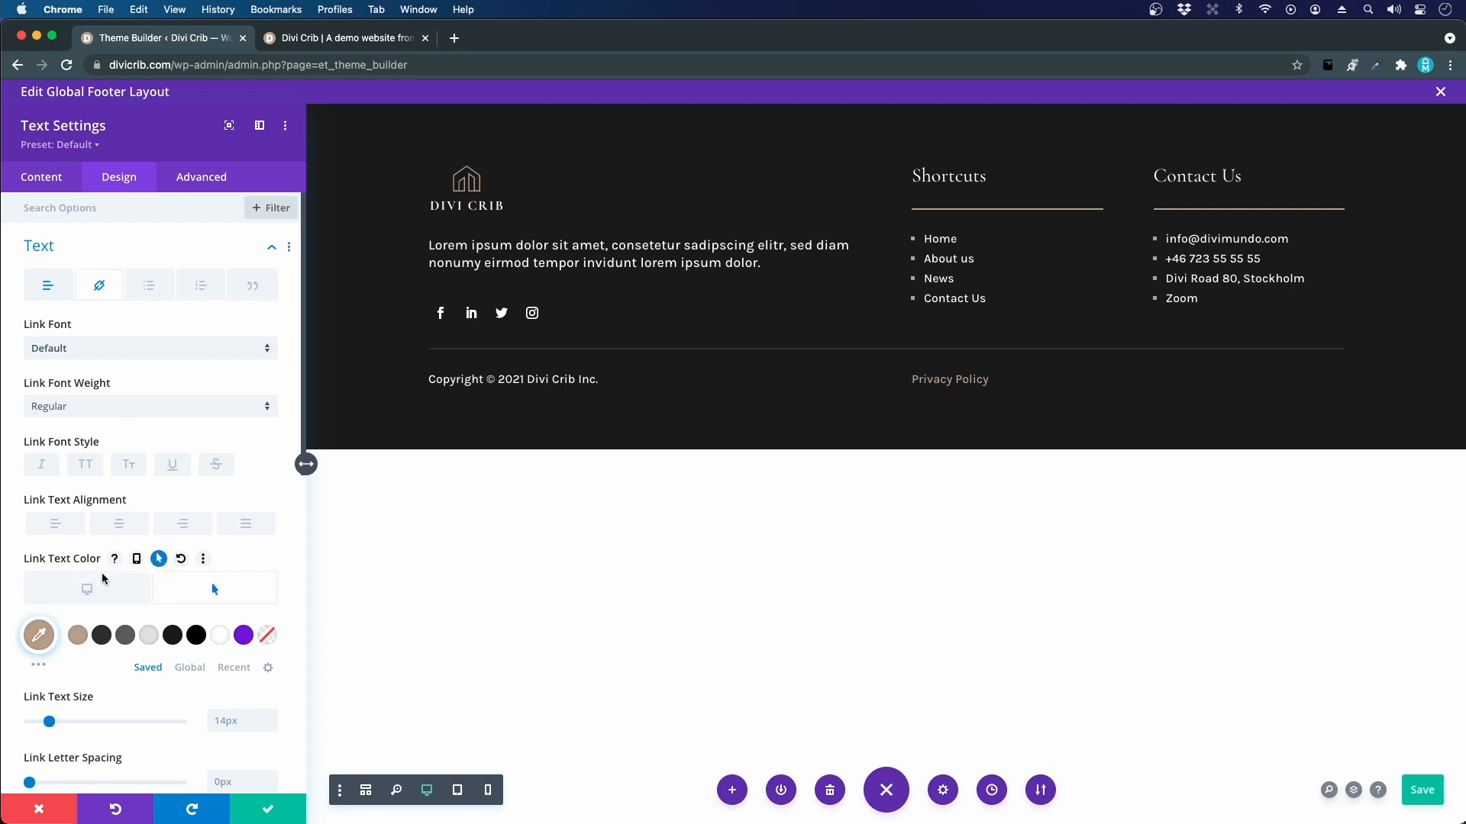
{"action": "left_click", "coordinate": [93, 594]}
{"action": "left_click", "coordinate": [219, 597]}
- Set the Privacy Policy module's link alignment to left and its text alignment to right, and save the module
{"action": "left_click", "coordinate": [55, 523]}
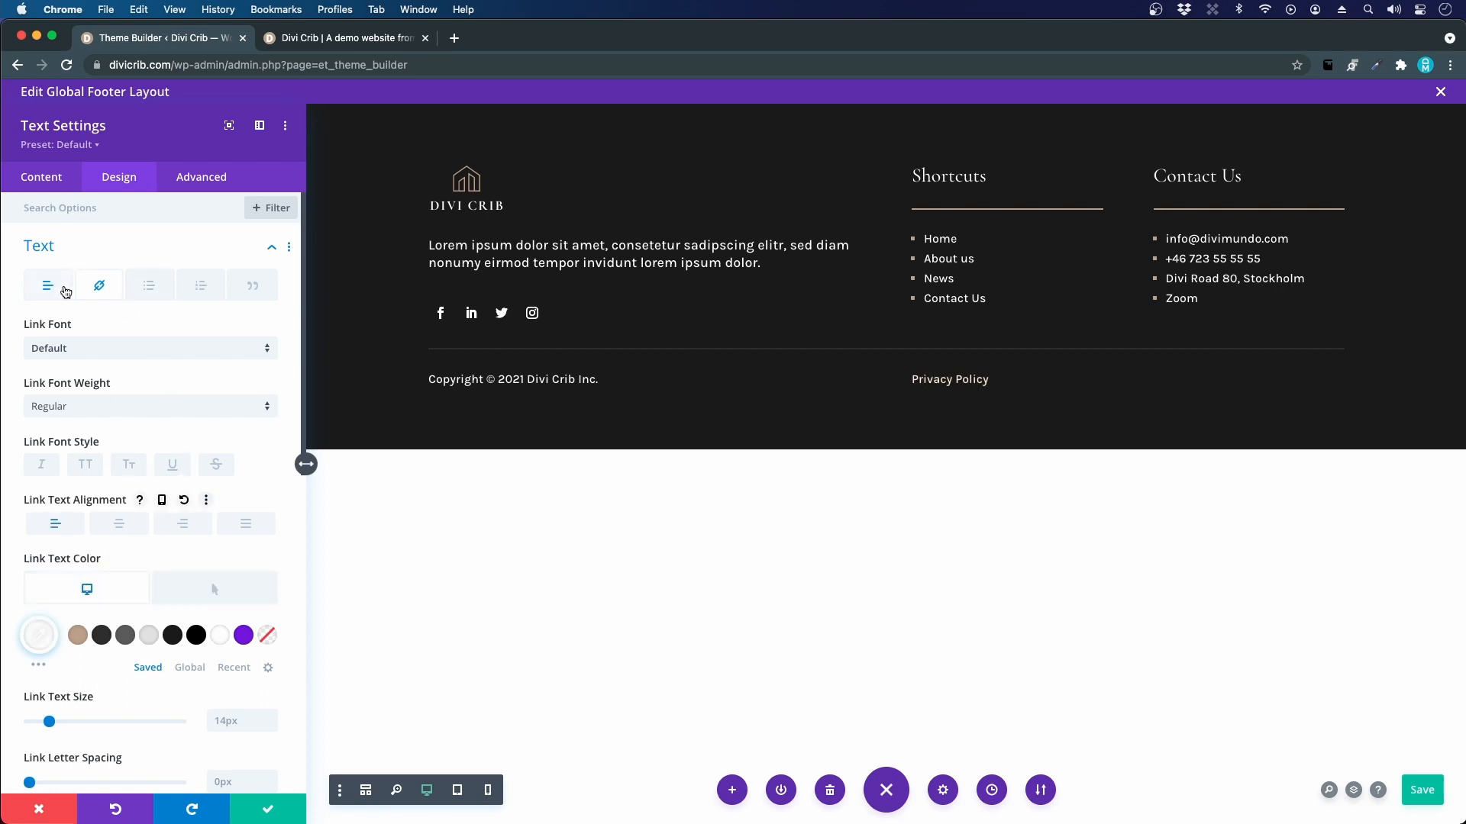
{"action": "left_click", "coordinate": [50, 293]}
{"action": "scroll", "coordinate": [180, 498], "scroll_direction": "down", "scroll_amount": 3}
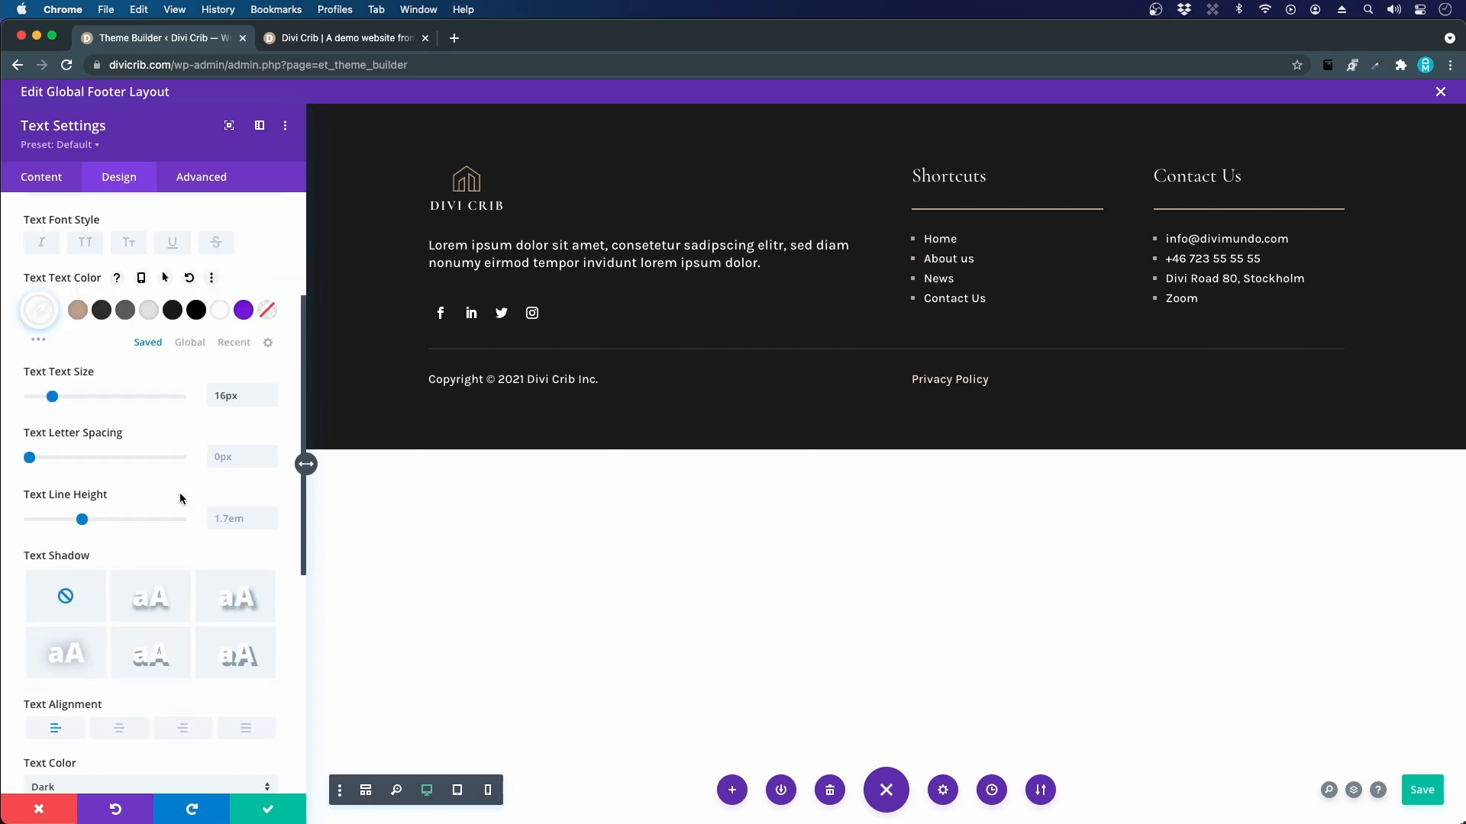
{"action": "scroll", "coordinate": [180, 499], "scroll_direction": "down", "scroll_amount": 3}
{"action": "left_click", "coordinate": [185, 576]}
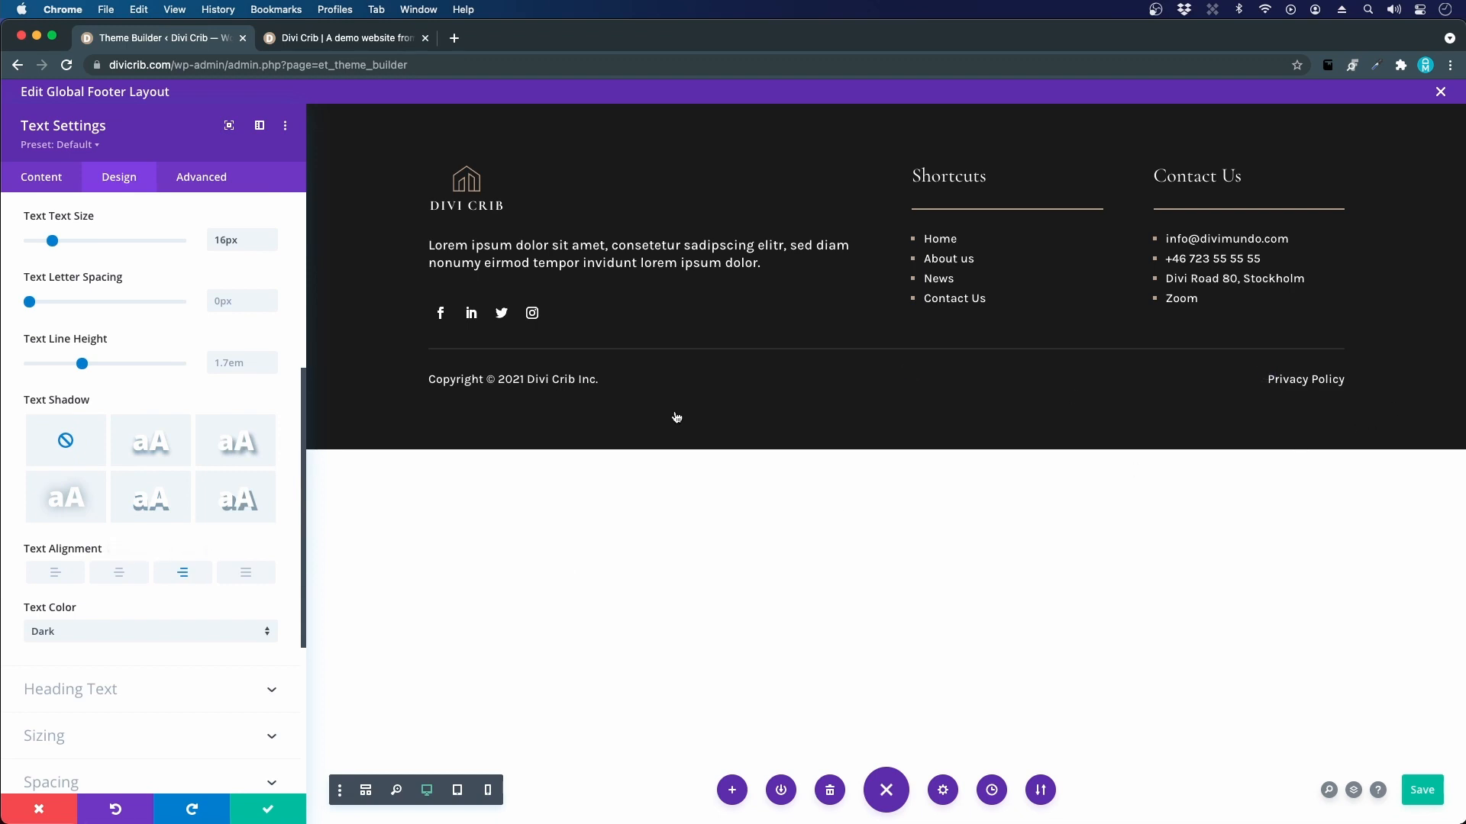
{"action": "left_click", "coordinate": [286, 811]}
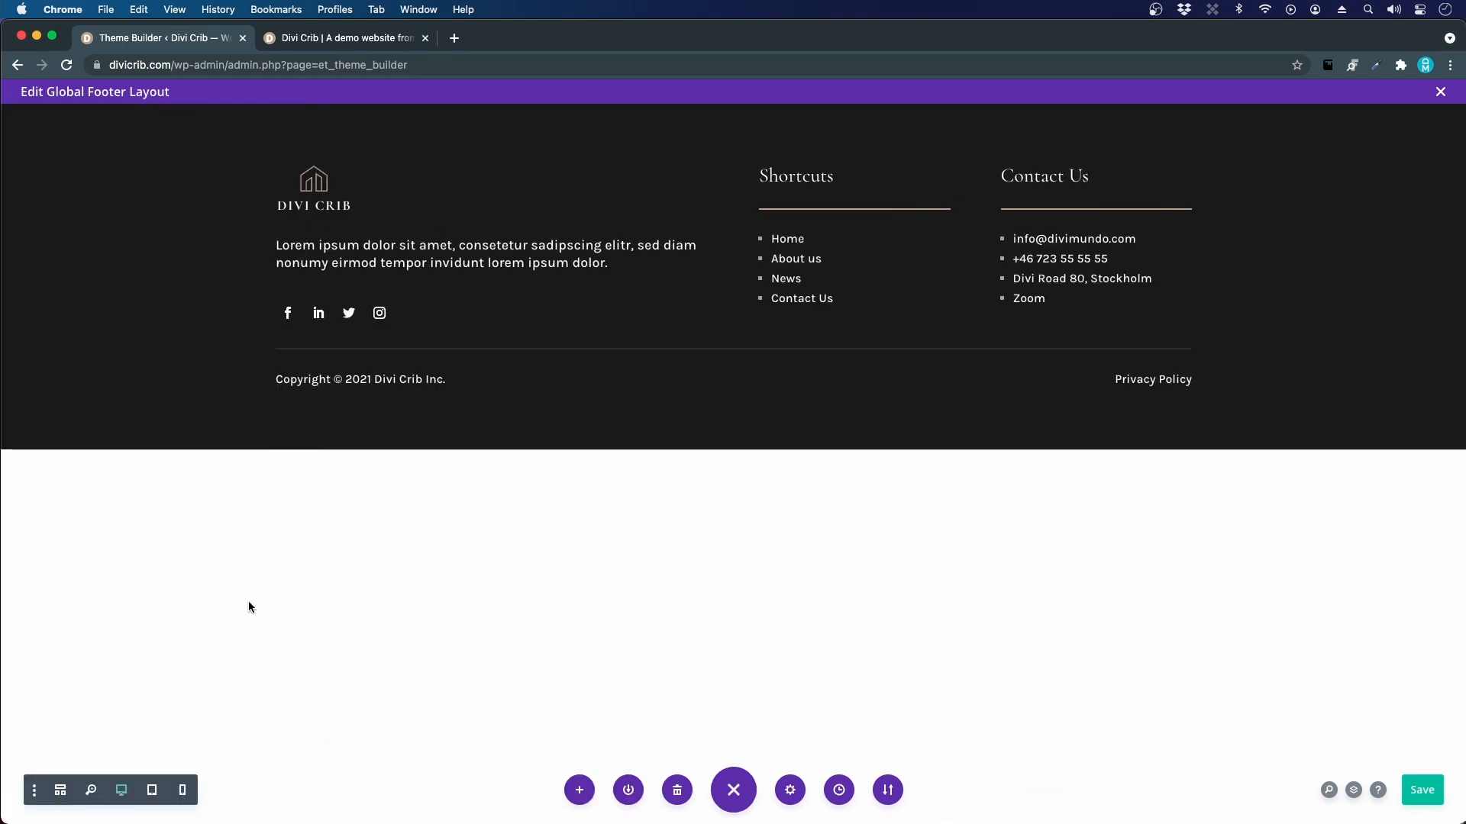
- Preview how the footer's bottom row is laid out in the tablet and phone views
{"action": "left_click", "coordinate": [160, 798]}
{"action": "scroll", "coordinate": [605, 621], "scroll_direction": "down", "scroll_amount": 2}
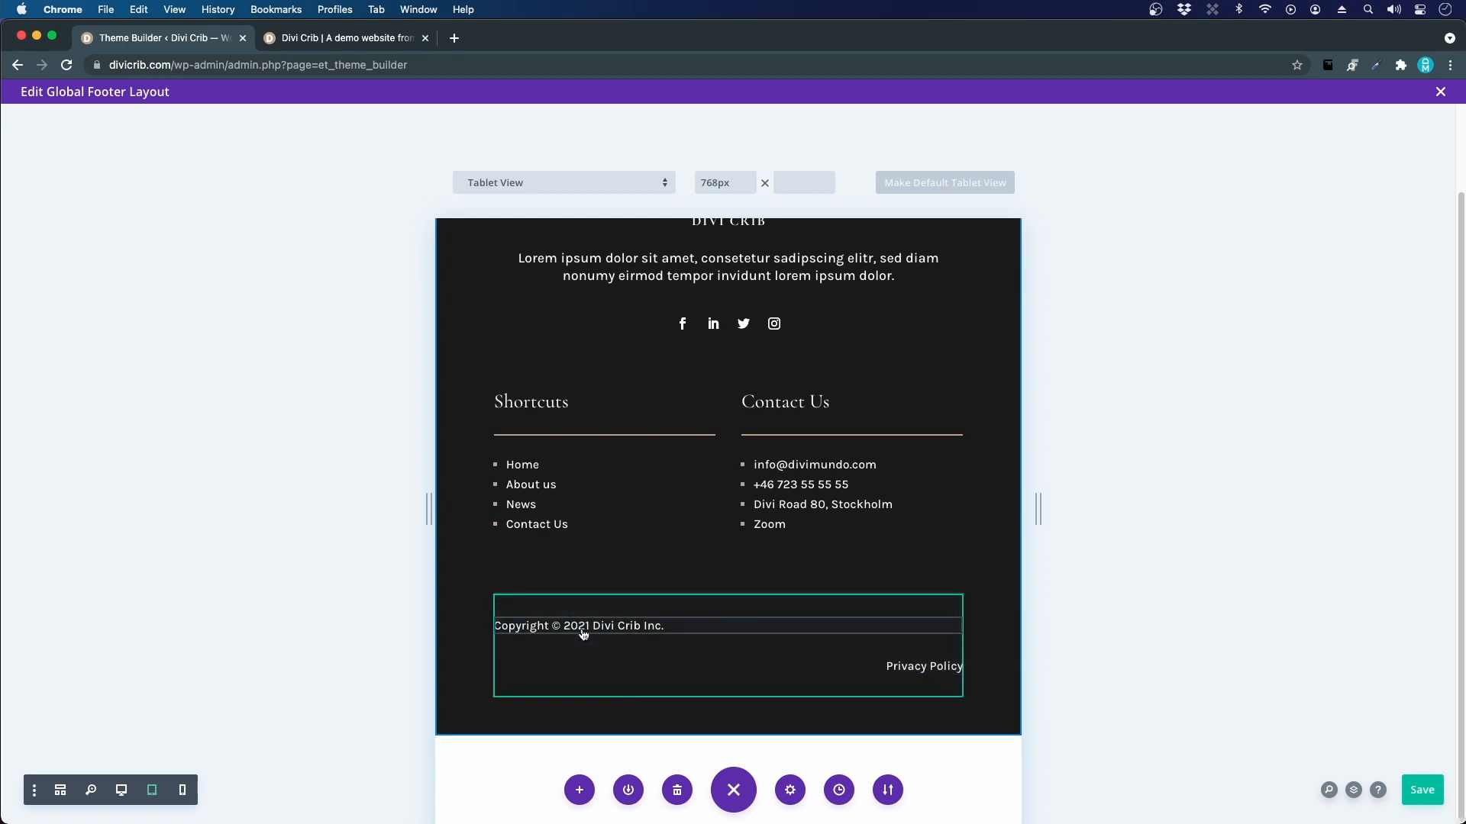
{"action": "left_click", "coordinate": [180, 791]}
{"action": "scroll", "coordinate": [859, 571], "scroll_direction": "down", "scroll_amount": 4}
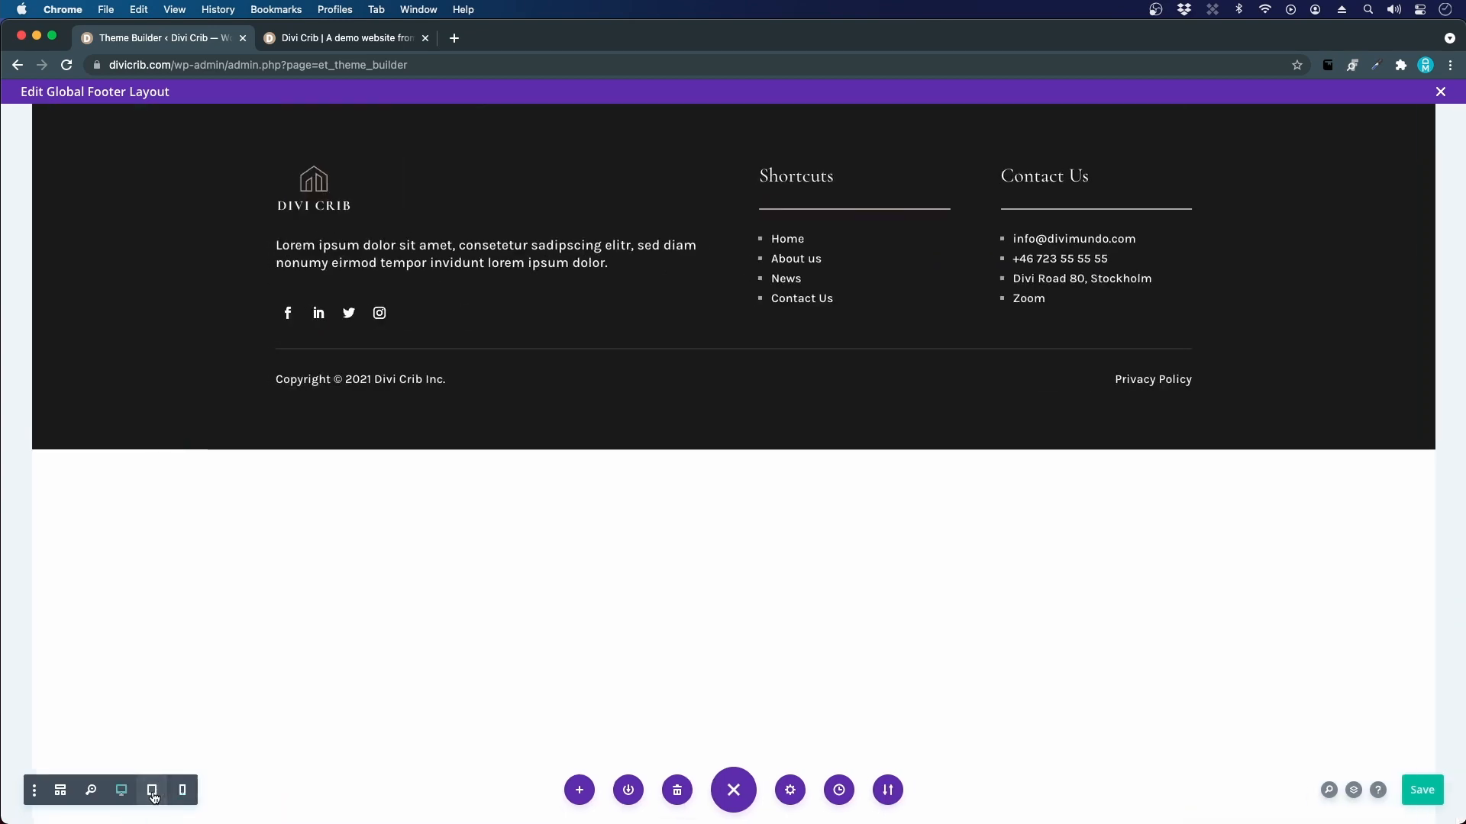
{"action": "left_click", "coordinate": [153, 795]}
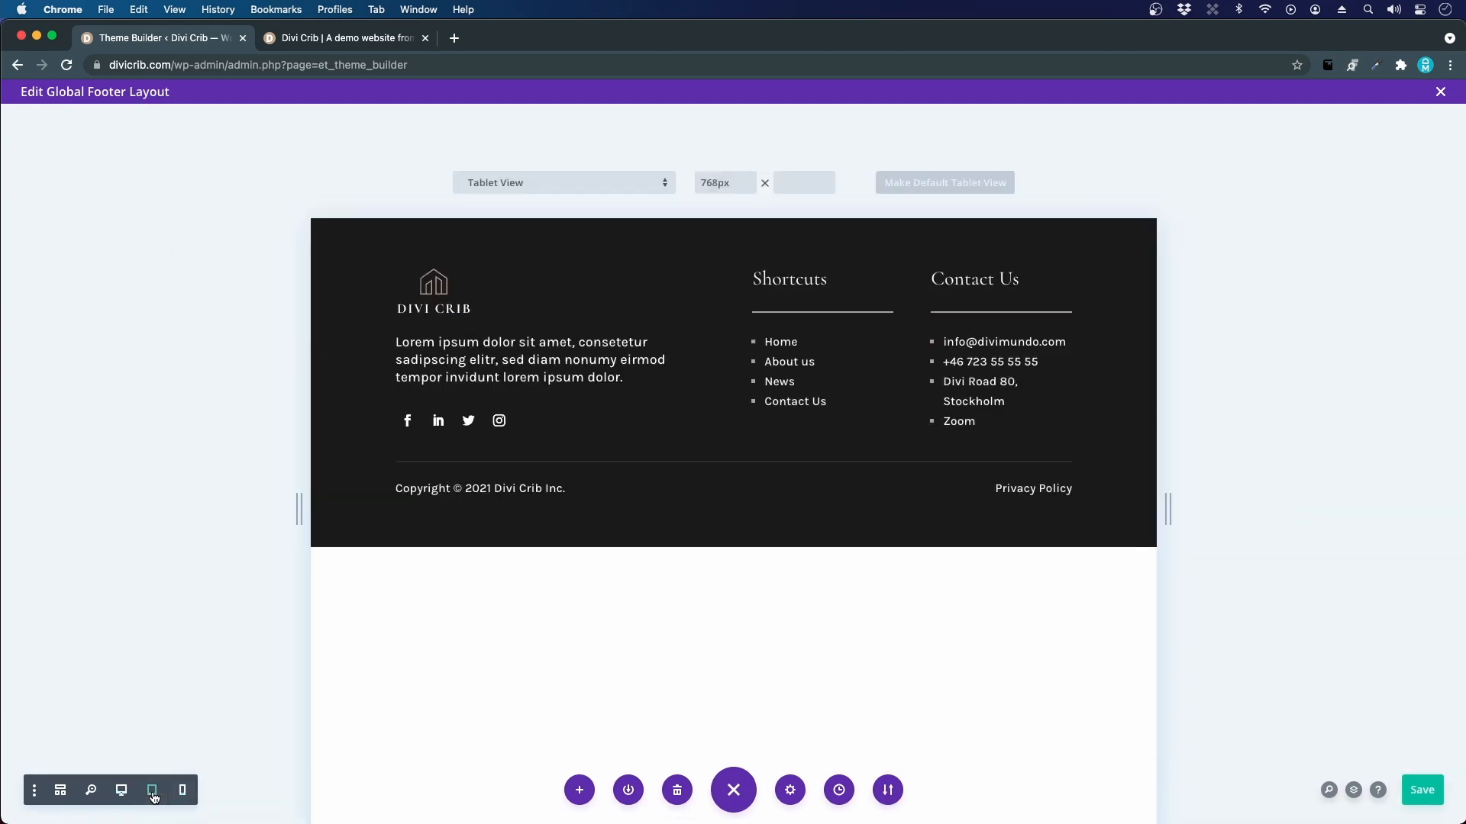
{"action": "left_click", "coordinate": [152, 795]}
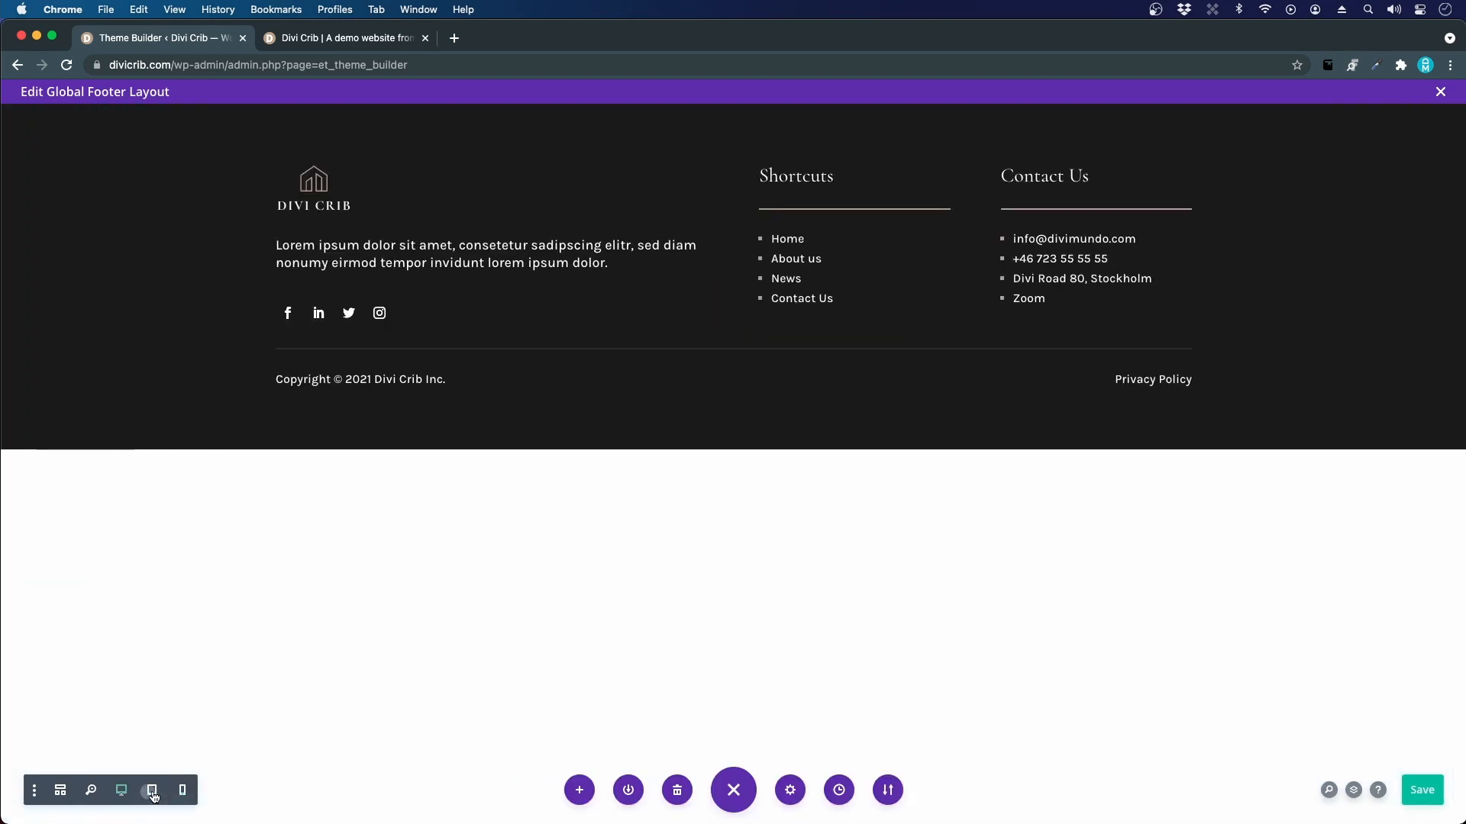
- Center the copyright text on tablet, check its phone alignment, and save the Text module
{"action": "left_click", "coordinate": [152, 791]}
{"action": "scroll", "coordinate": [802, 588], "scroll_direction": "down", "scroll_amount": 3}
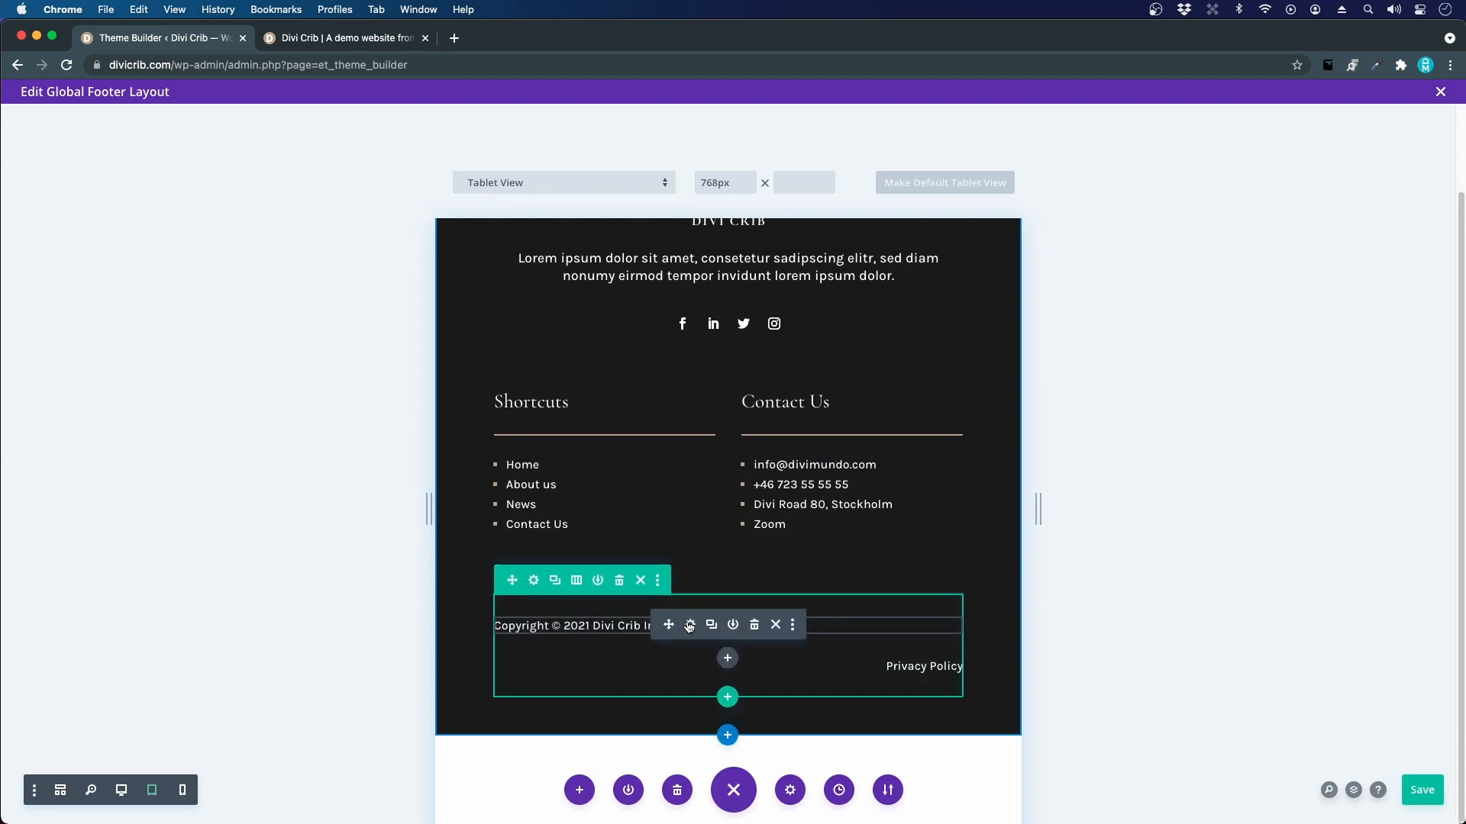
{"action": "left_click", "coordinate": [689, 625]}
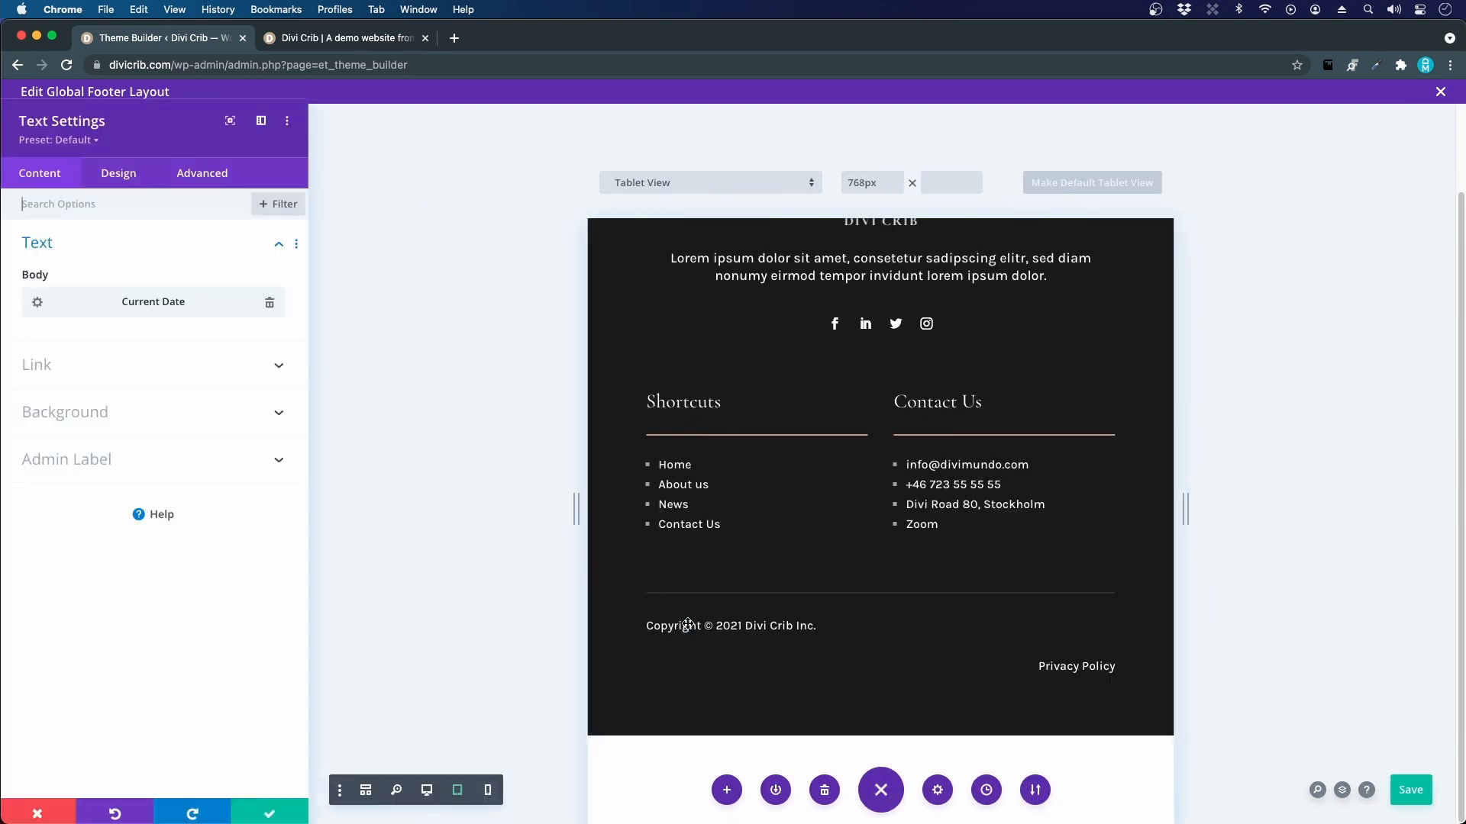
{"action": "left_click", "coordinate": [106, 174]}
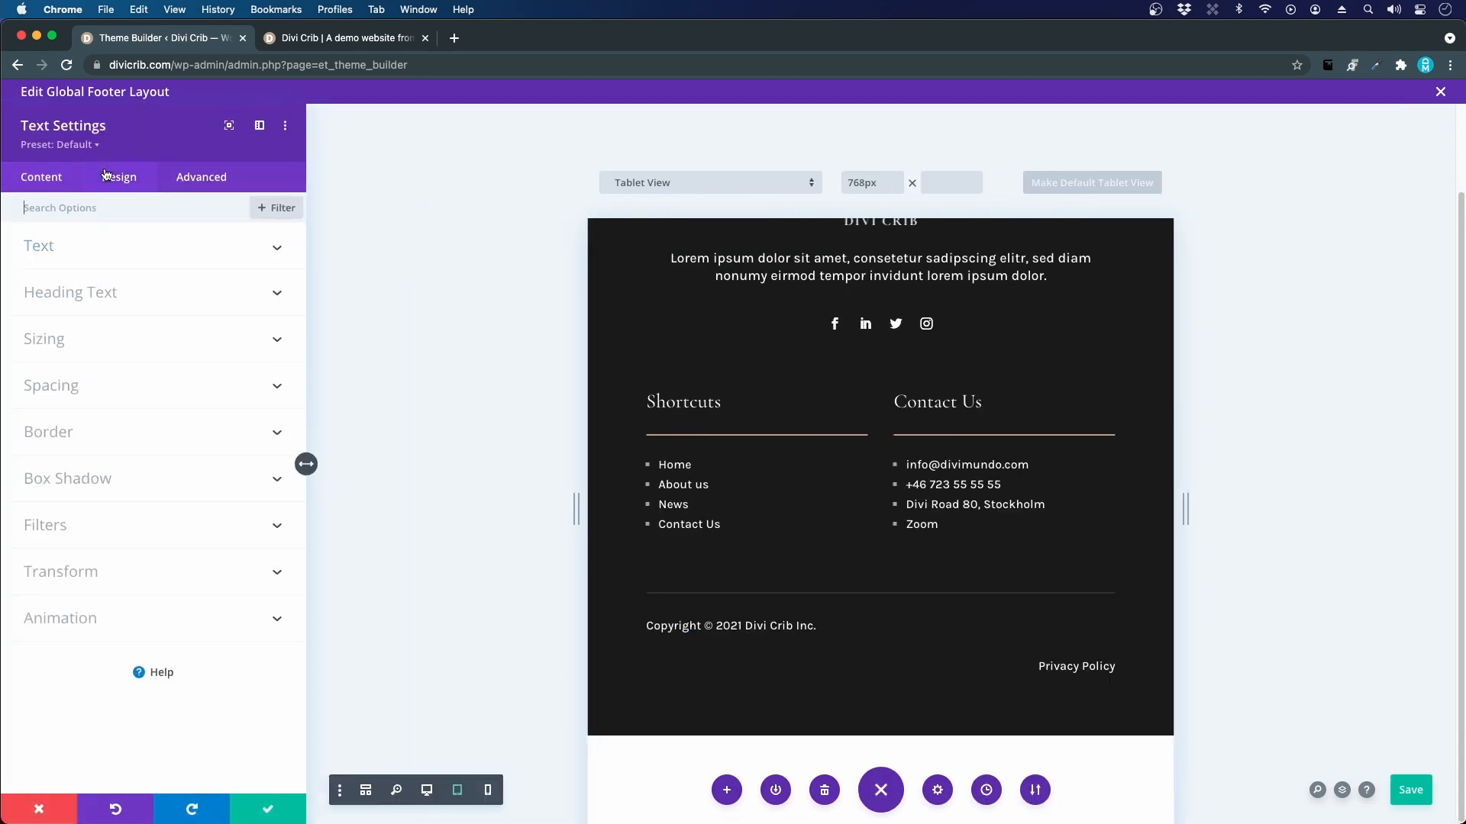
{"action": "left_click", "coordinate": [56, 244]}
{"action": "scroll", "coordinate": [123, 412], "scroll_direction": "down", "scroll_amount": 10}
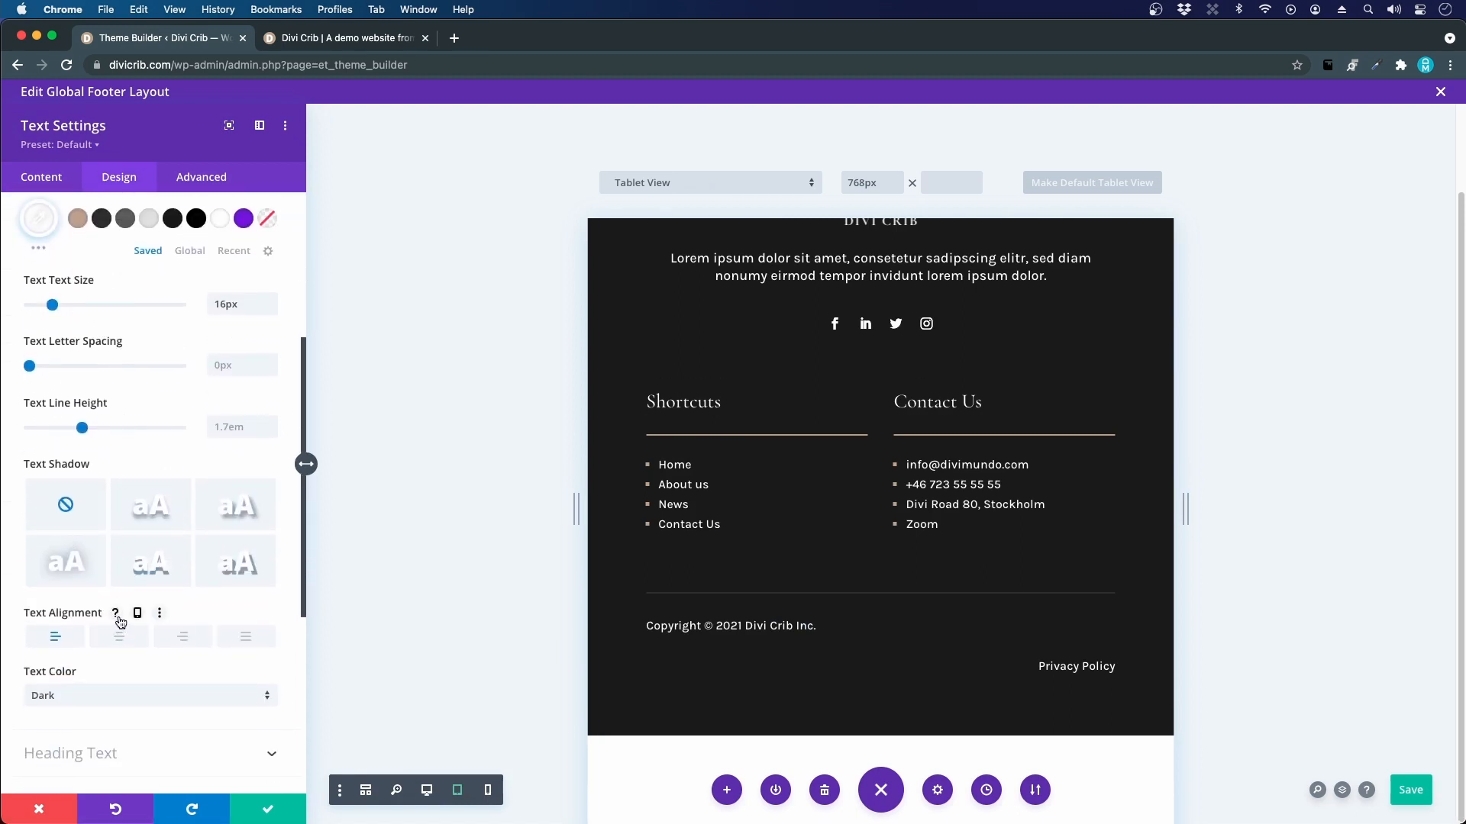
{"action": "left_click", "coordinate": [138, 615]}
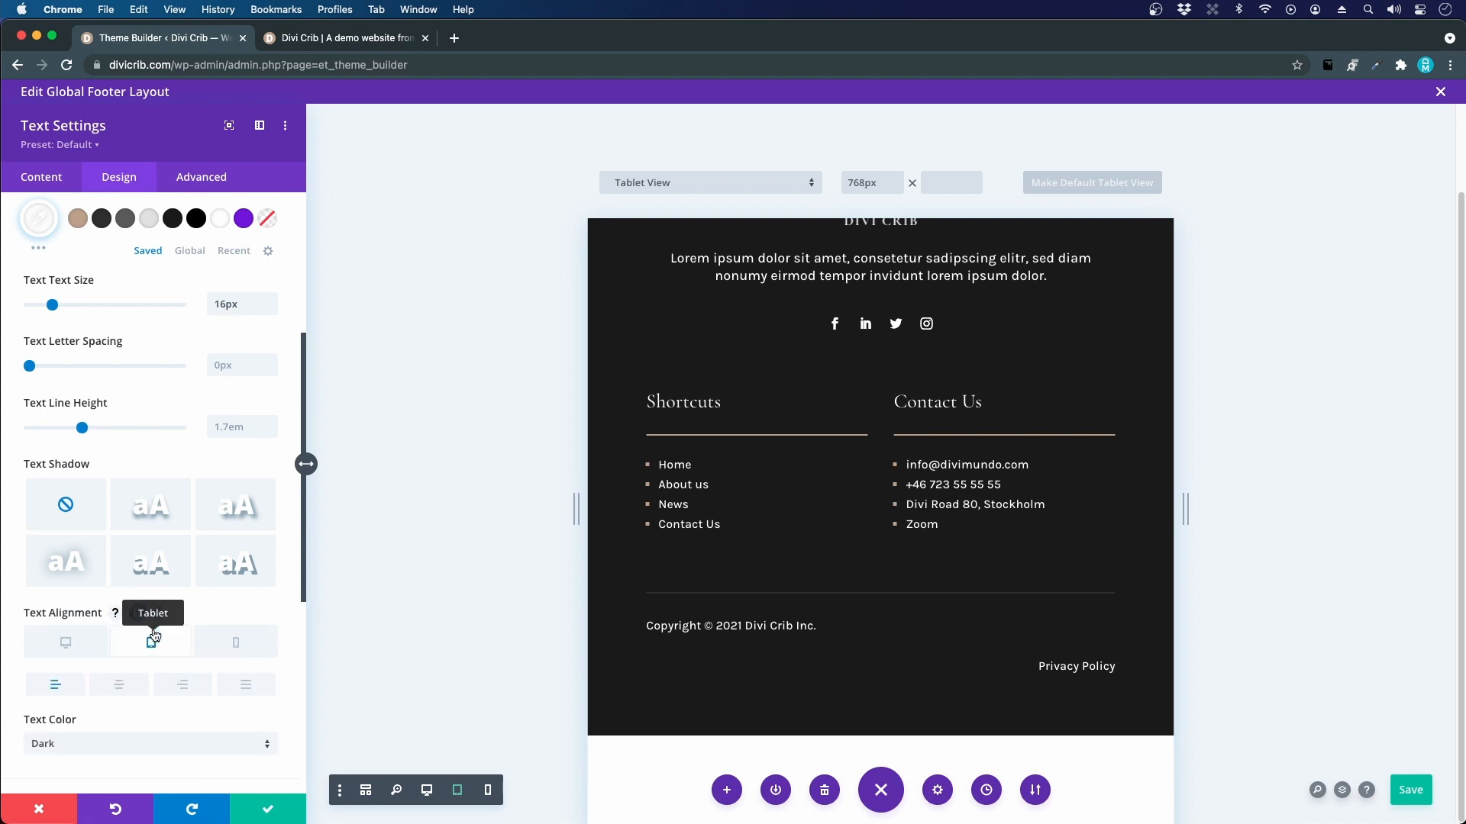
{"action": "left_click", "coordinate": [152, 640]}
{"action": "left_click", "coordinate": [120, 685]}
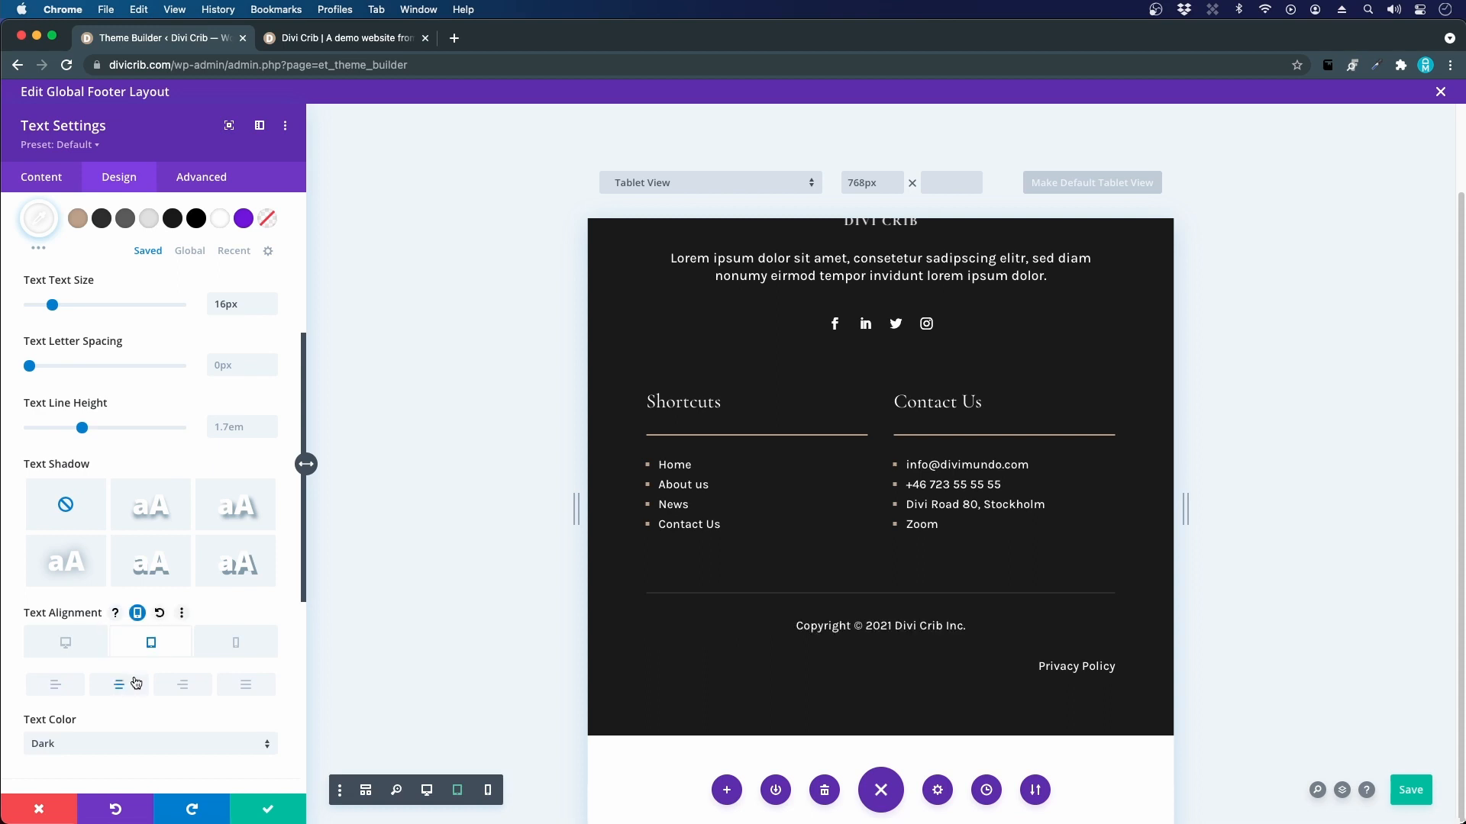
{"action": "left_click", "coordinate": [258, 651]}
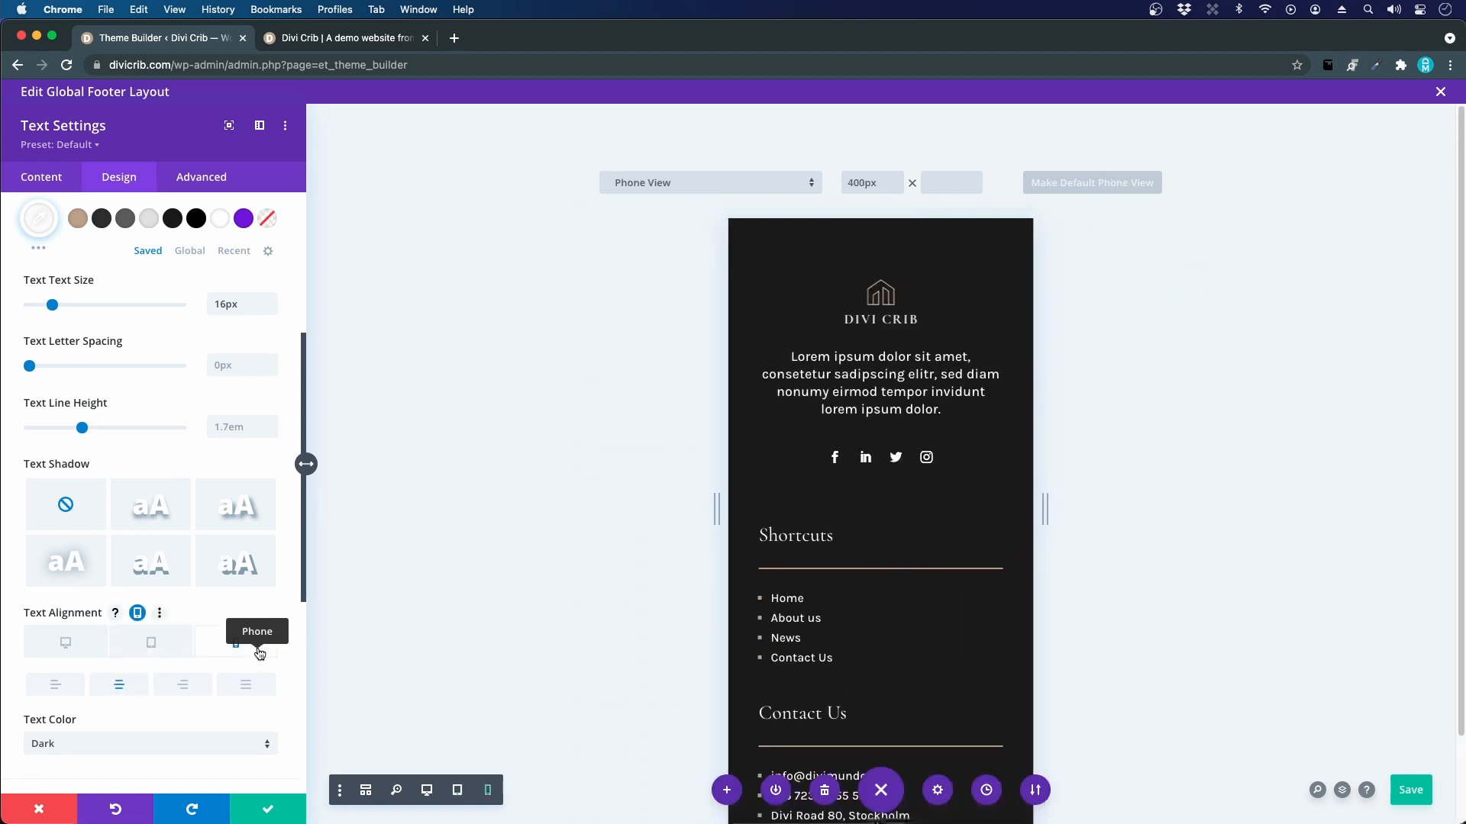
{"action": "left_click", "coordinate": [267, 809]}
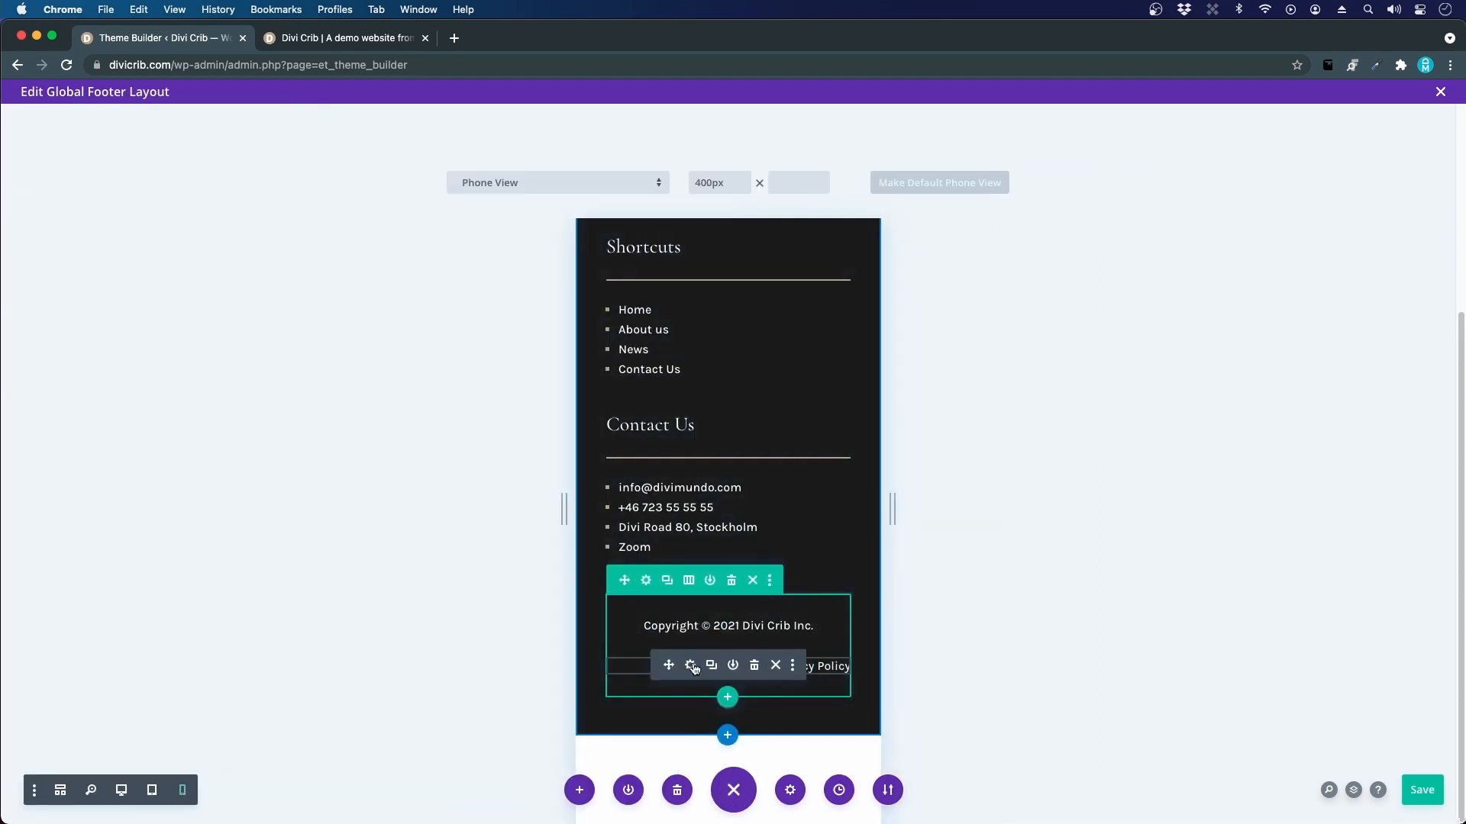
- Center the Privacy Policy module's text alignment on tablet
{"action": "left_click", "coordinate": [690, 667]}
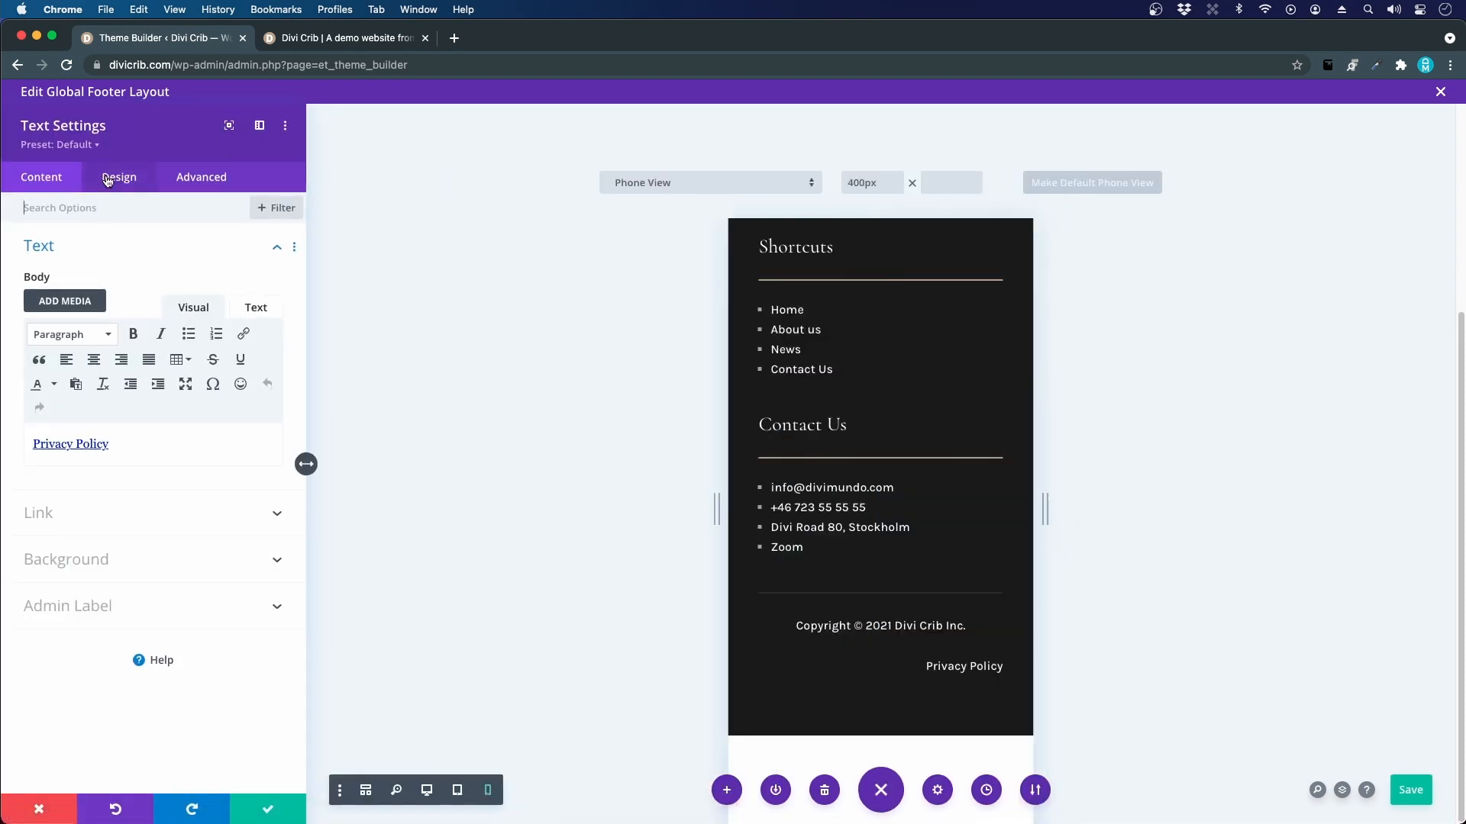
{"action": "left_click", "coordinate": [107, 181]}
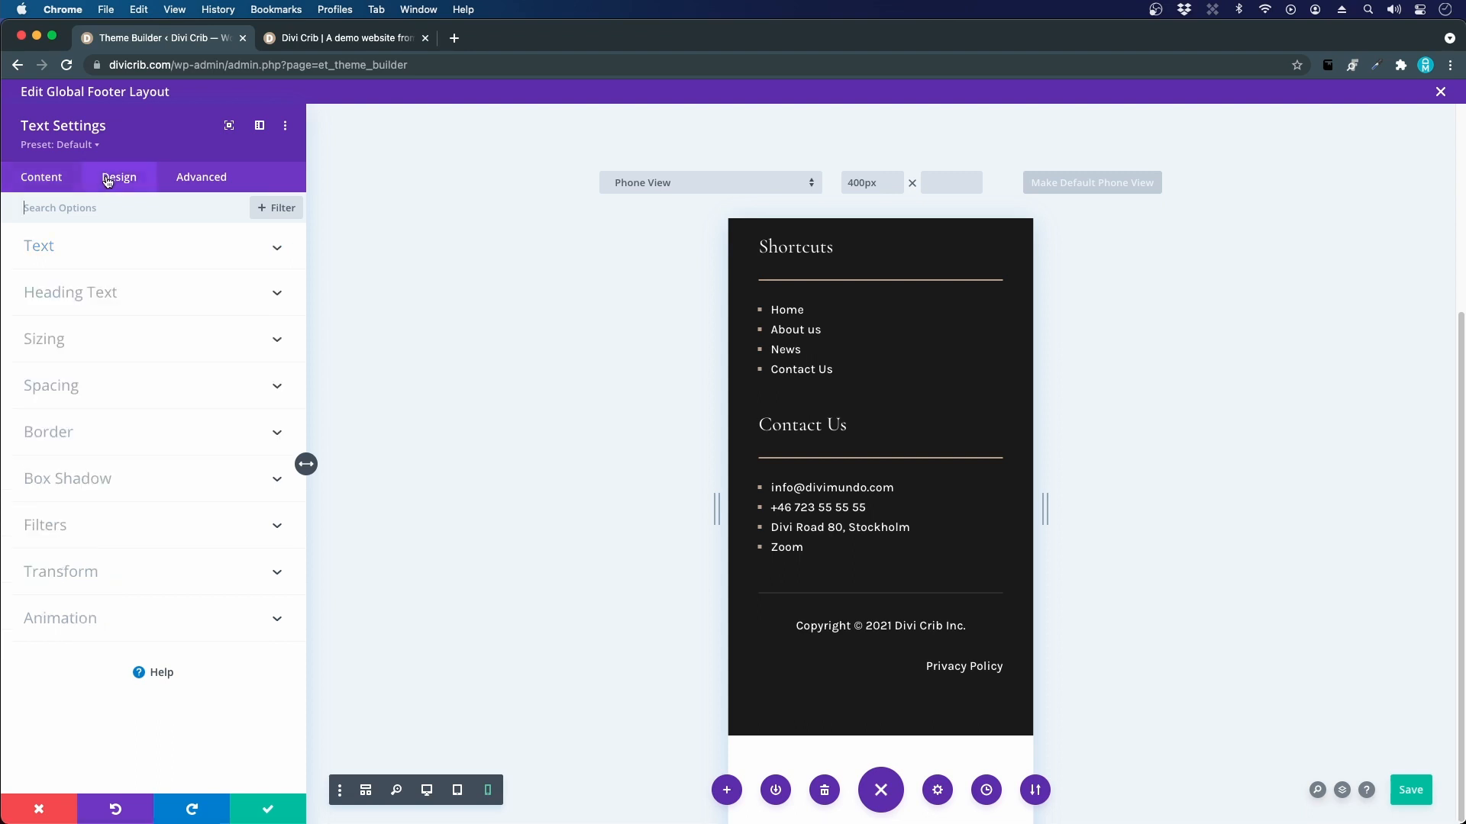
{"action": "left_click", "coordinate": [82, 245]}
{"action": "scroll", "coordinate": [122, 410], "scroll_direction": "down", "scroll_amount": 5}
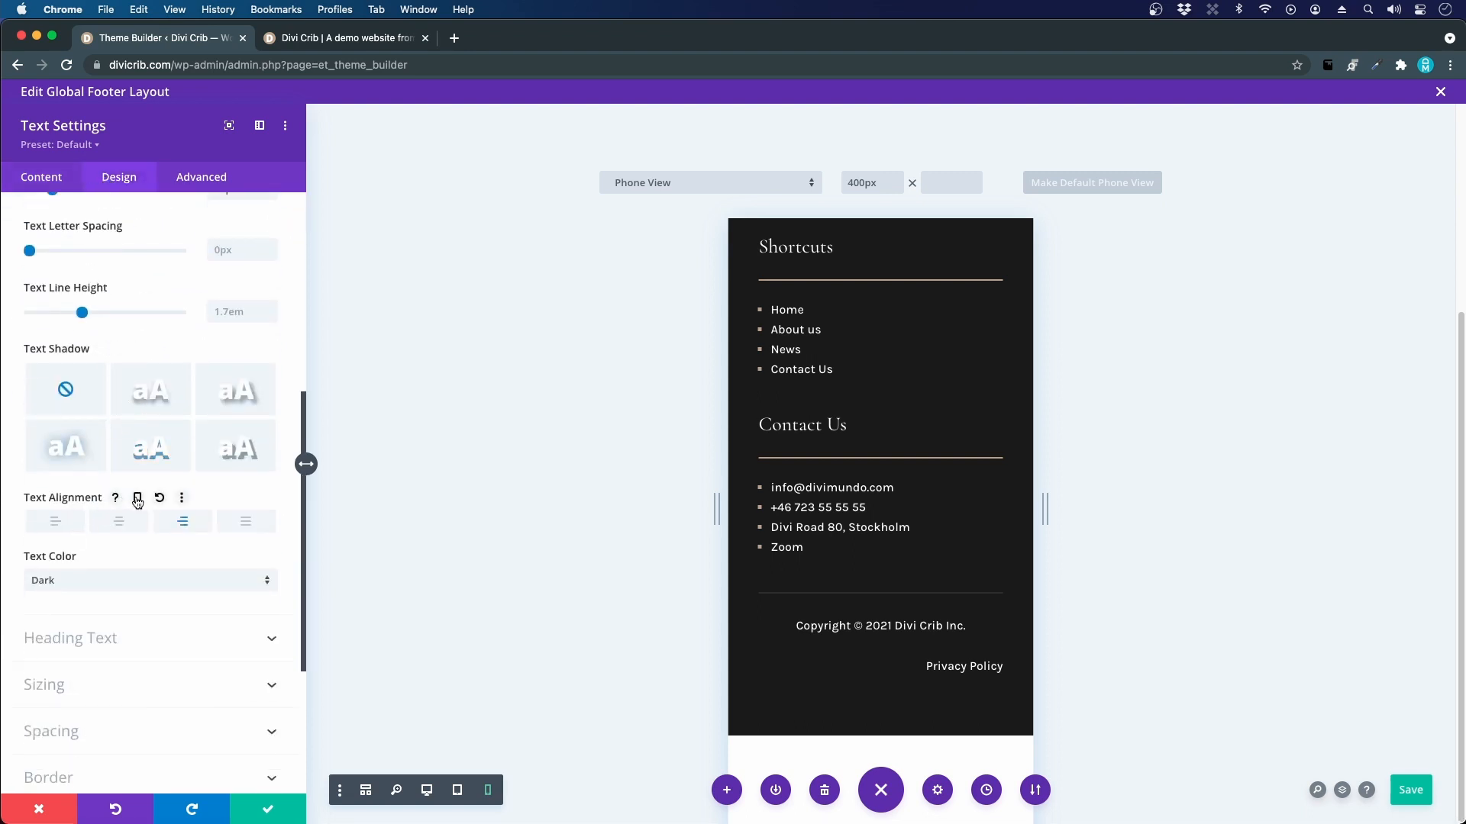
{"action": "left_click", "coordinate": [137, 499]}
{"action": "left_click", "coordinate": [153, 526]}
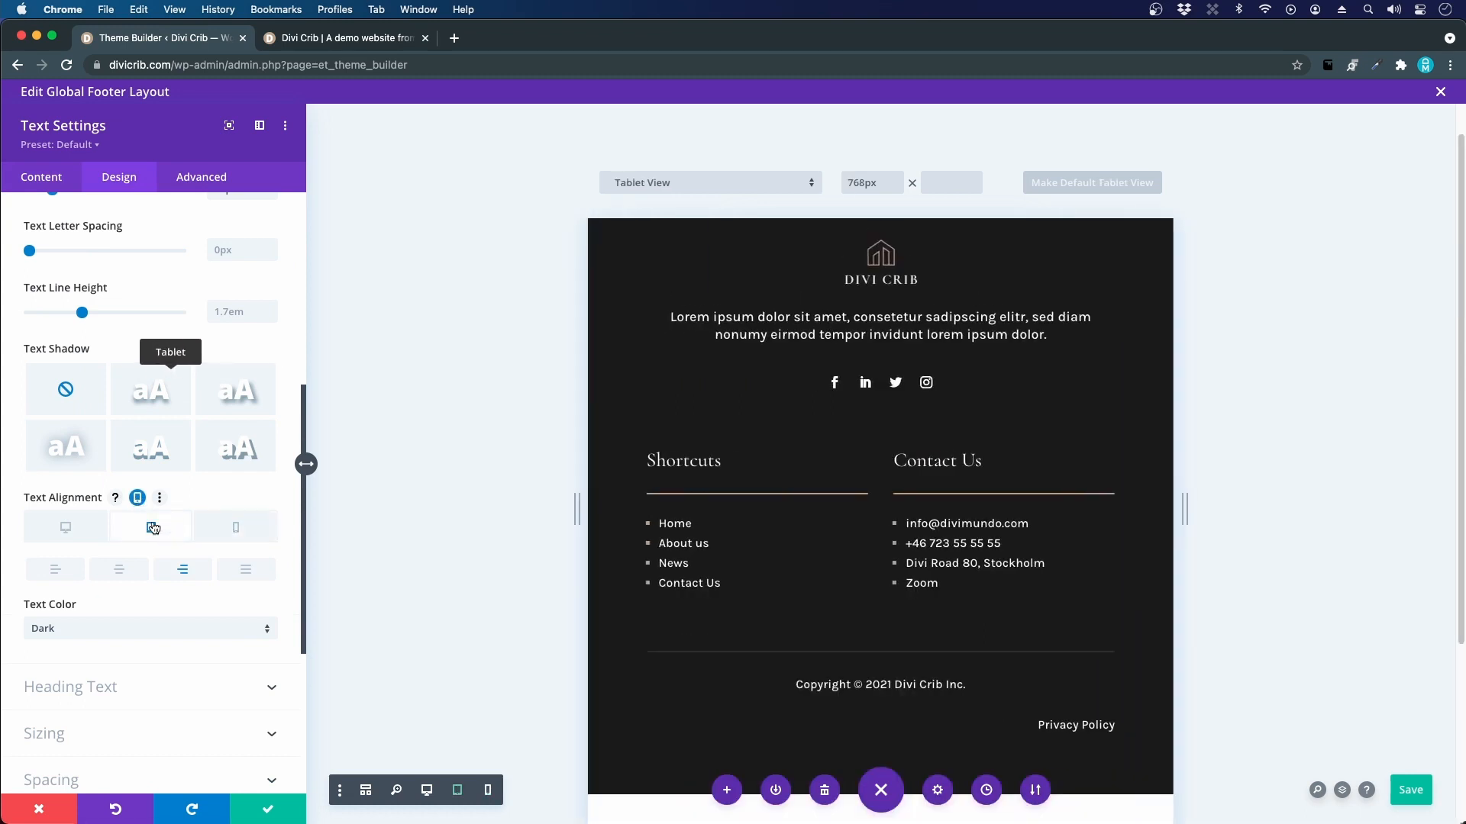
{"action": "left_click", "coordinate": [120, 570]}
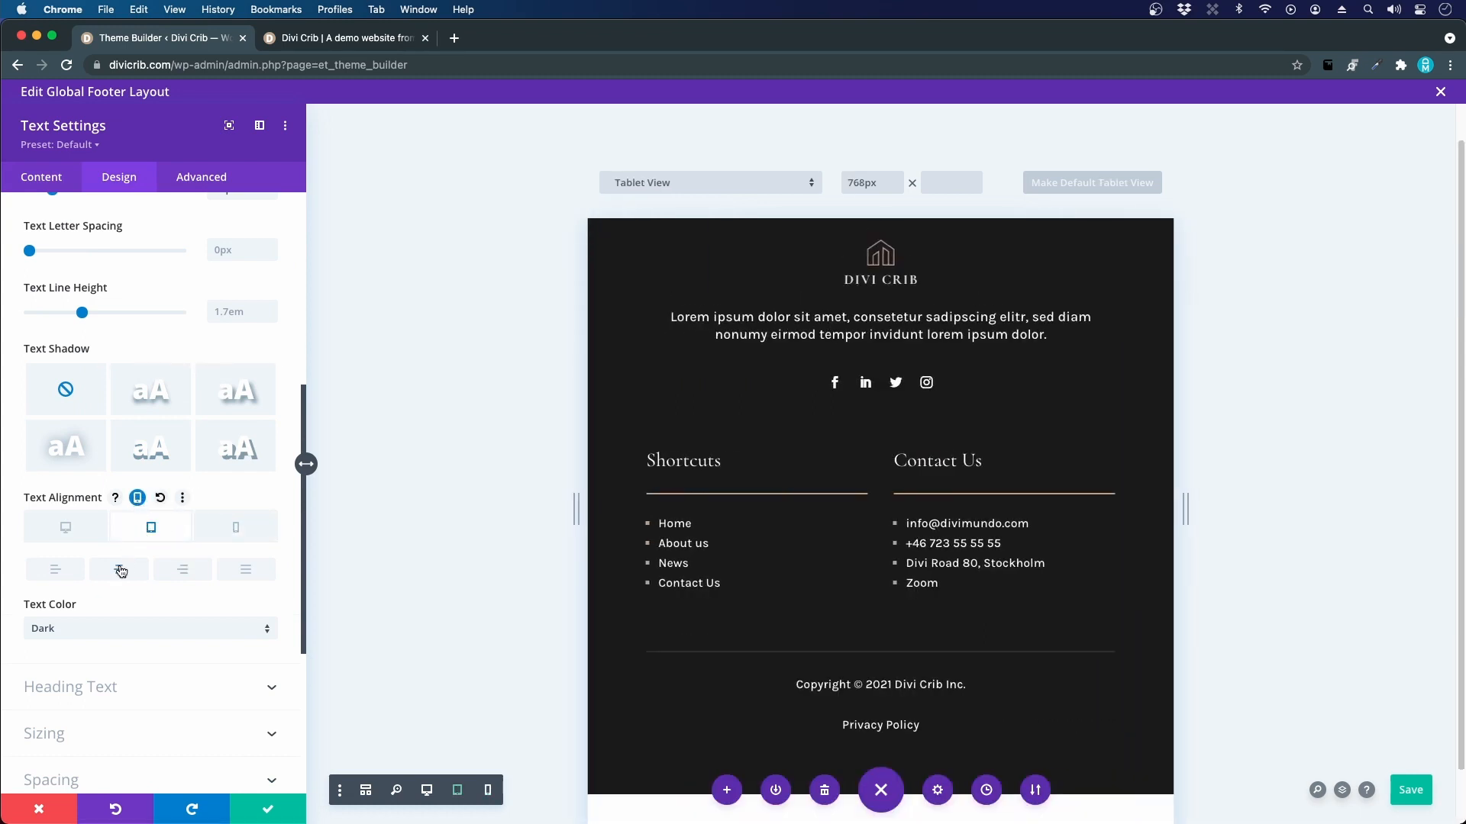
- Save the Privacy Policy module and the footer layout, and return the layout preview to desktop view
{"action": "left_click", "coordinate": [264, 807]}
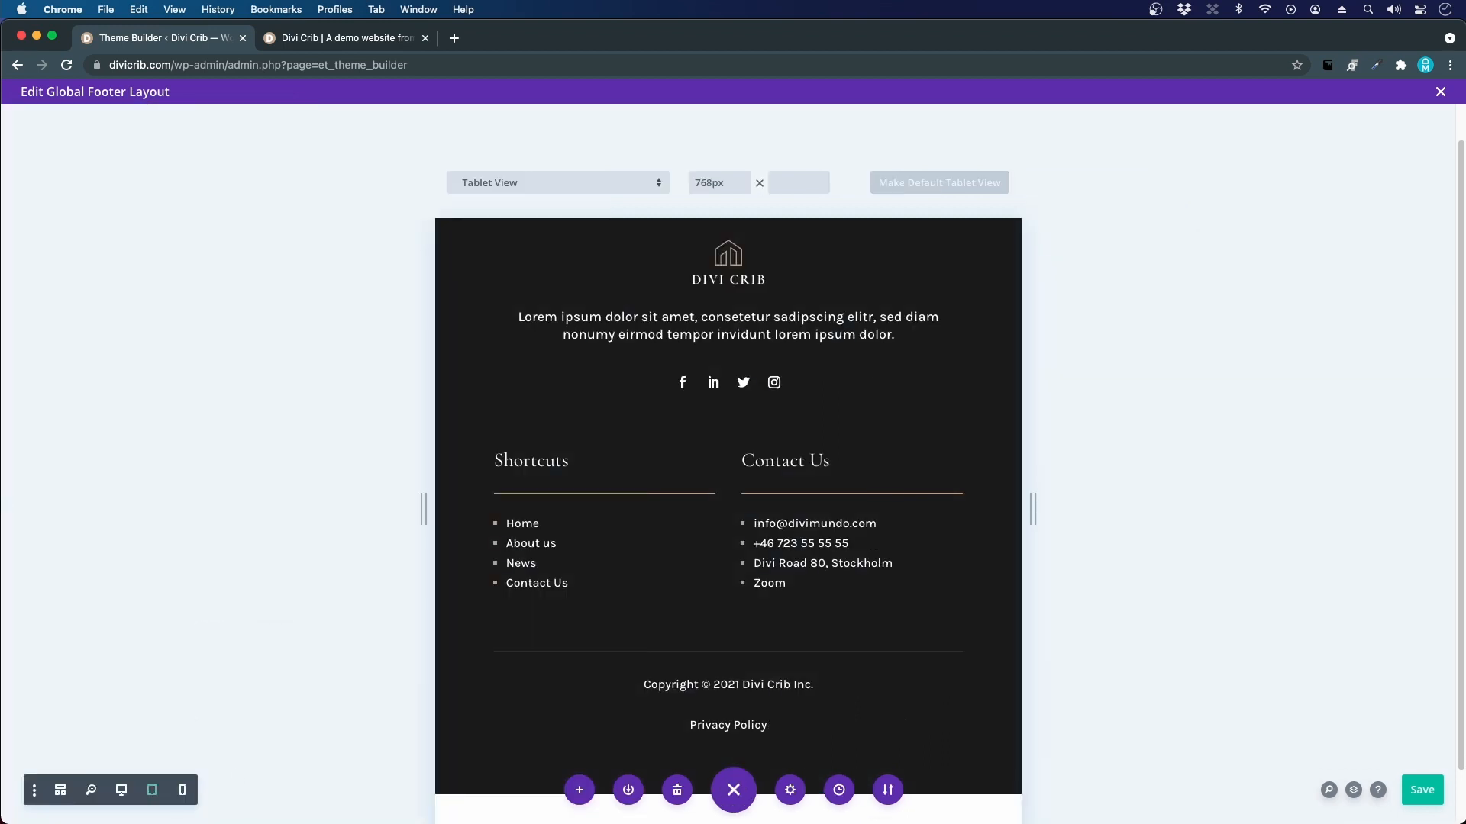
{"action": "left_click", "coordinate": [1424, 795]}
{"action": "left_click", "coordinate": [123, 796]}
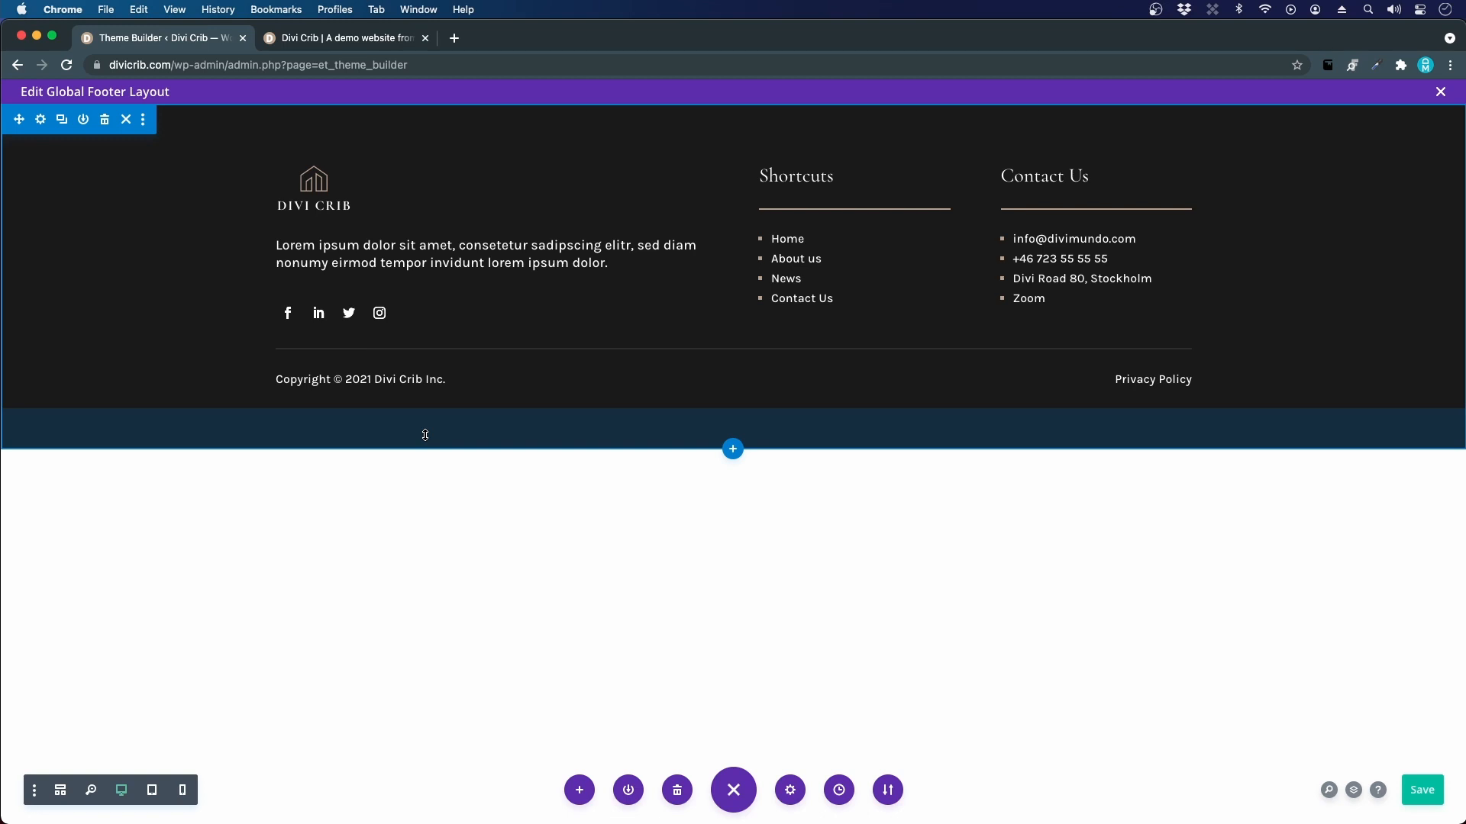
- Remove the footer section's bottom padding below the copyright row and save the footer layout
{"action": "left_click_drag", "start_coordinate": [427, 427], "coordinate": [433, 370]}
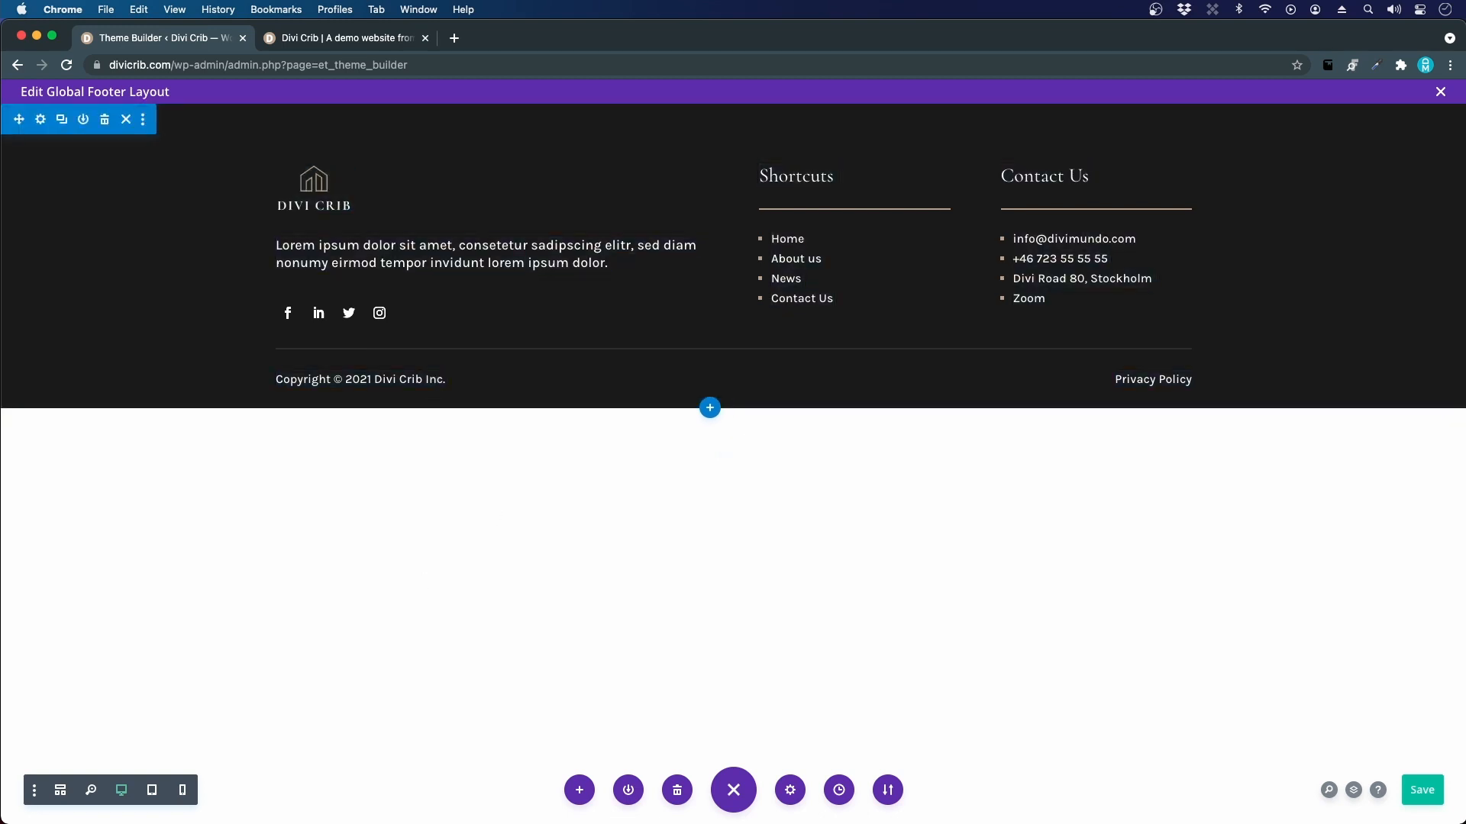
{"action": "key", "text": "super+s"}
{"action": "left_click", "coordinate": [1432, 797]}
- Close the global footer layout editor and save the Theme Builder changes
{"action": "left_click", "coordinate": [1441, 93]}
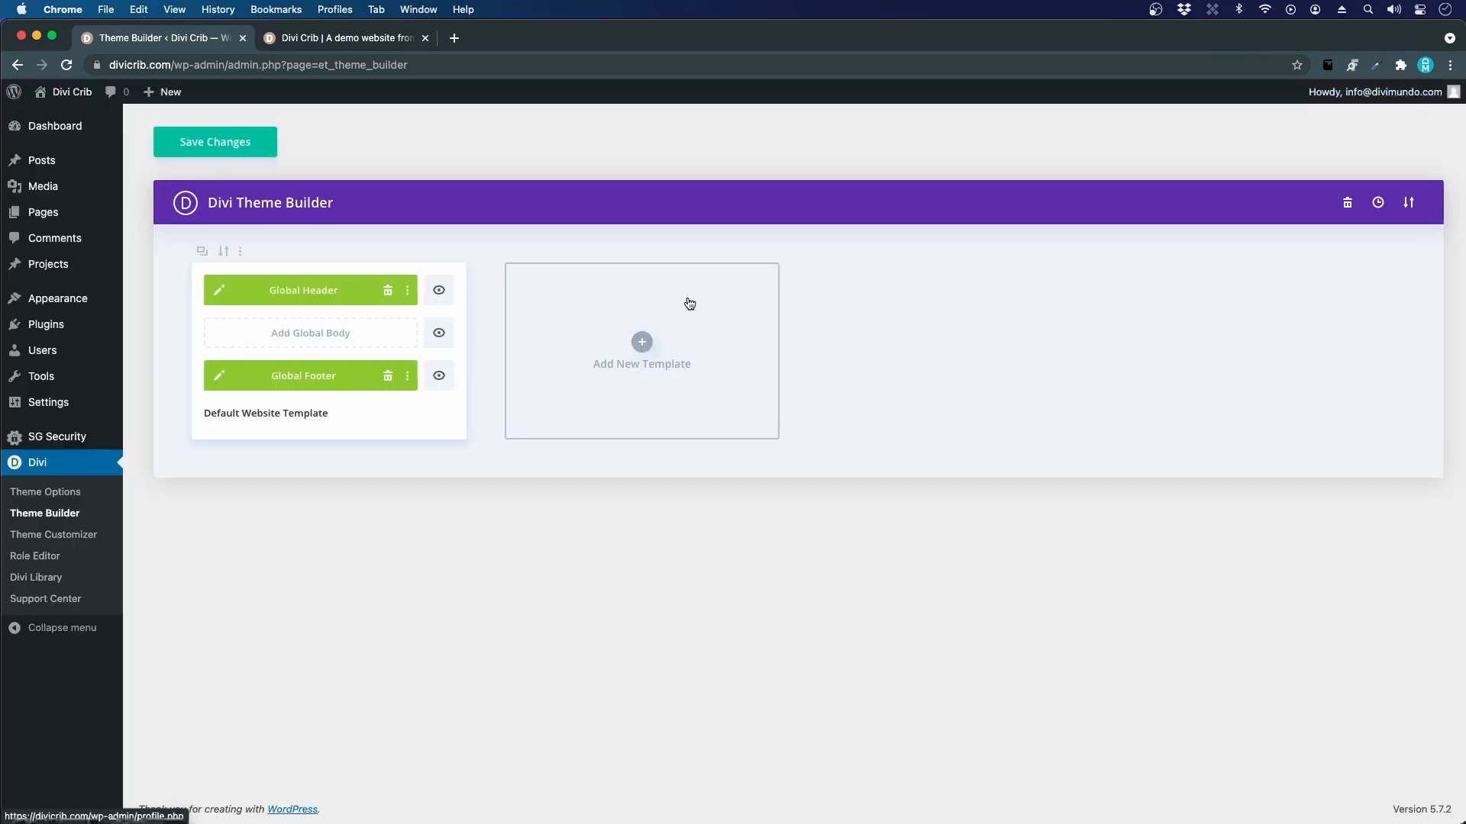
{"action": "left_click", "coordinate": [210, 149]}
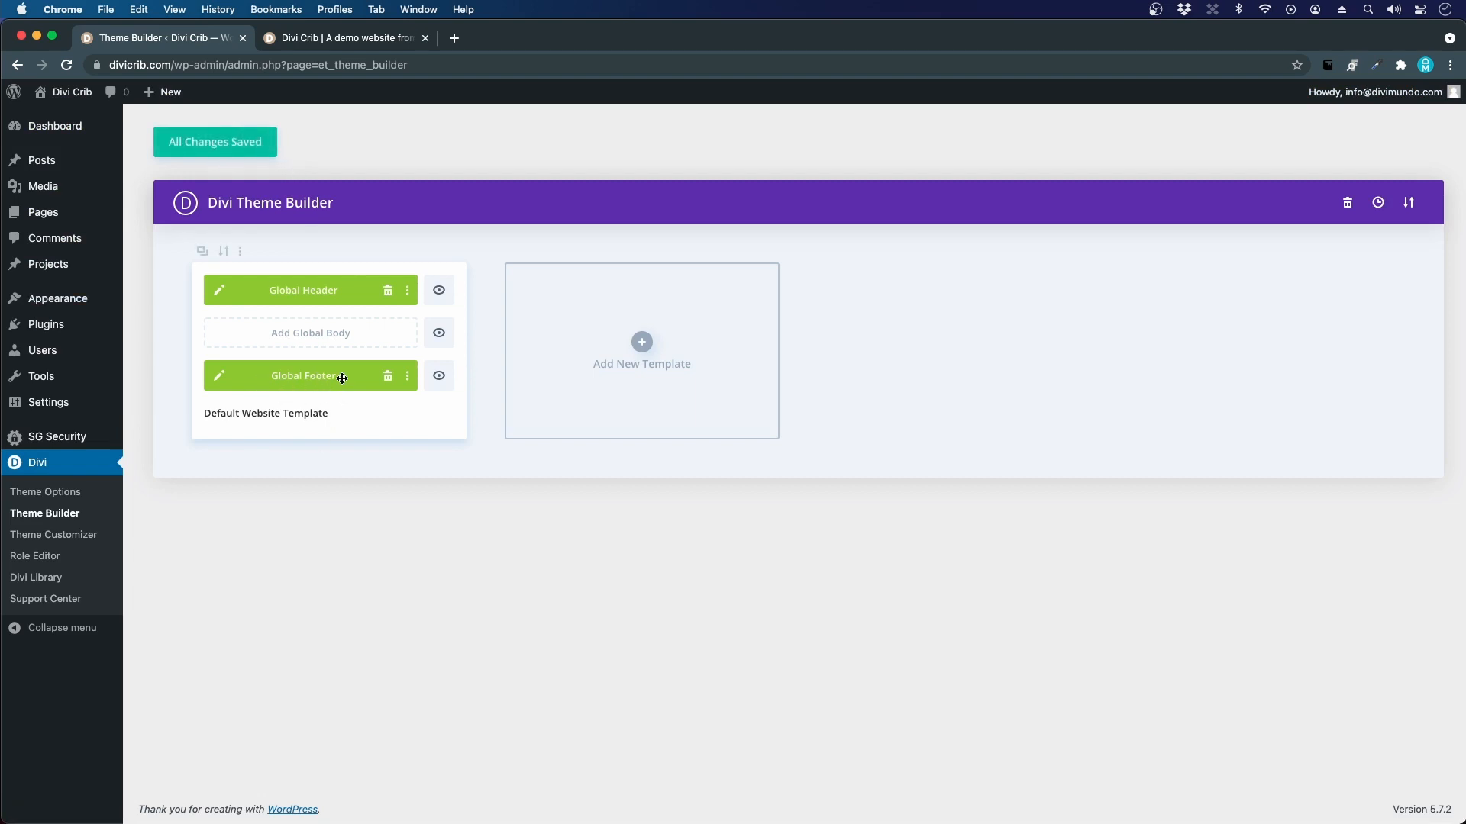
- Visit the live Divi Crib site and examine the finished global footer at the end of the homepage
{"action": "mouse_move", "coordinate": [70, 92]}
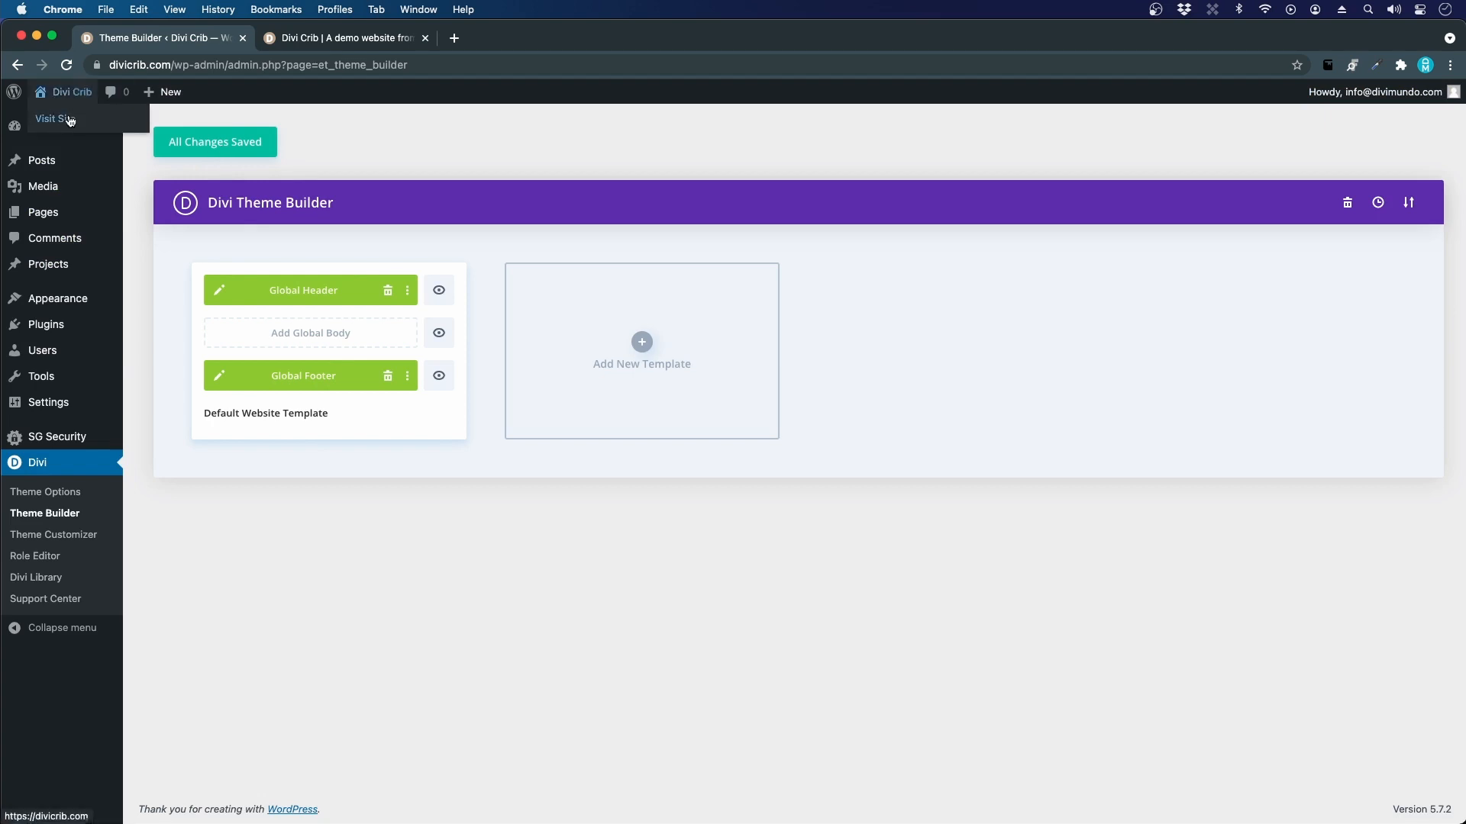
{"action": "left_click", "coordinate": [68, 120]}
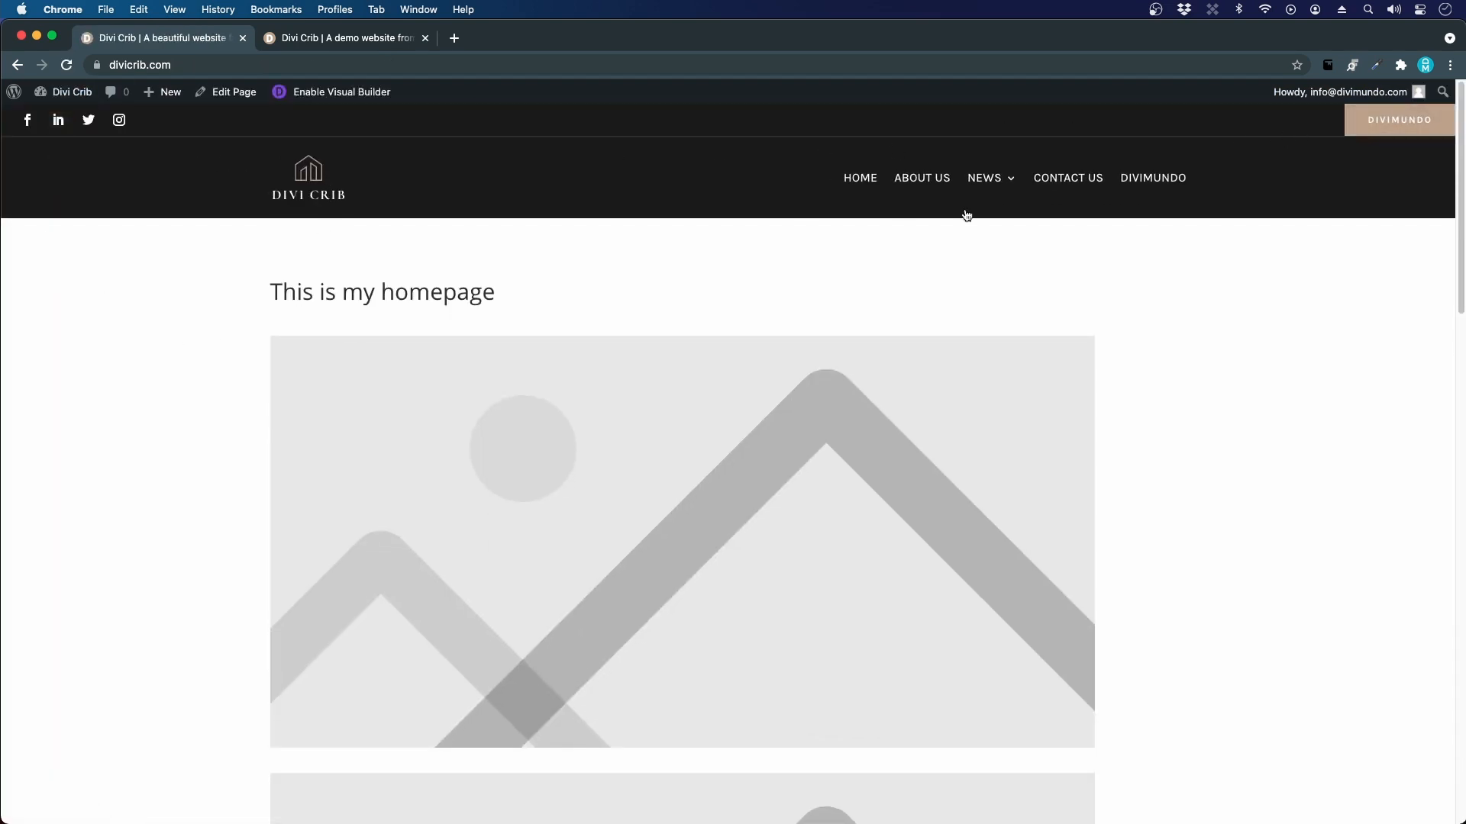
{"action": "scroll", "coordinate": [532, 435], "scroll_direction": "down", "scroll_amount": 10}
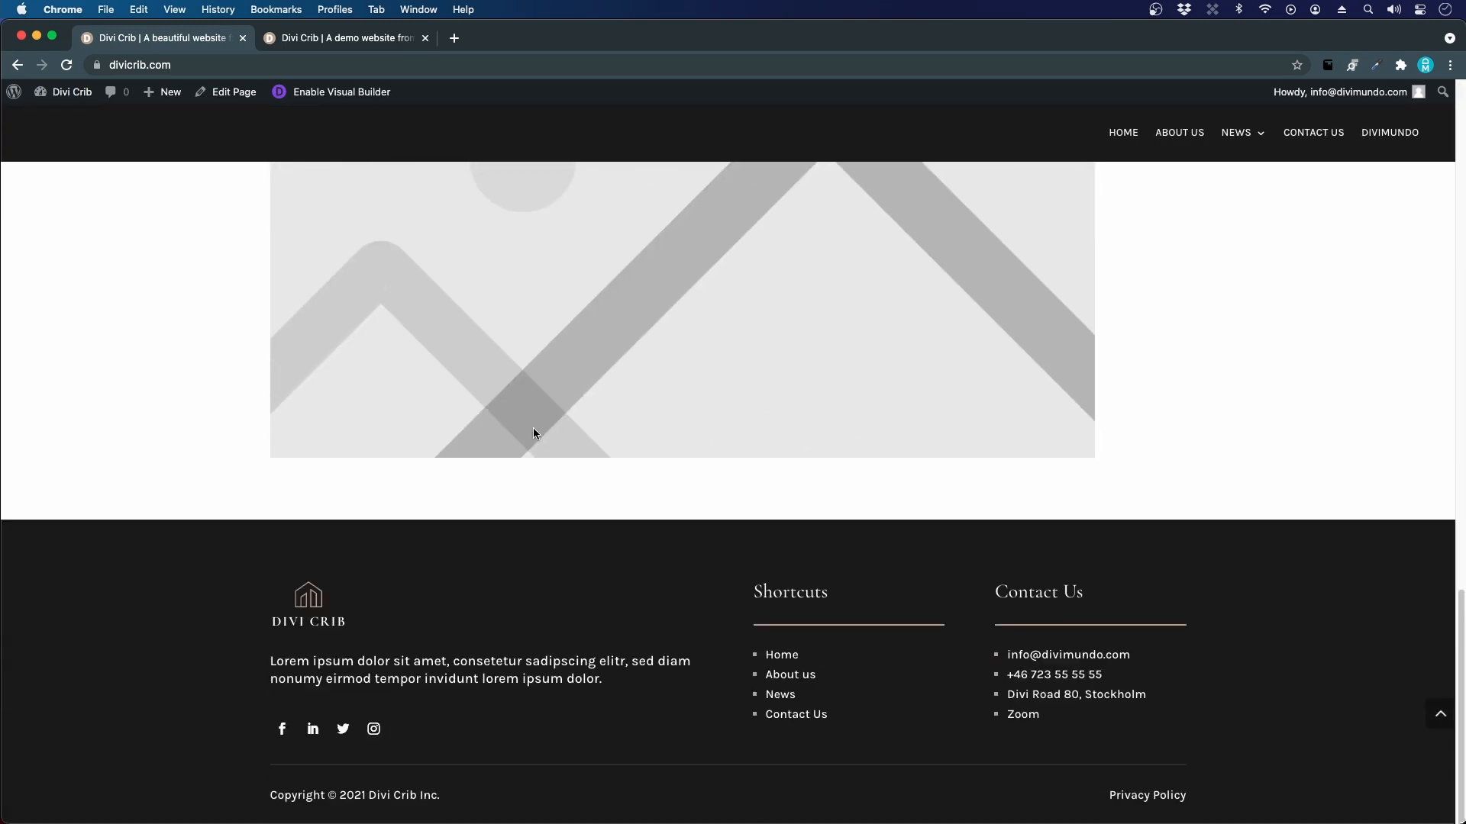